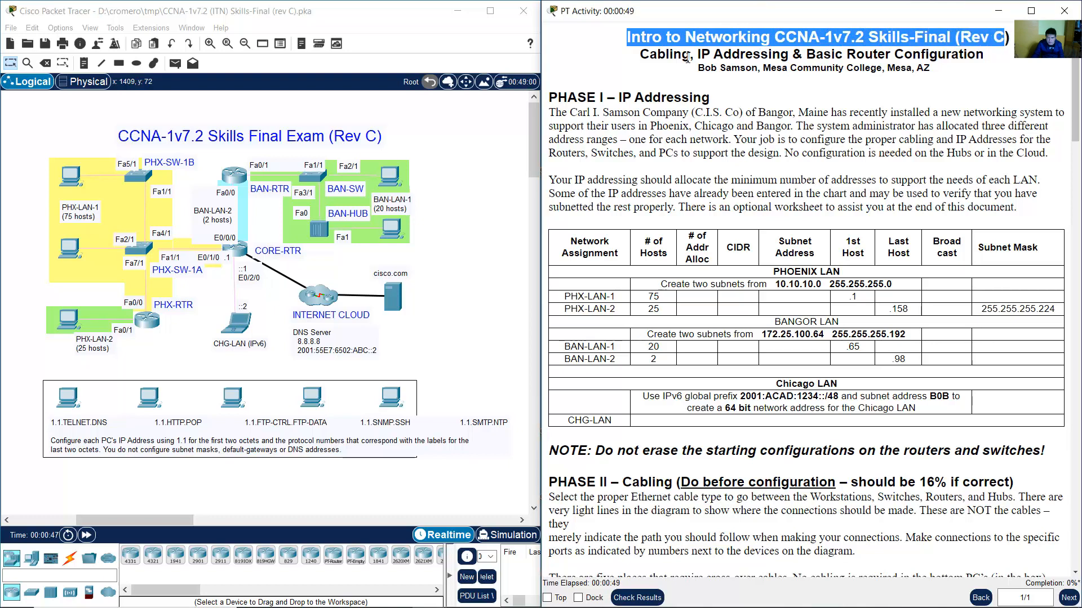
# Read the Phase I instructions, including the job description and minimum address requirements.
pyautogui.moveTo(641, 54); pyautogui.dragTo(942, 54)
pyautogui.click(748, 108)
pyautogui.moveTo(613, 98); pyautogui.dragTo(709, 100)
pyautogui.click(596, 118)
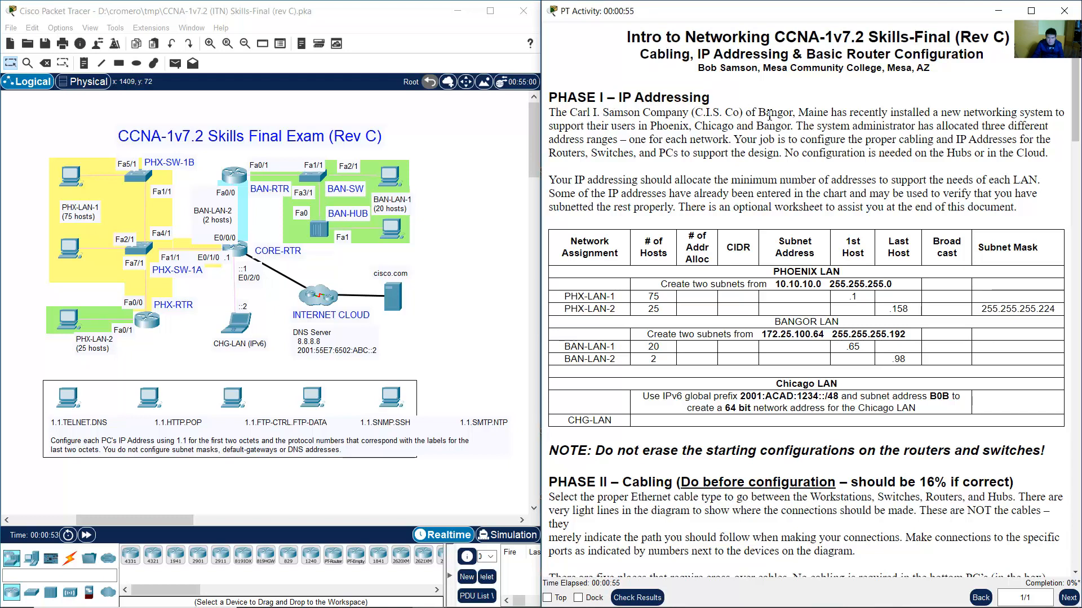
pyautogui.moveTo(740, 140); pyautogui.dragTo(1039, 153)
pyautogui.click(796, 155)
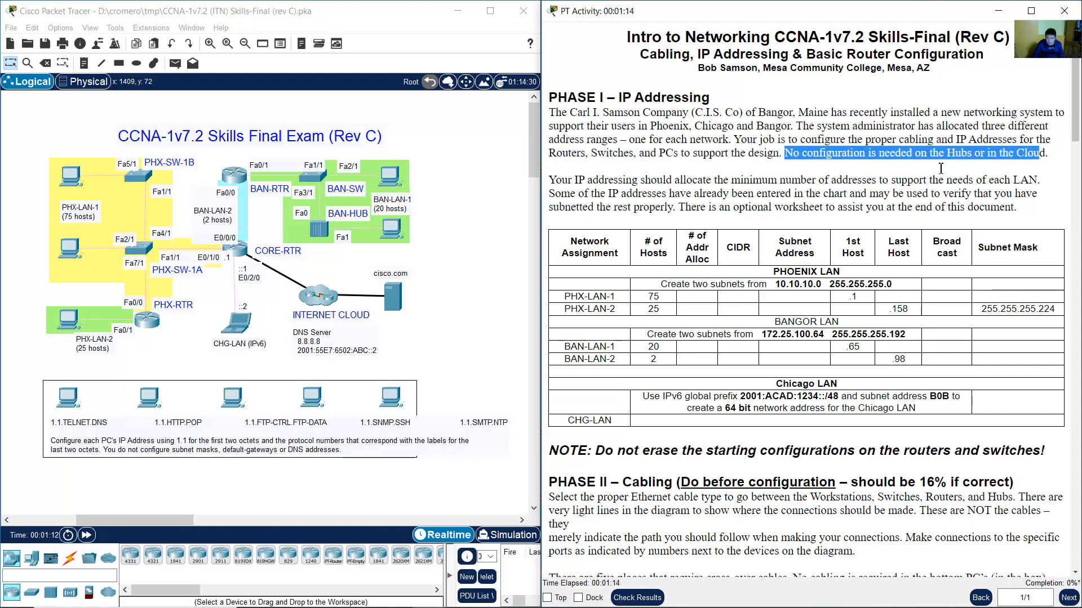
pyautogui.click(488, 232)
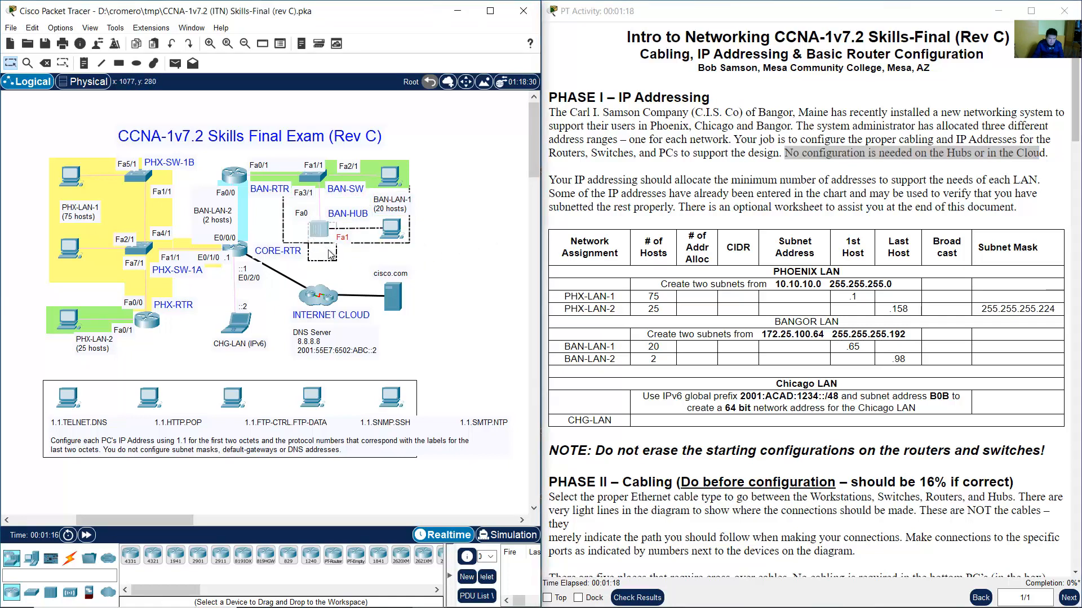
pyautogui.click(817, 234)
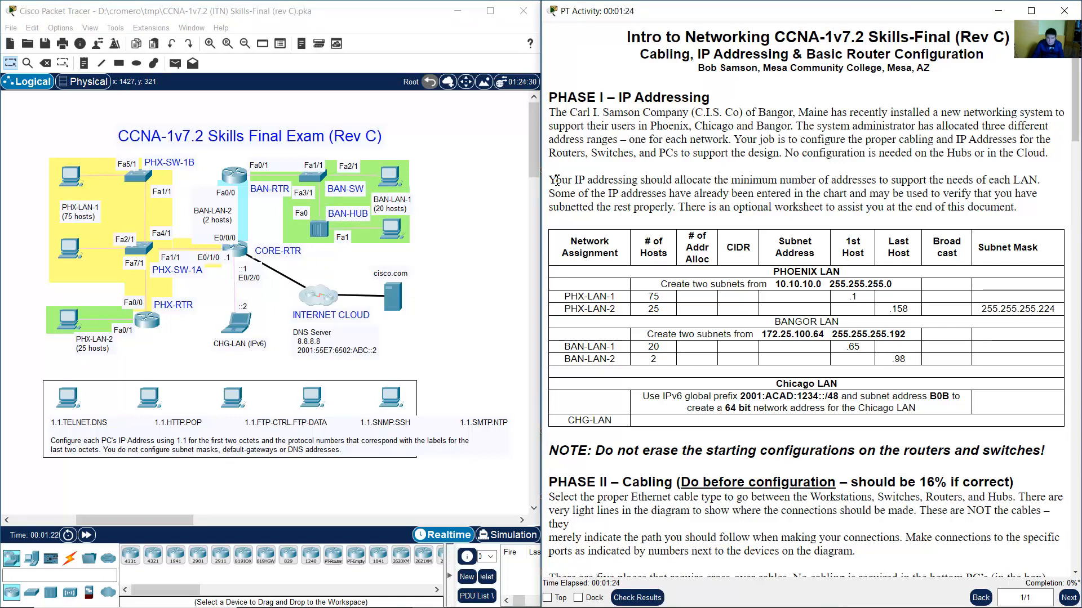
pyautogui.moveTo(548, 179); pyautogui.dragTo(1040, 182)
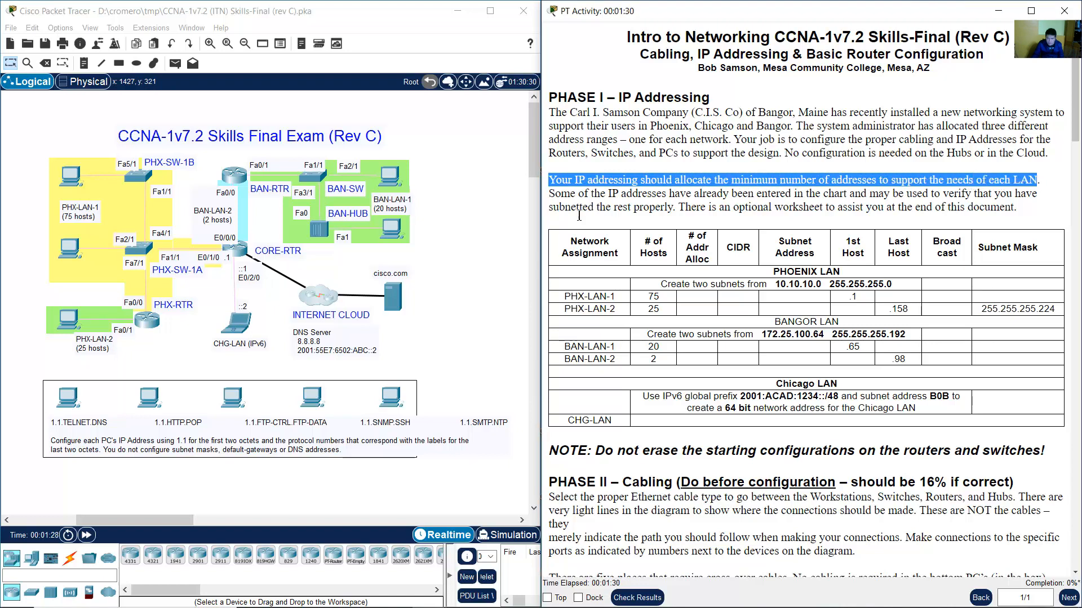
pyautogui.moveTo(552, 197); pyautogui.dragTo(667, 207)
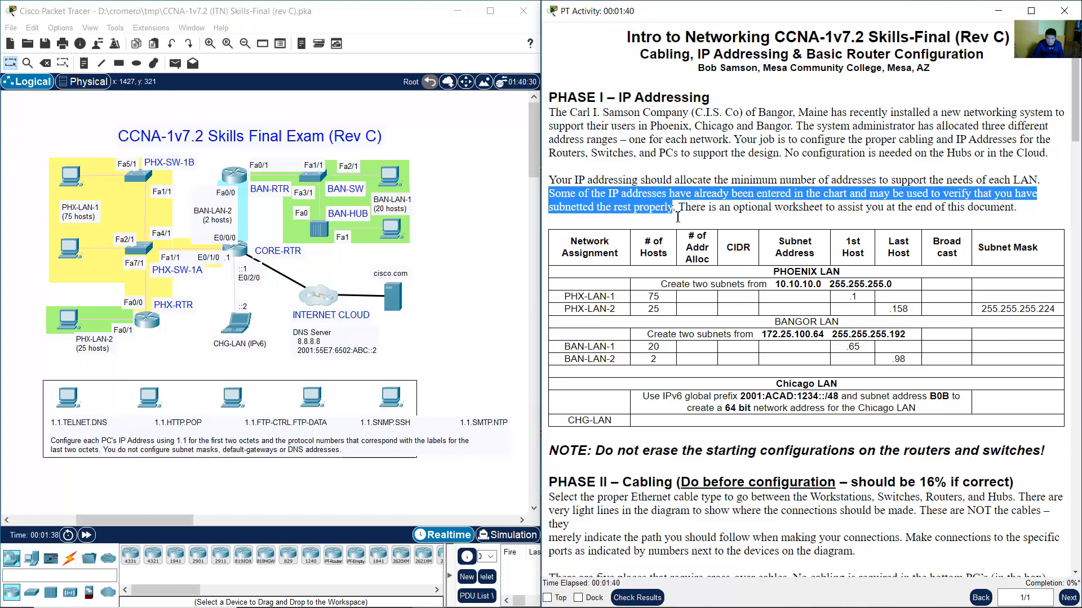
pyautogui.click(679, 215)
# Review the subnet table column headers through to CIDR.
pyautogui.scroll(-2, 786, 192)
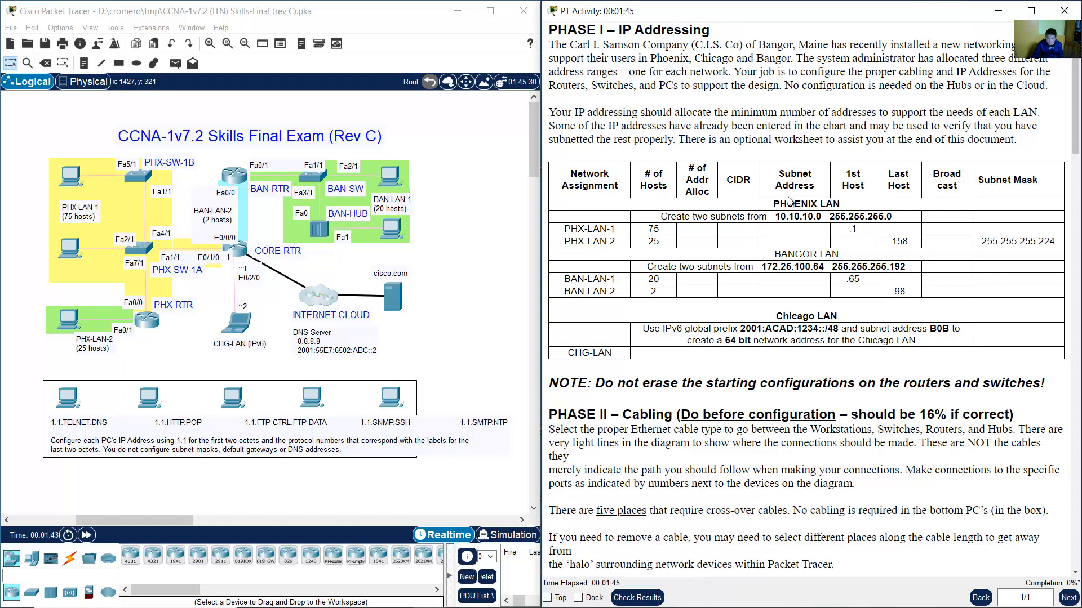
pyautogui.moveTo(710, 194)
pyautogui.mouseDown()
pyautogui.moveTo(516, 170)
pyautogui.moveTo(721, 195)
pyautogui.mouseUp()
pyautogui.click(516, 170)
pyautogui.click(596, 179)
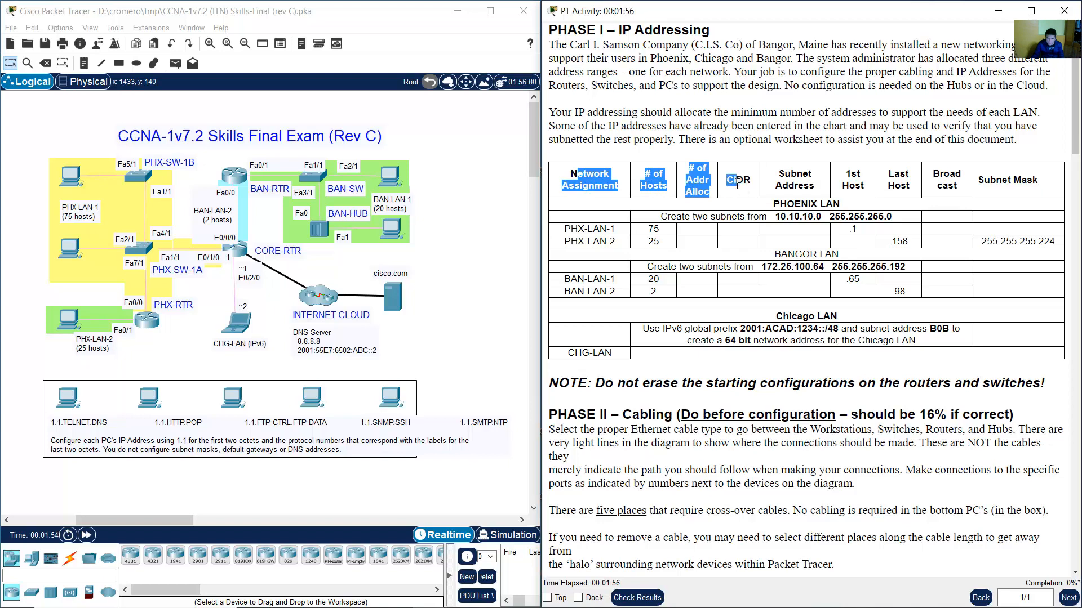
pyautogui.moveTo(750, 180); pyautogui.dragTo(1039, 187)
pyautogui.click(969, 203)
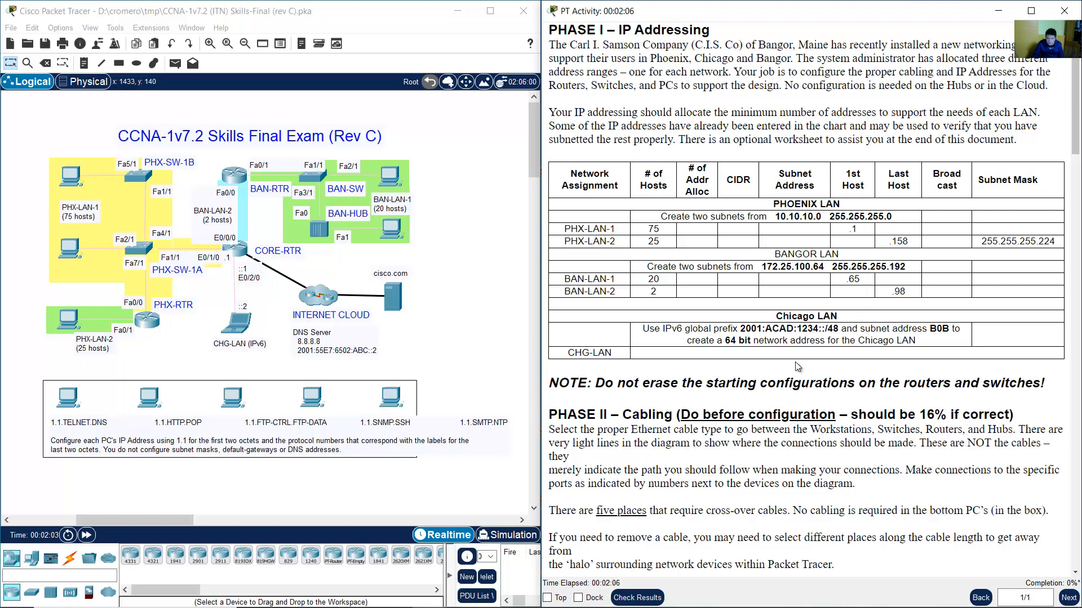
# Review the IP addressing table and the note about starting configurations.
pyautogui.scroll(-5, 791, 367)
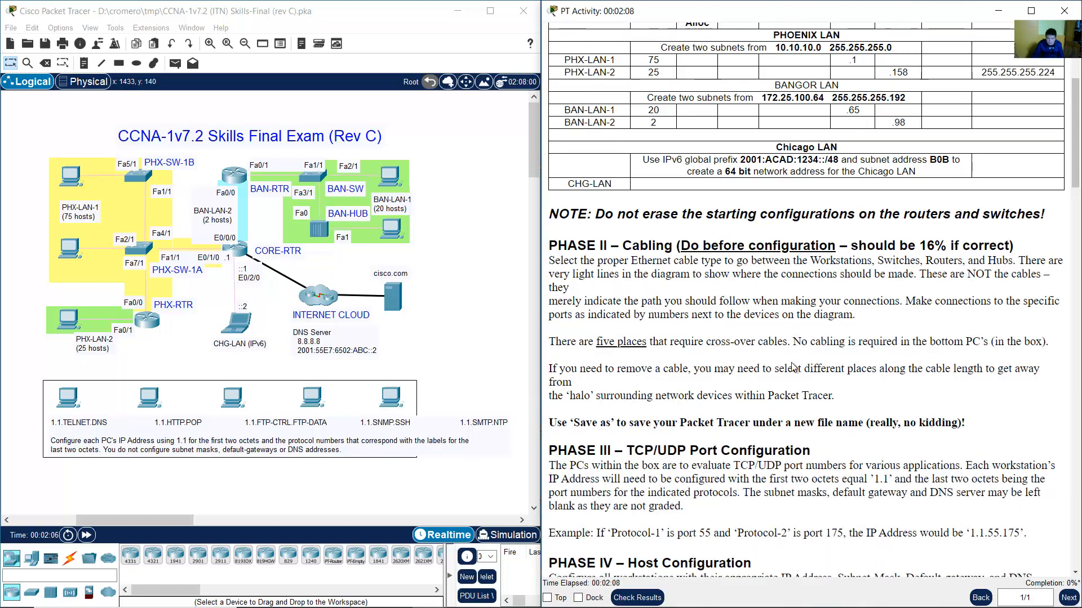
pyautogui.scroll(5, 763, 332)
pyautogui.moveTo(603, 169); pyautogui.dragTo(967, 361)
pyautogui.click(957, 361)
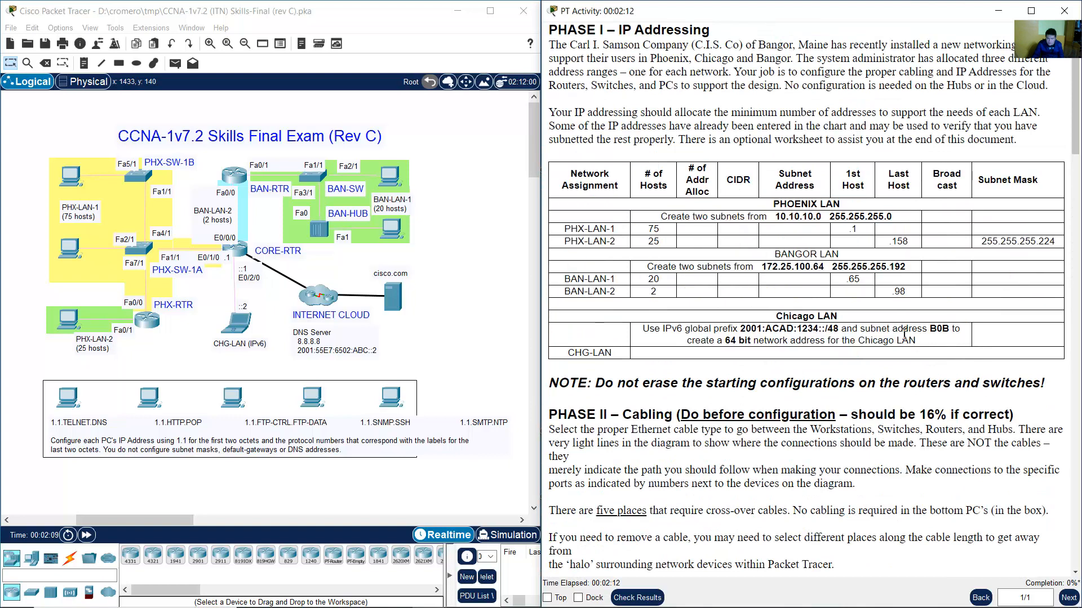
pyautogui.scroll(-4, 856, 319)
pyautogui.scroll(-1, 665, 196)
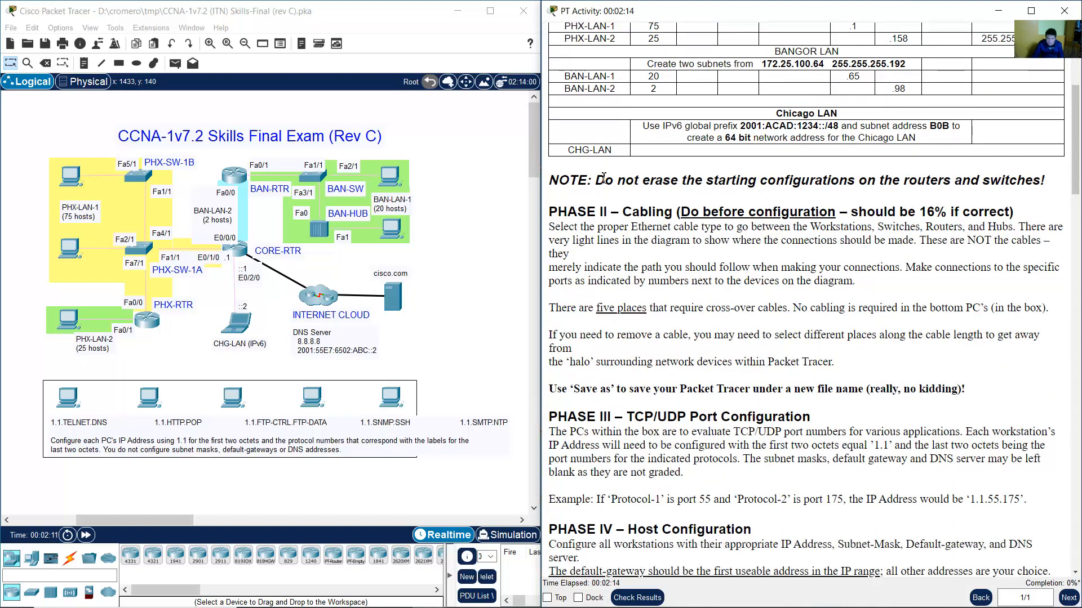
pyautogui.moveTo(604, 179); pyautogui.dragTo(1019, 181)
pyautogui.click(789, 193)
# Read the Phase II cabling heading, the 16% scoring note and the cable type instructions.
pyautogui.scroll(-1, 789, 193)
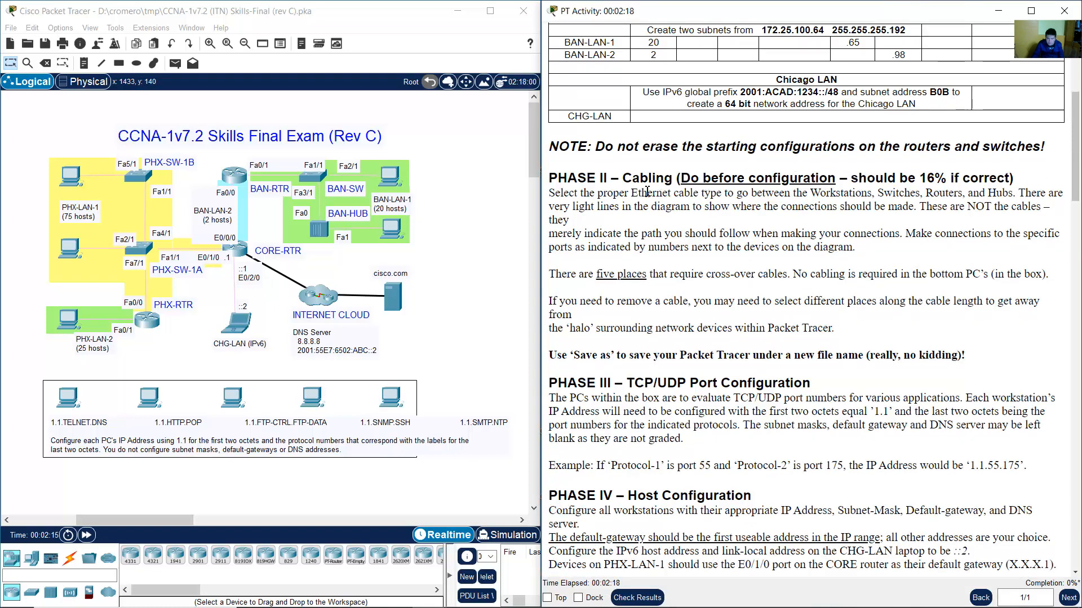
pyautogui.moveTo(564, 180); pyautogui.dragTo(1000, 179)
pyautogui.click(877, 179)
pyautogui.click(887, 197)
pyautogui.moveTo(564, 194); pyautogui.dragTo(852, 221)
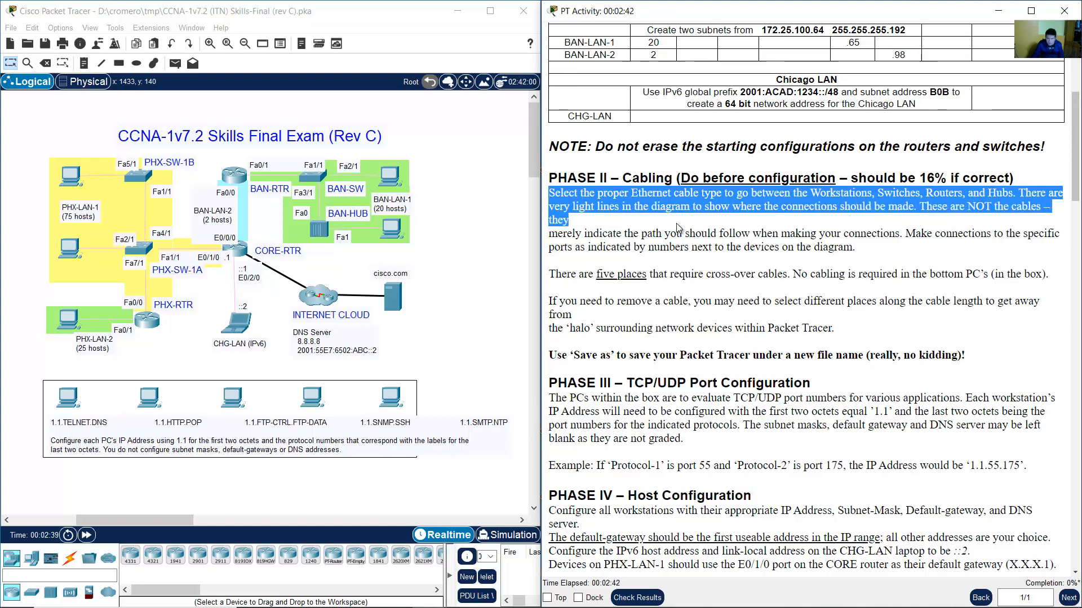
pyautogui.moveTo(676, 228); pyautogui.dragTo(854, 251)
pyautogui.click(782, 261)
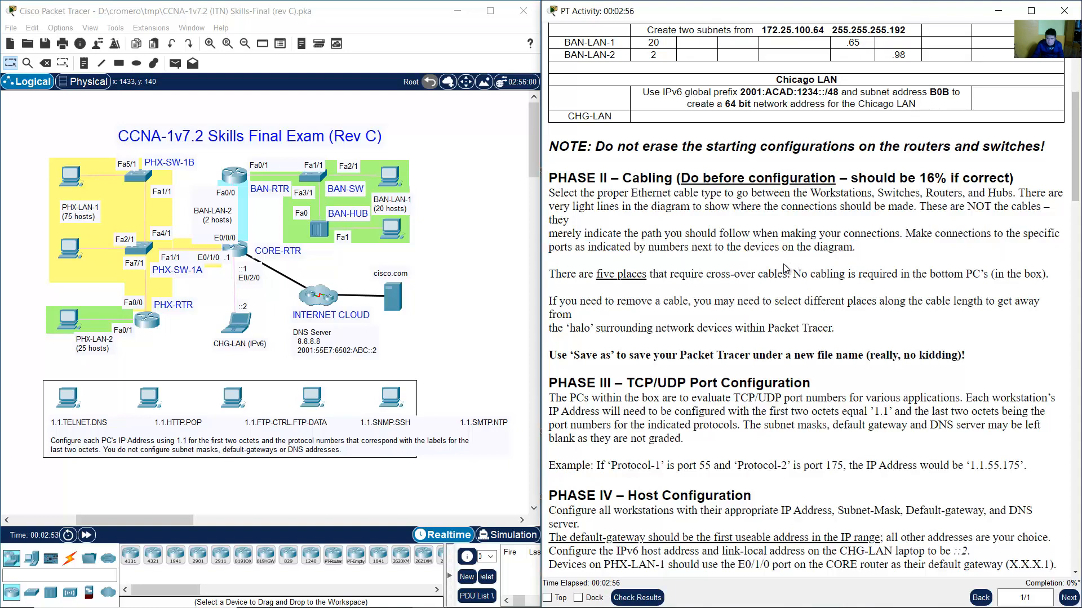
# Read the notes on five cross-over cables, uncabled bottom PCs, removing cables and saving under a new name.
pyautogui.moveTo(556, 277); pyautogui.dragTo(791, 274)
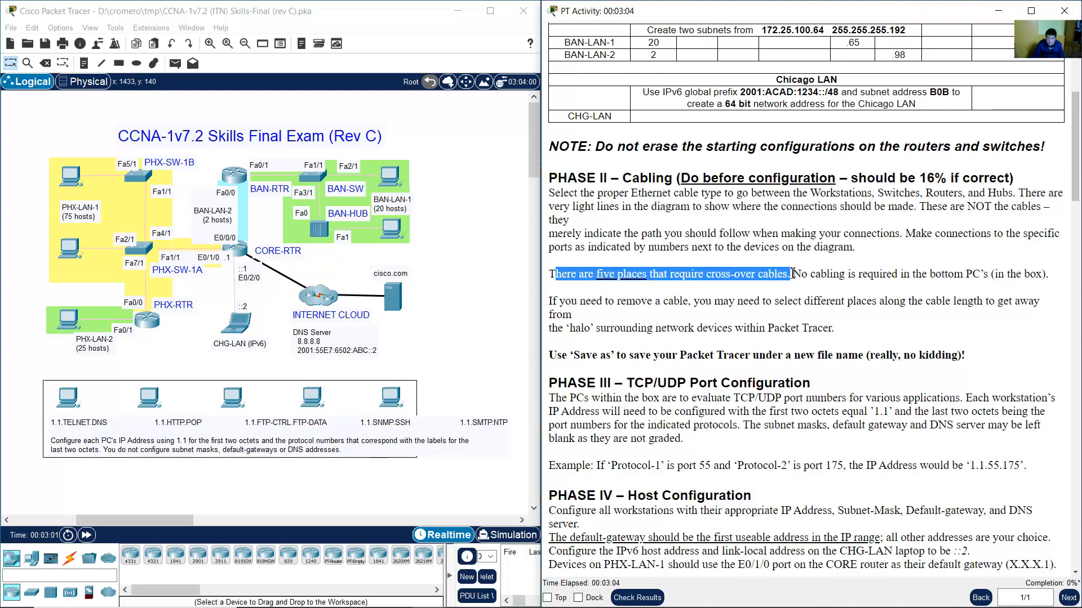
pyautogui.click(795, 275)
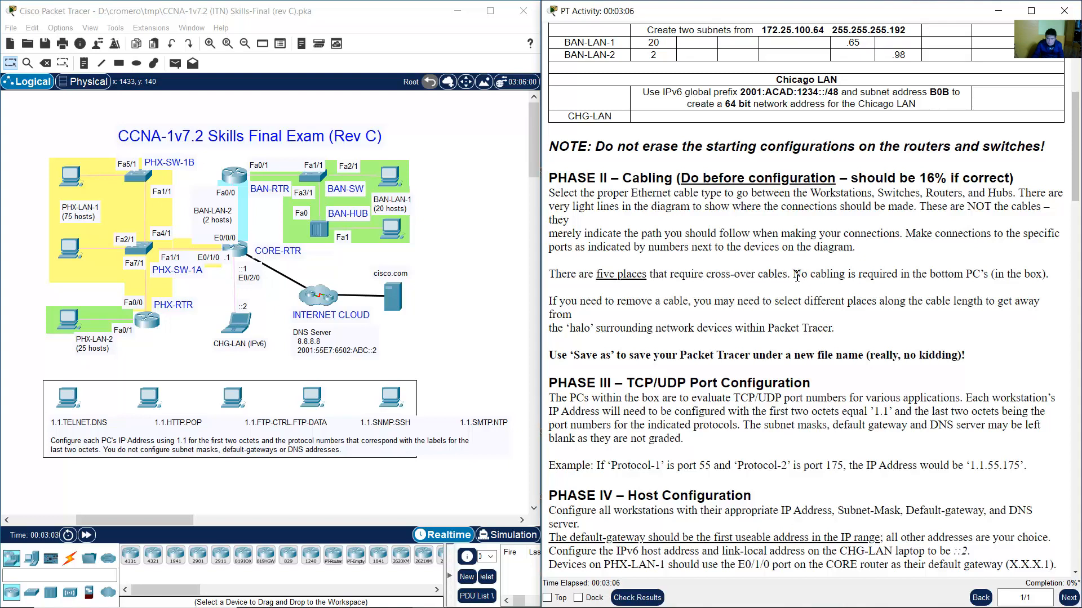
pyautogui.moveTo(795, 276); pyautogui.dragTo(1043, 275)
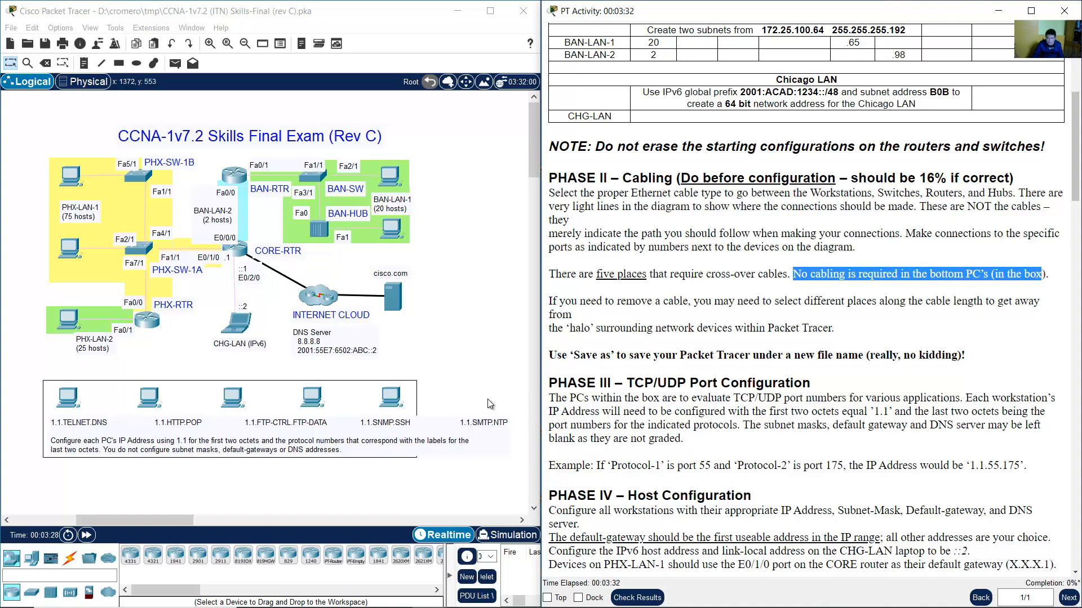
pyautogui.moveTo(463, 374); pyautogui.dragTo(23, 478)
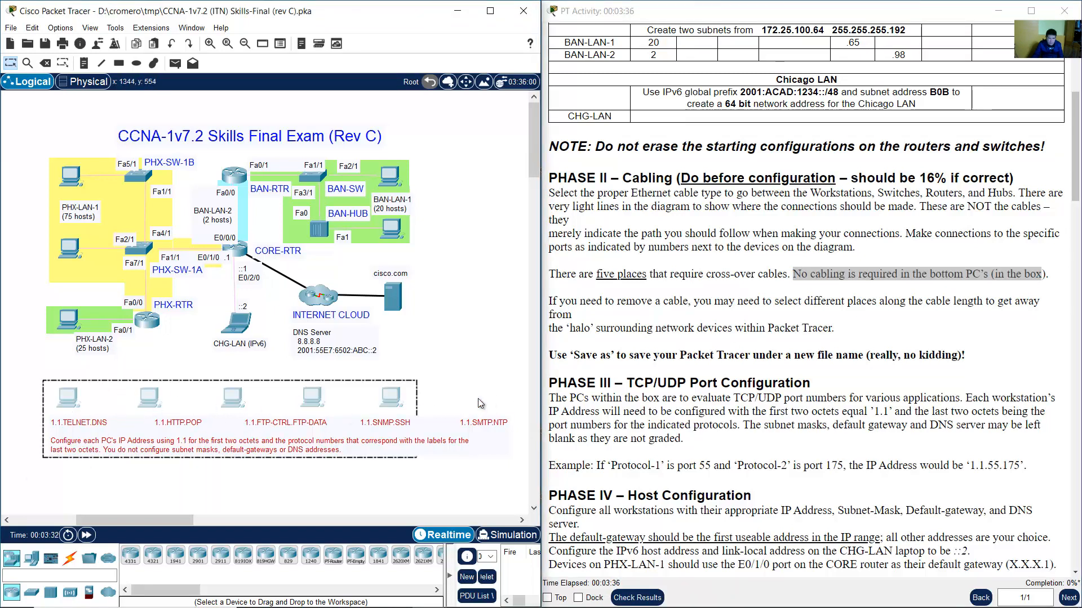
pyautogui.click(479, 381)
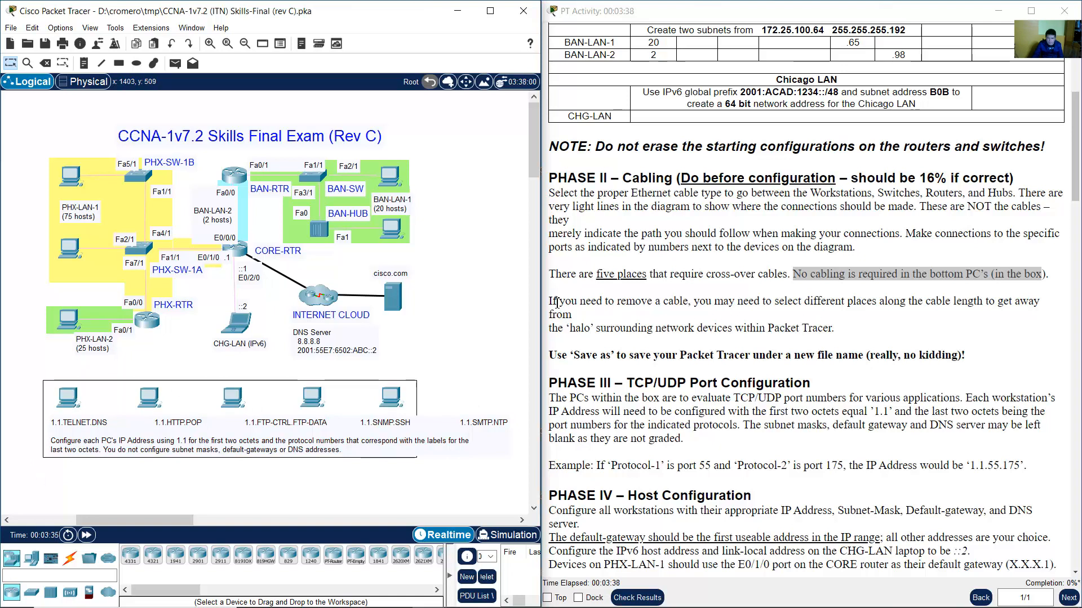
pyautogui.moveTo(552, 303); pyautogui.dragTo(855, 326)
pyautogui.click(855, 326)
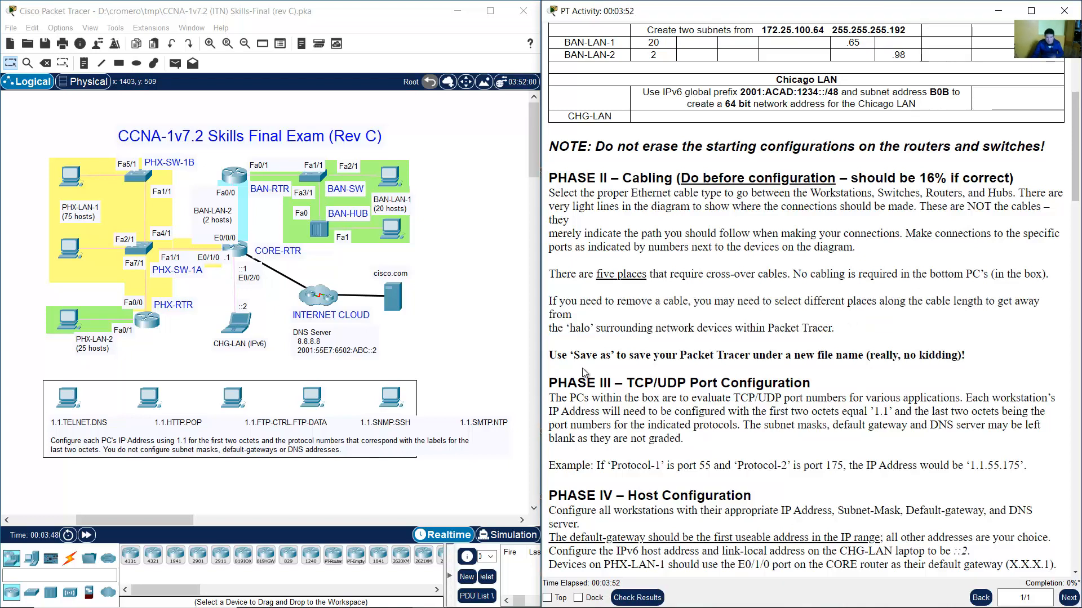
pyautogui.moveTo(550, 357); pyautogui.dragTo(866, 356)
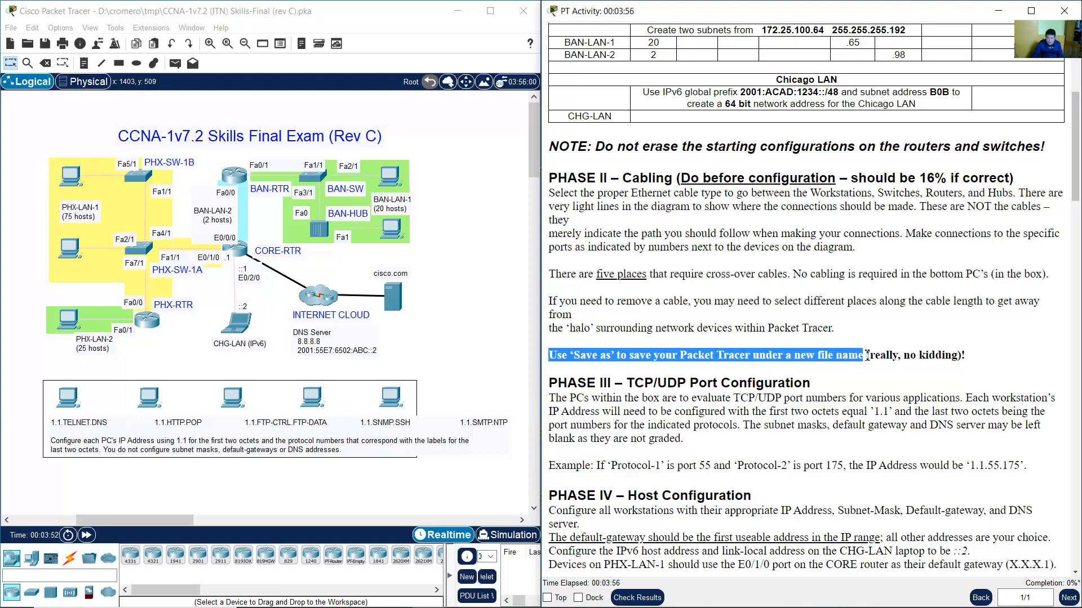
pyautogui.click(870, 361)
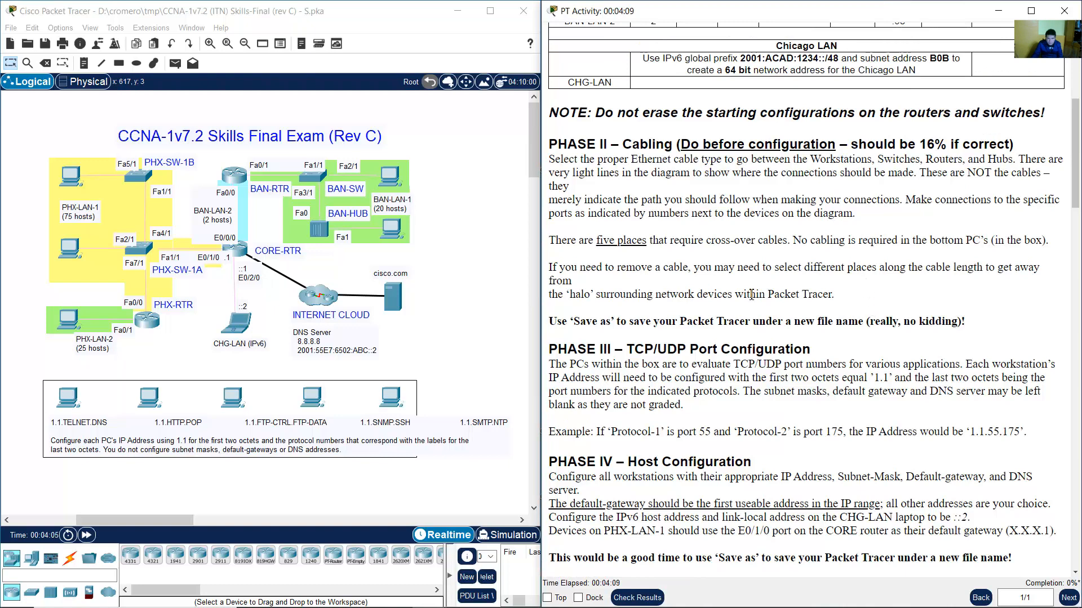
# Connect PHX-SW-1B Fa5/1 to the upper PHX-LAN-1 PC's FastEthernet0 with a straight-through cable.
pyautogui.click(70, 558)
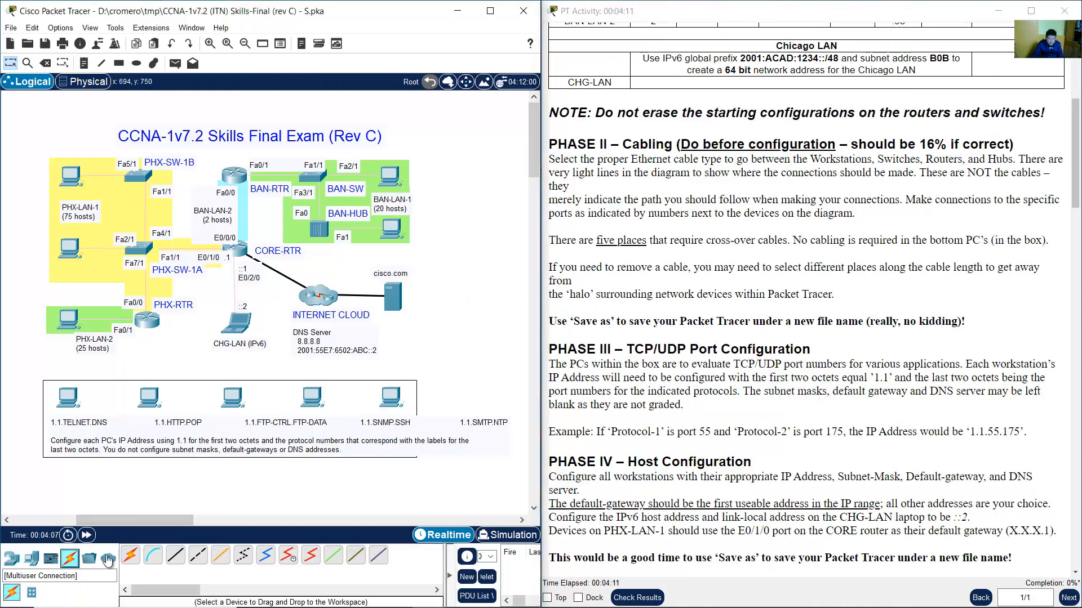
pyautogui.click(179, 557)
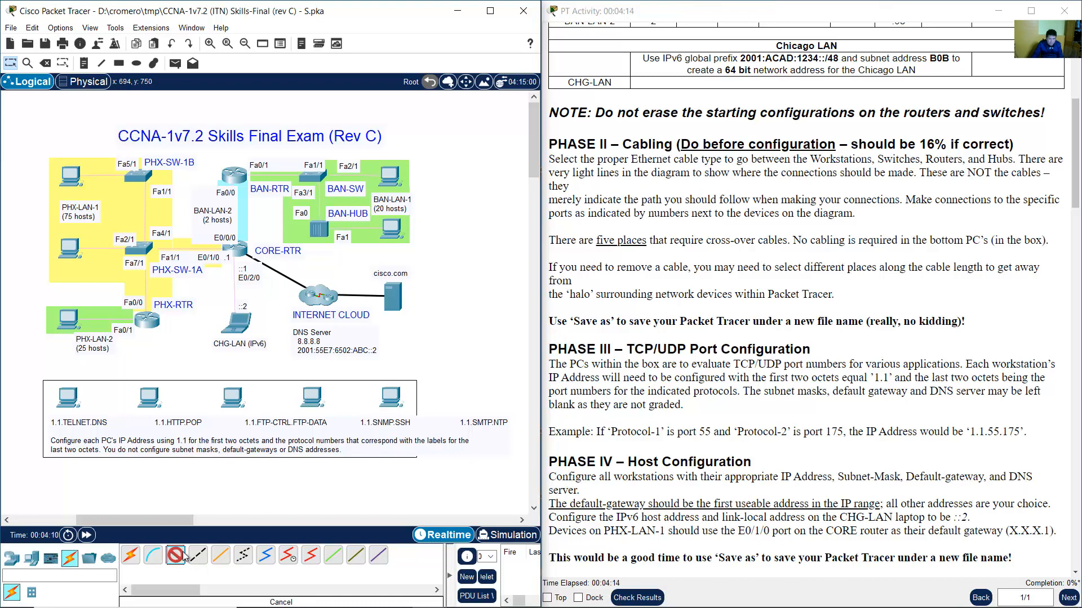
pyautogui.click(136, 176)
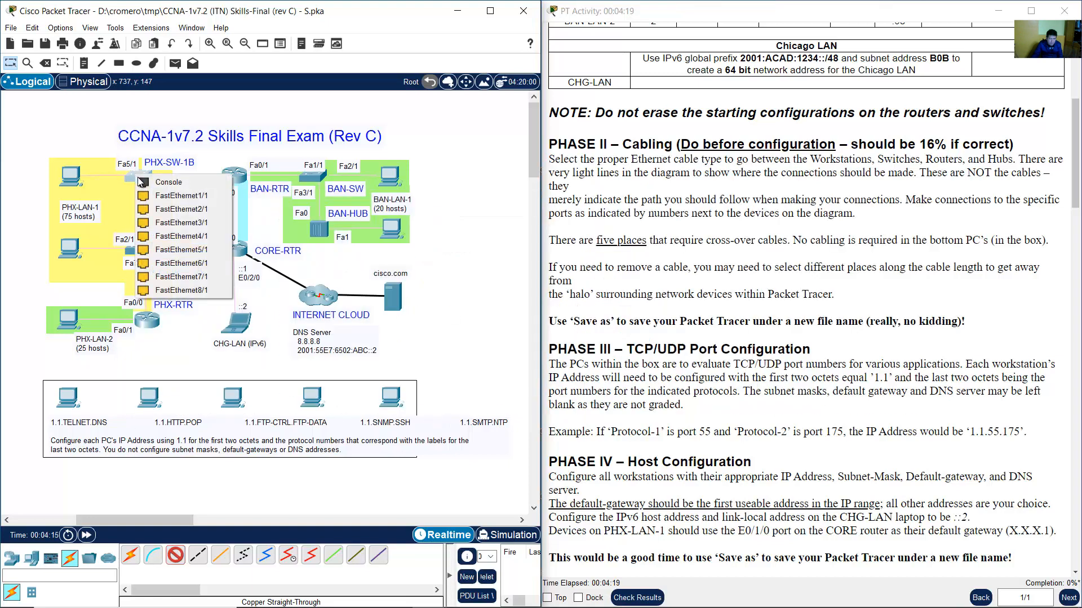
pyautogui.click(176, 250)
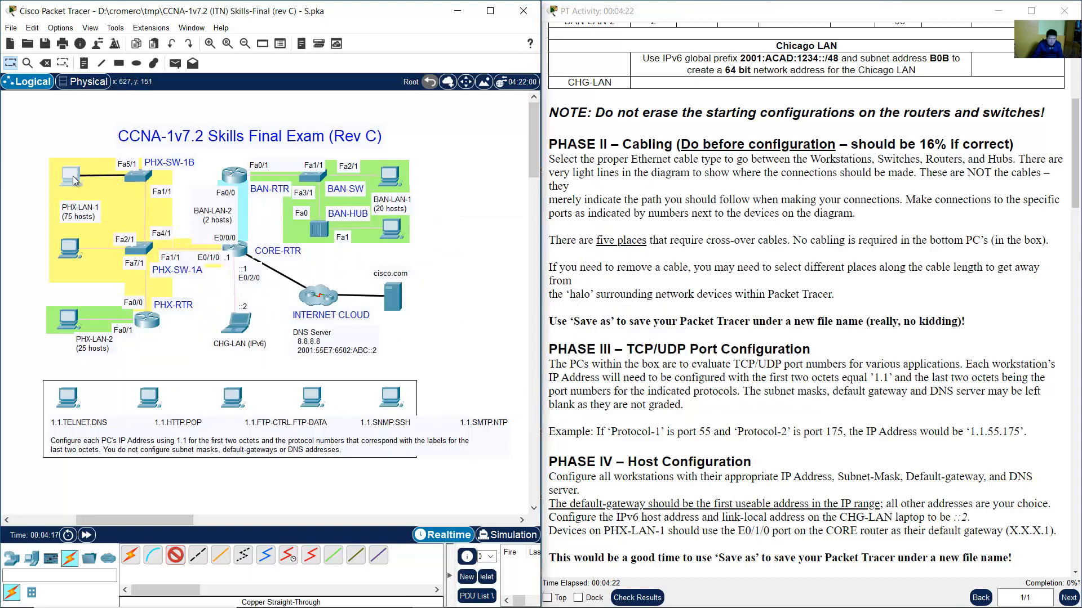
pyautogui.click(73, 177)
pyautogui.click(115, 224)
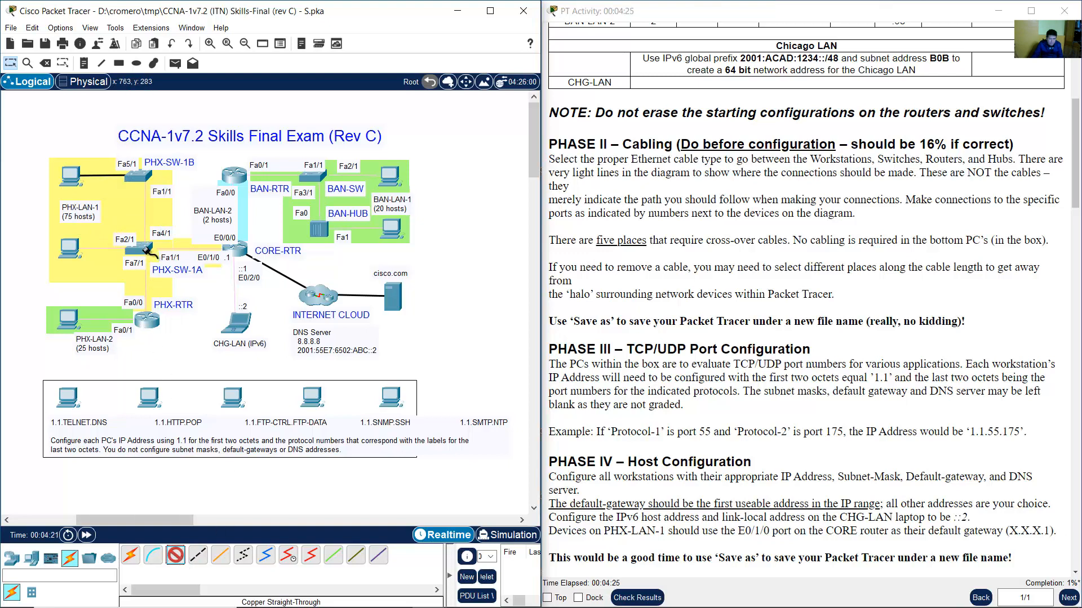
# Connect the lower PHX-LAN-1 PC to PHX-SW-1A port Fa2/1 with a straight-through cable.
pyautogui.click(145, 248)
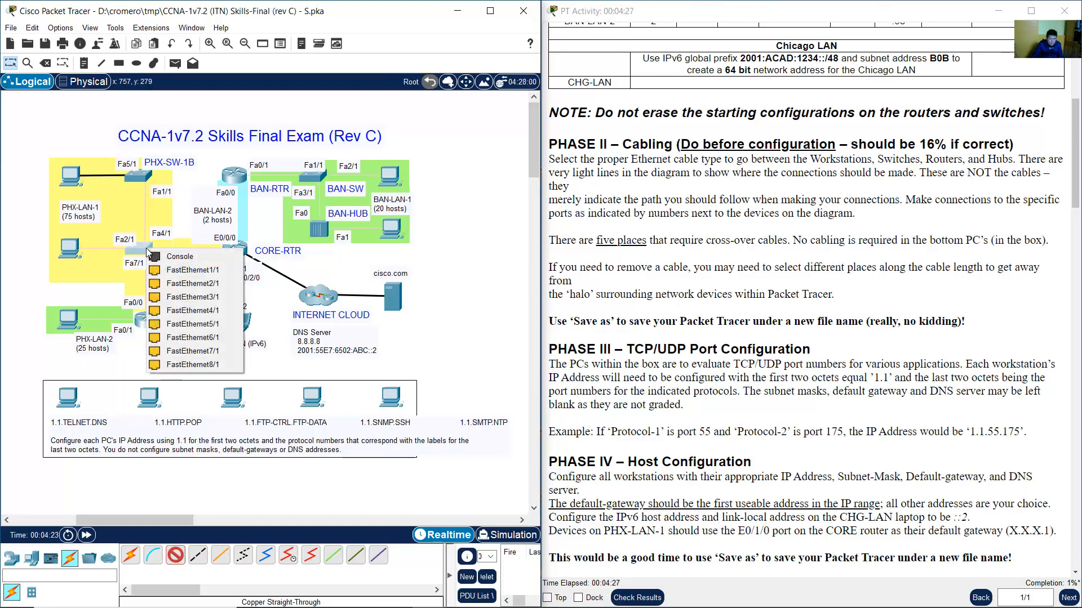
pyautogui.click(169, 288)
pyautogui.click(69, 249)
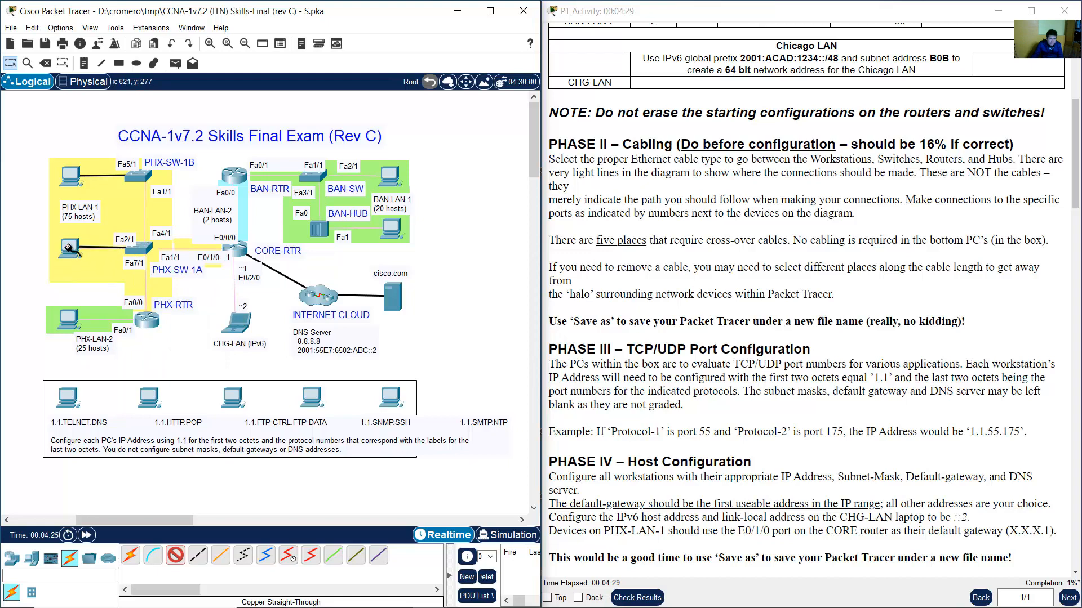
pyautogui.click(140, 259)
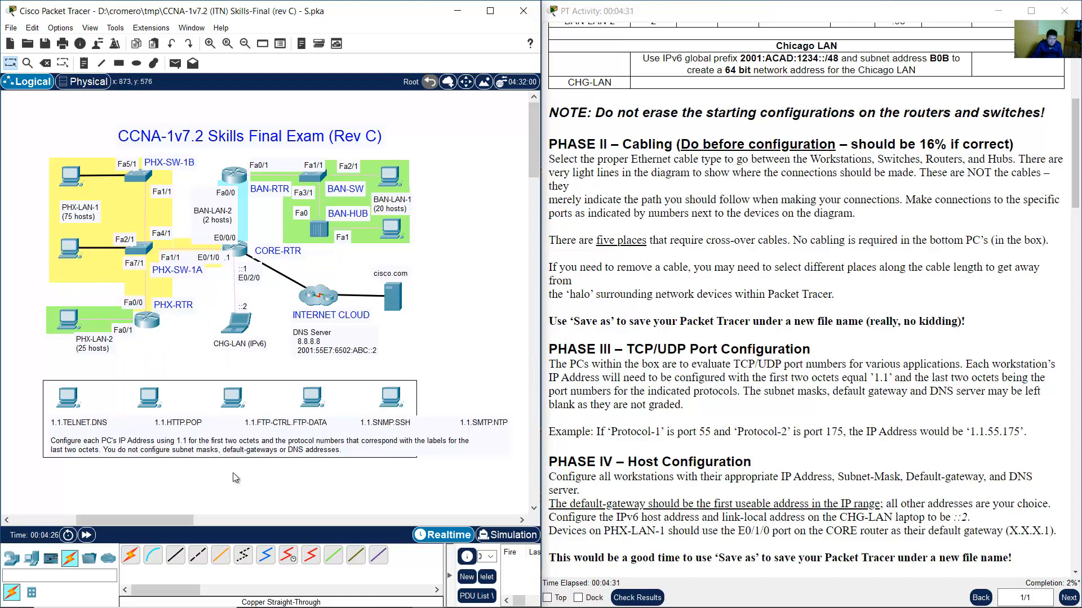
pyautogui.click(176, 559)
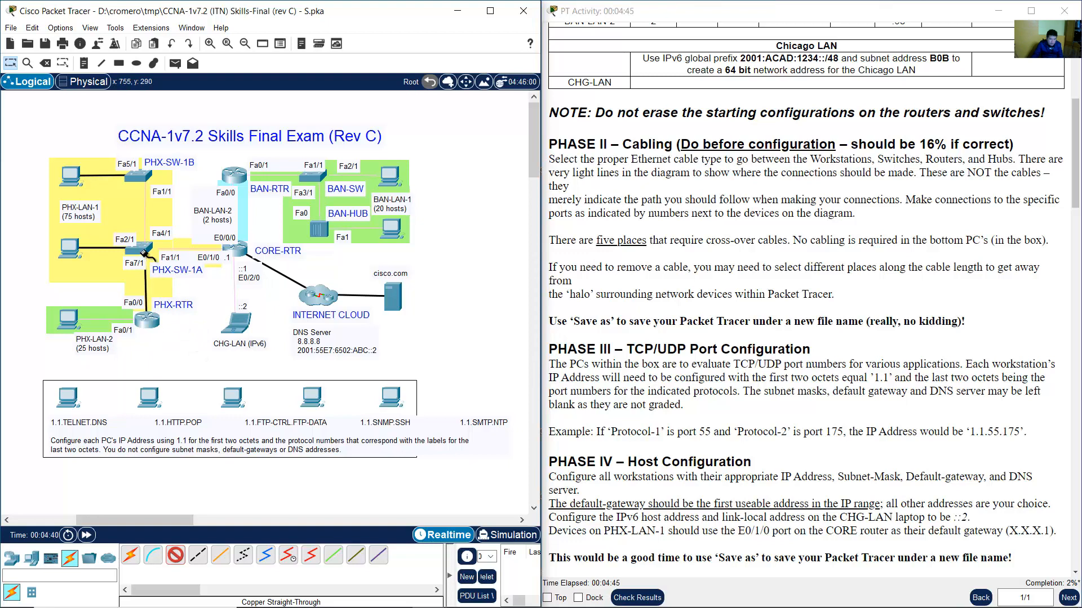
# Connect PHX-RTR to PHX-SW-1A Fa7/1 and CORE-RTR E0/1/0 to PHX-SW-1A Fa1/1.
pyautogui.click(144, 248)
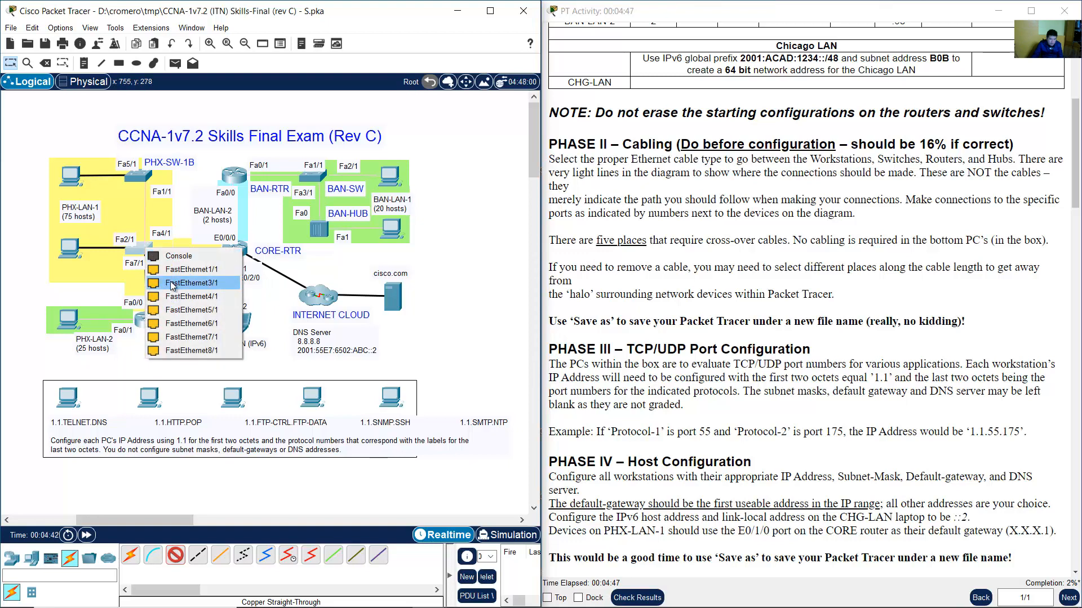
pyautogui.click(192, 337)
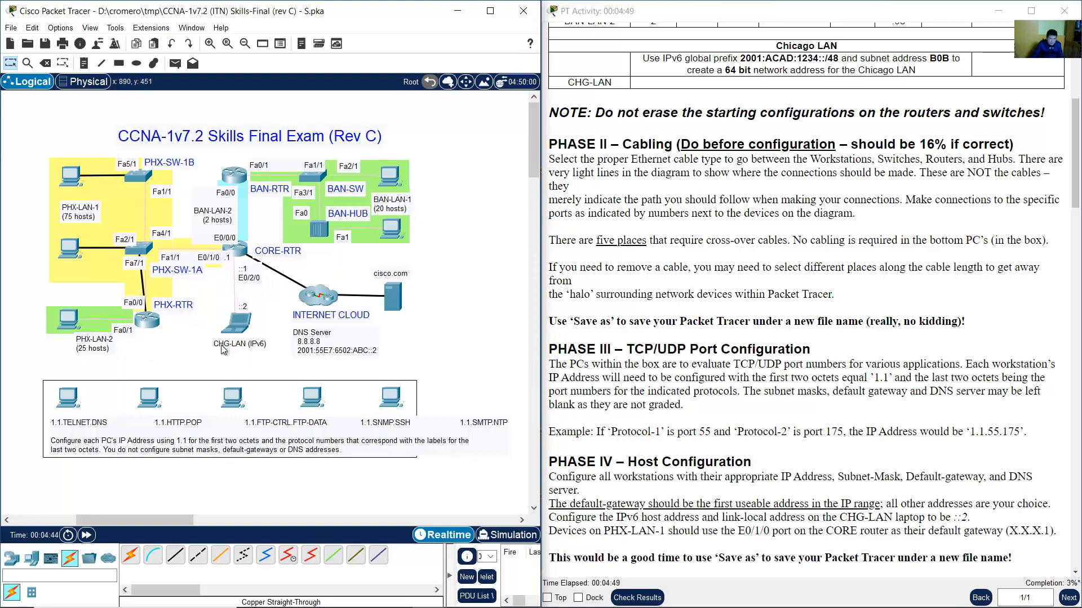
pyautogui.click(175, 556)
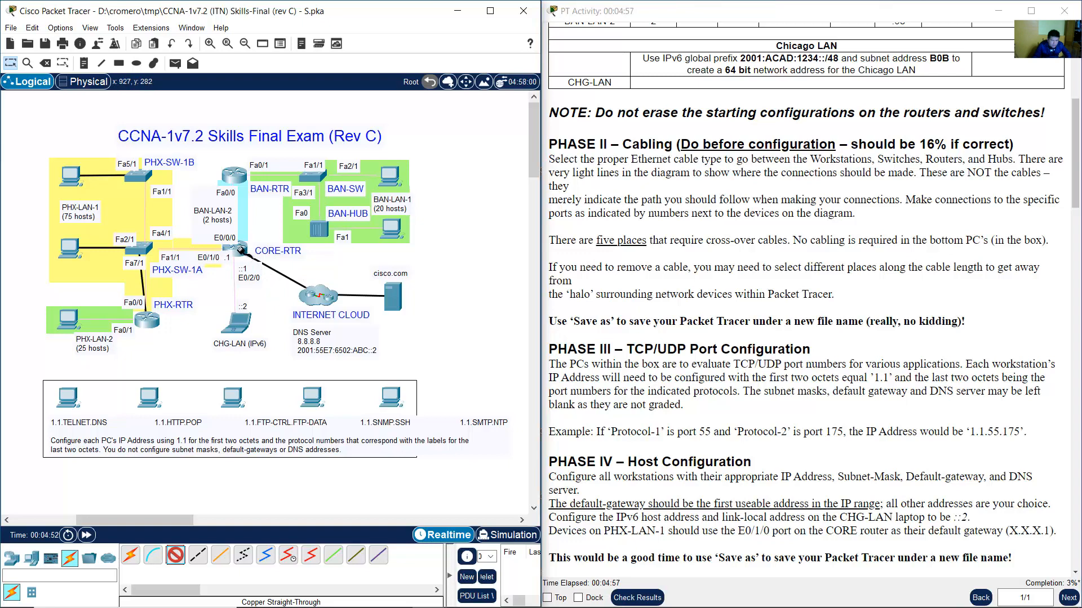
pyautogui.click(241, 250)
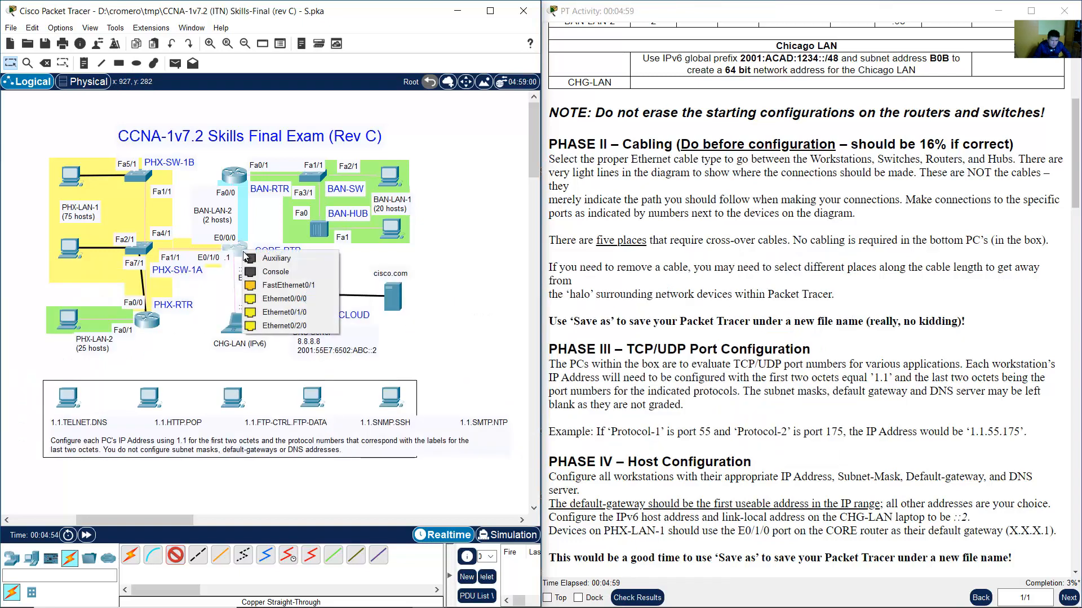
pyautogui.click(297, 310)
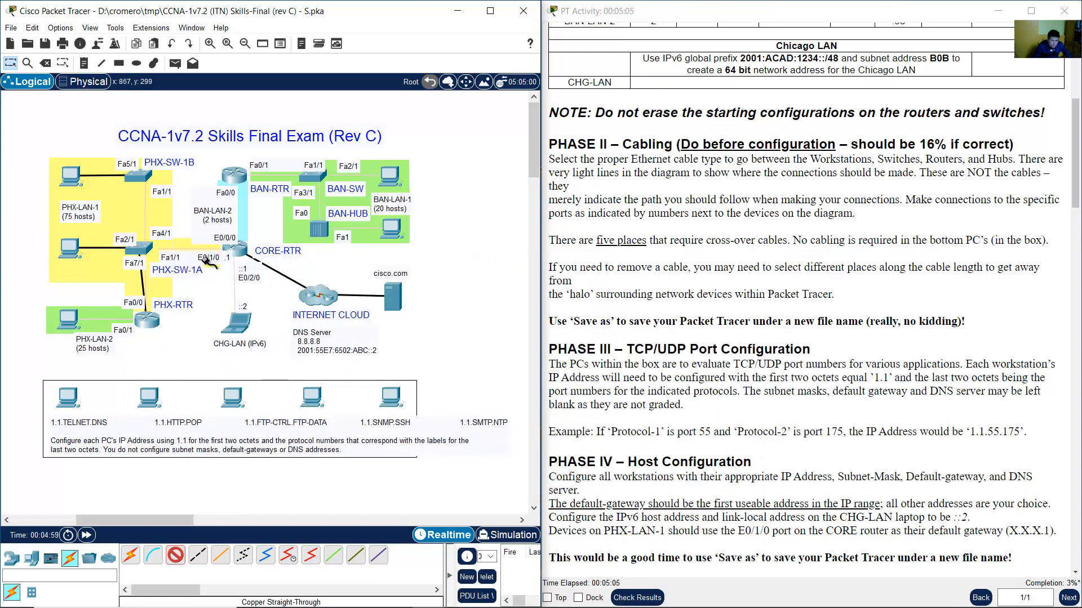
pyautogui.click(145, 249)
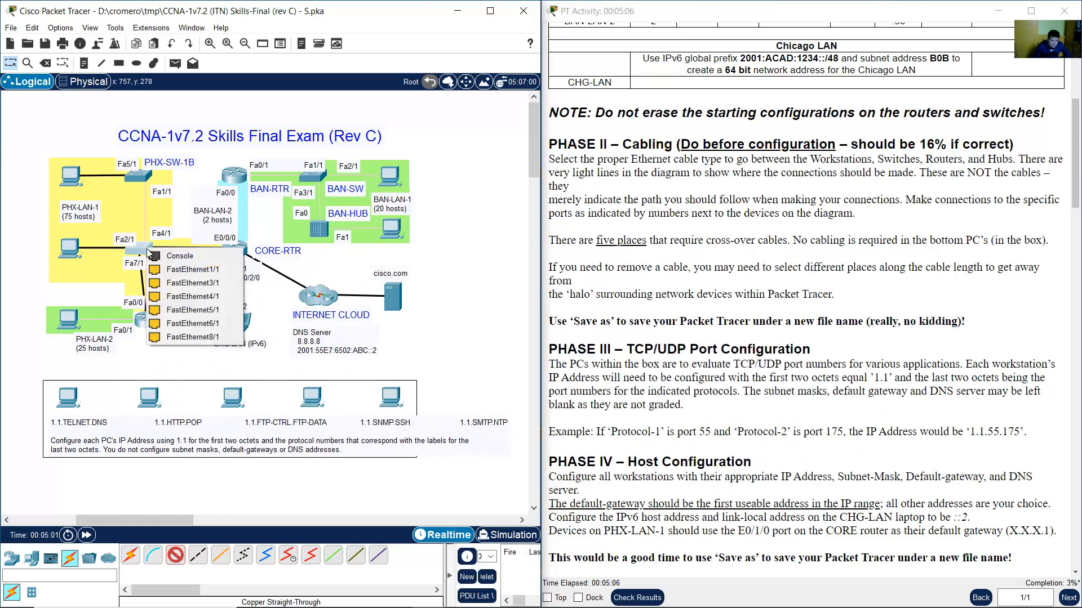
pyautogui.click(176, 270)
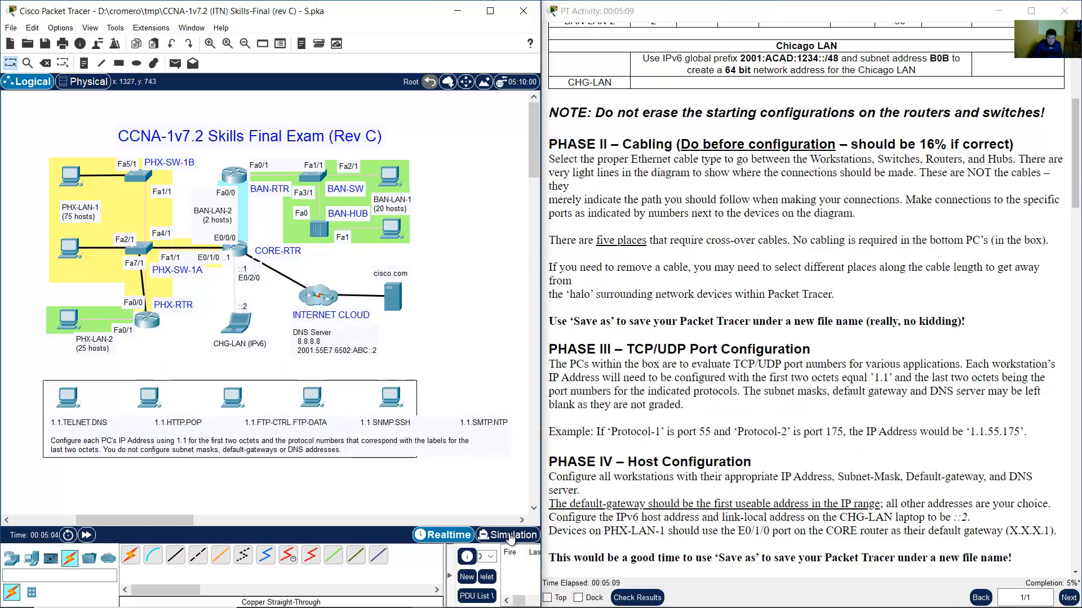
# Cable BAN-RTR to BAN-SW Fa1/1, and BAN-SW Fa2/1 to the BAN-LAN-1 PC's FastEthernet0.
pyautogui.click(181, 557)
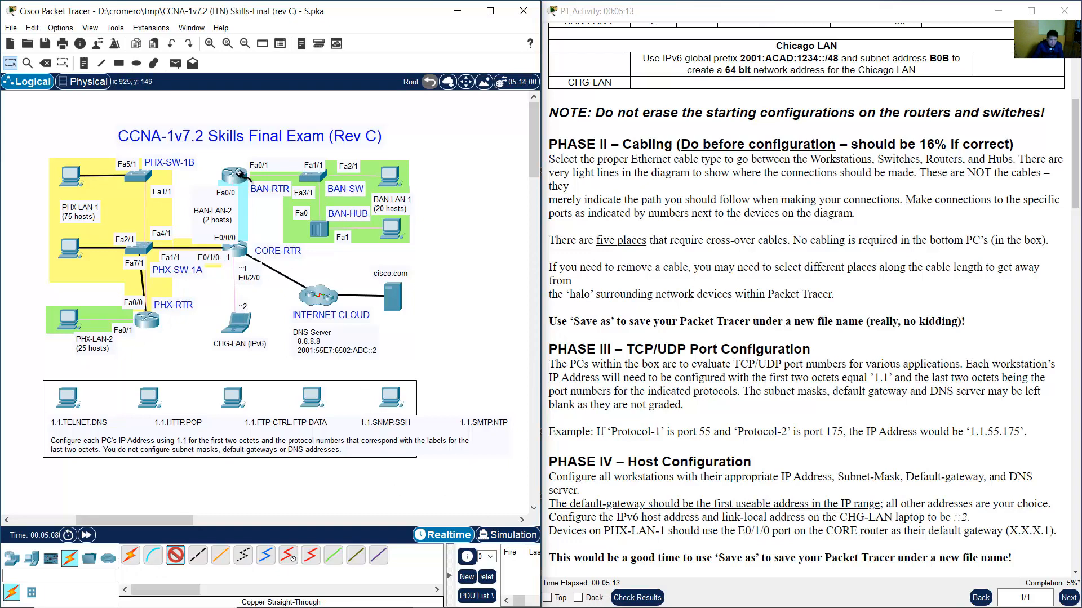
pyautogui.click(240, 173)
pyautogui.click(313, 191)
pyautogui.click(316, 177)
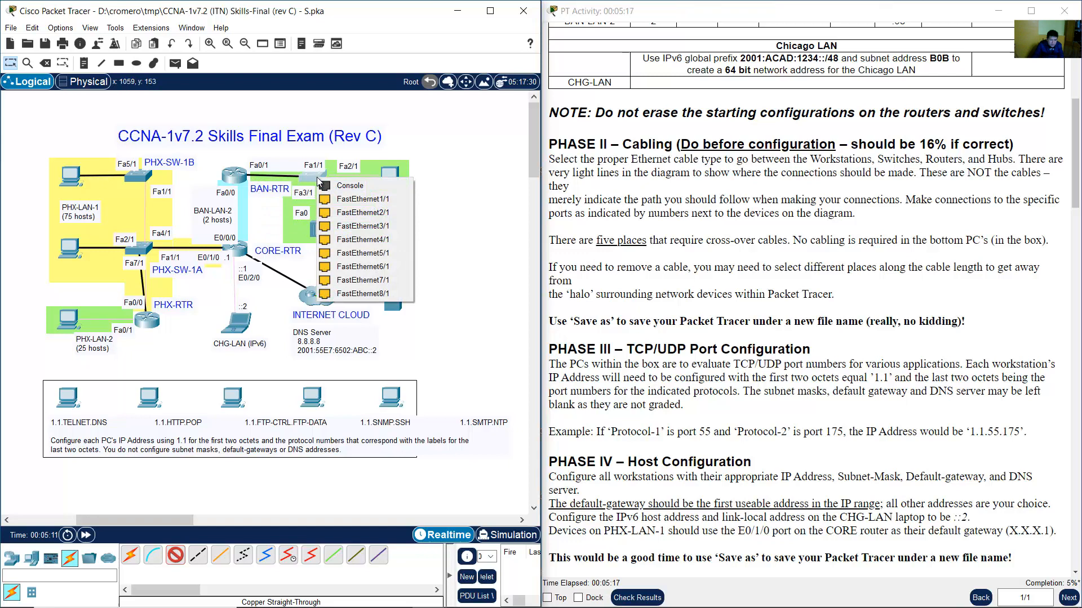
pyautogui.click(347, 199)
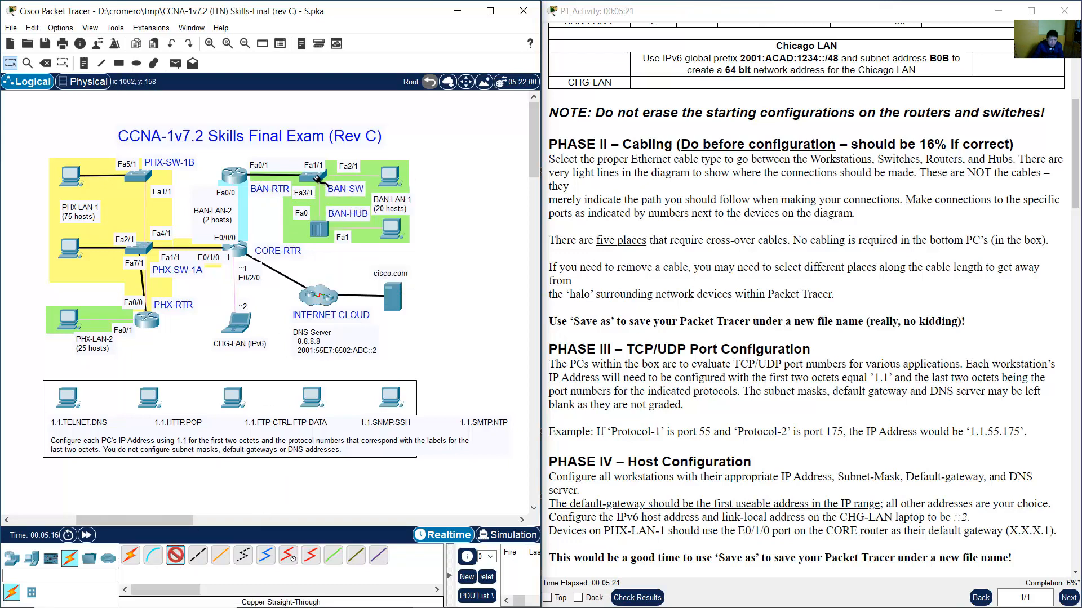
pyautogui.click(319, 178)
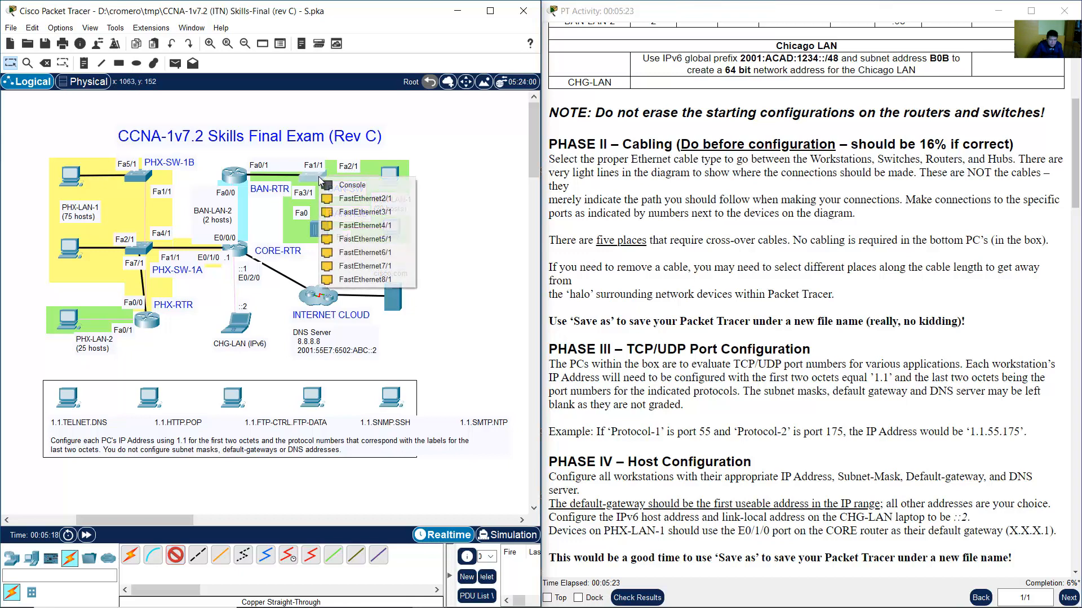
pyautogui.click(372, 199)
pyautogui.click(392, 175)
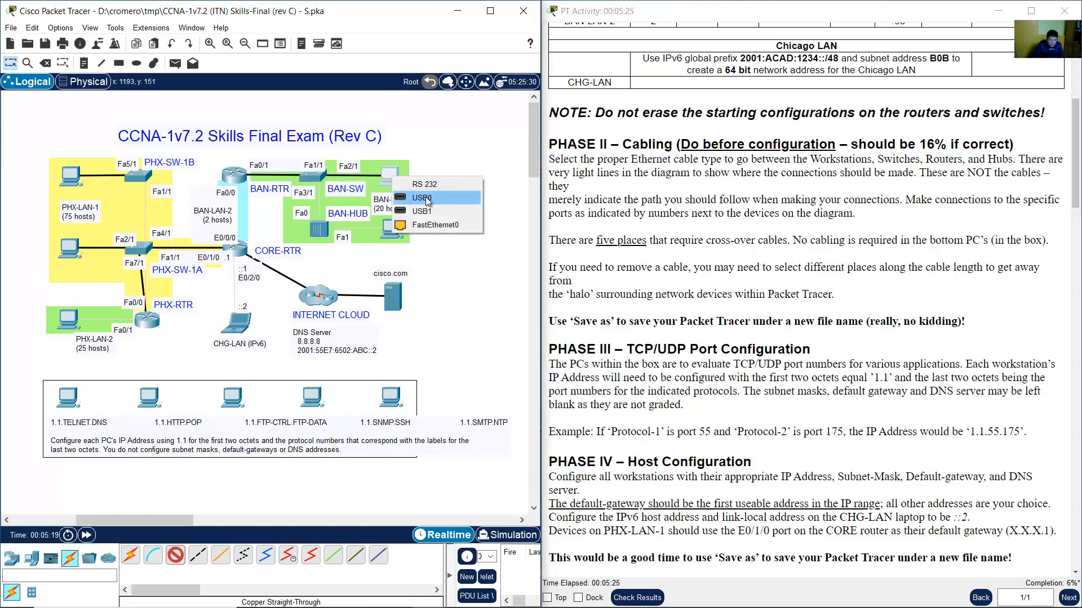
pyautogui.click(434, 225)
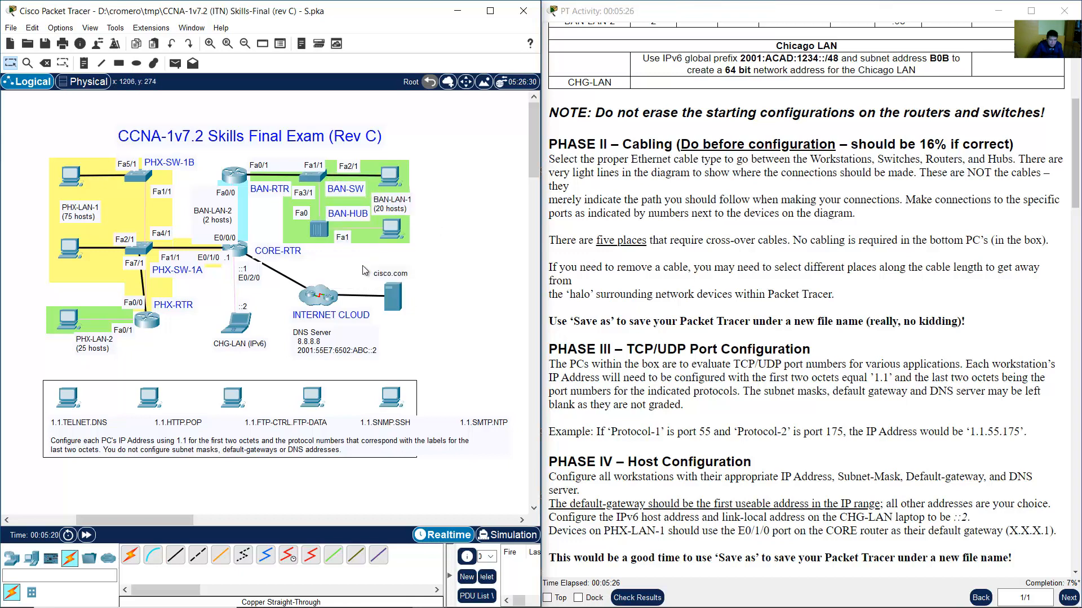
# Connect BAN-HUB port Fa1 to the PC's FastEthernet0 with a straight-through cable.
pyautogui.click(177, 559)
pyautogui.click(325, 232)
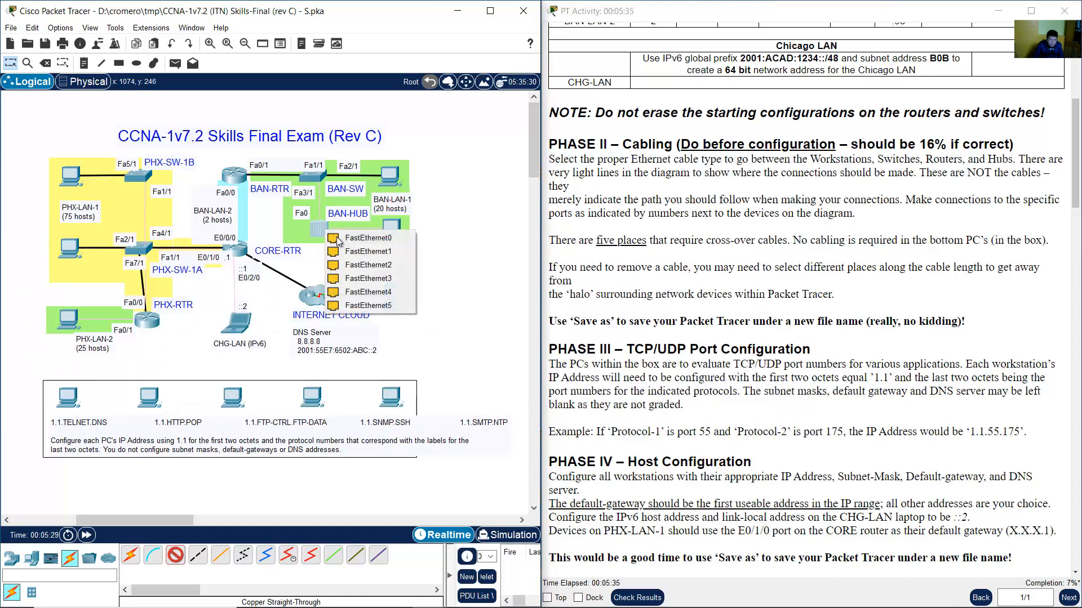
pyautogui.click(363, 251)
pyautogui.click(398, 229)
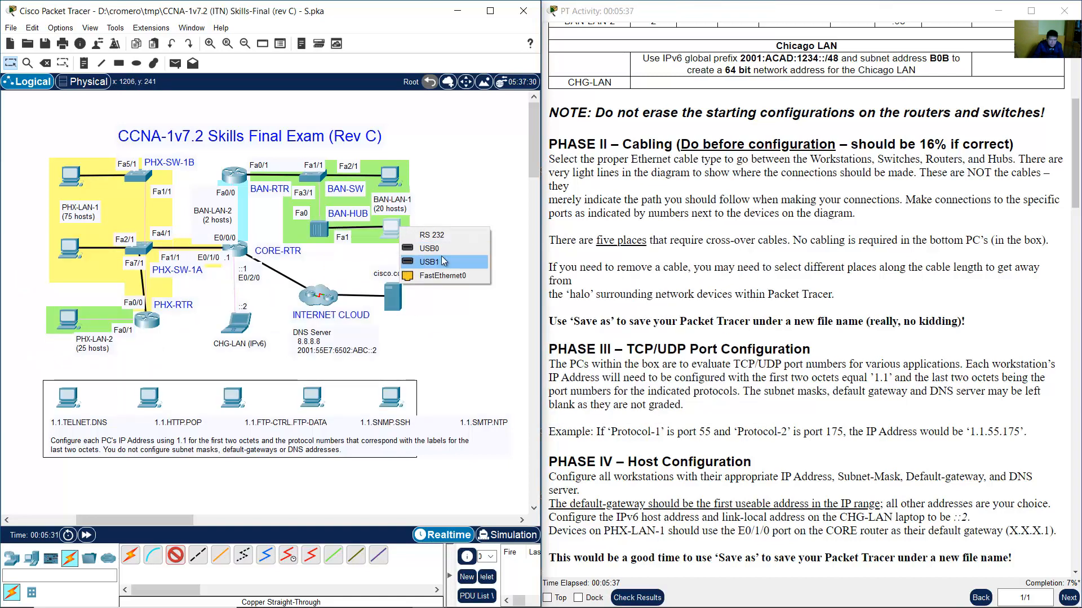
pyautogui.click(448, 274)
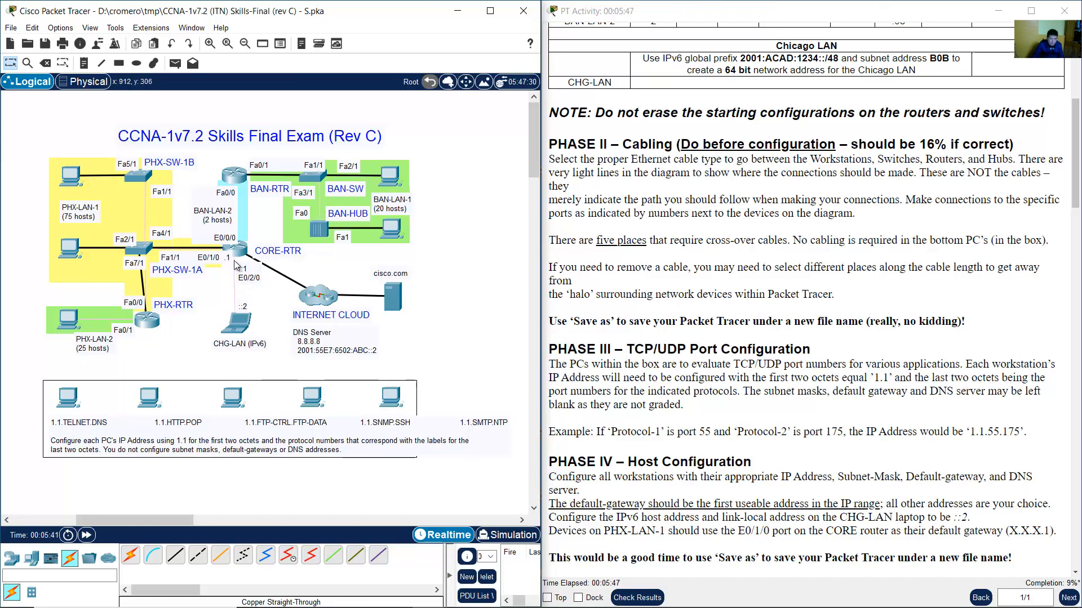
# Join PHX-SW-1B Fa4/1 to PHX-SW-1A Fa4/1 with a cross-over cable.
pyautogui.click(197, 556)
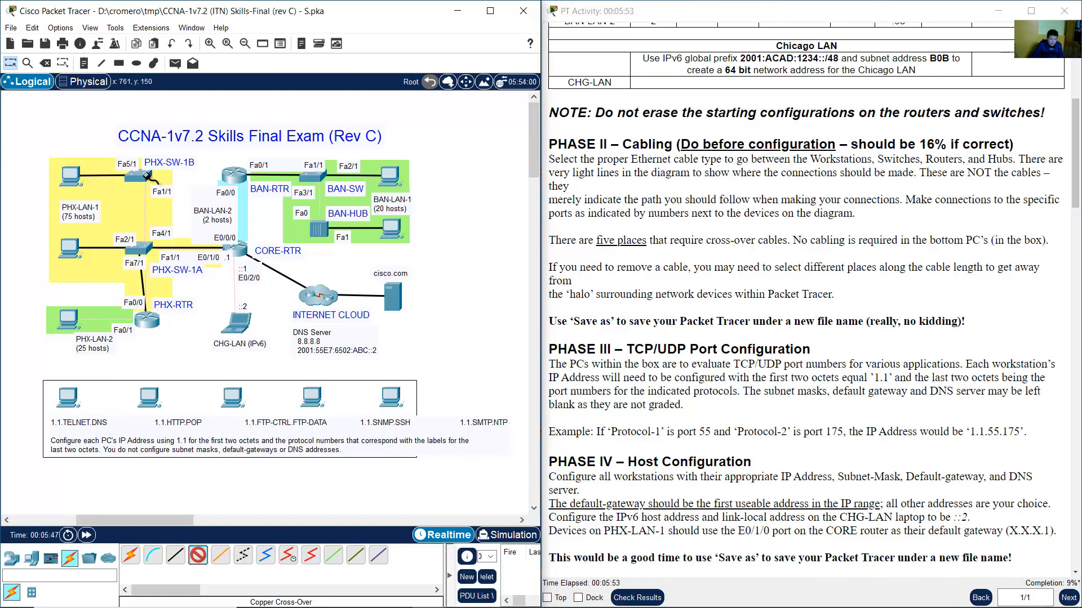
pyautogui.click(148, 176)
pyautogui.click(169, 200)
pyautogui.click(145, 246)
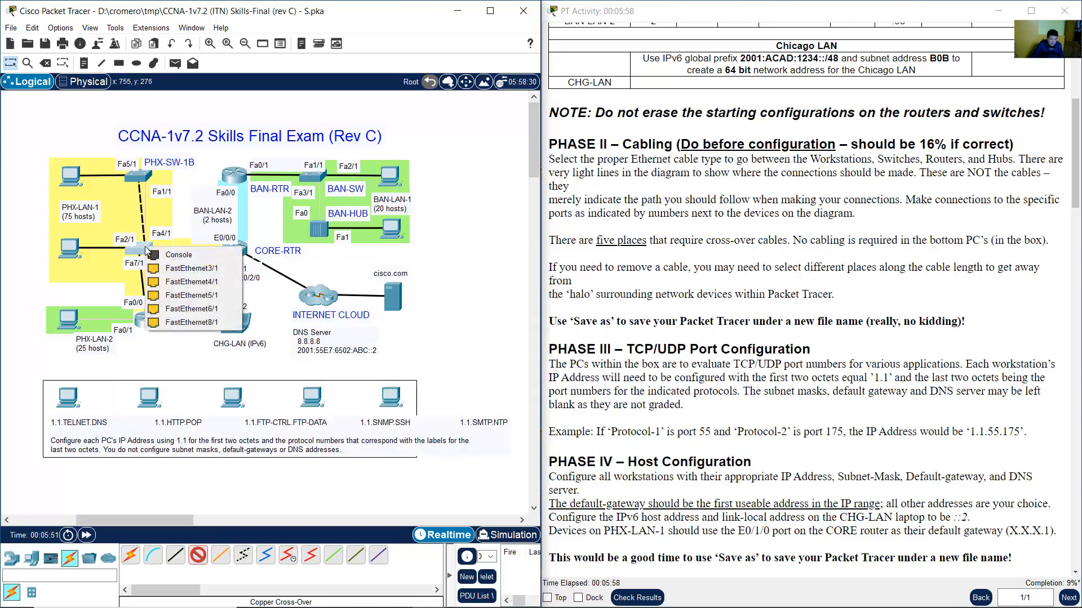
pyautogui.click(197, 281)
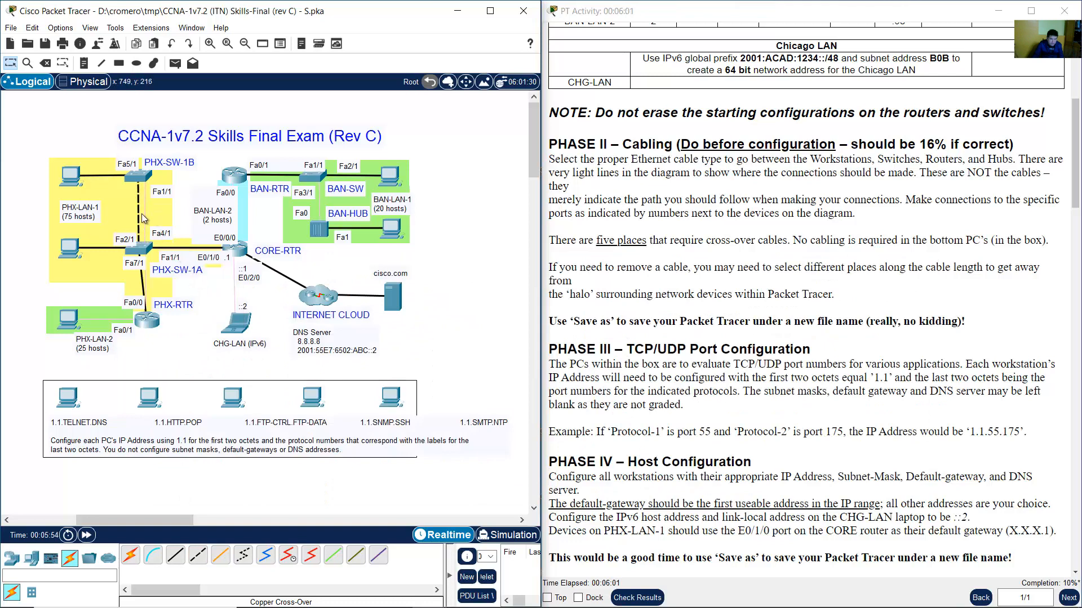
# Connect PHX-RTR Fa0/1 to the PHX-LAN-2 PC with a cross-over cable.
pyautogui.click(197, 555)
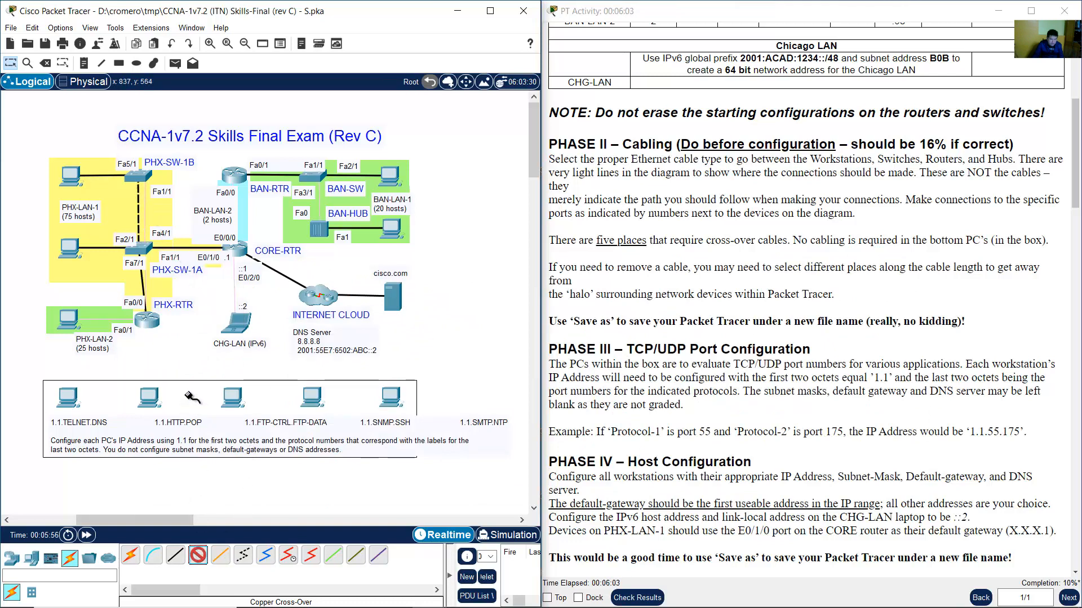
pyautogui.click(149, 321)
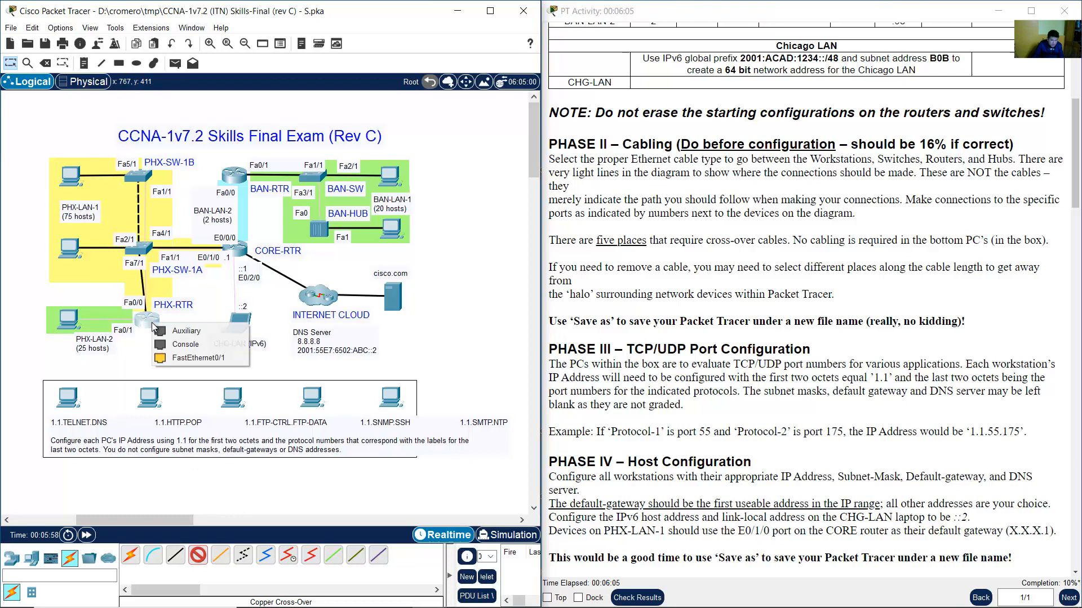
pyautogui.click(197, 356)
pyautogui.click(69, 319)
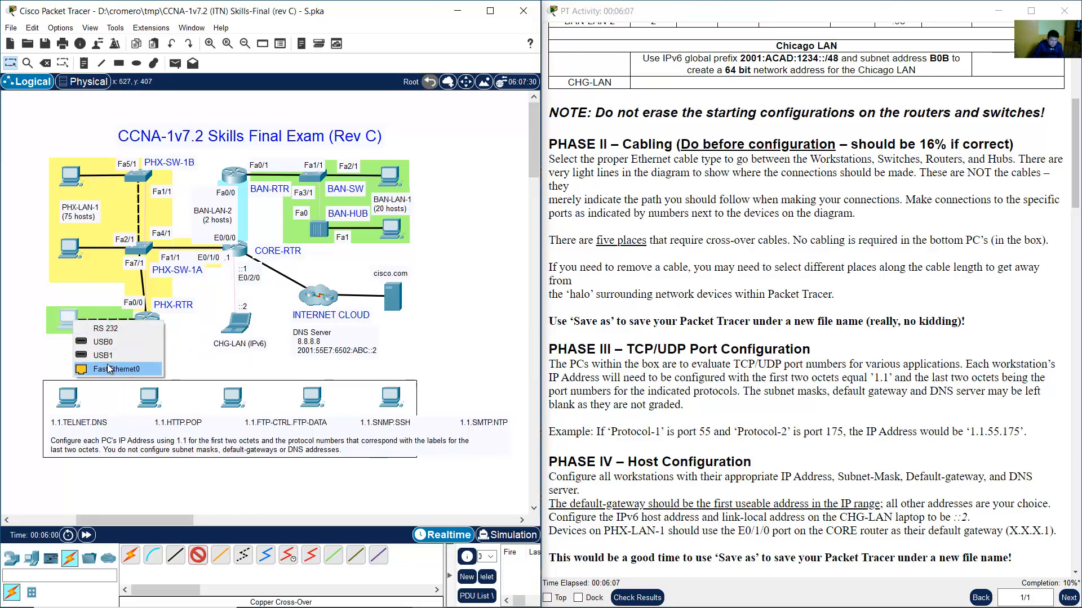
pyautogui.click(111, 369)
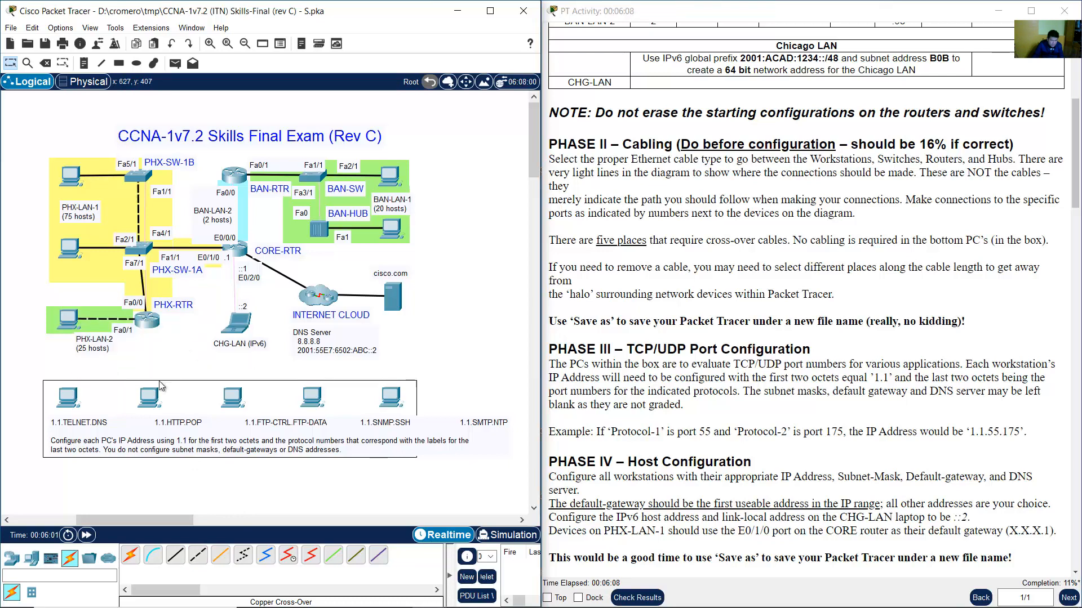
# Link CORE-RTR E0/0/0 to BAN-RTR Fa0/0 and nudge the BAN-LAN-2 label aside.
pyautogui.click(198, 555)
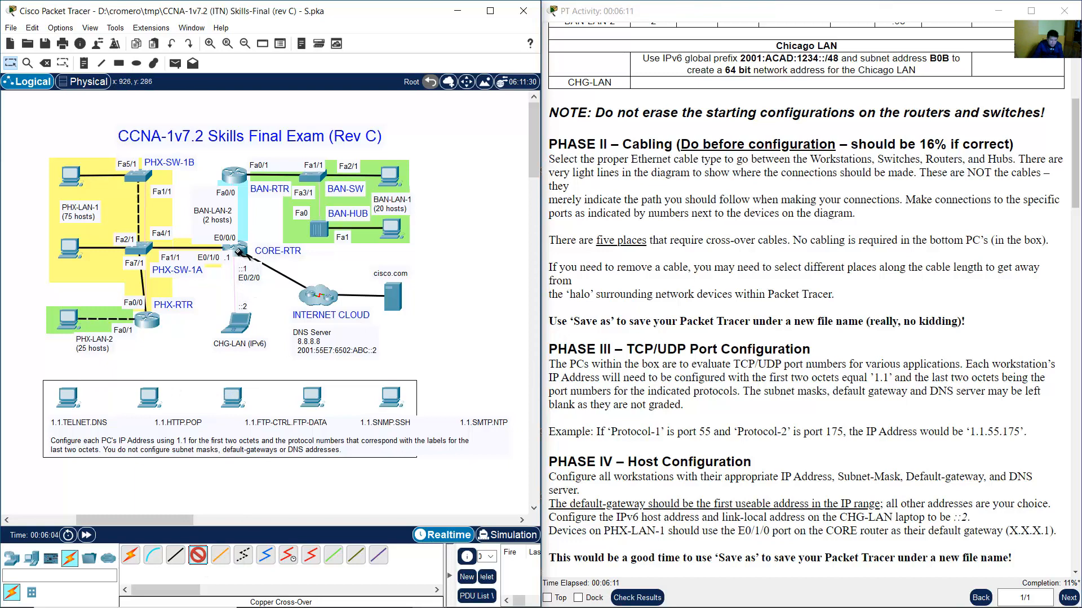
pyautogui.click(240, 256)
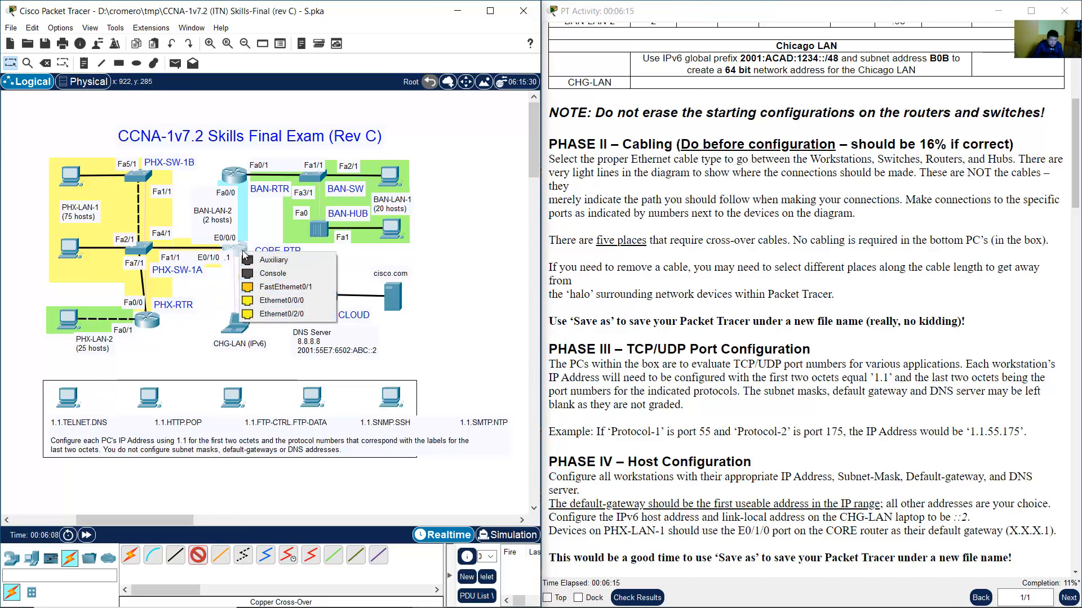
pyautogui.click(281, 301)
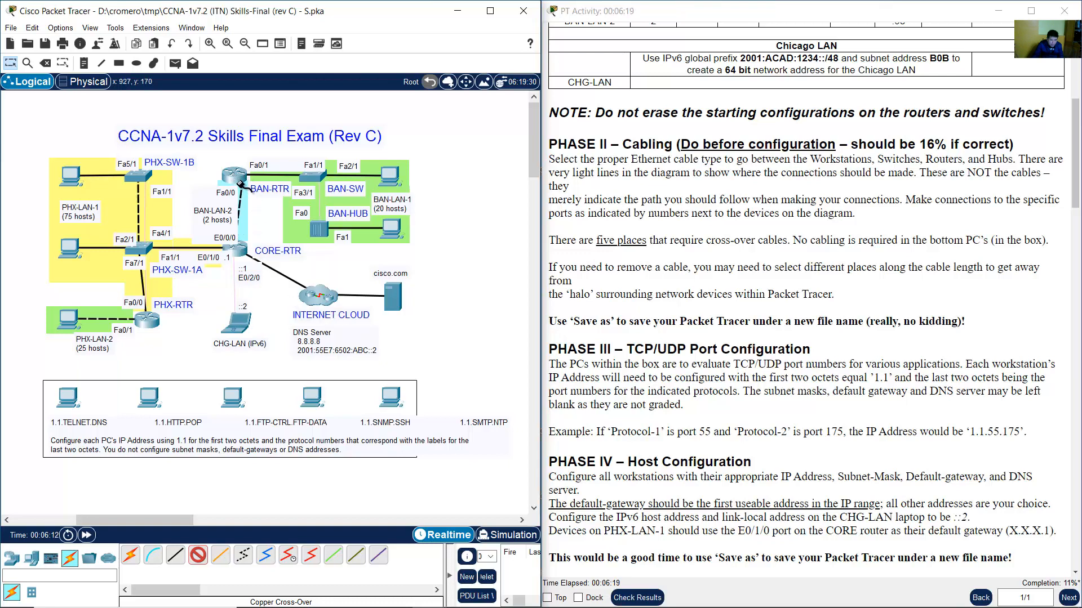
pyautogui.click(240, 183)
pyautogui.click(275, 207)
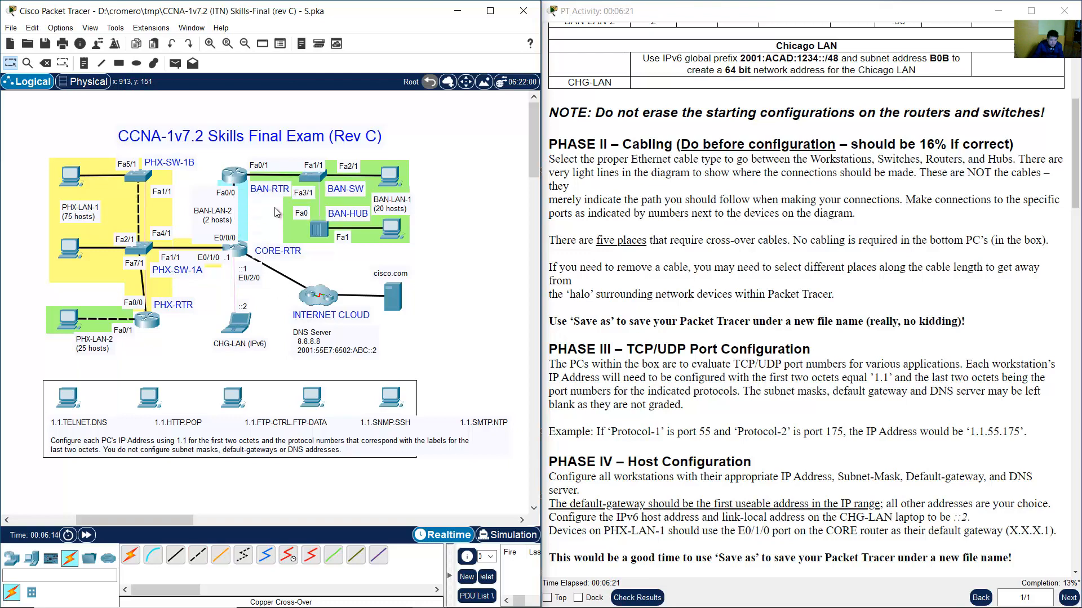
pyautogui.moveTo(216, 218); pyautogui.dragTo(210, 219)
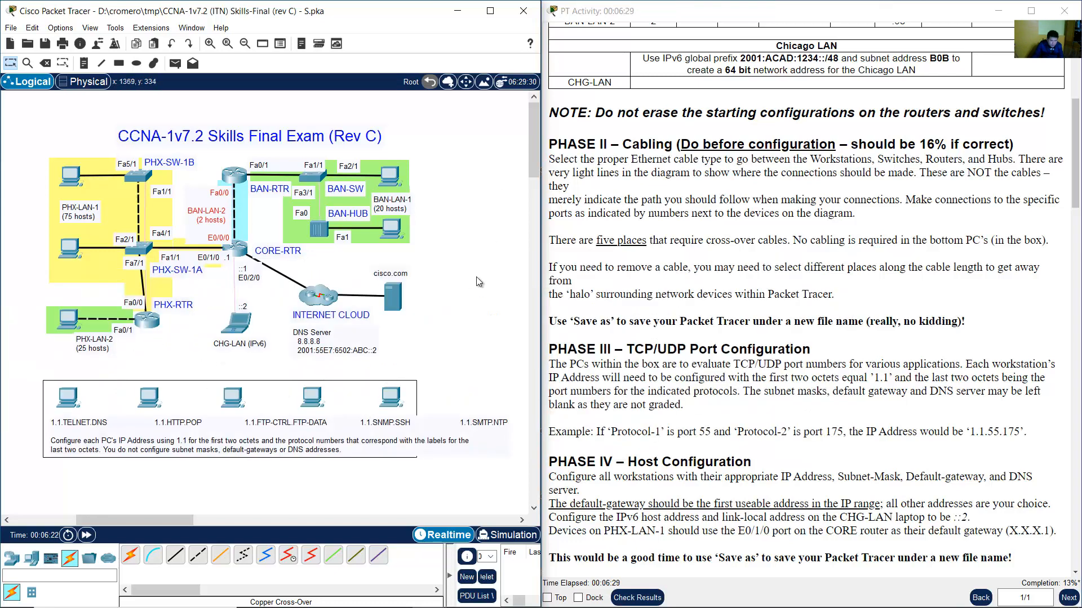
# Cross-over cable CORE-RTR Ethernet0/2/0 to the CHG-LAN laptop's FastEthernet0.
pyautogui.click(198, 558)
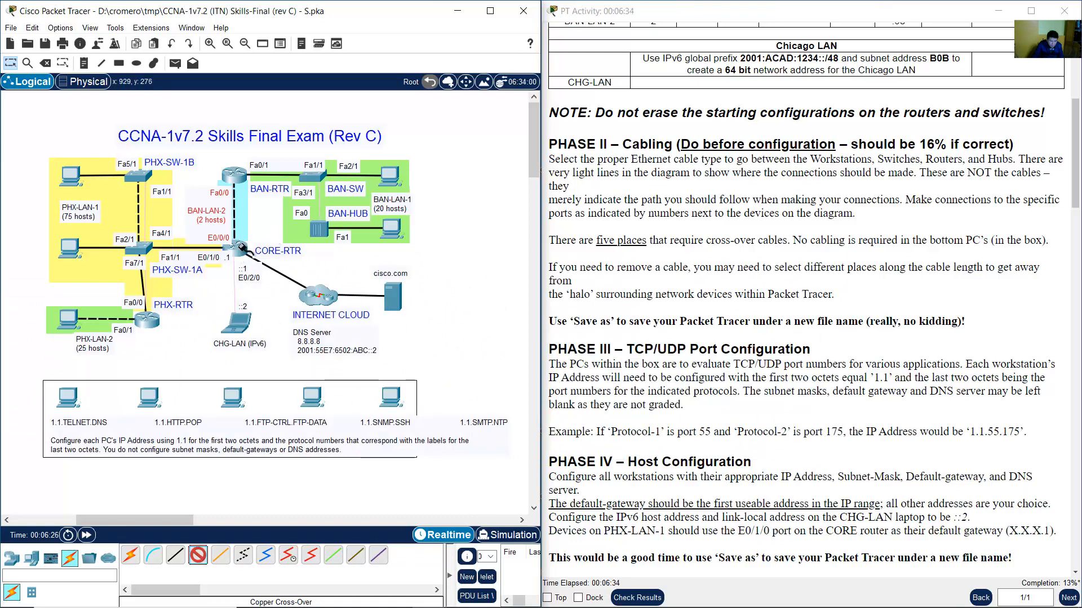
pyautogui.click(241, 246)
pyautogui.click(239, 248)
pyautogui.click(239, 249)
pyautogui.click(239, 248)
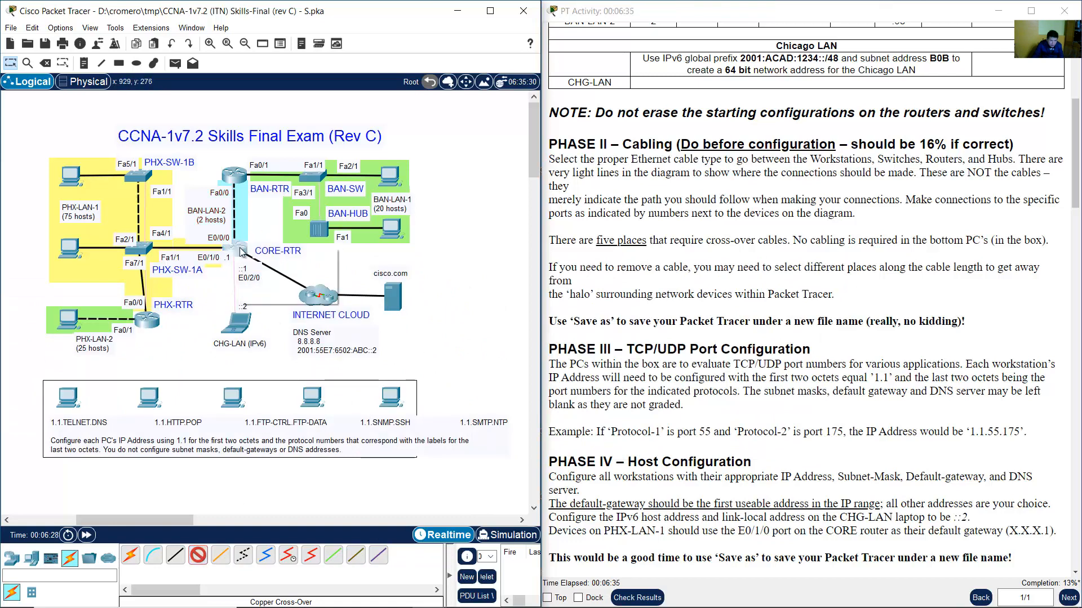
pyautogui.click(239, 249)
pyautogui.click(281, 296)
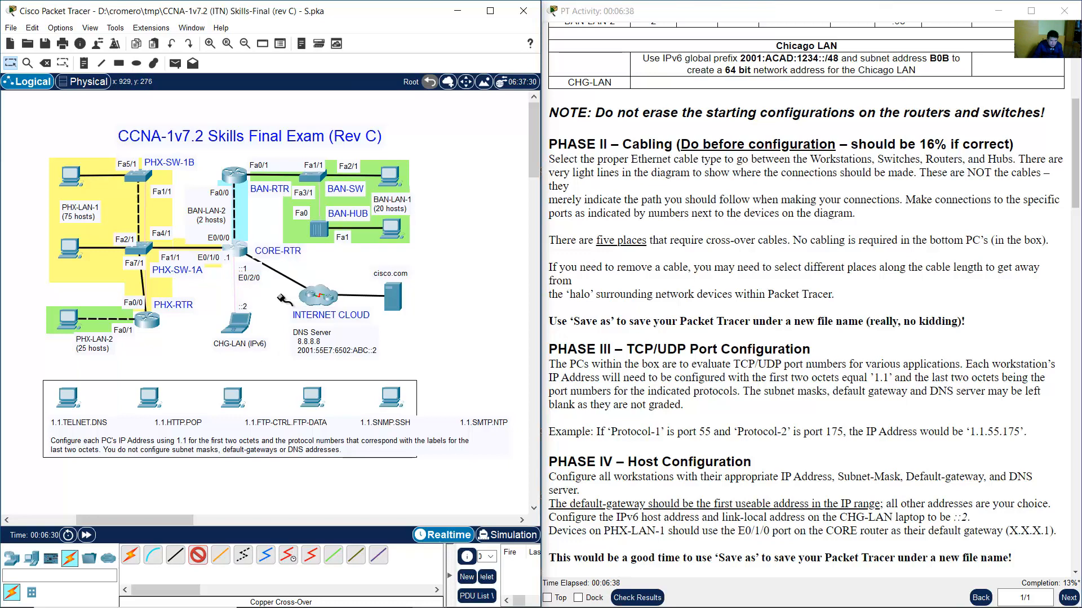
pyautogui.click(237, 330)
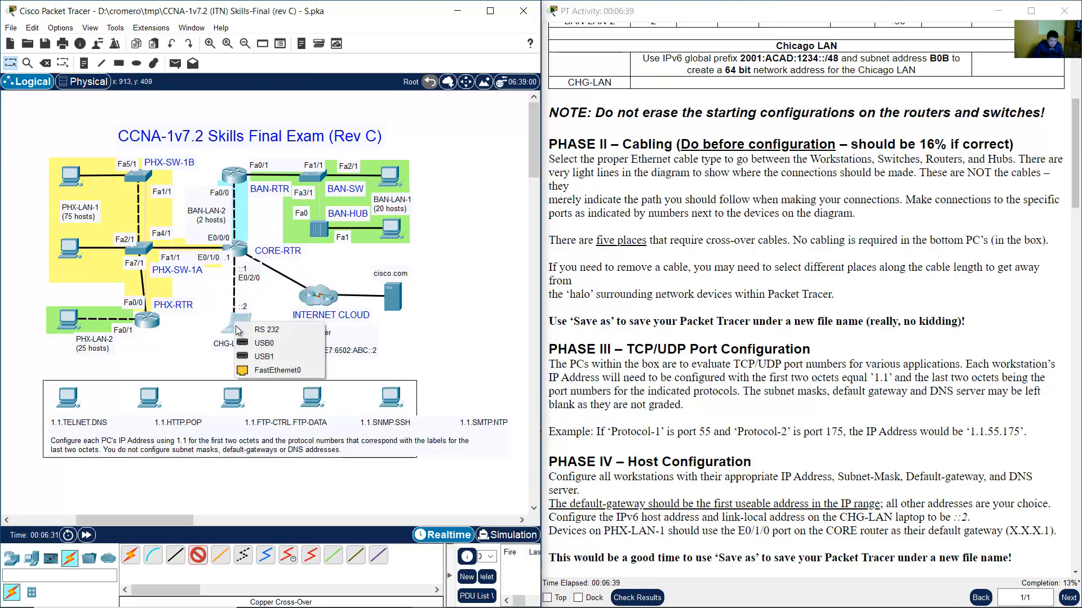
pyautogui.click(279, 370)
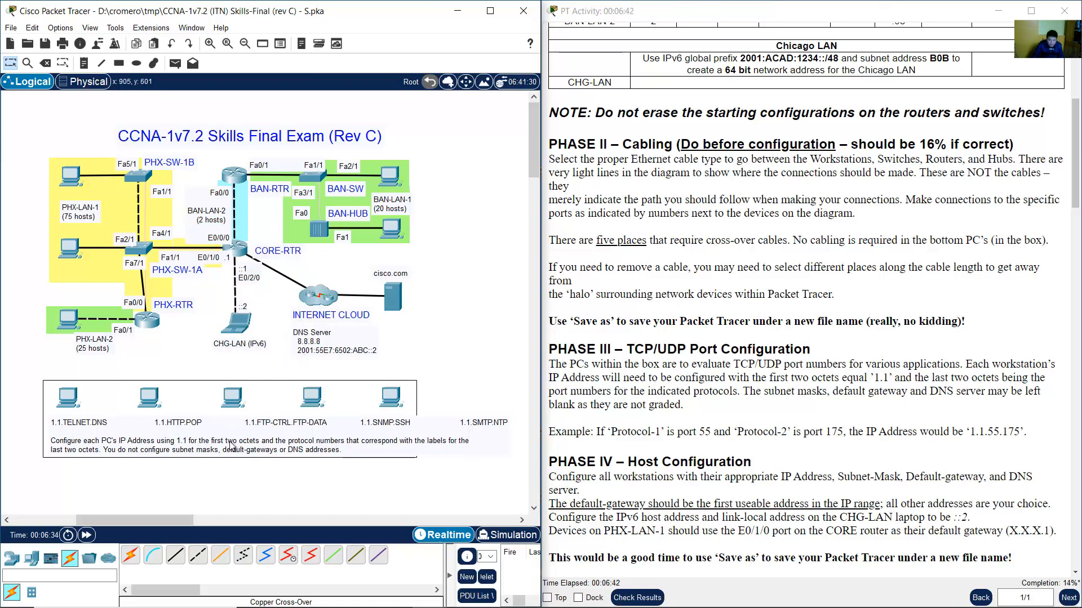
# Connect BAN-SW to BAN-HUB FastEthernet0 with a cross-over cable, then return to the instructions.
pyautogui.click(198, 555)
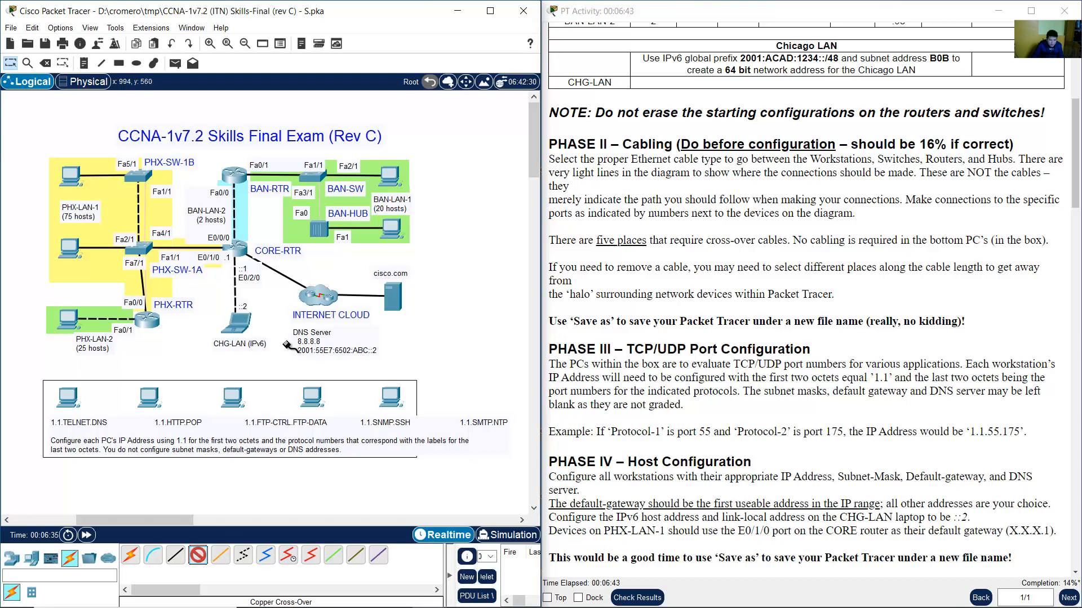
pyautogui.click(316, 177)
pyautogui.click(355, 216)
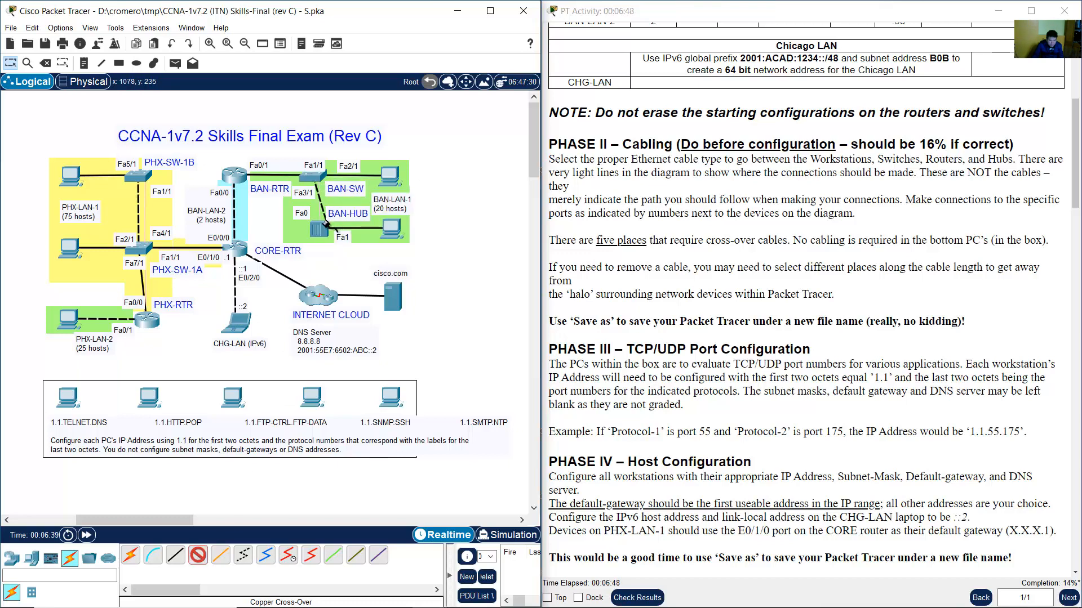
pyautogui.click(320, 229)
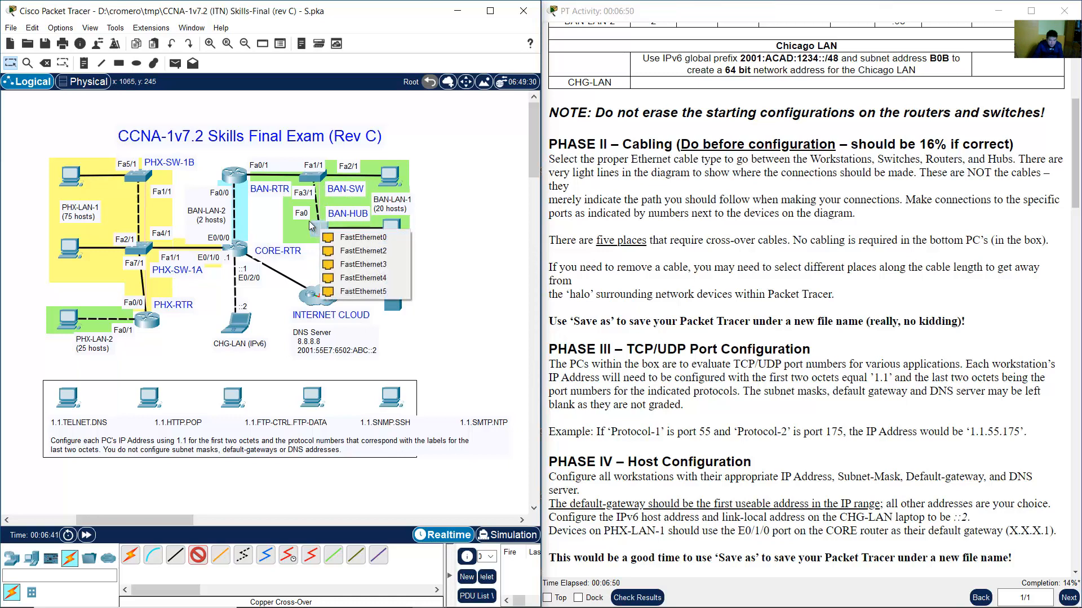
pyautogui.click(345, 238)
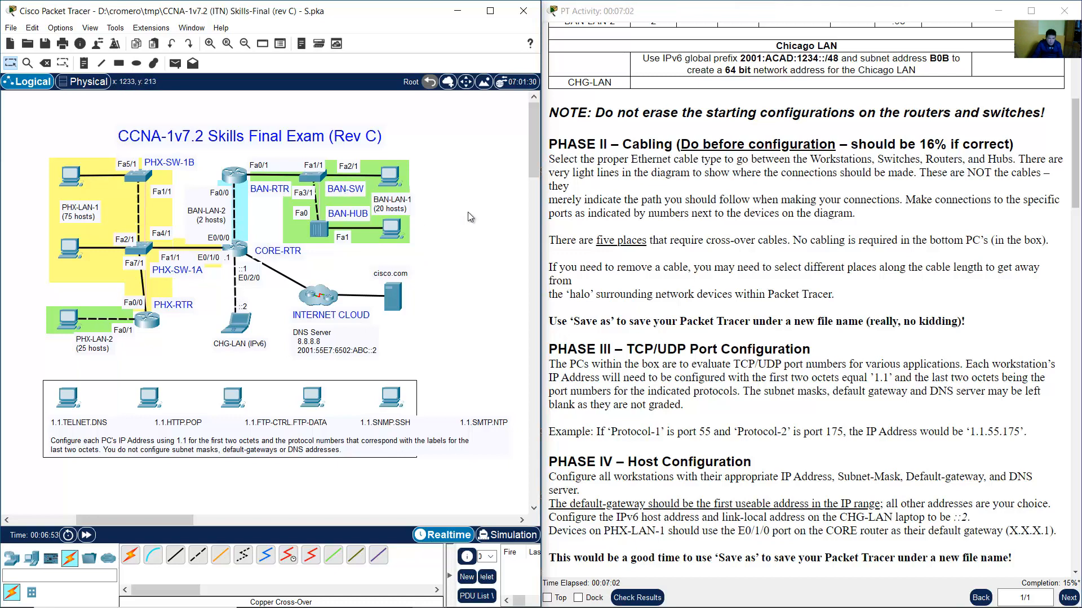
pyautogui.click(714, 195)
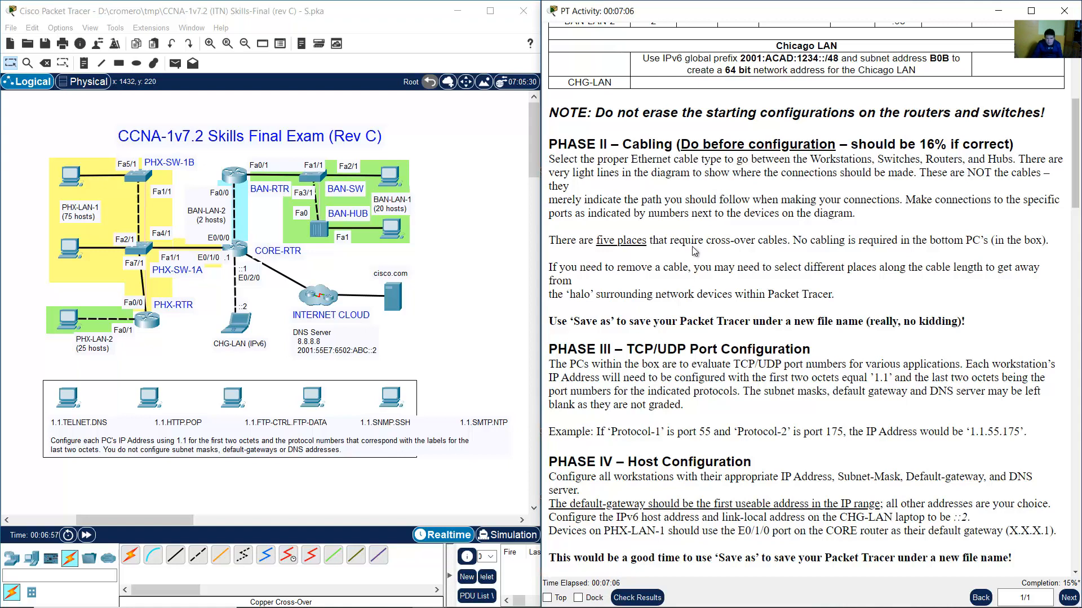
pyautogui.moveTo(704, 240); pyautogui.dragTo(777, 240)
pyautogui.click(807, 288)
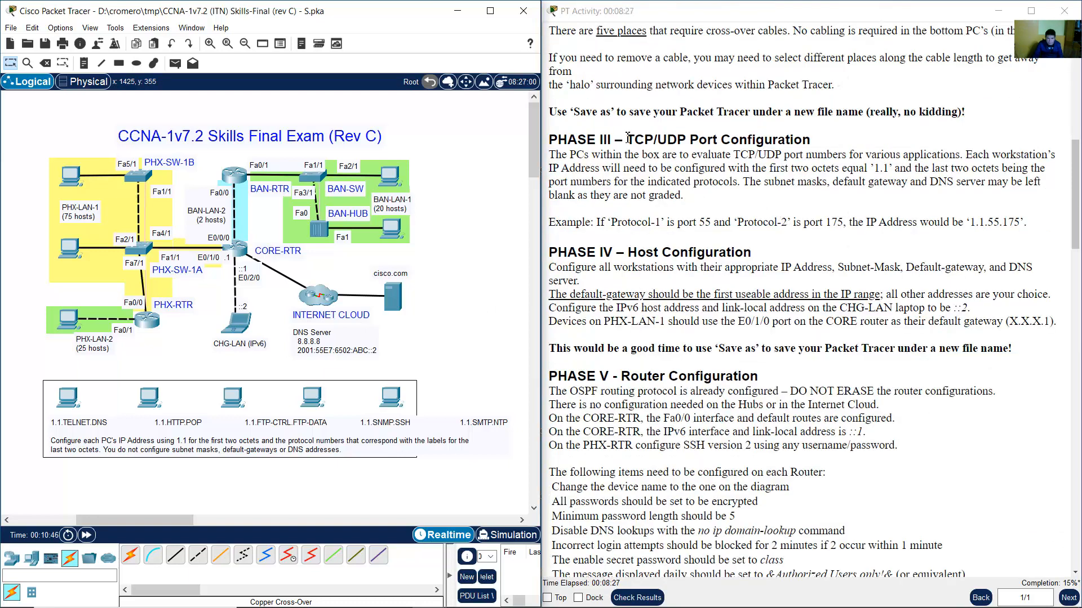
pyautogui.moveTo(622, 140); pyautogui.dragTo(802, 134)
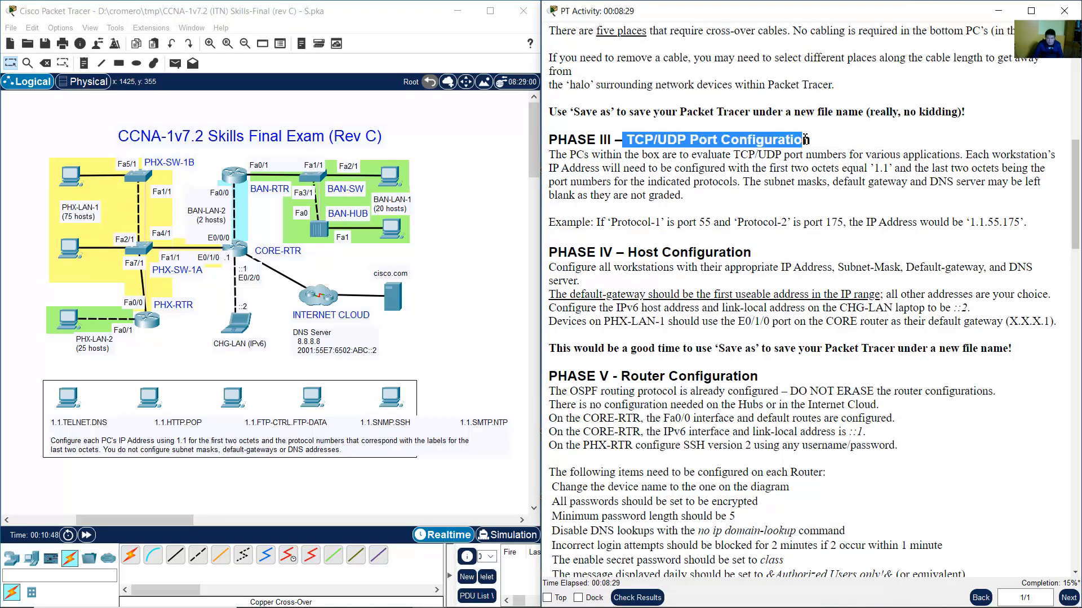
pyautogui.moveTo(550, 155); pyautogui.dragTo(702, 198)
pyautogui.click(704, 197)
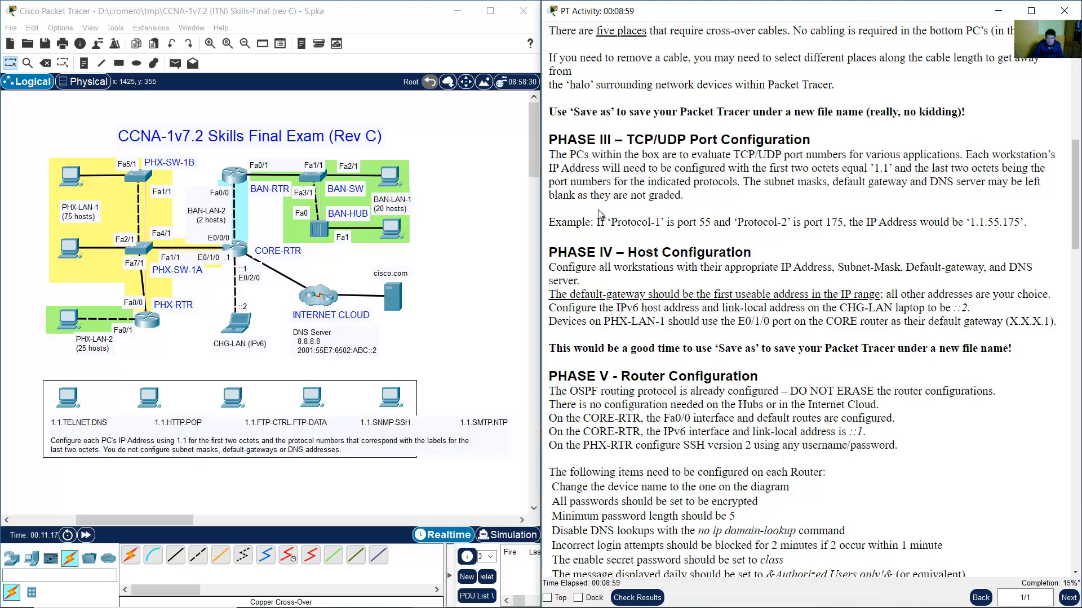
pyautogui.moveTo(565, 223); pyautogui.dragTo(1022, 223)
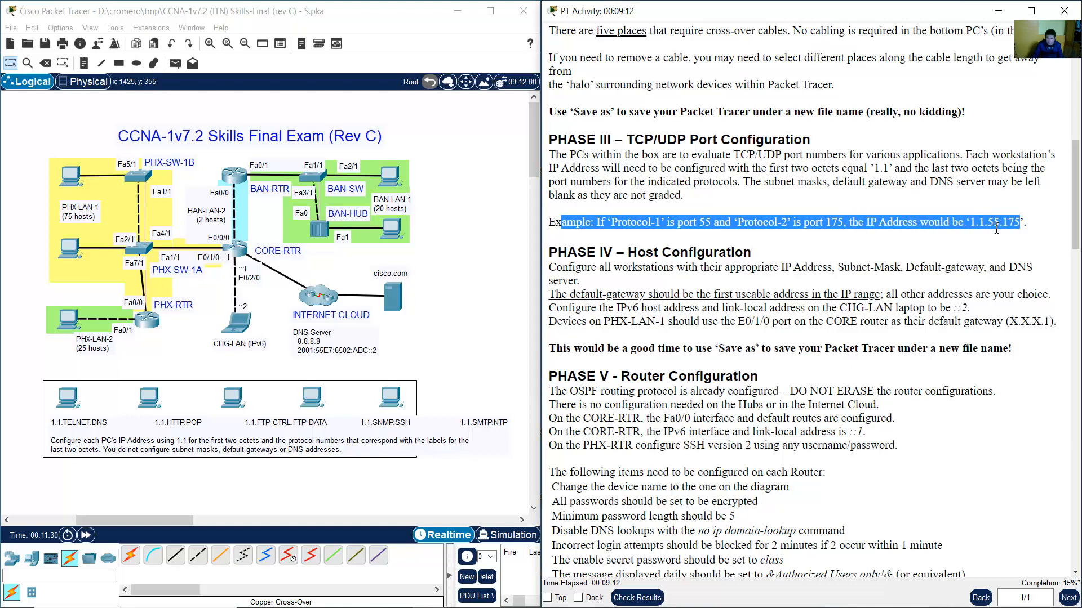
pyautogui.click(443, 304)
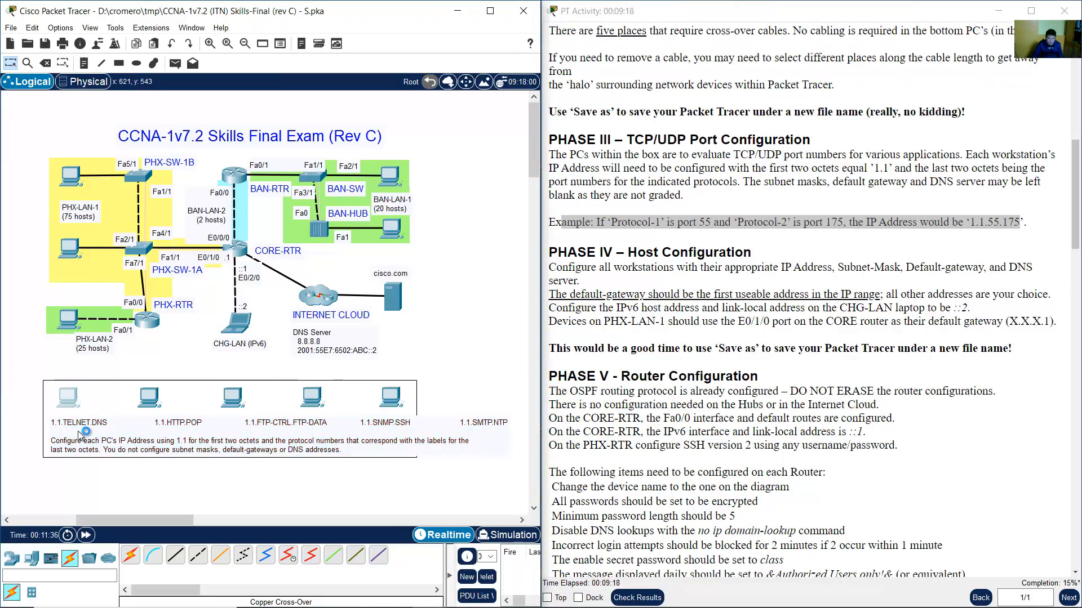
# Open IP Configuration for PORT-PC-A and PORT-PC-B, entering '1.1.2' on PORT-PC-A.
pyautogui.click(68, 398)
pyautogui.click(401, 197)
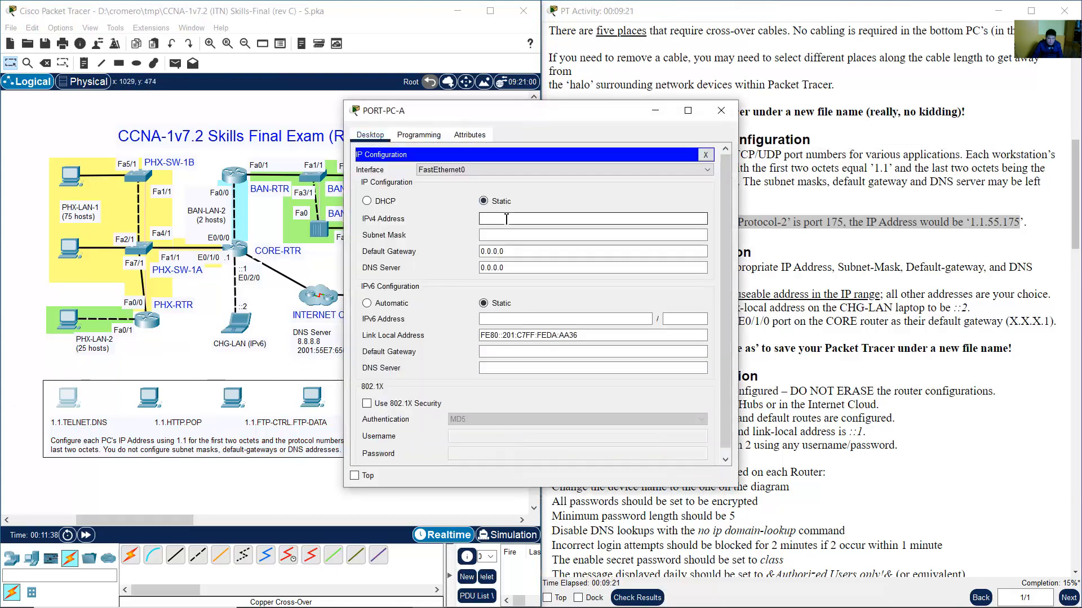
pyautogui.write('1.1.23.53')
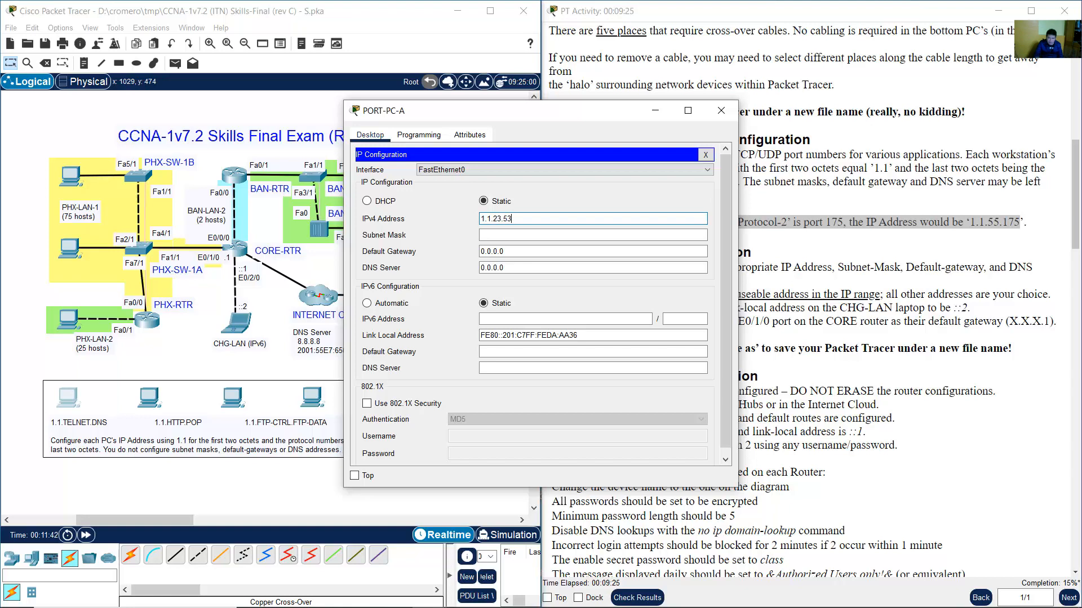
pyautogui.click(722, 112)
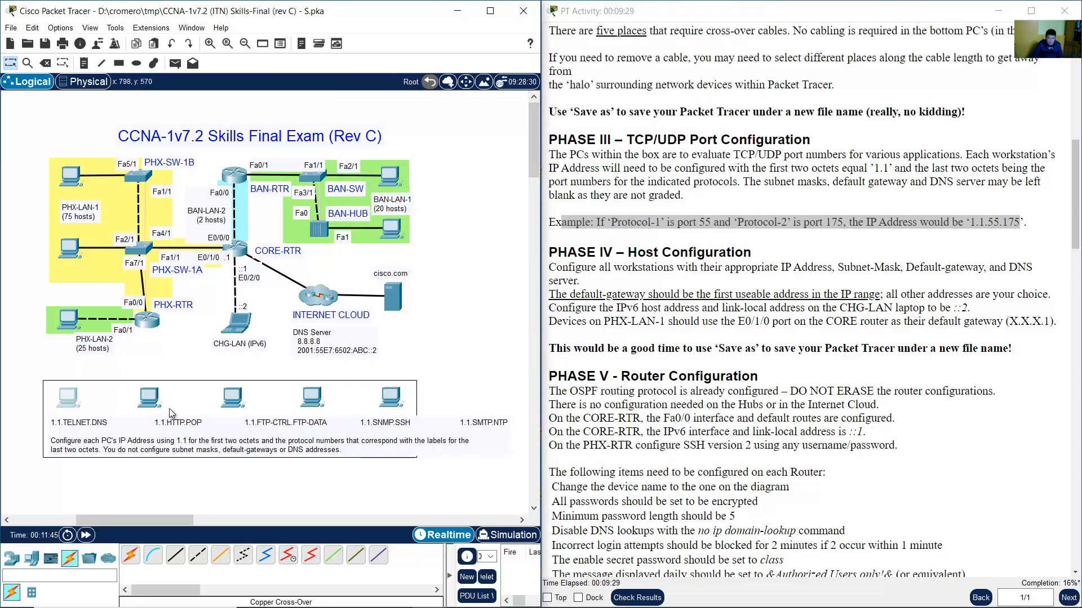
pyautogui.click(153, 401)
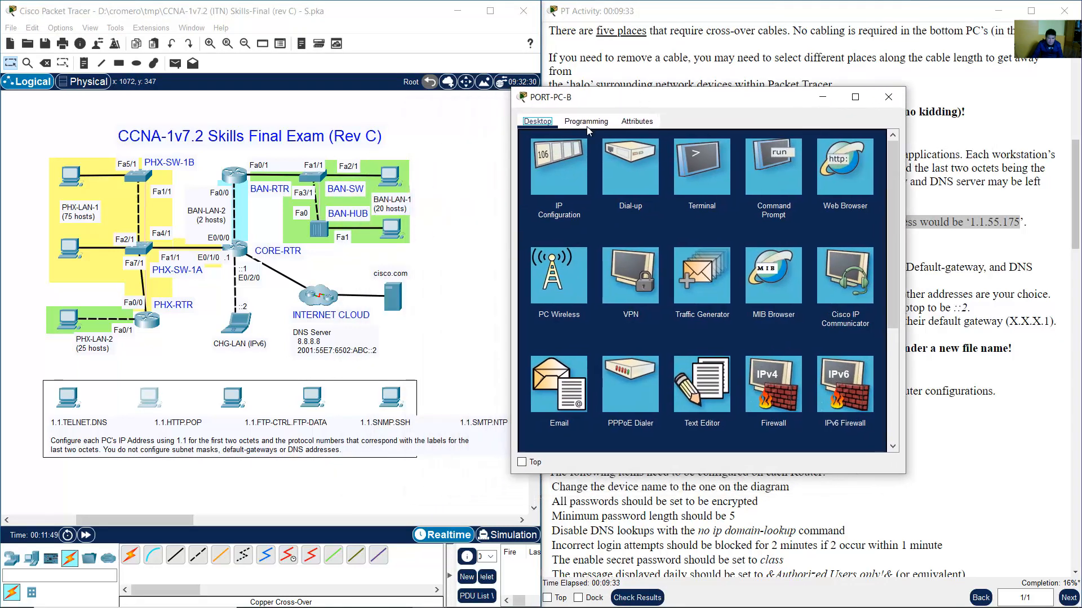
pyautogui.click(559, 169)
pyautogui.click(678, 202)
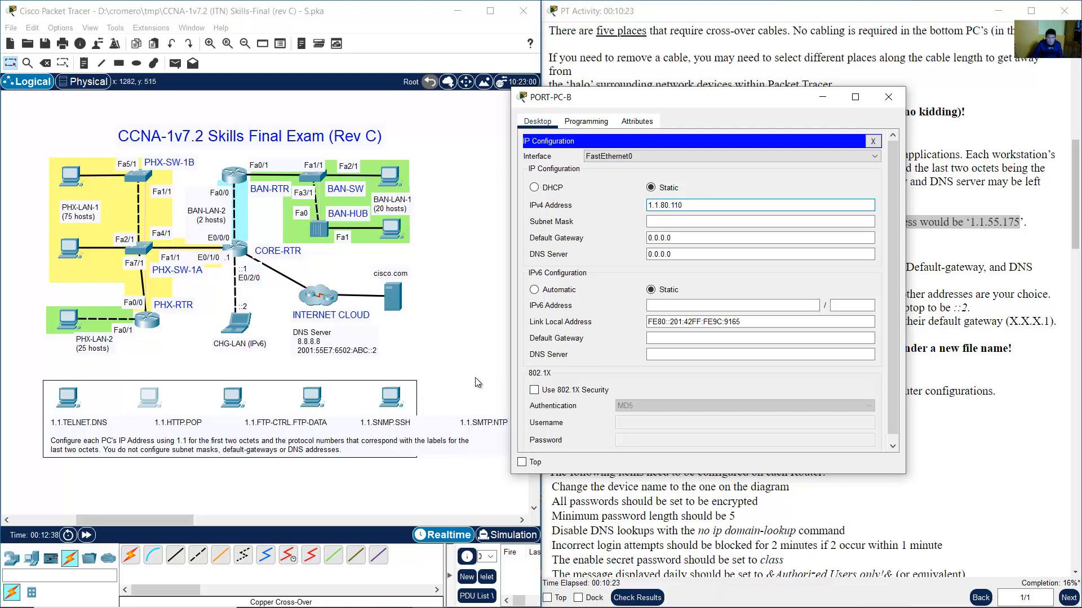
pyautogui.click(888, 97)
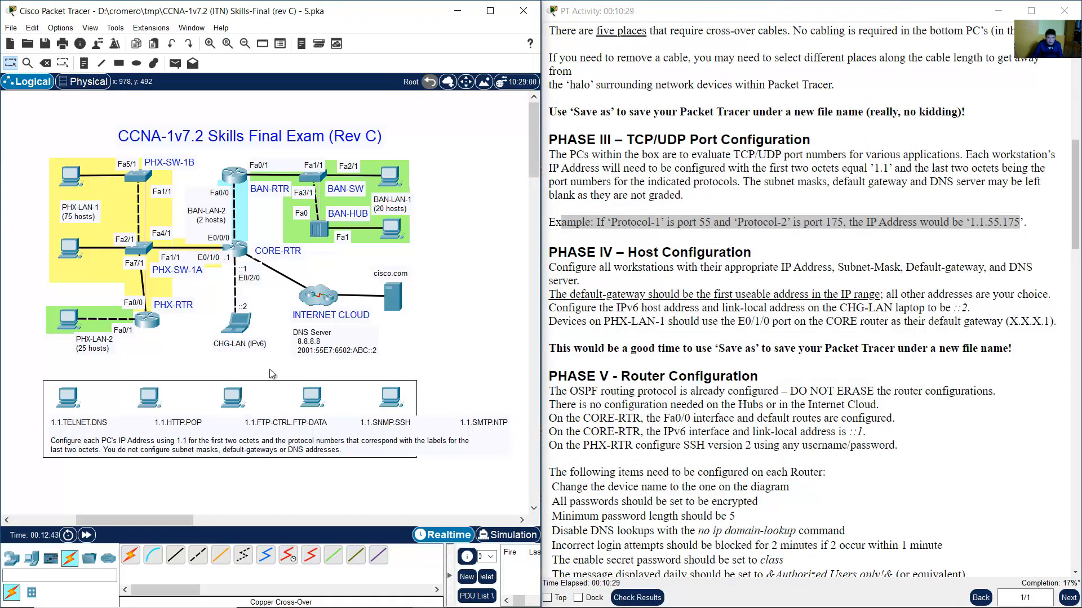
# Edit PORT-PC-C's IPv4 address in IP Configuration, then reopen it to check.
pyautogui.click(236, 402)
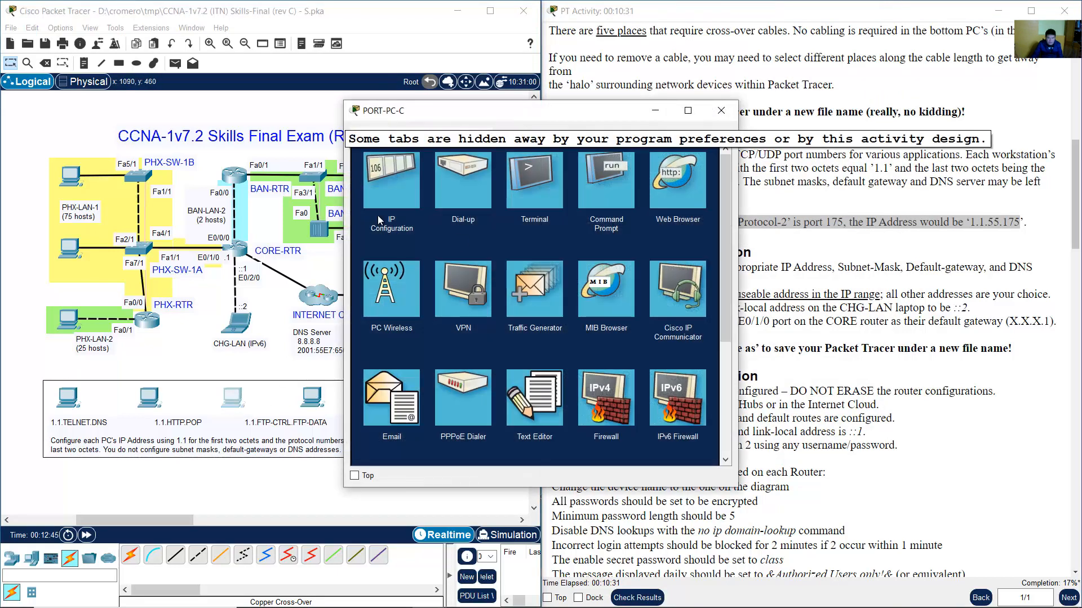
pyautogui.click(393, 197)
pyautogui.click(549, 221)
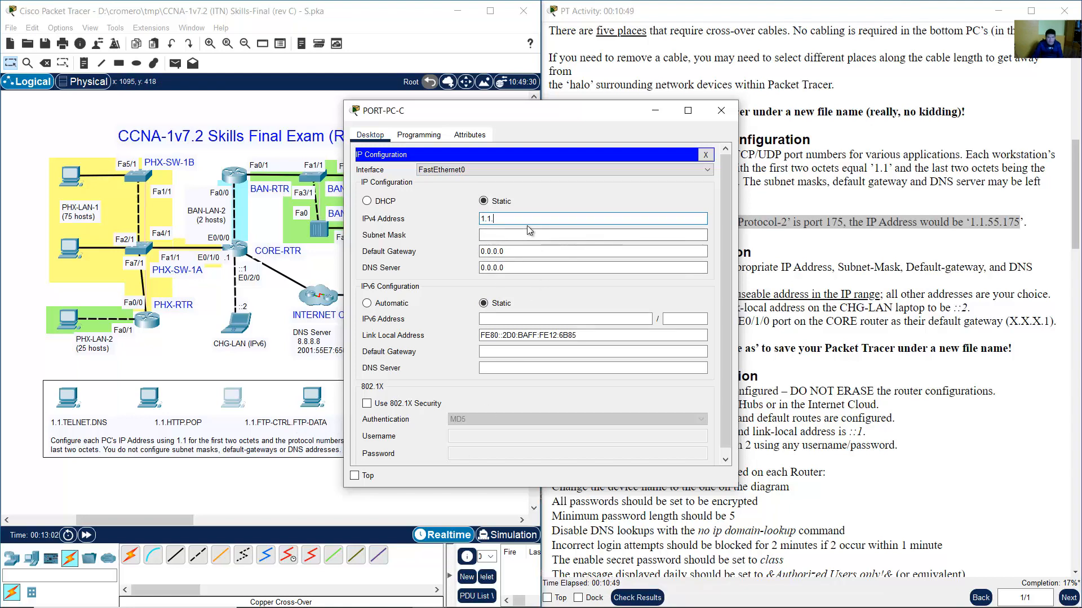
pyautogui.write('1.20')
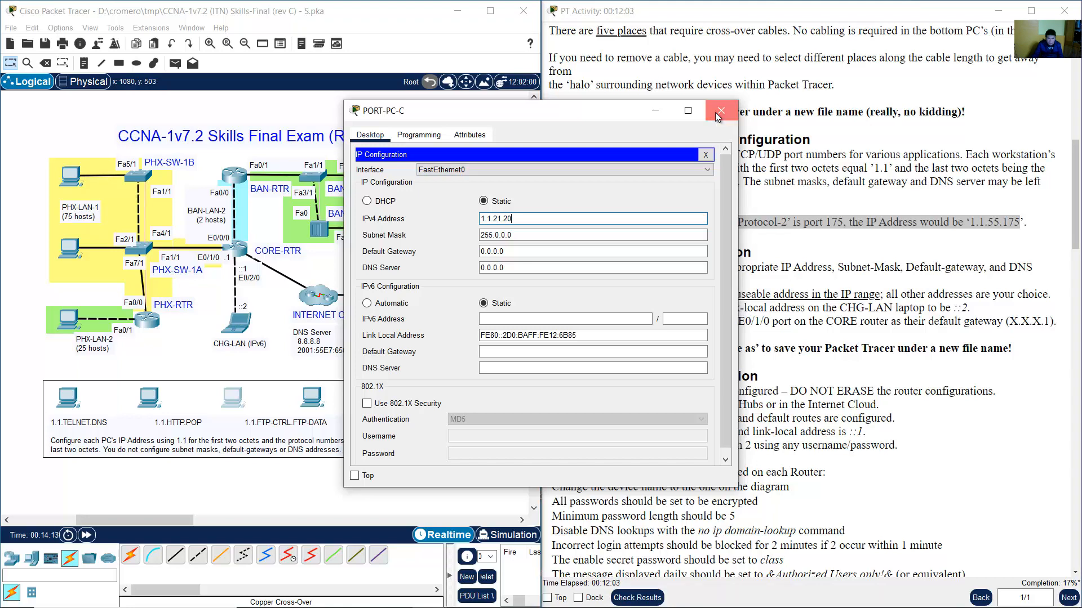
pyautogui.click(718, 116)
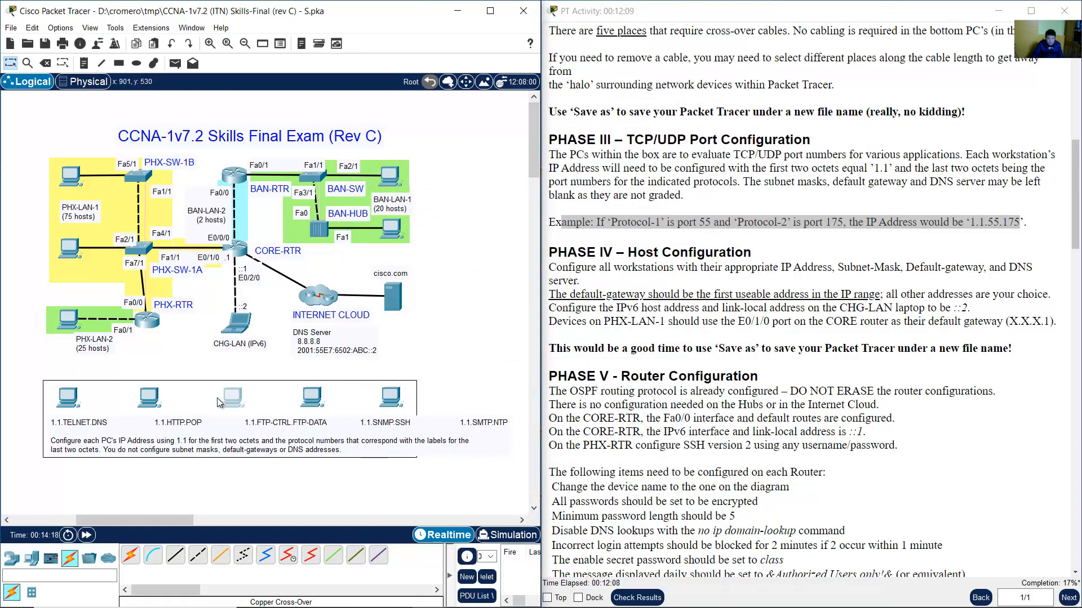
pyautogui.click(241, 396)
pyautogui.click(397, 195)
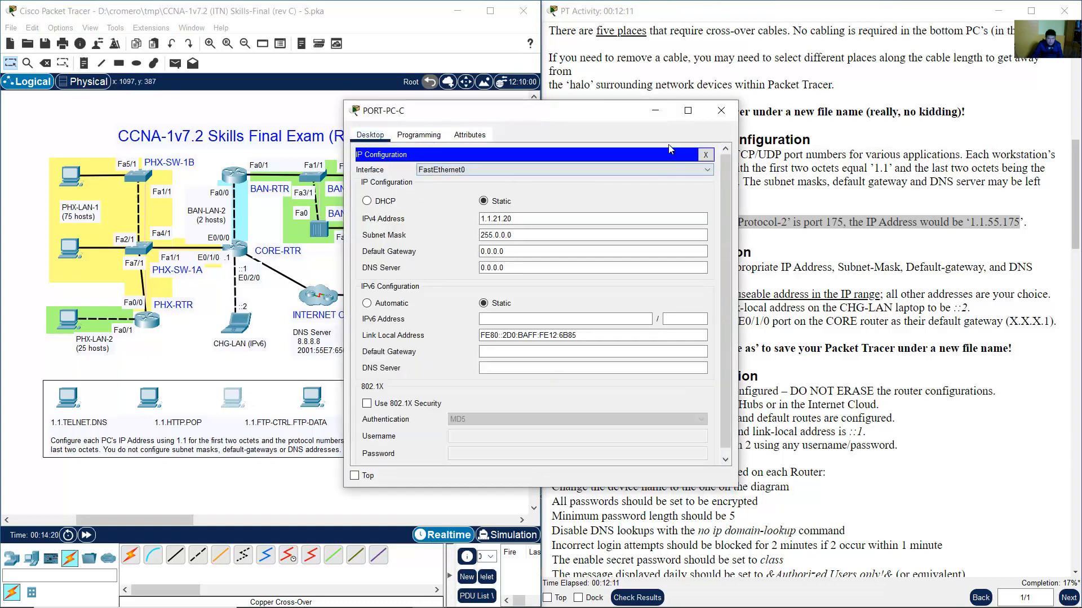
pyautogui.click(721, 111)
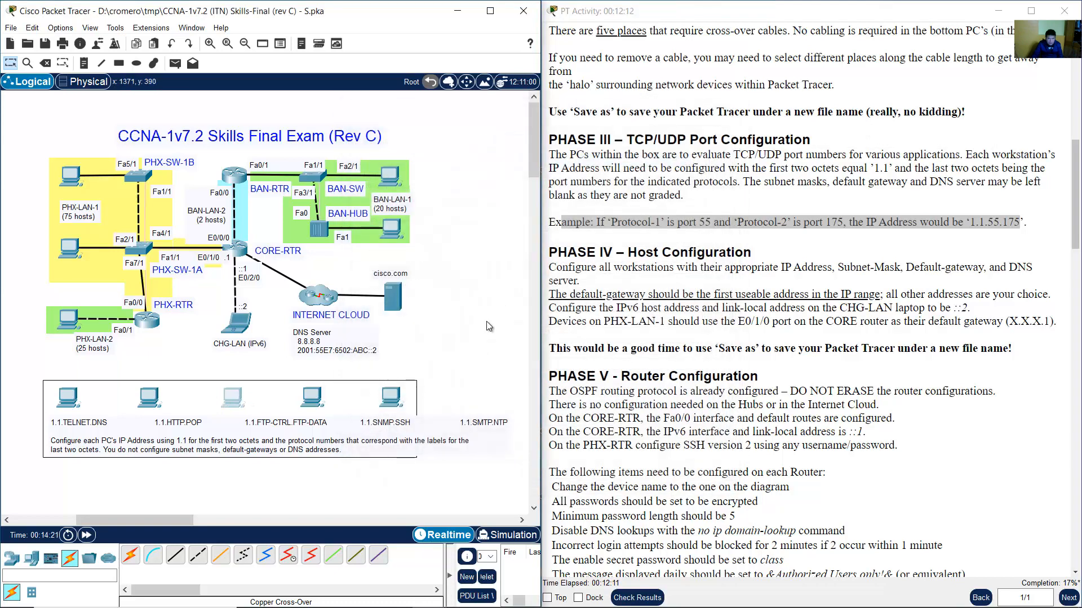
# Set PORT-PC-D's IPv4 address to 1.1.161.22.
pyautogui.moveTo(345, 365); pyautogui.dragTo(290, 405)
pyautogui.click(329, 390)
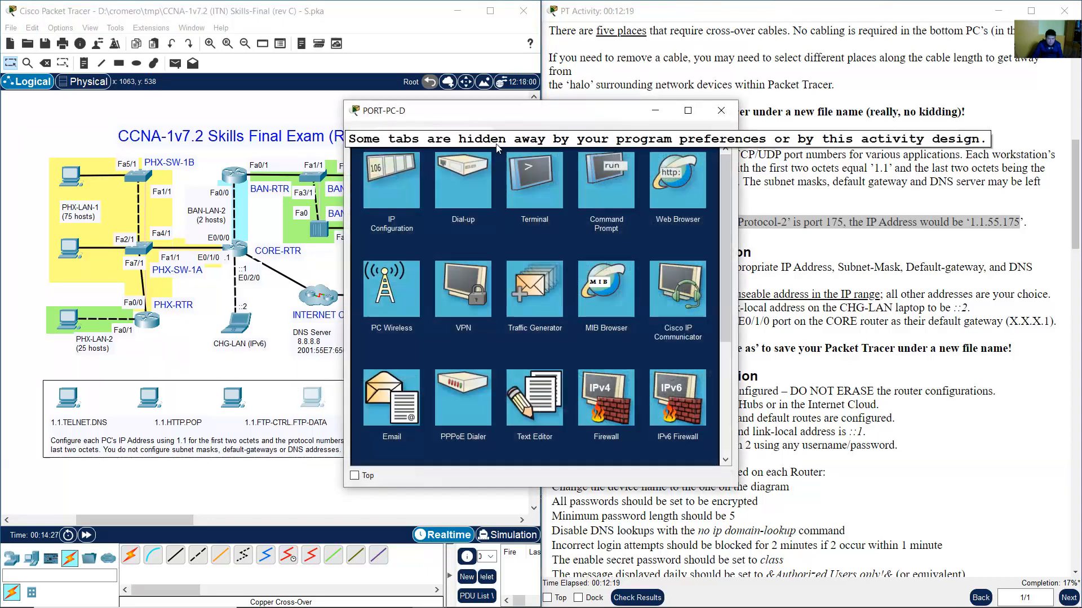
pyautogui.moveTo(496, 115); pyautogui.dragTo(693, 115)
pyautogui.click(597, 186)
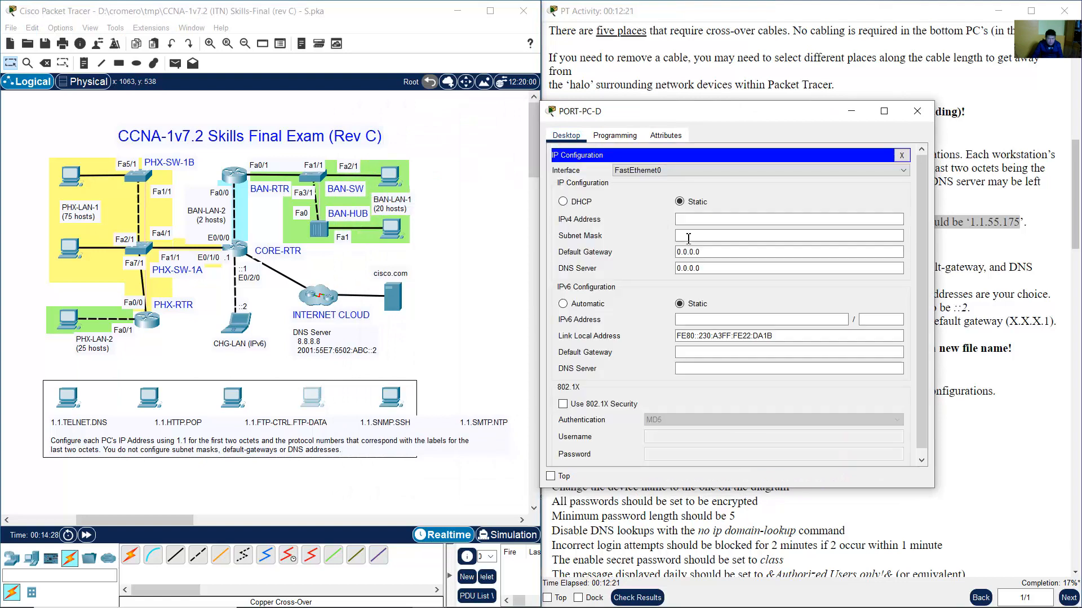
pyautogui.click(370, 424)
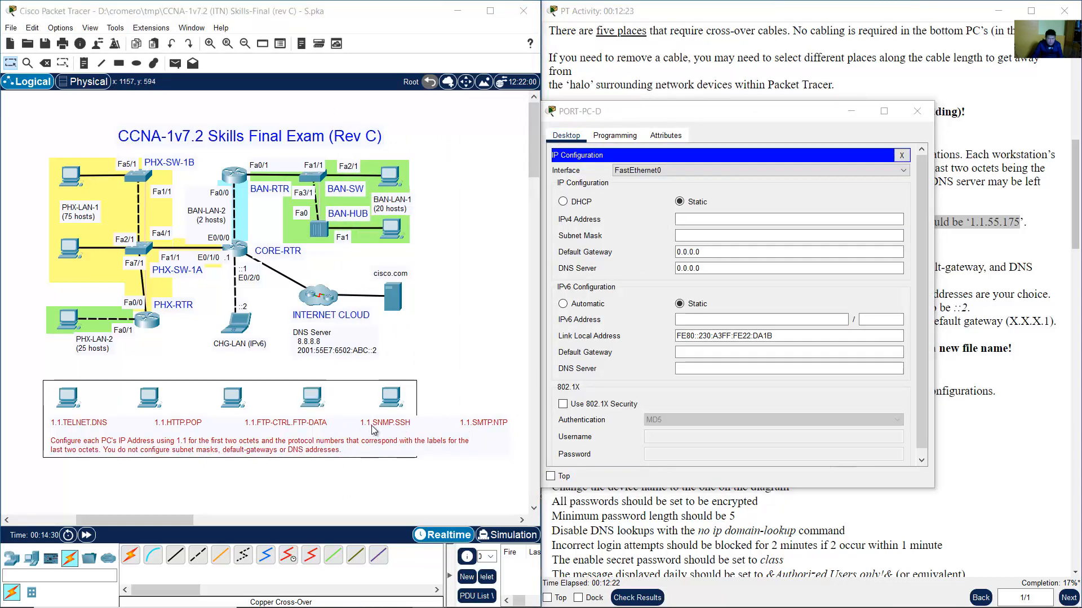
pyautogui.click(408, 346)
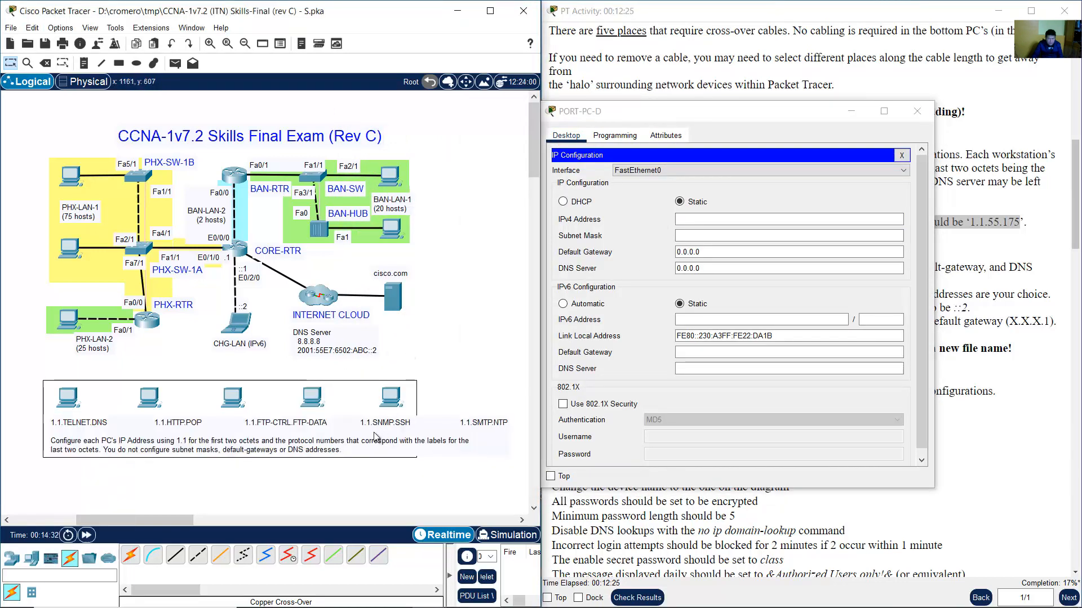
pyautogui.click(705, 220)
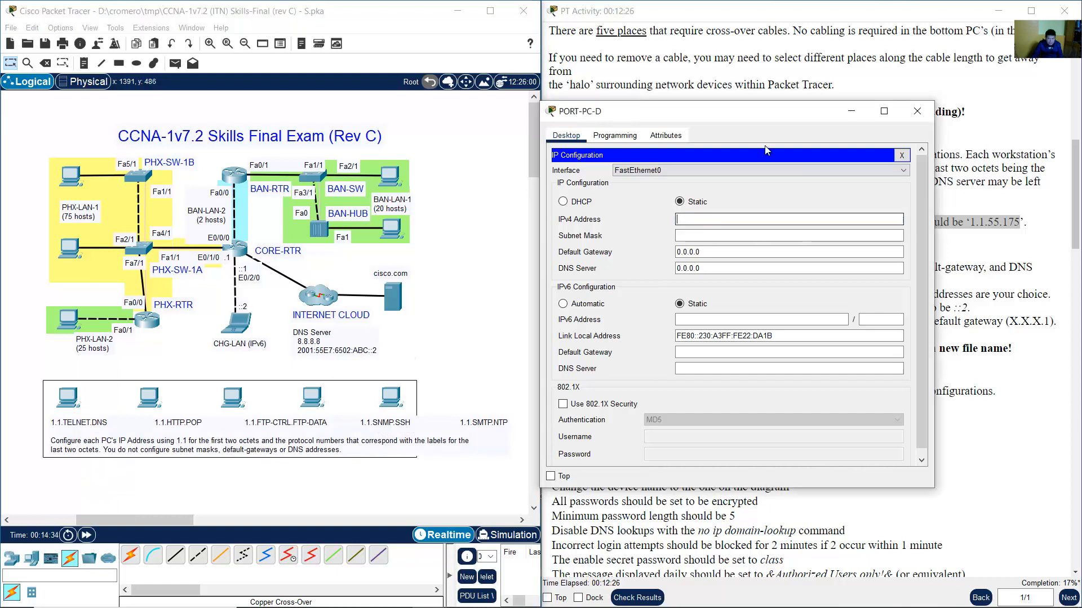
pyautogui.write('1.1.')
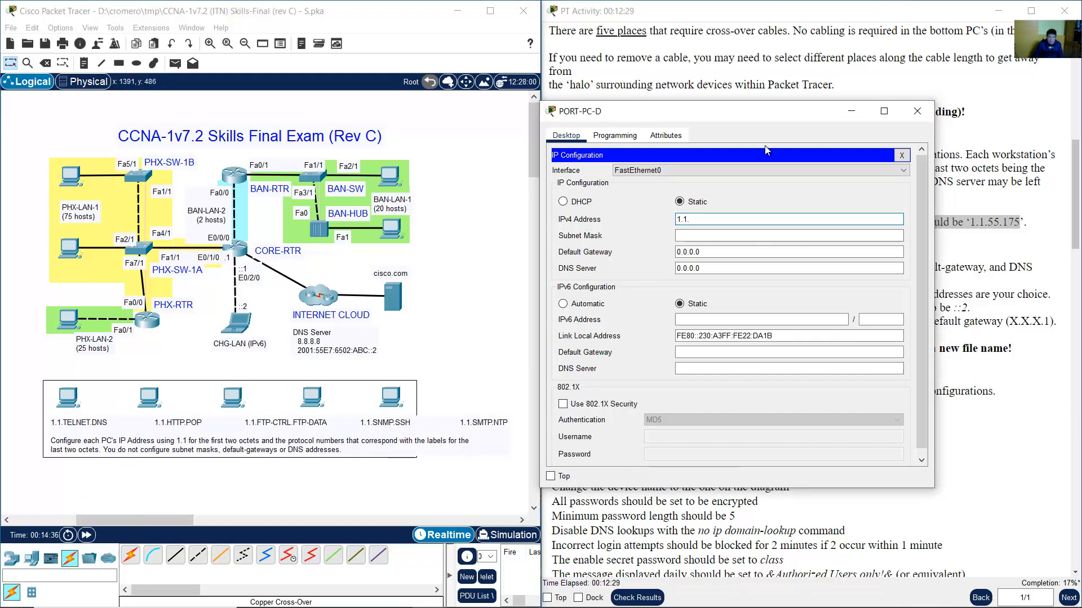
pyautogui.write('16')
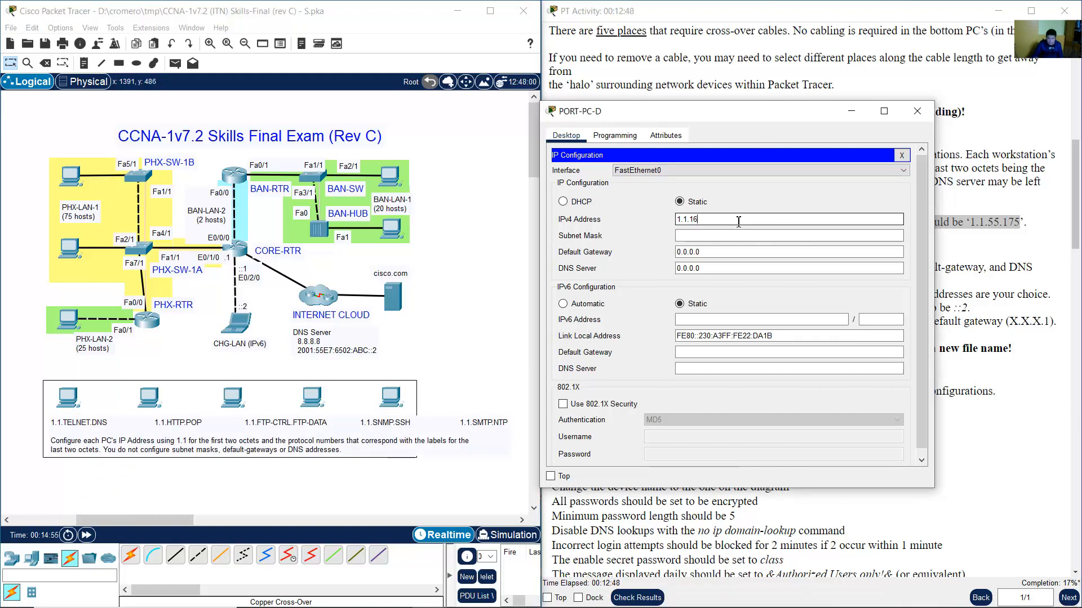
pyautogui.write('1.22')
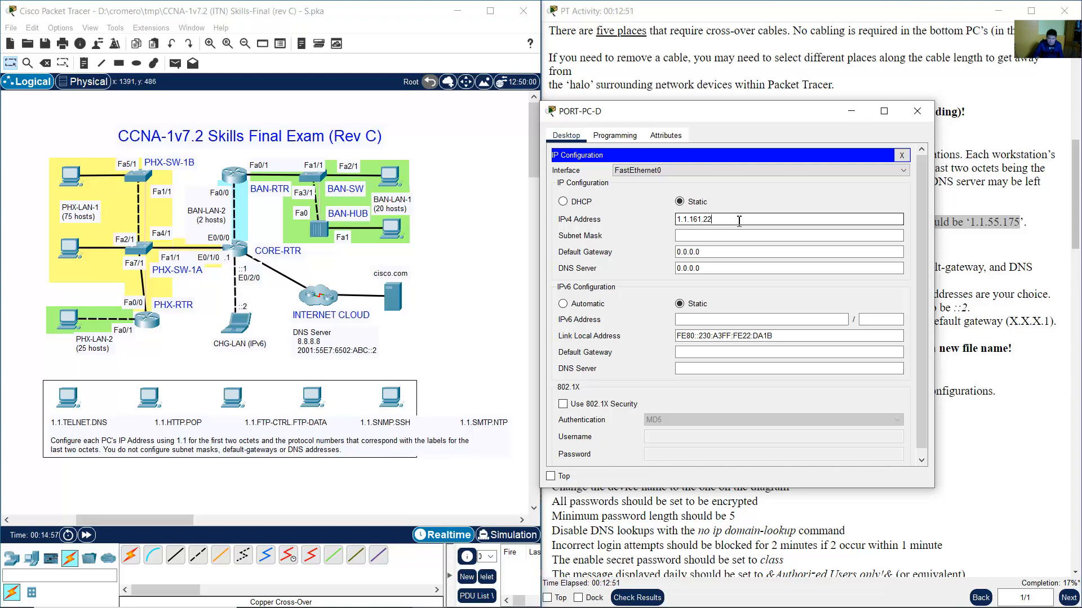
pyautogui.click(916, 111)
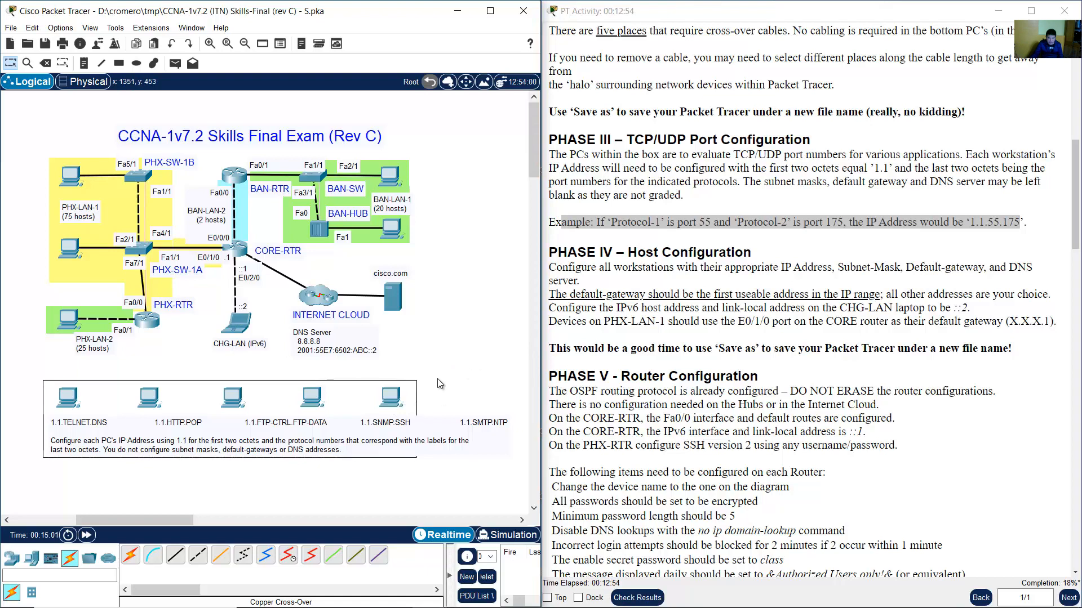
# Enter 1.1.25.123 as PORT-PC-E's IPv4 address.
pyautogui.click(393, 398)
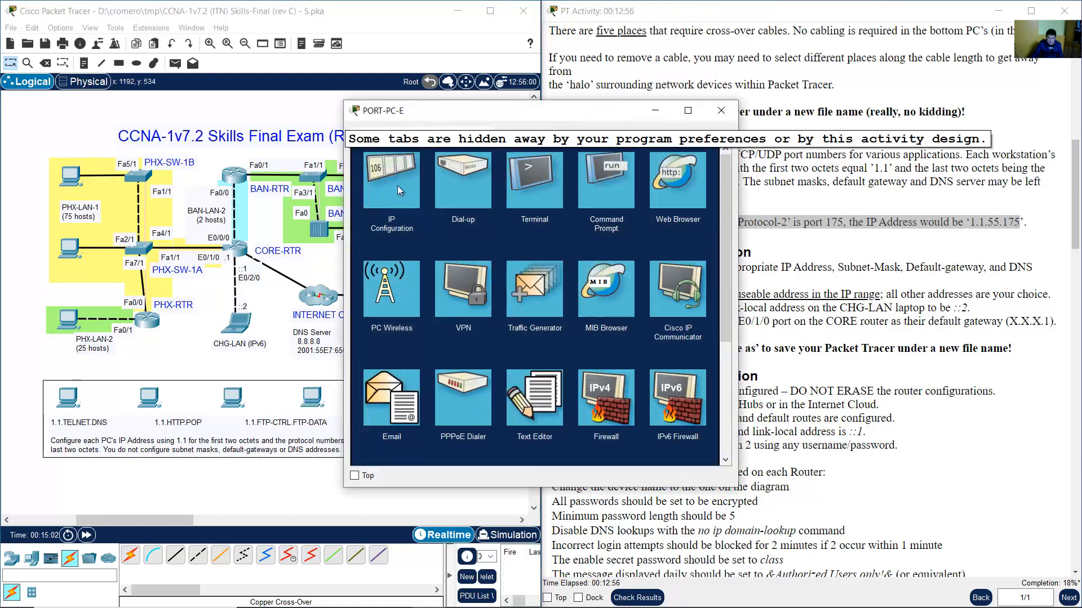
pyautogui.click(394, 183)
pyautogui.moveTo(488, 109); pyautogui.dragTo(664, 109)
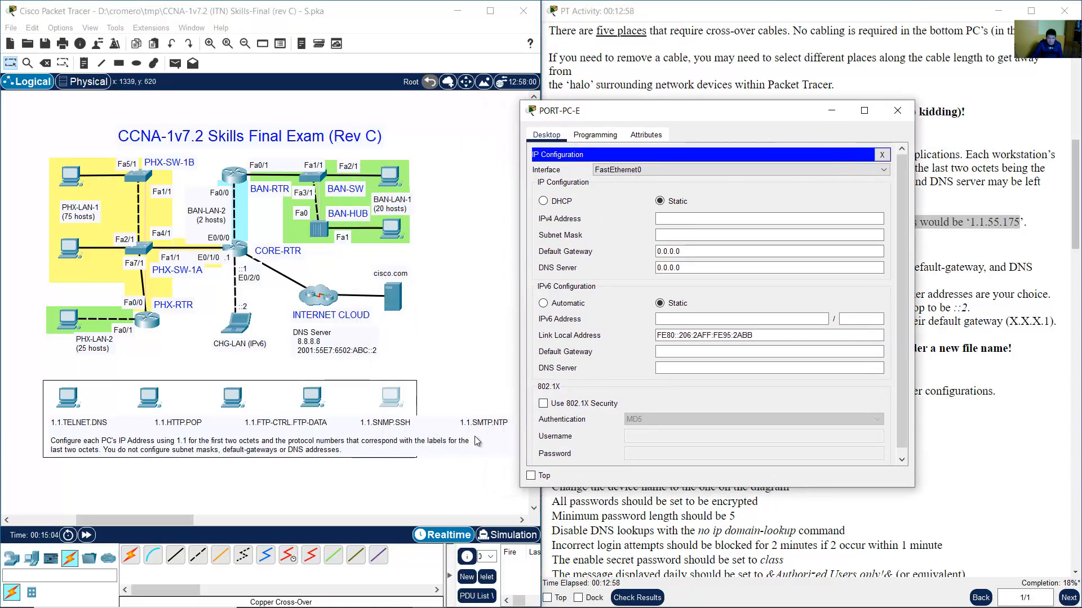
pyautogui.click(697, 220)
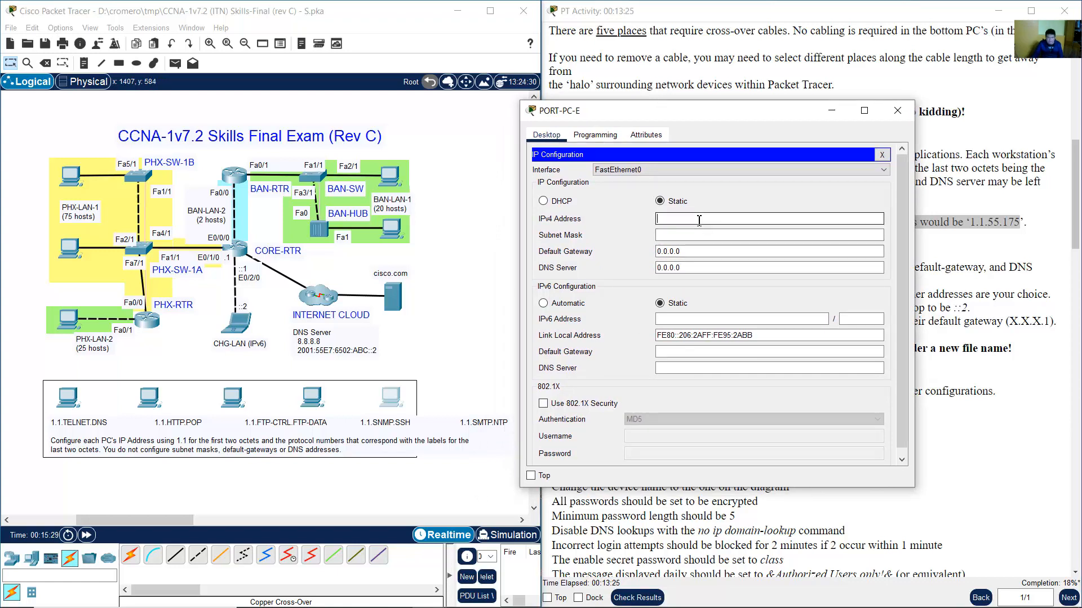
pyautogui.write('1.1.25.')
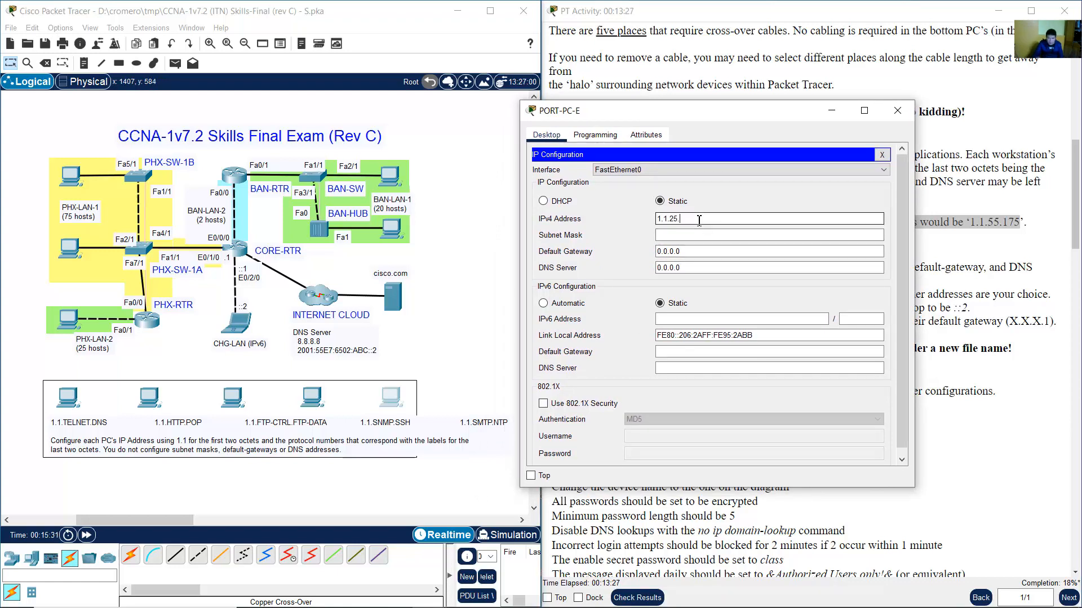
pyautogui.write('123')
# Close PORT-PC-E's window and review the Phase IV Host Configuration instructions.
pyautogui.click(896, 109)
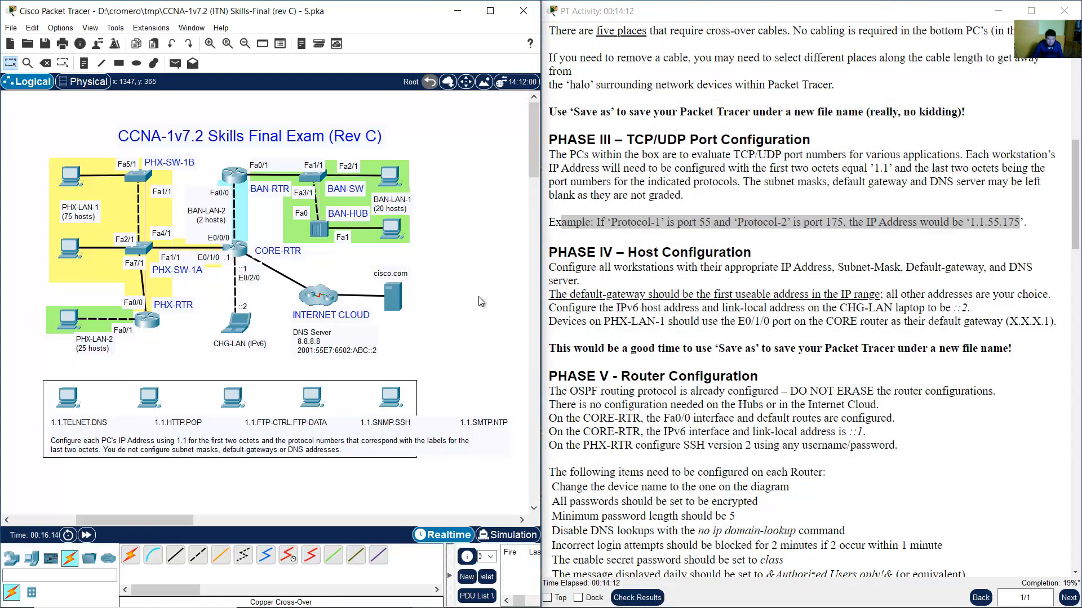
pyautogui.click(718, 278)
pyautogui.scroll(-1, 718, 279)
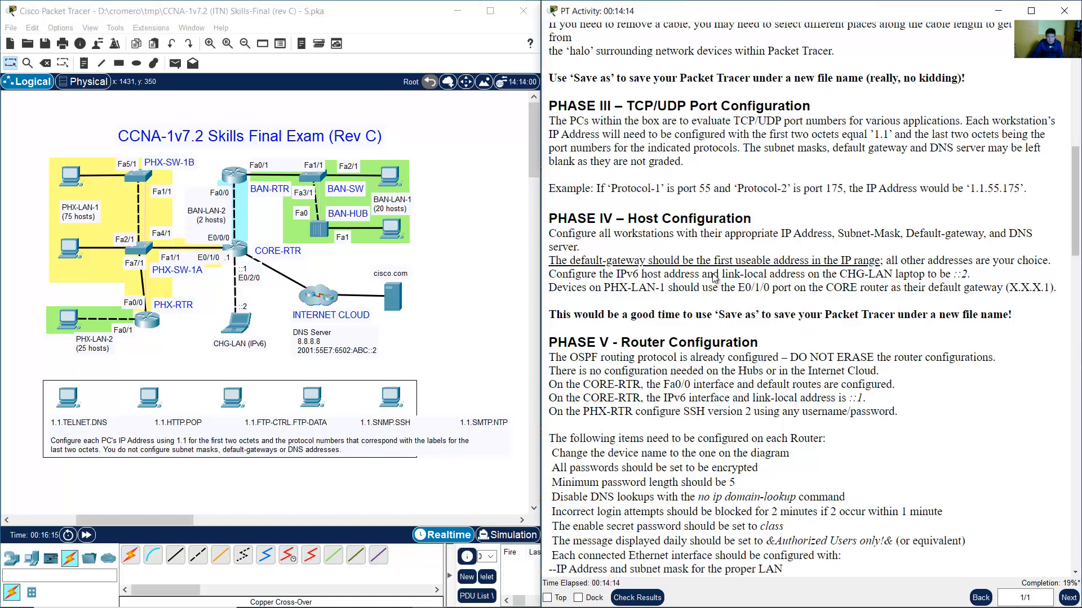
pyautogui.moveTo(638, 223); pyautogui.dragTo(754, 223)
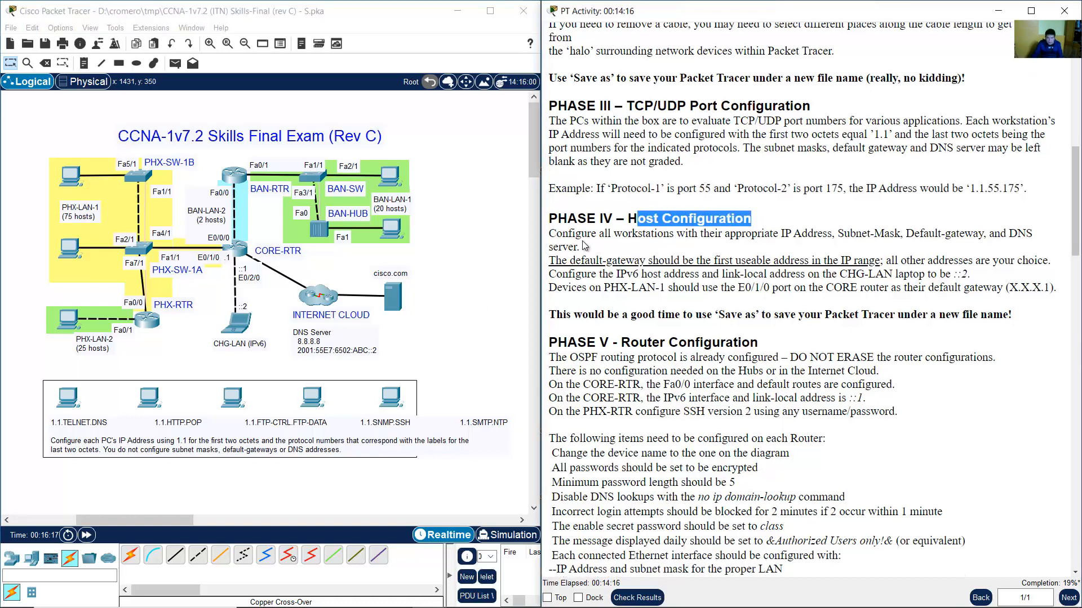
pyautogui.moveTo(573, 232); pyautogui.dragTo(973, 254)
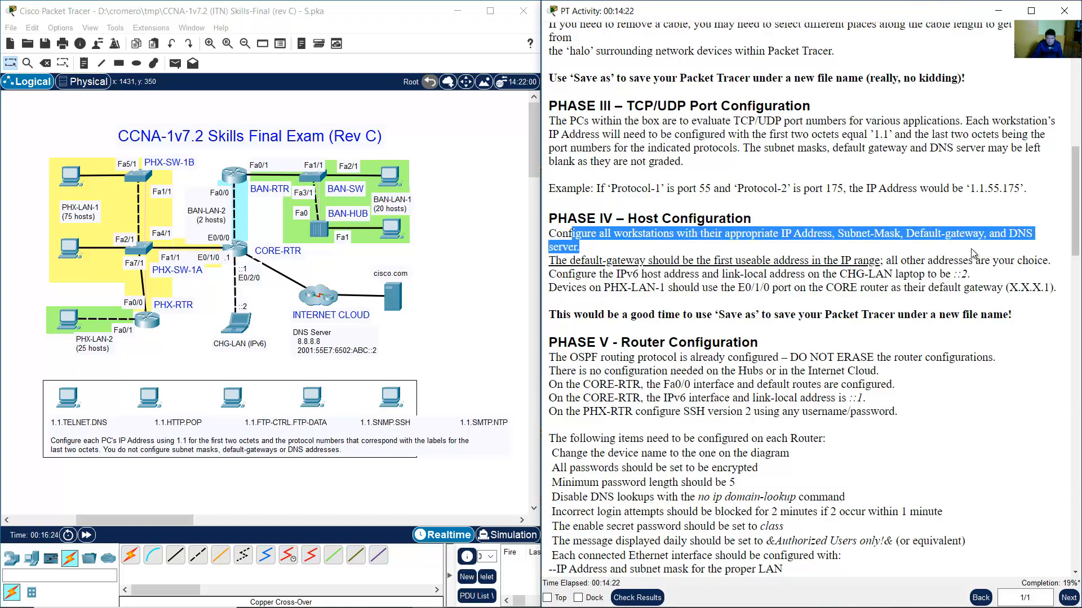
# Review Phase IV's default-gateway rule and scroll back up toward the Phase I table.
pyautogui.click(784, 318)
pyautogui.scroll(-2, 784, 319)
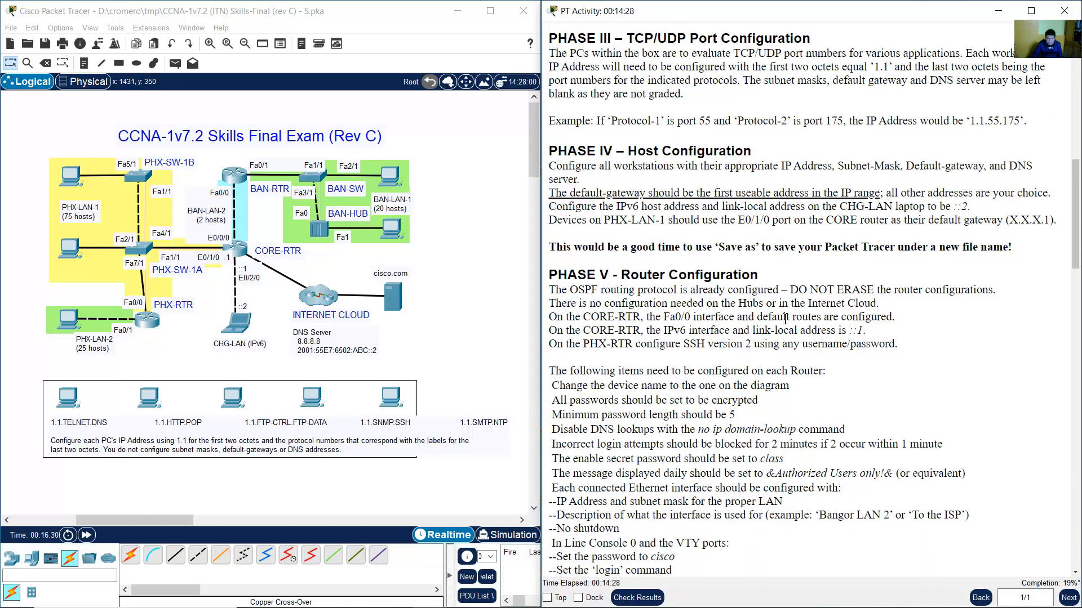
pyautogui.moveTo(559, 194); pyautogui.dragTo(882, 190)
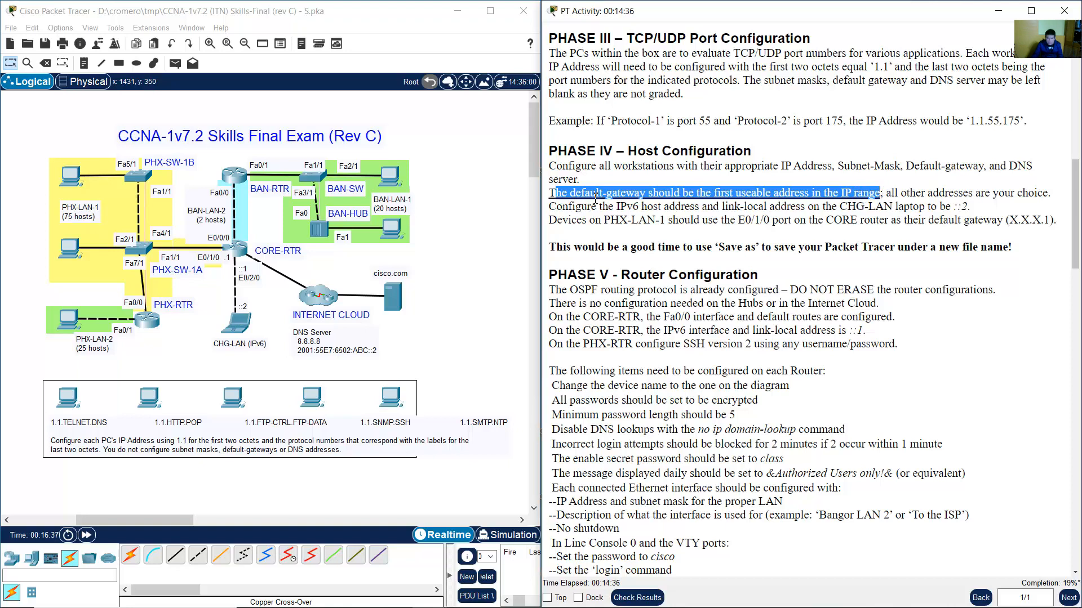
pyautogui.moveTo(887, 193); pyautogui.dragTo(1045, 192)
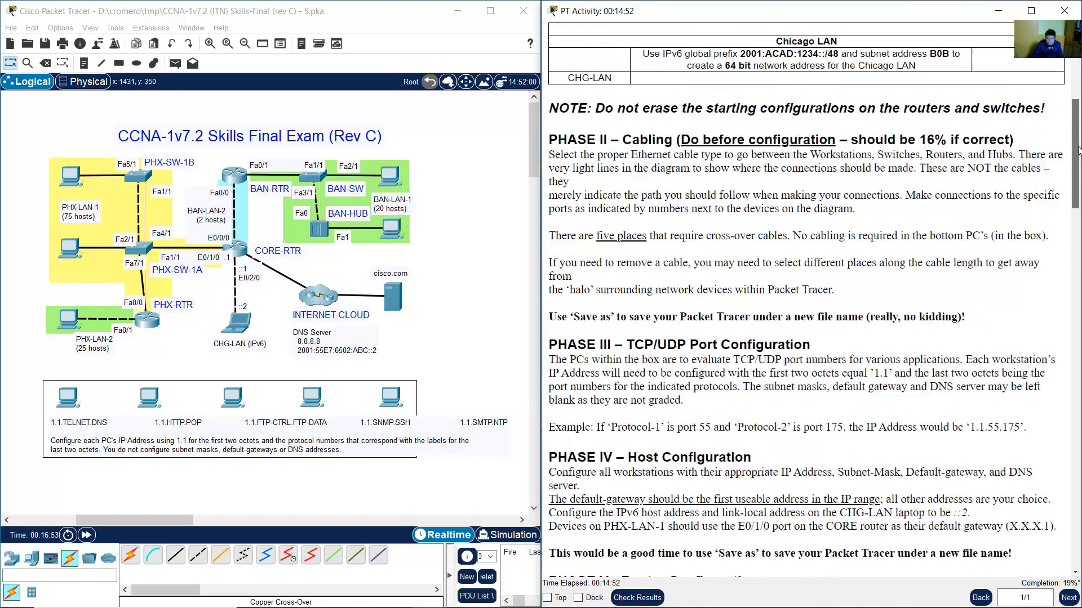
pyautogui.moveTo(1078, 147); pyautogui.dragTo(1078, 118)
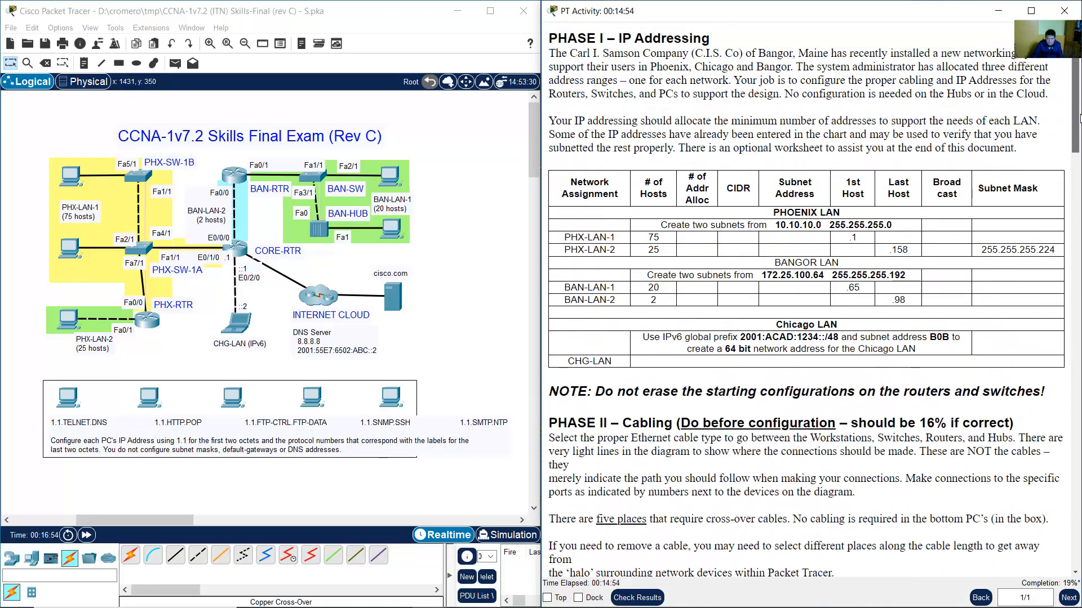
# Select the entire Phase I IP addressing table and open the Windows search.
pyautogui.scroll(-5, 1079, 119)
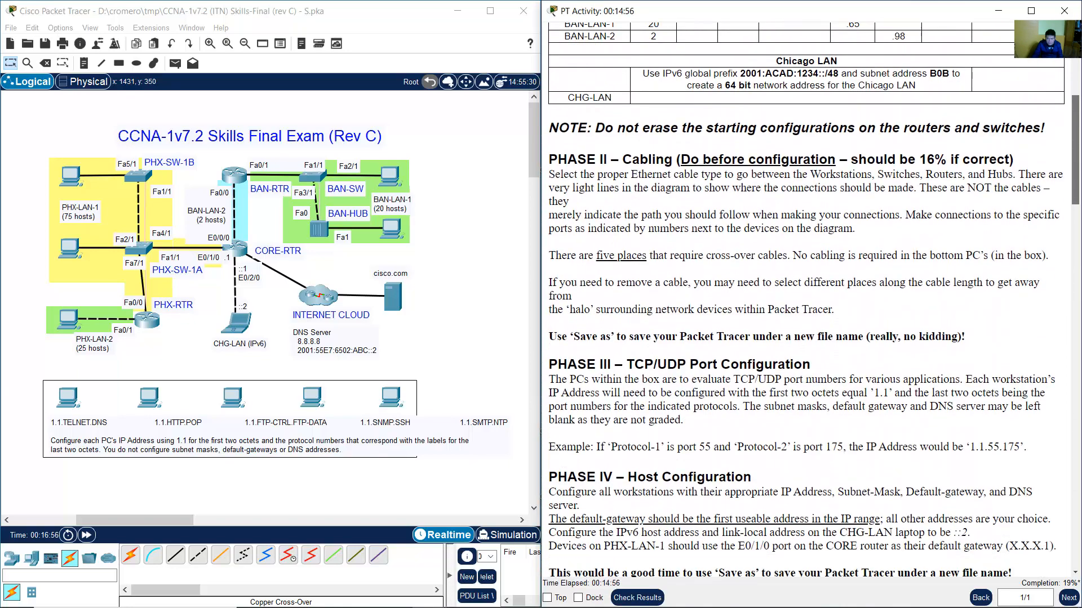
pyautogui.scroll(-2, 608, 153)
pyautogui.scroll(8, 607, 153)
pyautogui.scroll(-2, 607, 153)
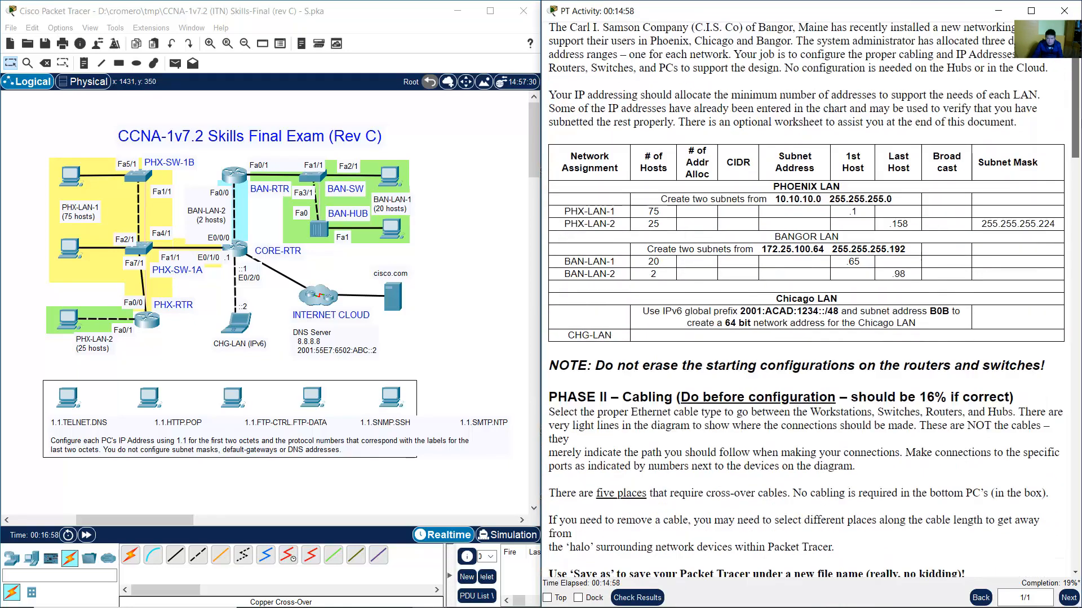
pyautogui.moveTo(586, 138); pyautogui.dragTo(686, 352)
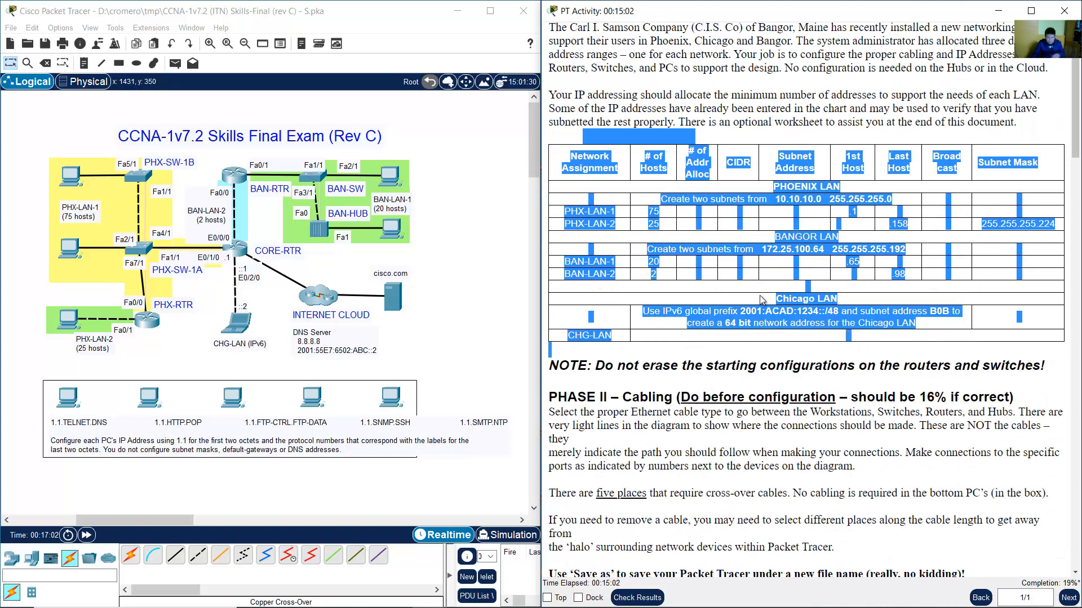
pyautogui.press('super')
# Launch Word, create a blank document, and paste the addressing table keeping source formatting.
pyautogui.write('word')
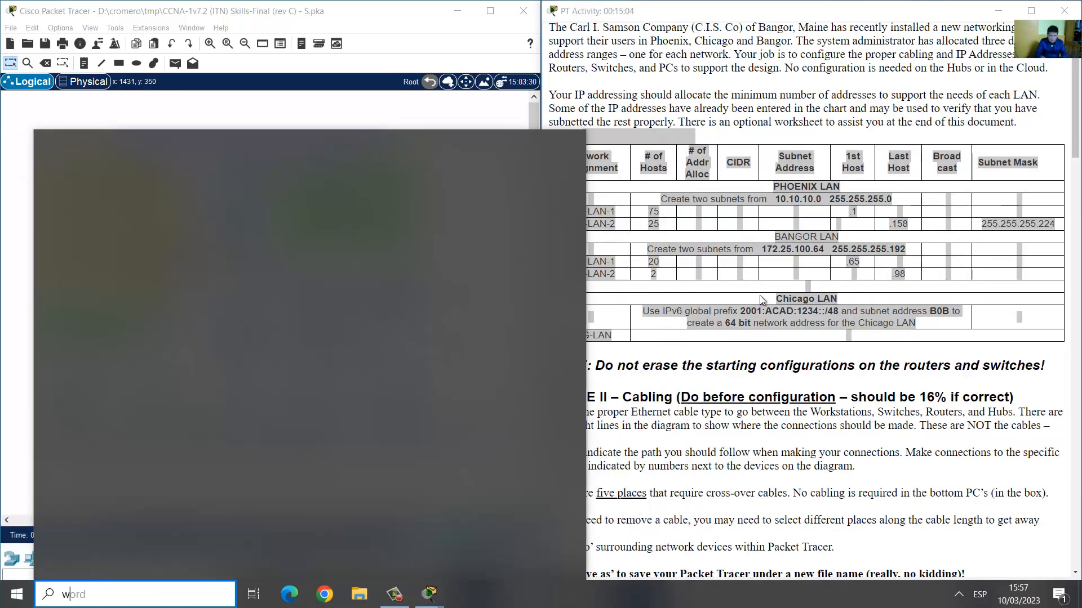
pyautogui.click(199, 225)
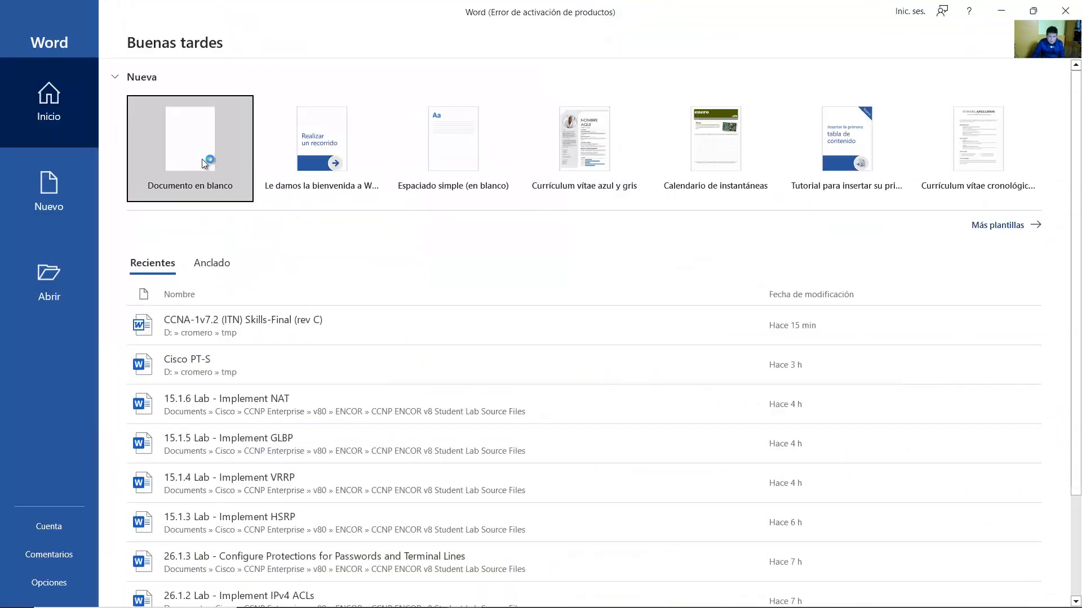
pyautogui.click(202, 158)
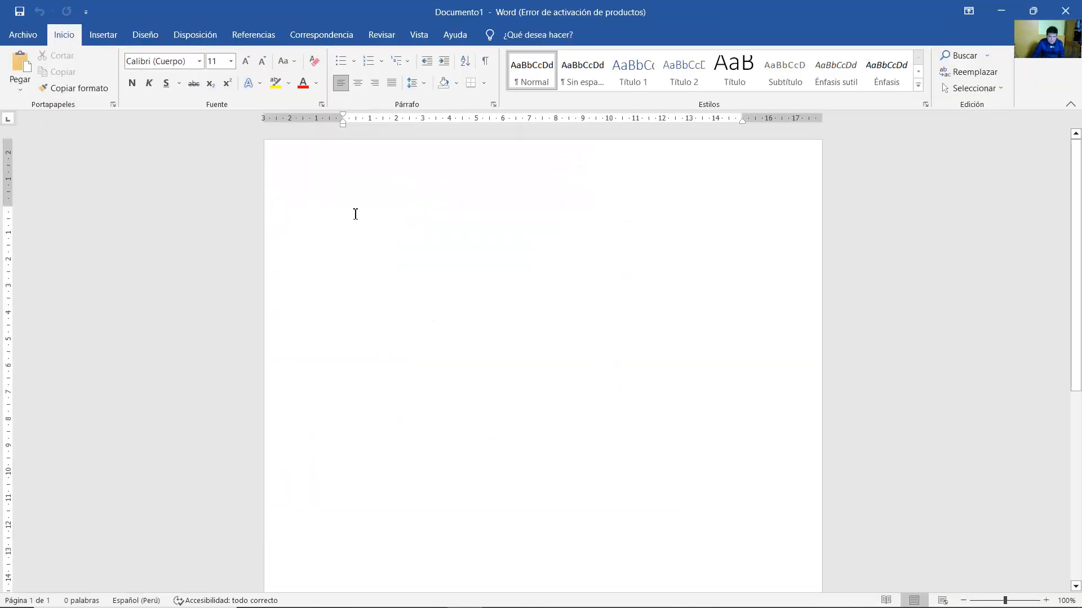
pyautogui.rightClick(356, 214)
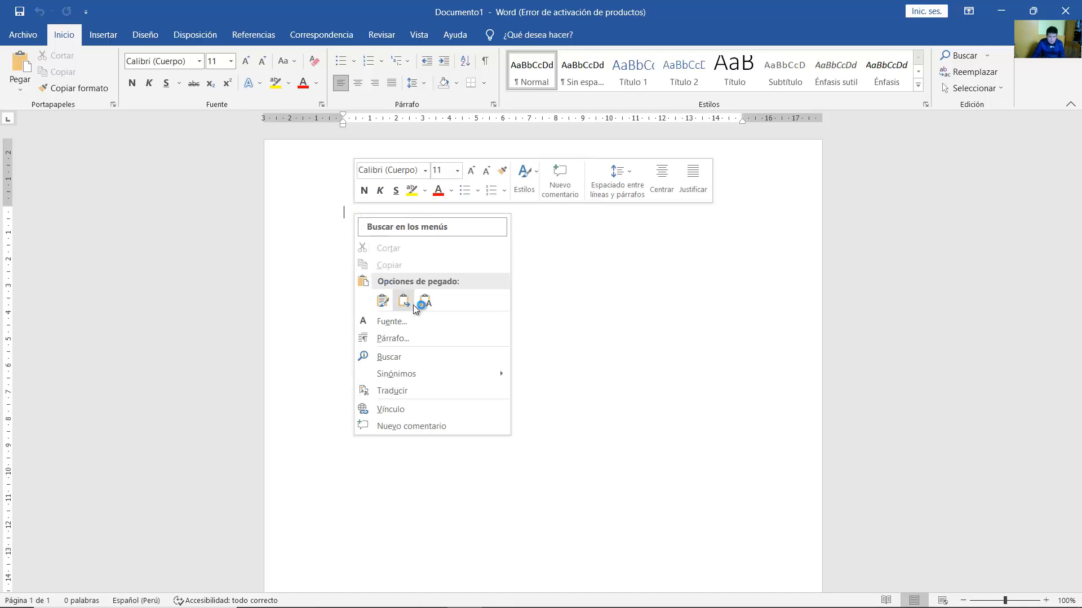
pyautogui.click(357, 215)
pyautogui.rightClick(347, 217)
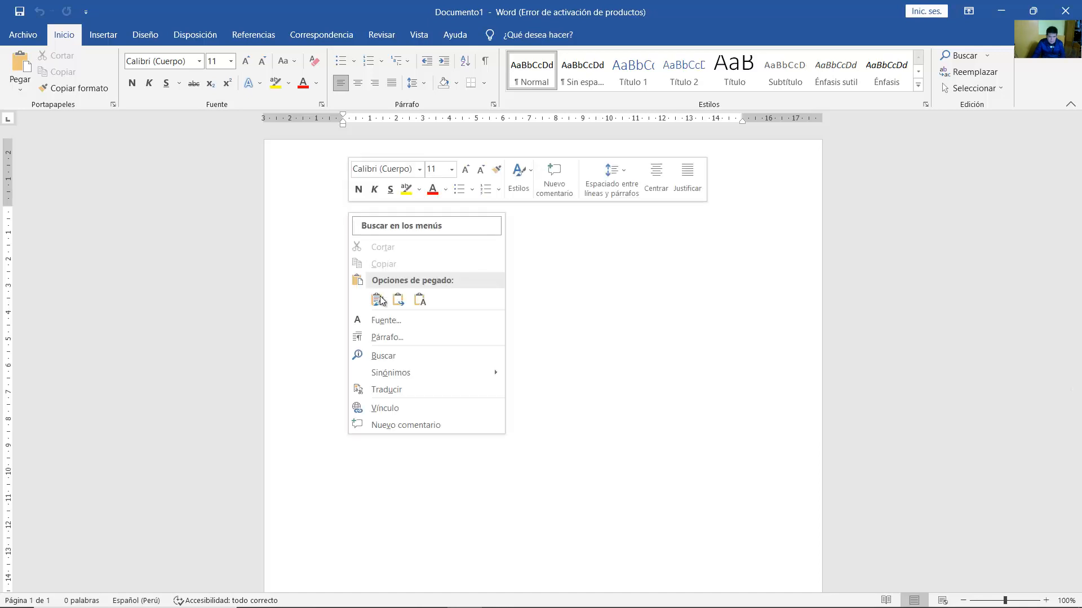
pyautogui.click(384, 302)
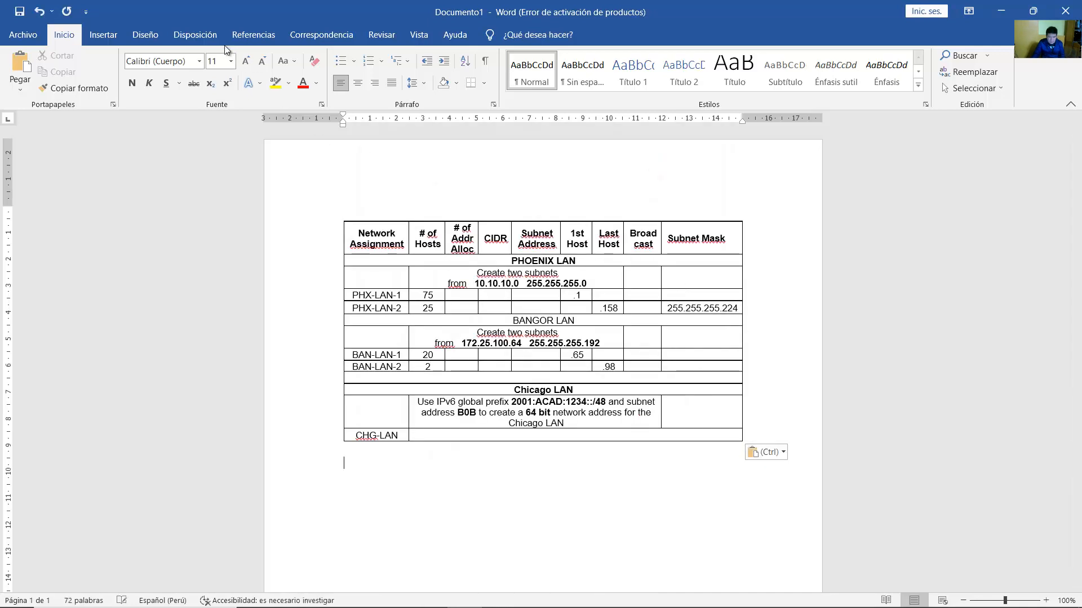
# Apply Estrecho margins from Disposición > Márgenes and zoom the page to 120%.
pyautogui.click(184, 38)
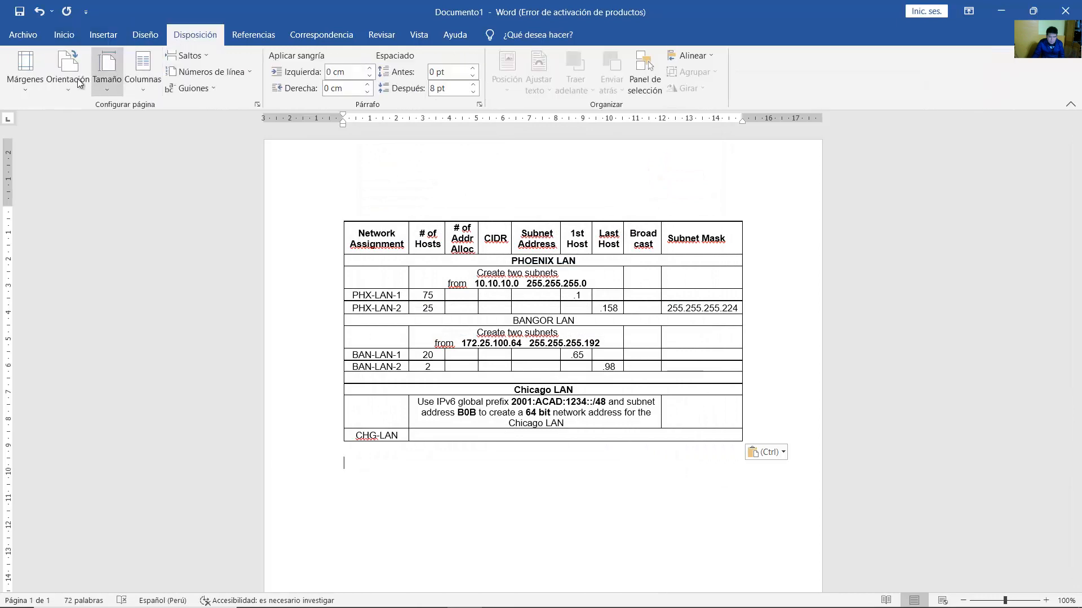
pyautogui.click(25, 71)
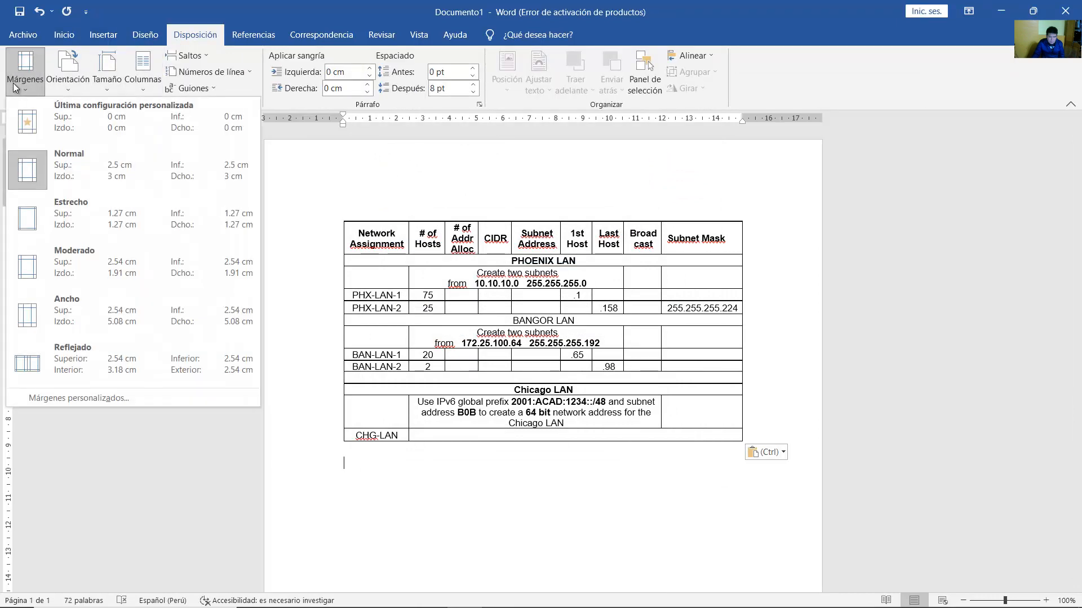
pyautogui.click(44, 225)
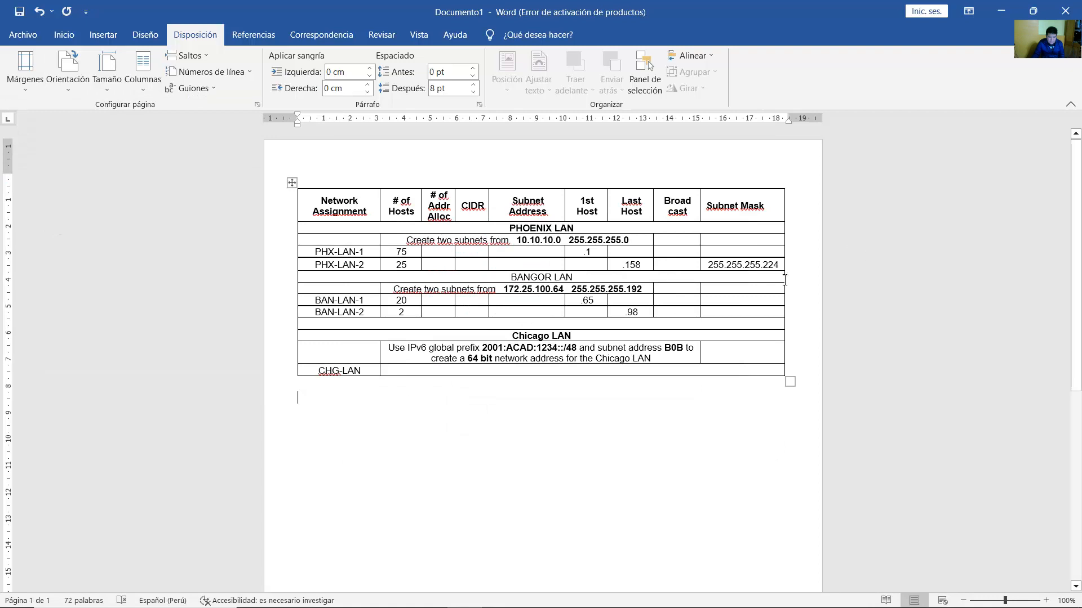
pyautogui.click(1046, 600)
pyautogui.click(1046, 601)
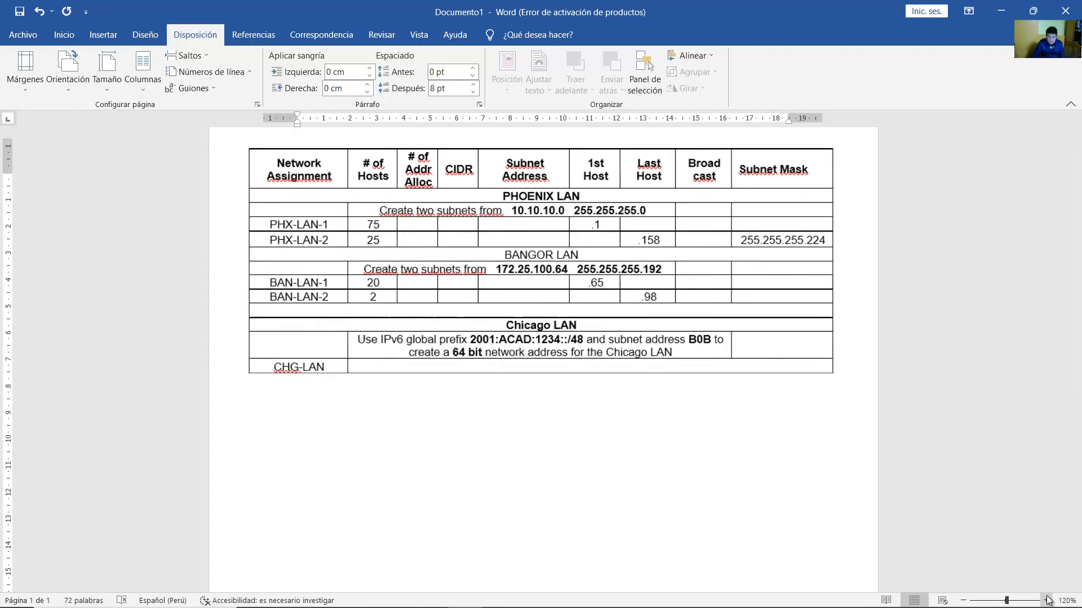
pyautogui.scroll(1, 741, 386)
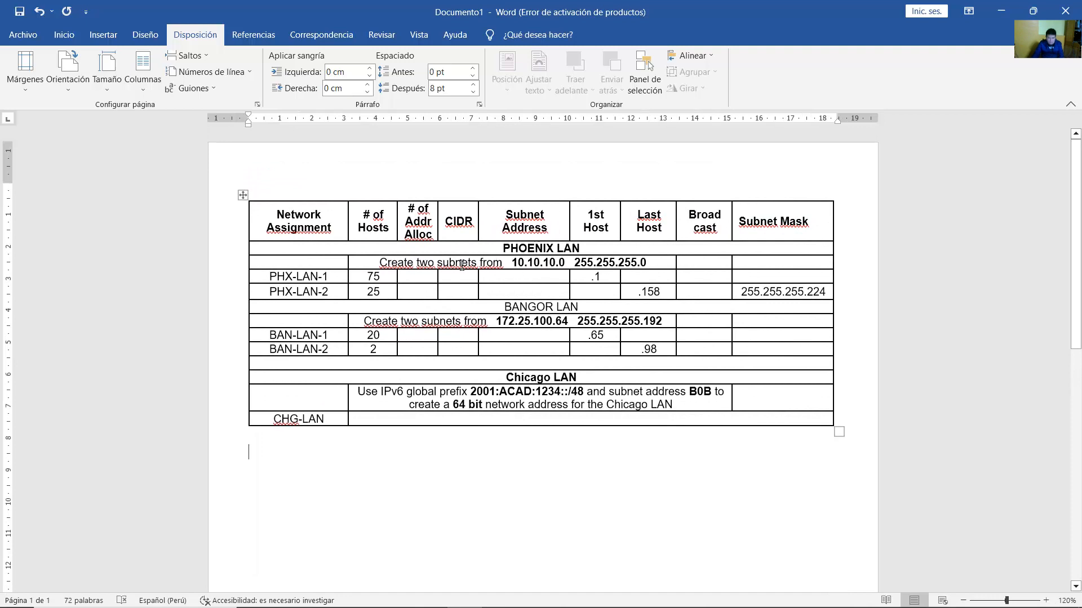
pyautogui.moveTo(514, 264); pyautogui.dragTo(655, 263)
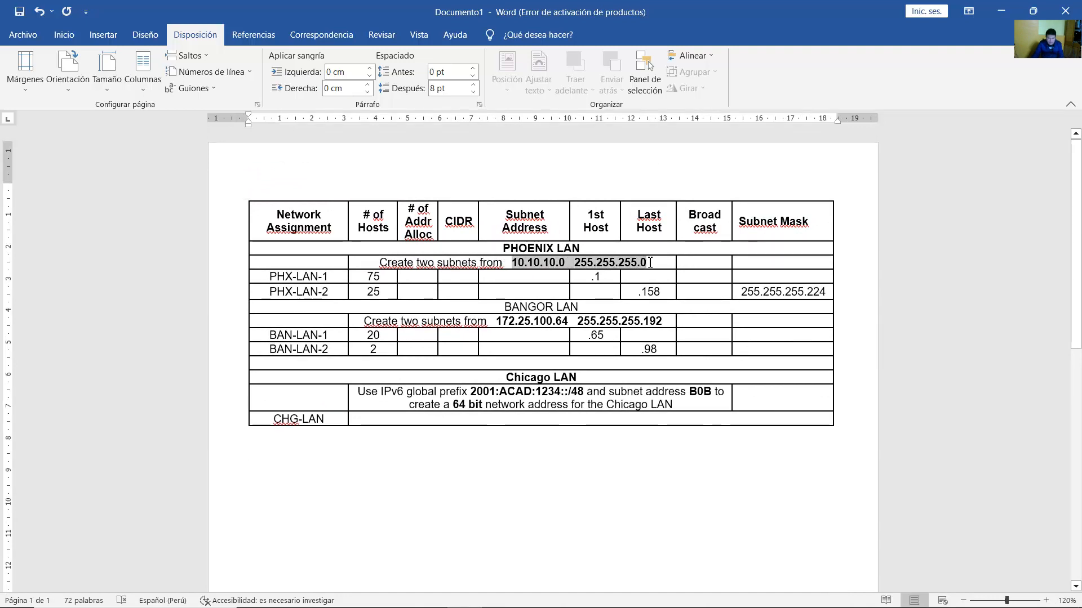
# Enter 10.10.10.0 as PHX-LAN-1's subnet address and begin its CIDR prefix, for 75 hosts.
pyautogui.click(428, 262)
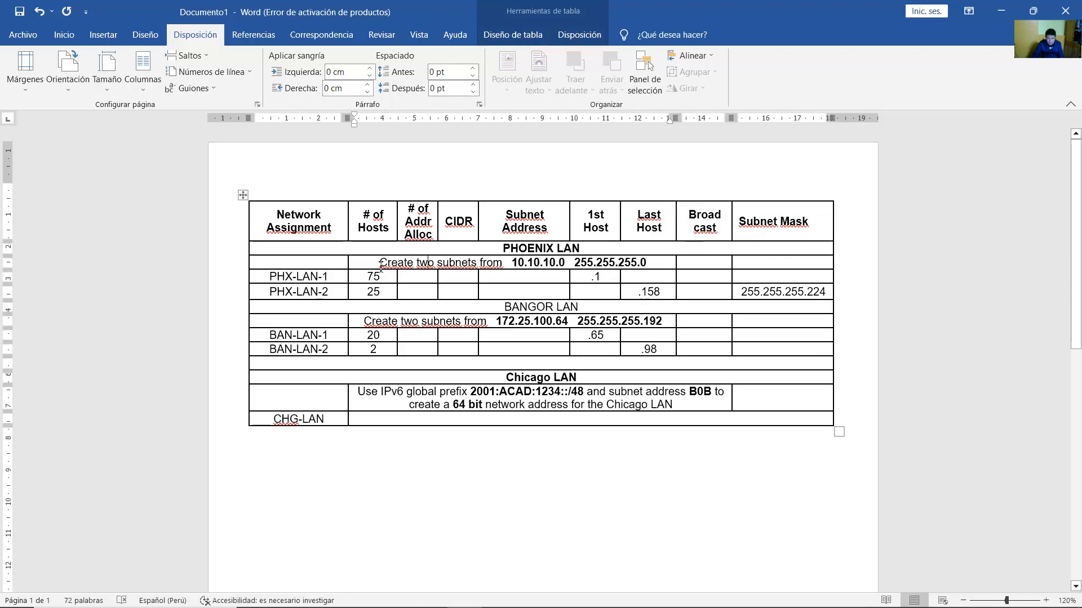
pyautogui.moveTo(380, 263); pyautogui.dragTo(506, 263)
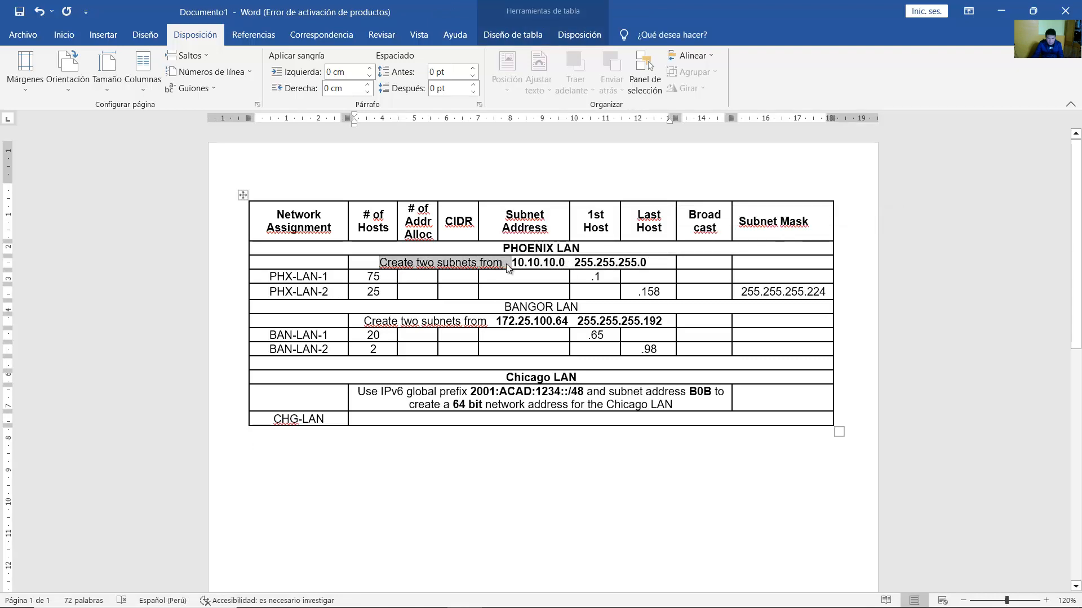
pyautogui.click(505, 264)
pyautogui.moveTo(367, 276); pyautogui.dragTo(388, 276)
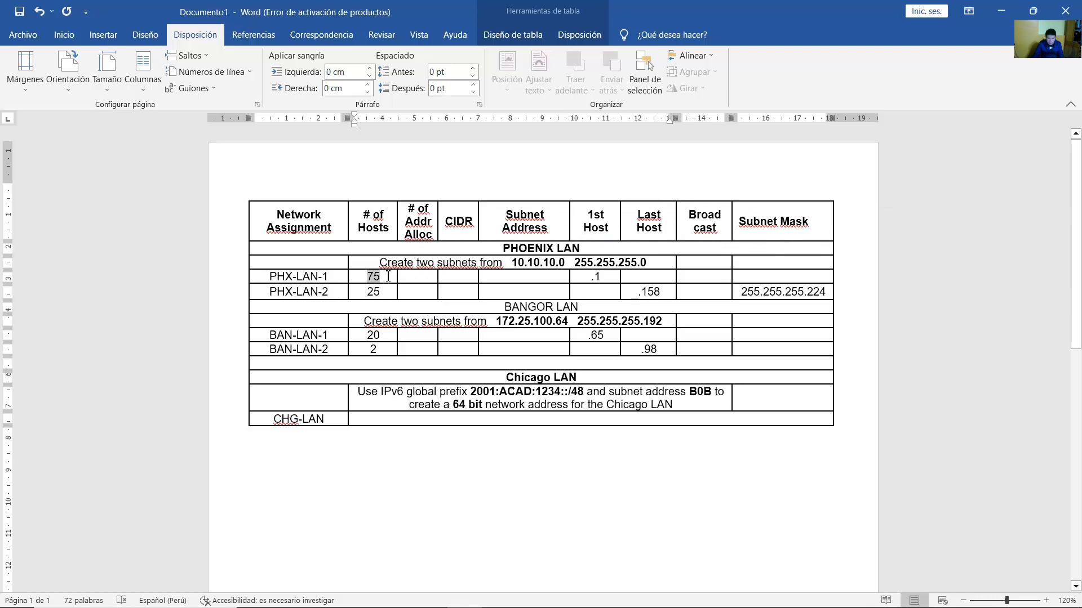
pyautogui.click(392, 277)
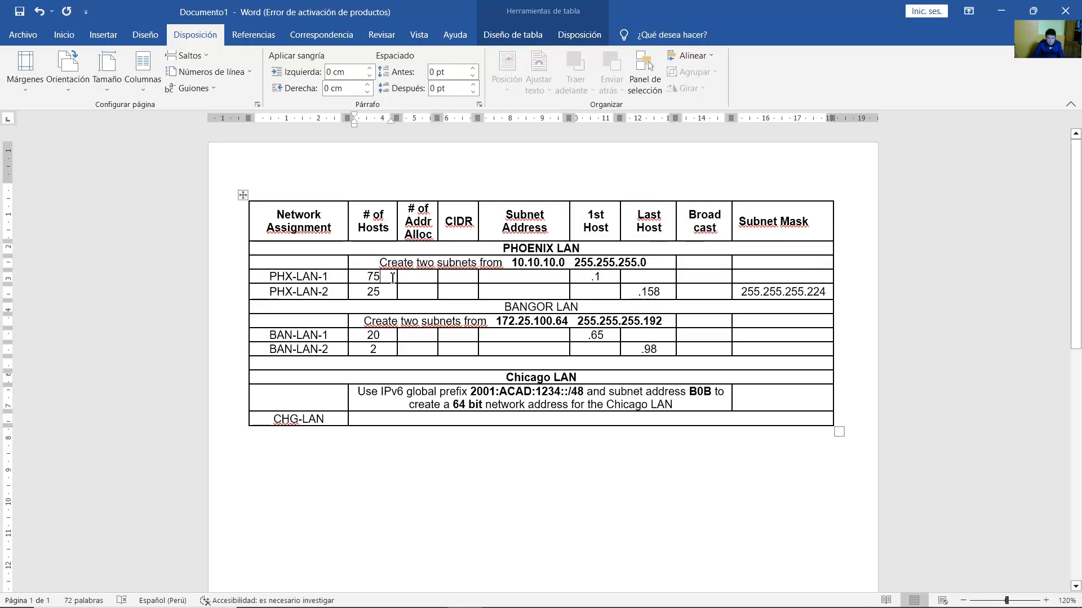
pyautogui.click(500, 279)
pyautogui.write('10.')
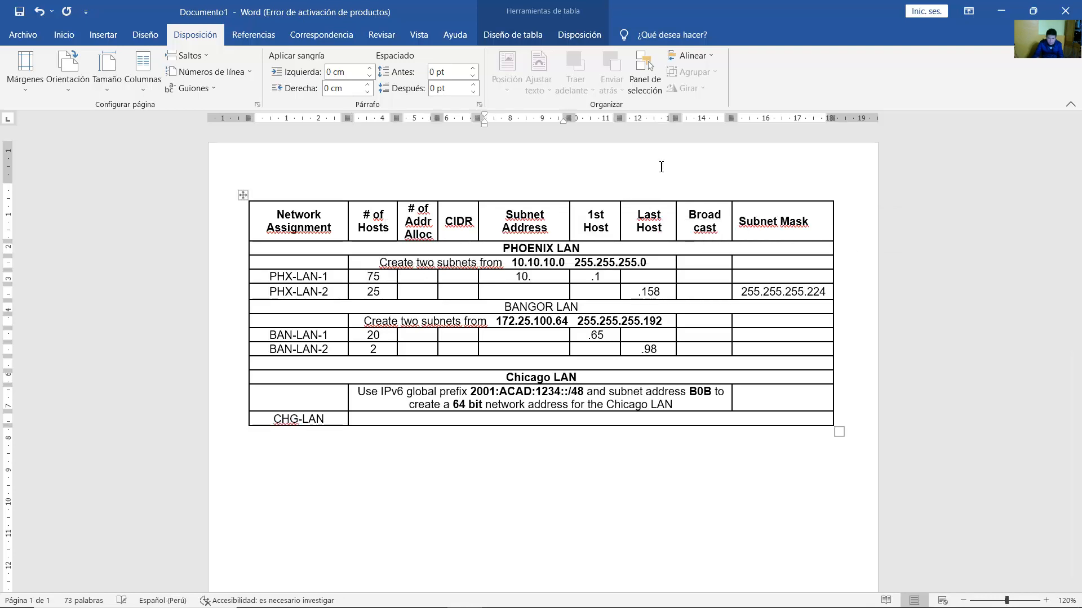
pyautogui.write('10.10.0')
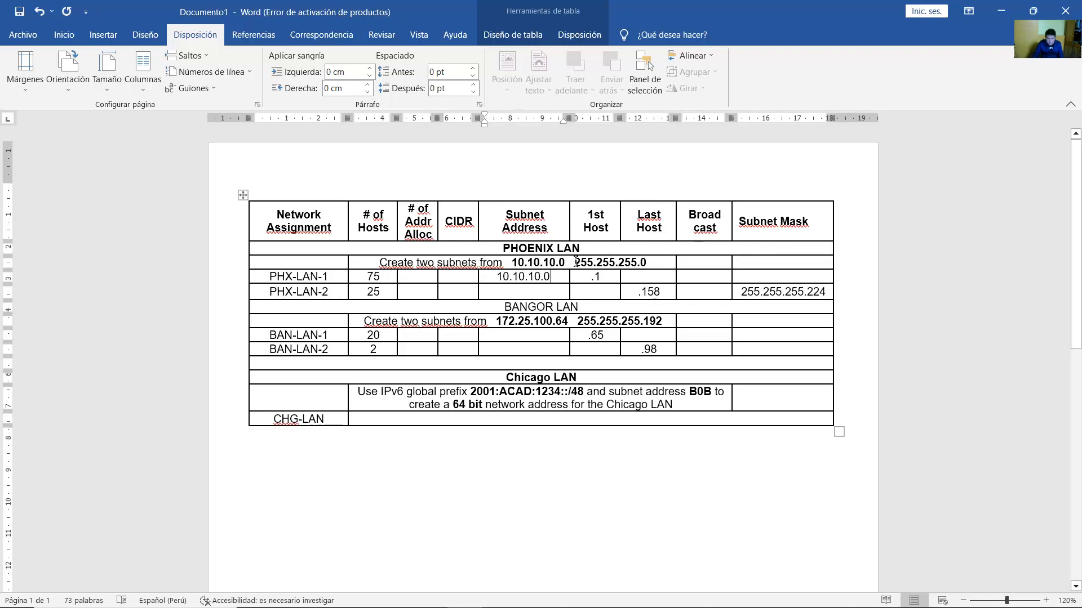
pyautogui.moveTo(572, 263); pyautogui.dragTo(617, 263)
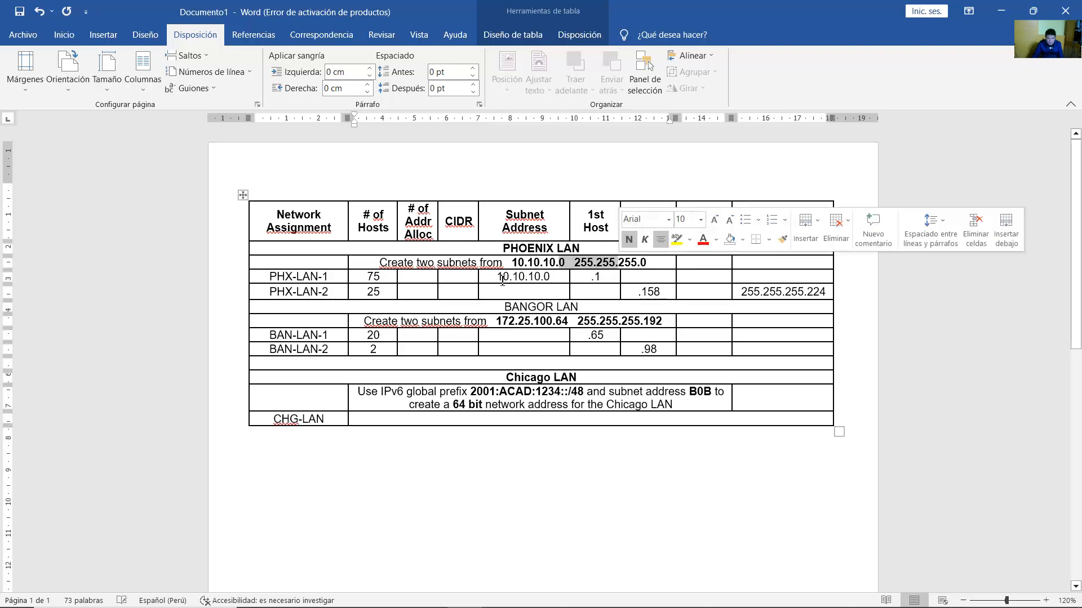
pyautogui.click(462, 277)
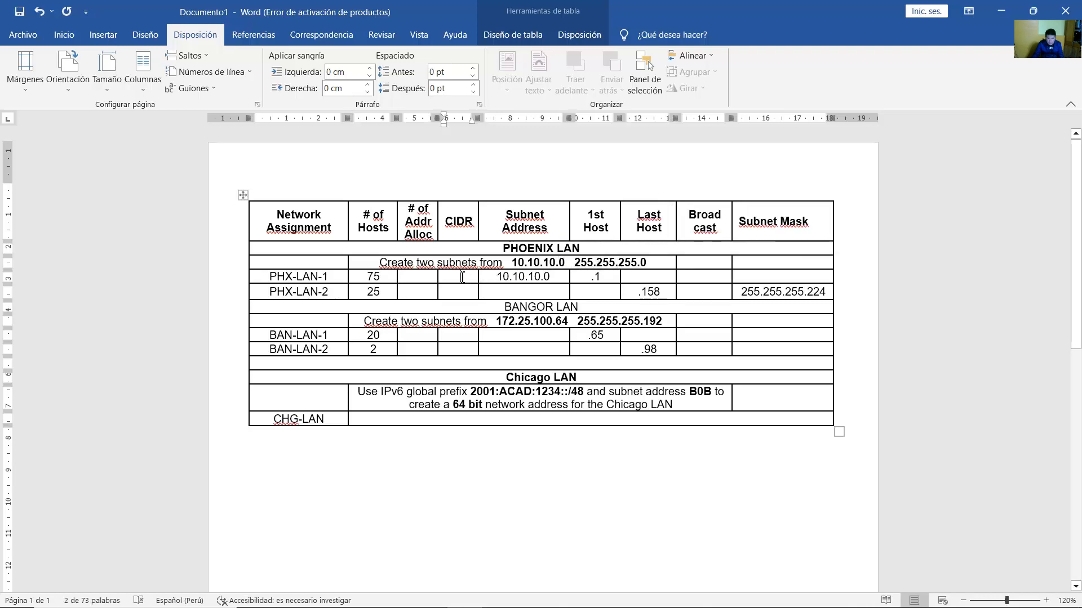
pyautogui.doubleClick(387, 277)
pyautogui.click(476, 278)
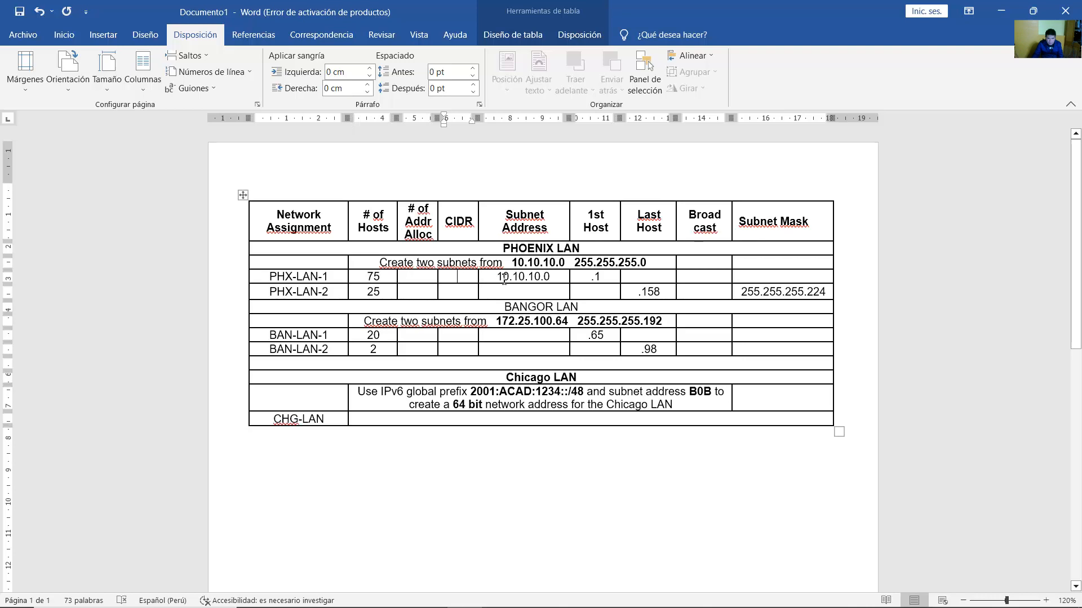
pyautogui.write('/25')
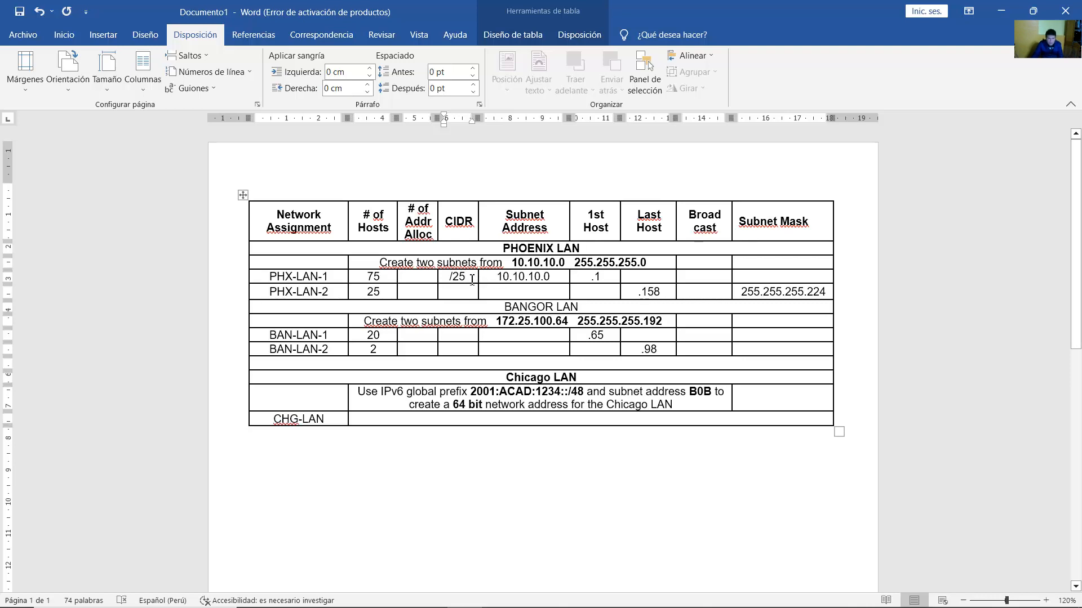
# Fill PHX-LAN-1's 126 addresses, last host .126, broadcast .127 and mask 255.255.255.128.
pyautogui.click(419, 278)
pyautogui.write('126')
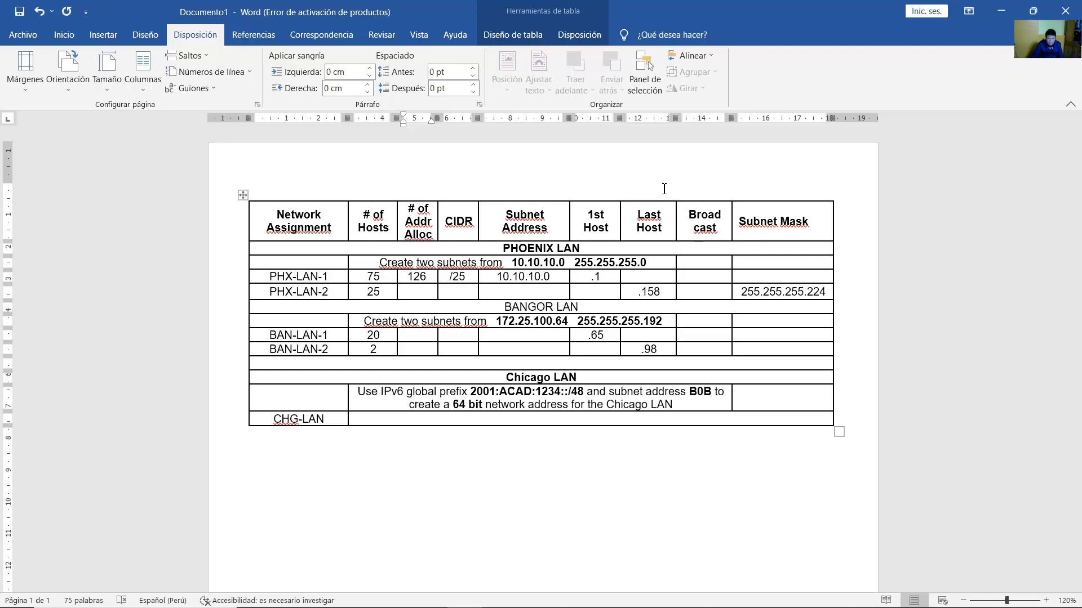
pyautogui.doubleClick(595, 279)
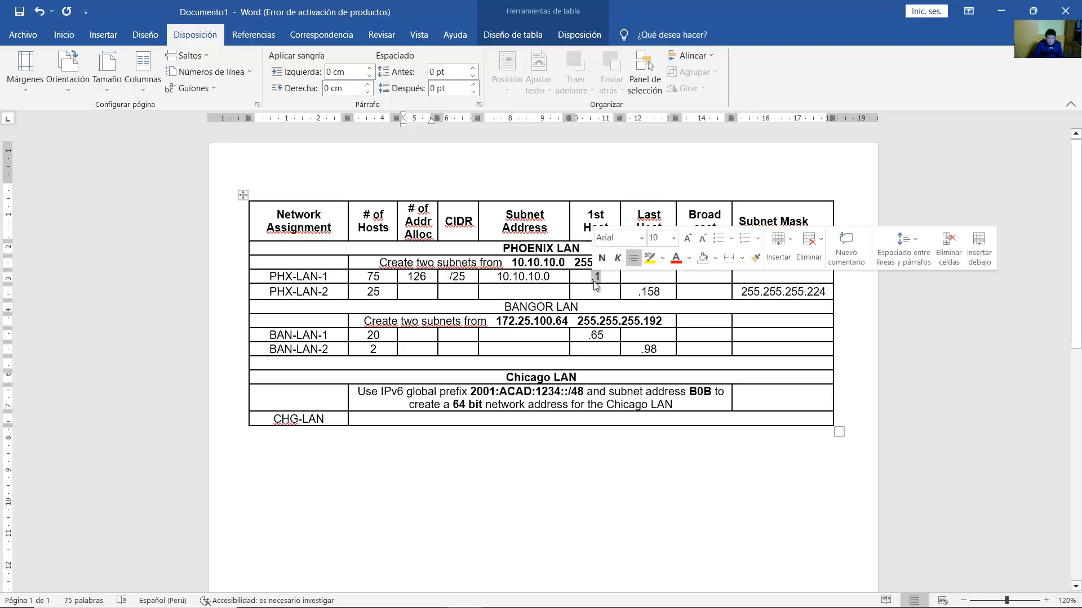
pyautogui.click(651, 279)
pyautogui.write('.')
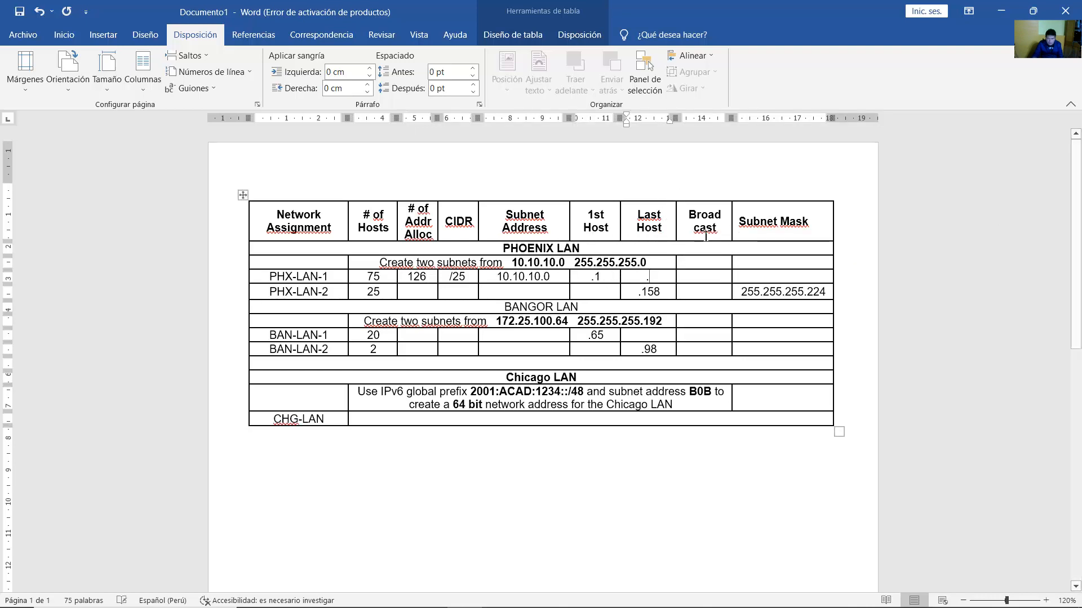
pyautogui.write('126')
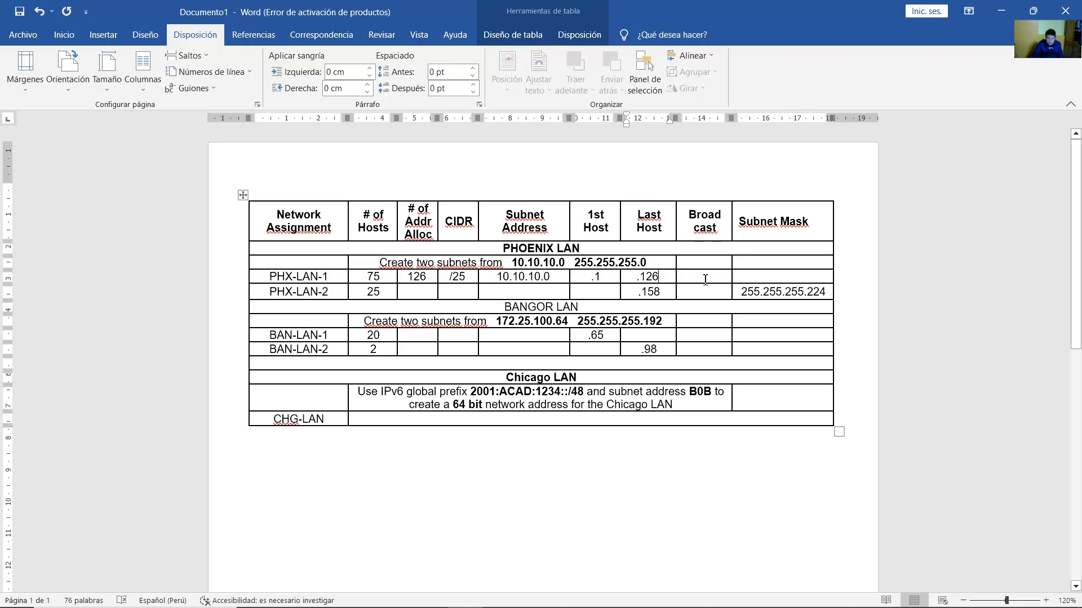
pyautogui.click(704, 280)
pyautogui.write('.127')
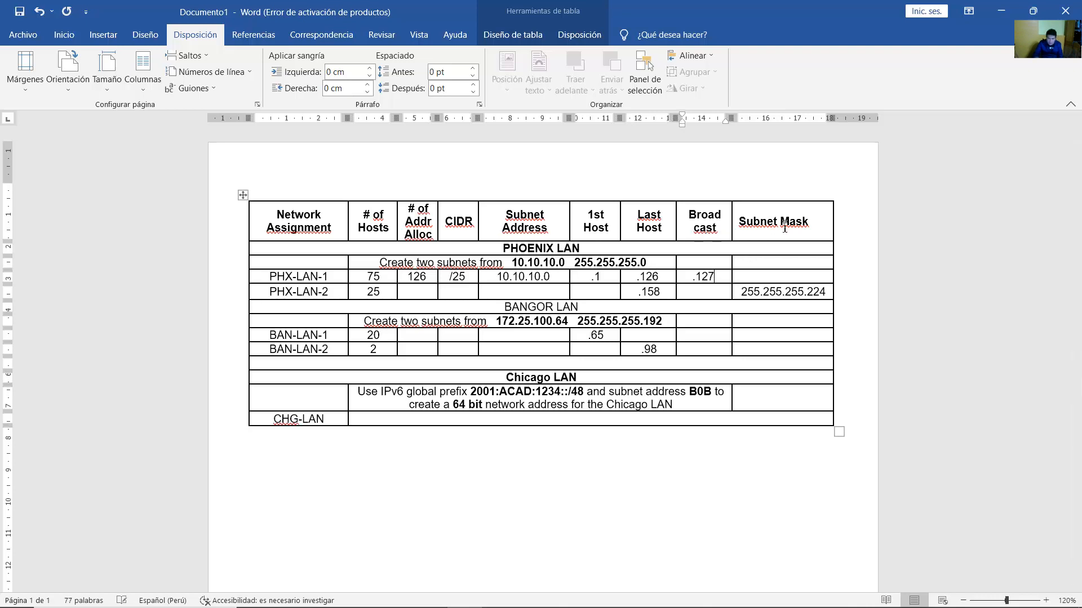
pyautogui.click(768, 278)
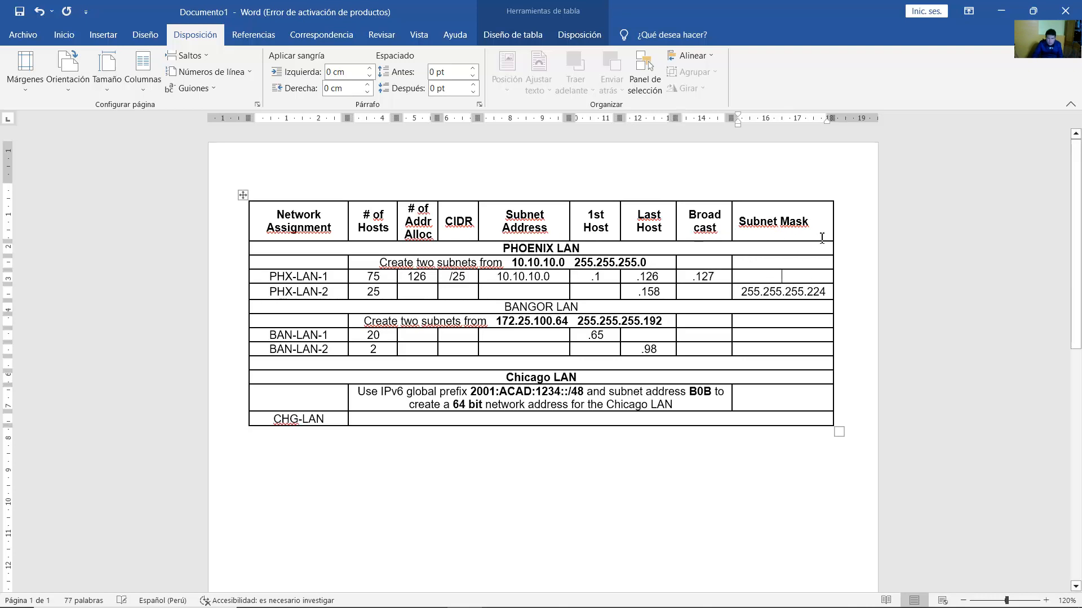
pyautogui.write('255.255.25')
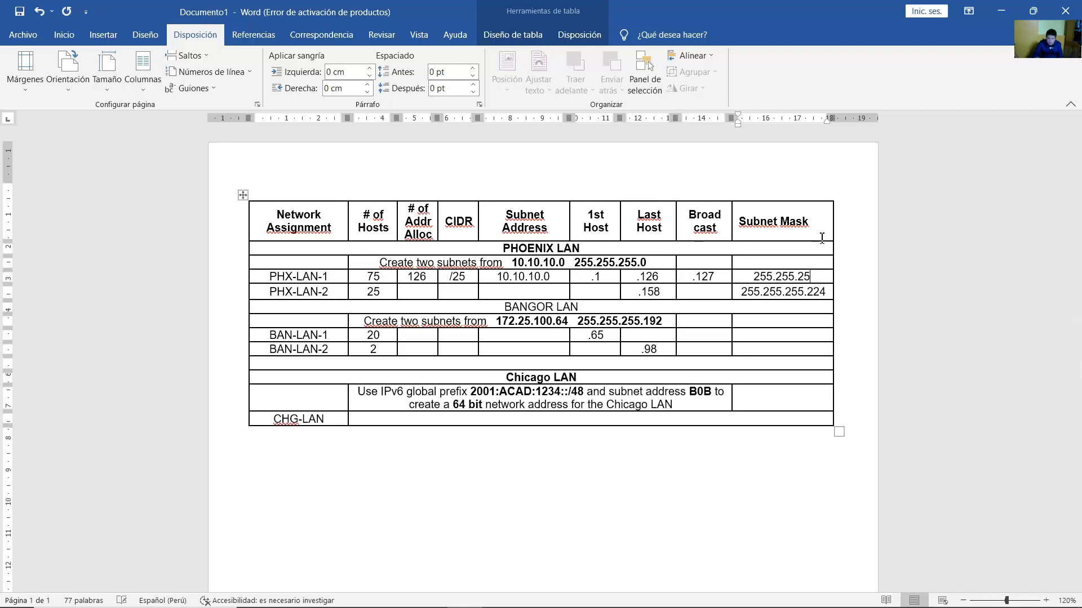
pyautogui.write('5.128')
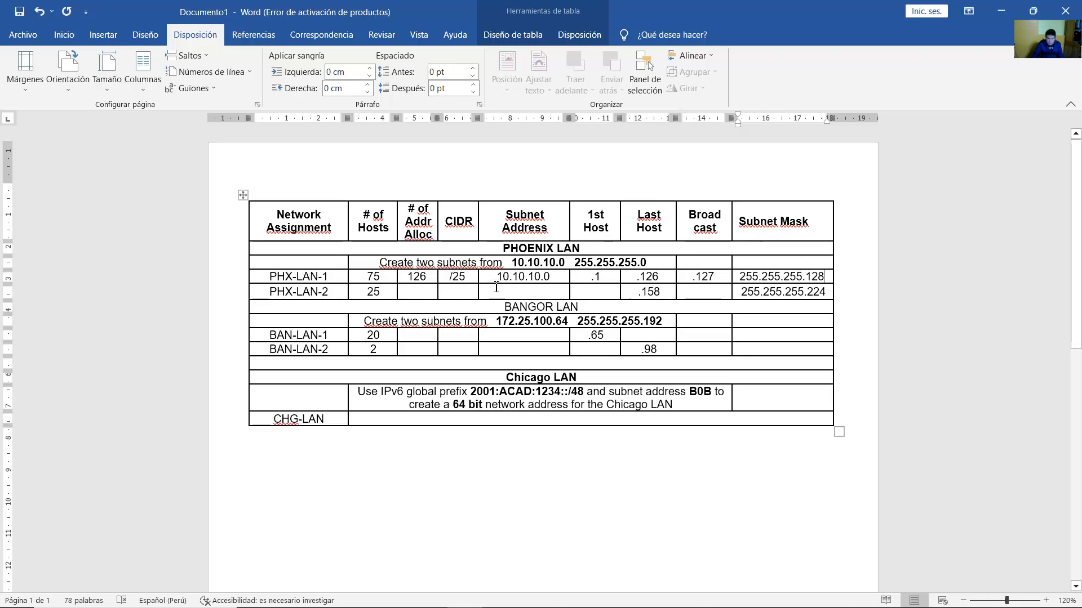
pyautogui.moveTo(466, 277); pyautogui.dragTo(450, 277)
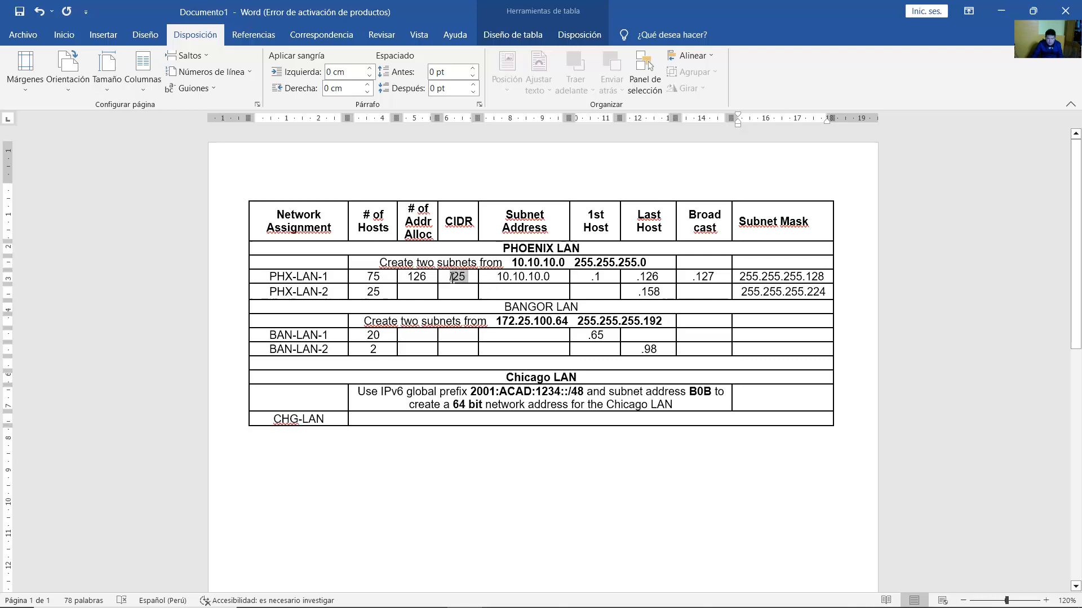
# Enter PHX-LAN-2's subnet address 10.10.10.128 and CIDR /27.
pyautogui.click(586, 292)
pyautogui.click(524, 288)
pyautogui.write('10.10.10.')
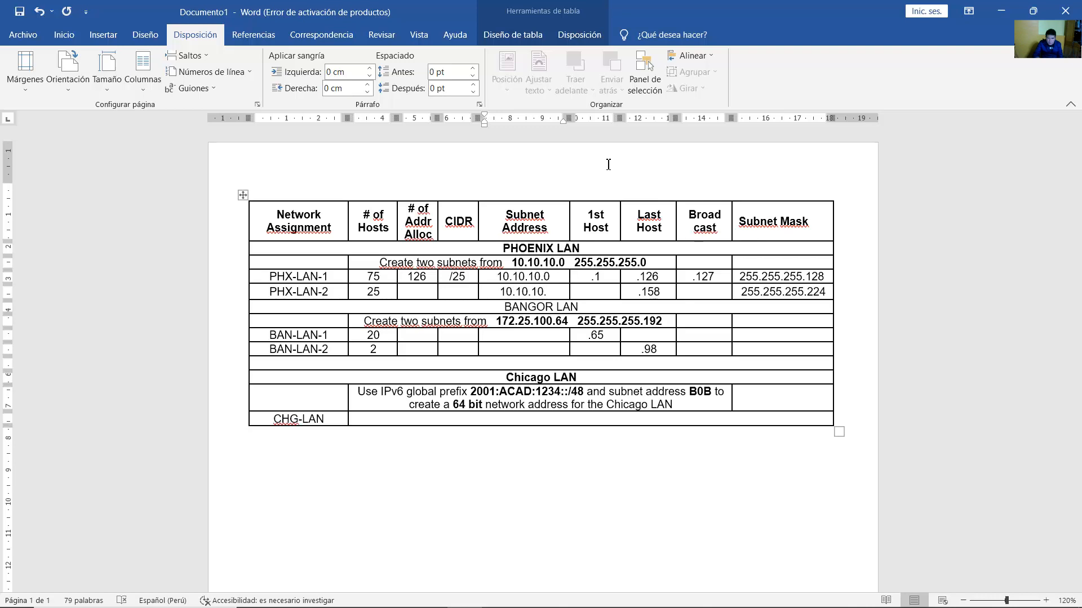
pyautogui.write('128')
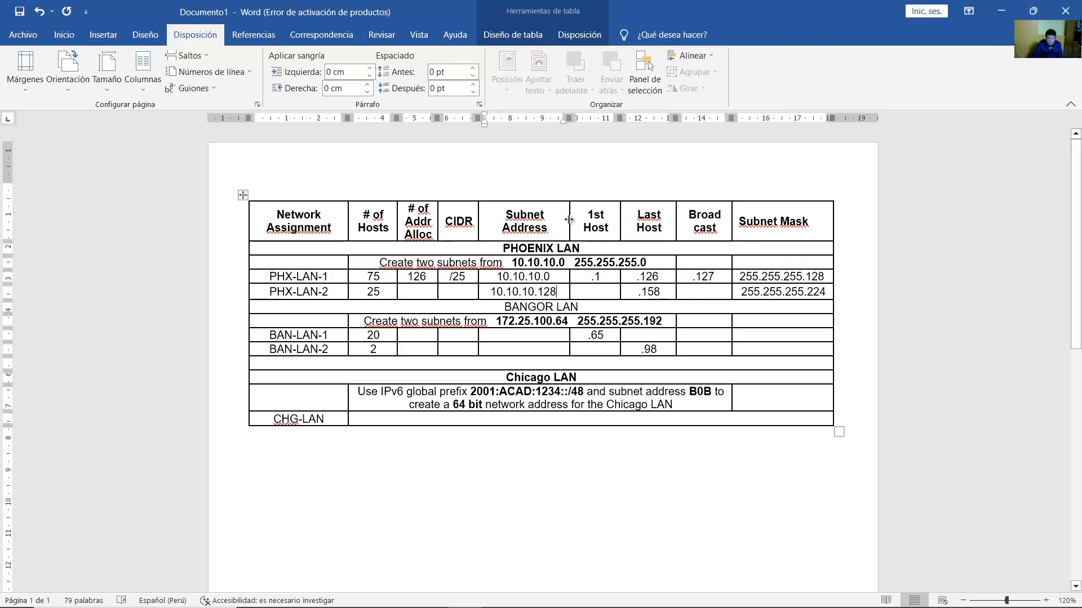
pyautogui.doubleClick(378, 292)
pyautogui.click(547, 291)
pyautogui.click(454, 291)
pyautogui.write('/27')
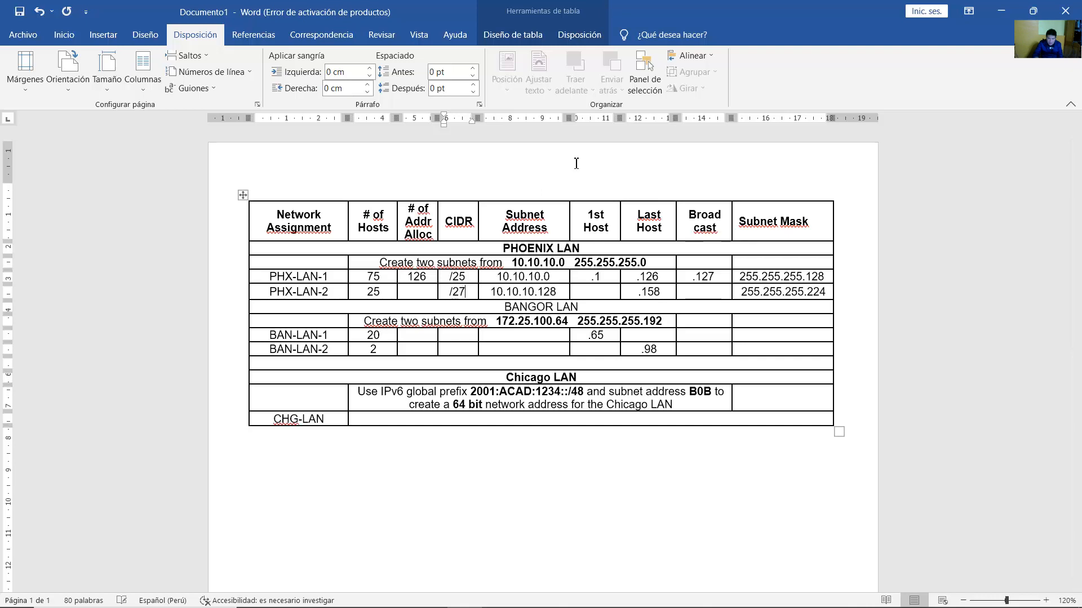
# Enter PHX-LAN-2's 30 addresses, first host .129 and broadcast .159.
pyautogui.click(423, 292)
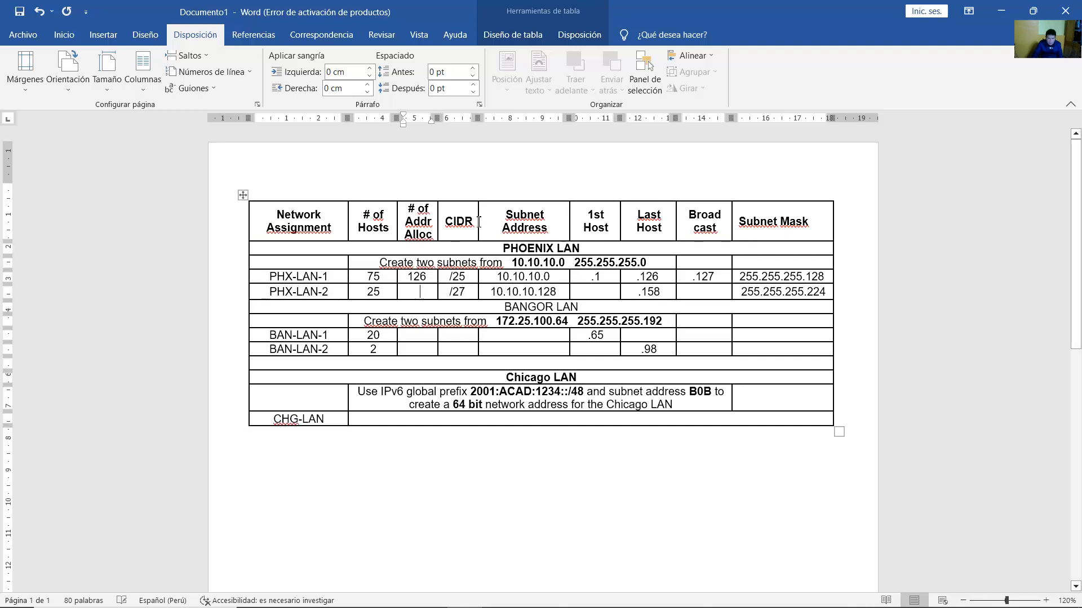
pyautogui.write('30')
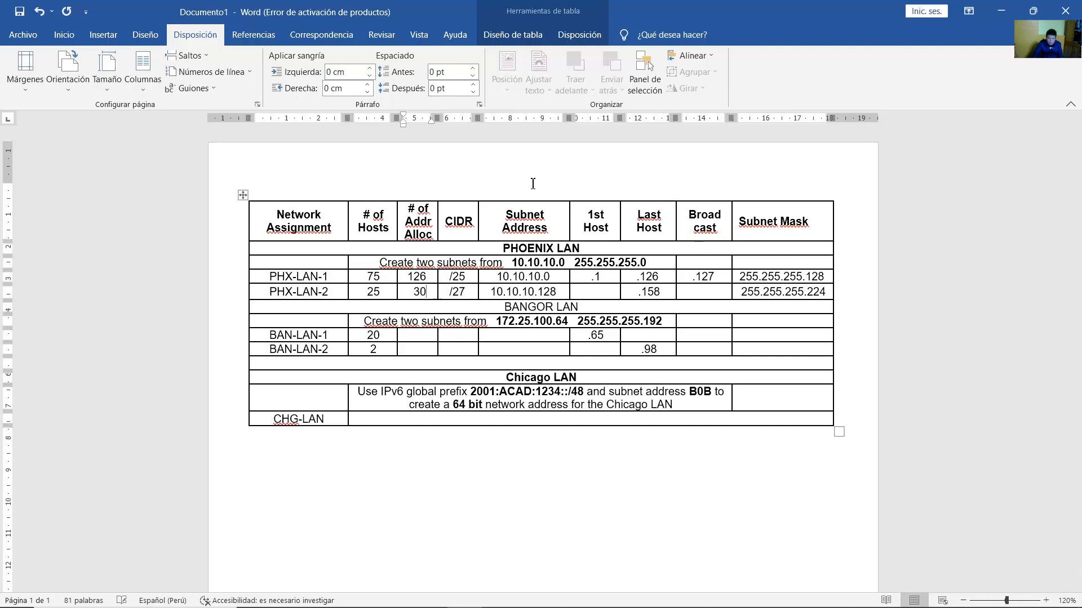
pyautogui.click(606, 295)
pyautogui.write('.129')
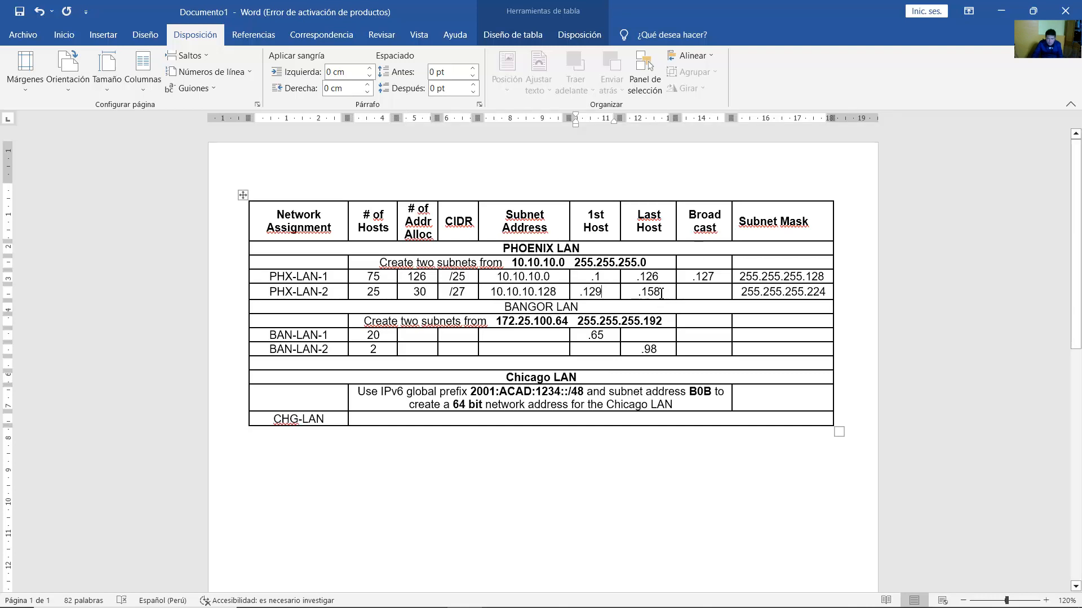
pyautogui.moveTo(666, 295); pyautogui.dragTo(638, 295)
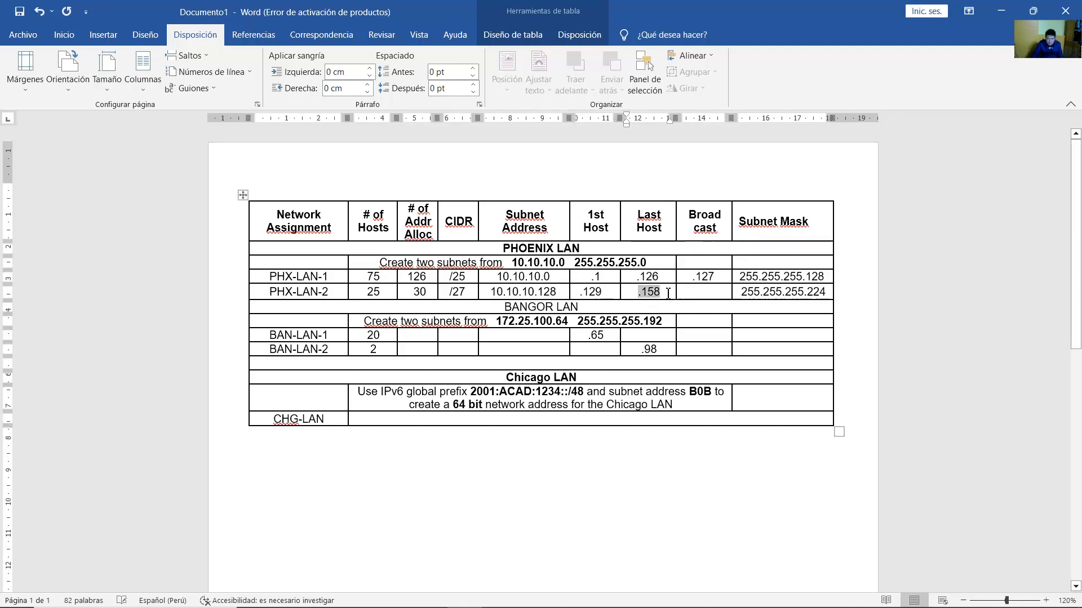
pyautogui.click(667, 294)
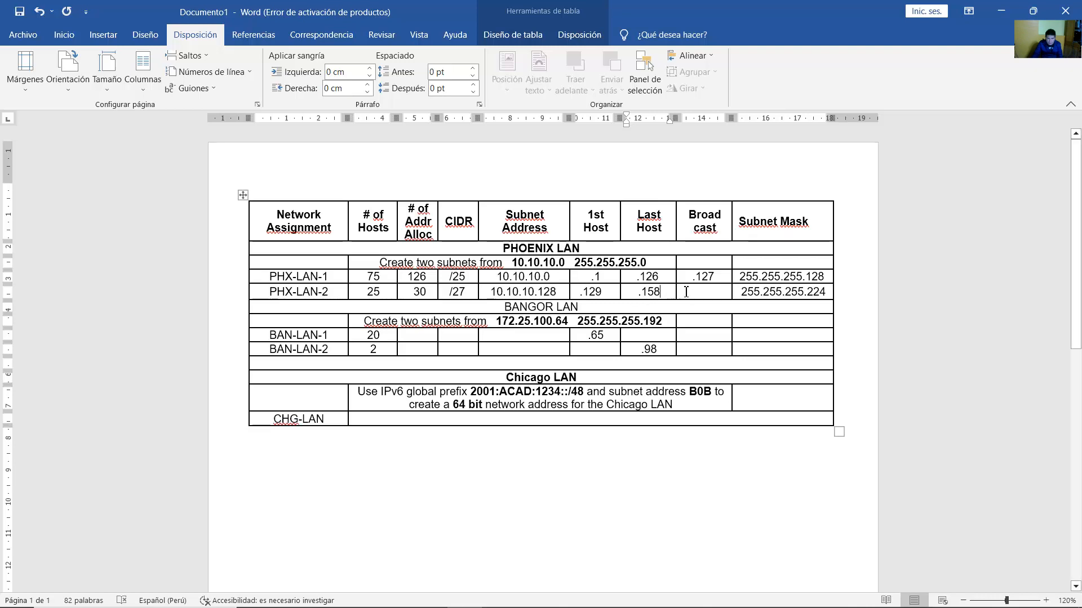
pyautogui.click(693, 291)
pyautogui.write('.159')
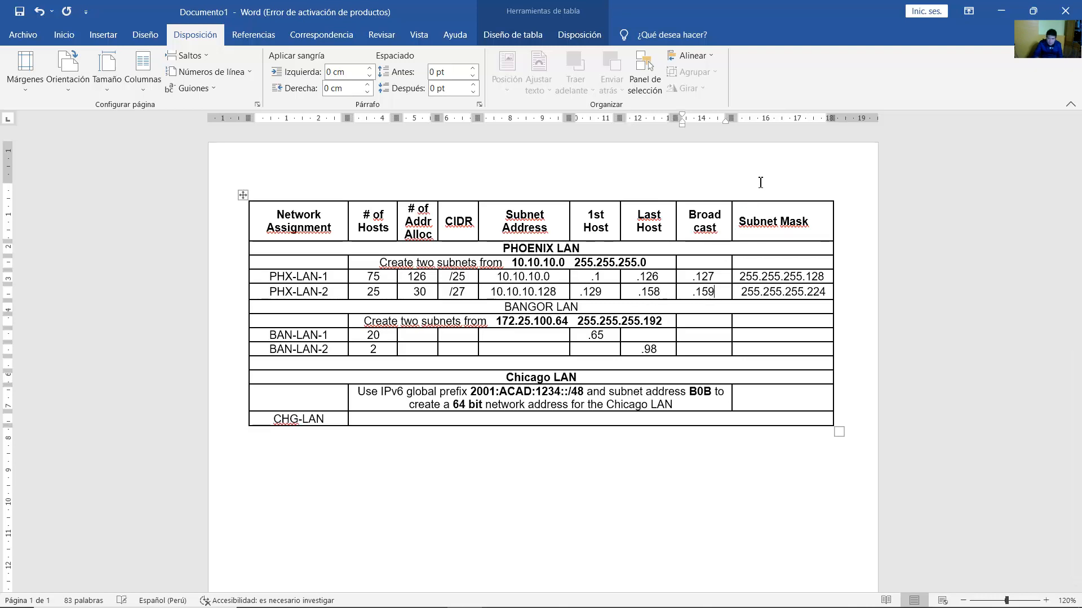
pyautogui.doubleClick(804, 291)
pyautogui.click(826, 293)
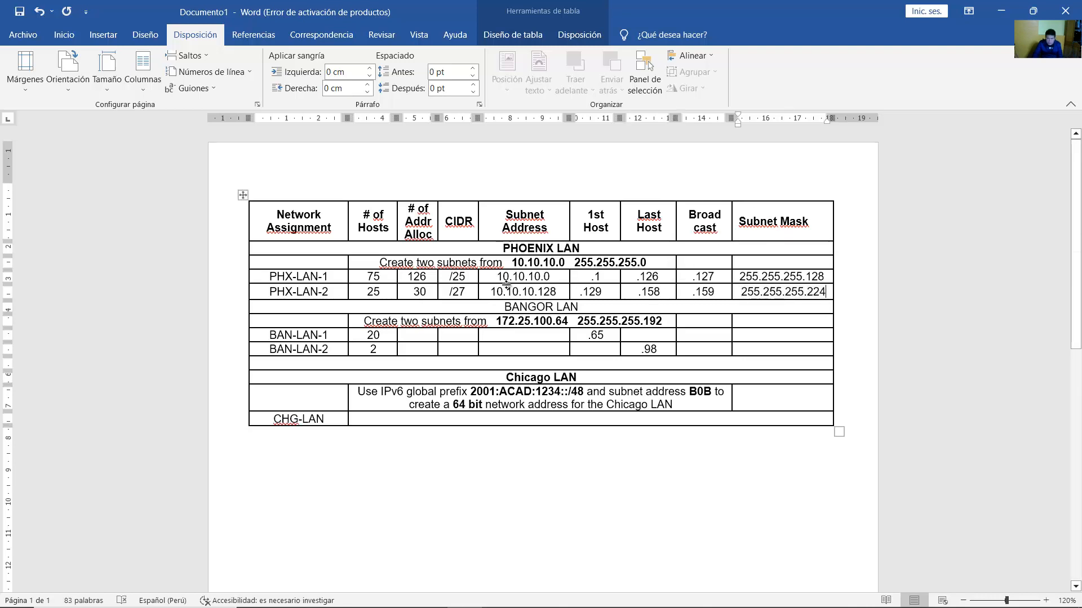
# Read the Bangor LAN subnetting instruction and its base network and mask.
pyautogui.doubleClick(456, 292)
pyautogui.click(534, 321)
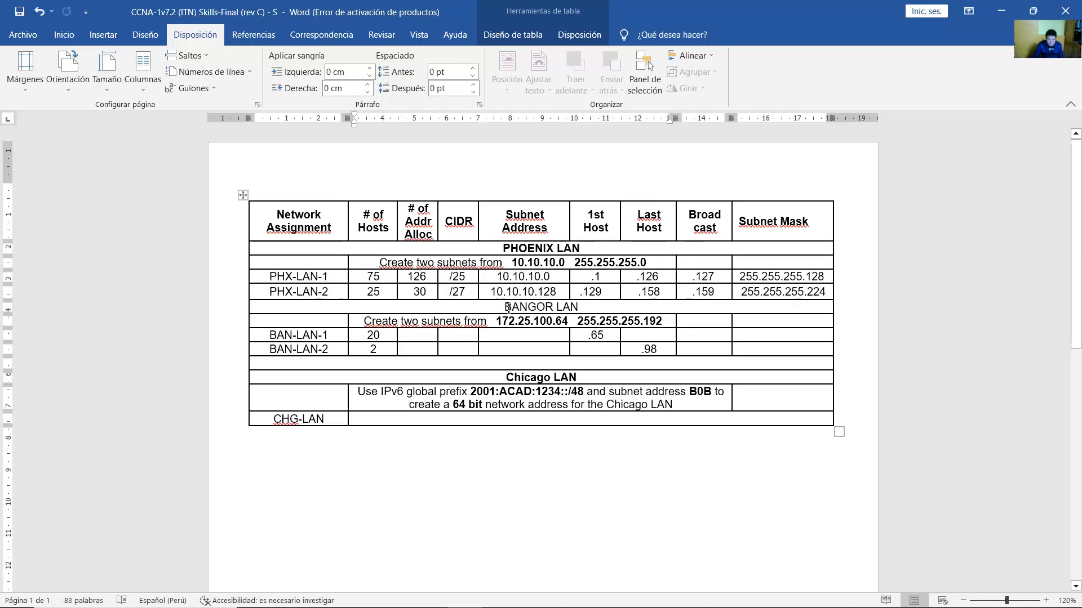
pyautogui.moveTo(509, 308); pyautogui.dragTo(579, 308)
pyautogui.click(571, 321)
pyautogui.moveTo(390, 321); pyautogui.dragTo(664, 322)
pyautogui.click(501, 324)
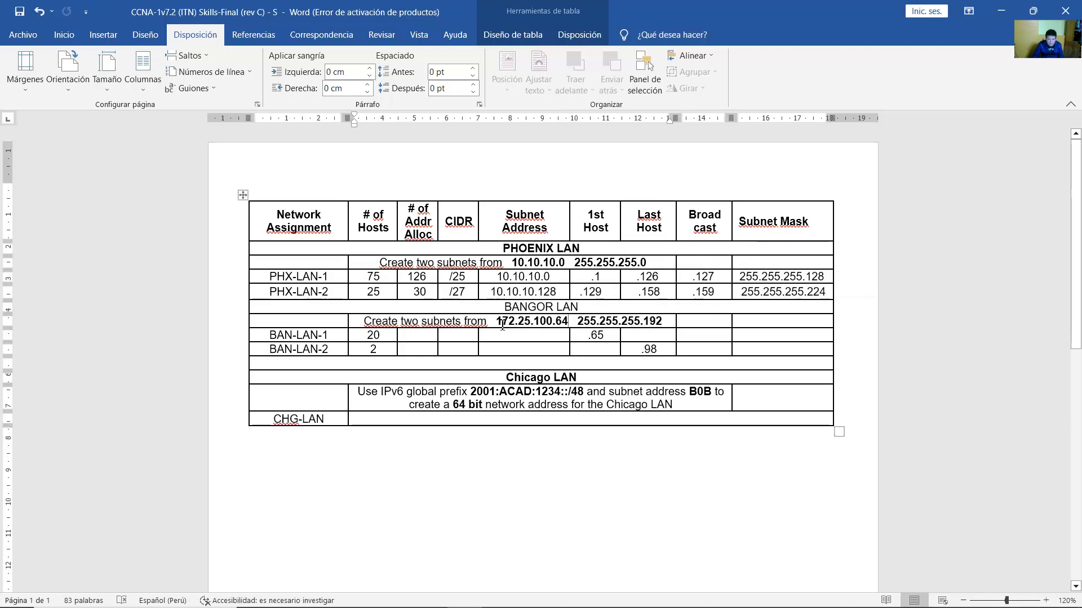
pyautogui.moveTo(502, 324); pyautogui.dragTo(653, 325)
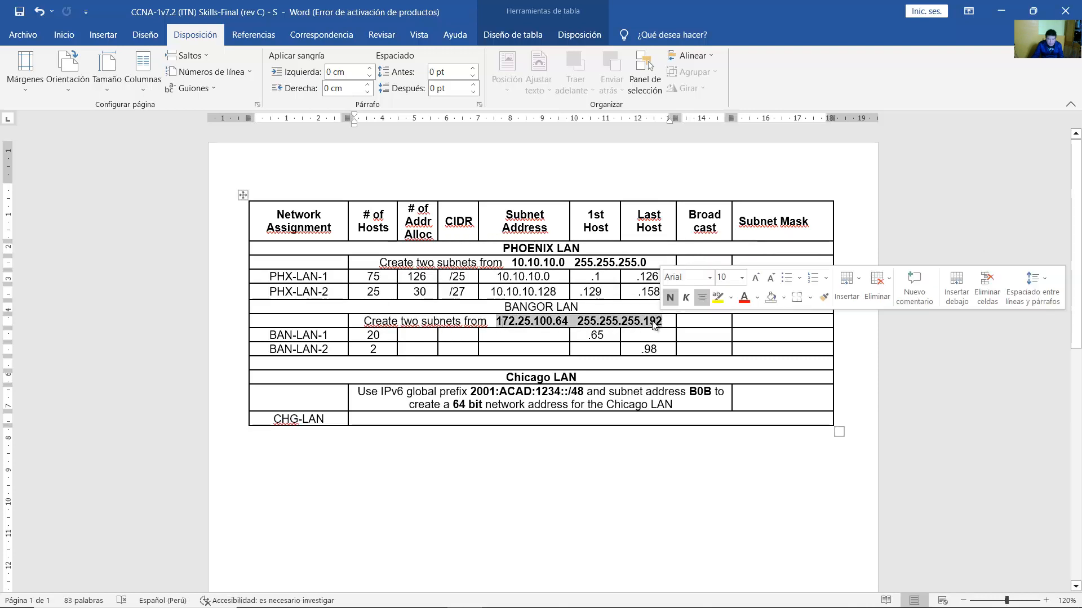
# Enter BAN-LAN-1's subnet 172.25.100.64, CIDR /27 and 30 addresses.
pyautogui.click(391, 338)
pyautogui.doubleClick(381, 337)
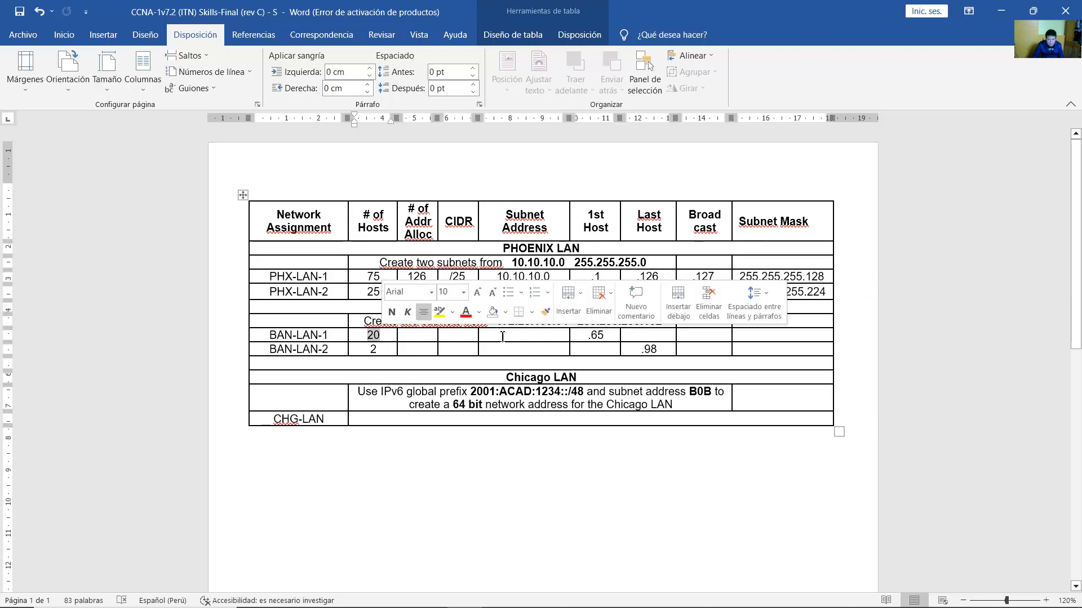
pyautogui.click(524, 337)
pyautogui.write('172')
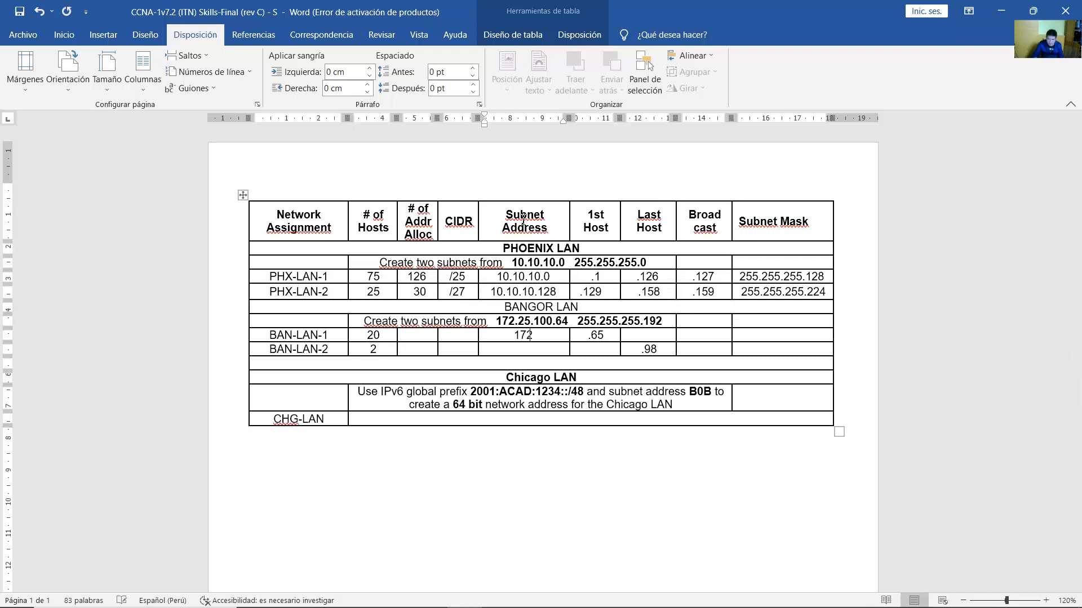
pyautogui.write('.25.100.64')
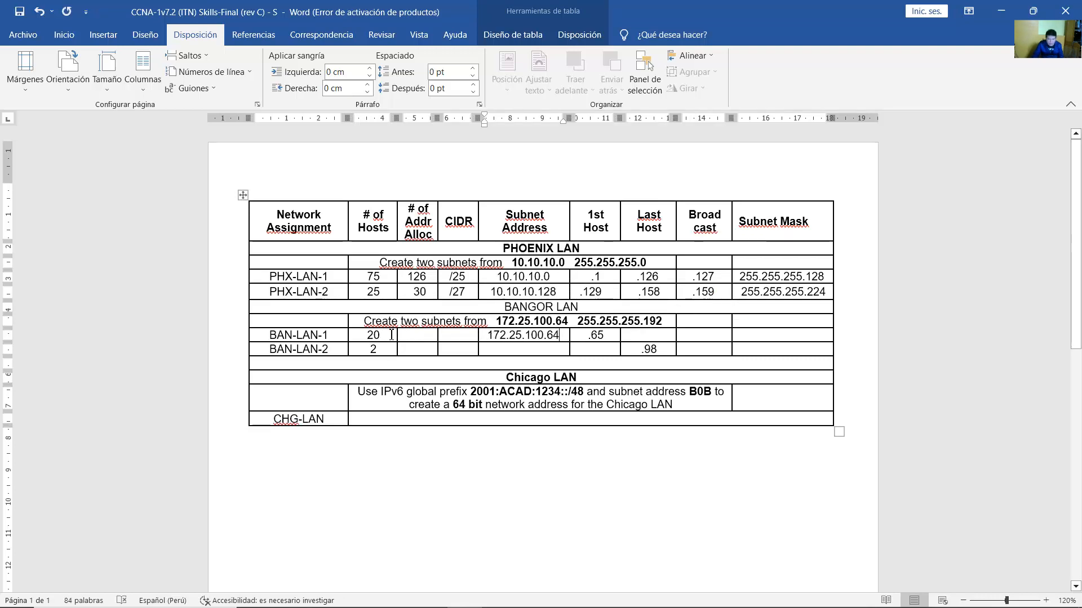
pyautogui.doubleClick(371, 335)
pyautogui.click(464, 334)
pyautogui.write('/27')
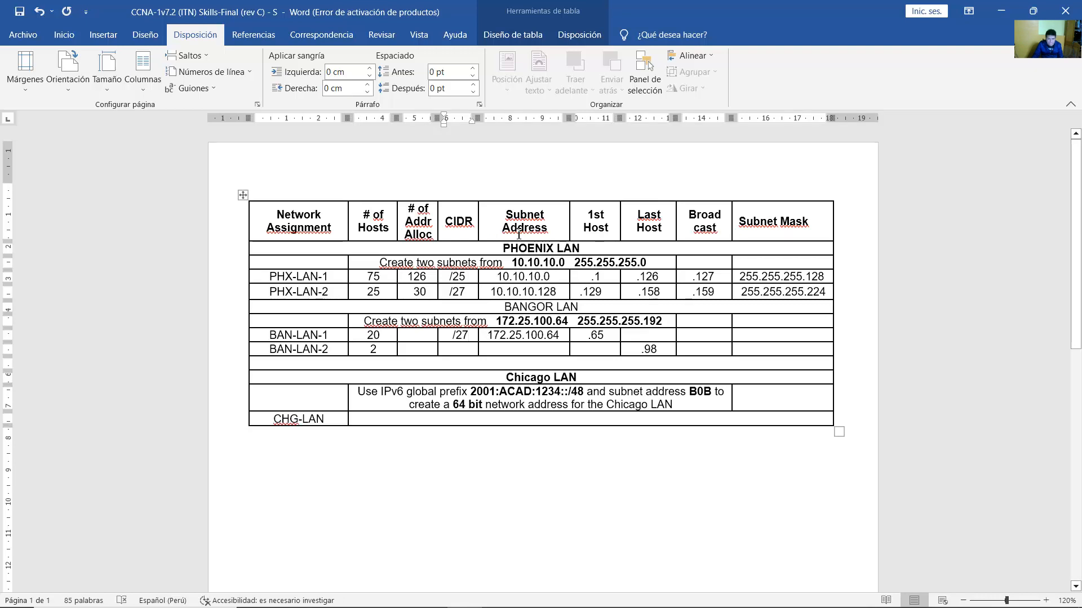
pyautogui.click(428, 338)
pyautogui.write('30')
# Enter BAN-LAN-1's last host .94 and broadcast .95, then BAN-LAN-2's subnet 172.25.100.96.
pyautogui.moveTo(588, 336); pyautogui.dragTo(603, 335)
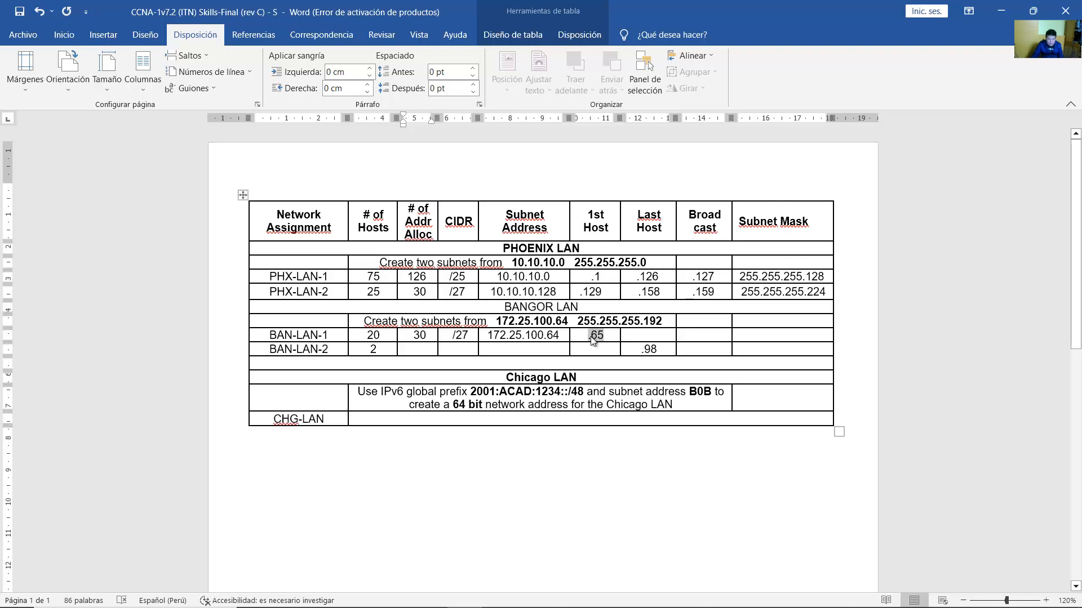
pyautogui.click(649, 334)
pyautogui.write('.94')
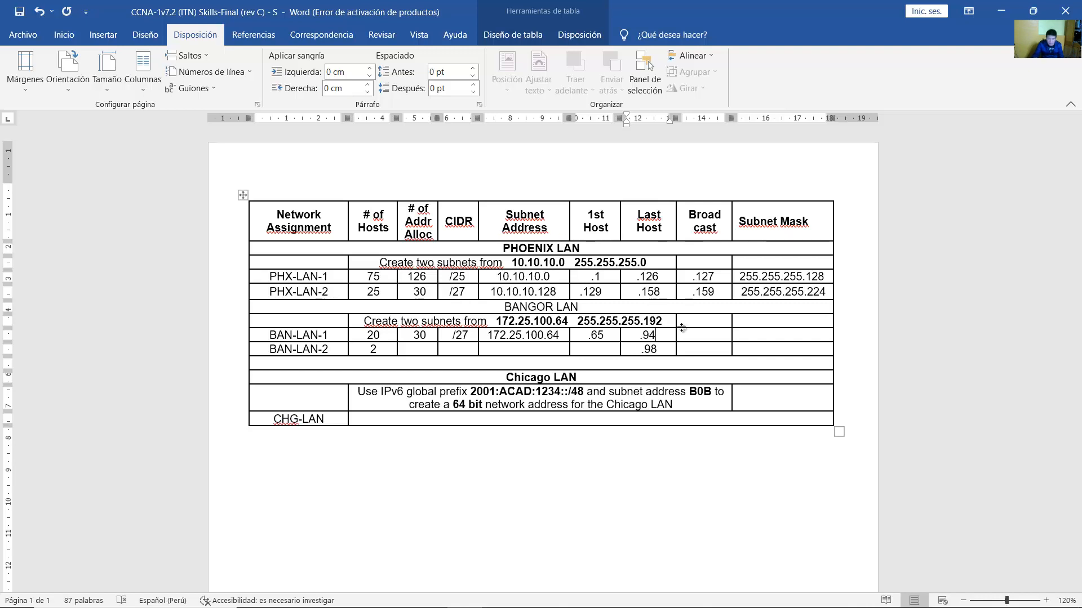
pyautogui.click(715, 332)
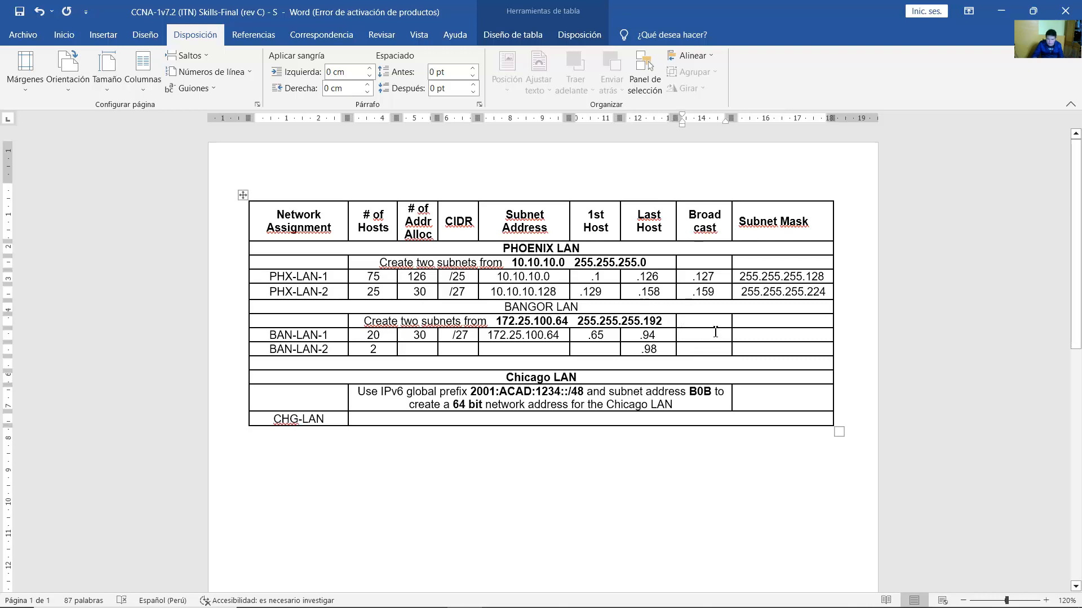
pyautogui.write('.95')
pyautogui.click(534, 352)
pyautogui.write('172.')
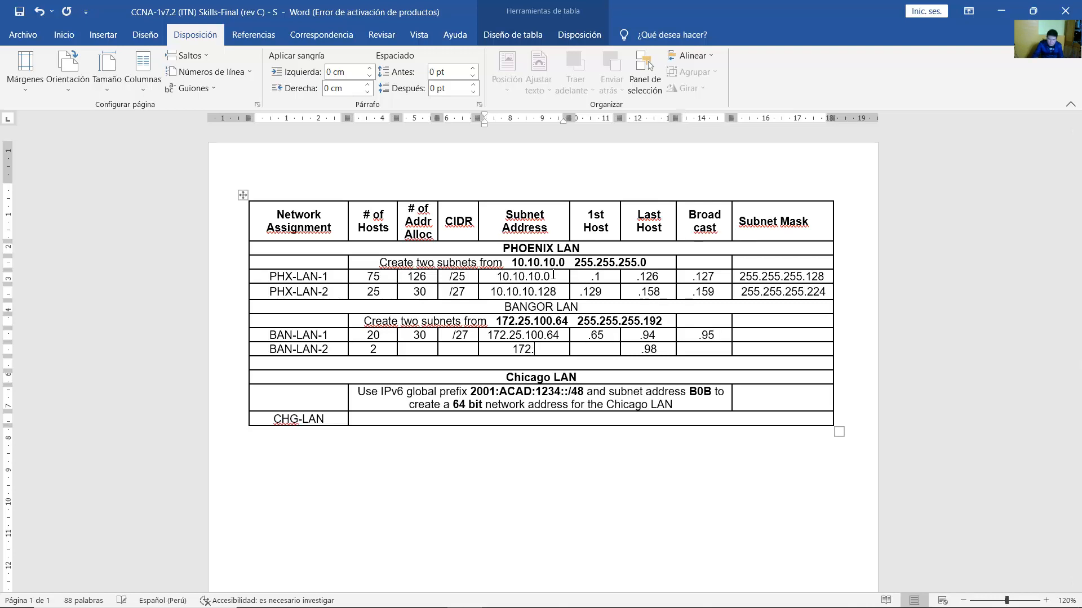
pyautogui.write('25.100.96')
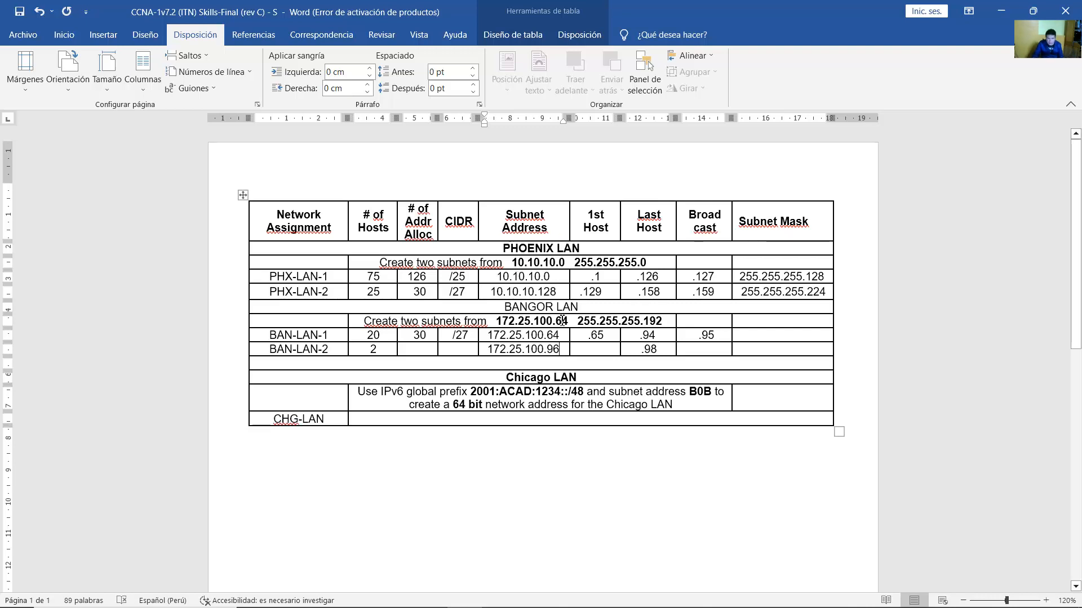
# Enter BAN-LAN-2's CIDR /30 and 2 addresses after its 172.25.100.96 subnet.
pyautogui.doubleClick(559, 337)
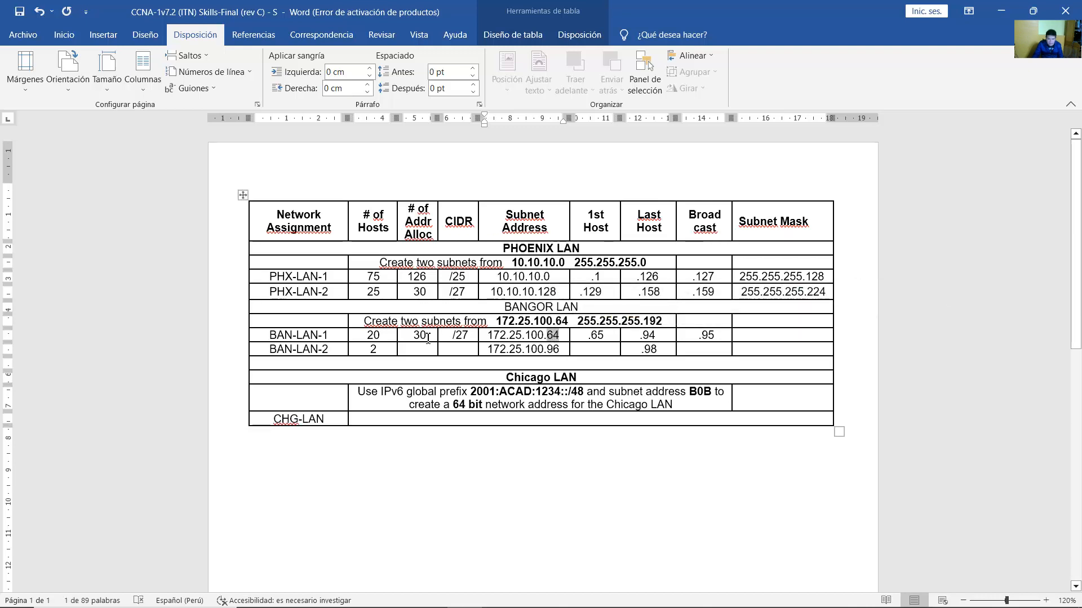
pyautogui.click(559, 349)
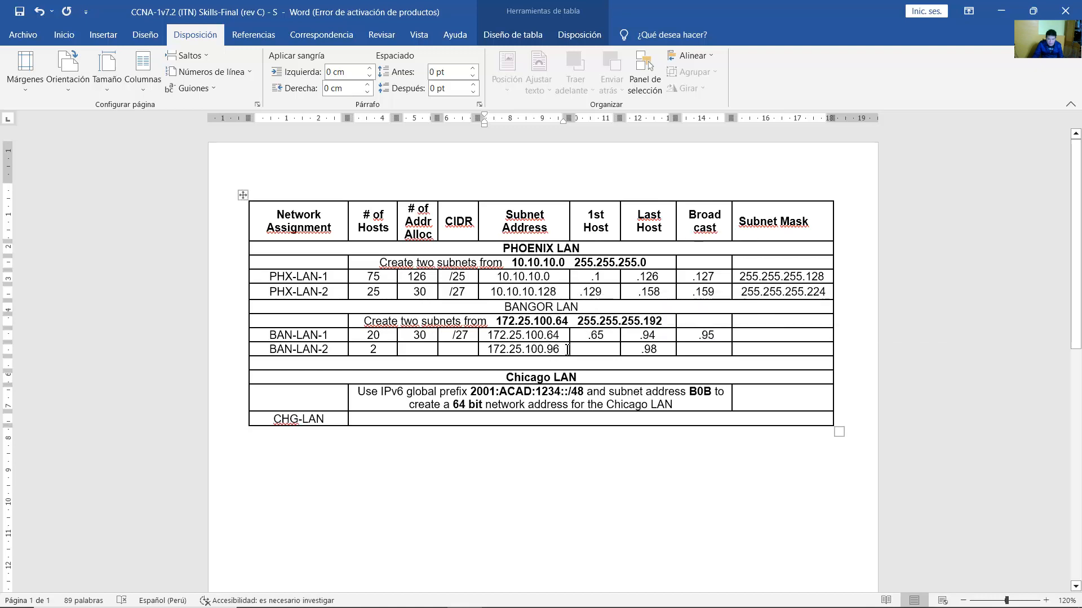
pyautogui.click(599, 350)
pyautogui.click(466, 347)
pyautogui.moveTo(380, 348); pyautogui.dragTo(370, 350)
pyautogui.click(458, 350)
pyautogui.write('/30')
pyautogui.click(419, 348)
pyautogui.write('2')
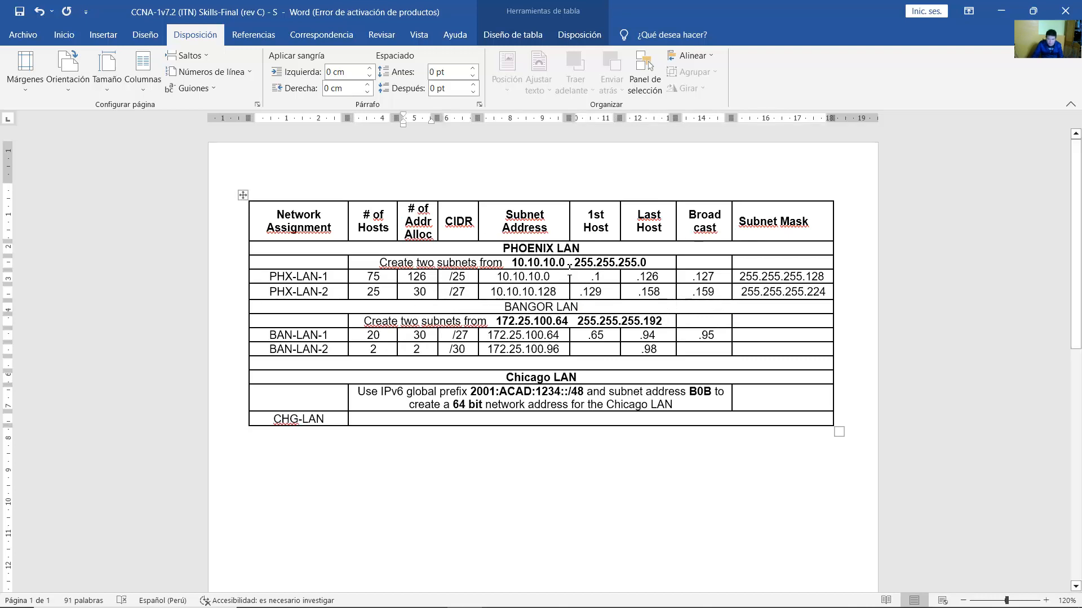
# Enter BAN-LAN-2's first host .97 and broadcast .99.
pyautogui.click(596, 350)
pyautogui.write('.97')
pyautogui.moveTo(658, 350); pyautogui.dragTo(640, 351)
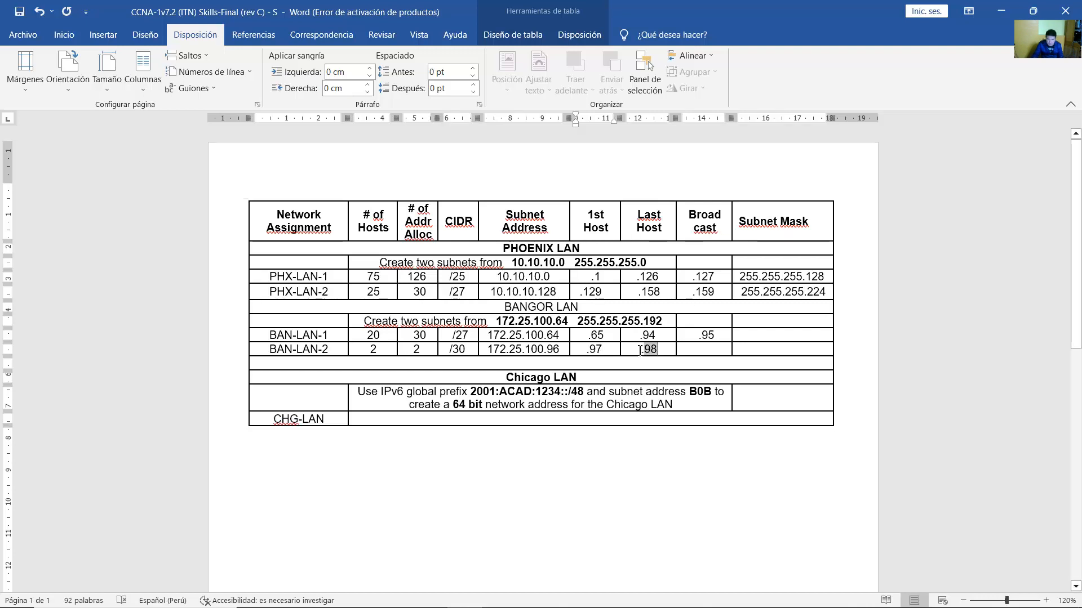
pyautogui.click(666, 351)
pyautogui.click(697, 350)
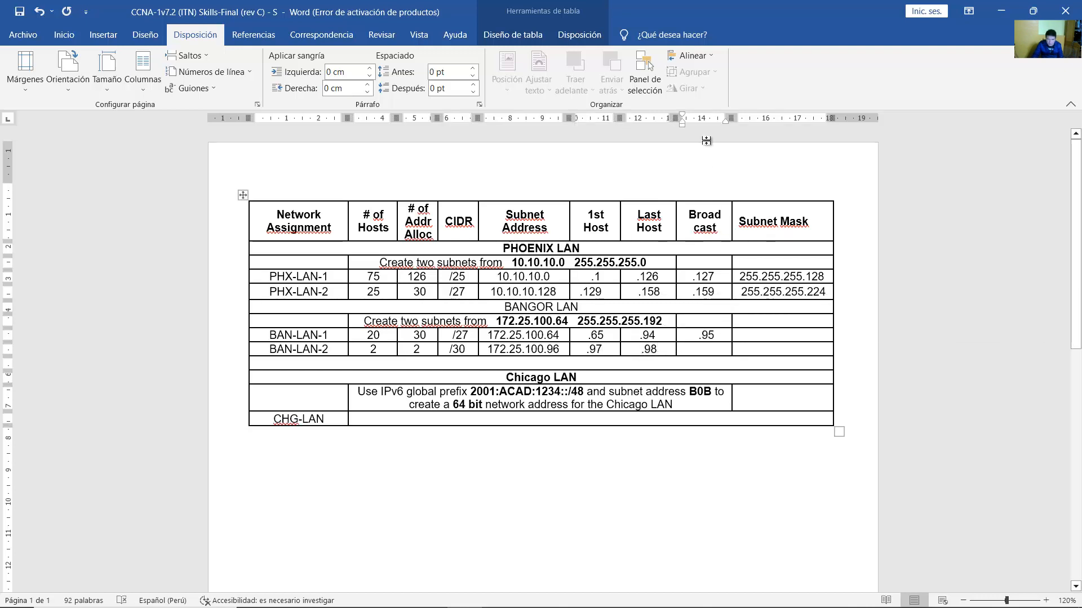
pyautogui.write('.99')
# Add masks 255.255.255.224 for BAN-LAN-1 and 255.255.255.252 for BAN-LAN-2.
pyautogui.moveTo(452, 336); pyautogui.dragTo(468, 335)
pyautogui.click(778, 337)
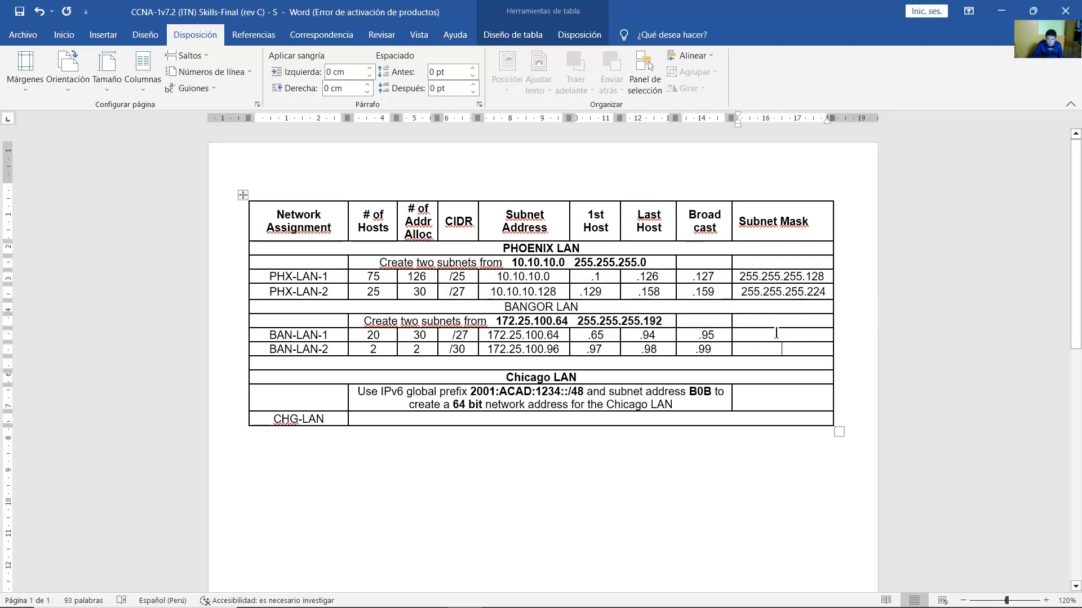
pyautogui.write('255.25')
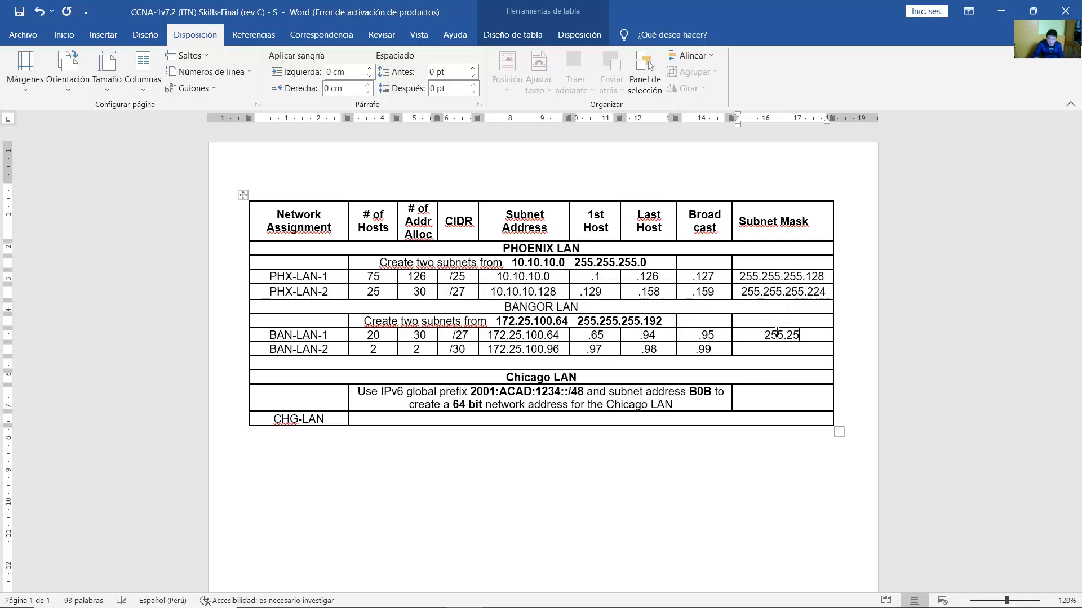
pyautogui.write('5.255.224')
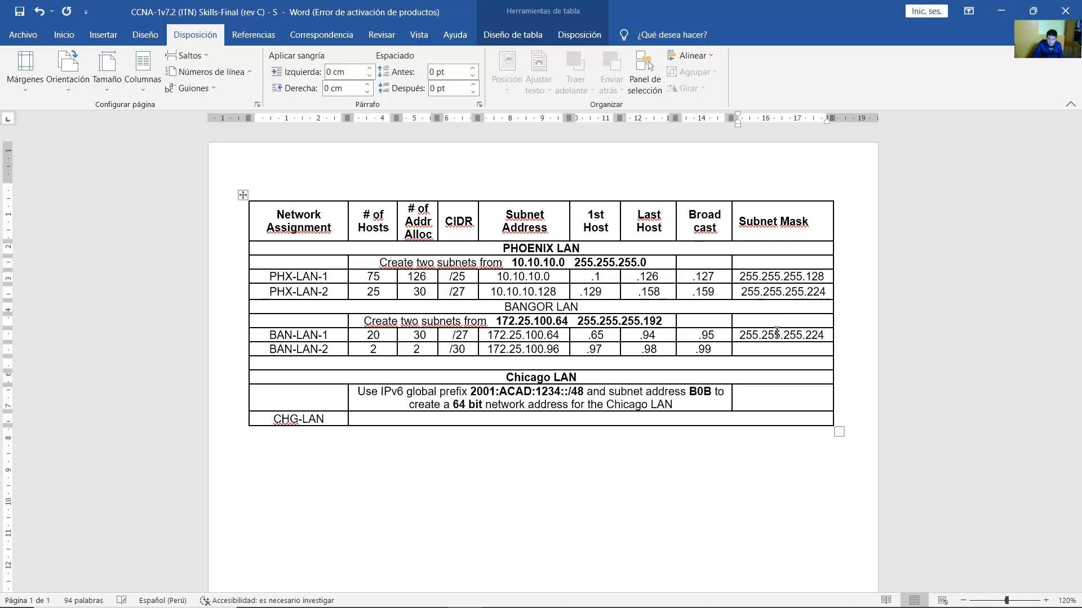
pyautogui.click(783, 350)
pyautogui.write('255.255.255.252')
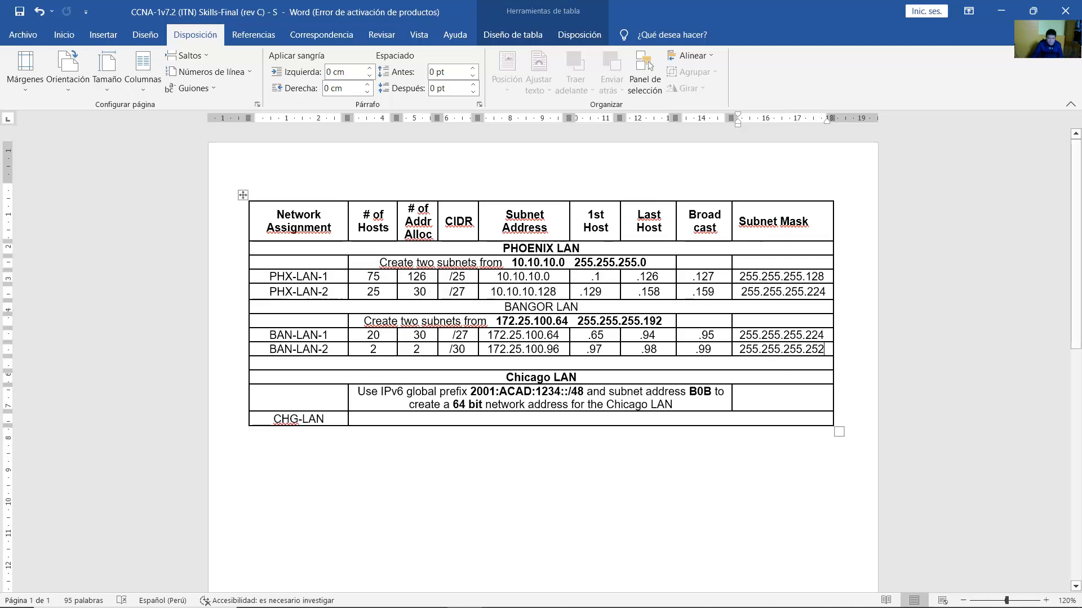
pyautogui.moveTo(429, 592)
pyautogui.click(480, 535)
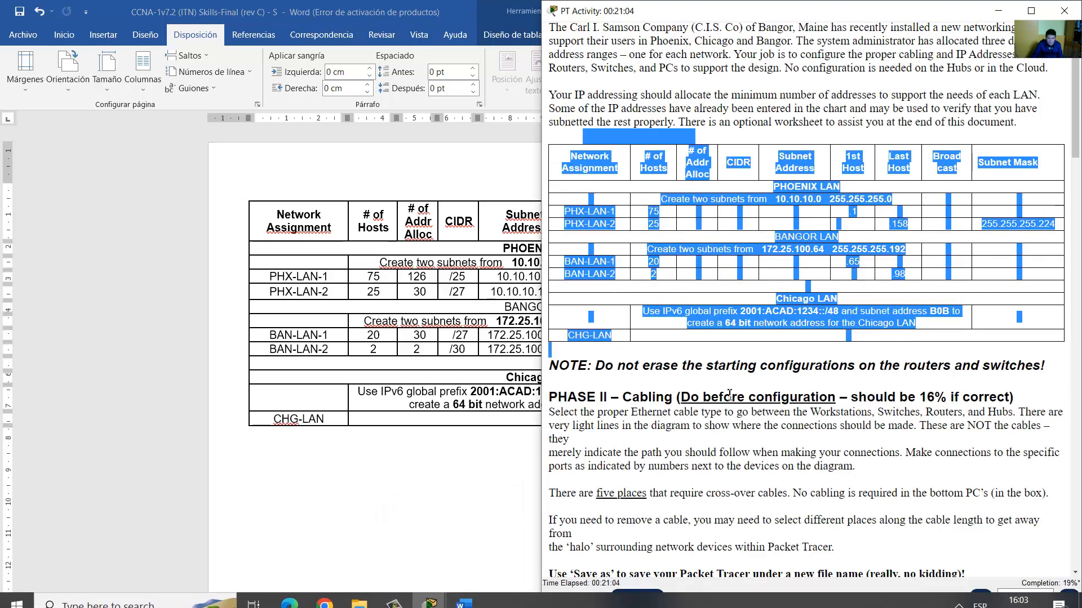
pyautogui.scroll(-2, 780, 411)
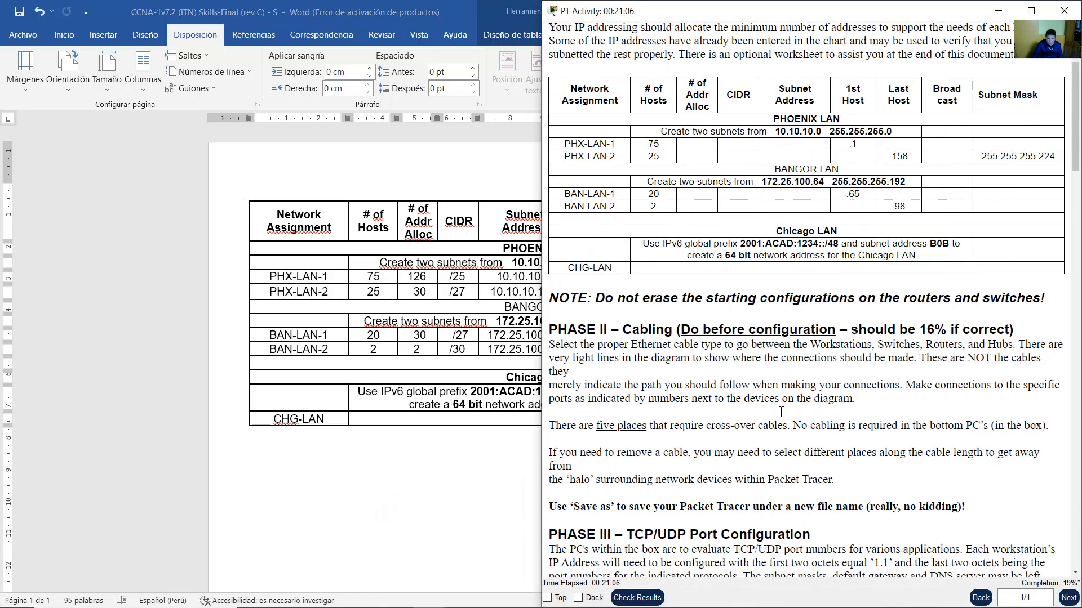
pyautogui.scroll(-5, 780, 411)
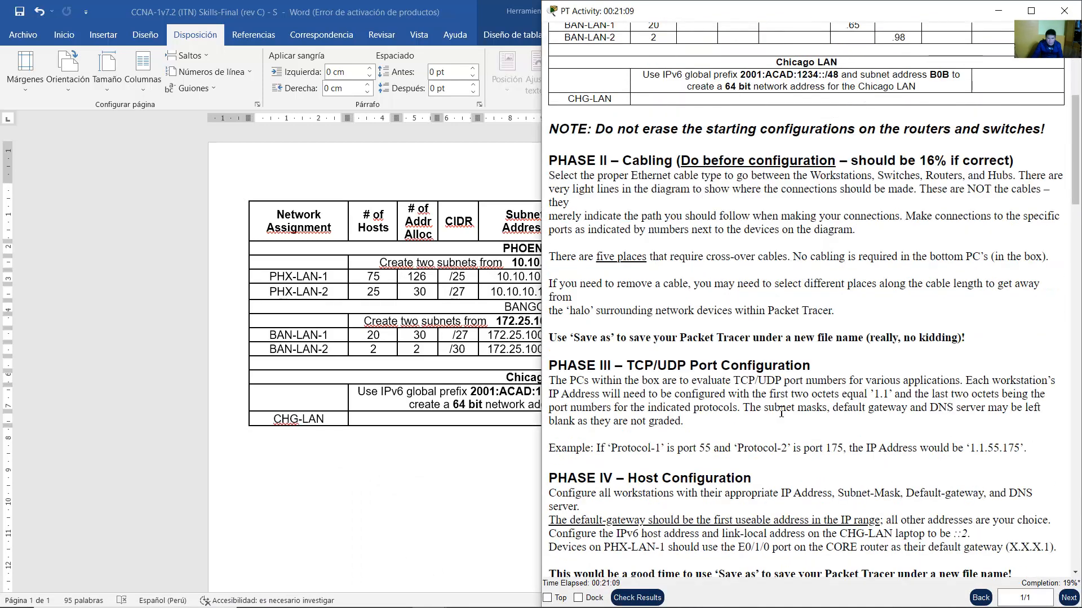
pyautogui.scroll(-2, 781, 413)
pyautogui.scroll(-5, 743, 410)
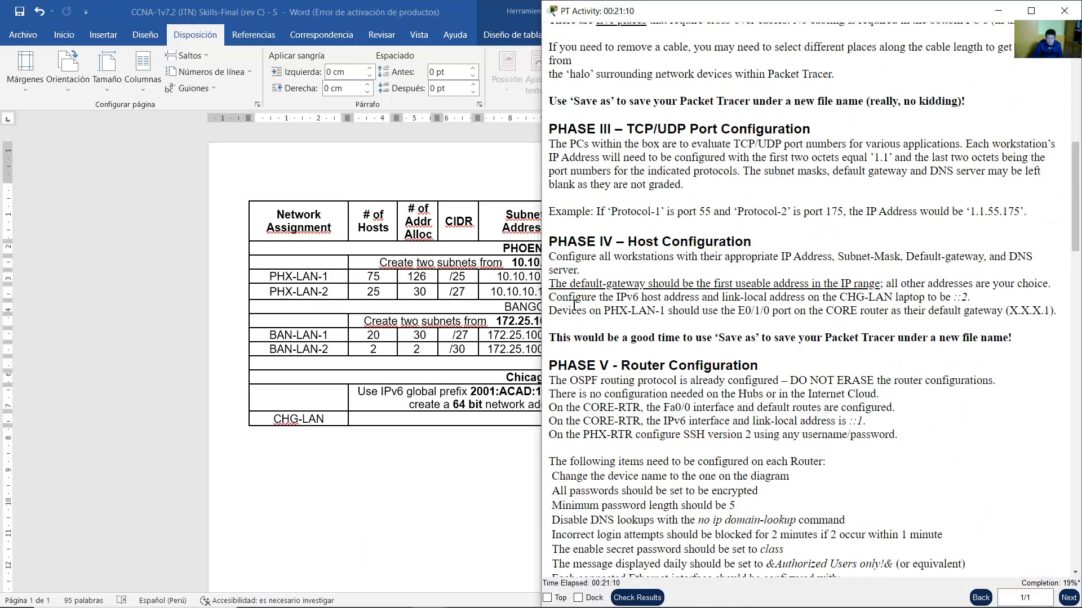
pyautogui.moveTo(557, 299); pyautogui.dragTo(972, 298)
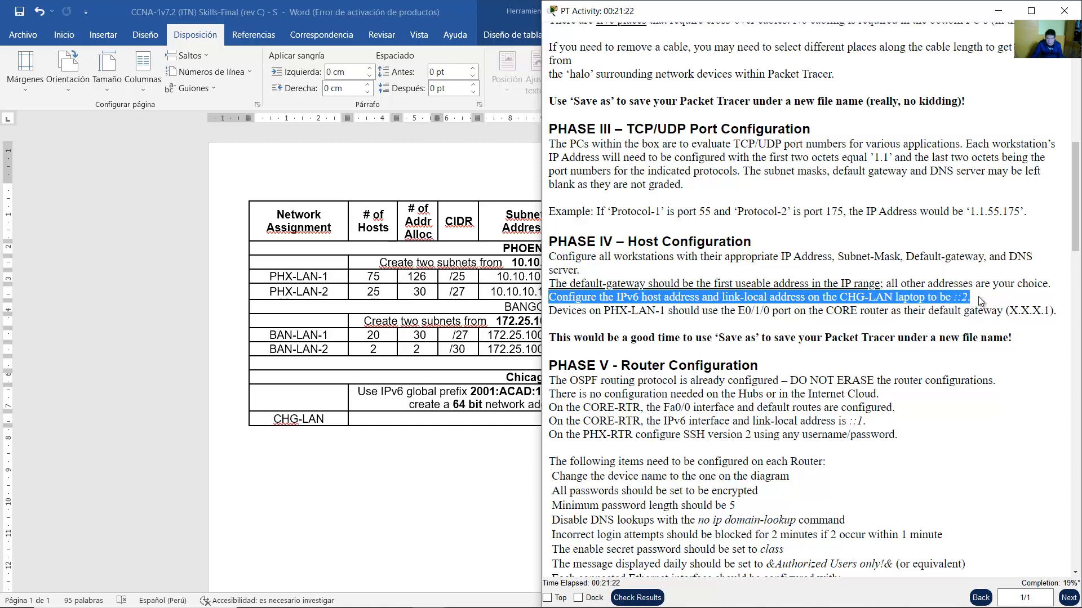
pyautogui.click(973, 301)
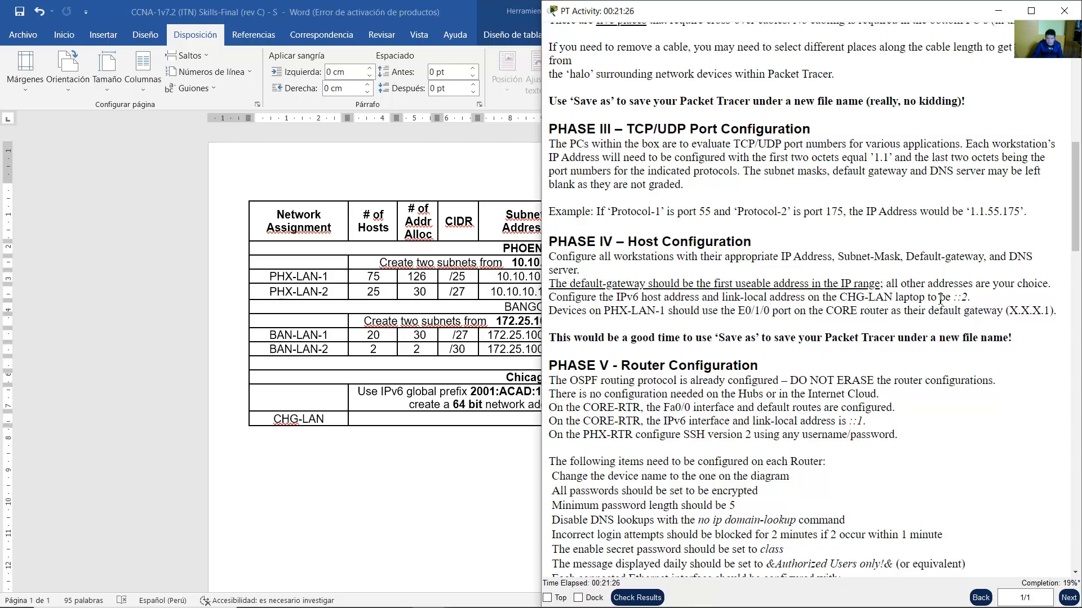
pyautogui.click(485, 446)
pyautogui.moveTo(756, 418); pyautogui.dragTo(588, 377)
pyautogui.click(465, 395)
pyautogui.click(435, 402)
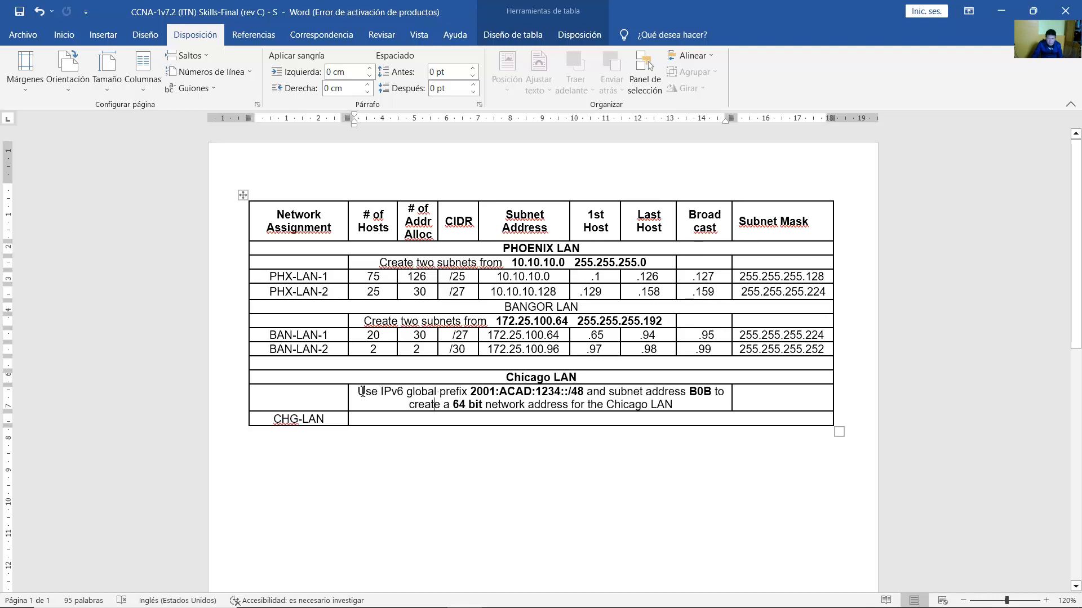
# Enter 2001:acad:1234:b0b::/64 as the CHG-LAN network address.
pyautogui.moveTo(361, 391); pyautogui.dragTo(699, 392)
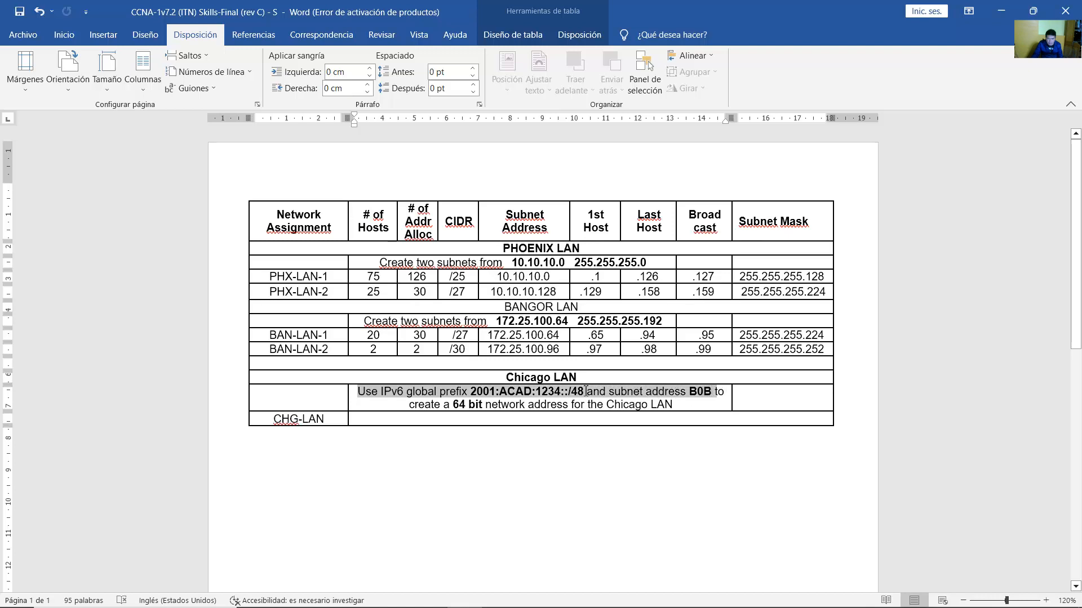
pyautogui.moveTo(586, 391); pyautogui.dragTo(652, 405)
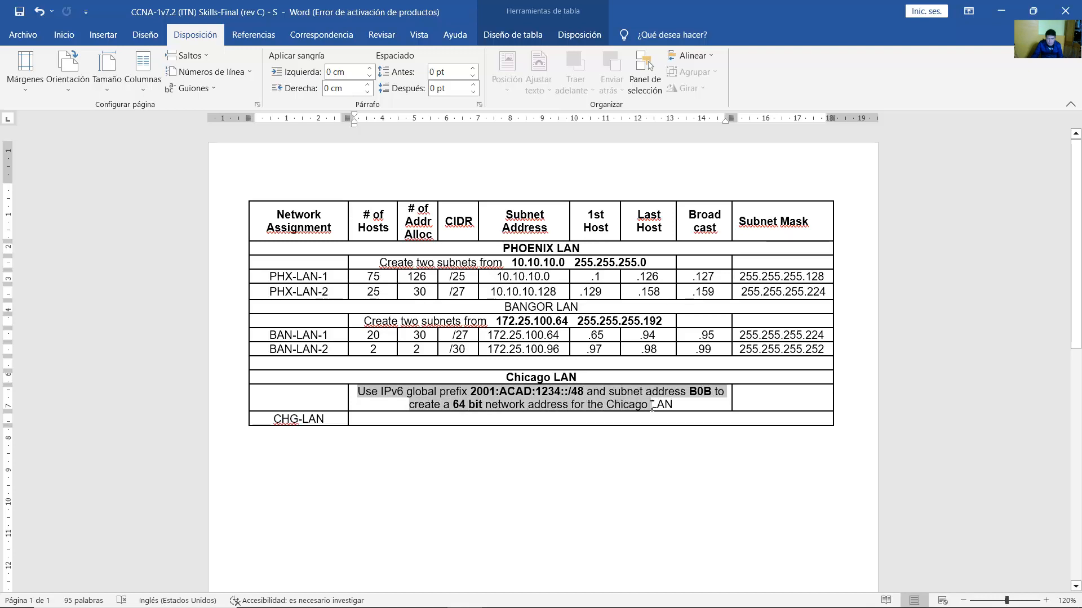
pyautogui.click(590, 419)
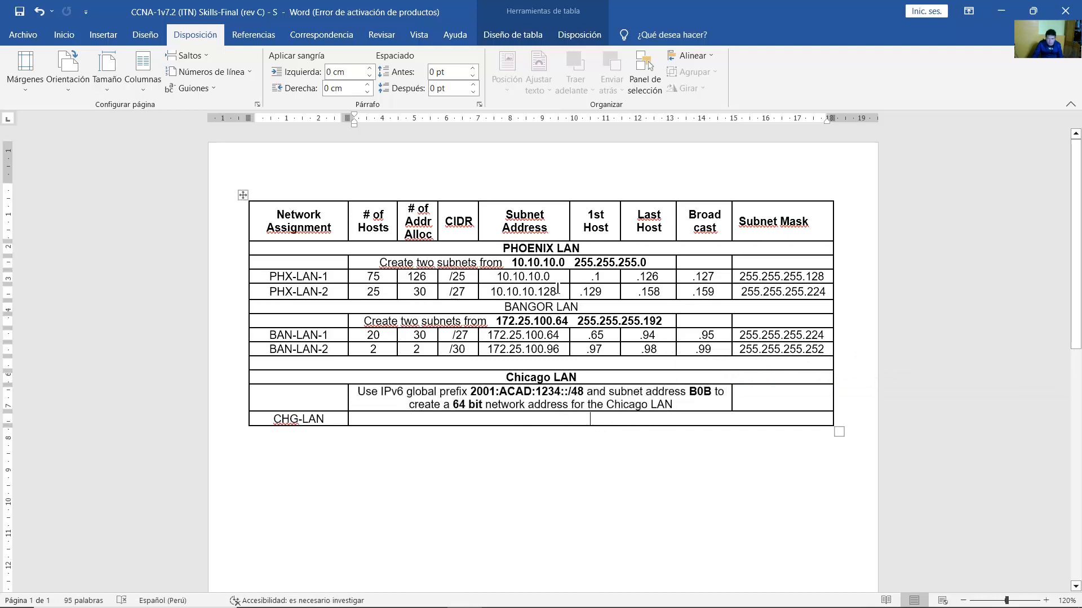
pyautogui.write('2001')
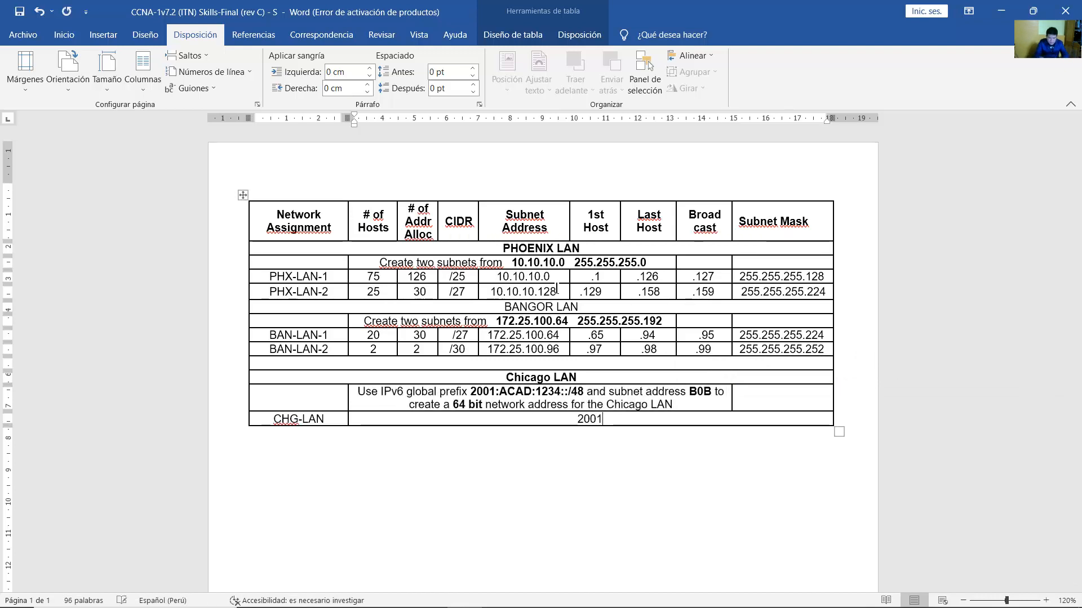
pyautogui.write(':acad:1')
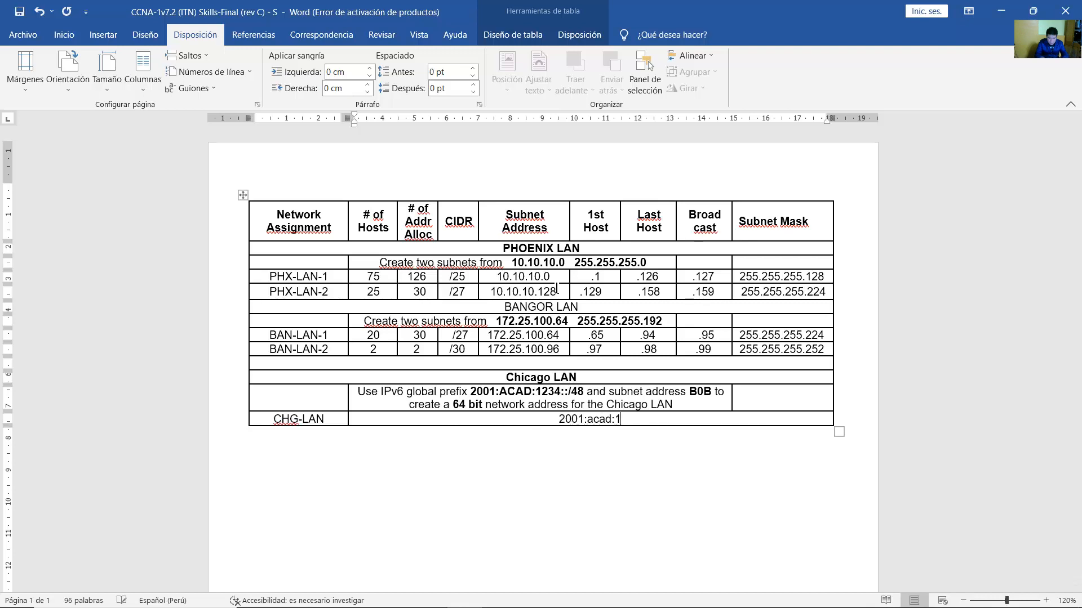
pyautogui.write('234:')
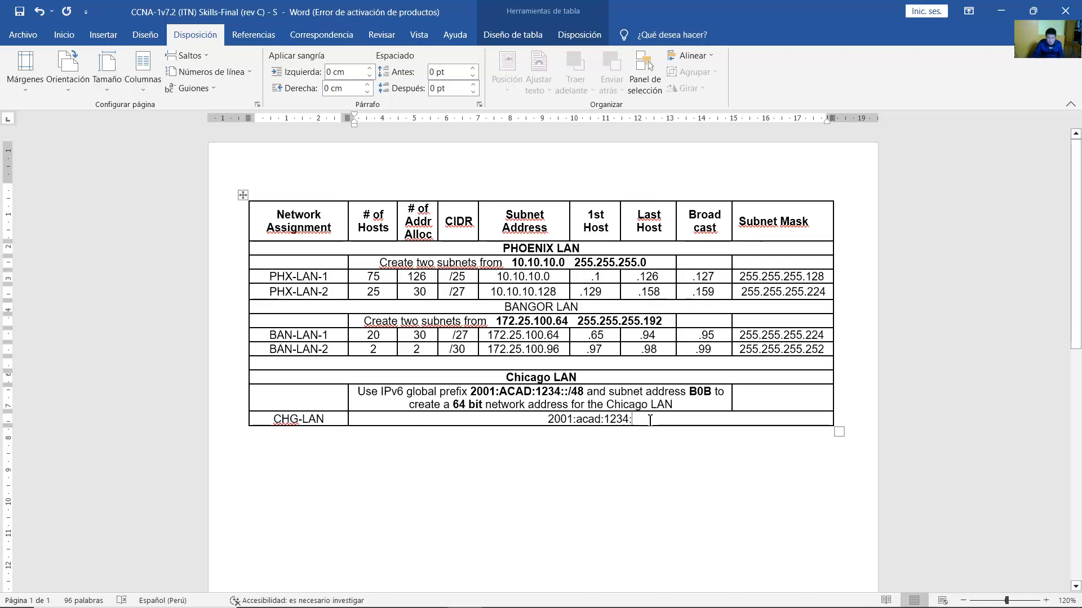
pyautogui.write('b0b')
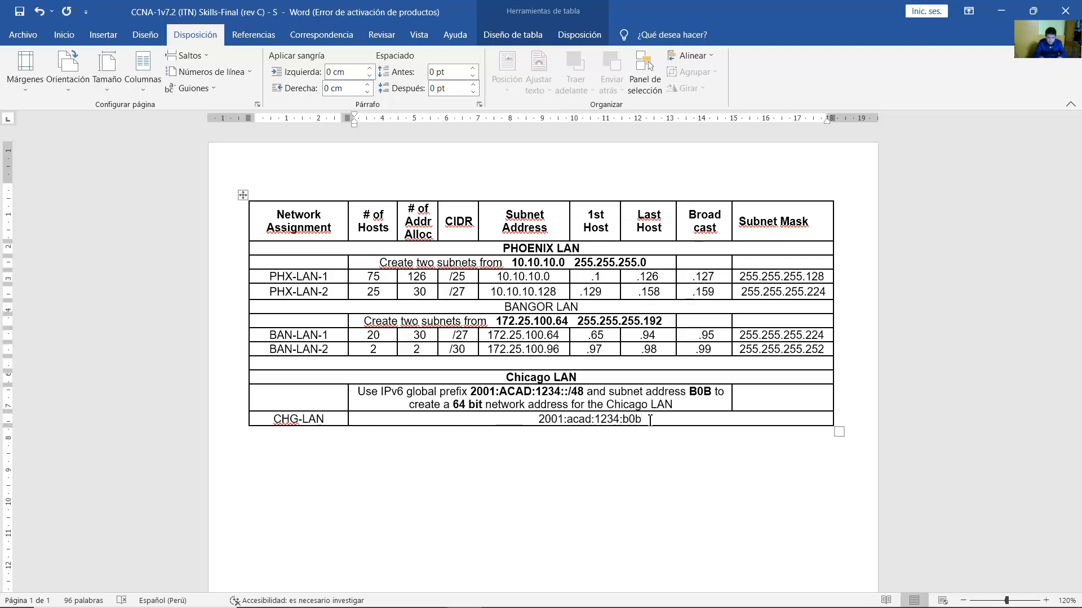
pyautogui.write('::/64')
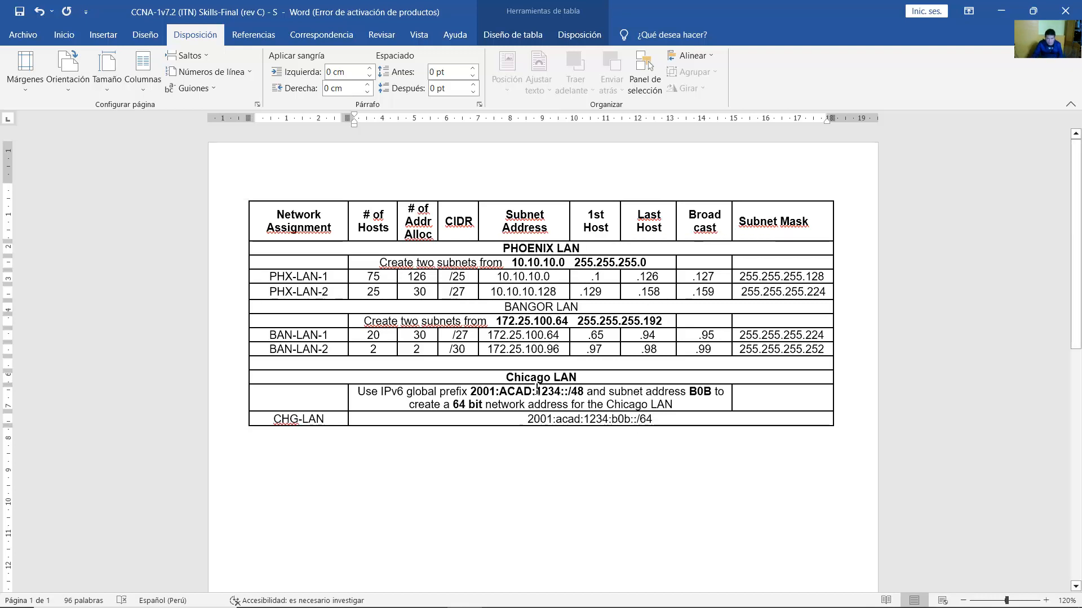
pyautogui.moveTo(471, 391); pyautogui.dragTo(639, 419)
pyautogui.doubleClick(577, 391)
pyautogui.doubleClick(646, 419)
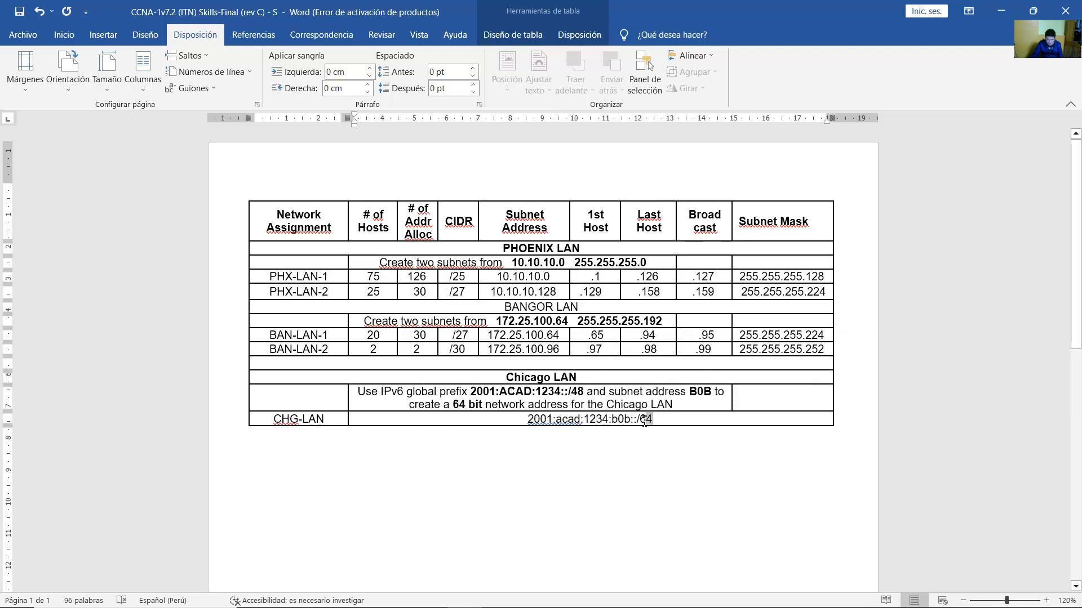
pyautogui.click(650, 423)
# Save the subnet table document and bring the PT Activity instructions to the front.
pyautogui.hotkey('ctrl', 's')
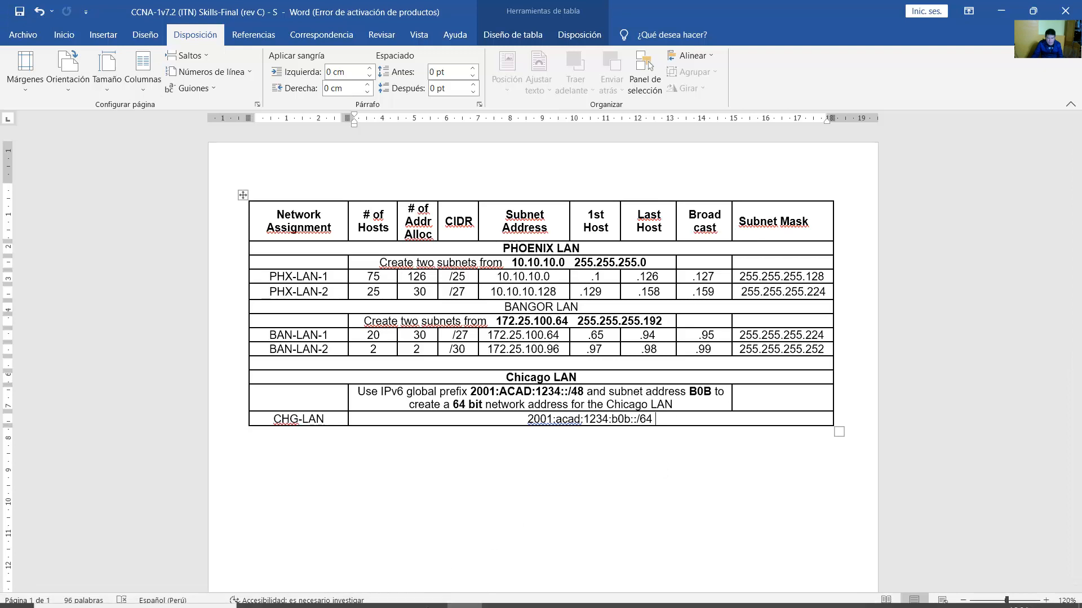
pyautogui.moveTo(434, 589)
pyautogui.click(472, 532)
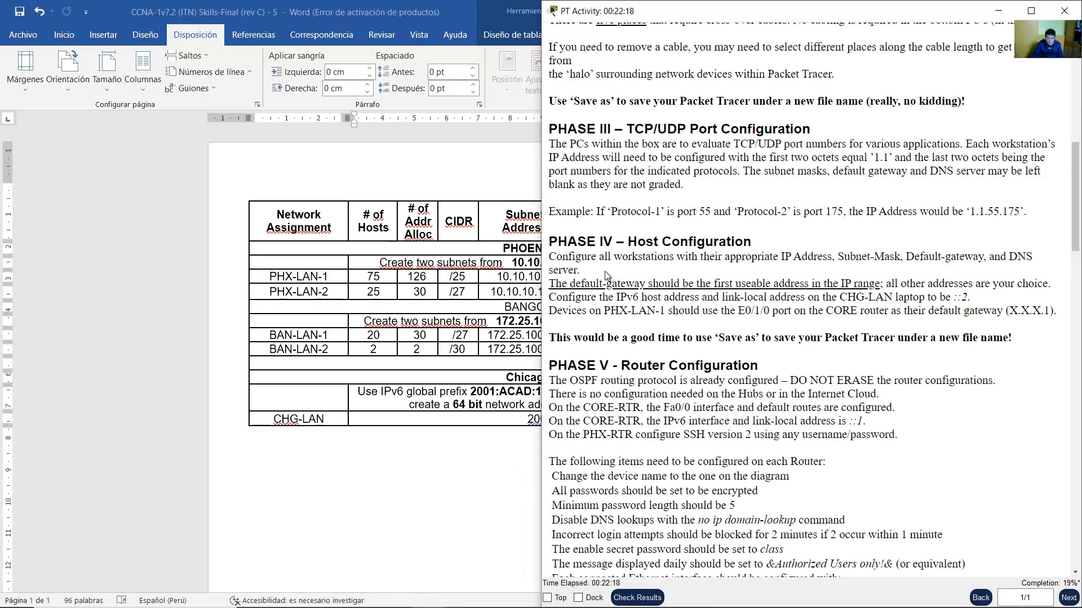
# Go over Phase IV's workstation-configuration, default-gateway and free-choice address rules, then bring Word forward.
pyautogui.moveTo(563, 256); pyautogui.dragTo(1024, 255)
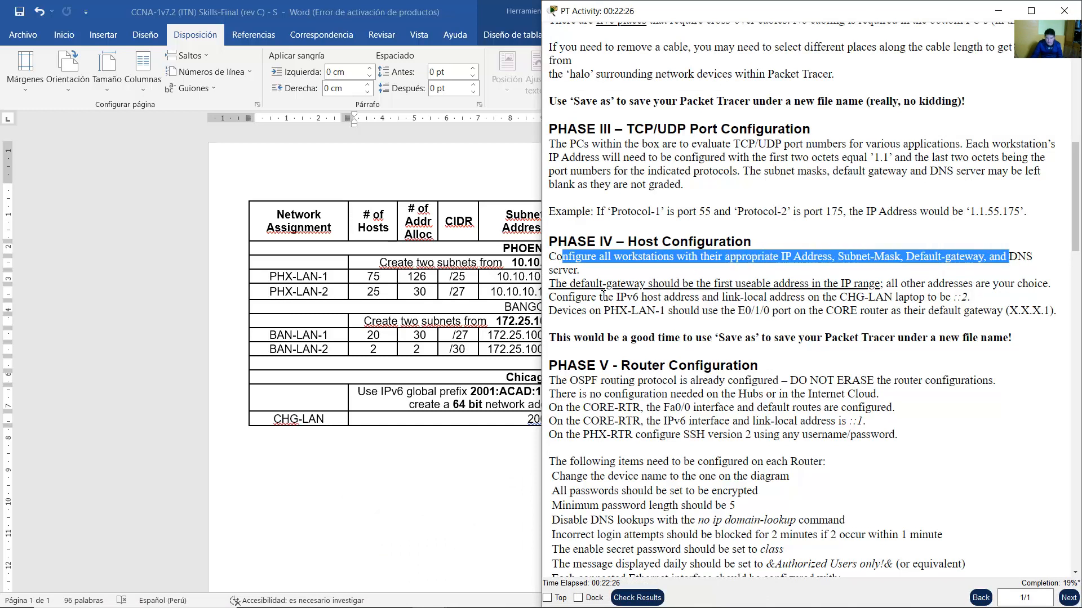
pyautogui.moveTo(574, 285); pyautogui.dragTo(866, 281)
pyautogui.click(847, 283)
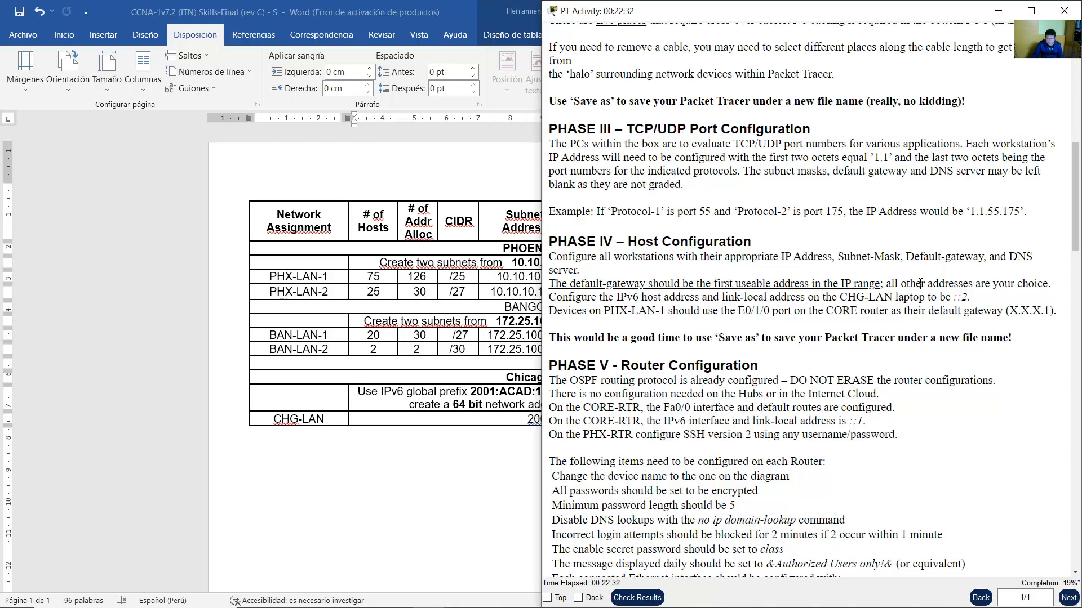
pyautogui.moveTo(916, 284); pyautogui.dragTo(1032, 287)
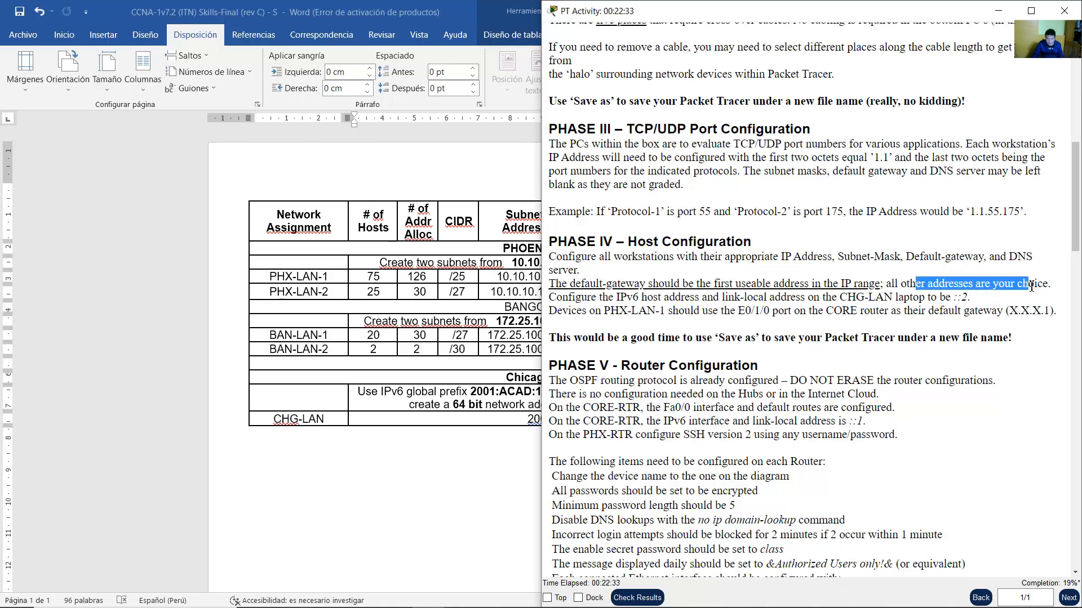
pyautogui.click(324, 454)
# Open PHX-PC-1A from the topology and go to its IP Configuration settings.
pyautogui.moveTo(429, 595)
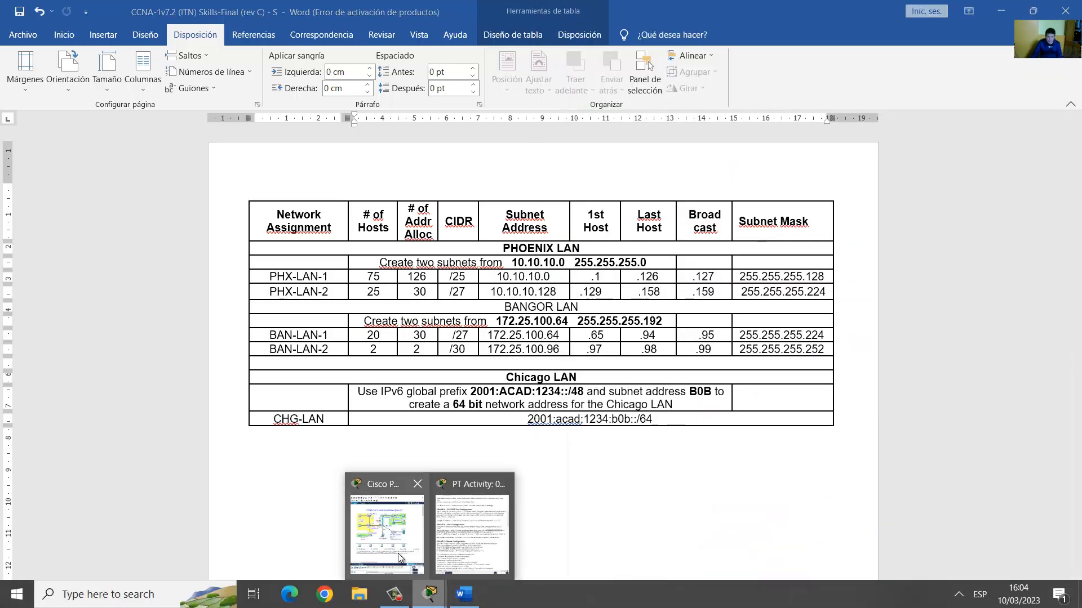
pyautogui.click(398, 553)
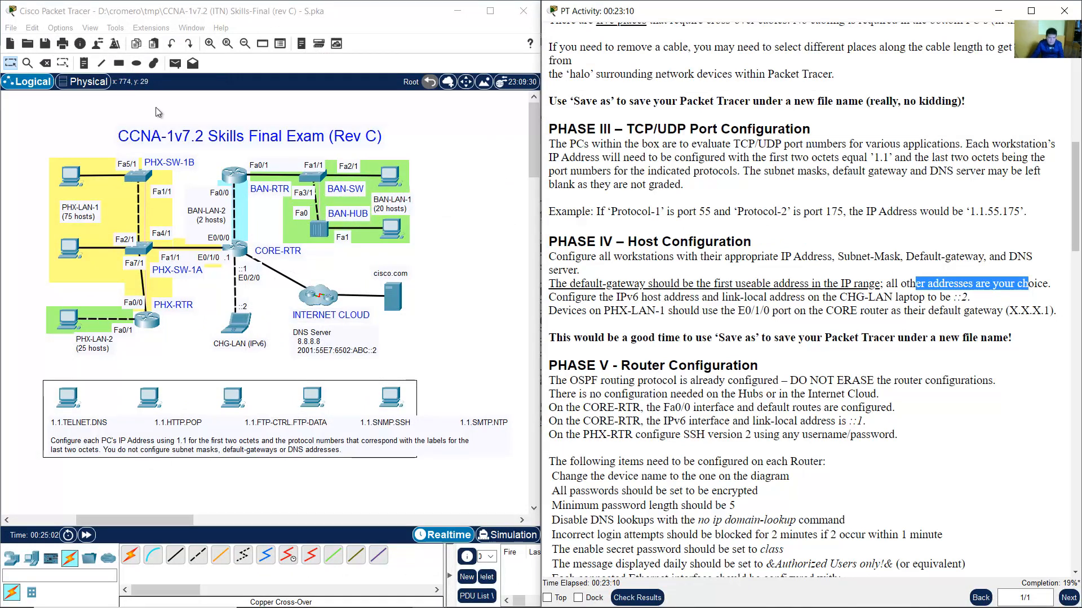
pyautogui.moveTo(62, 134); pyautogui.dragTo(72, 189)
pyautogui.click(7, 177)
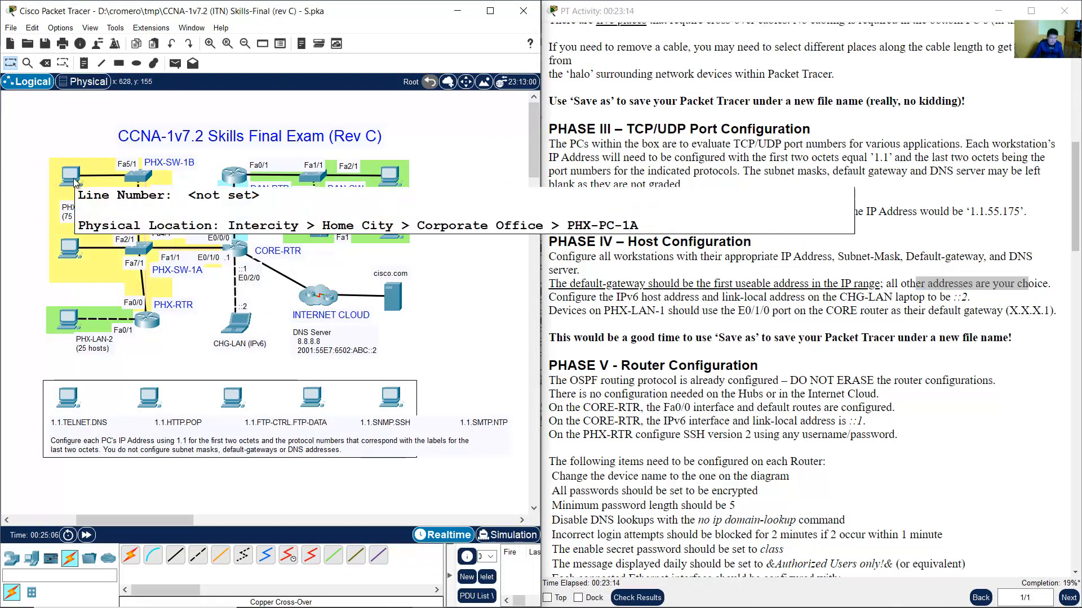
pyautogui.click(75, 182)
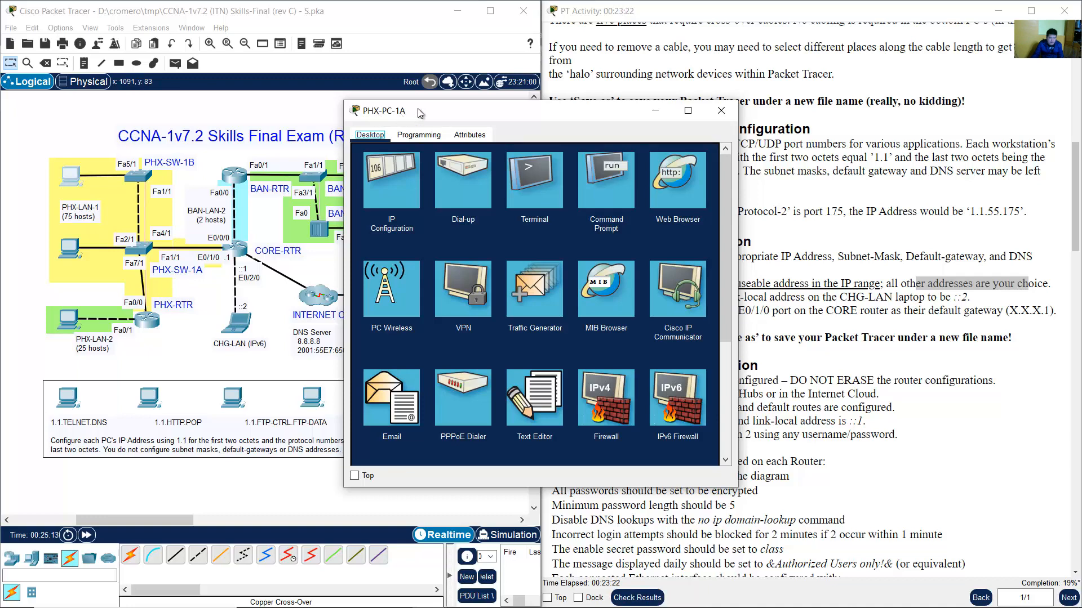
pyautogui.moveTo(387, 118); pyautogui.dragTo(272, 120)
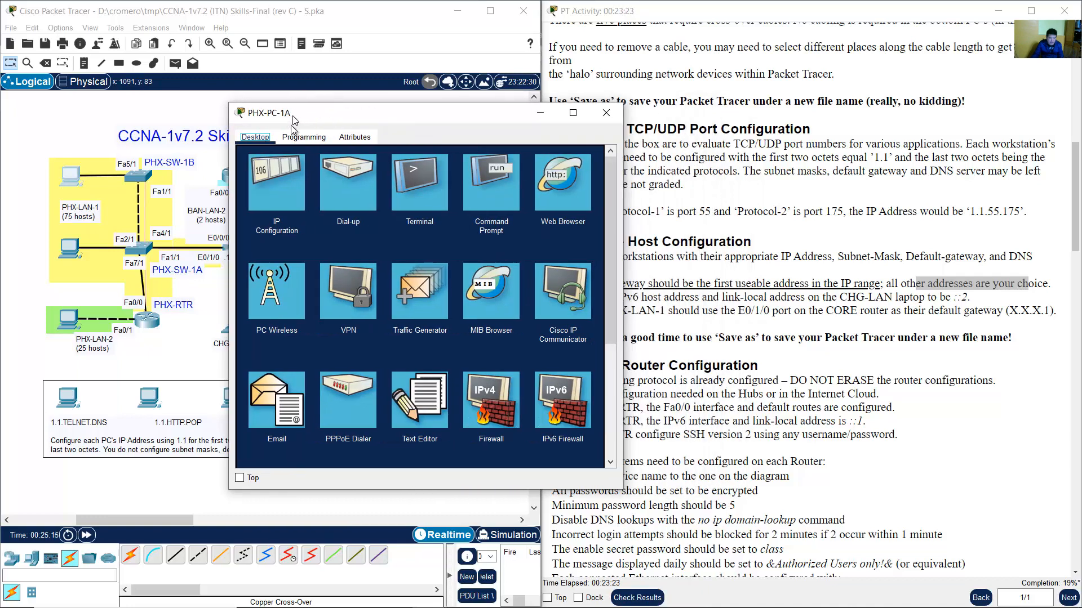
pyautogui.click(275, 191)
# Place the PHX-PC-1A window on the left and dock the Word subnet table on the right half.
pyautogui.moveTo(410, 123); pyautogui.dragTo(289, 127)
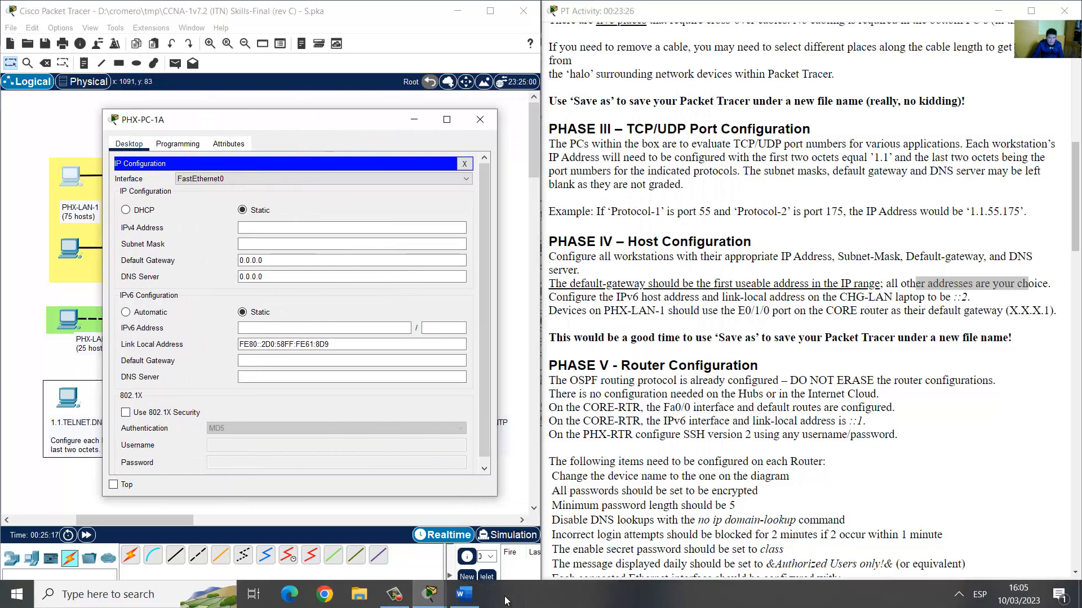
pyautogui.click(463, 600)
pyautogui.moveTo(710, 12); pyautogui.dragTo(1081, 225)
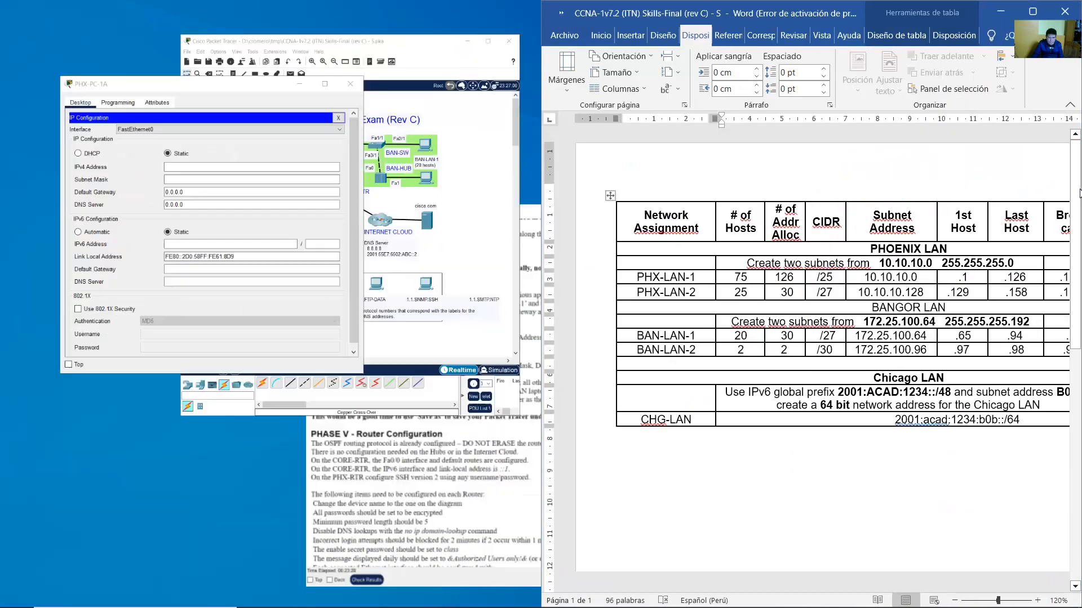
# Zoom the Word subnet table to 100%.
pyautogui.click(1028, 512)
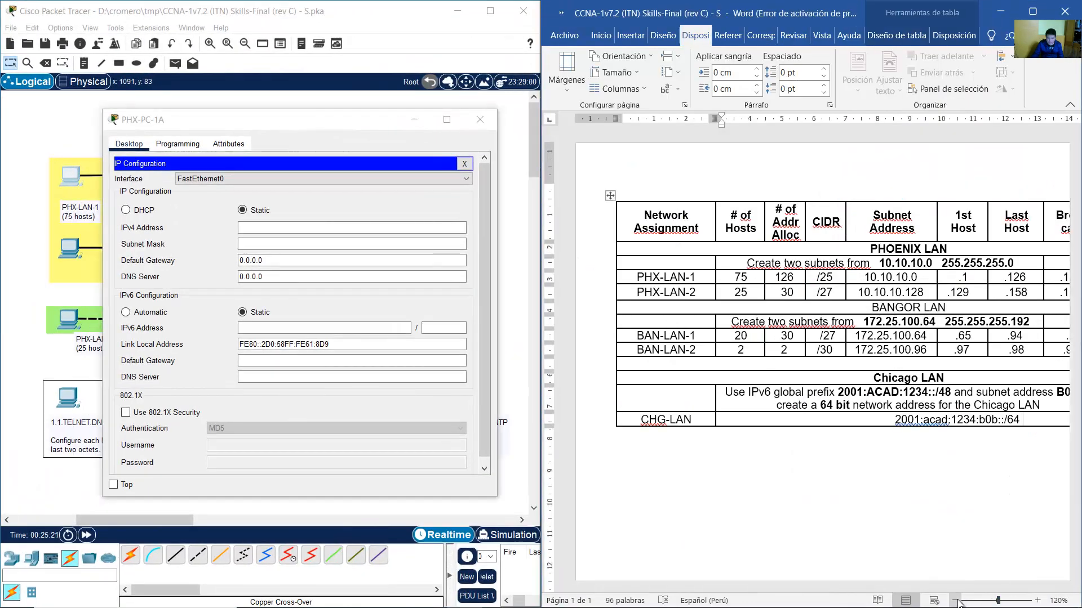
pyautogui.click(957, 601)
pyautogui.click(956, 601)
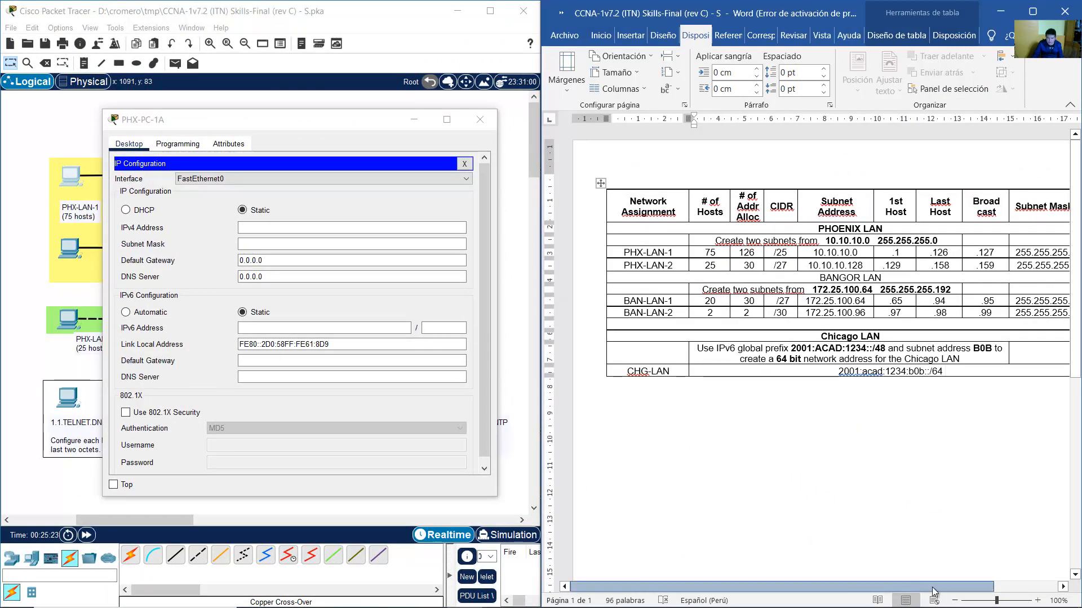
pyautogui.moveTo(915, 587); pyautogui.dragTo(942, 590)
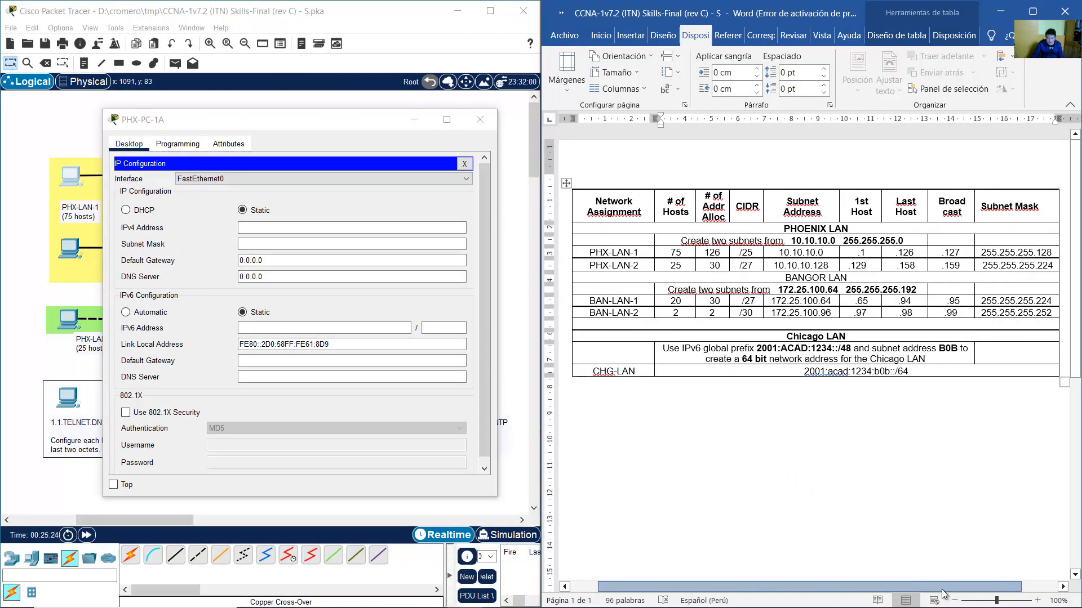
# Check the PHX-LAN-1 row's host range, first host .1 and last host .126.
pyautogui.click(638, 253)
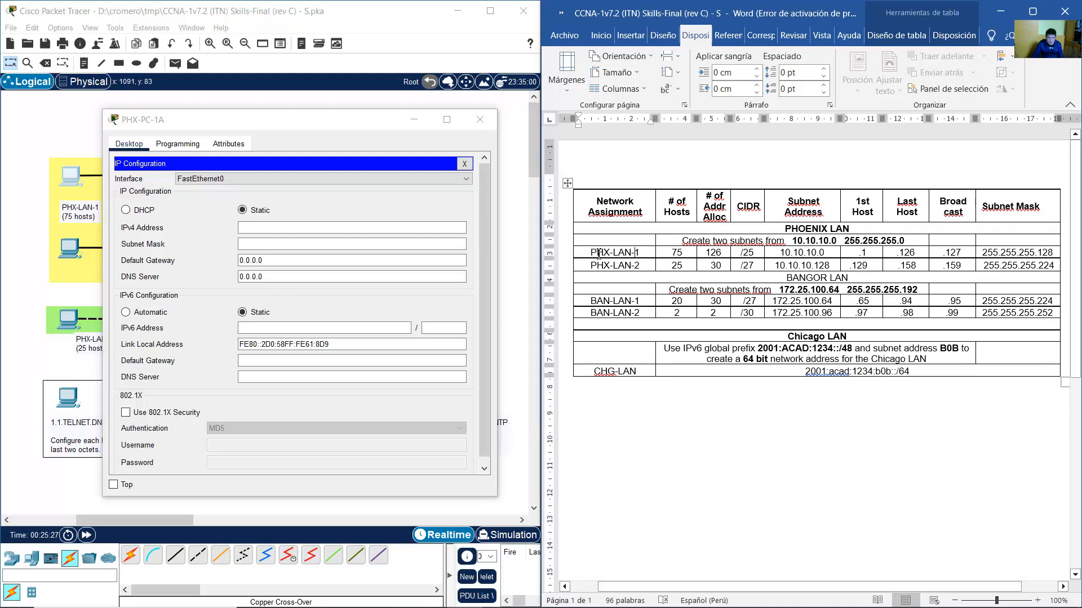
pyautogui.moveTo(599, 253); pyautogui.dragTo(922, 257)
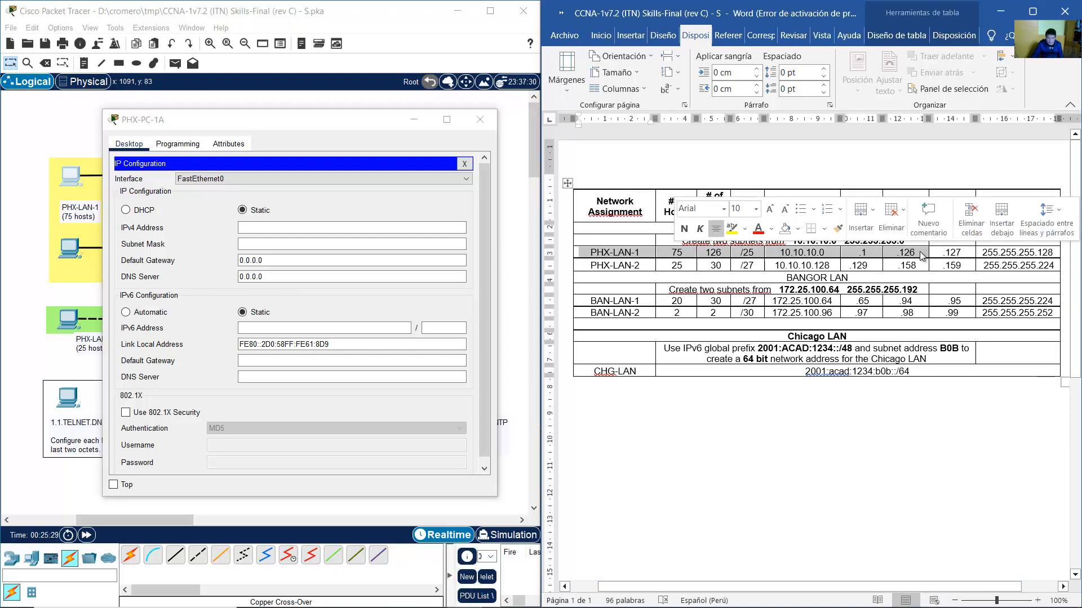
pyautogui.click(915, 253)
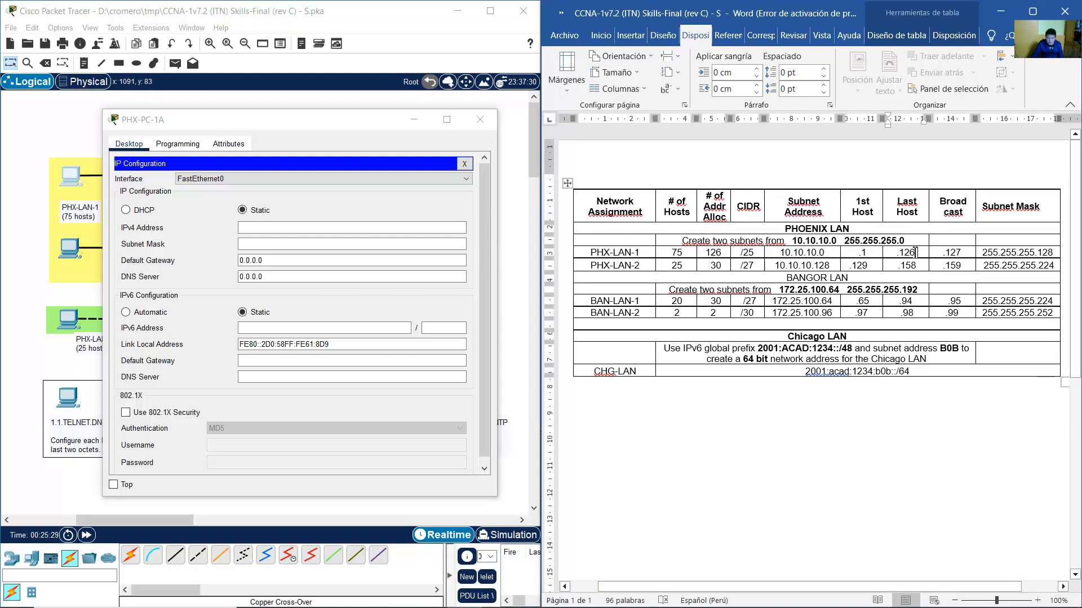
pyautogui.click(864, 253)
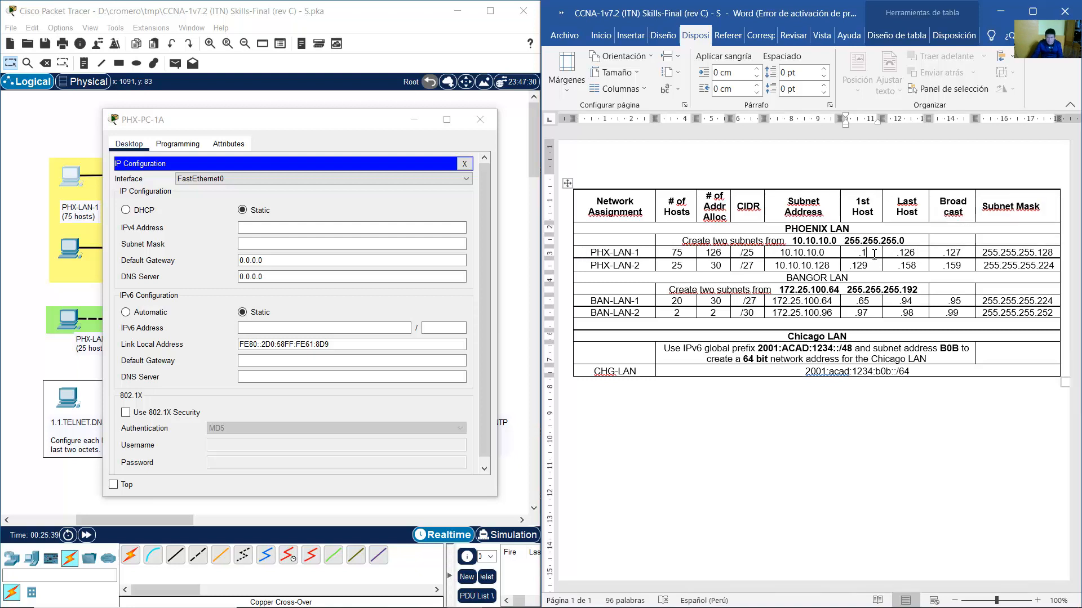
pyautogui.doubleClick(866, 254)
pyautogui.click(886, 253)
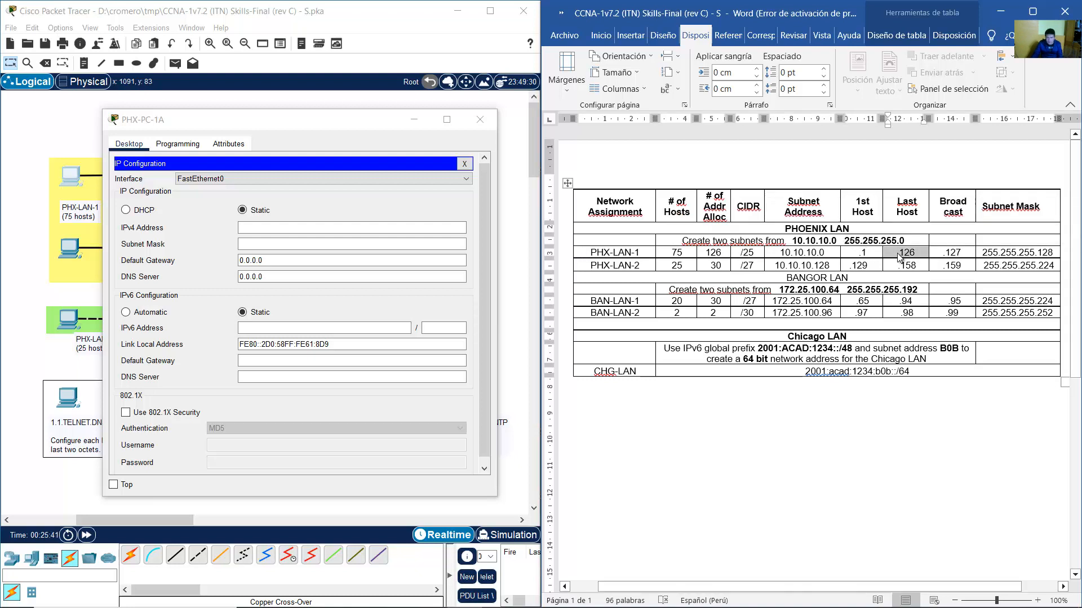
pyautogui.click(897, 254)
pyautogui.keyDown('shift'); pyautogui.click(916, 254); pyautogui.keyUp('shift')
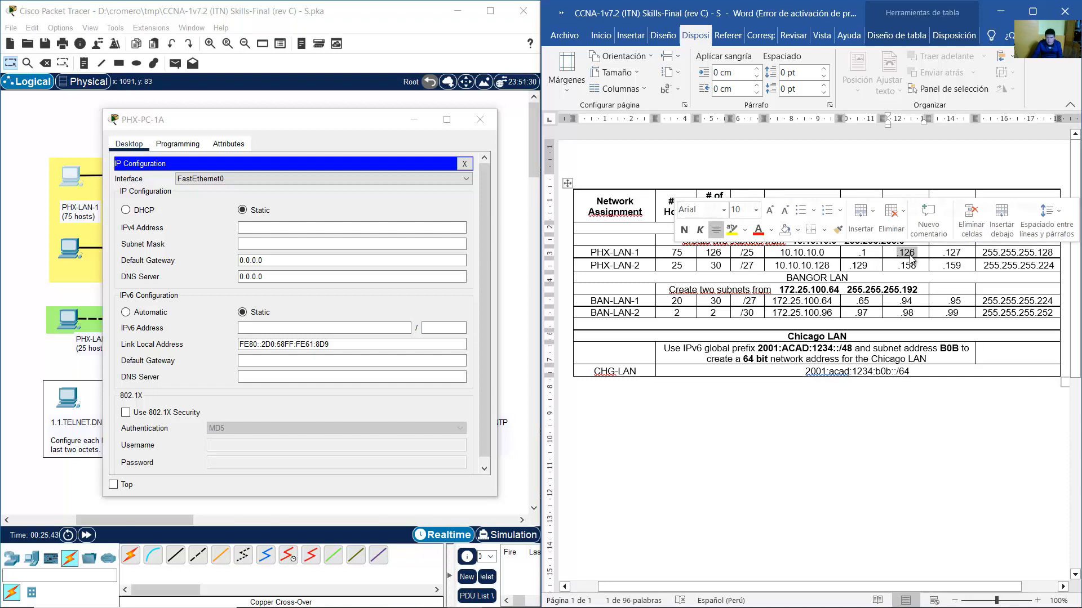
# Give PHX-PC-1A IPv4 10.10.10.10, mask 255.255.255.128, and begin the 10.10.10.1 gateway.
pyautogui.click(377, 230)
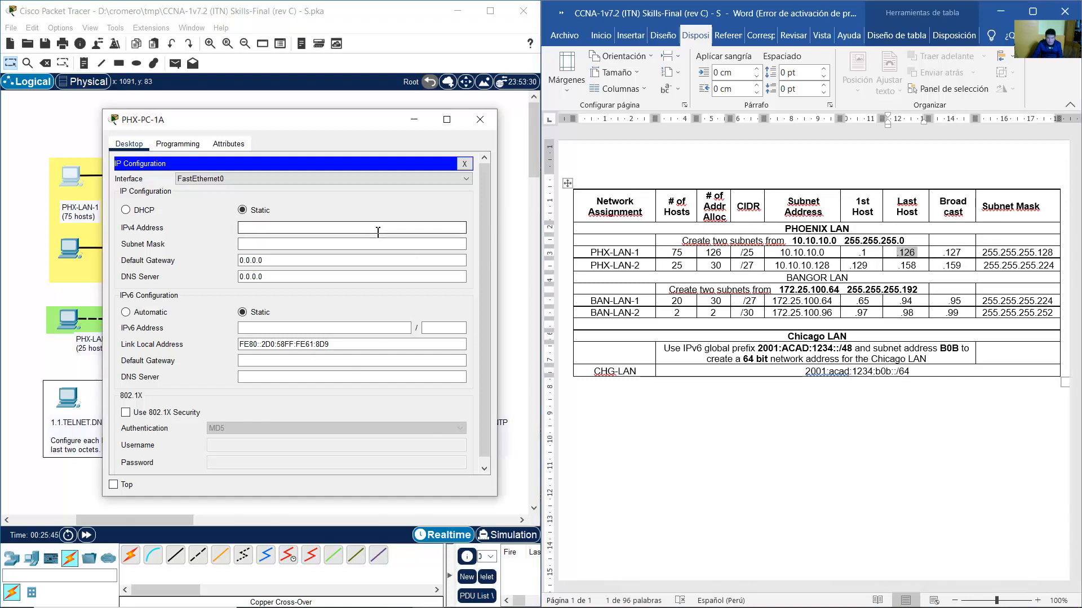
pyautogui.write('10.10.10')
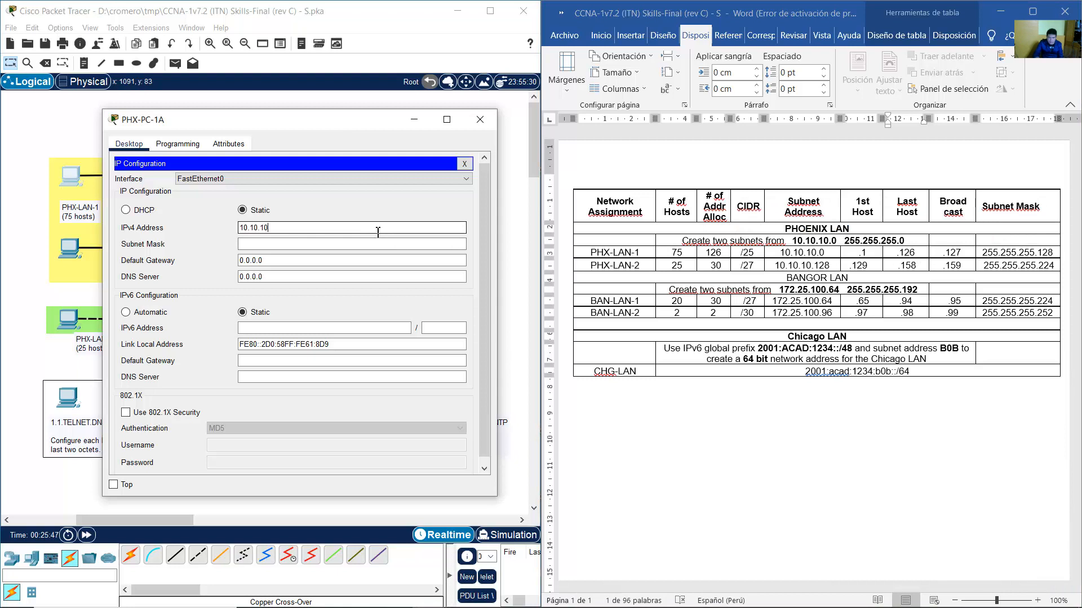
pyautogui.write('.10')
pyautogui.click(345, 246)
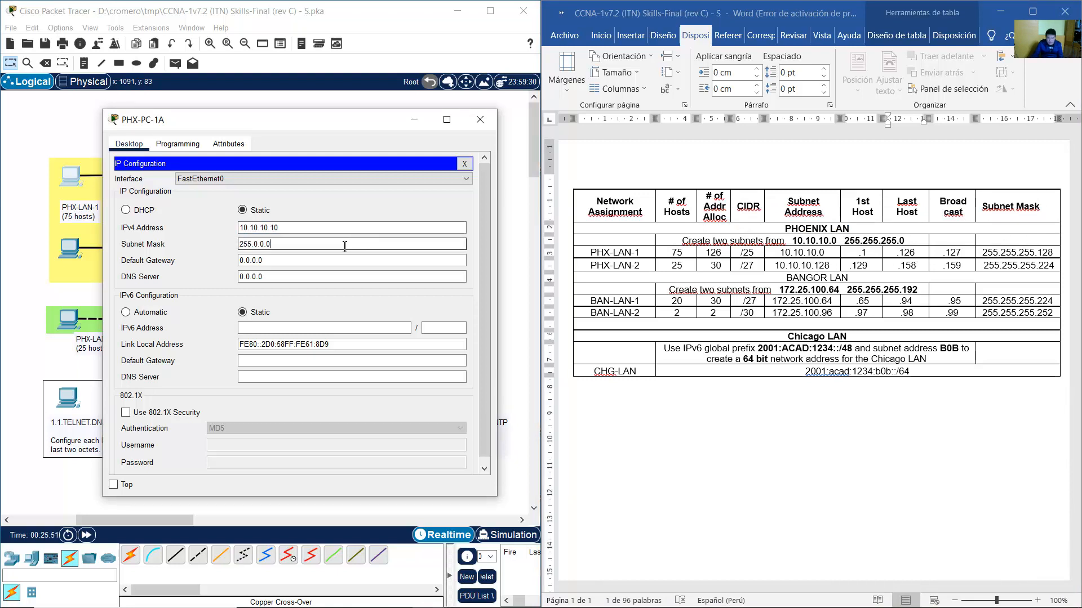
pyautogui.press('BackSpace')
pyautogui.press('BackSpace')
pyautogui.press('BackSpace')
pyautogui.press('BackSpace')
pyautogui.press('BackSpace')
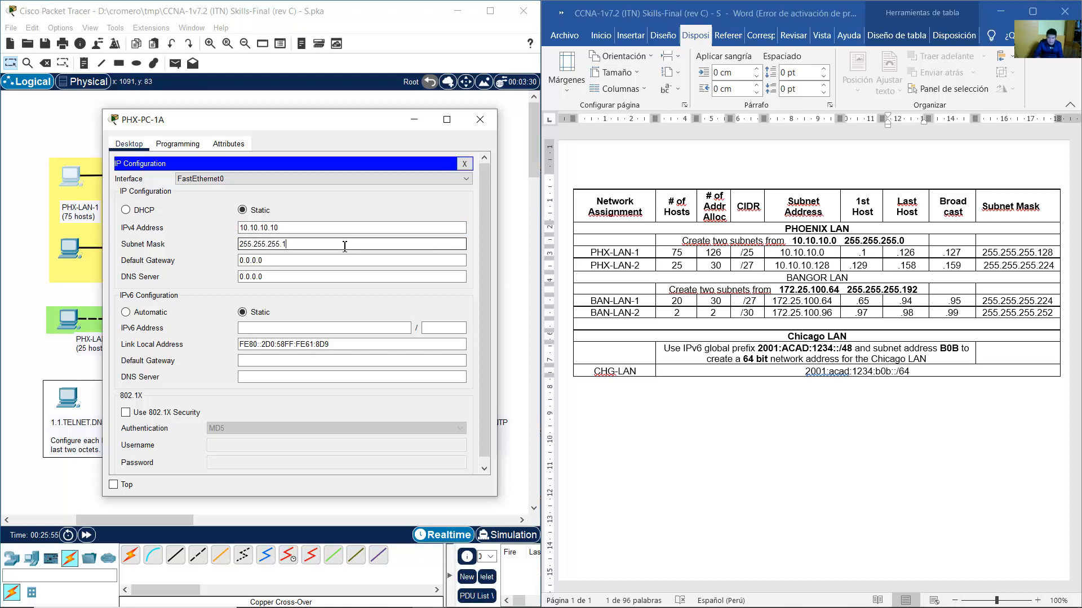
pyautogui.press('Tab')
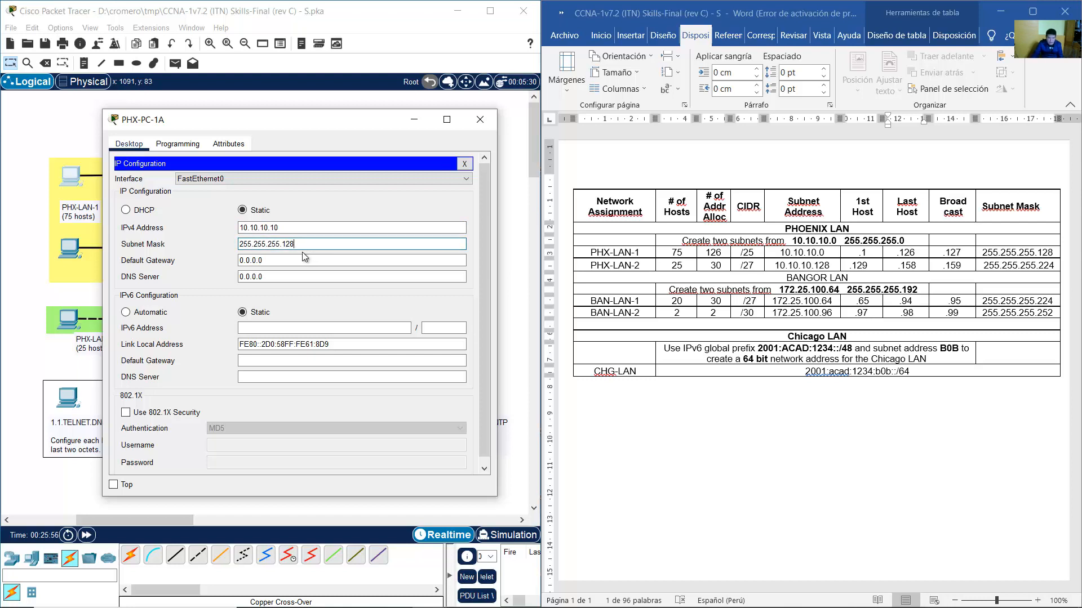
pyautogui.write('1')
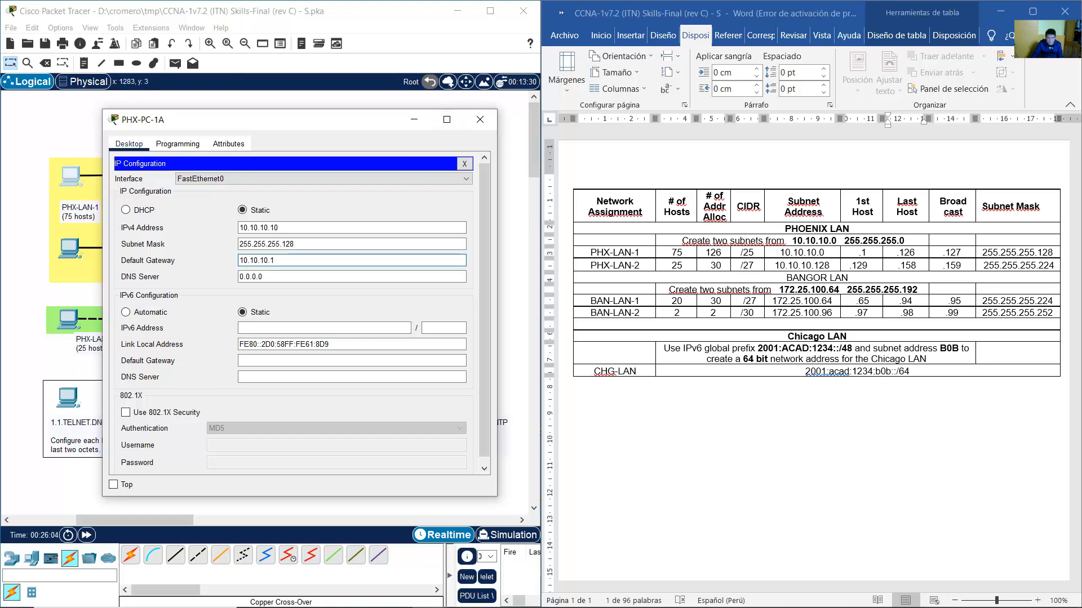
# Replace PHX-PC-1A's DNS server with 8.8.8.8 and close its configuration window.
pyautogui.moveTo(430, 601)
pyautogui.click(426, 558)
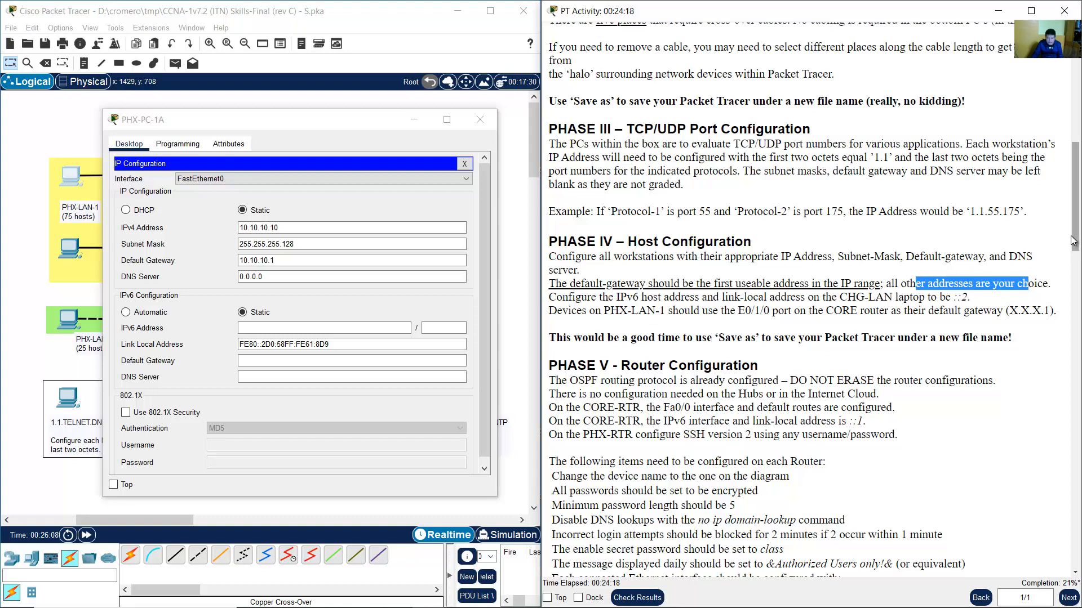
pyautogui.click(377, 32)
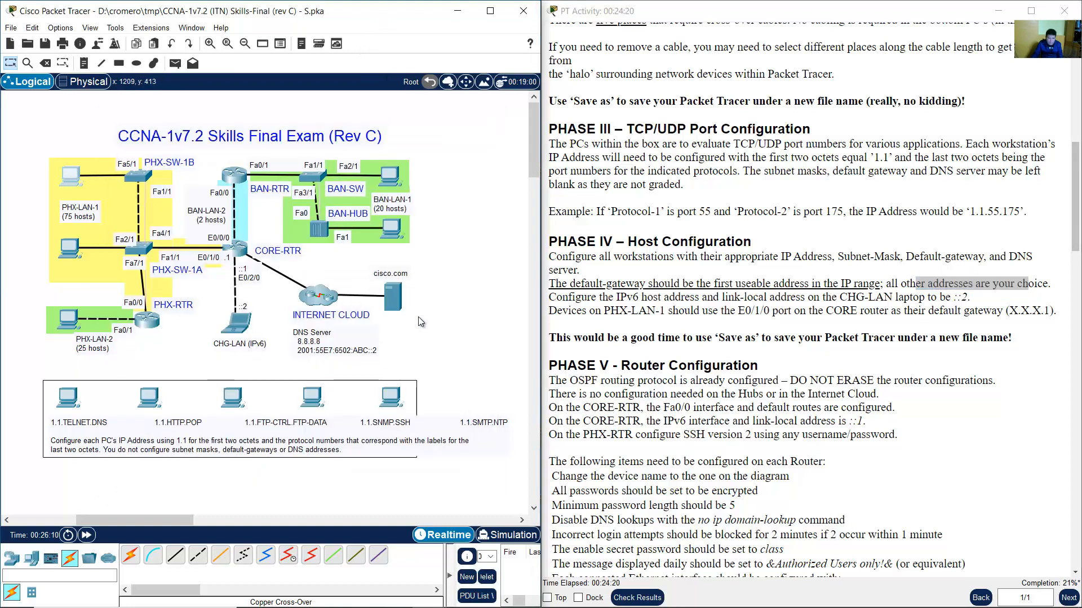
pyautogui.moveTo(338, 348); pyautogui.dragTo(340, 349)
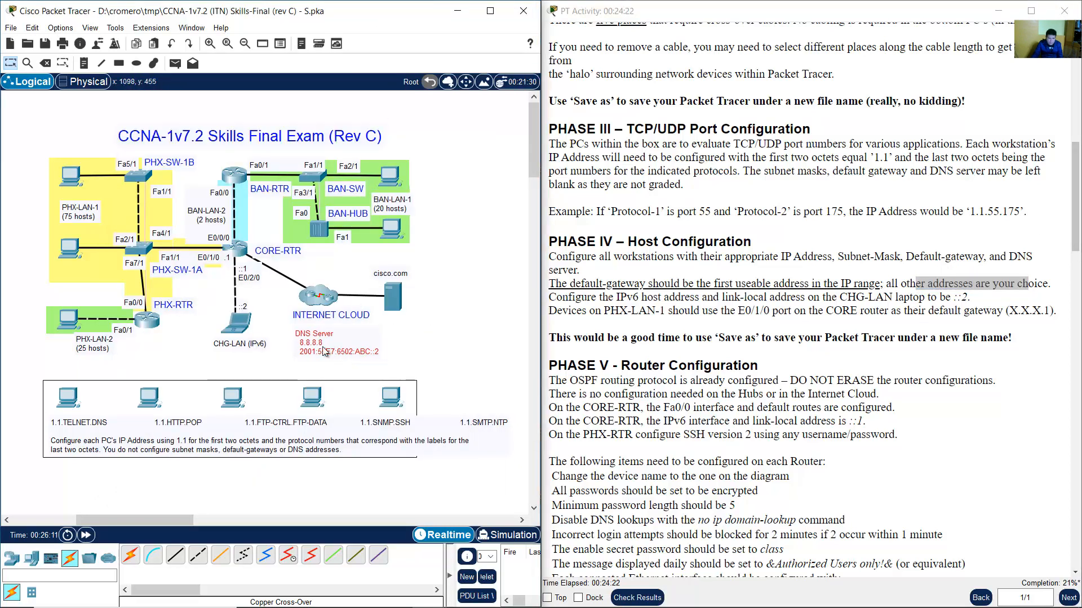
pyautogui.click(76, 179)
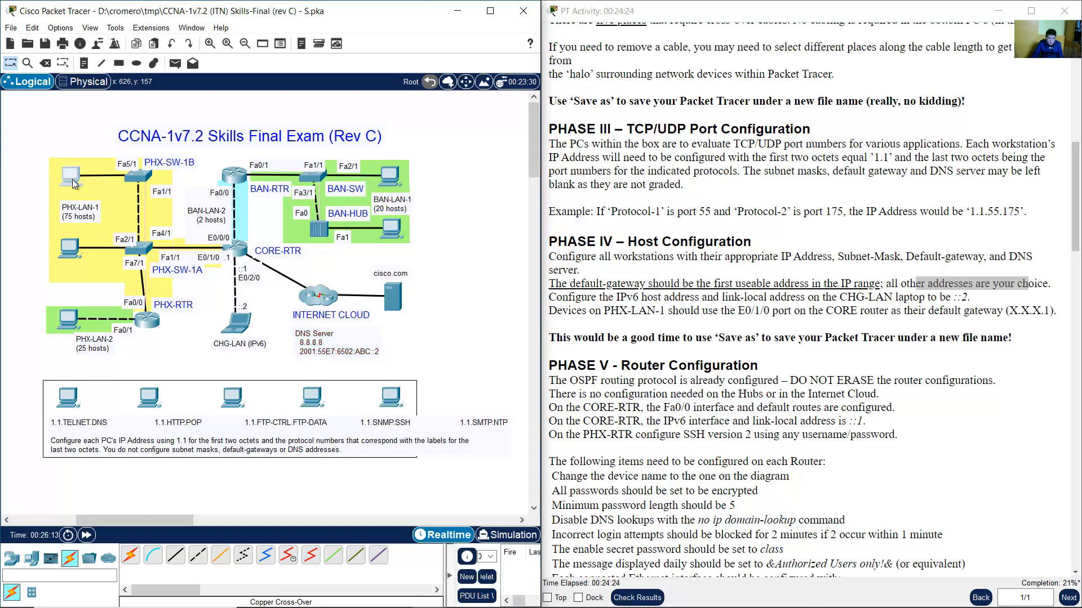
pyautogui.moveTo(287, 278); pyautogui.dragTo(219, 282)
pyautogui.write('8.8.8.8')
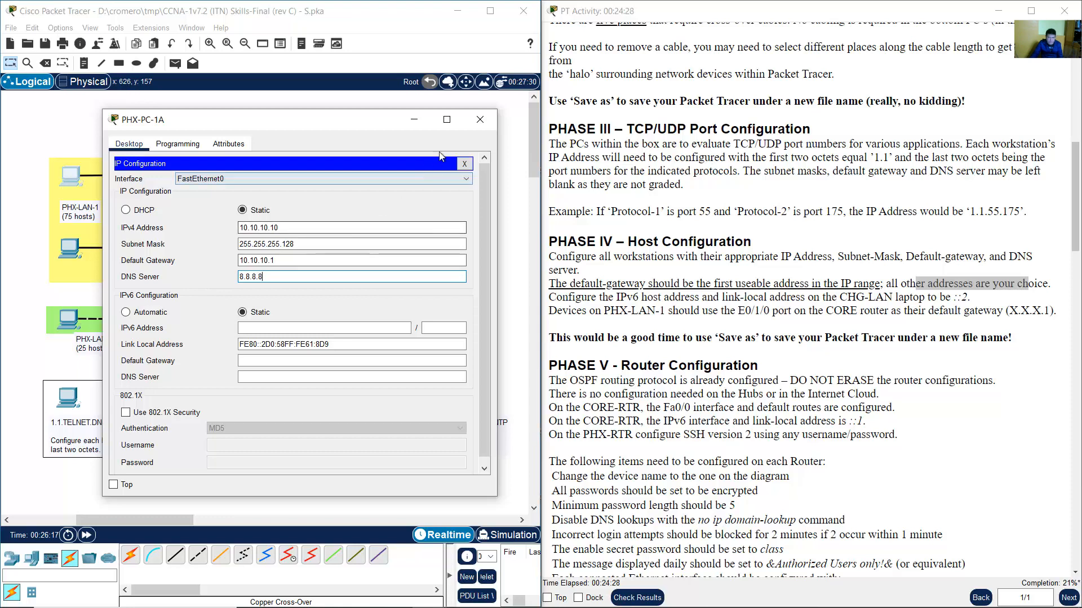
pyautogui.click(479, 121)
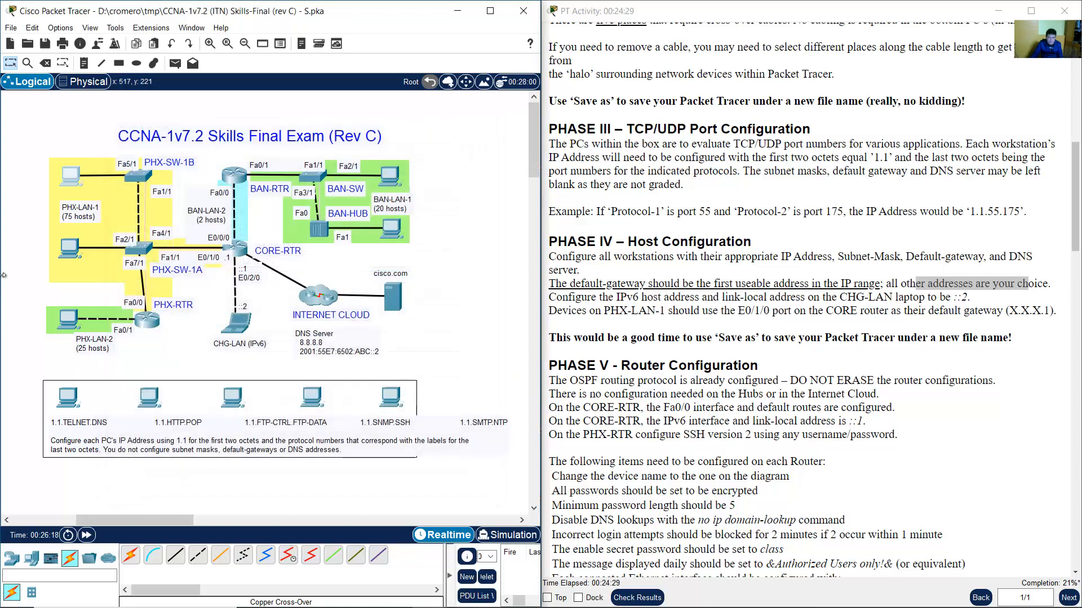
# Open PHX-PC-1B's IP configuration and check the PHX-LAN-1 row in the subnet table.
pyautogui.click(72, 252)
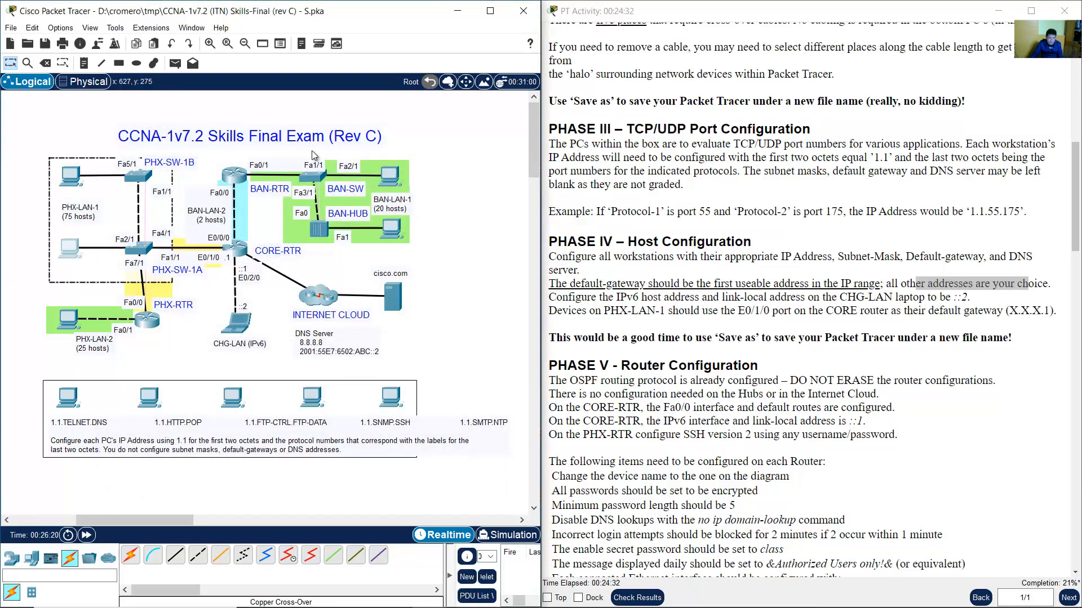
pyautogui.click(394, 181)
pyautogui.moveTo(492, 110); pyautogui.dragTo(369, 116)
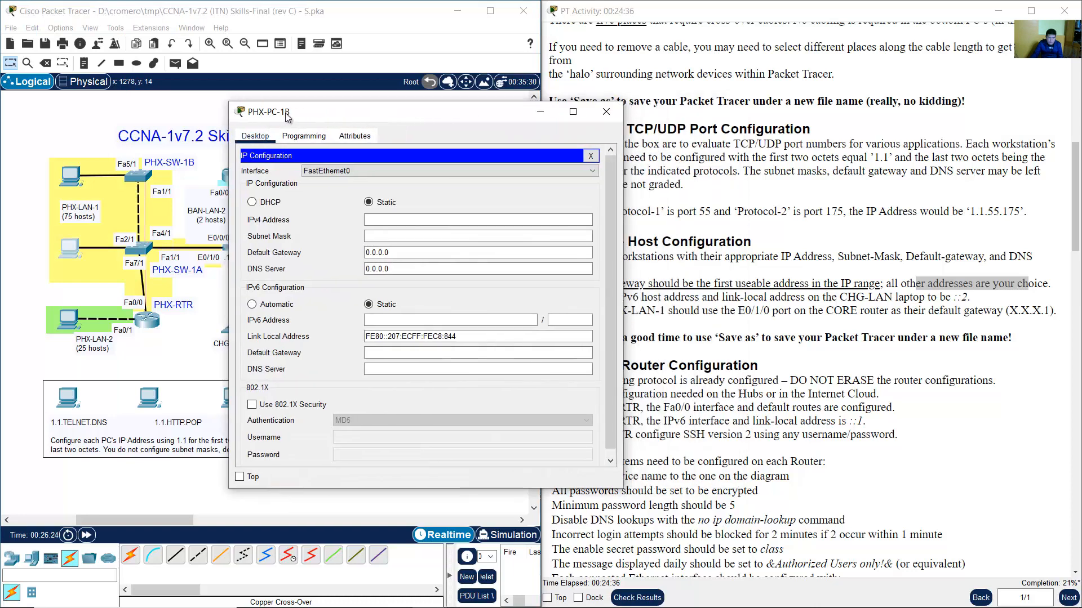
pyautogui.click(19, 216)
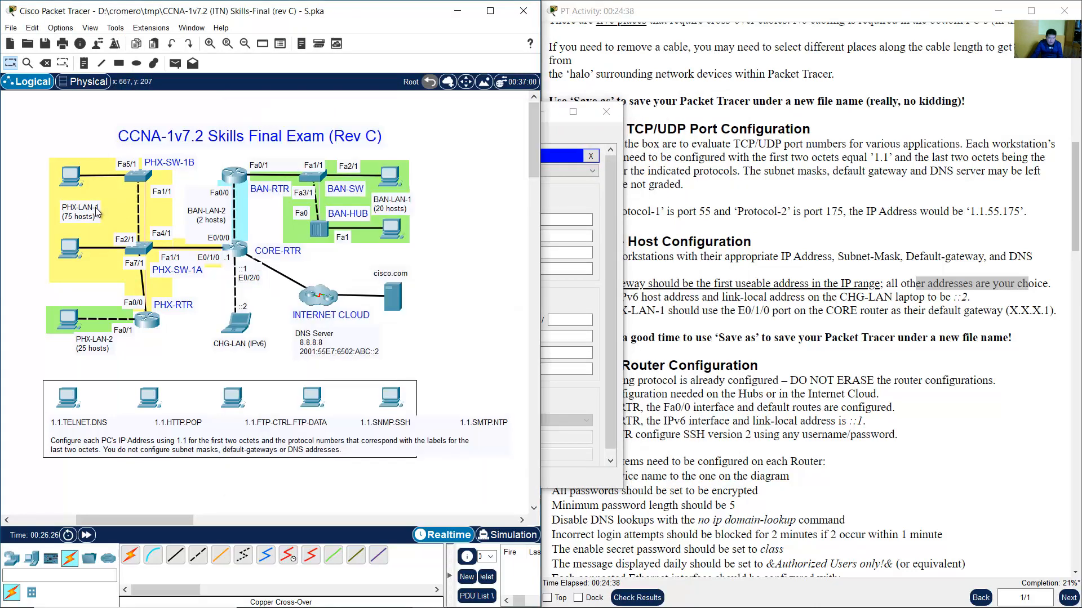
pyautogui.click(96, 208)
pyautogui.click(700, 206)
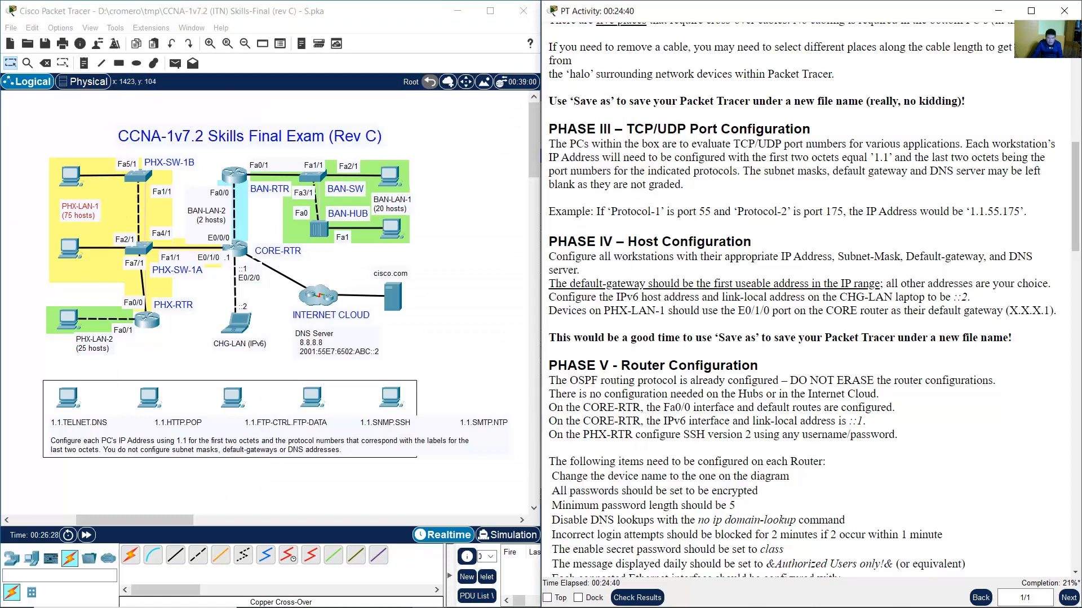
pyautogui.click(463, 604)
pyautogui.click(767, 243)
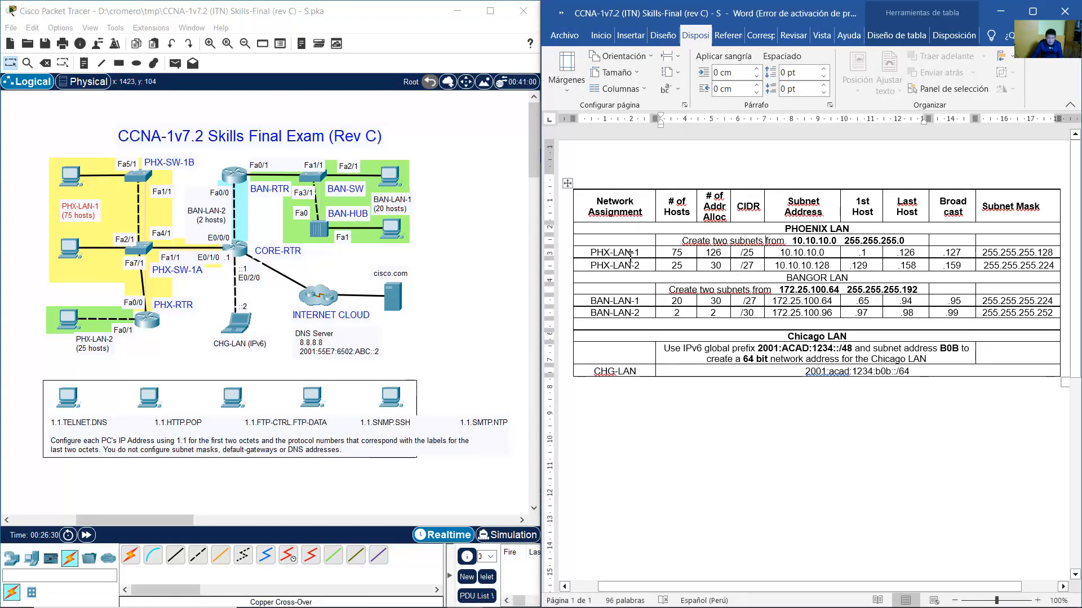
pyautogui.moveTo(648, 254); pyautogui.dragTo(1002, 257)
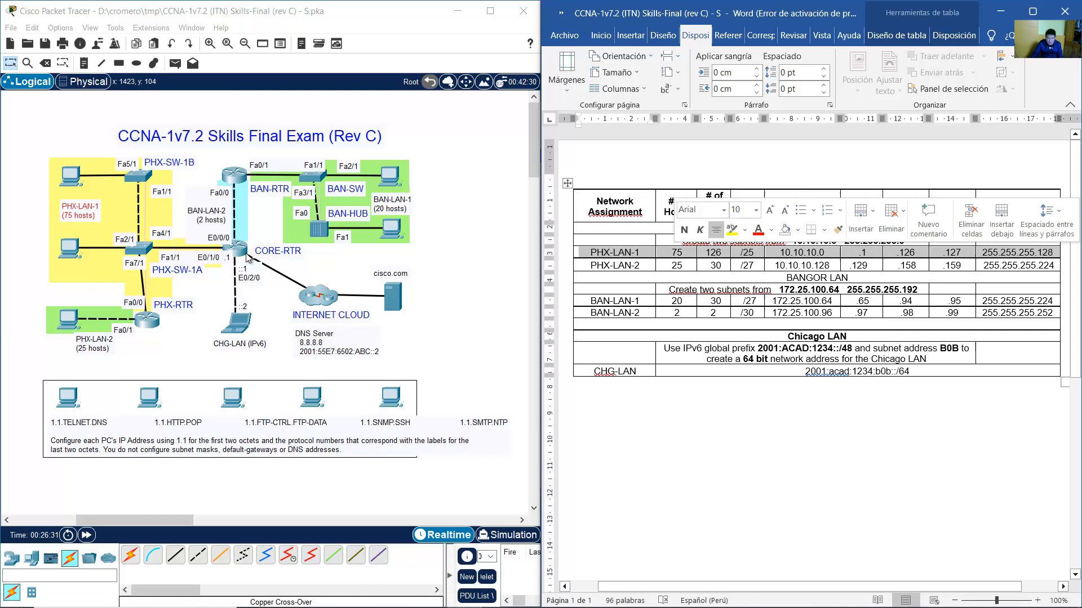
pyautogui.click(462, 175)
# Enter IPv4 10.10.10.11, mask 255.255.255.128, gateway 10.10.10.1 and DNS 8.8.8.8 on PHX-PC-1B.
pyautogui.click(70, 248)
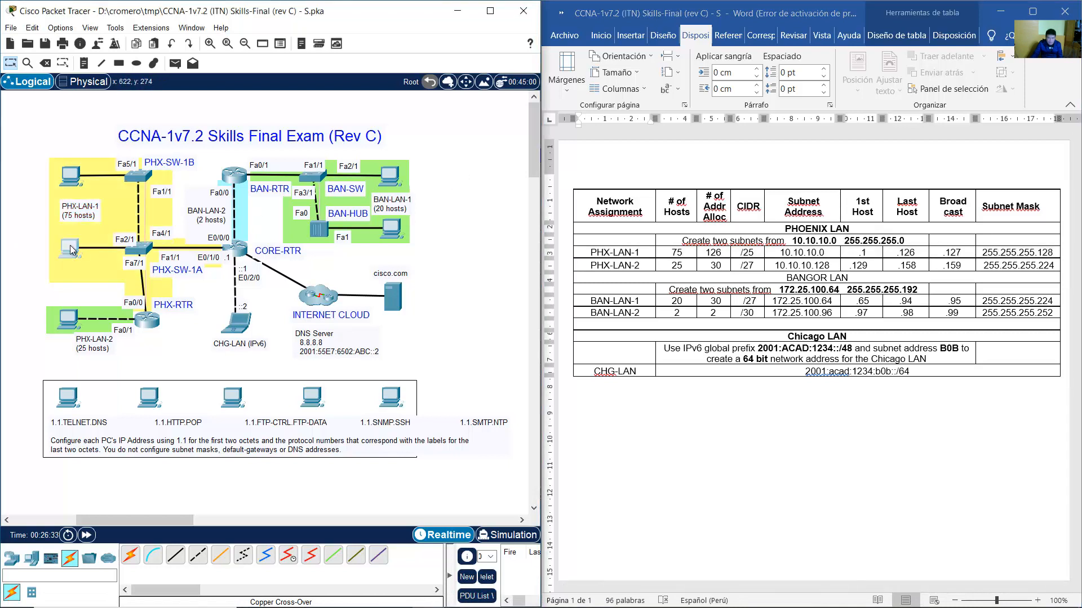
pyautogui.moveTo(485, 117); pyautogui.dragTo(409, 129)
pyautogui.click(371, 232)
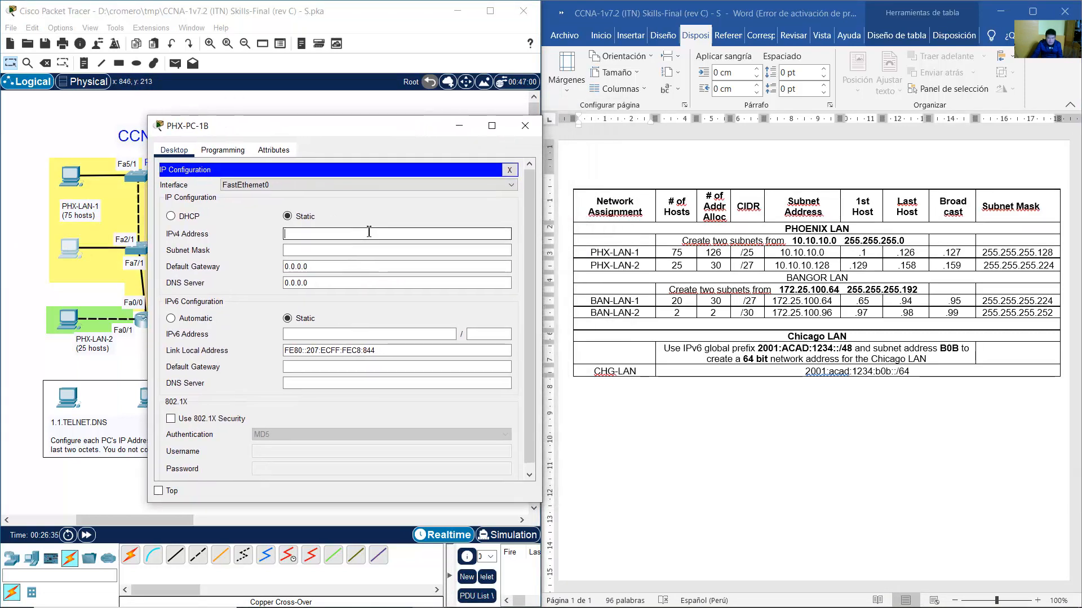
pyautogui.write('10.10.10.11')
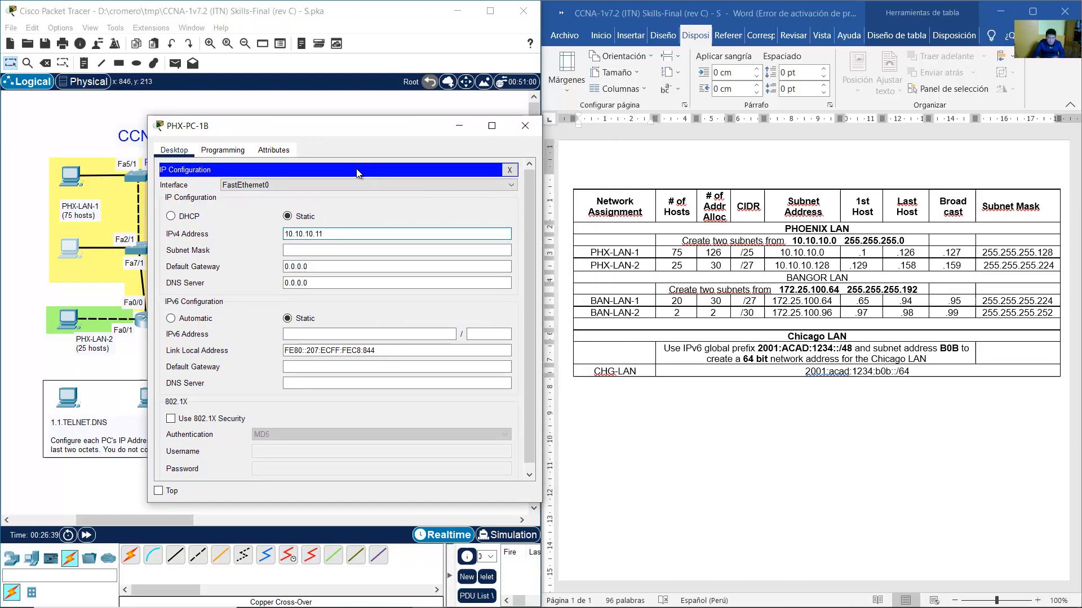
pyautogui.press('Tab')
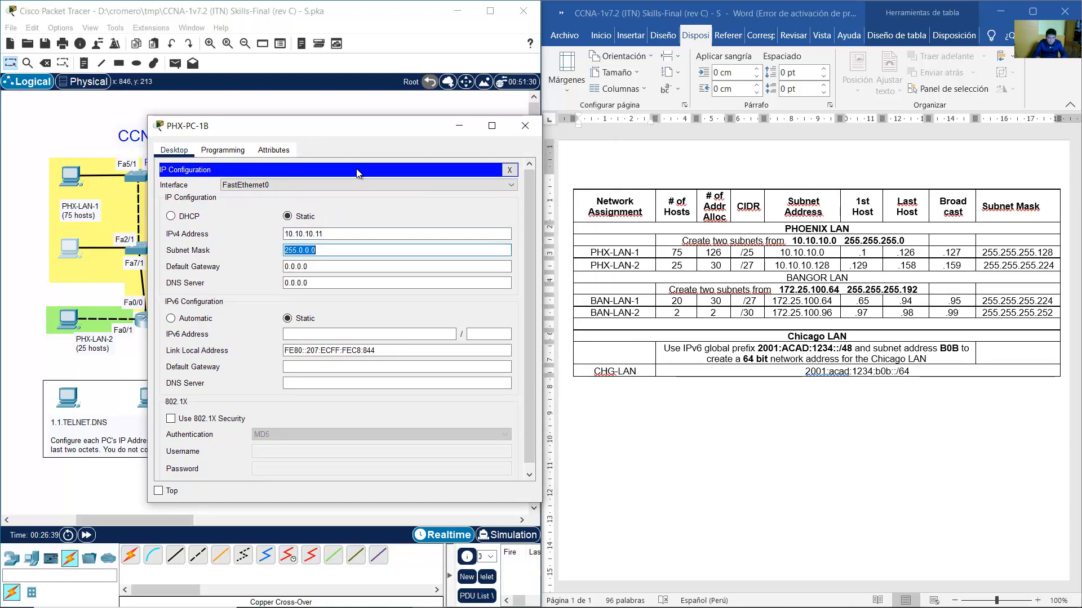
pyautogui.write('255.128')
pyautogui.press('Tab')
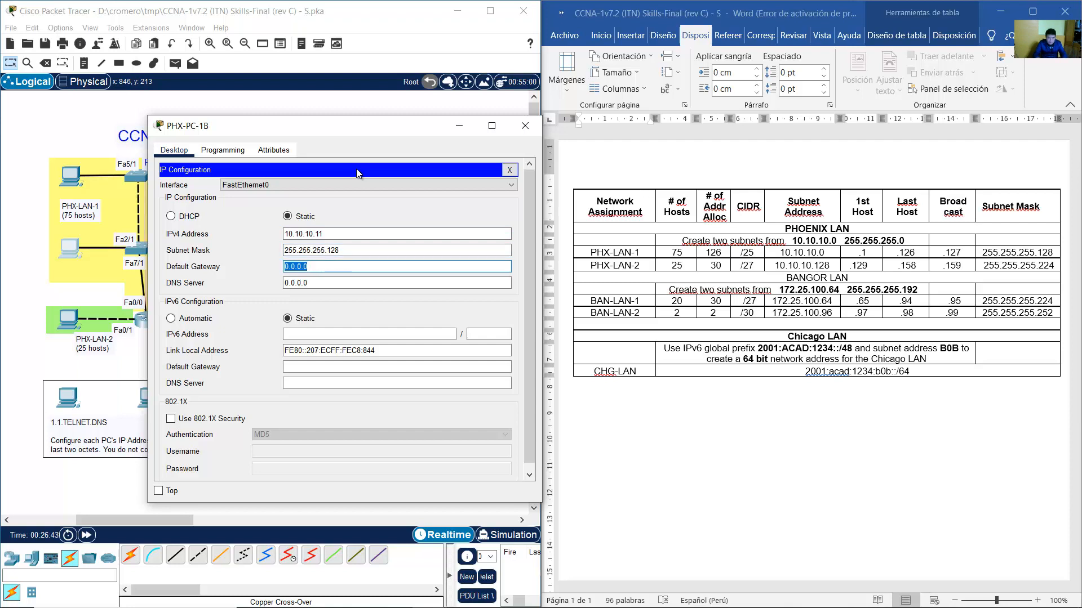
pyautogui.write('10.10.1')
pyautogui.press('Tab')
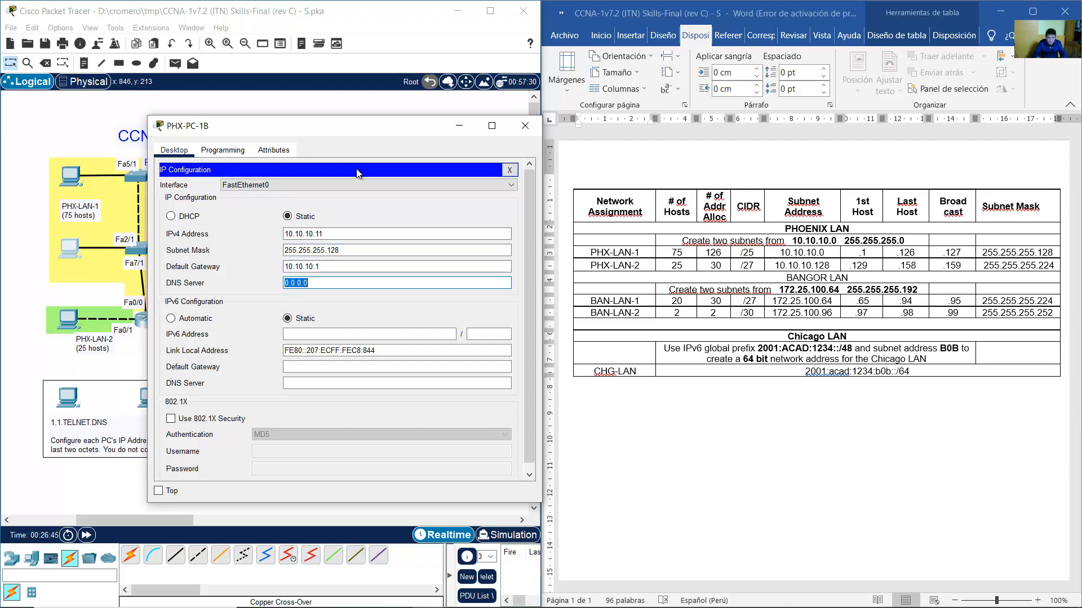
pyautogui.write('8.8.8.8')
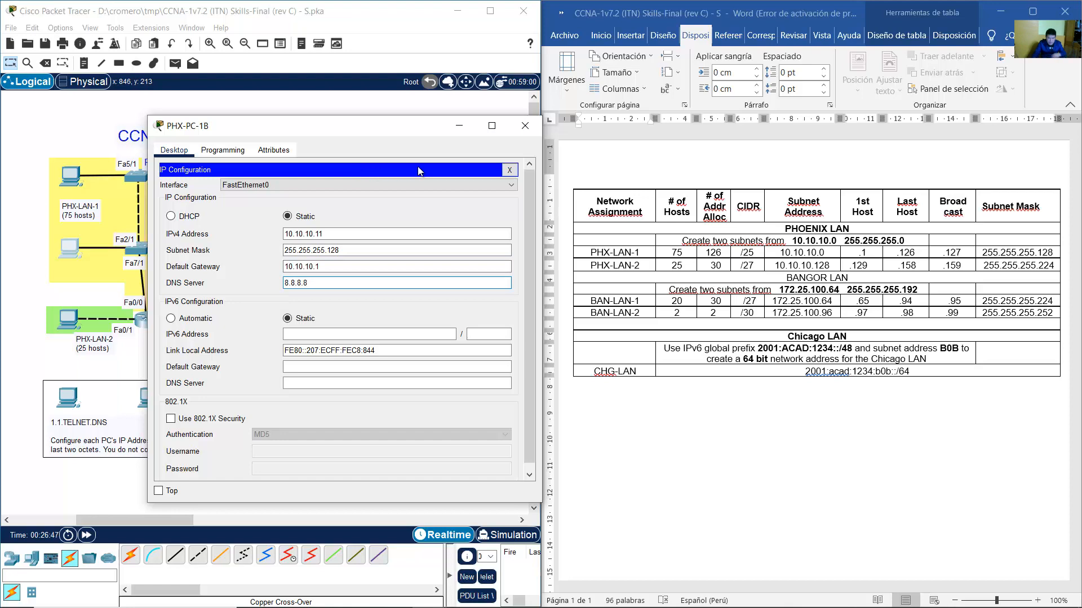
pyautogui.click(525, 125)
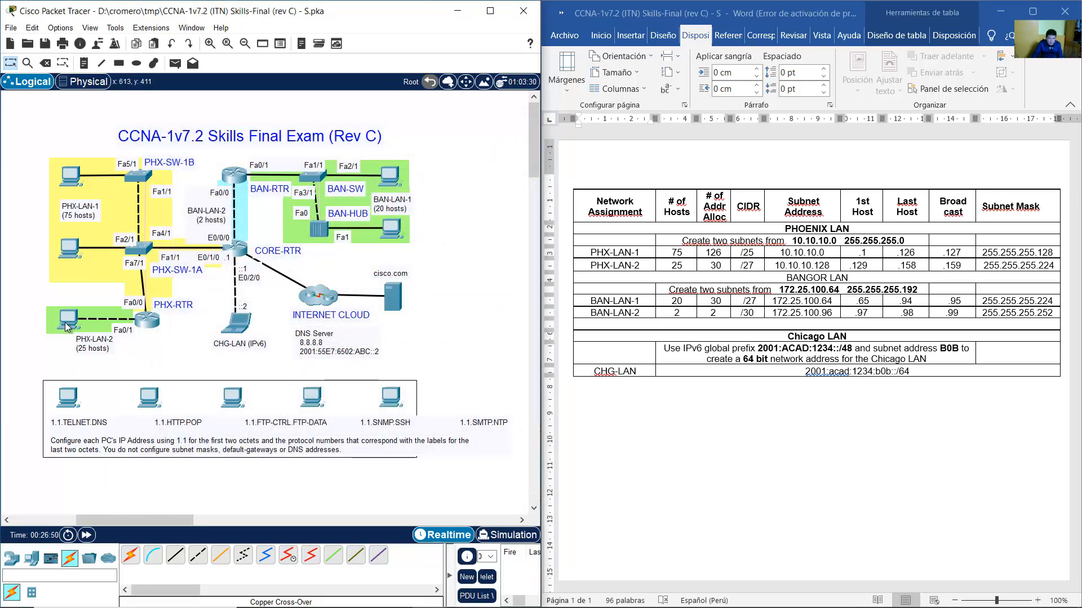
# Open PHX-PC-2A's IP configuration and look up PHX-LAN-2's first host .129.
pyautogui.moveTo(17, 311); pyautogui.dragTo(66, 353)
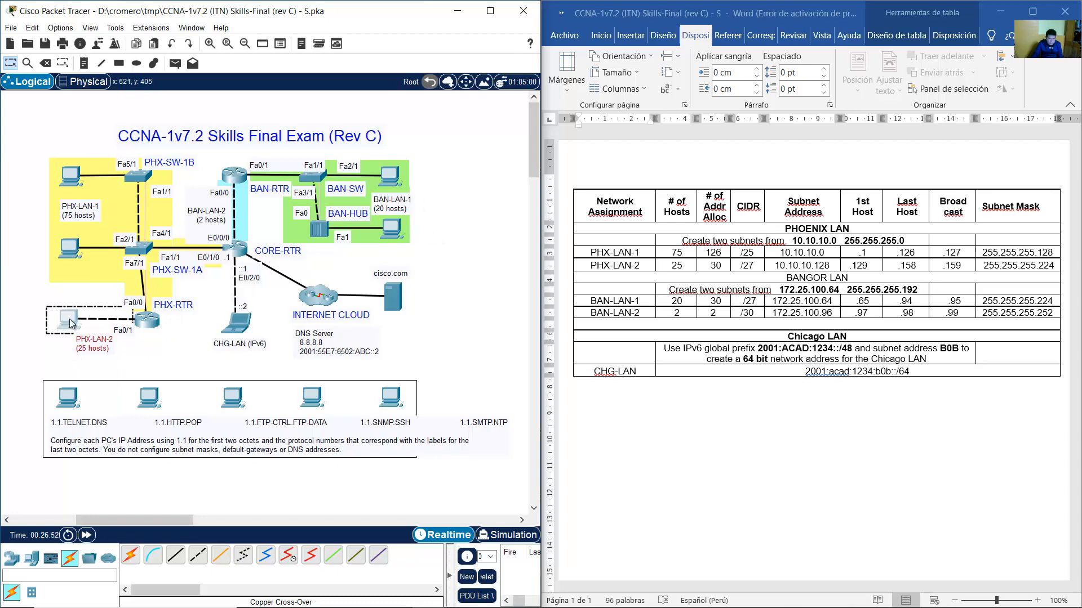
pyautogui.click(70, 323)
pyautogui.moveTo(481, 117); pyautogui.dragTo(230, 117)
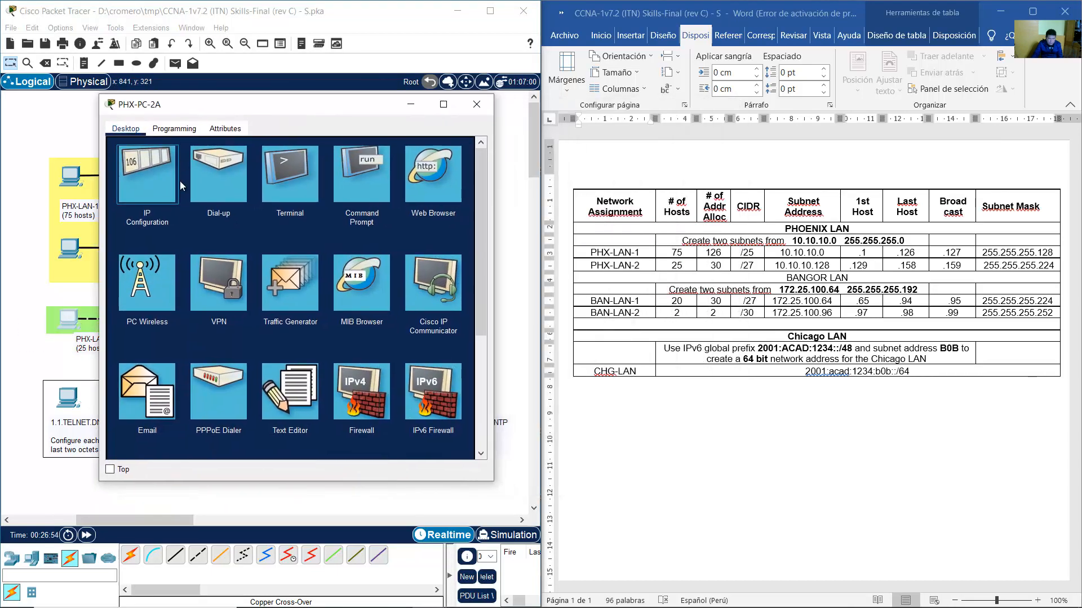
pyautogui.click(178, 181)
pyautogui.click(602, 267)
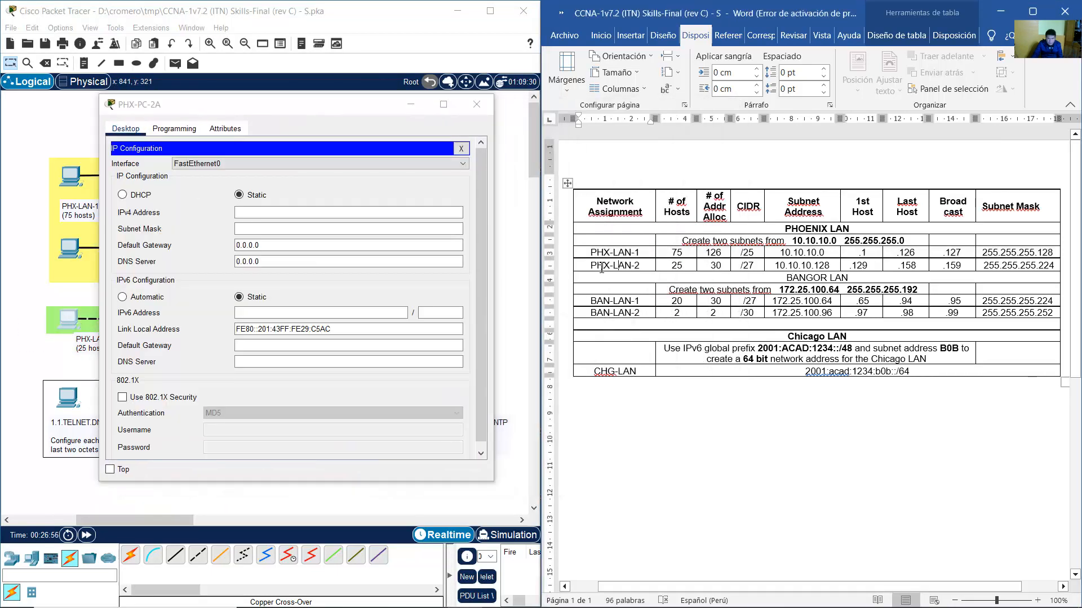
pyautogui.click(853, 267)
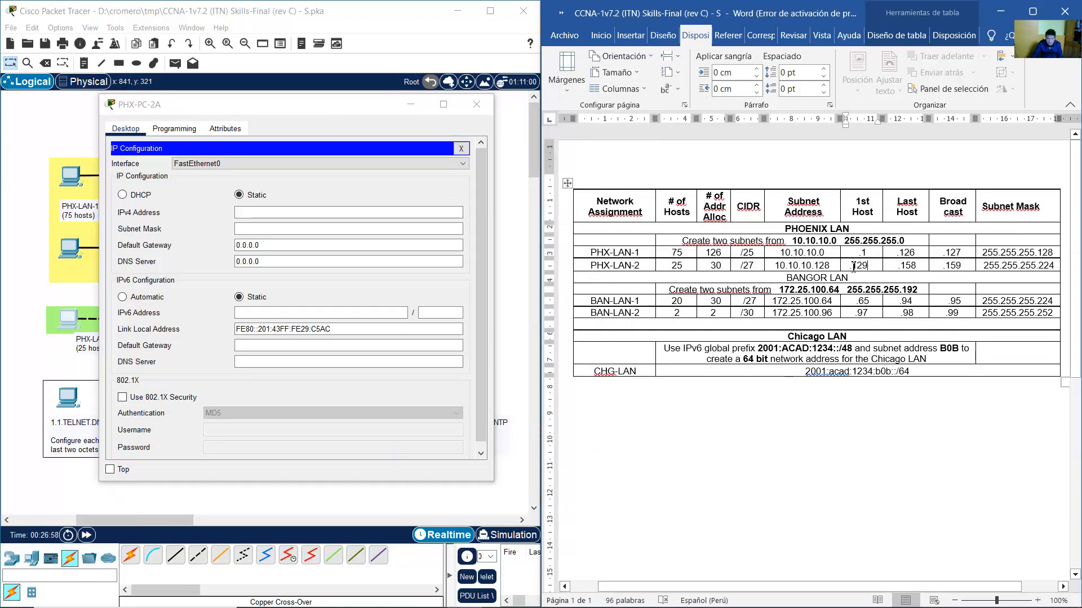
pyautogui.doubleClick(853, 267)
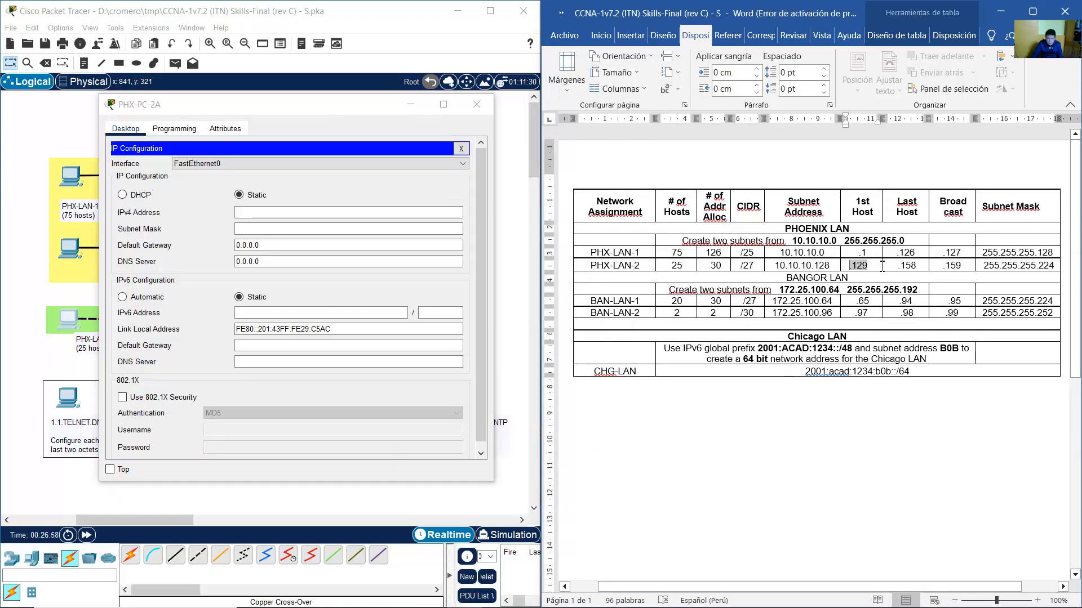
# Enter IPv4 10.10.10.138, mask 255.255.255.224, gateway 10.10.10.129 and DNS 8.8.8.8 on PHX-PC-2A.
pyautogui.click(358, 217)
pyautogui.write('10.10.')
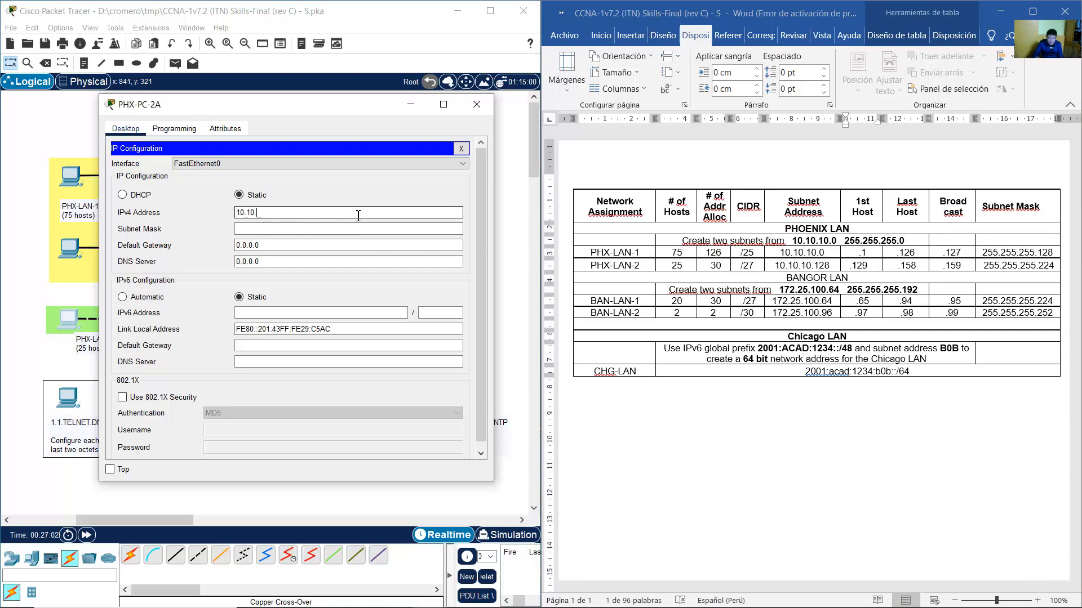
pyautogui.write('10.138')
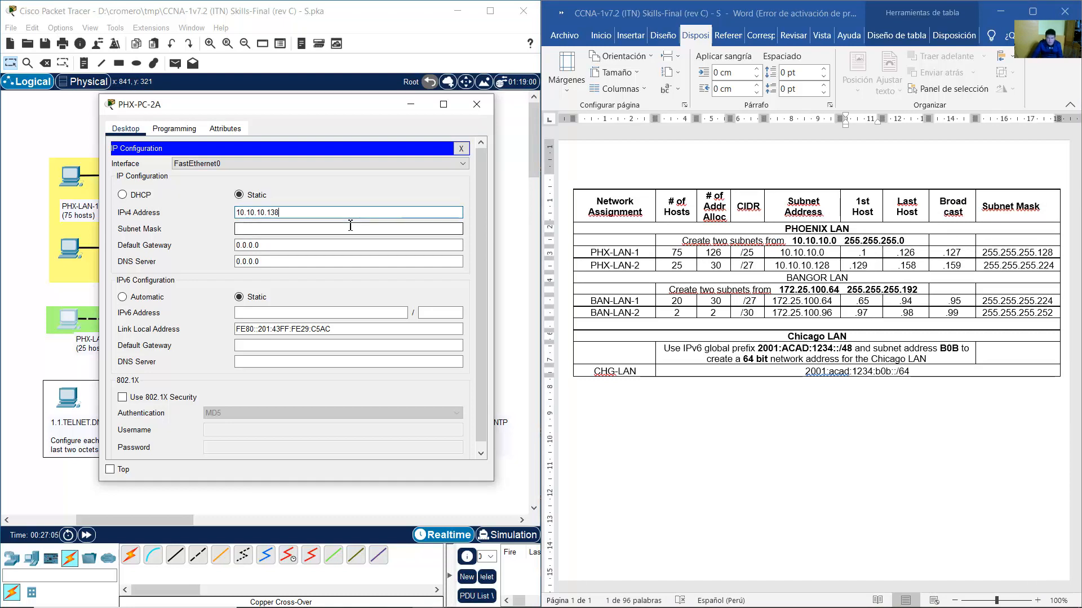
pyautogui.click(350, 226)
pyautogui.moveTo(350, 225); pyautogui.dragTo(198, 225)
pyautogui.write('255.2')
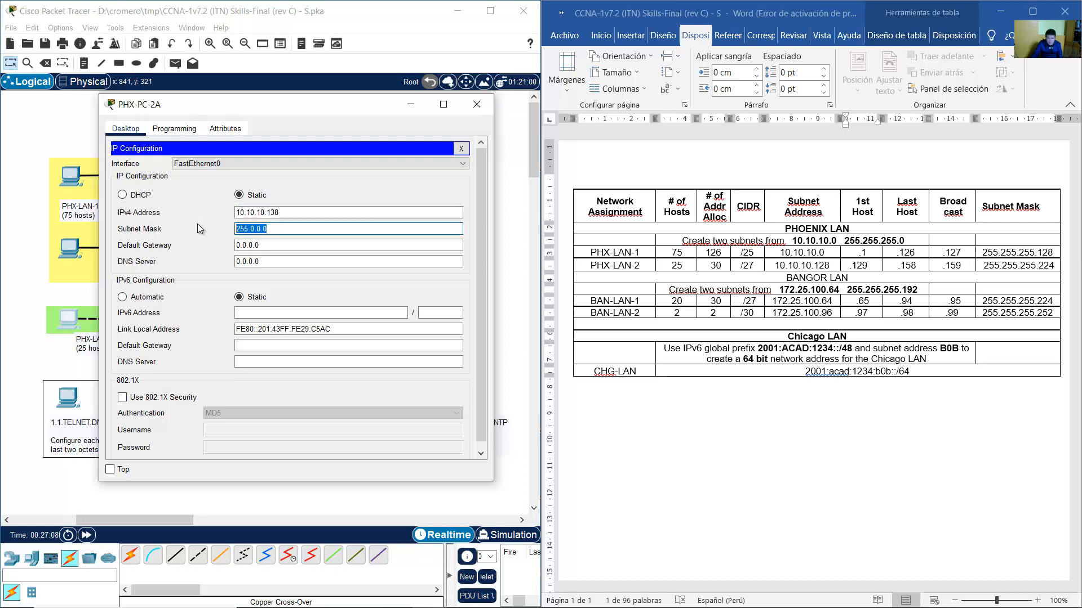
pyautogui.write('55')
pyautogui.write('.224')
pyautogui.press('Tab')
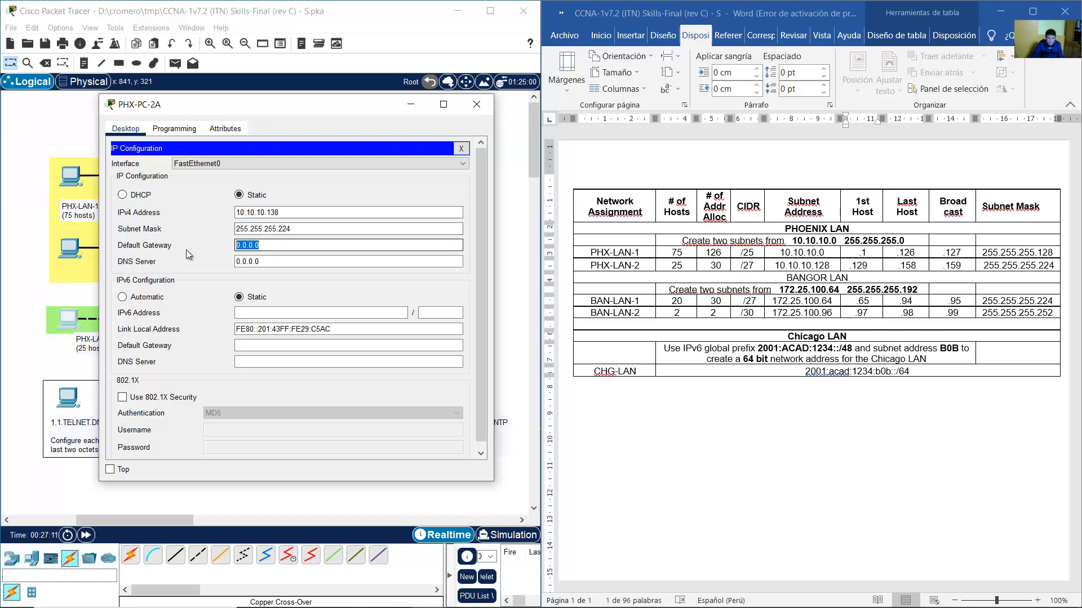
pyautogui.write('10.10.10.129')
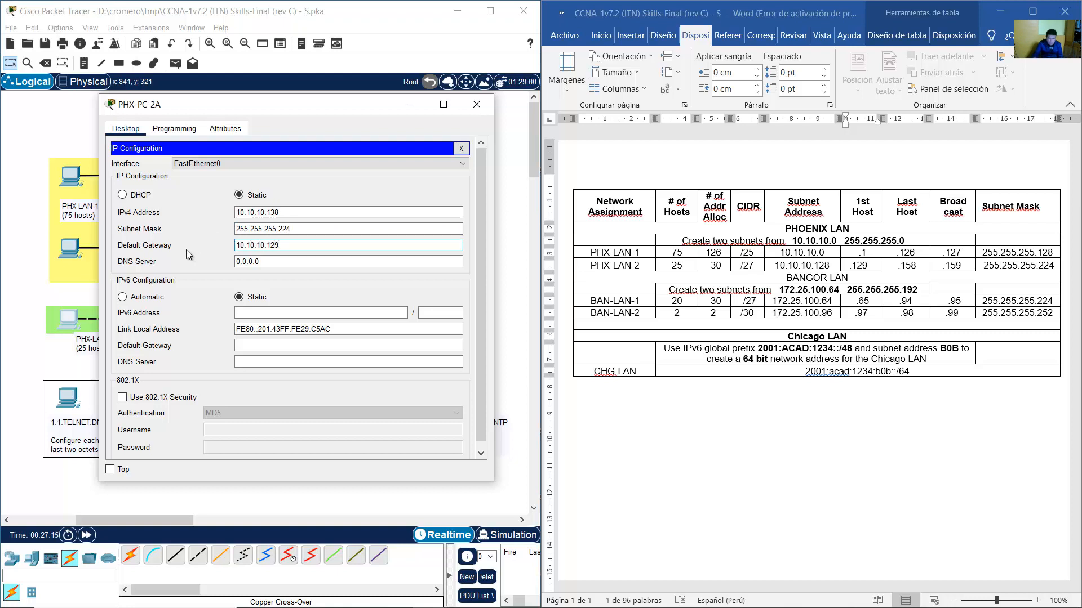
pyautogui.press('Tab')
pyautogui.write('8.8.')
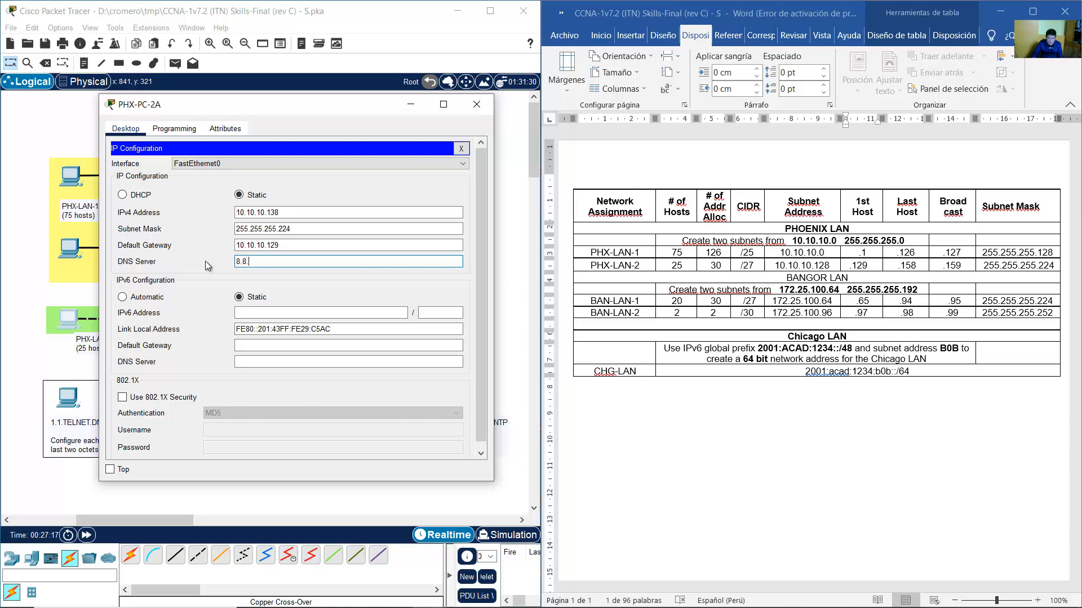
pyautogui.write('8.8')
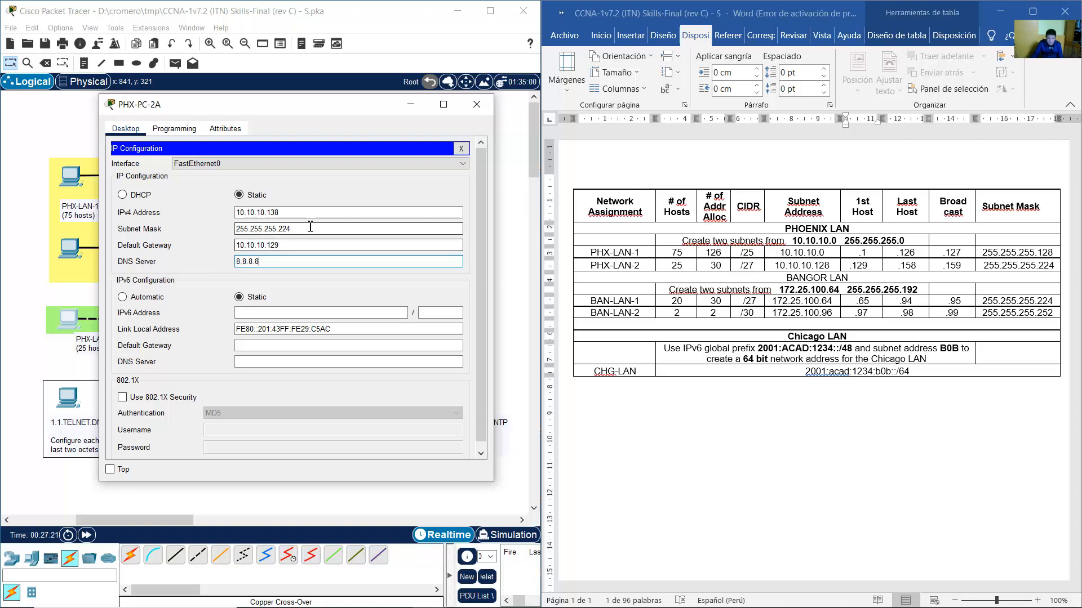
pyautogui.click(483, 113)
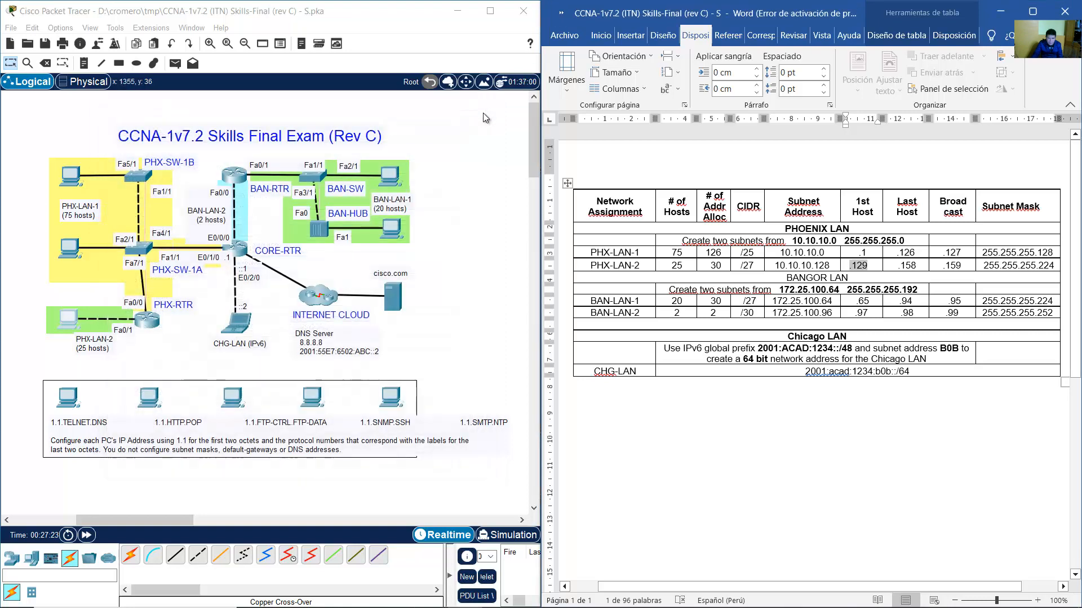
# Open BAN-PC-1A's IP configuration and look up BAN-LAN-1's first host .65.
pyautogui.click(448, 228)
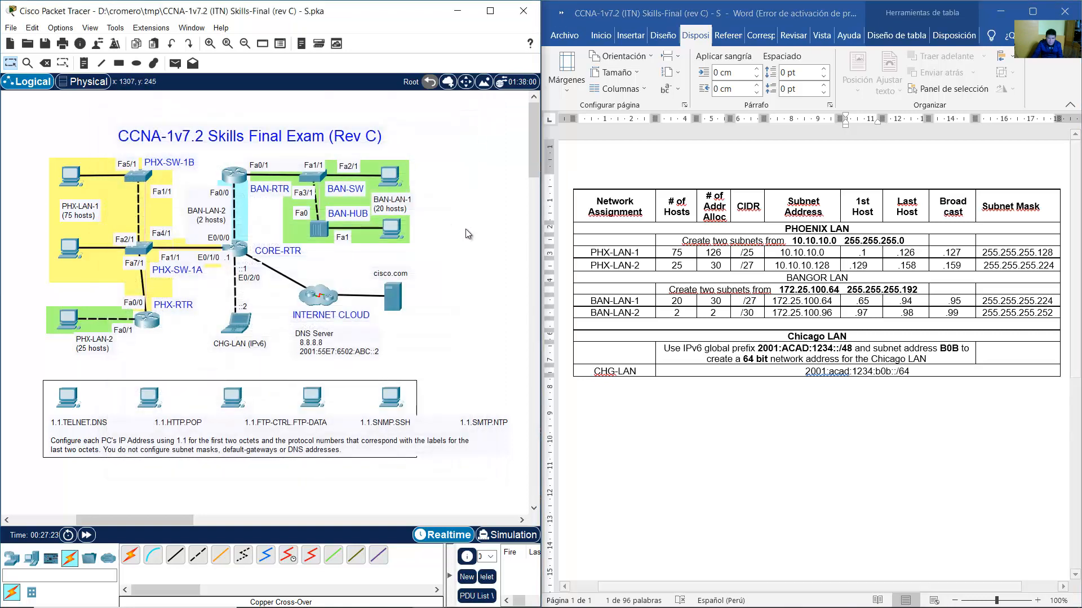
pyautogui.click(389, 175)
pyautogui.moveTo(453, 110); pyautogui.dragTo(257, 82)
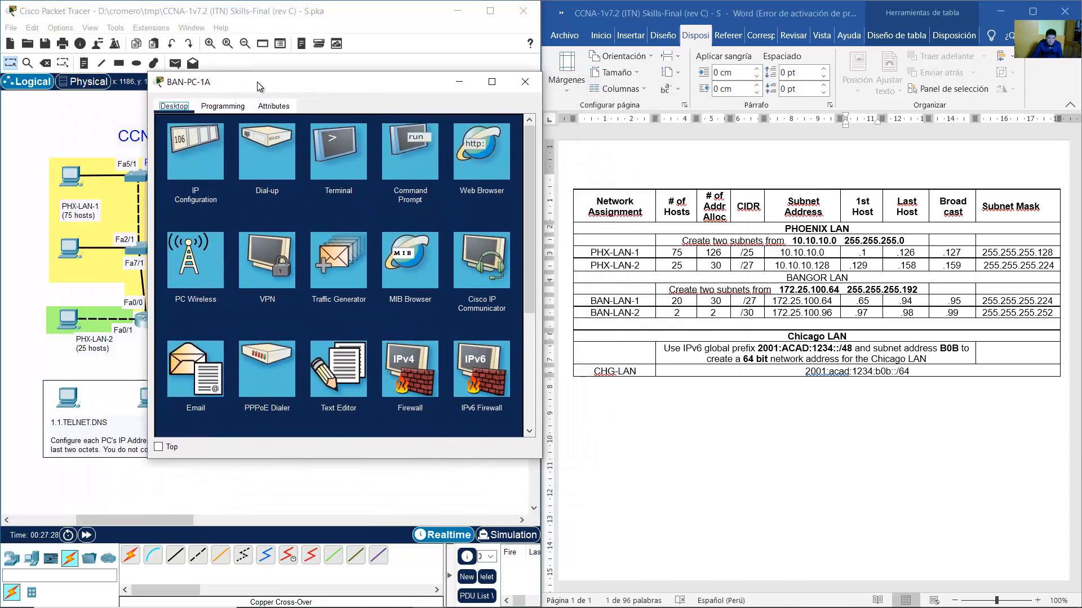
pyautogui.click(212, 136)
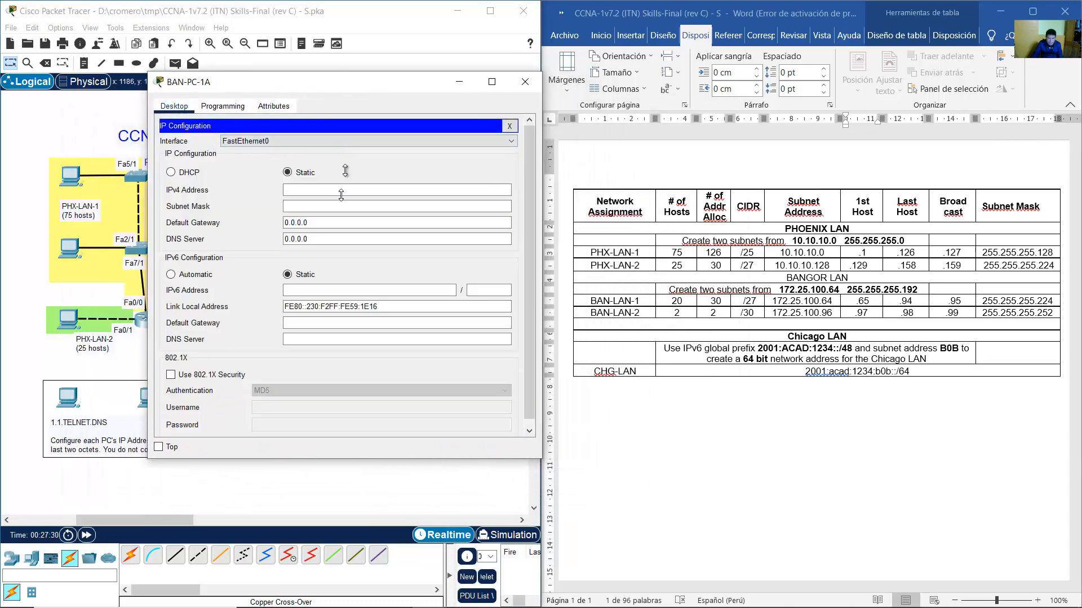
pyautogui.moveTo(373, 82); pyautogui.dragTo(360, 131)
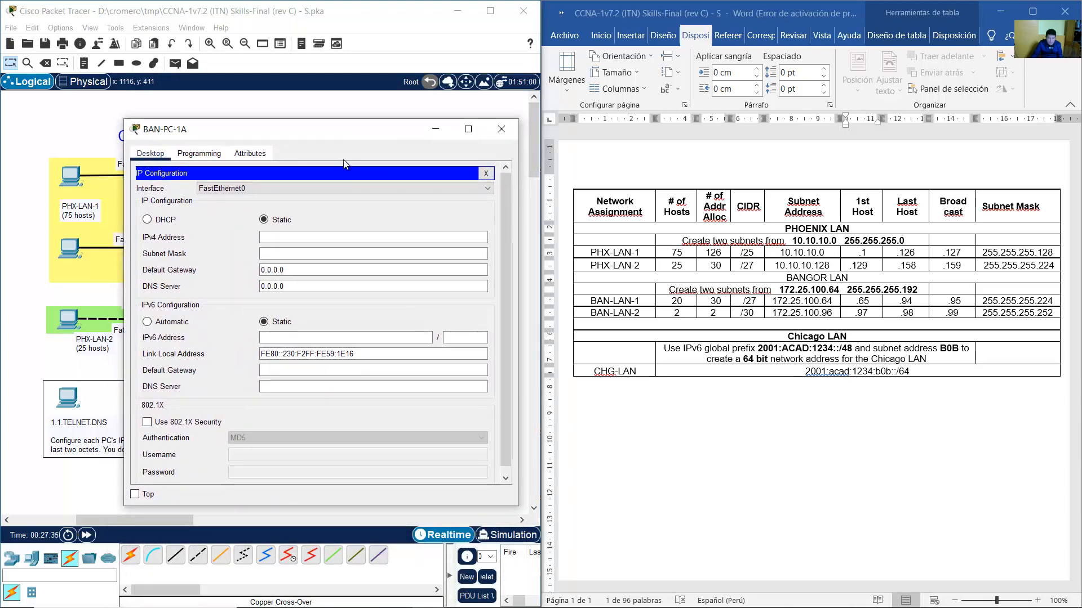
pyautogui.click(640, 291)
pyautogui.moveTo(602, 302); pyautogui.dragTo(1019, 302)
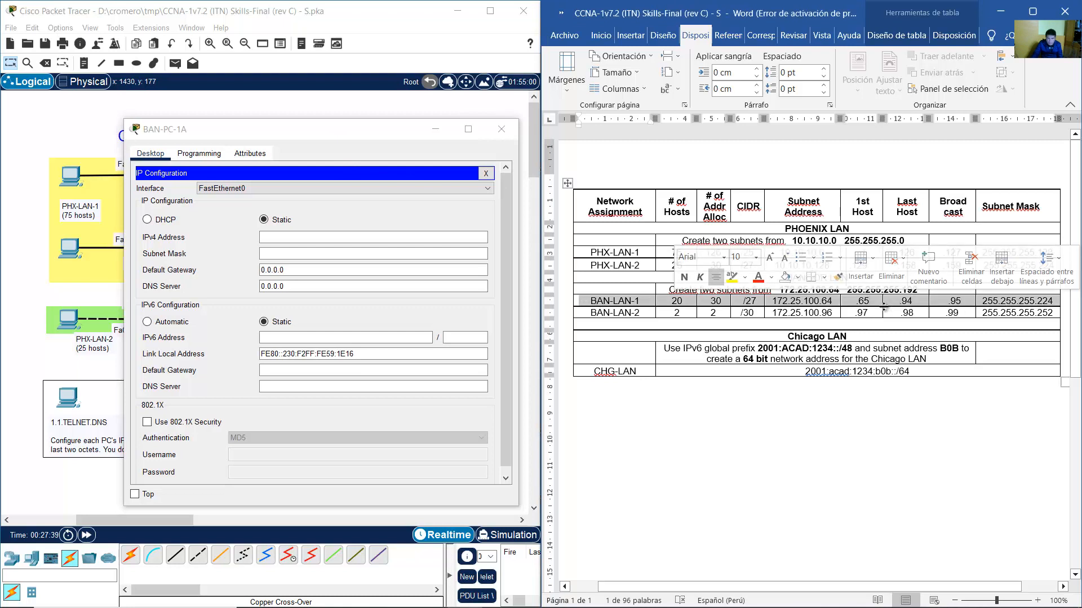
pyautogui.doubleClick(862, 301)
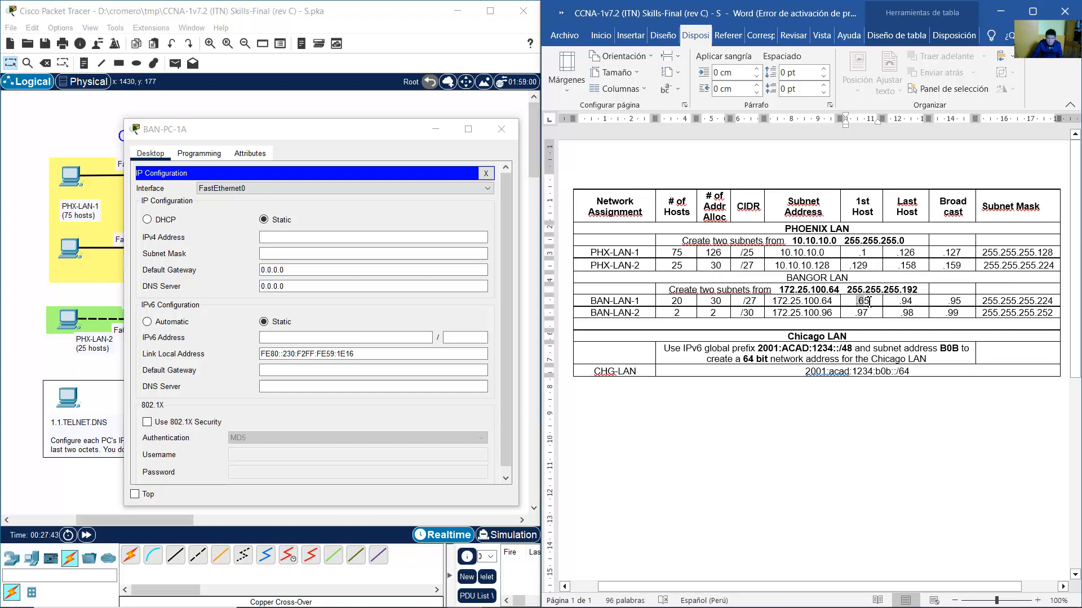
pyautogui.click(873, 302)
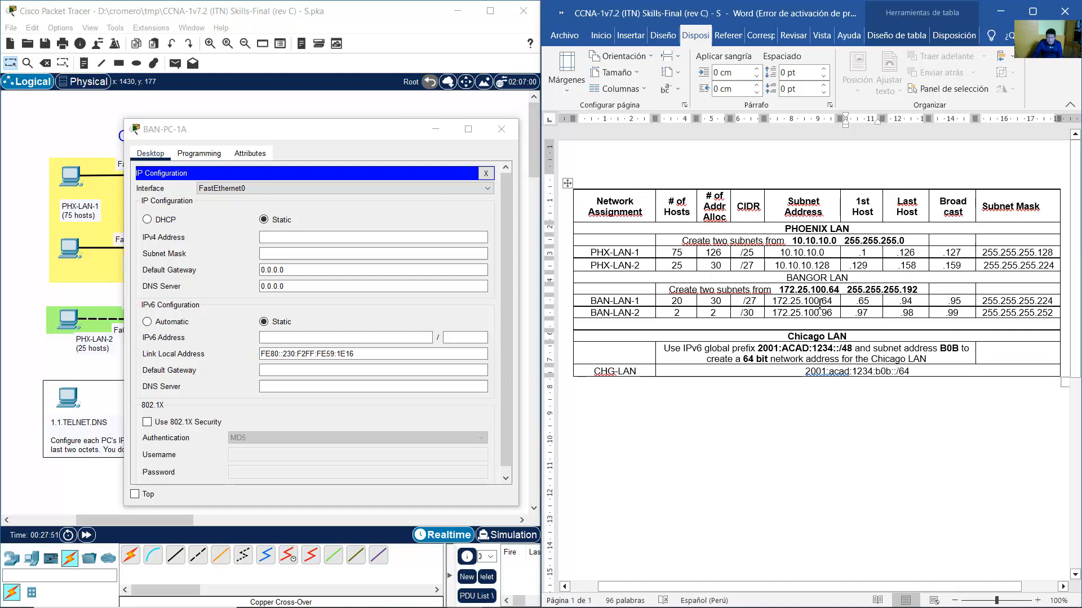
# Enter IPv4 172.25.100.74, mask 255.255.255.224, gateway 172.25.100.65 and DNS 8.8.8.8.
pyautogui.click(385, 239)
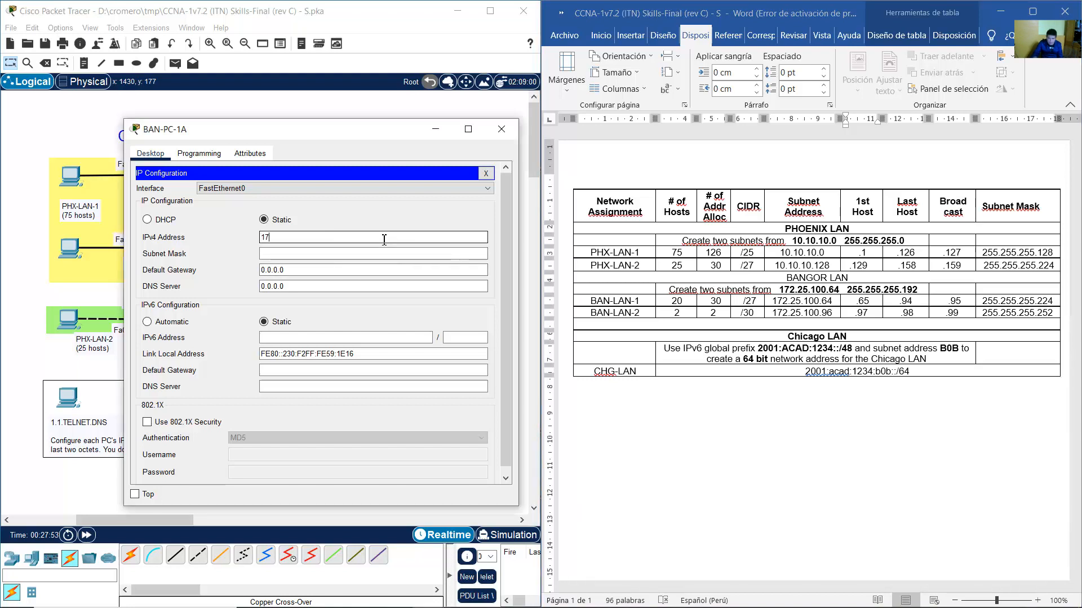
pyautogui.write('172.25.100.')
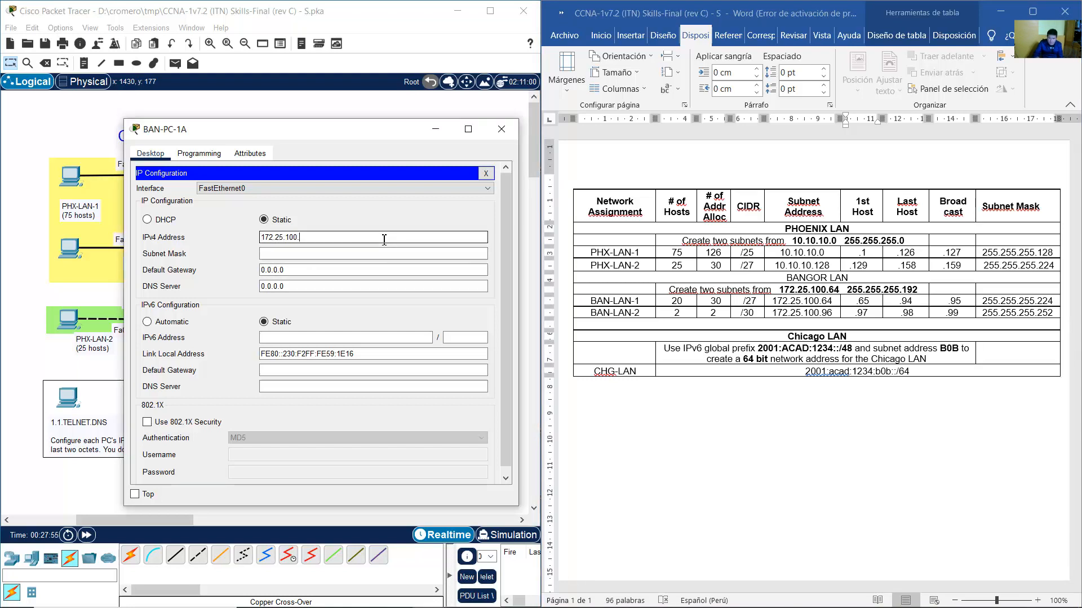
pyautogui.write('74')
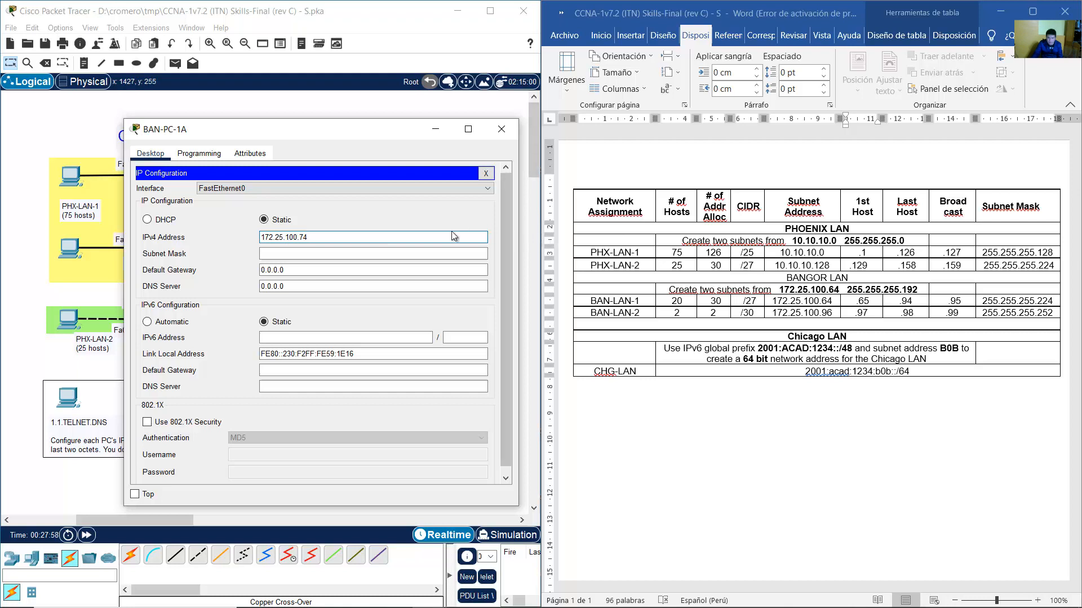
pyautogui.click(332, 253)
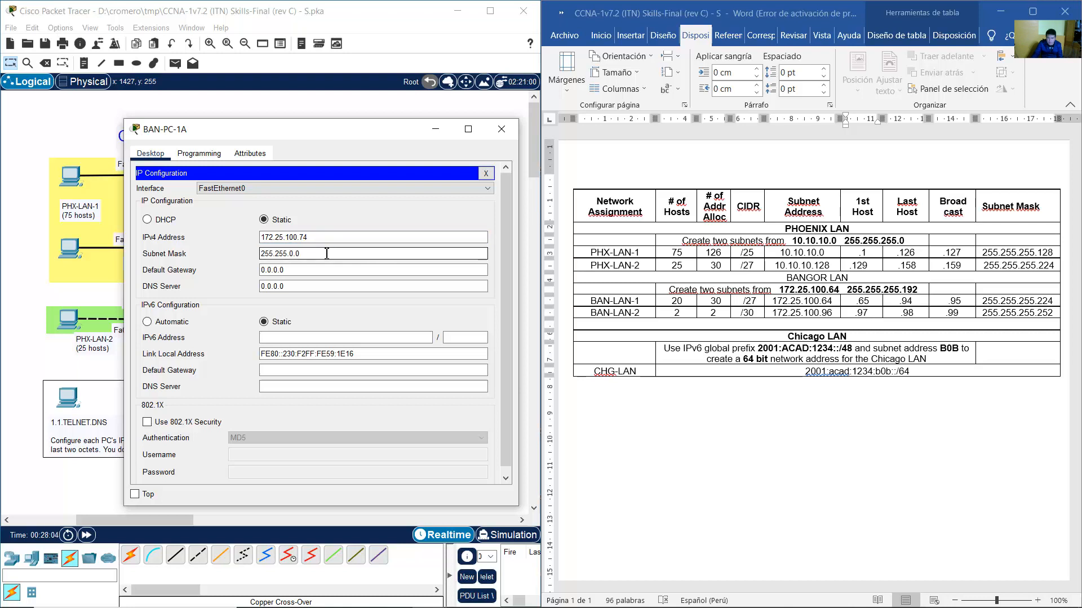
pyautogui.hotkey('shift', 'Left')
pyautogui.hotkey('shift', 'Left')
pyautogui.hotkey('shift', 'Left')
pyautogui.write('255.224')
pyautogui.press('Tab')
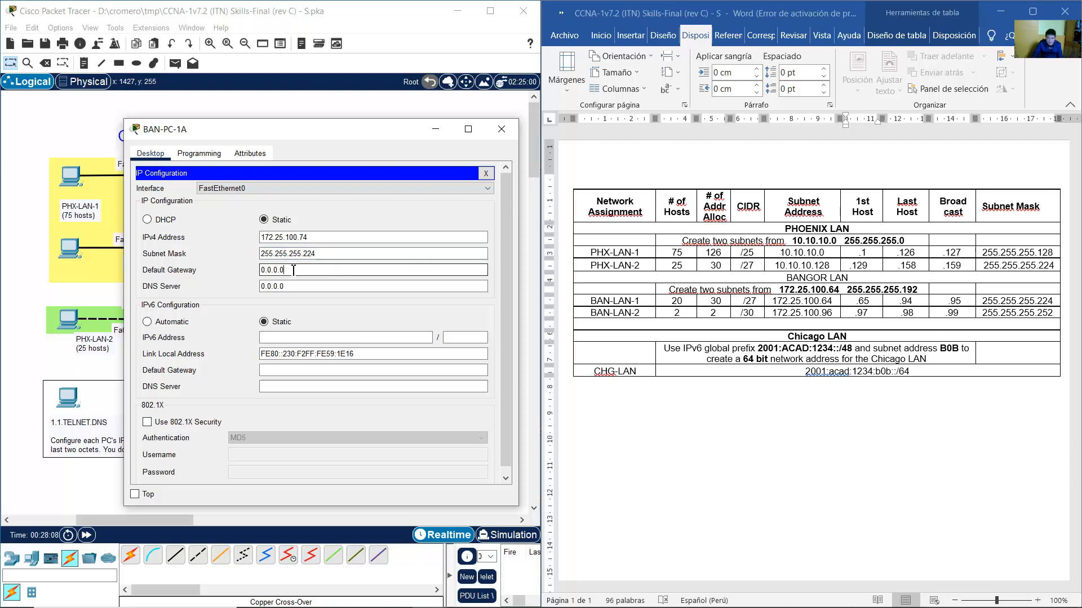
pyautogui.write('172.')
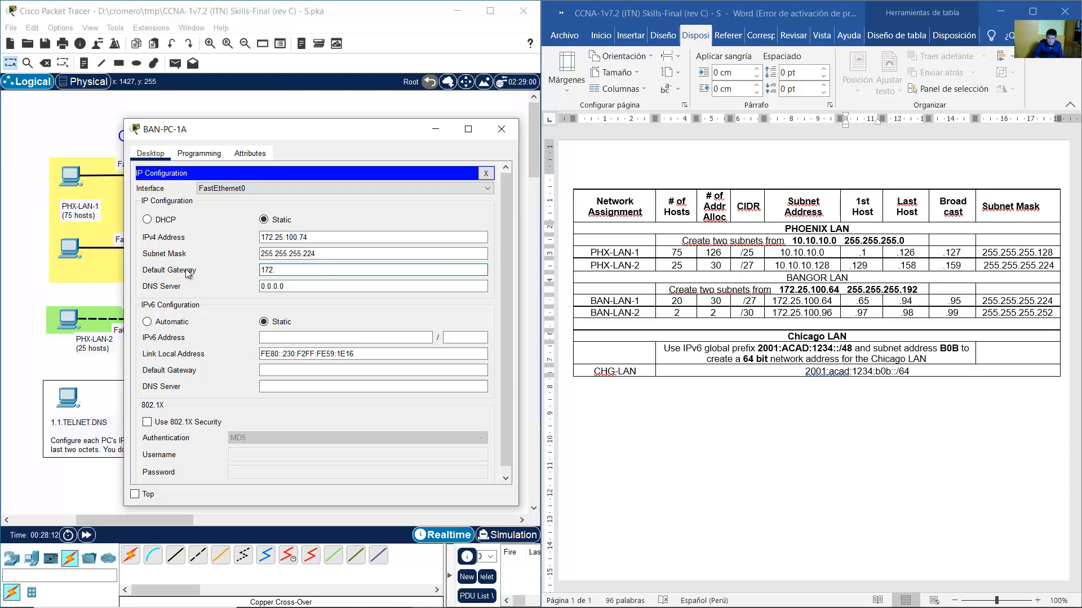
pyautogui.write('25.100.65')
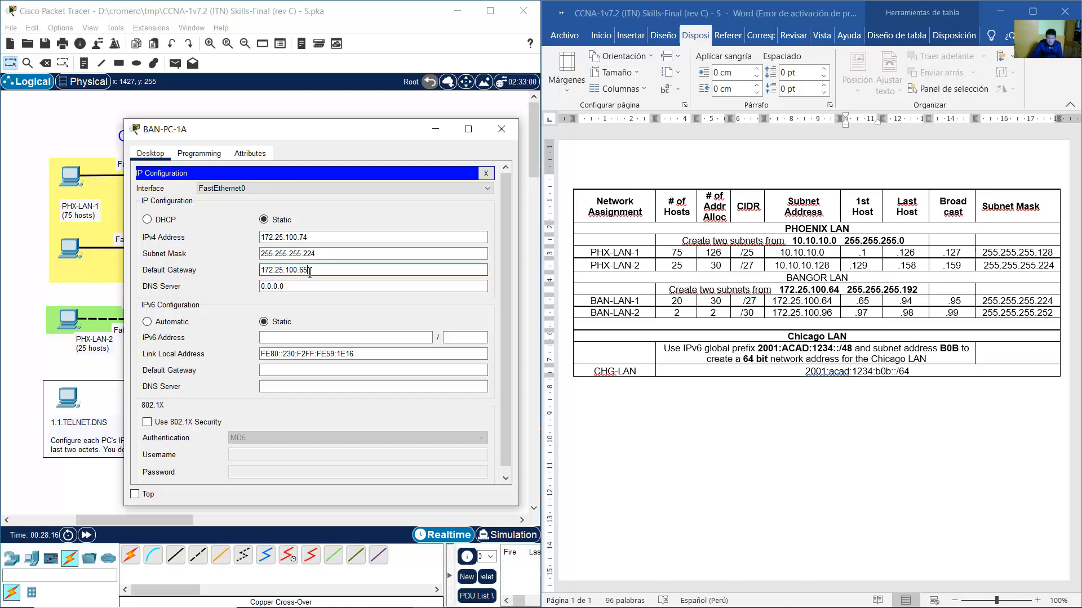
pyautogui.press('Tab')
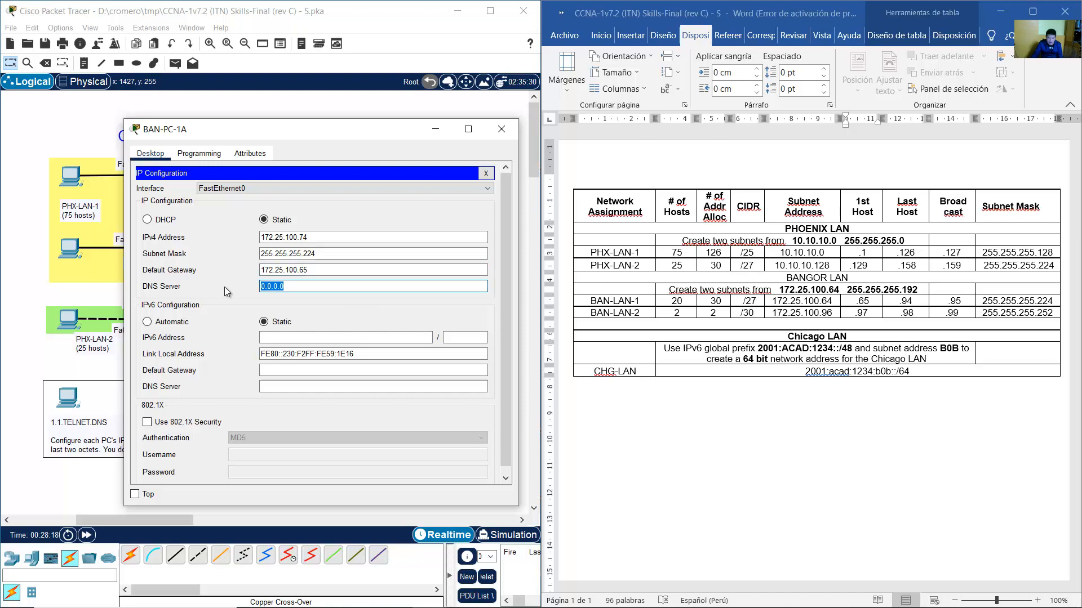
pyautogui.write('8.8.8.8')
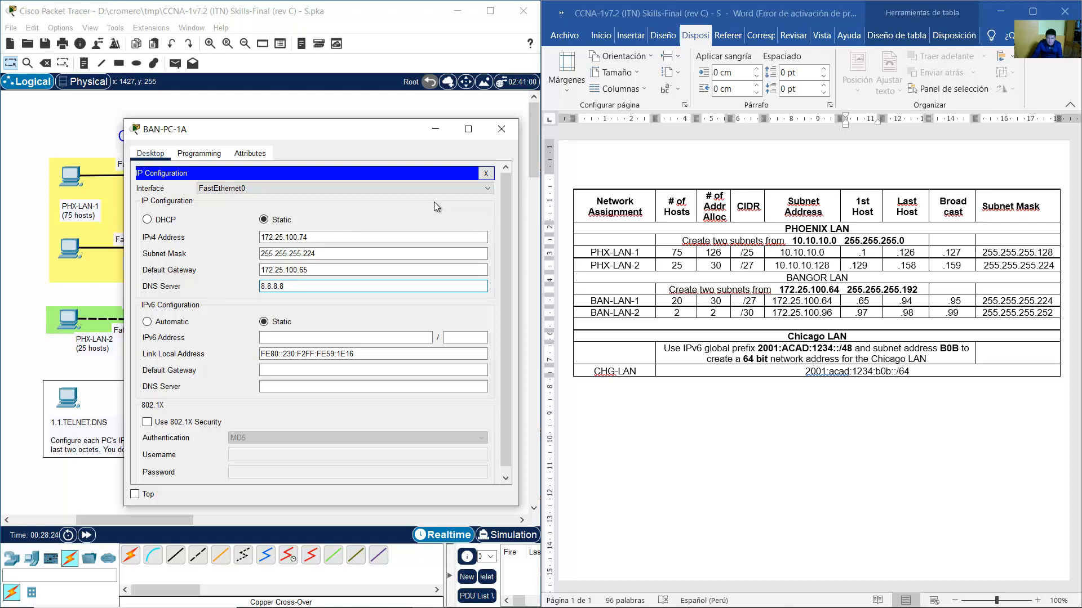
# Verify BAN-PC-1A's address, mask and gateway against the BAN-LAN-1 row, then close the window.
pyautogui.click(883, 304)
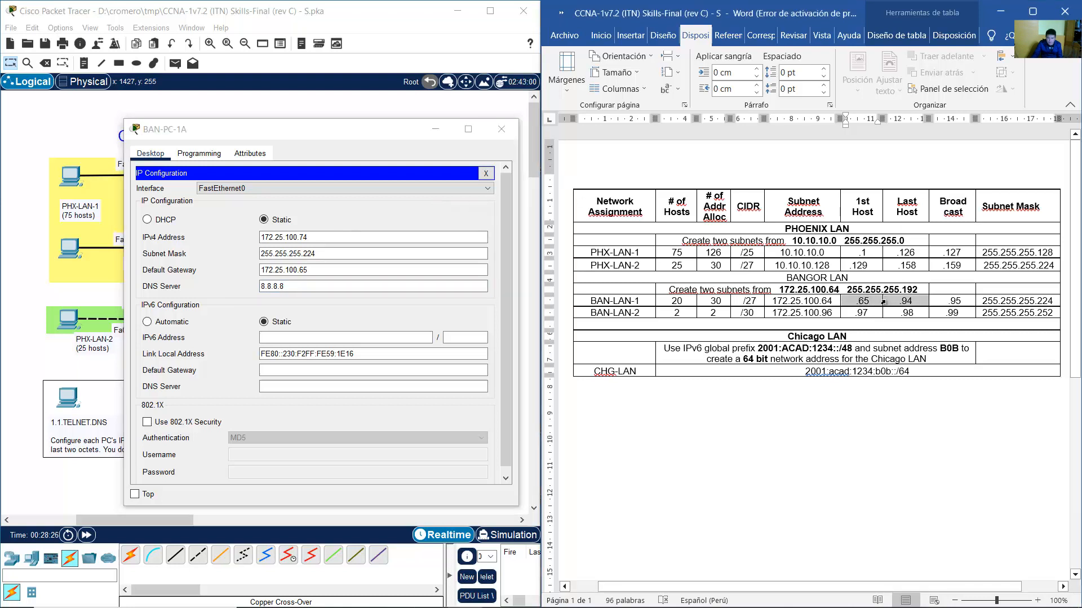
pyautogui.doubleClick(910, 303)
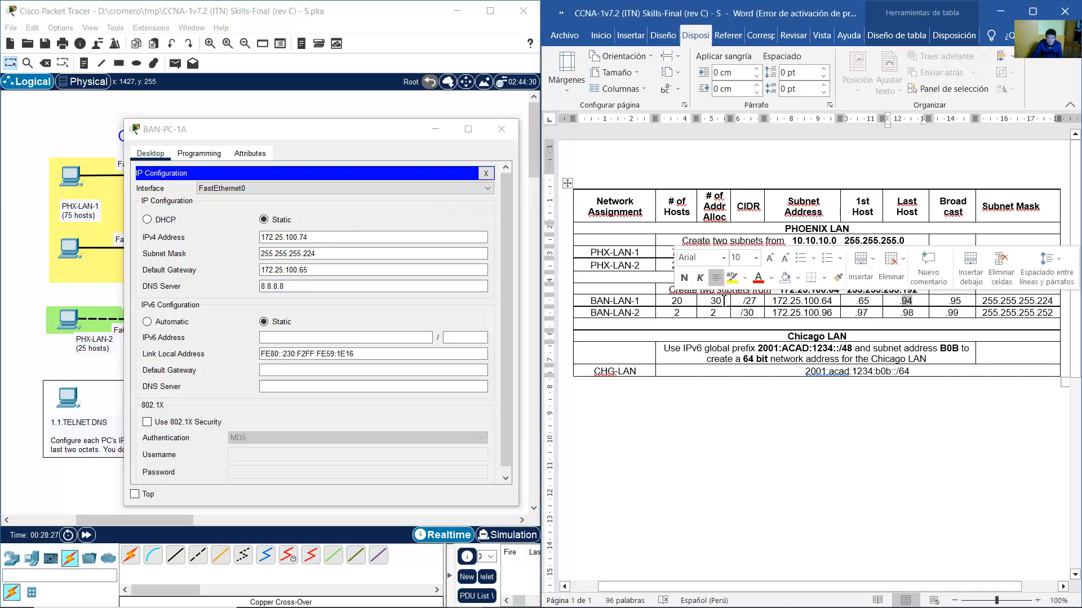
pyautogui.doubleClick(326, 240)
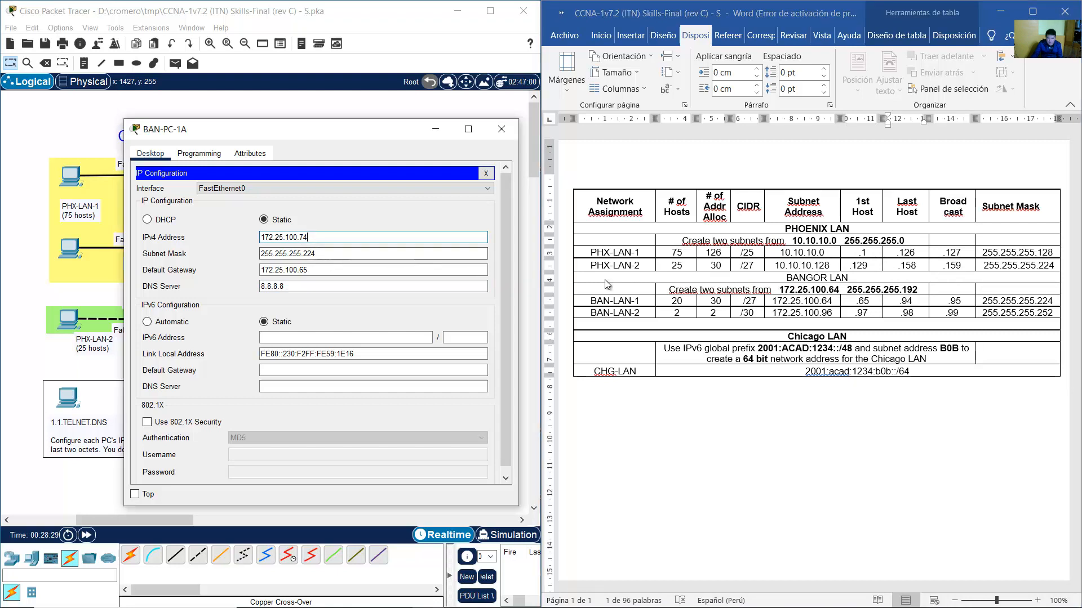
pyautogui.click(1035, 306)
pyautogui.doubleClick(1043, 302)
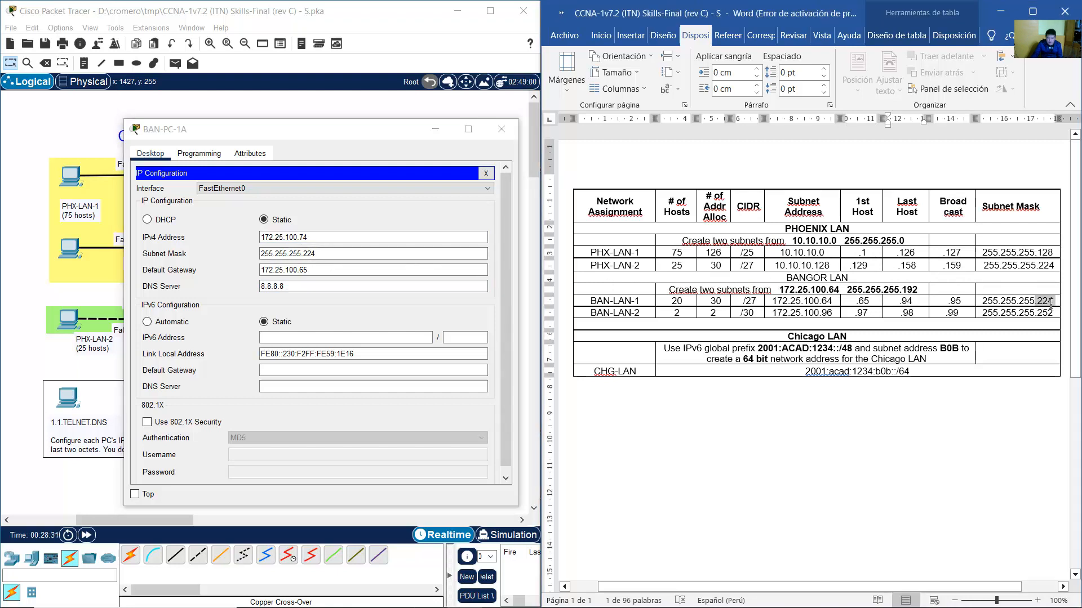
pyautogui.click(326, 251)
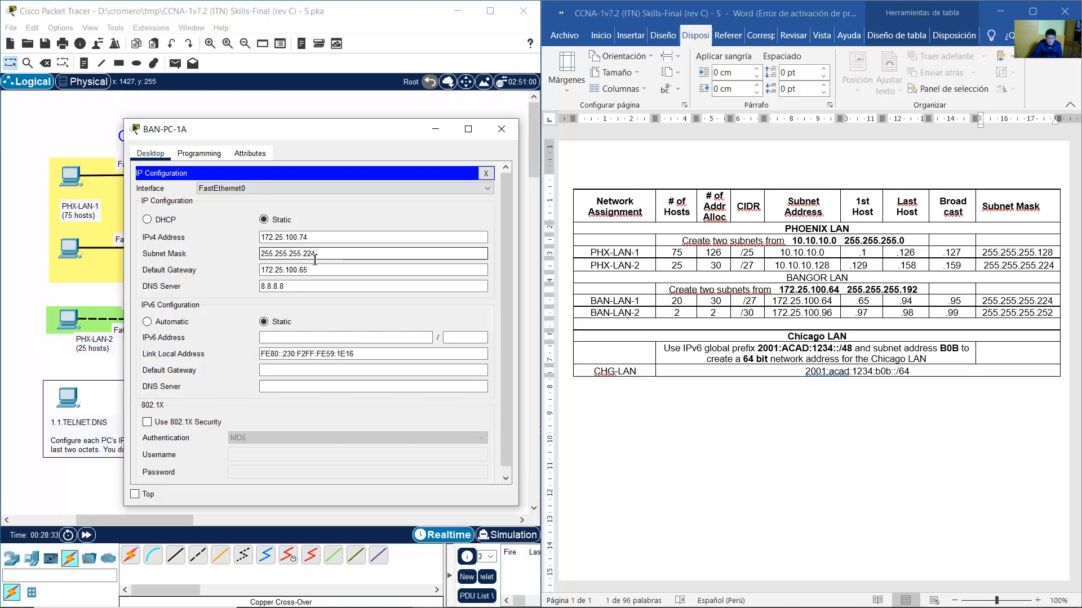
pyautogui.moveTo(311, 255); pyautogui.dragTo(267, 277)
pyautogui.moveTo(872, 304); pyautogui.dragTo(859, 304)
pyautogui.click(420, 269)
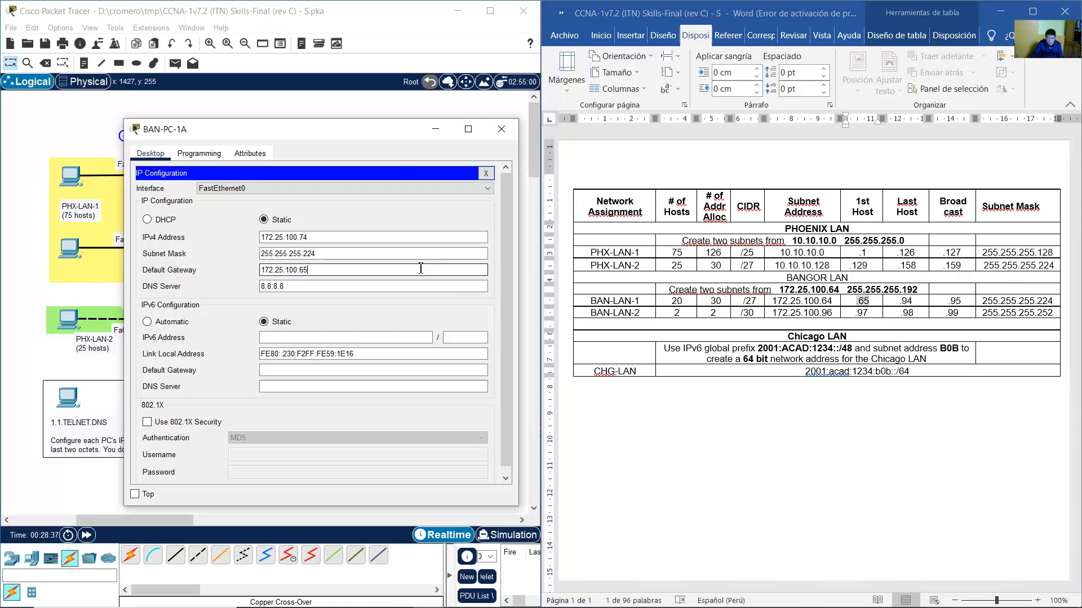
pyautogui.click(496, 135)
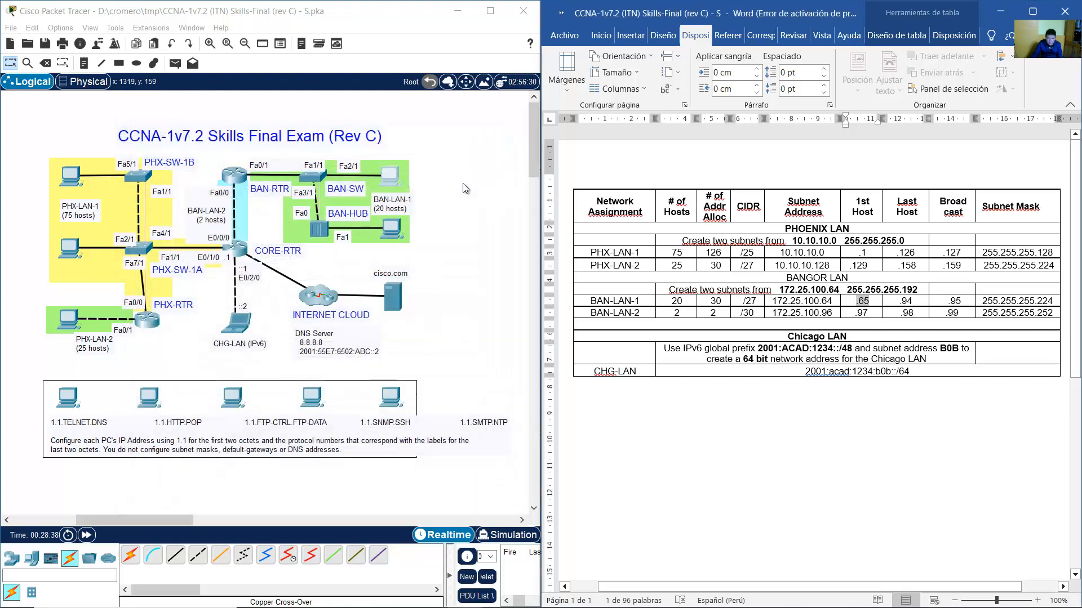
# Open BAN-PC-1B's IP configuration alongside the marked BAN-LAN-1 table row.
pyautogui.click(392, 229)
pyautogui.moveTo(466, 119); pyautogui.dragTo(236, 121)
pyautogui.click(175, 188)
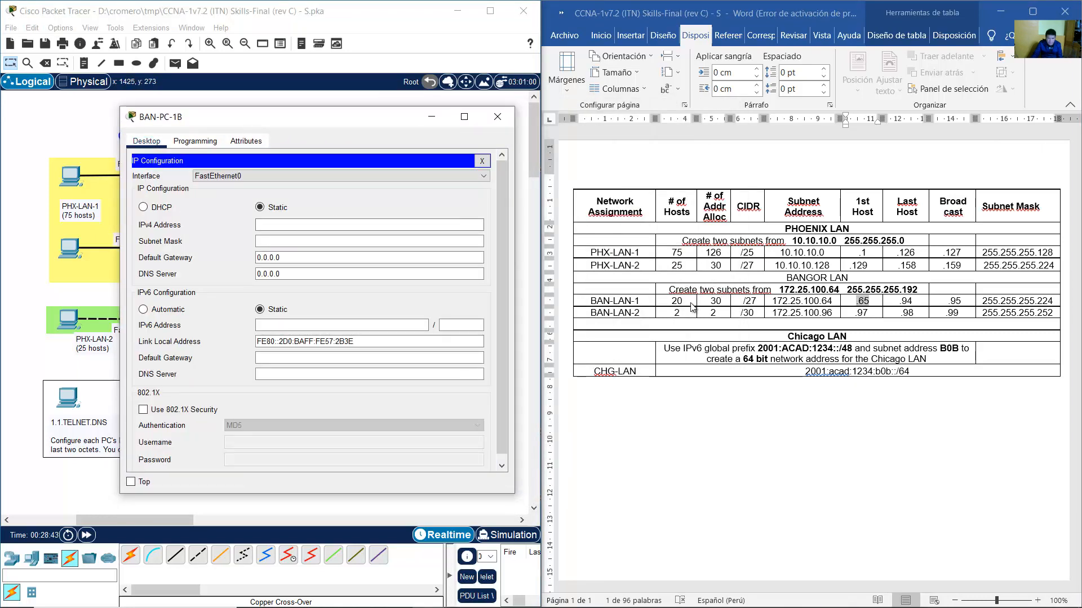
pyautogui.moveTo(610, 302); pyautogui.dragTo(991, 300)
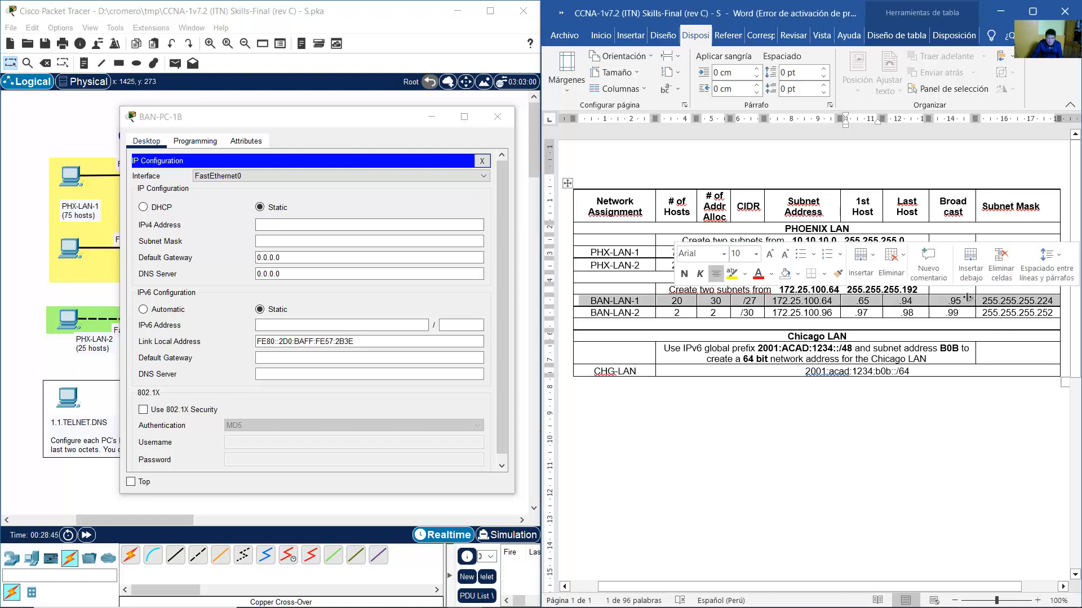
pyautogui.click(370, 27)
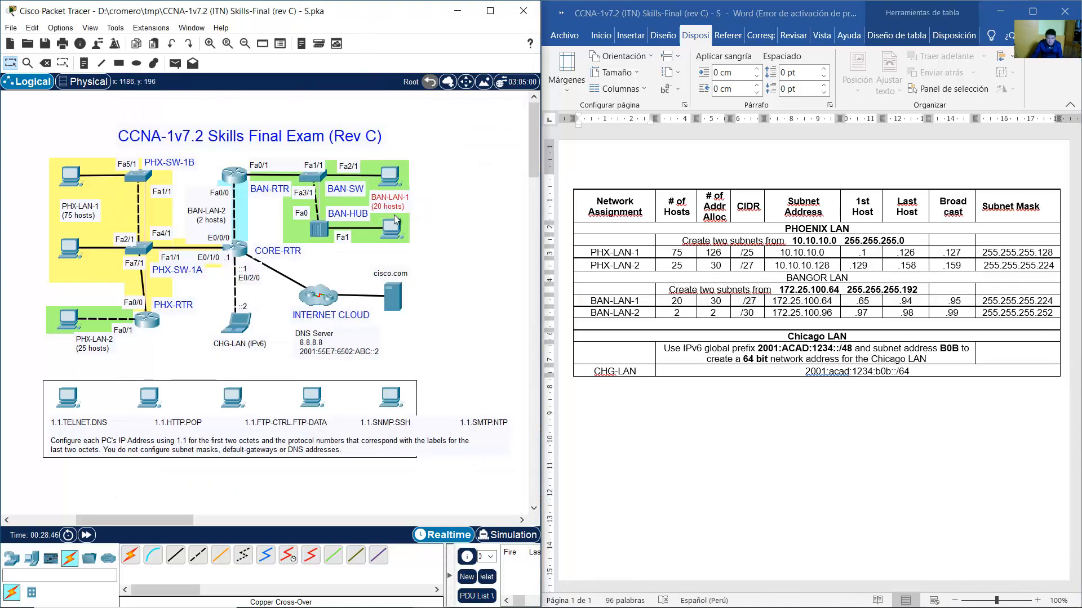
pyautogui.click(392, 228)
# Enter IPv4 172.25.100.75, mask 255.255.255.224, gateway 172.25.100.65 and DNS 8.8.8.8.
pyautogui.click(364, 225)
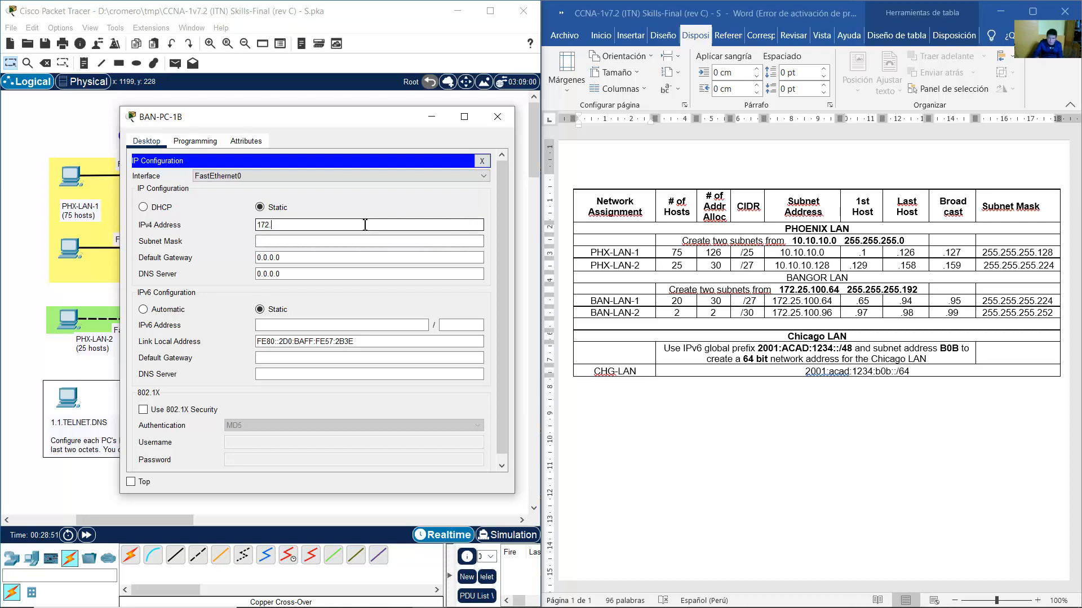
pyautogui.write('172.25.100.75')
pyautogui.click(370, 242)
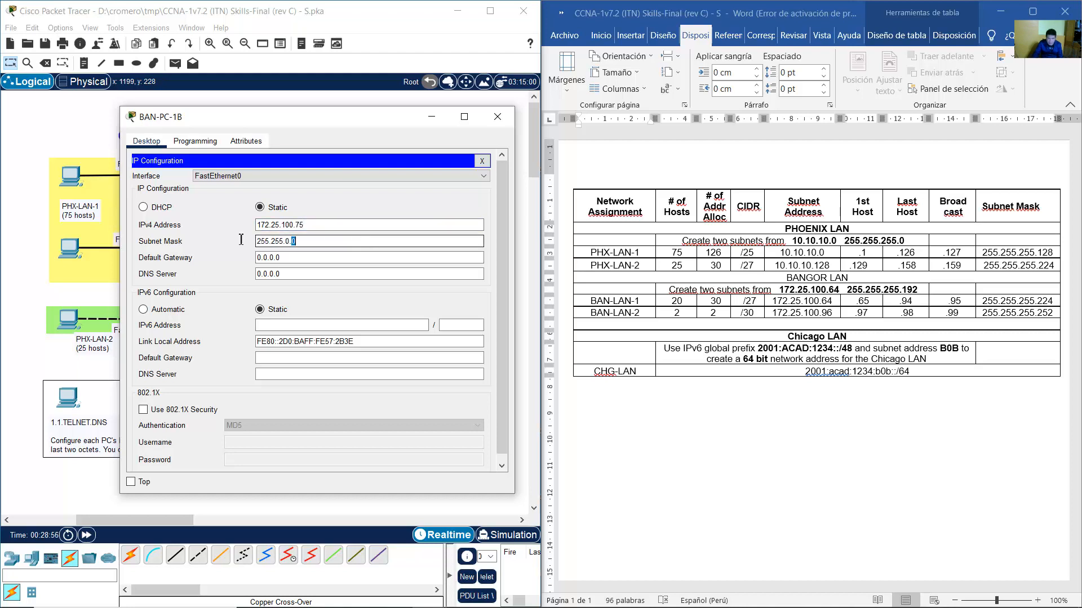
pyautogui.moveTo(293, 242); pyautogui.dragTo(148, 252)
pyautogui.write('255.25')
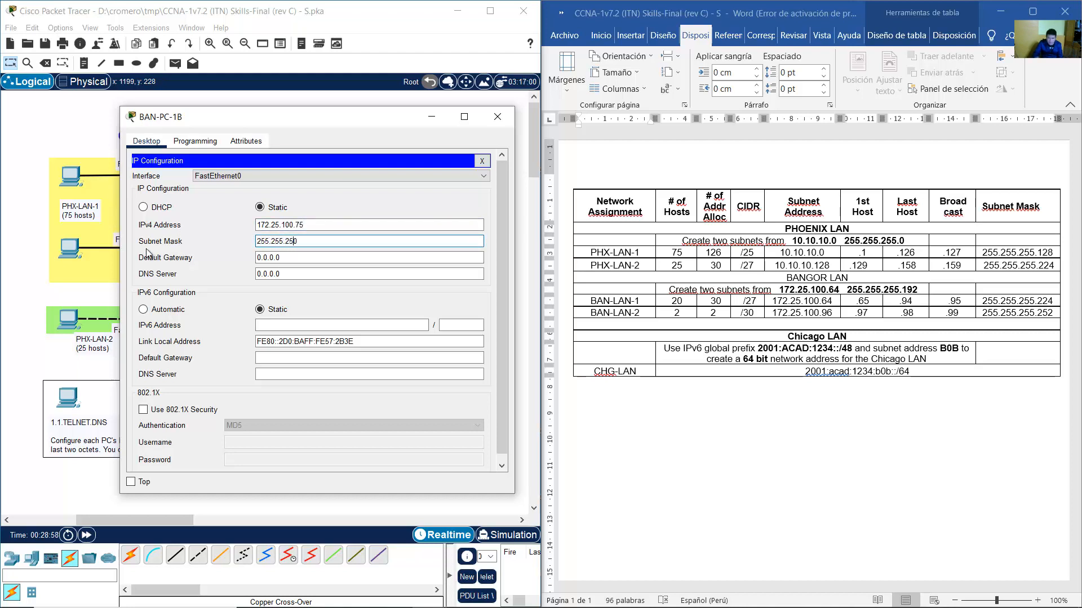
pyautogui.write('5.224')
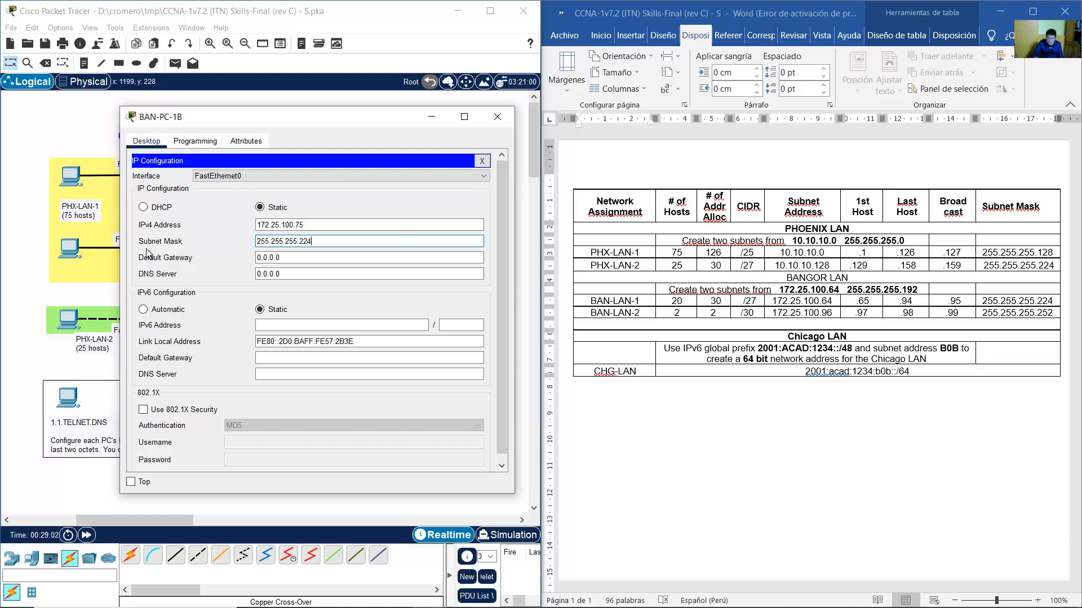
pyautogui.press('Tab')
pyautogui.write('172')
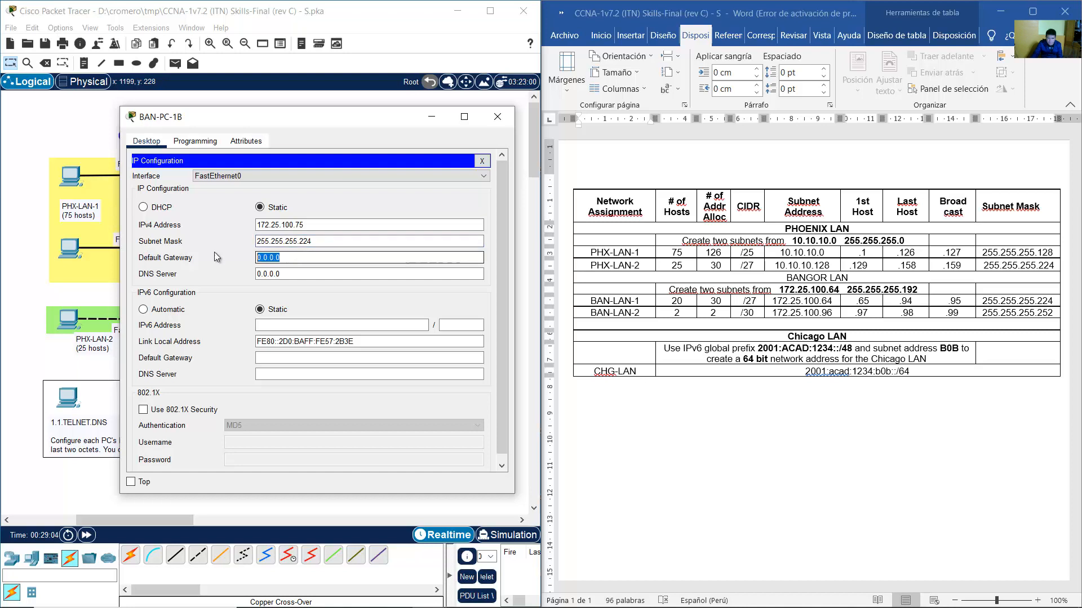
pyautogui.write('.2')
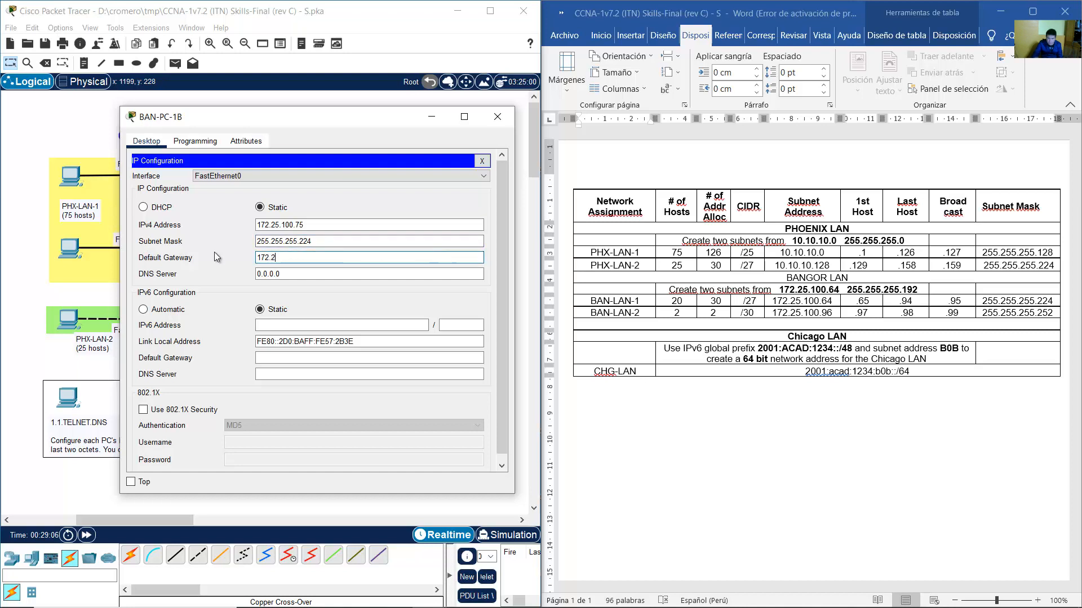
pyautogui.write('5.100.65')
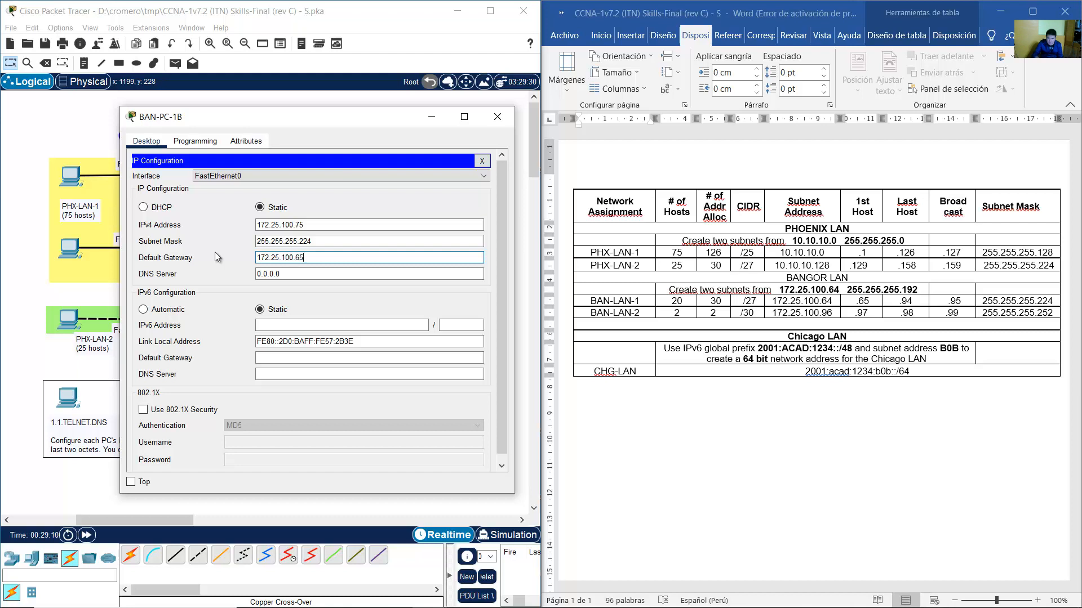
pyautogui.click(300, 274)
pyautogui.write('8.8.8.8')
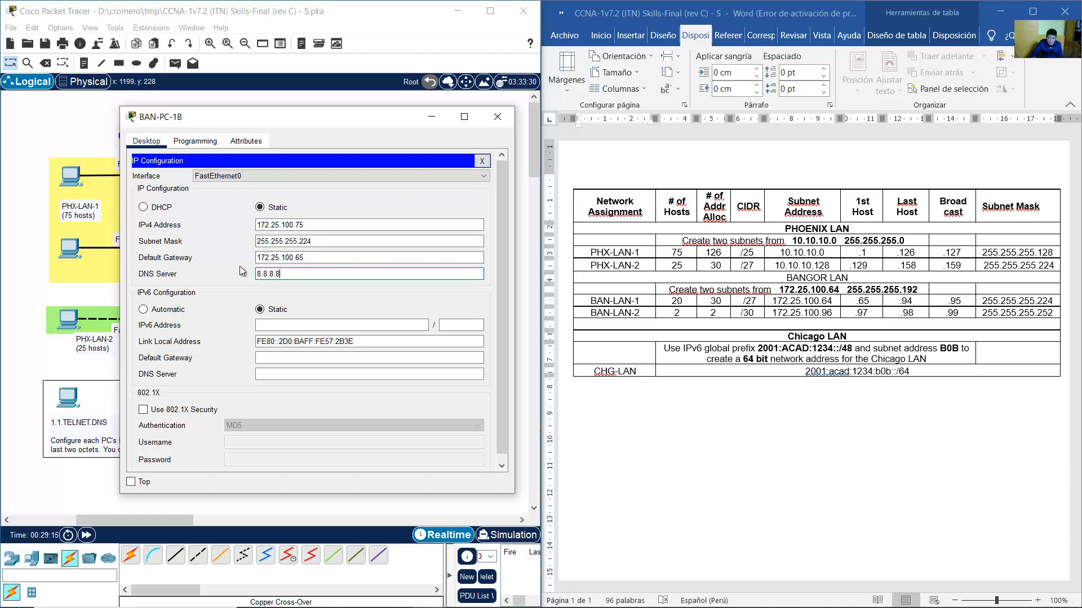
# Review BAN-PC-1B's entered address, mask, gateway and DNS, then close the window.
pyautogui.click(320, 225)
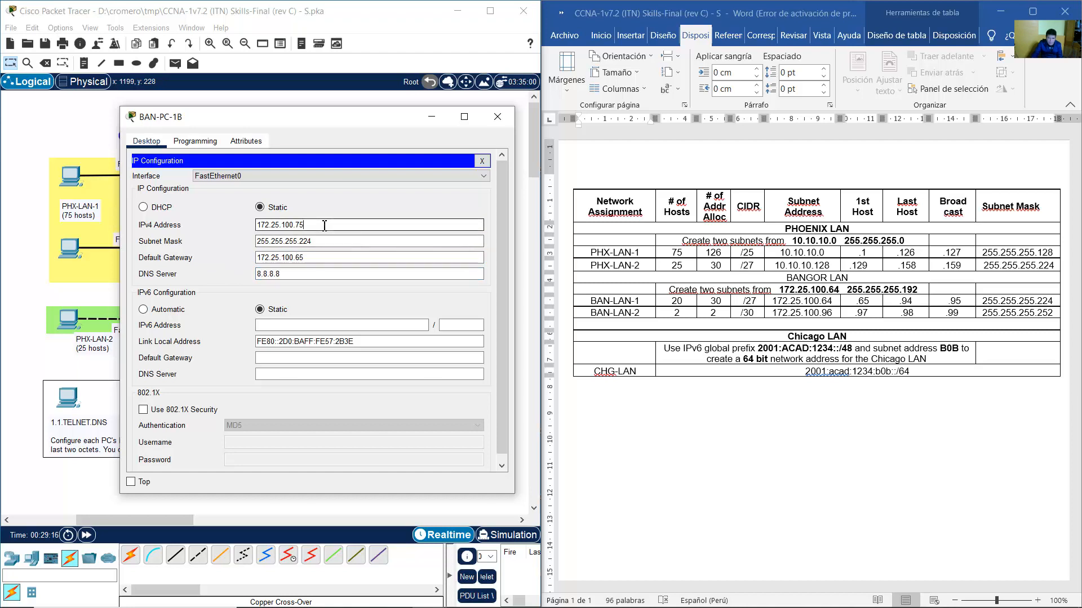
pyautogui.moveTo(320, 225); pyautogui.dragTo(241, 226)
pyautogui.moveTo(315, 241); pyautogui.dragTo(255, 242)
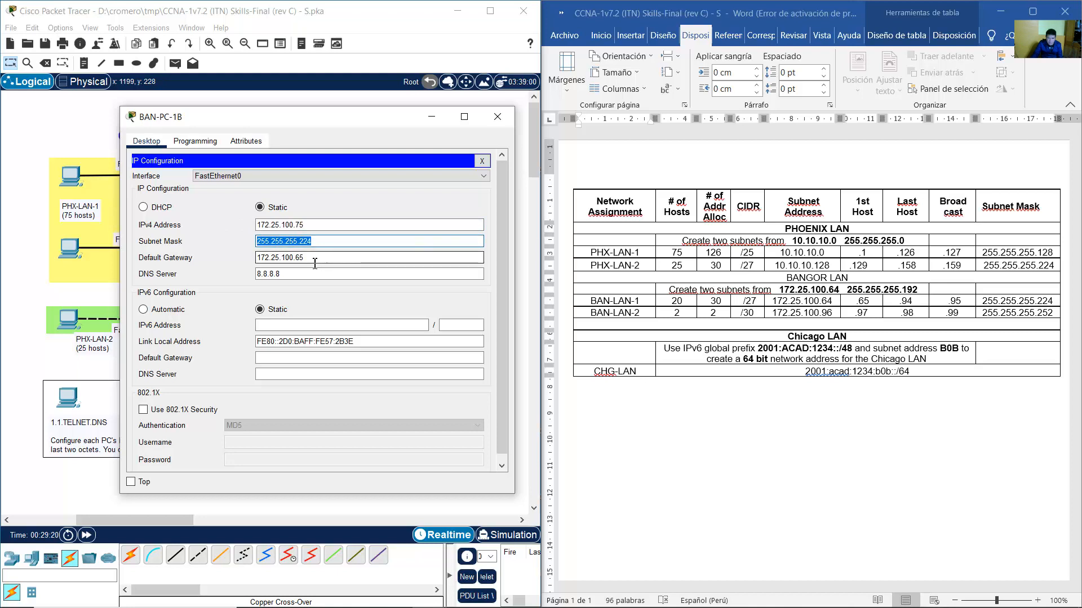
pyautogui.moveTo(314, 261); pyautogui.dragTo(252, 274)
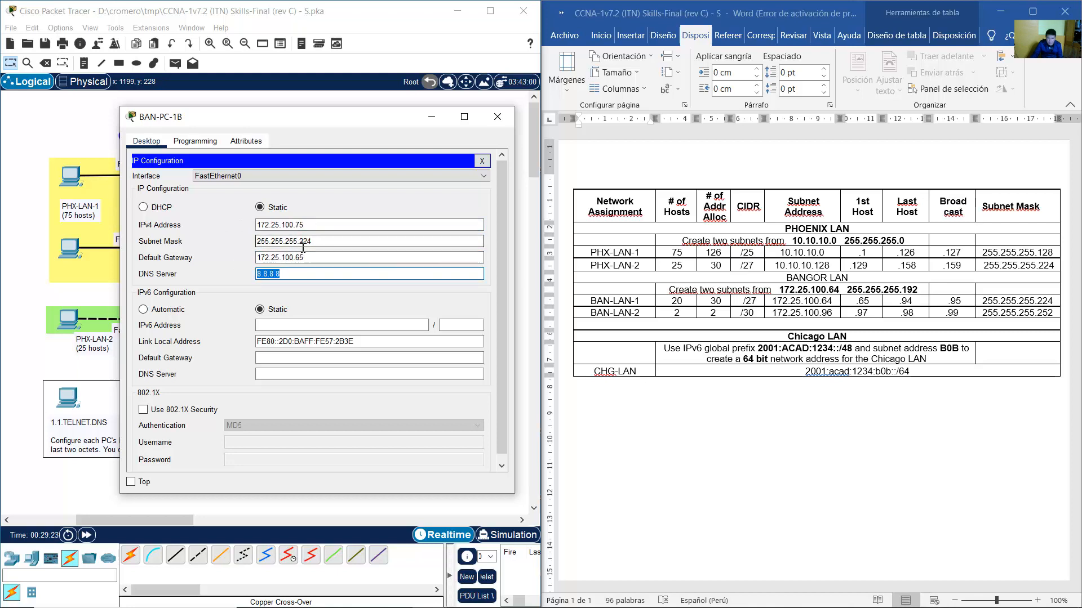
pyautogui.click(321, 242)
pyautogui.click(322, 258)
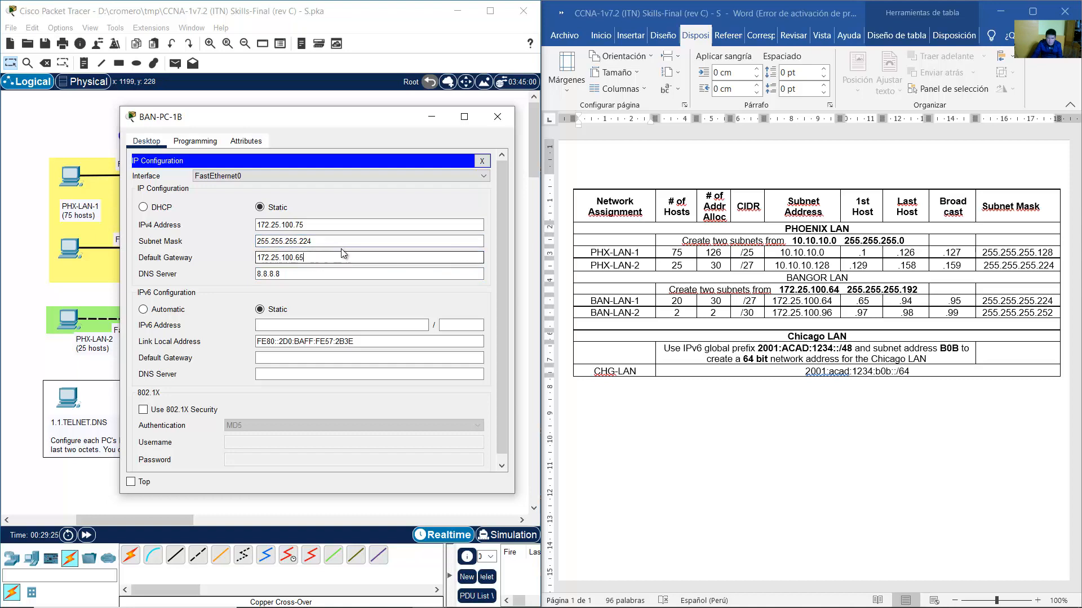
pyautogui.click(496, 115)
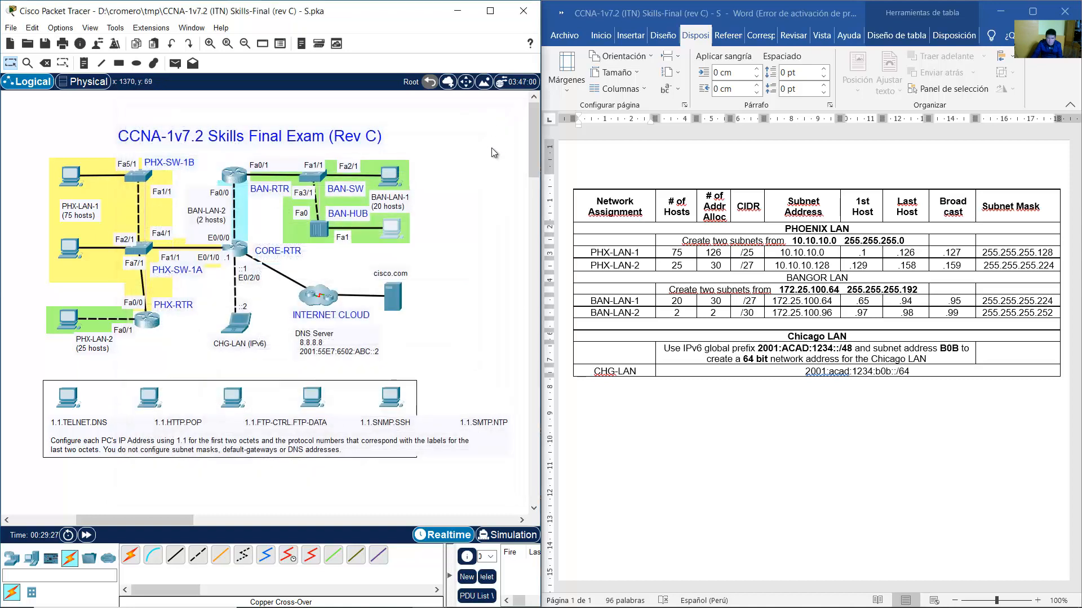
pyautogui.click(650, 316)
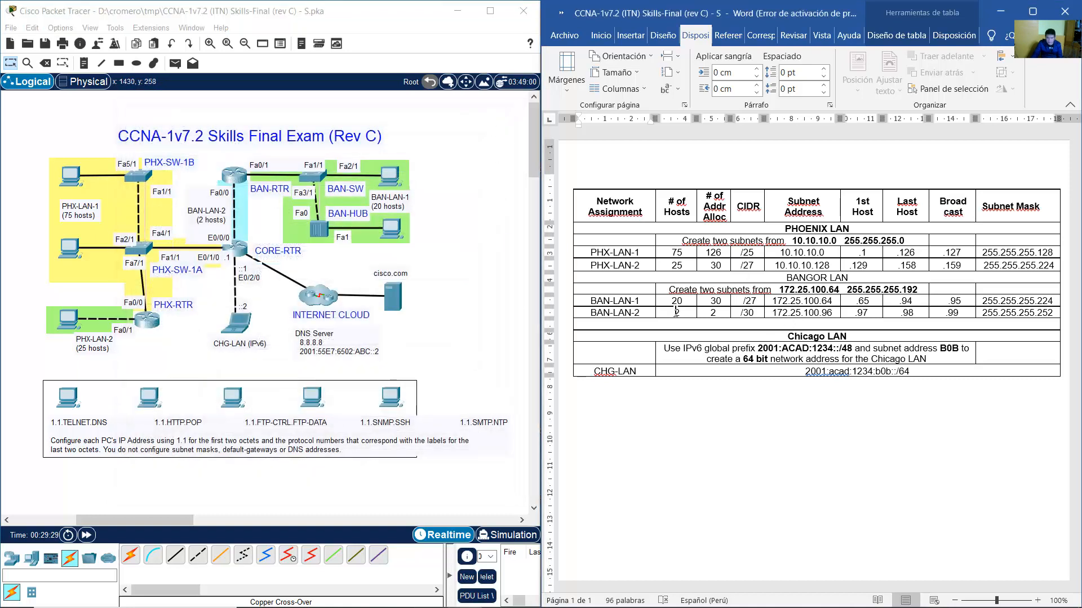
pyautogui.moveTo(649, 316); pyautogui.dragTo(1009, 316)
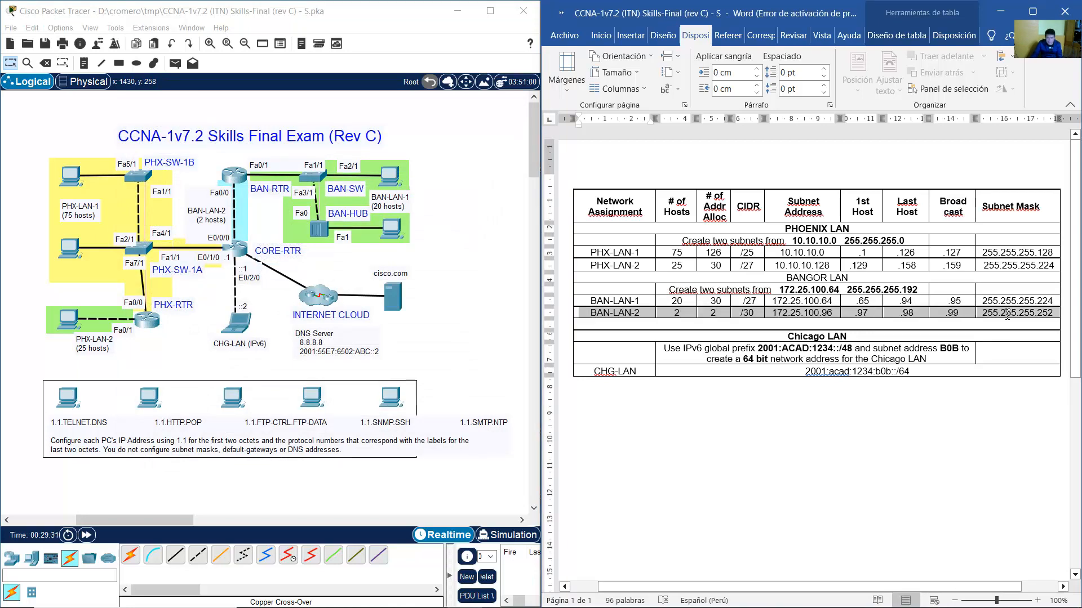
pyautogui.moveTo(209, 218); pyautogui.dragTo(208, 216)
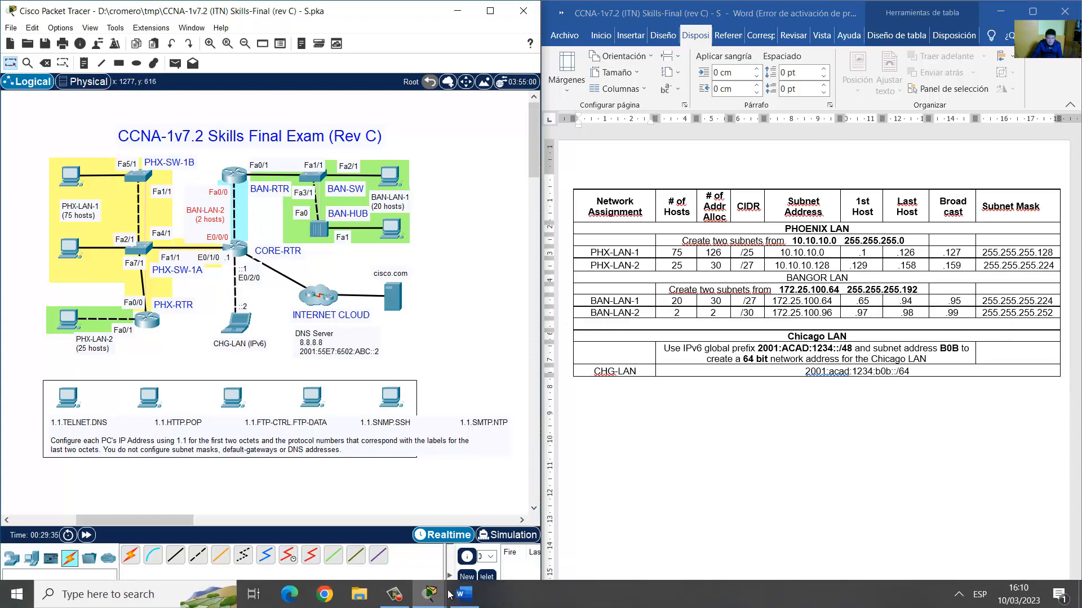
pyautogui.moveTo(429, 594)
pyautogui.click(461, 542)
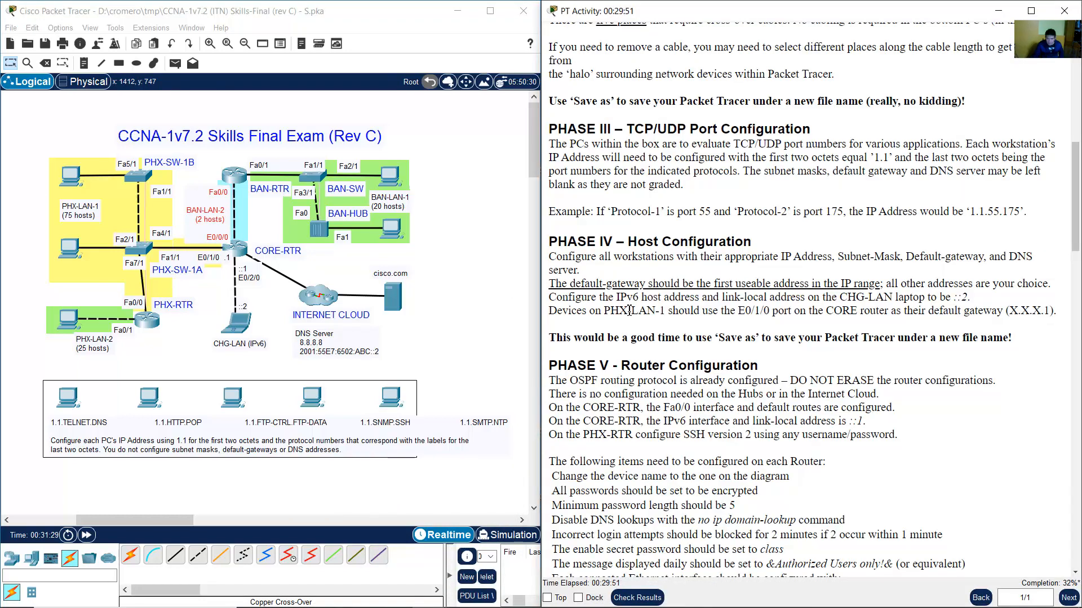
pyautogui.moveTo(557, 298); pyautogui.dragTo(964, 297)
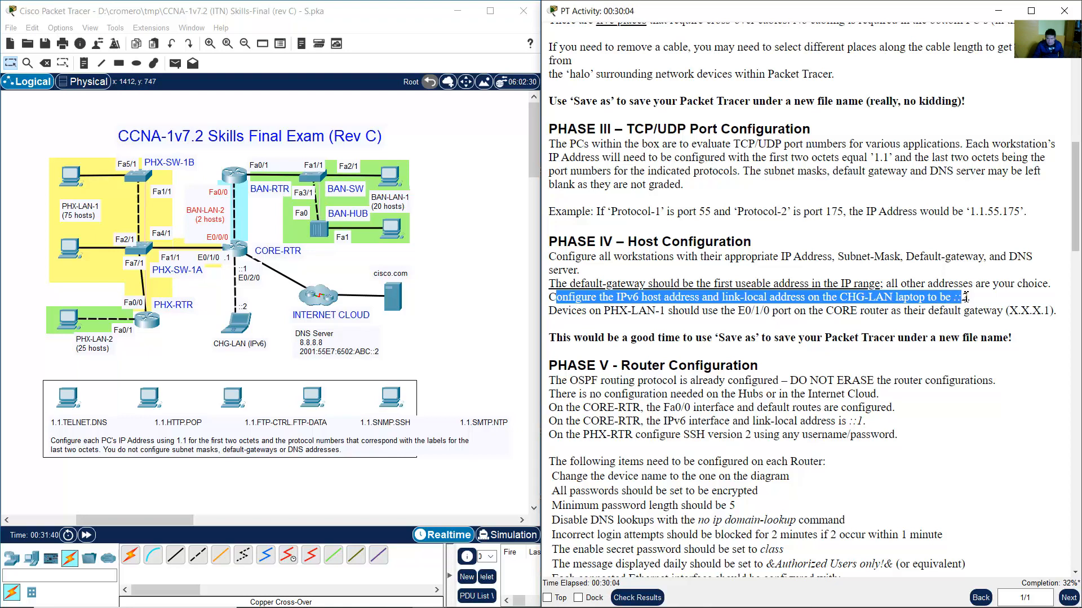
pyautogui.click(508, 295)
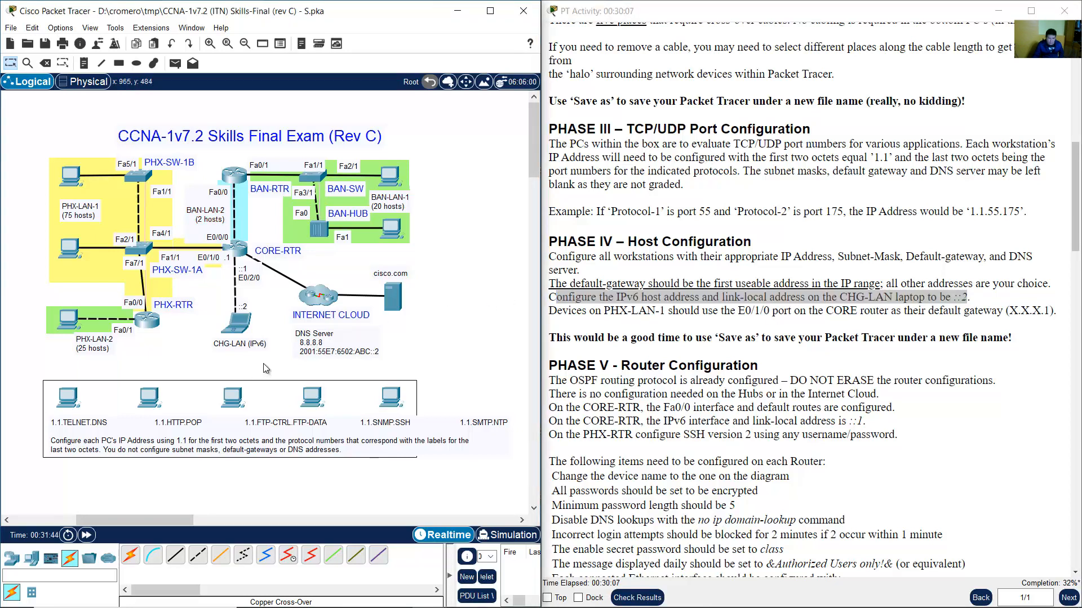
pyautogui.moveTo(263, 363); pyautogui.dragTo(215, 290)
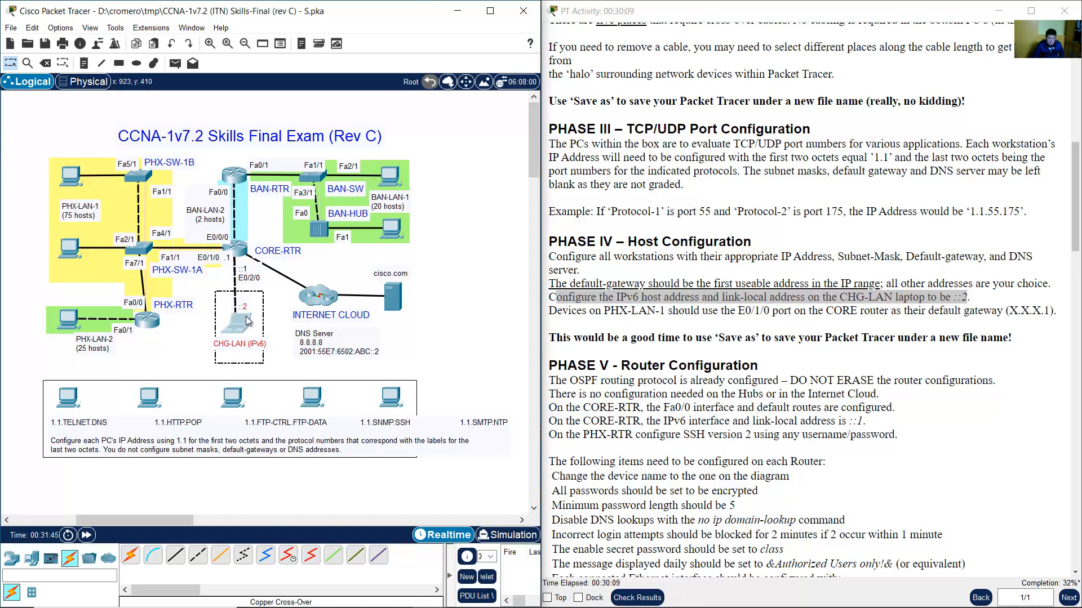
pyautogui.click(269, 321)
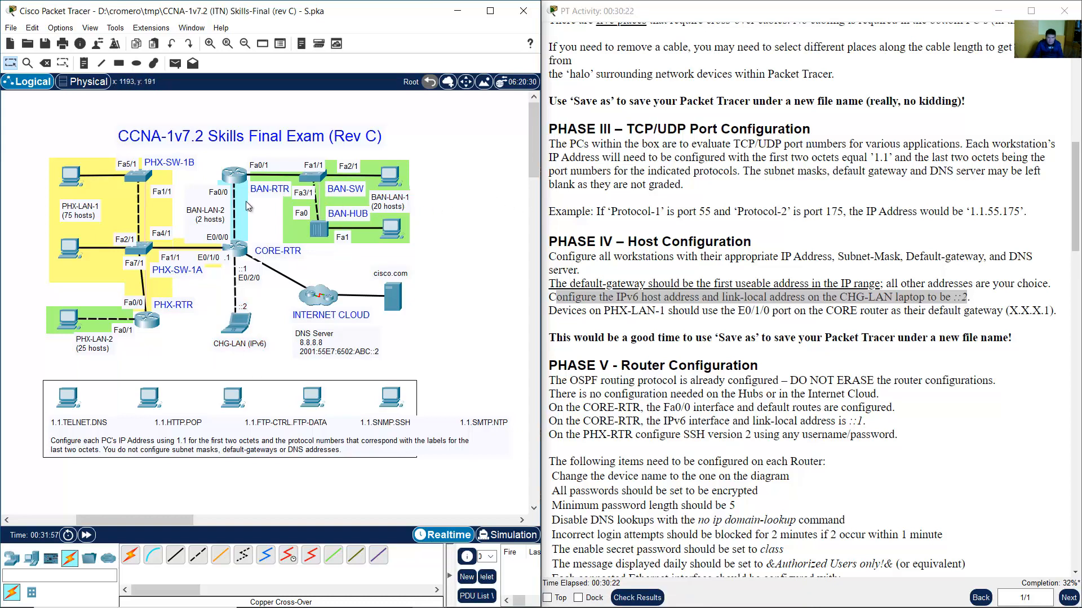
pyautogui.moveTo(213, 210); pyautogui.dragTo(210, 208)
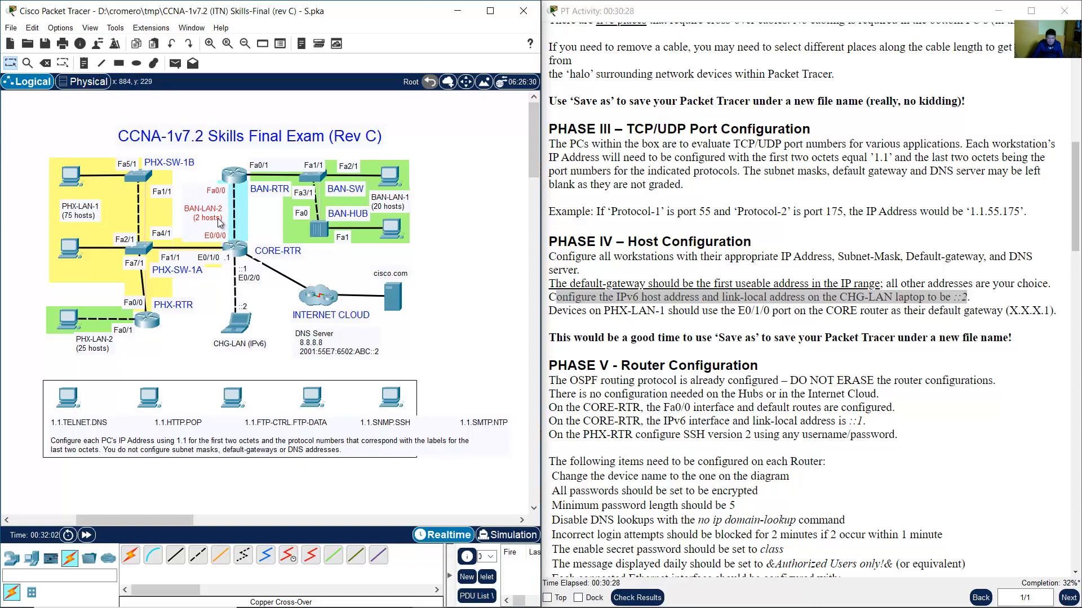
pyautogui.moveTo(220, 224); pyautogui.dragTo(220, 218)
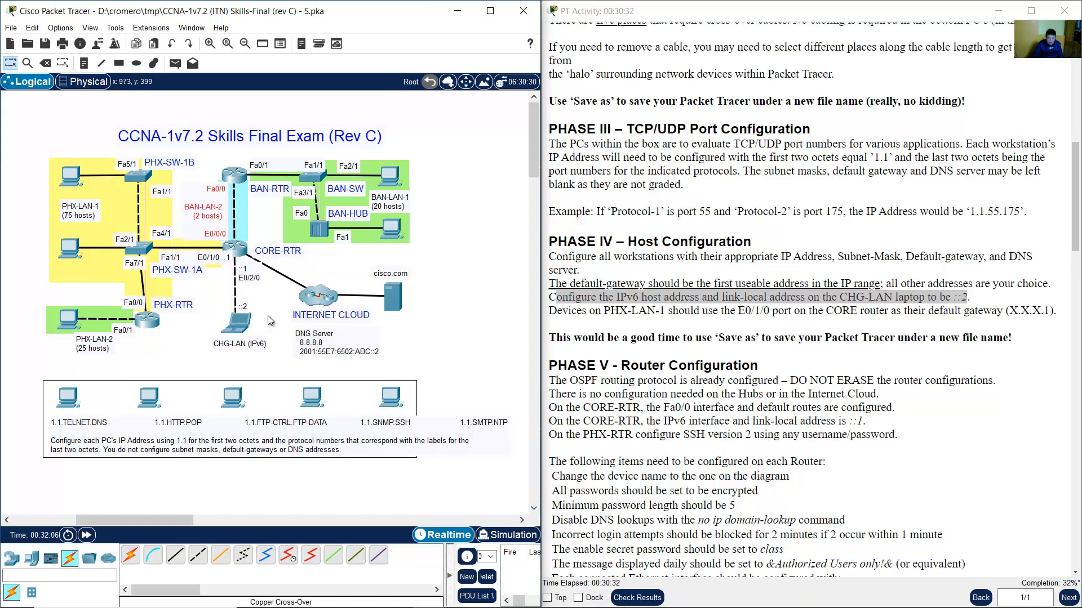
pyautogui.moveTo(269, 315); pyautogui.dragTo(209, 353)
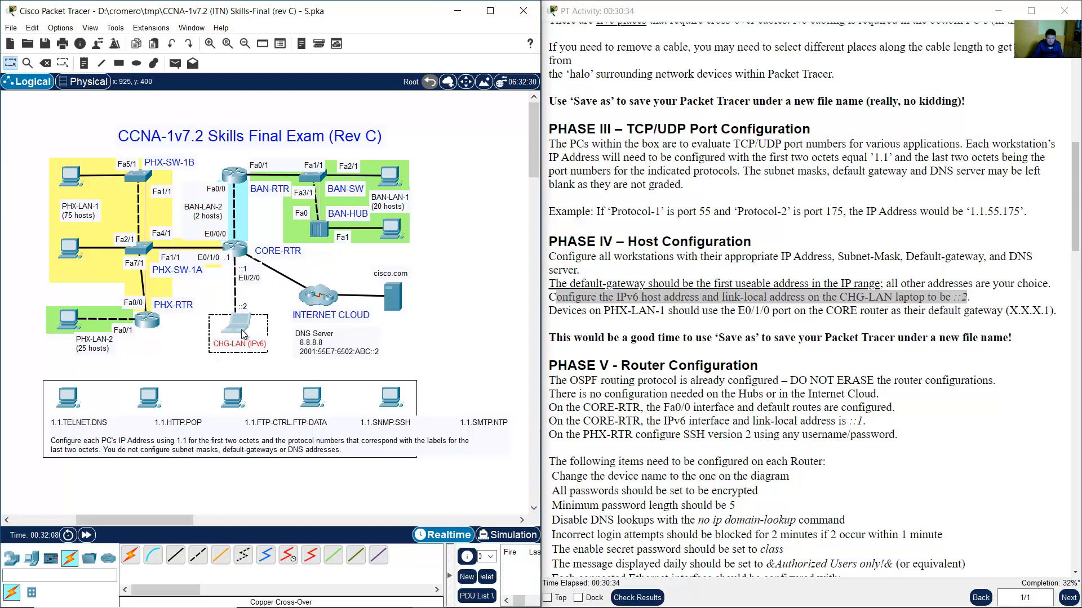
pyautogui.click(477, 315)
pyautogui.click(473, 595)
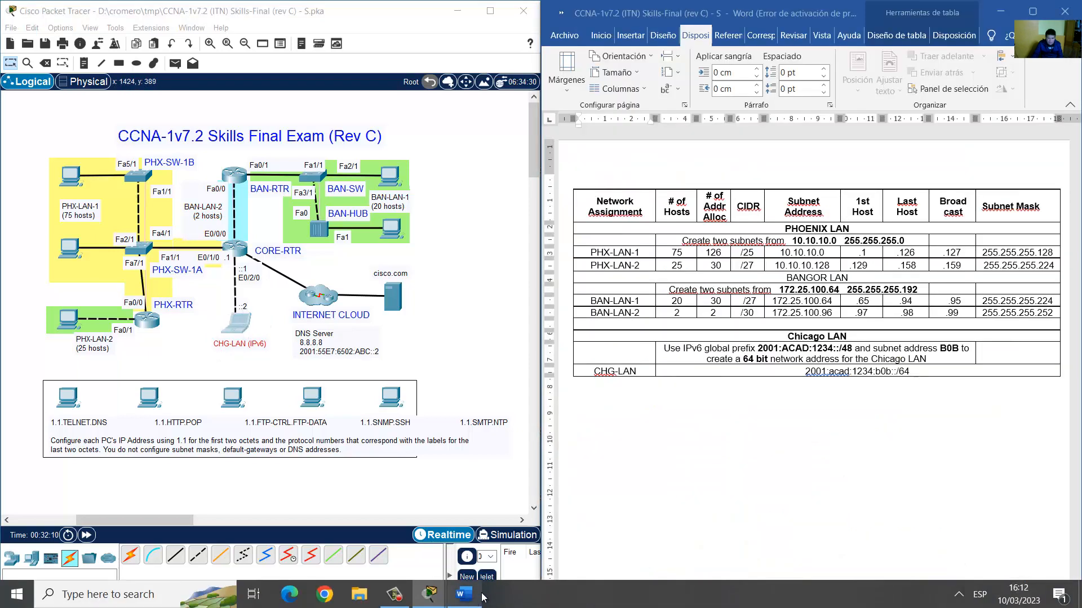
# Highlight the CHG-LAN IPv6 network in the table and open CHG-PC's IP configuration.
pyautogui.click(747, 363)
pyautogui.moveTo(802, 373); pyautogui.dragTo(914, 373)
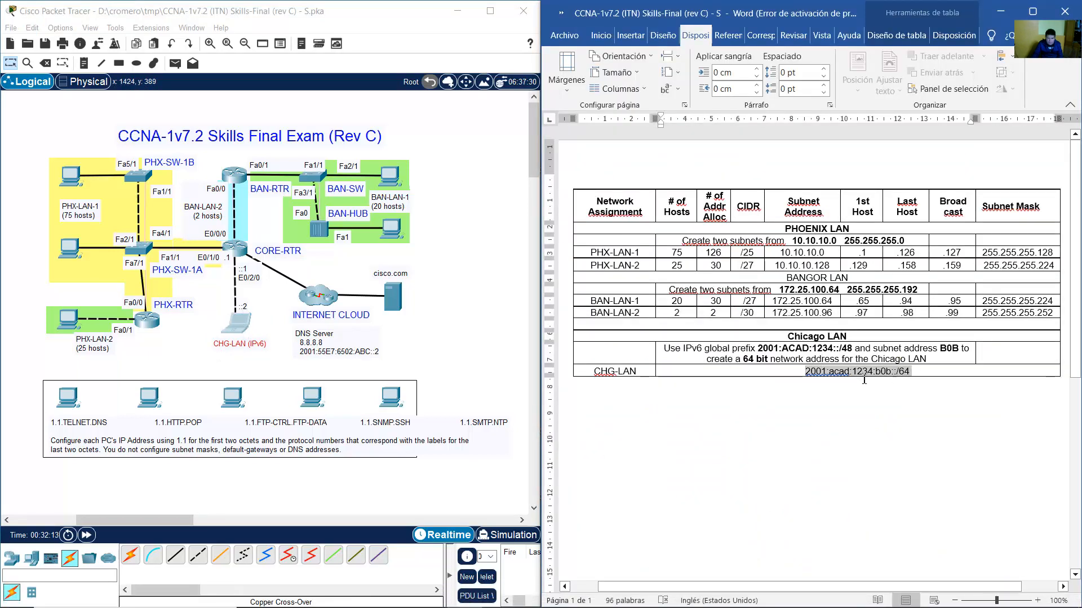
pyautogui.click(244, 328)
pyautogui.moveTo(521, 121); pyautogui.dragTo(328, 134)
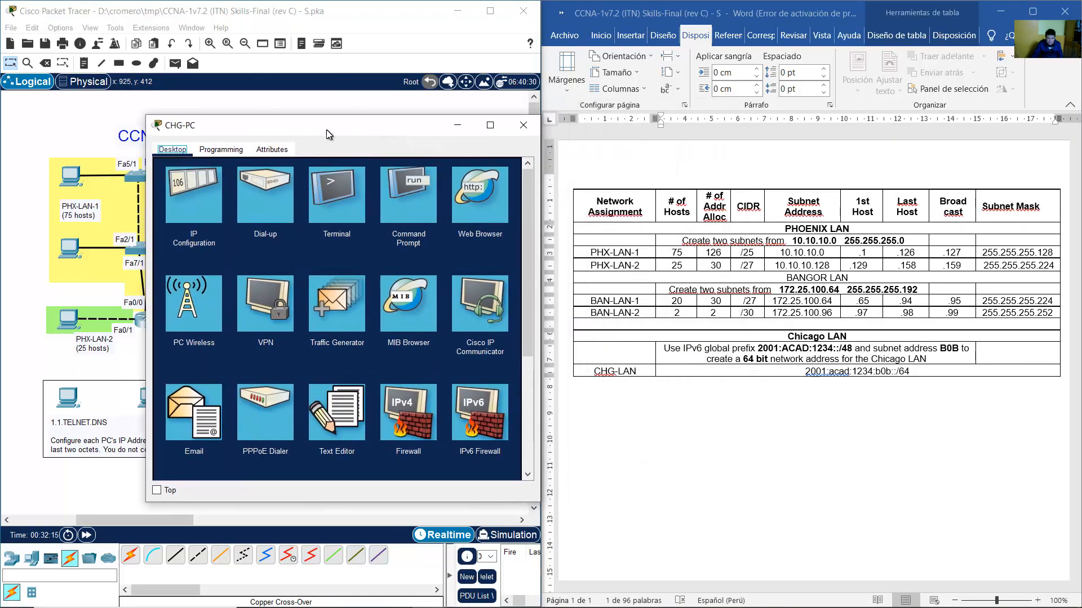
pyautogui.click(199, 213)
# Give CHG-PC IPv6 2001:acad:1234:b0b::2/64 with link-local FE80::ABC:123.
pyautogui.click(315, 334)
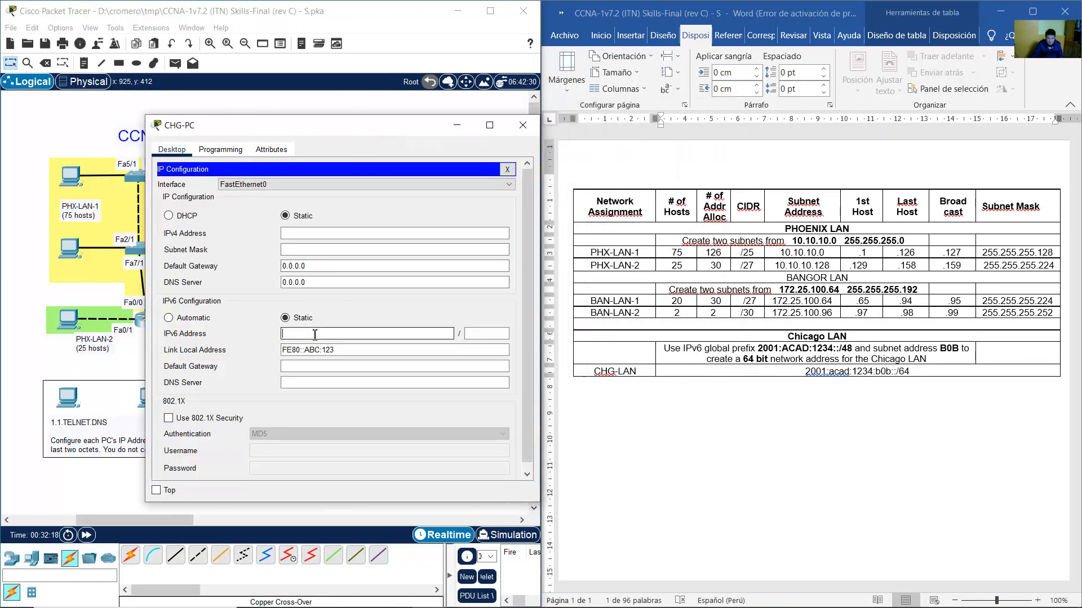
pyautogui.write('2001:acad:1234')
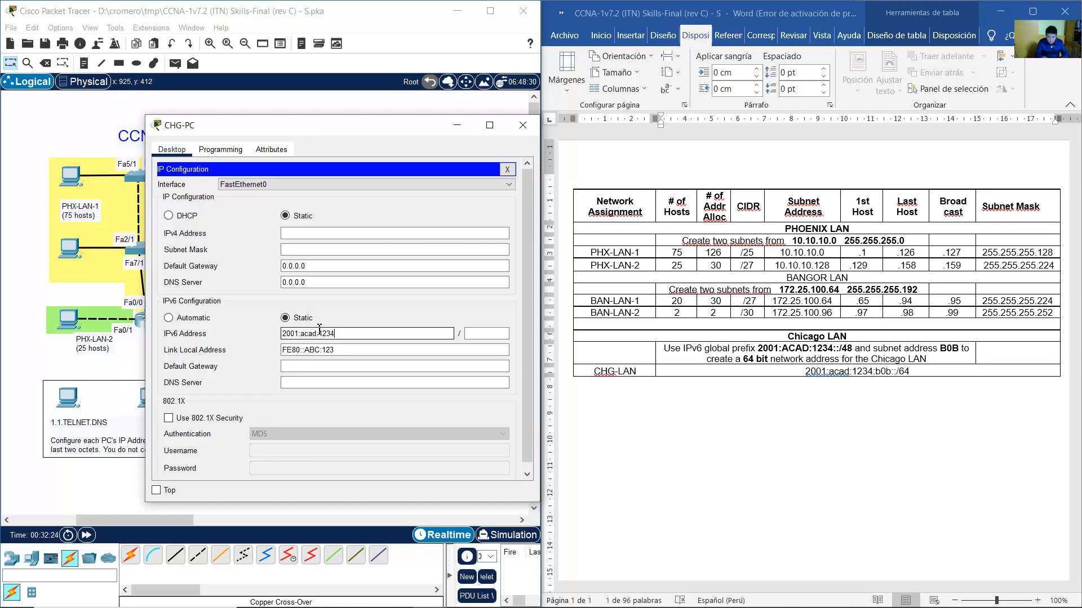
pyautogui.write(':b0b::2')
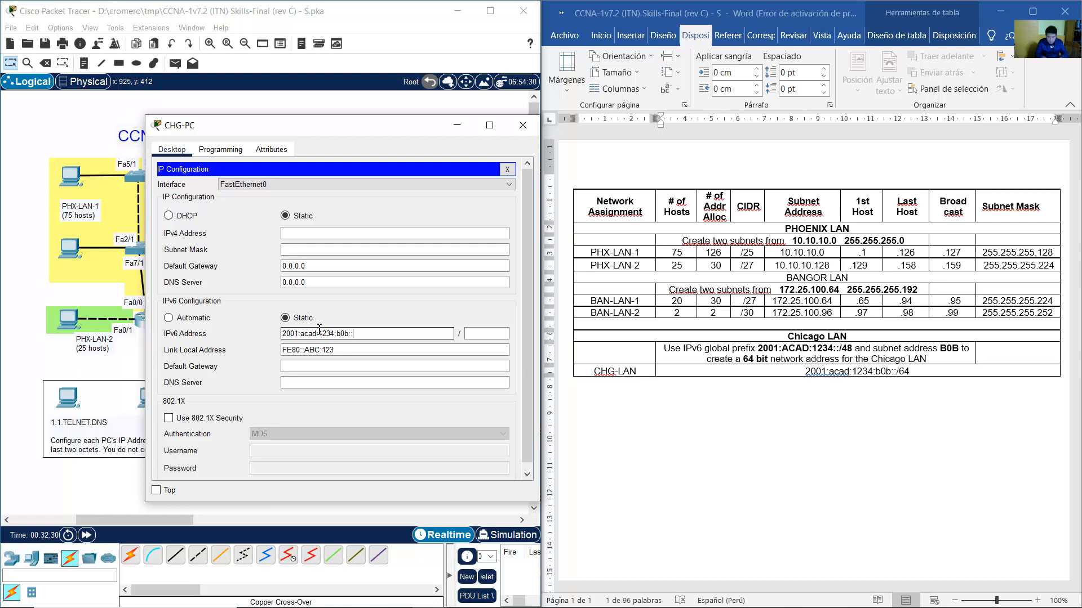
pyautogui.click(487, 330)
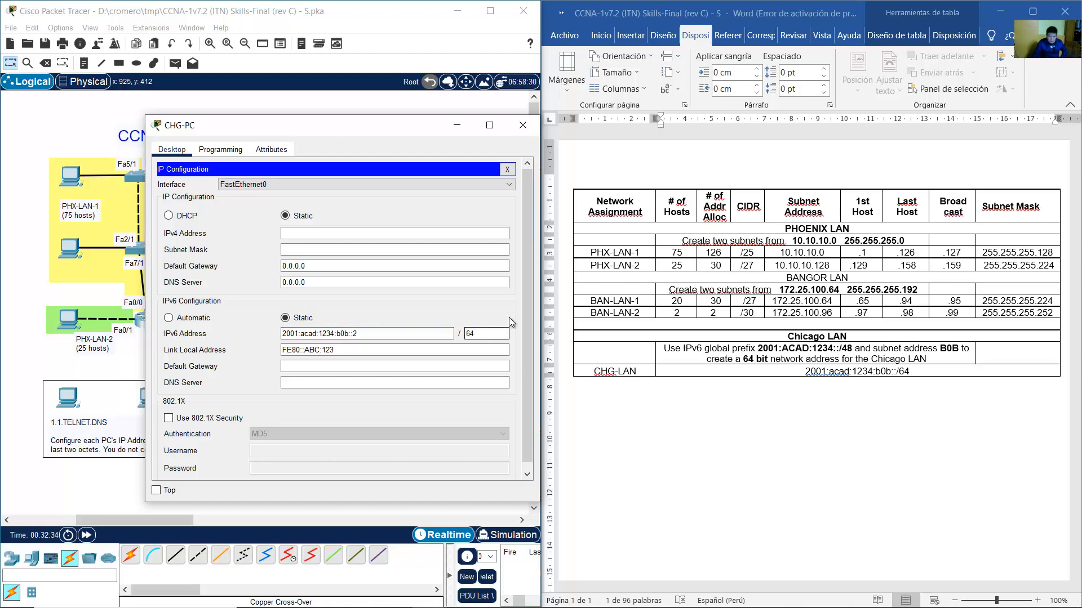
pyautogui.press('Tab')
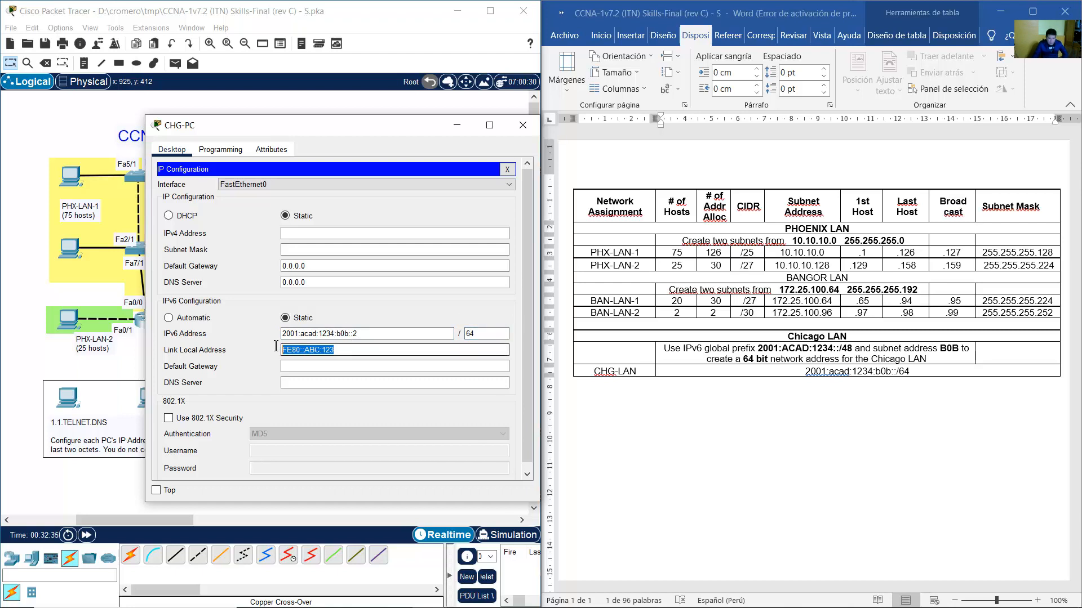
# Show the activity instructions beside CHG-PC's settings to check the IPv6 requirement.
pyautogui.click(322, 366)
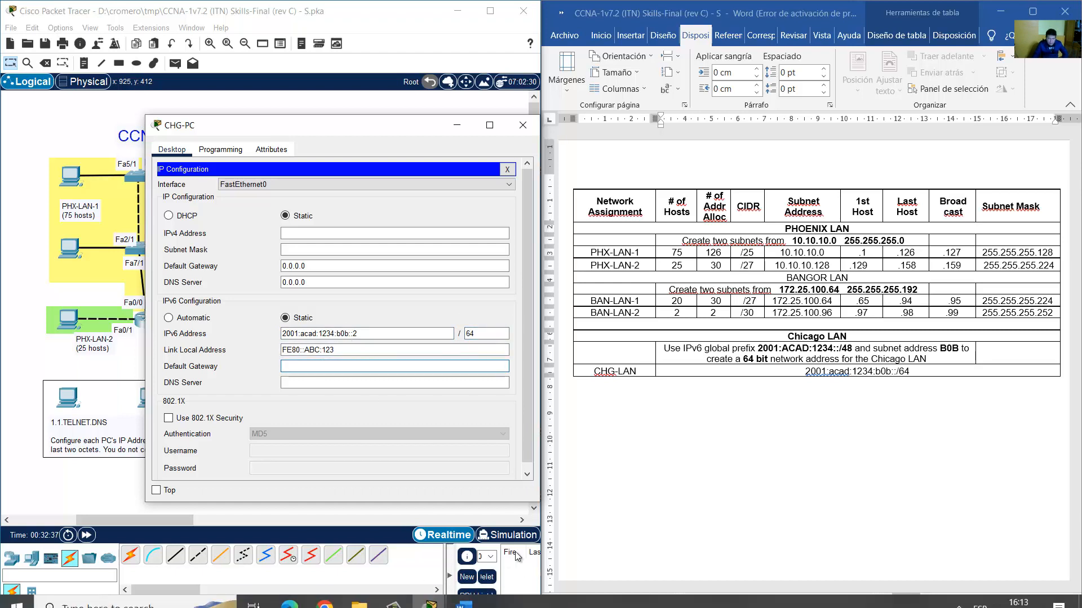
pyautogui.click(429, 594)
pyautogui.click(429, 543)
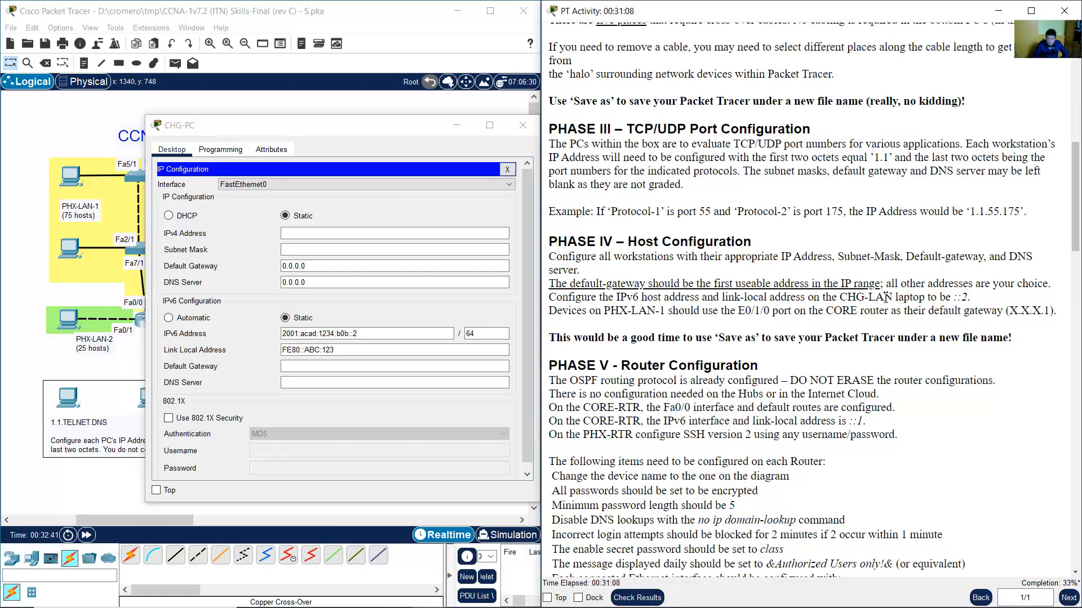
# Set CHG-PC's IPv6 default gateway to 2001:acad:1234:b0b::1.
pyautogui.moveTo(886, 297); pyautogui.dragTo(573, 297)
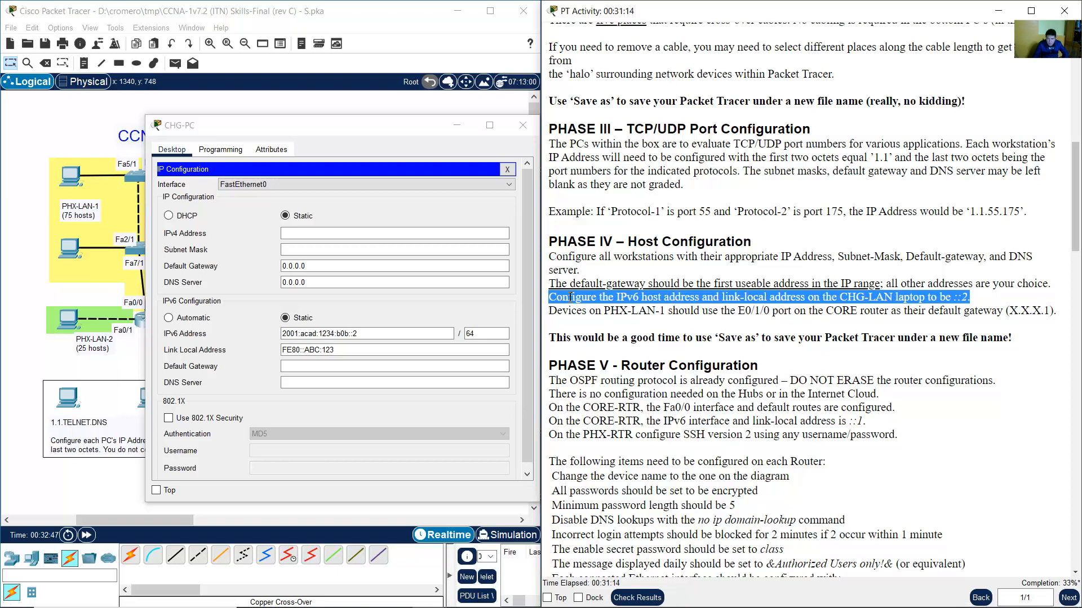
pyautogui.click(431, 363)
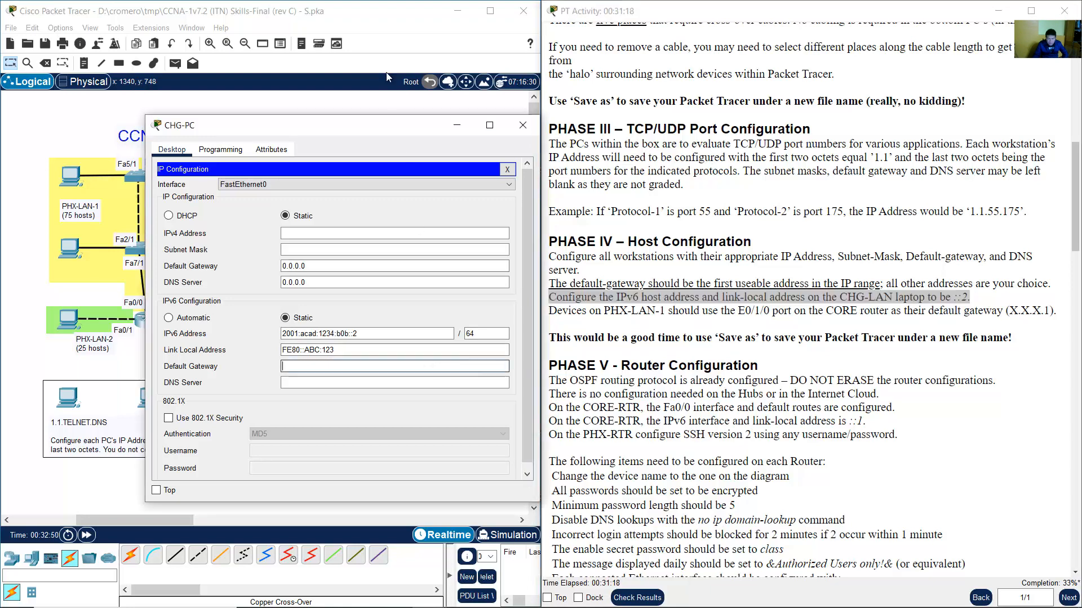
pyautogui.click(370, 52)
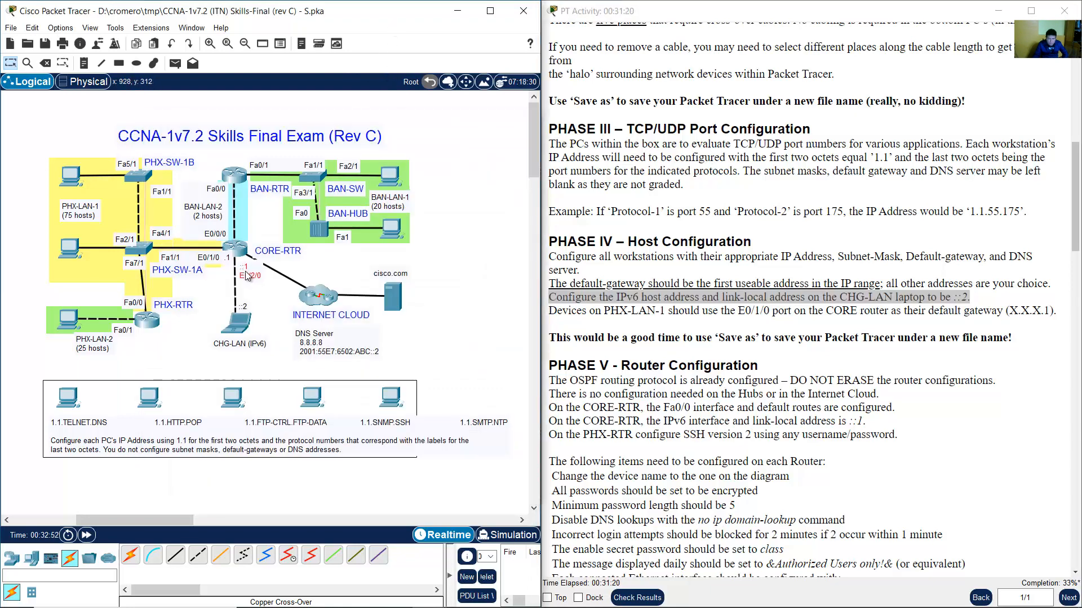
pyautogui.click(252, 325)
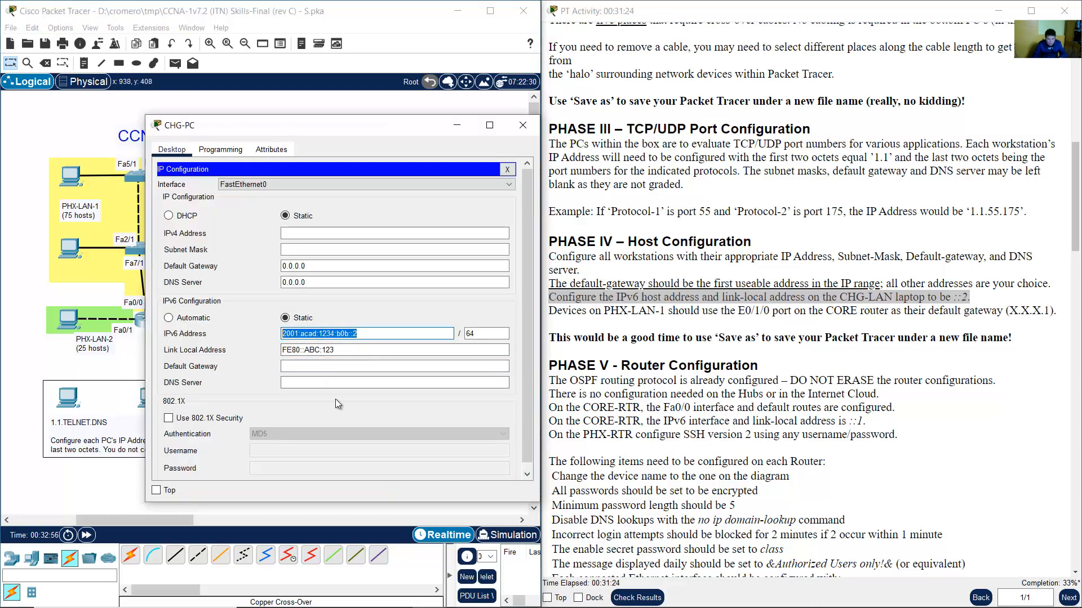
pyautogui.write('2001:acad:1234:b0b::2')
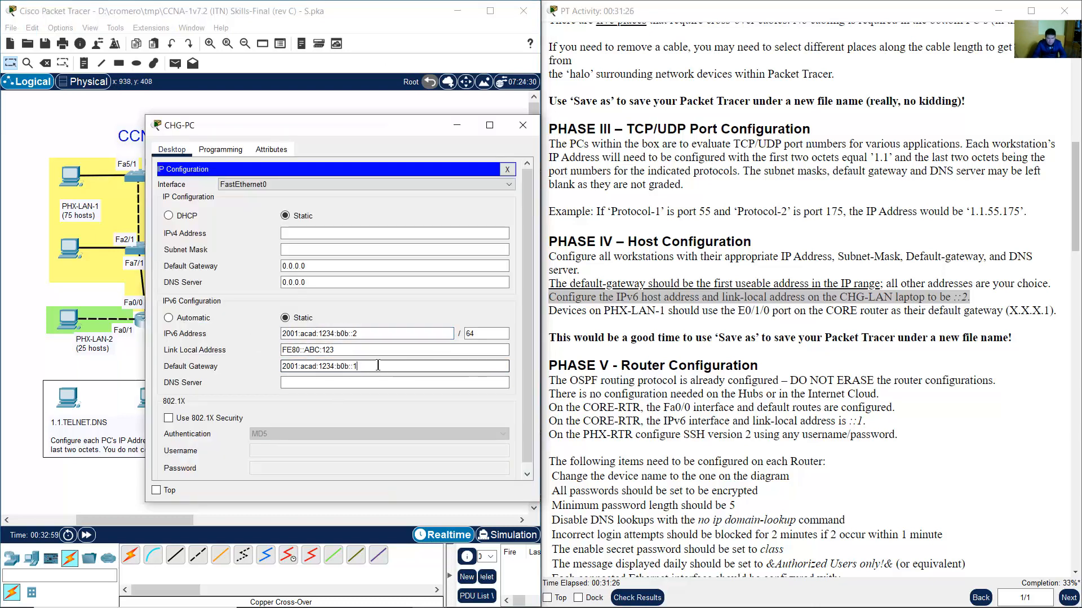
pyautogui.moveTo(372, 367); pyautogui.dragTo(227, 371)
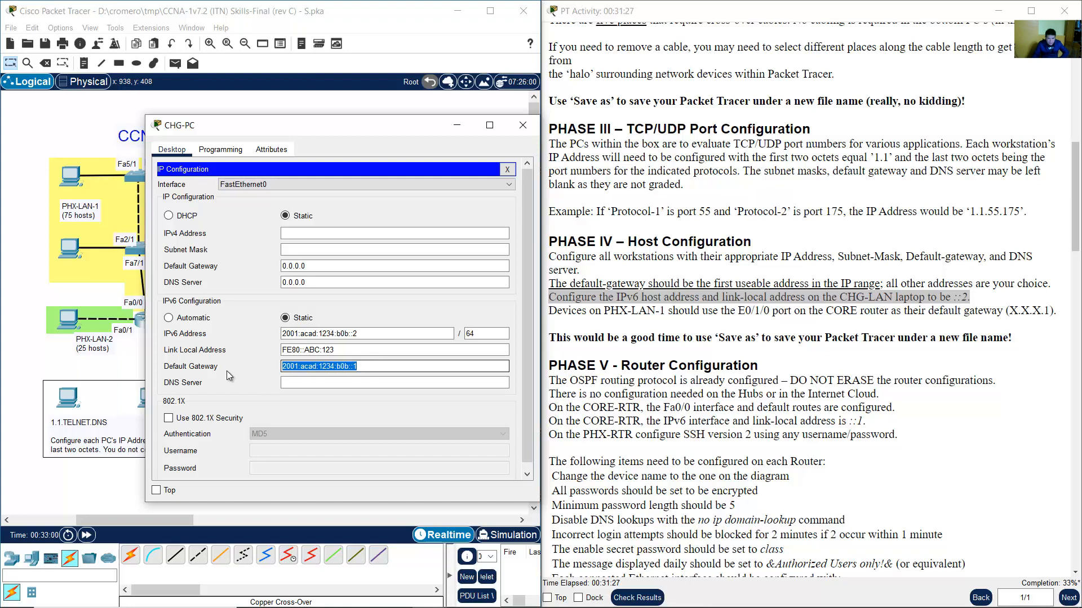
pyautogui.click(365, 370)
# Copy DNS server 2001:55E7:6502:ABC::2 from the topology note into CHG-PC and close it.
pyautogui.moveTo(400, 130); pyautogui.dragTo(683, 101)
pyautogui.doubleClick(354, 355)
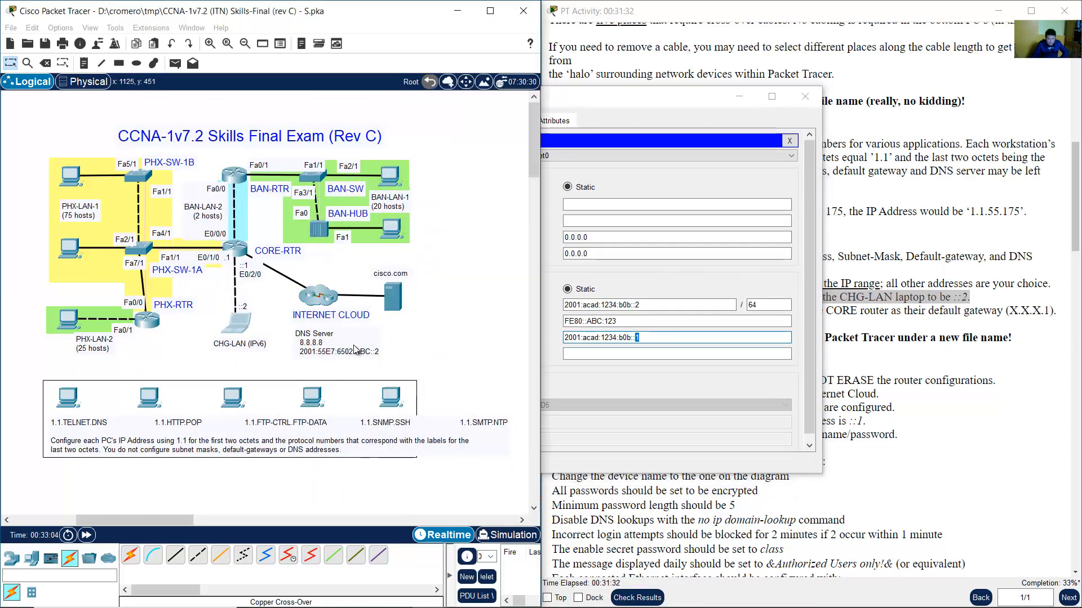
pyautogui.moveTo(301, 359); pyautogui.dragTo(310, 358)
pyautogui.hotkey('ctrl', 'c')
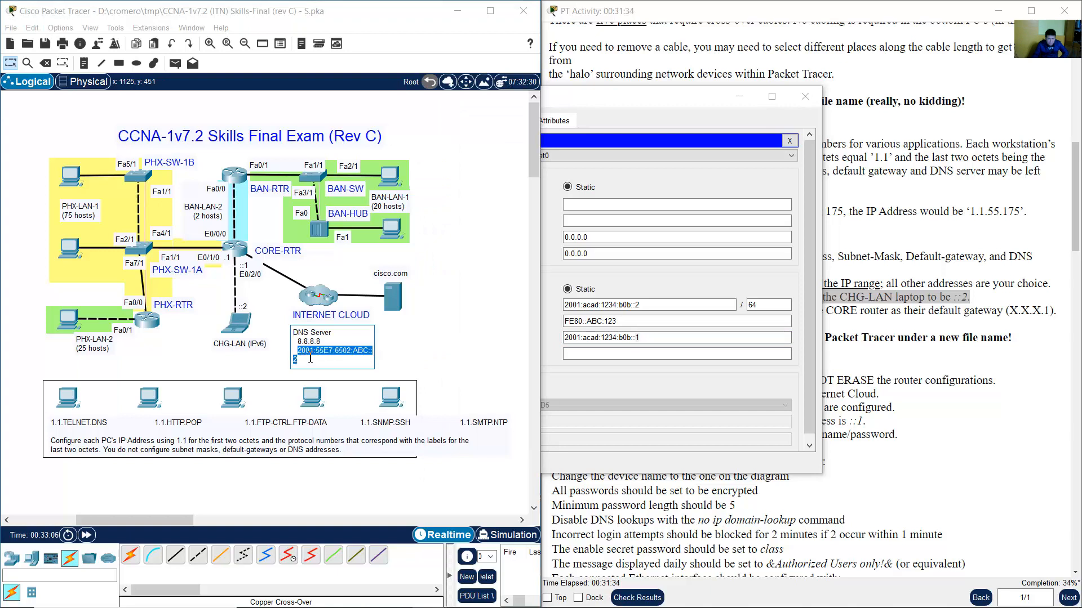
pyautogui.click(643, 354)
pyautogui.rightClick(638, 354)
pyautogui.click(667, 420)
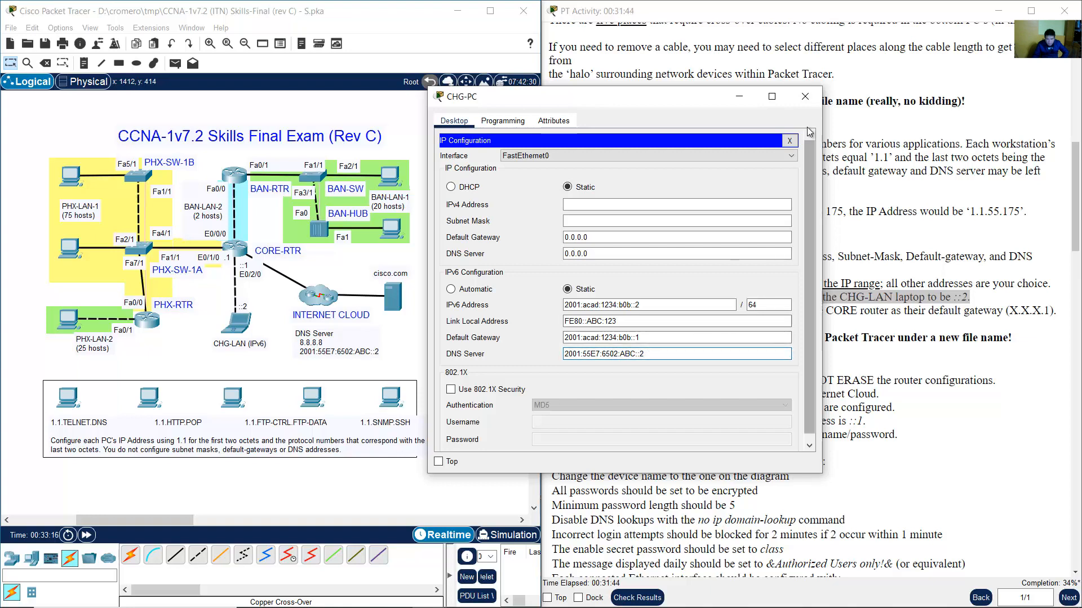
pyautogui.click(805, 96)
pyautogui.click(843, 256)
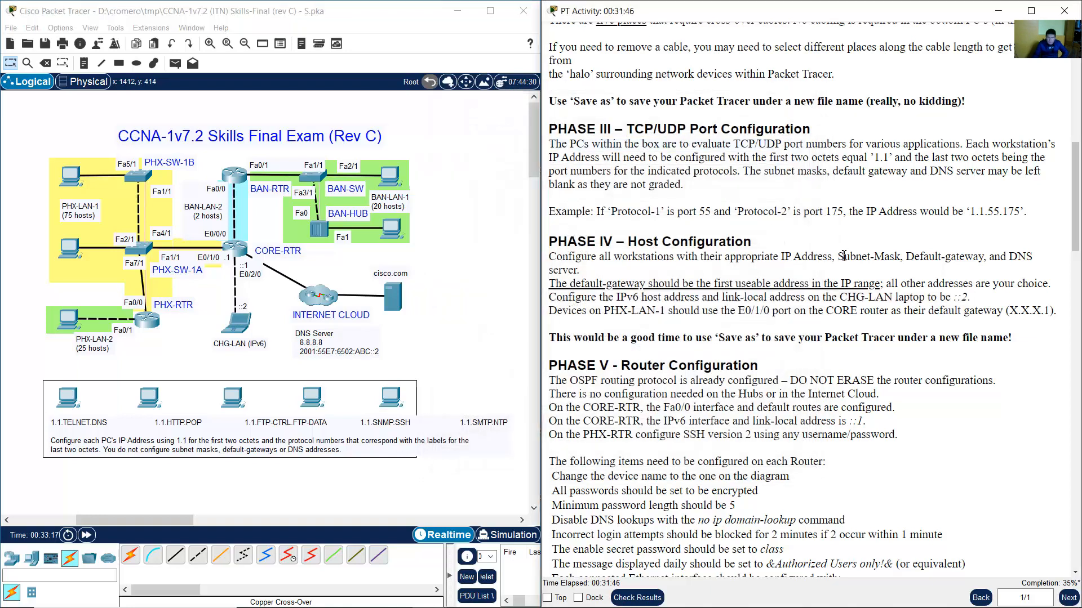
# Review the OSPF, hubs/Internet Cloud and CORE-RTR Fa0/0 default route instruction lines.
pyautogui.scroll(-4, 845, 253)
pyautogui.scroll(-2, 844, 254)
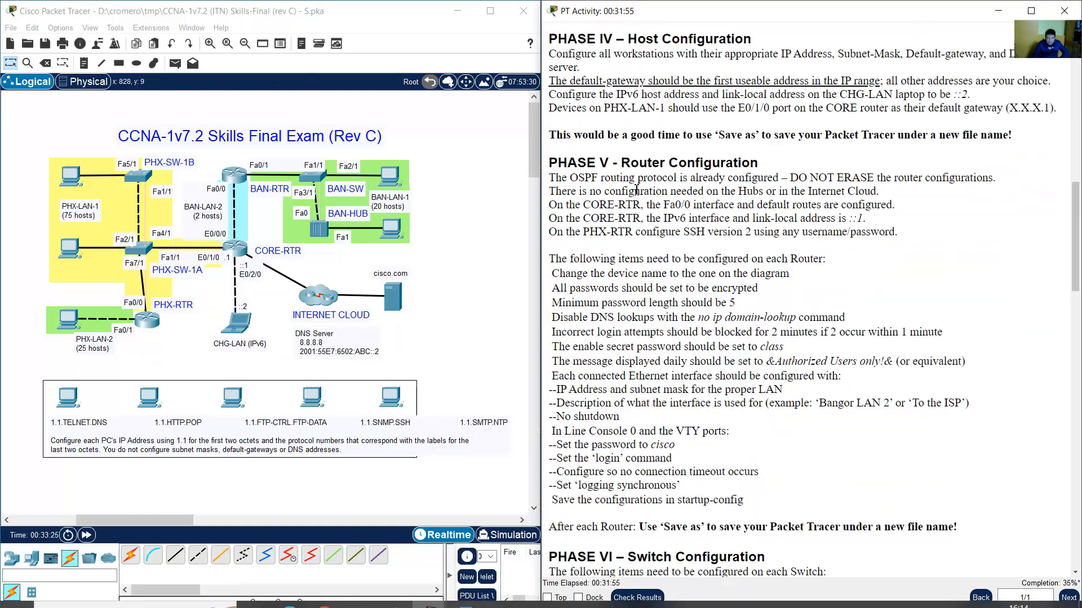
pyautogui.moveTo(620, 163); pyautogui.dragTo(800, 169)
pyautogui.click(592, 186)
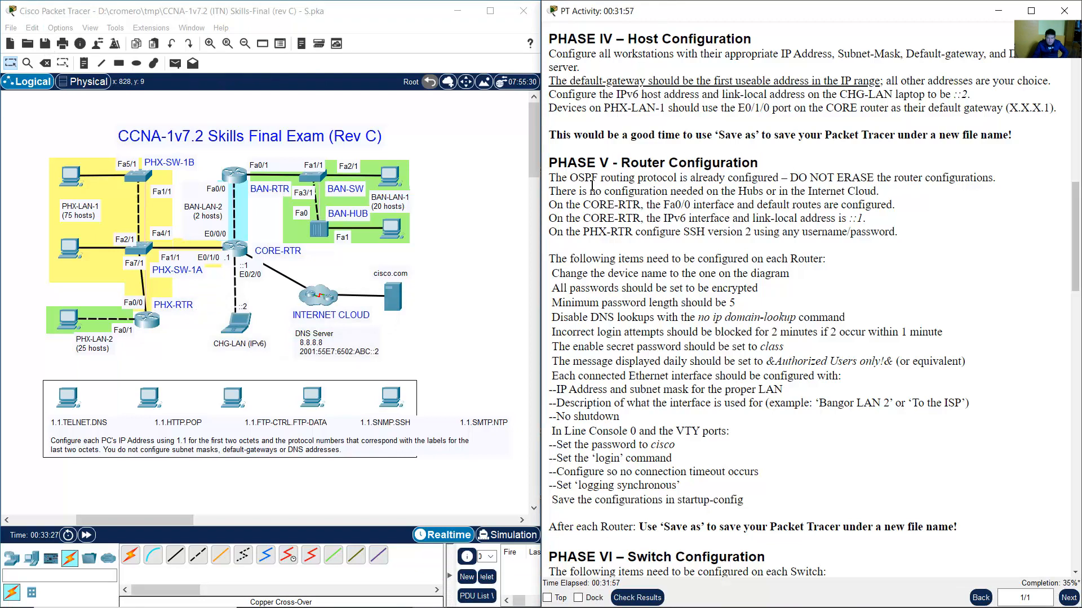
pyautogui.moveTo(548, 178); pyautogui.dragTo(995, 178)
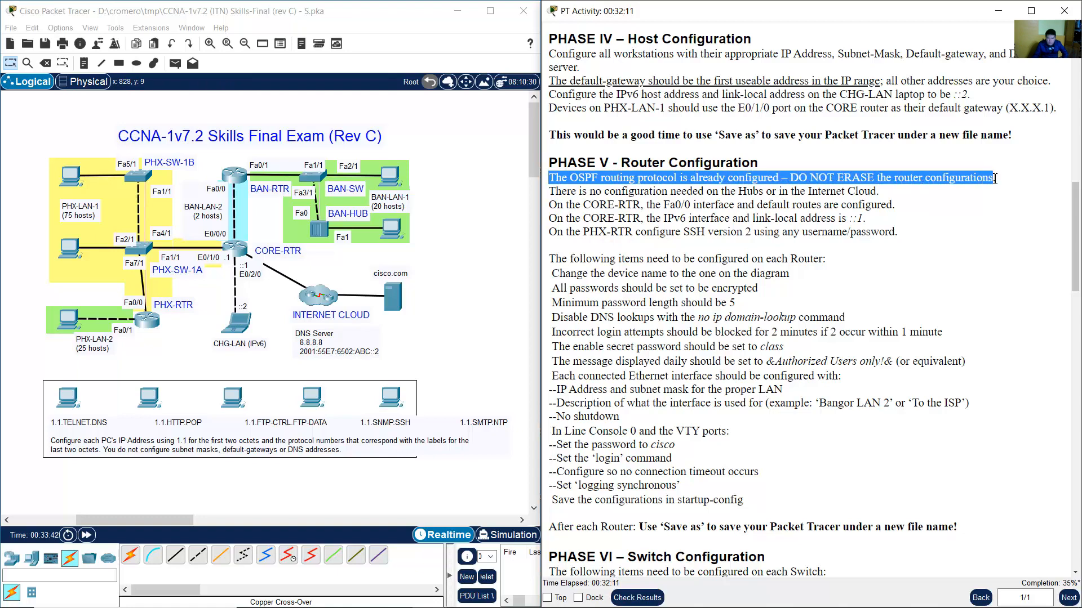
pyautogui.moveTo(555, 192); pyautogui.dragTo(886, 194)
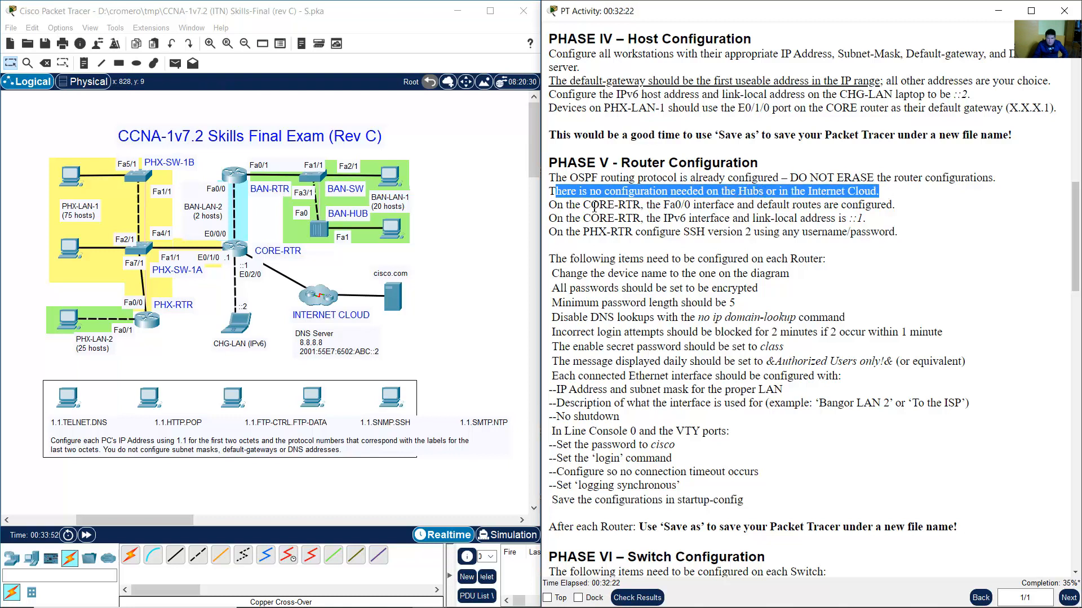
pyautogui.moveTo(557, 205); pyautogui.dragTo(895, 206)
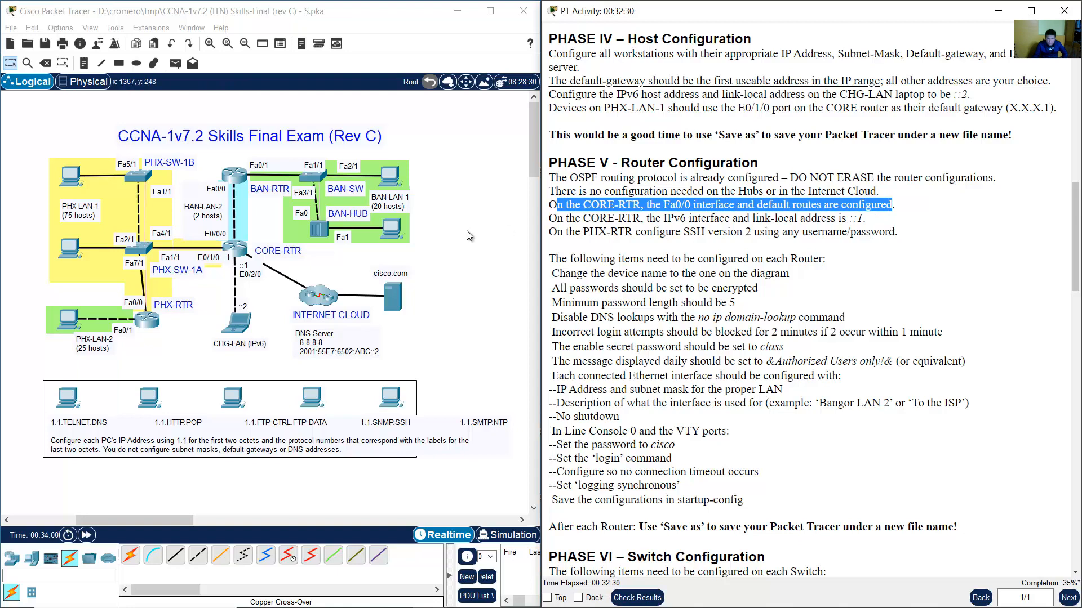
# Match the CORE-RTR IPv6 link-local instruction to CORE-RTR and the CHG-LAN laptop on the topology.
pyautogui.click(303, 259)
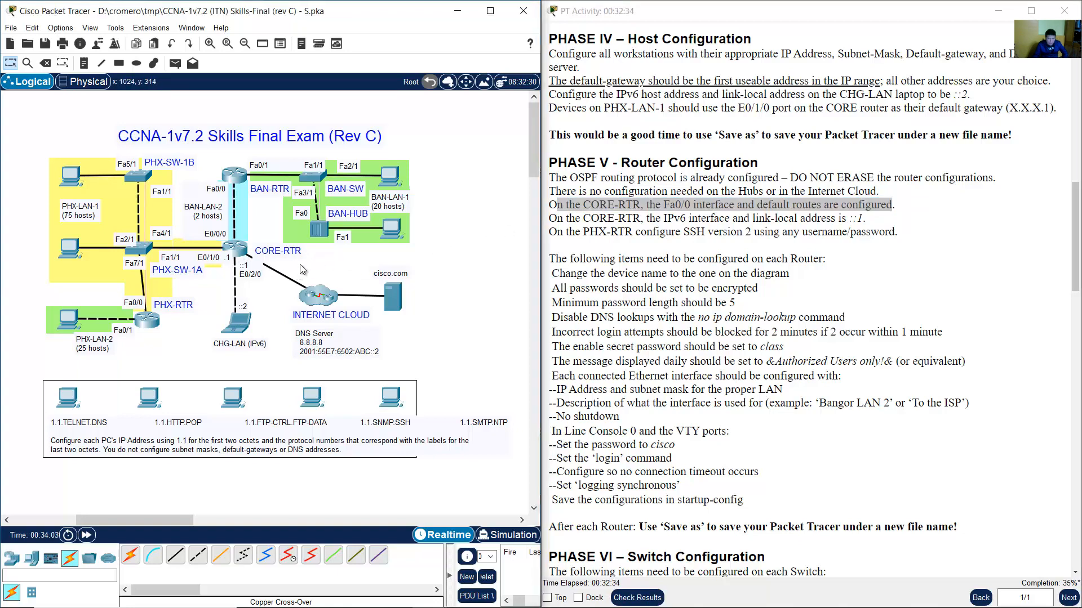
pyautogui.moveTo(300, 264); pyautogui.dragTo(220, 253)
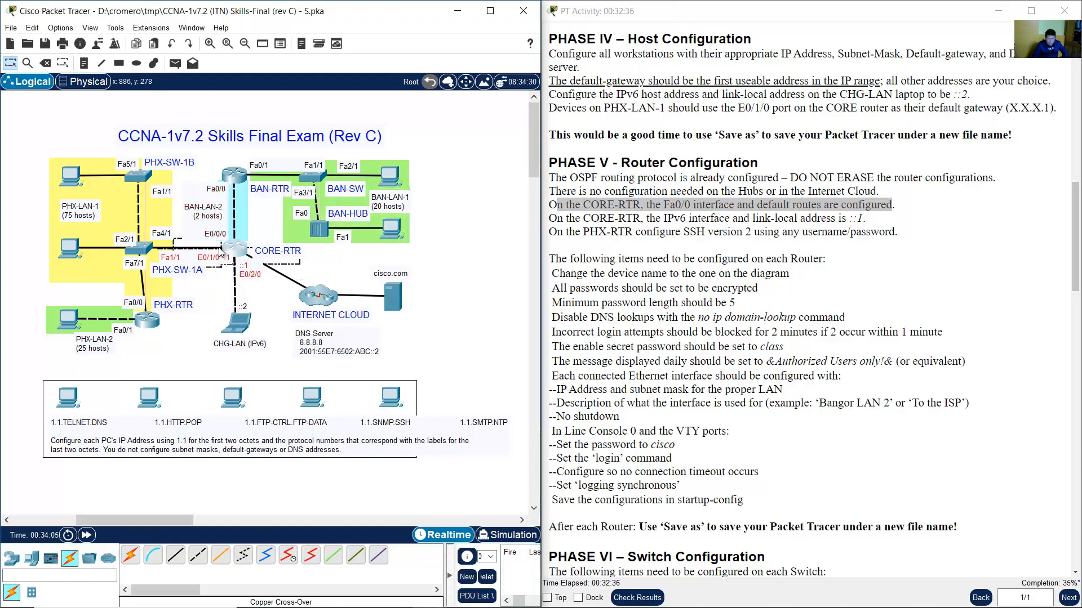
pyautogui.click(324, 259)
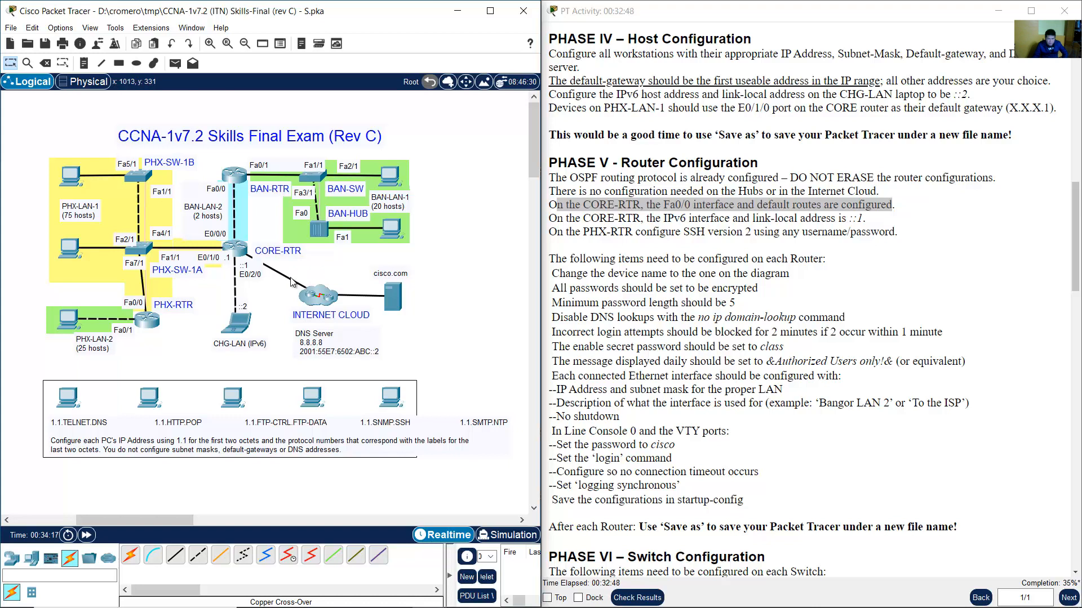
pyautogui.click(642, 226)
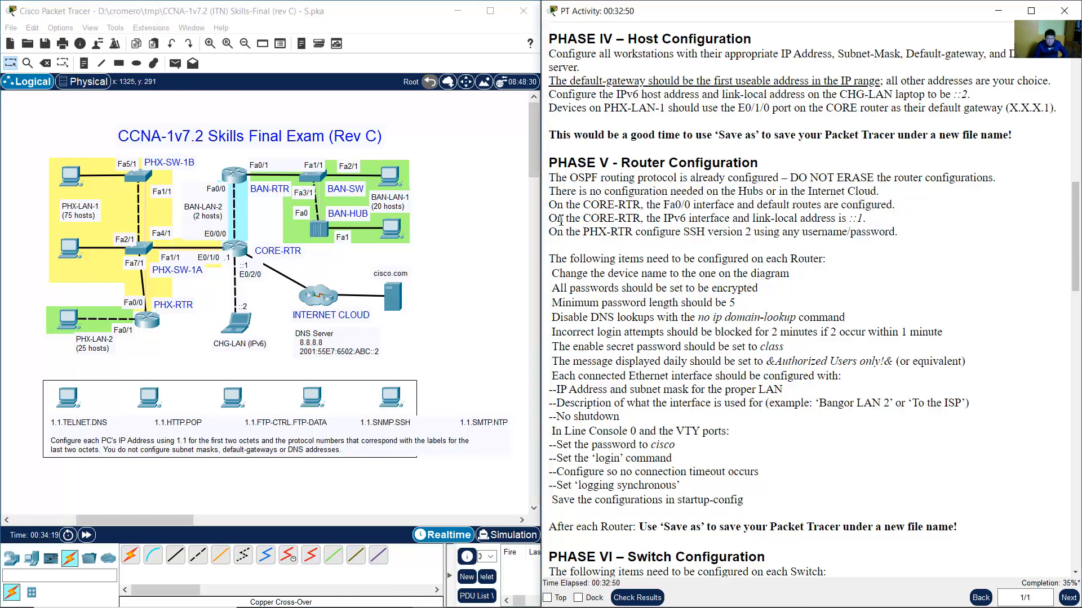
pyautogui.moveTo(561, 221); pyautogui.dragTo(871, 223)
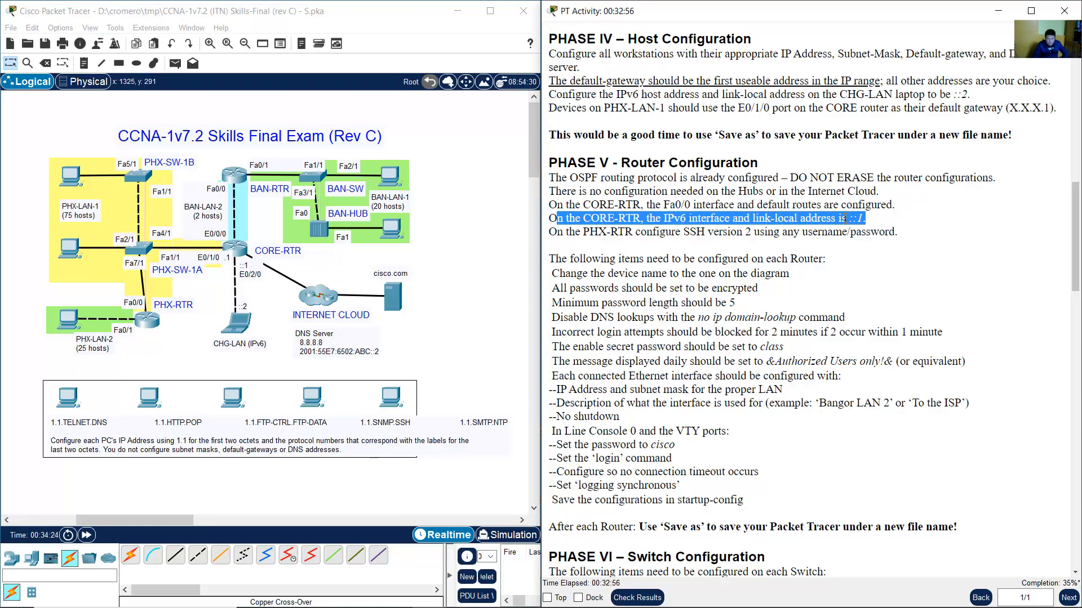
pyautogui.click(623, 225)
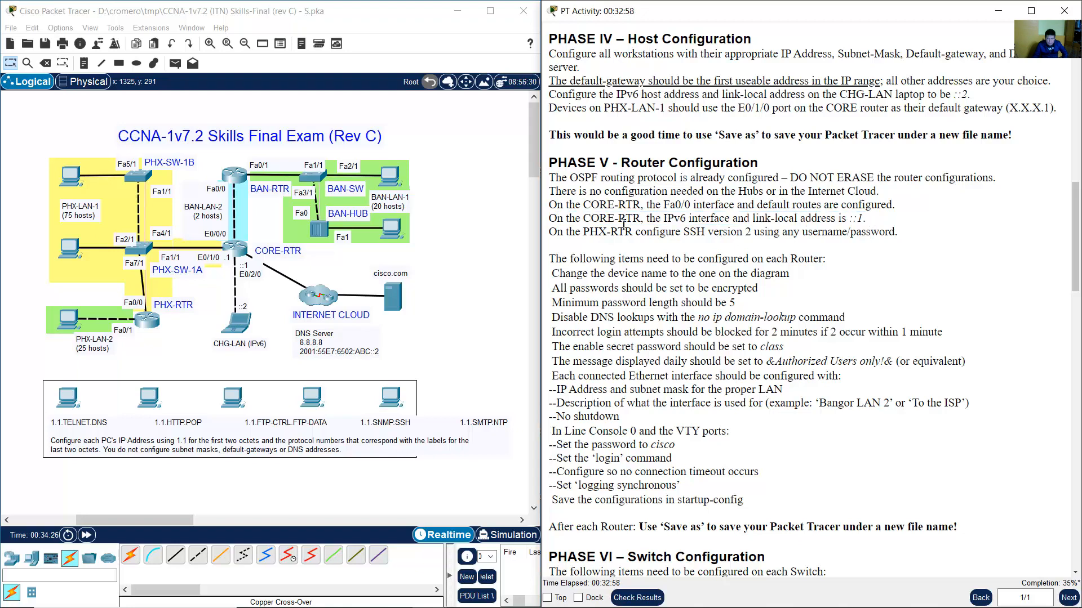
pyautogui.moveTo(627, 224); pyautogui.dragTo(871, 225)
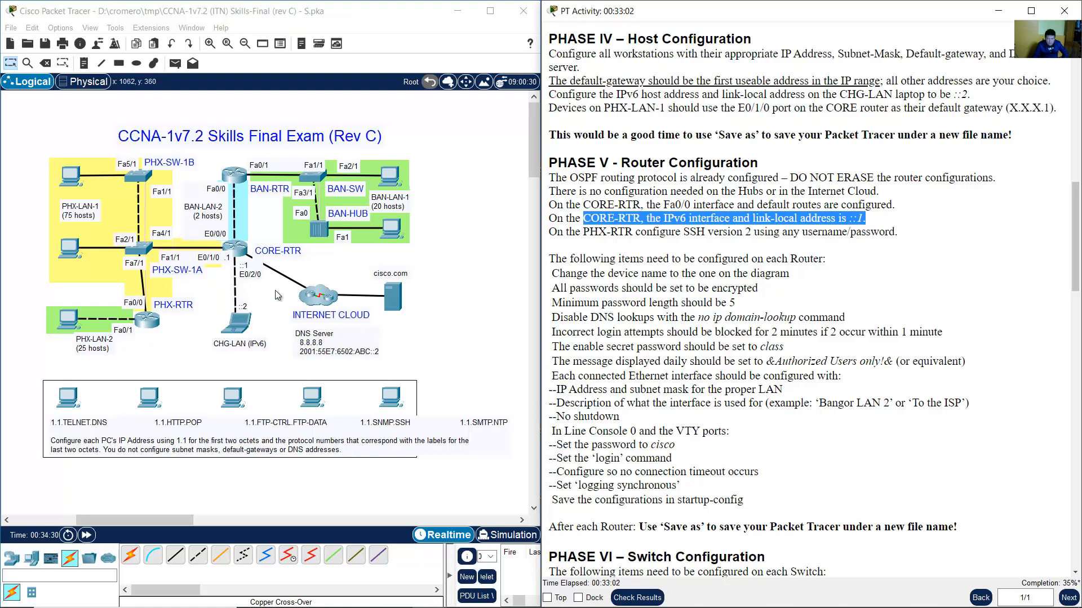
pyautogui.click(255, 285)
pyautogui.moveTo(247, 275); pyautogui.dragTo(250, 280)
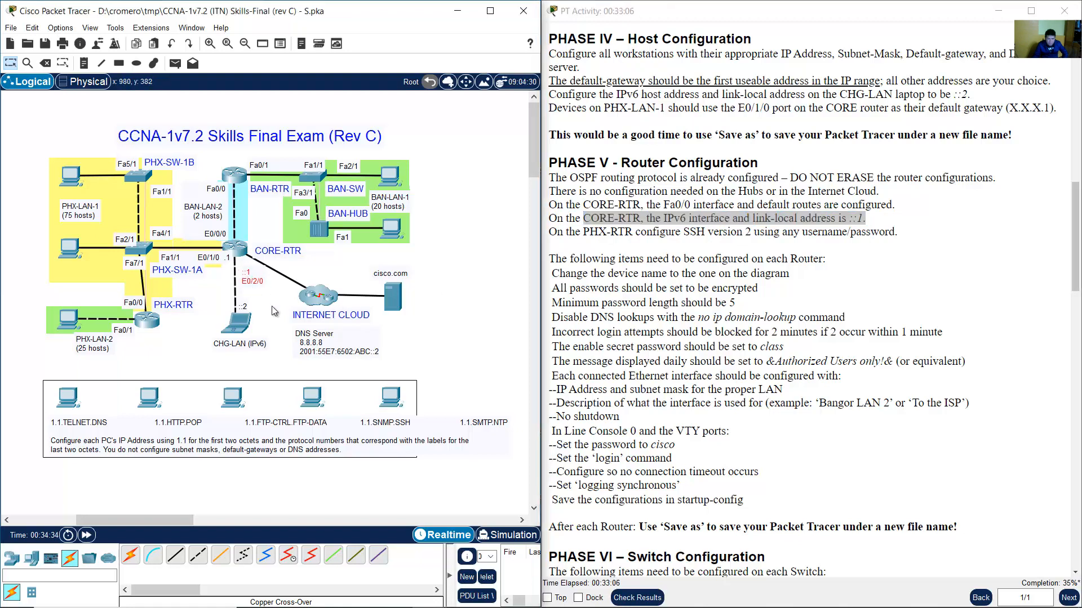
pyautogui.moveTo(269, 322); pyautogui.dragTo(244, 281)
pyautogui.click(276, 301)
# Locate the PHX-RTR SSH requirement and PHX-RTR with its LAN on the topology.
pyautogui.click(676, 228)
pyautogui.moveTo(575, 232); pyautogui.dragTo(894, 234)
pyautogui.click(602, 255)
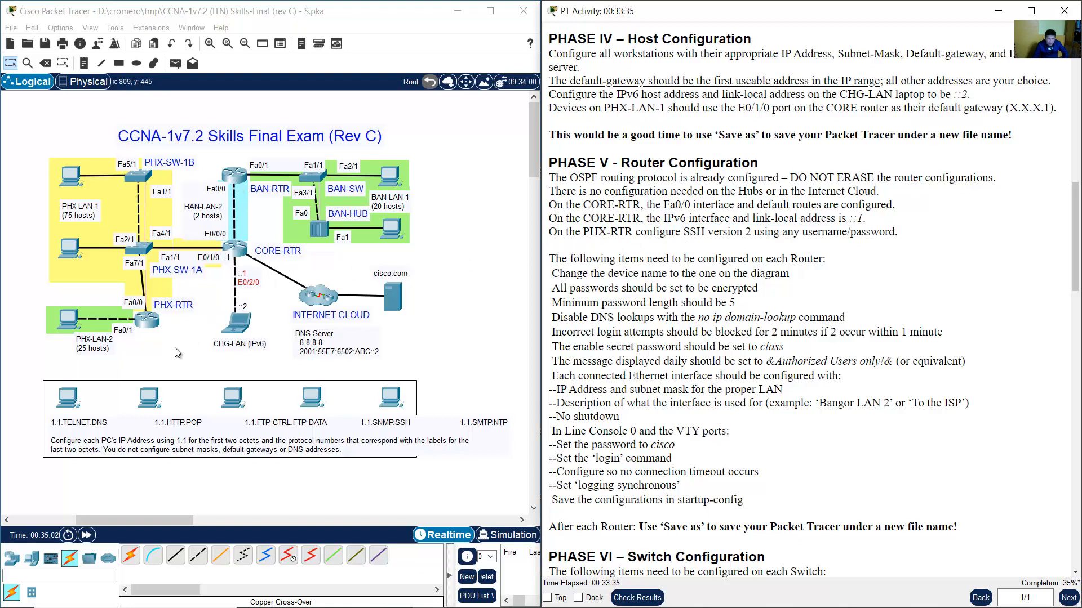
pyautogui.moveTo(147, 320); pyautogui.dragTo(148, 326)
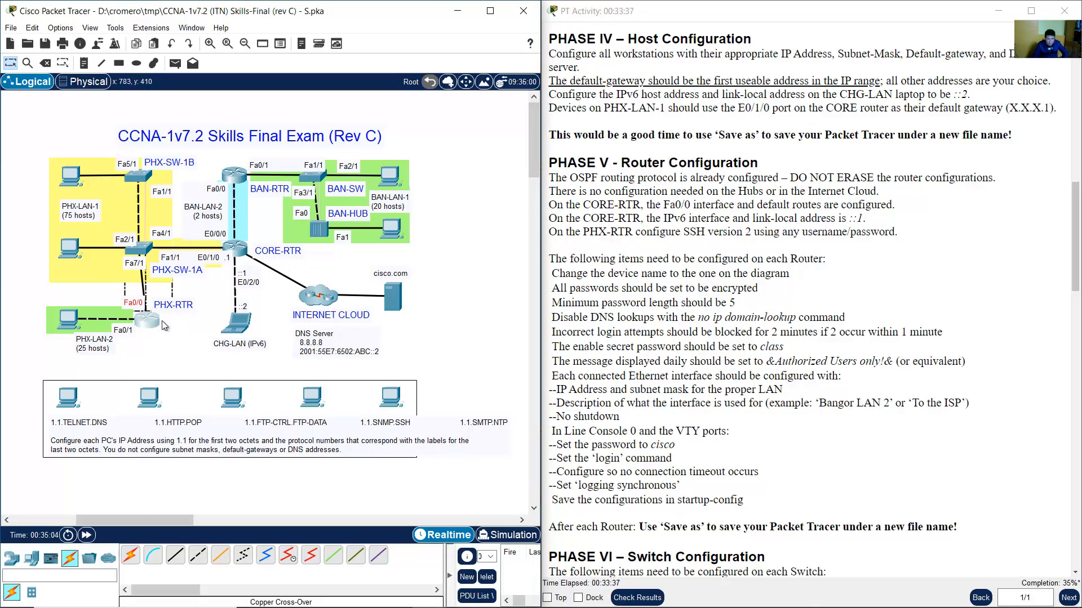
pyautogui.click(165, 338)
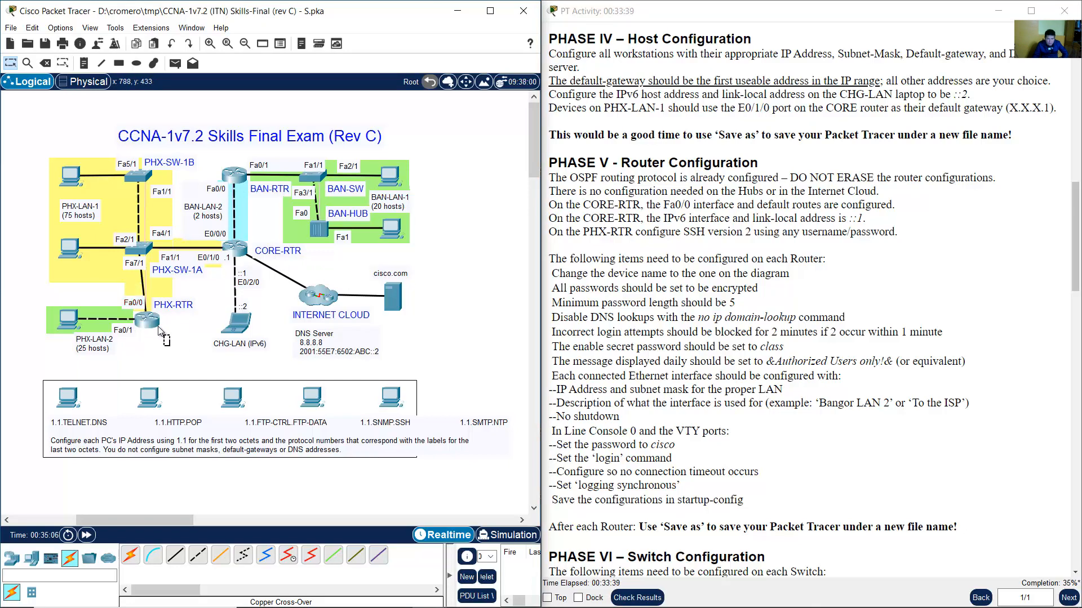
pyautogui.moveTo(170, 345); pyautogui.dragTo(114, 309)
# Recheck the CORE-RTR default routes line, then open and position CORE-RTR's console window.
pyautogui.click(766, 232)
pyautogui.moveTo(762, 205); pyautogui.dragTo(896, 204)
pyautogui.moveTo(582, 205); pyautogui.dragTo(647, 204)
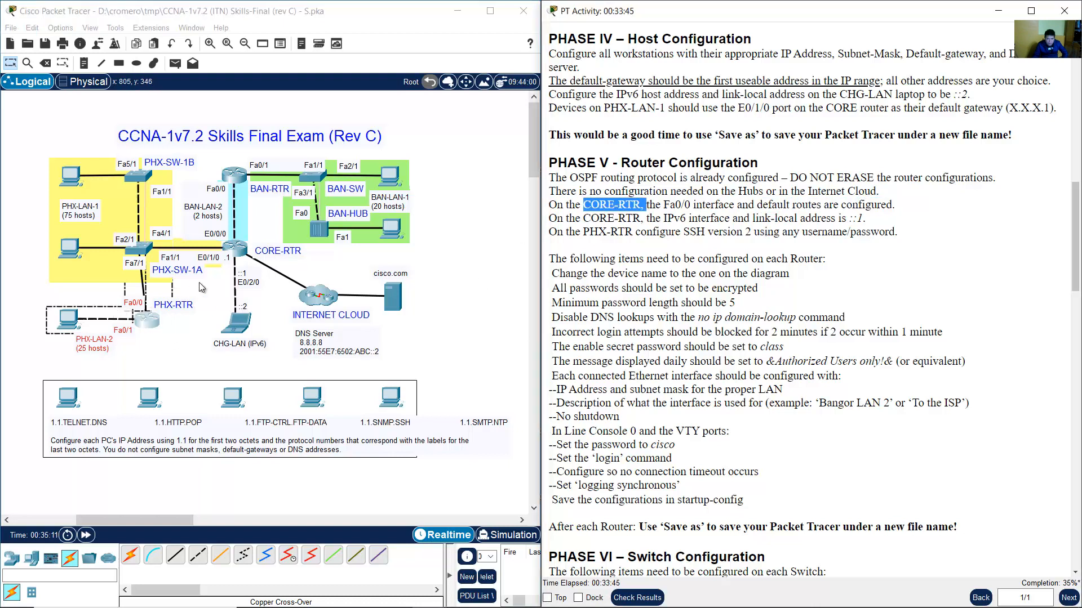
pyautogui.click(241, 251)
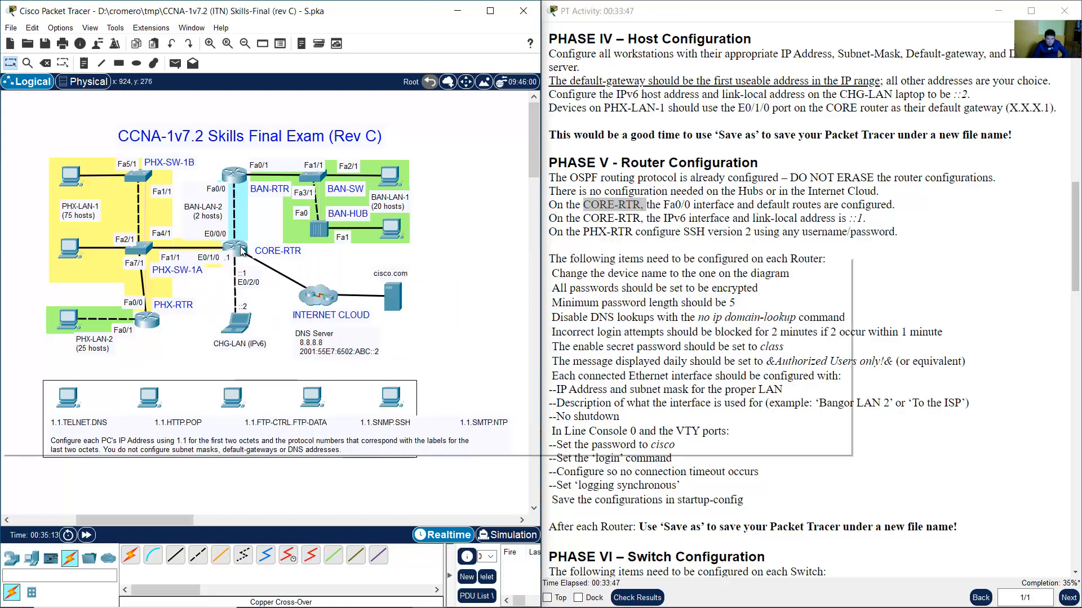
pyautogui.moveTo(454, 119); pyautogui.dragTo(123, 31)
# Enlarge the console, enter privileged mode with en, and display the running configuration.
pyautogui.moveTo(405, 399); pyautogui.dragTo(541, 581)
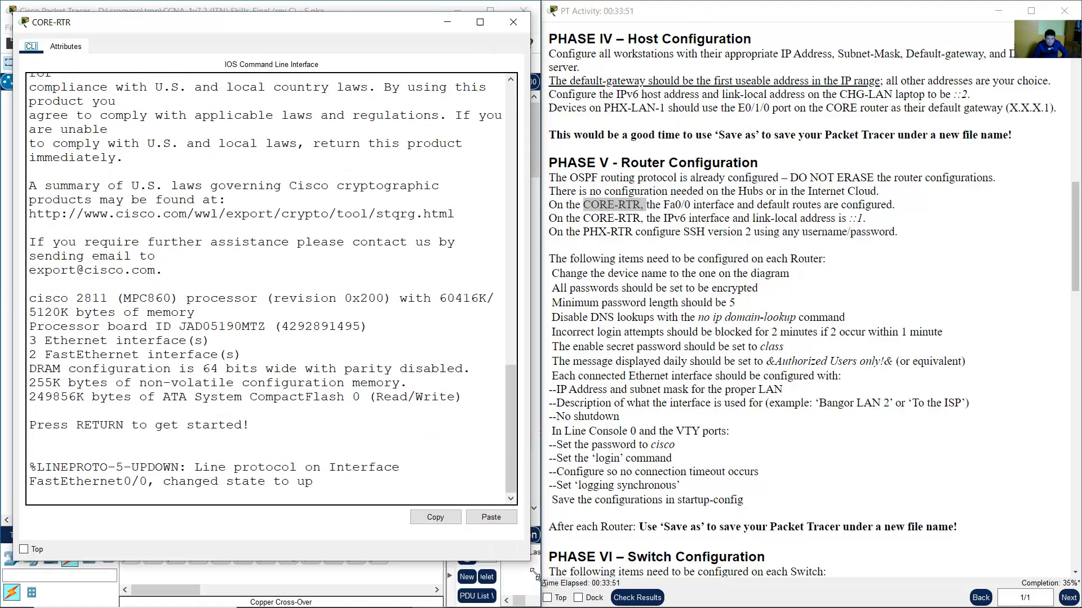
pyautogui.press('Return')
pyautogui.write('en')
pyautogui.press('Return')
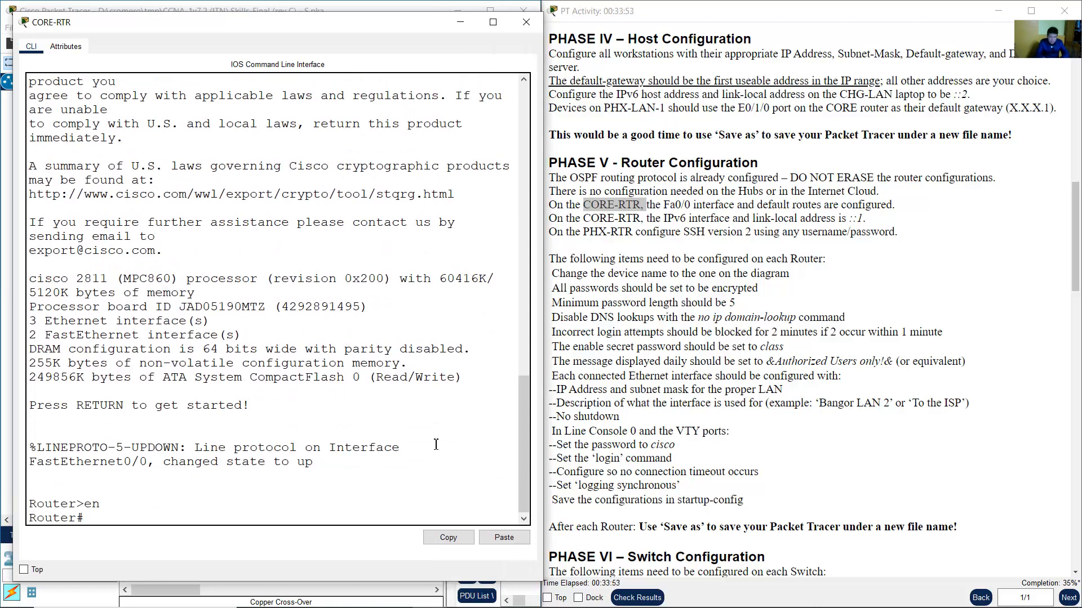
pyautogui.press('Return')
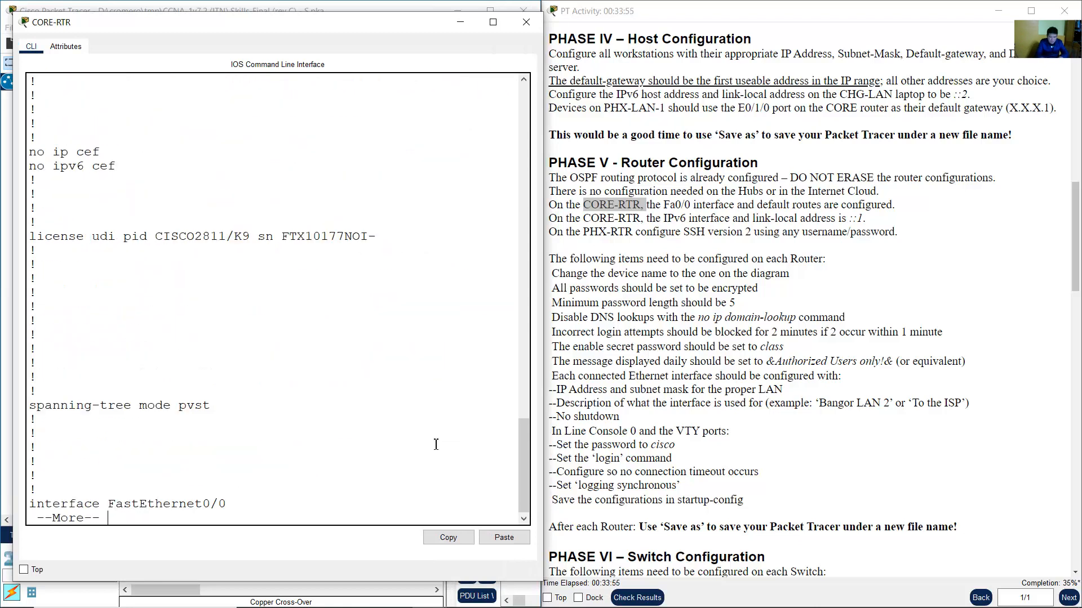
pyautogui.press('space')
pyautogui.press('space')
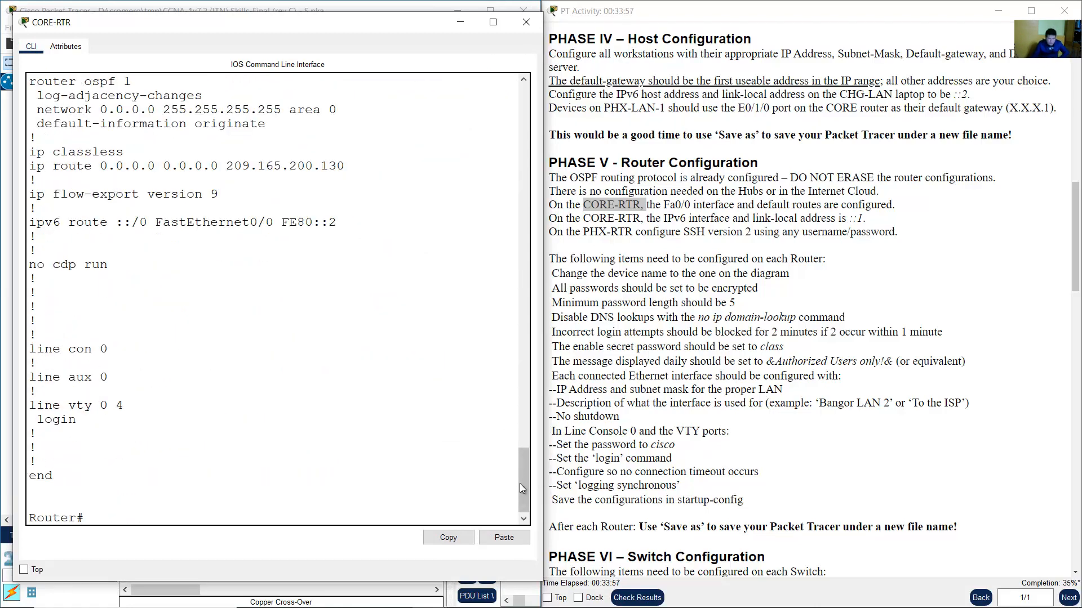
# Inspect the FastEthernet0/0 addresses and IPv6 default route, then return to the activity instructions.
pyautogui.moveTo(522, 483); pyautogui.dragTo(526, 422)
pyautogui.scroll(-4, 400, 410)
pyautogui.scroll(-2, 388, 409)
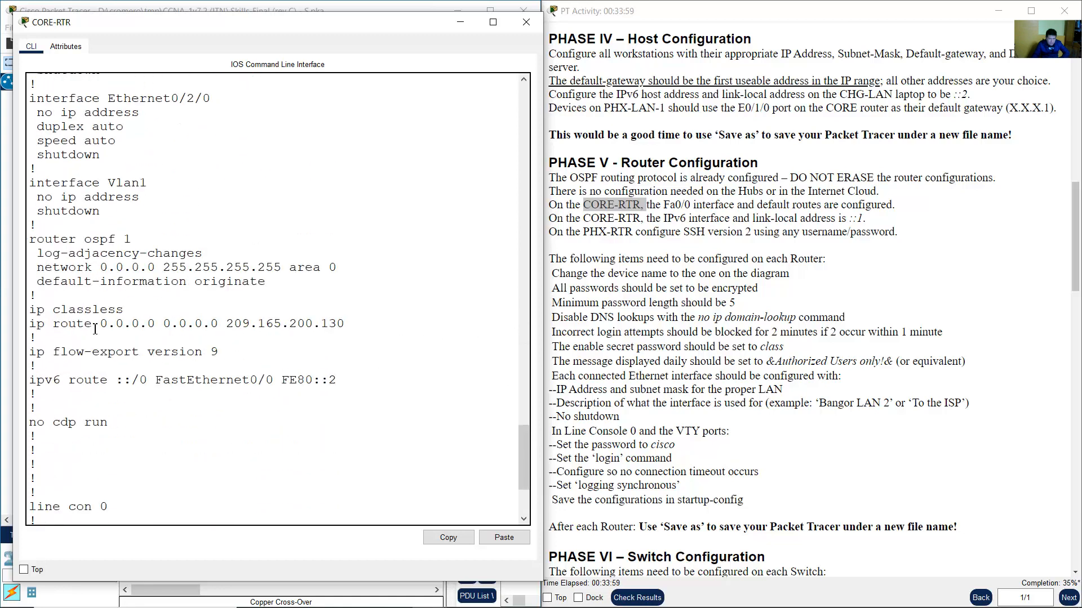
pyautogui.moveTo(36, 323); pyautogui.dragTo(309, 326)
pyautogui.moveTo(61, 381); pyautogui.dragTo(313, 381)
pyautogui.scroll(2, 403, 396)
pyautogui.moveTo(264, 351); pyautogui.dragTo(315, 391)
pyautogui.scroll(3, 203, 298)
pyautogui.scroll(10, 203, 298)
pyautogui.click(315, 391)
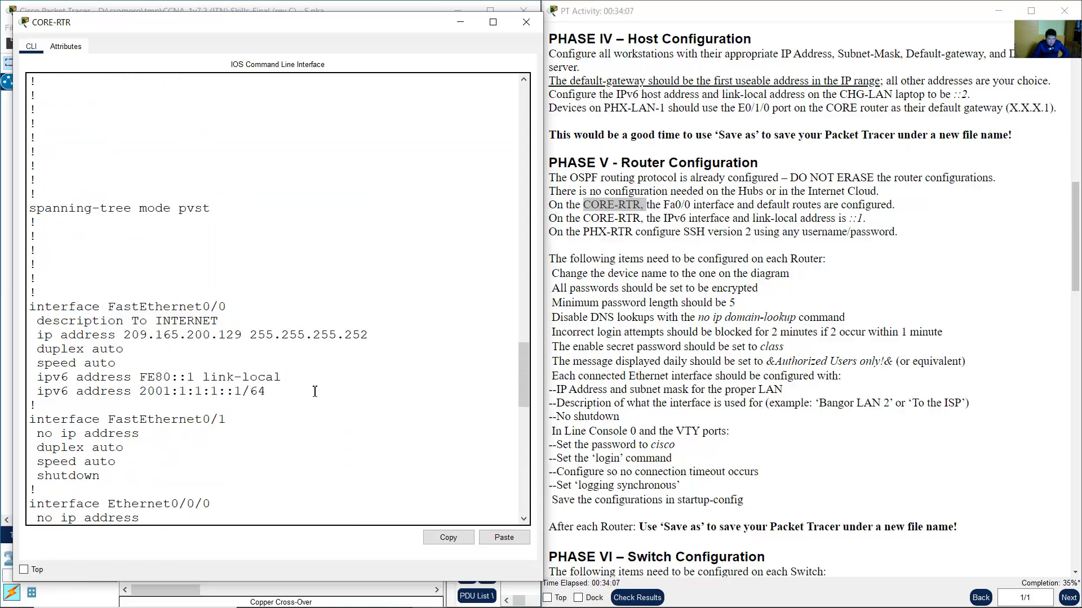
pyautogui.moveTo(61, 307); pyautogui.dragTo(163, 336)
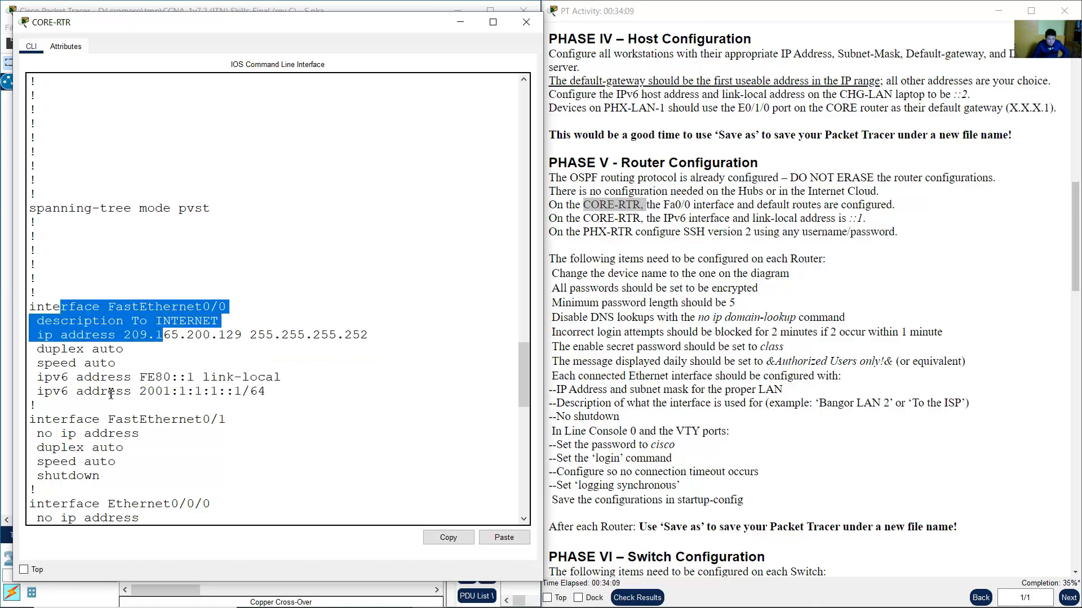
pyautogui.moveTo(100, 391); pyautogui.dragTo(272, 390)
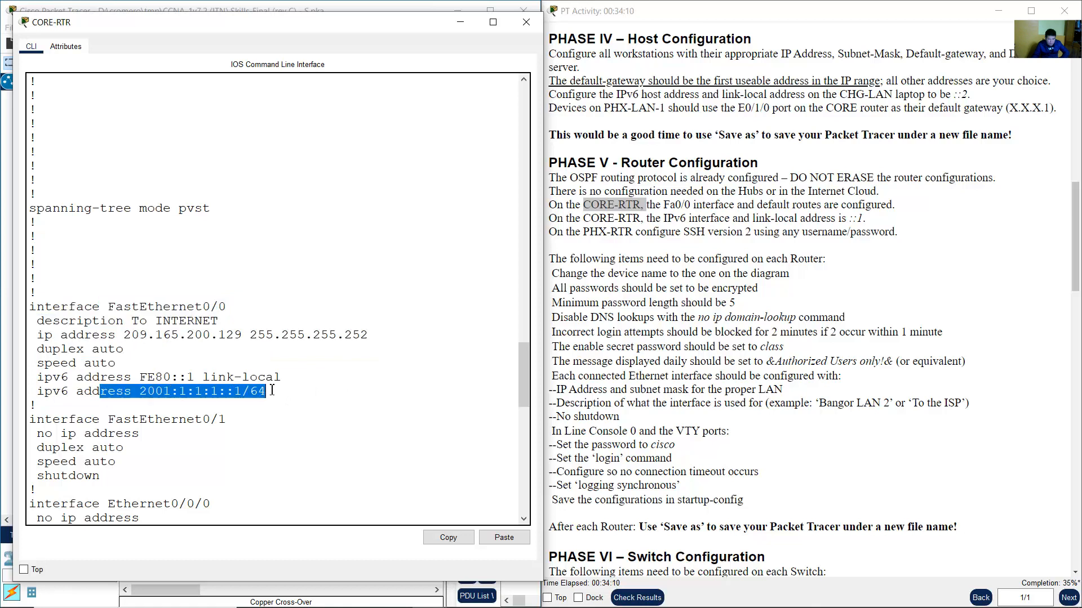
pyautogui.click(343, 3)
pyautogui.click(597, 271)
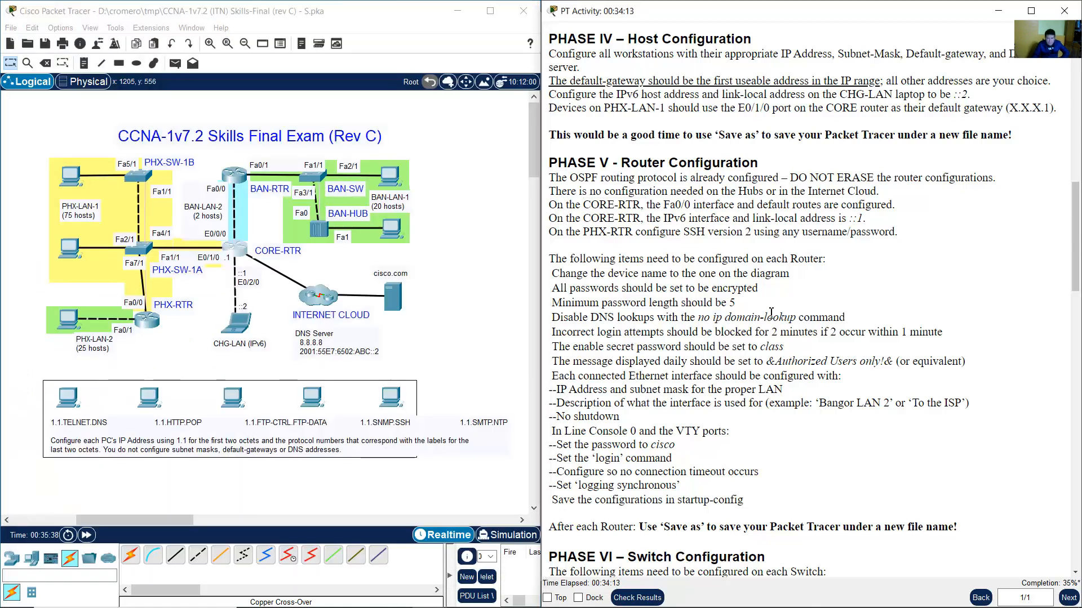
# Read the router requirements heading and device-name requirement, then bring up Windows search.
pyautogui.scroll(-2, 596, 267)
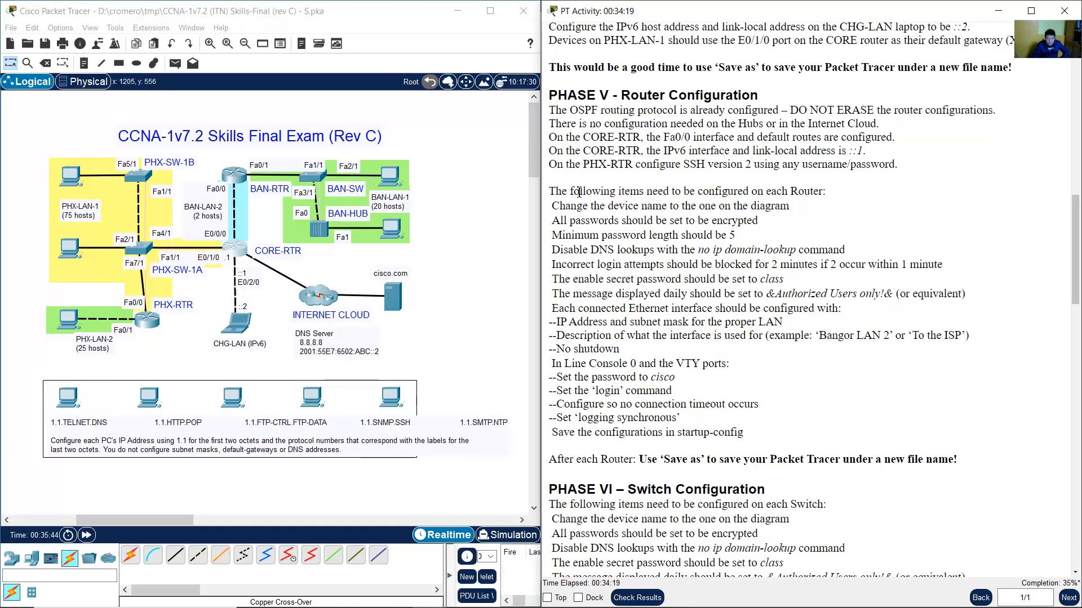
pyautogui.moveTo(562, 191); pyautogui.dragTo(786, 192)
pyautogui.click(562, 205)
pyautogui.moveTo(561, 206); pyautogui.dragTo(783, 206)
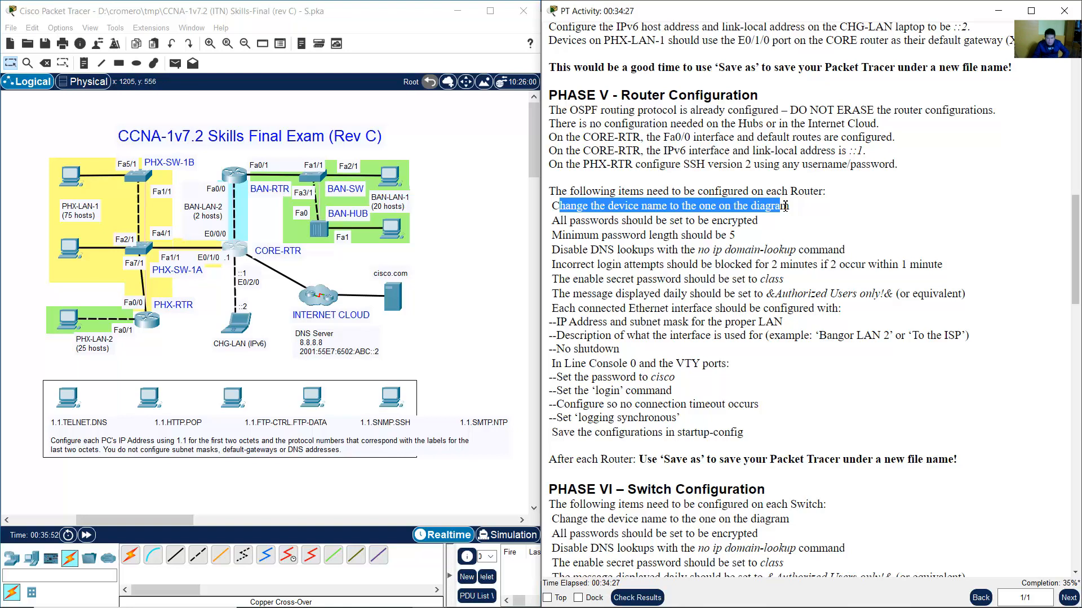
pyautogui.click(817, 220)
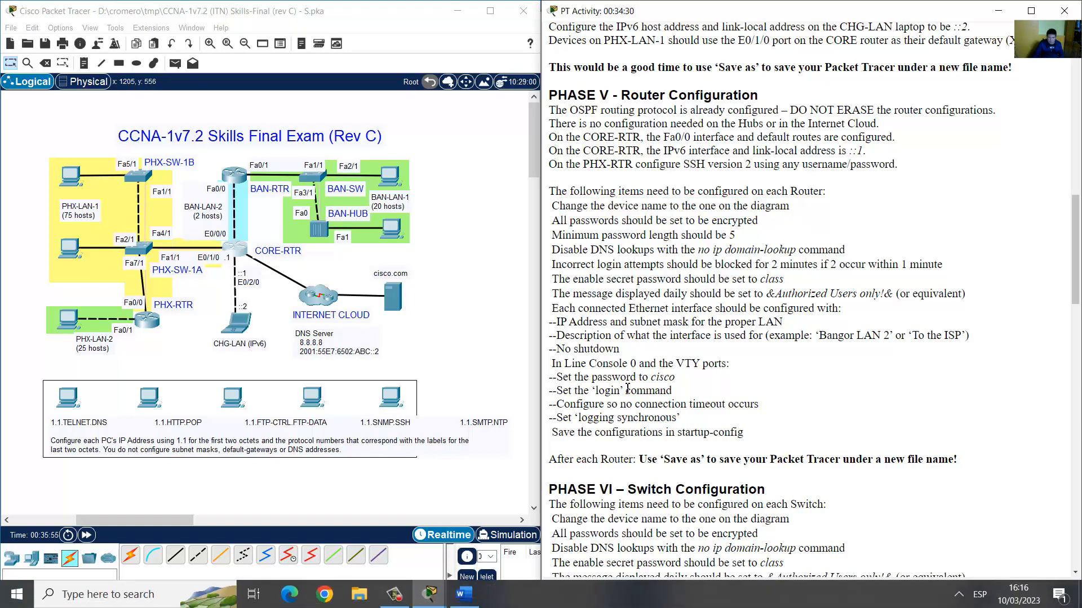
pyautogui.press('super')
# Launch Notepad beside the instructions and start a hostname line with a blank line above.
pyautogui.write('note')
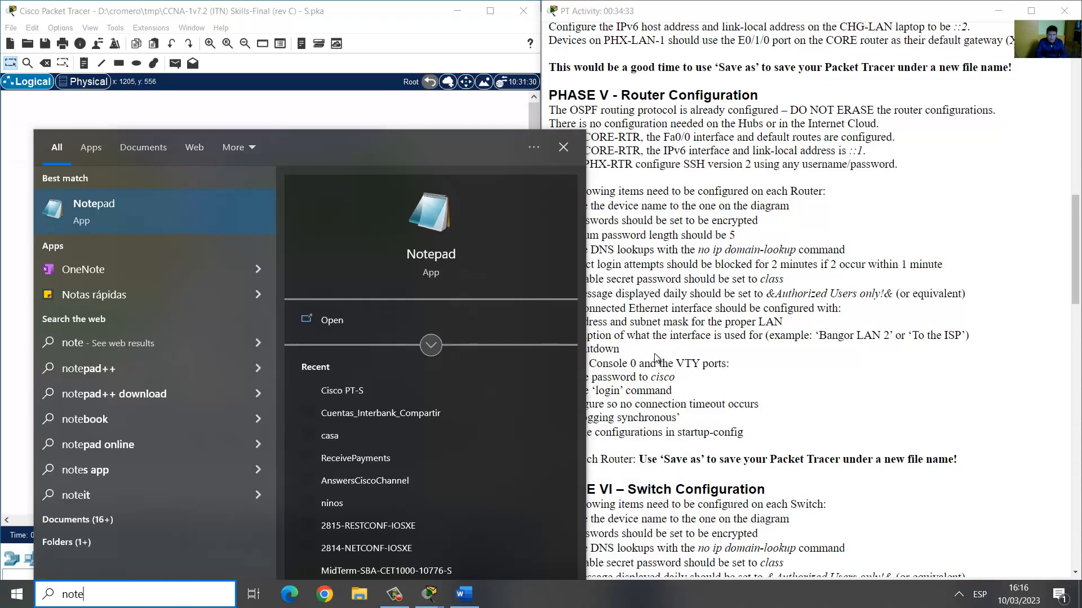
pyautogui.press('Return')
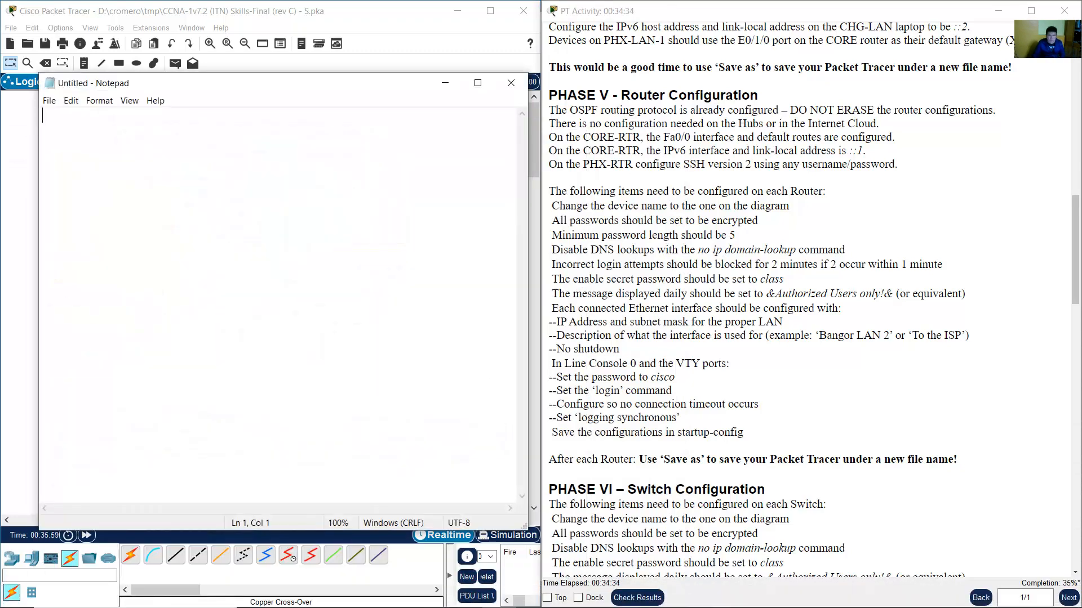
pyautogui.moveTo(318, 83); pyautogui.dragTo(525, 91)
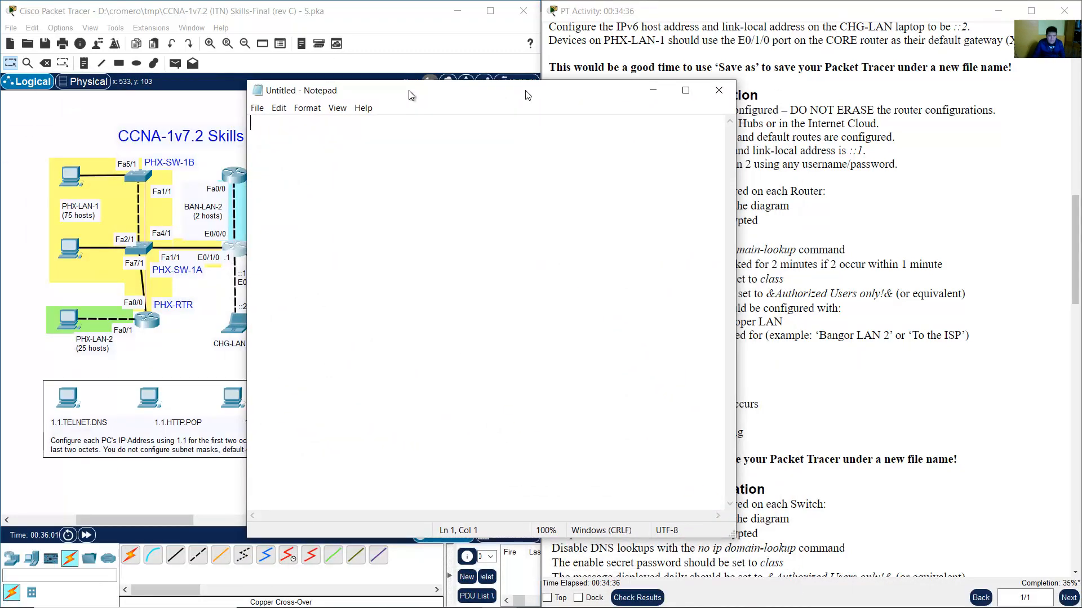
pyautogui.moveTo(408, 90); pyautogui.dragTo(209, 89)
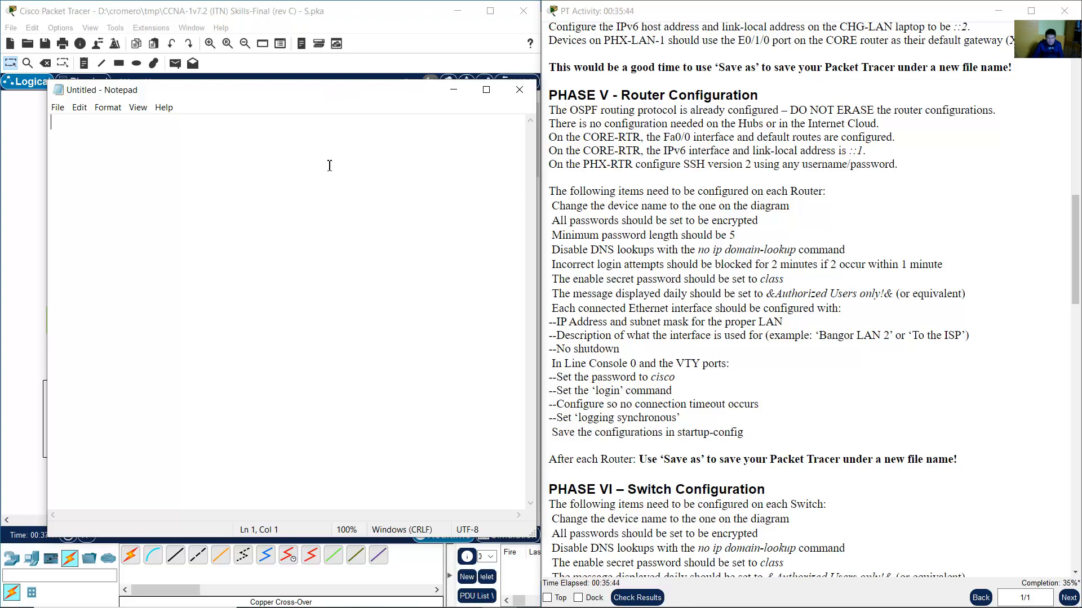
pyautogui.write('hostname')
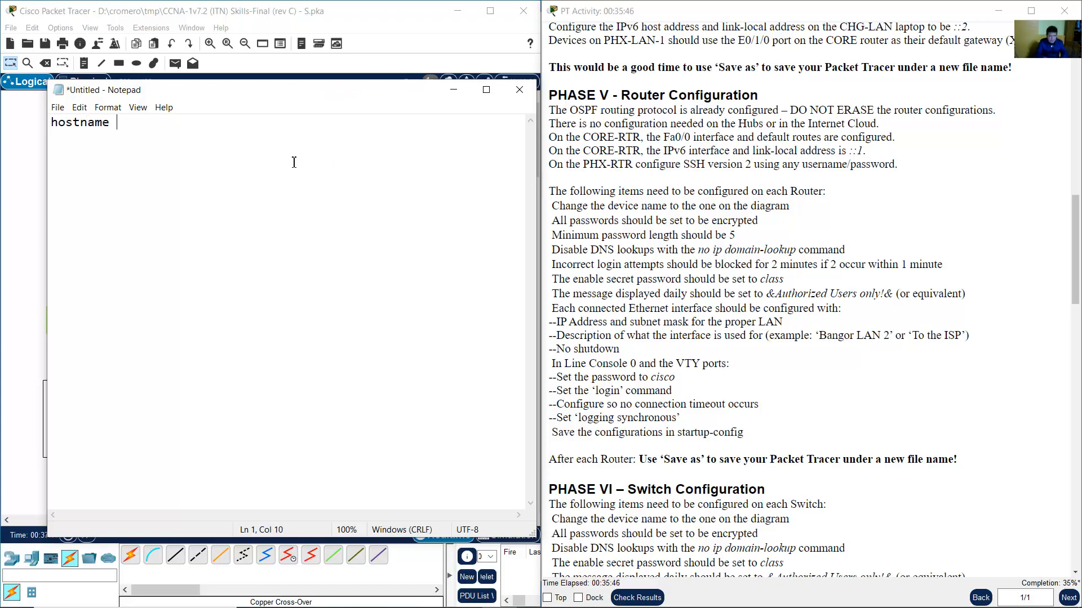
pyautogui.press('Home')
pyautogui.press('Return')
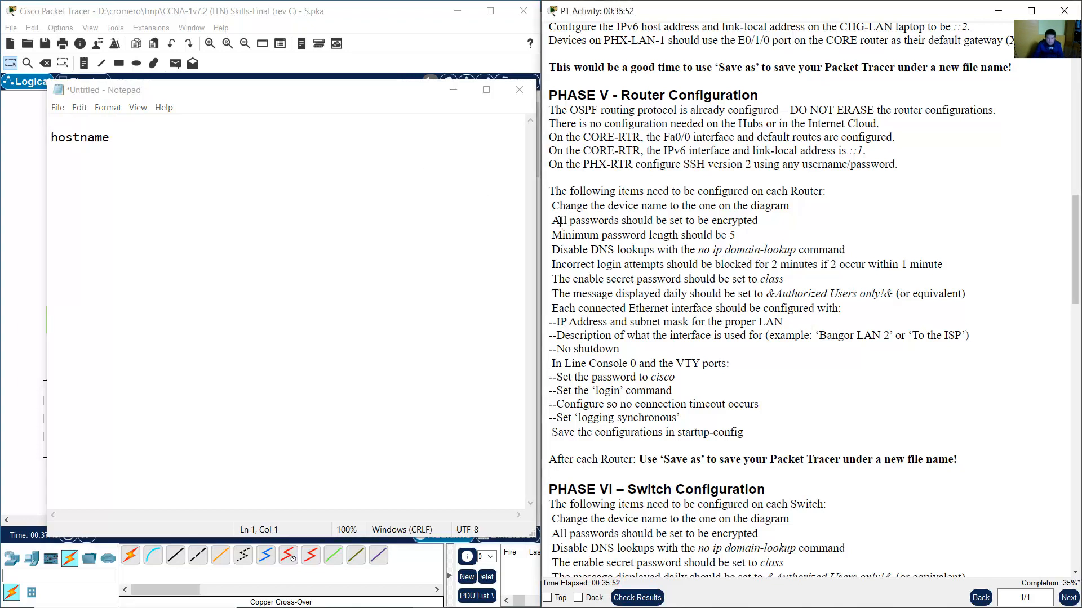
# Add service password-encryption on the first line of the draft.
pyautogui.moveTo(552, 221); pyautogui.dragTo(759, 220)
pyautogui.click(284, 144)
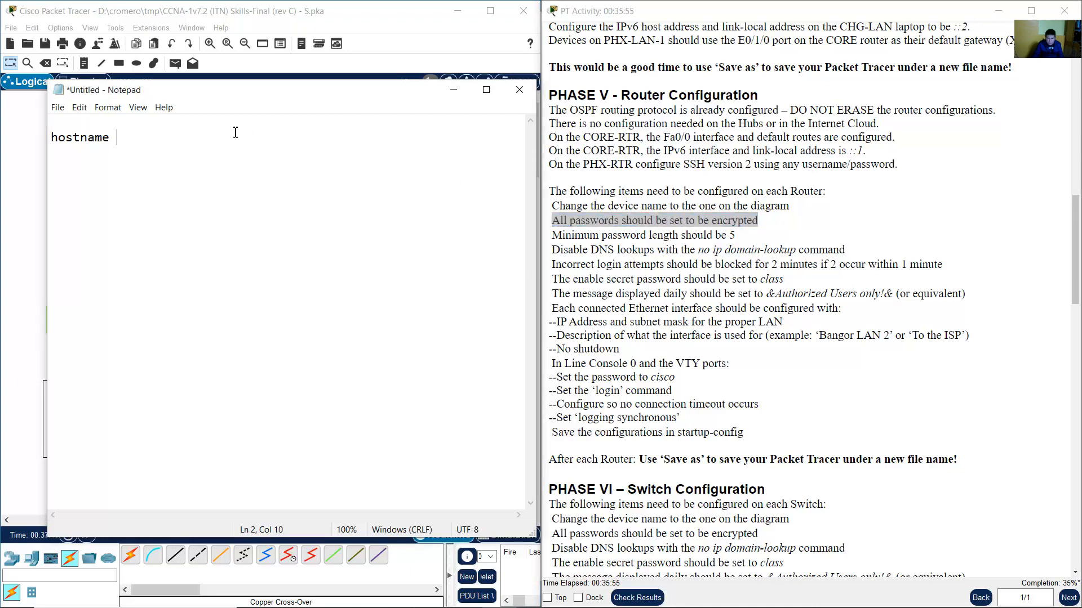
pyautogui.click(204, 125)
pyautogui.write('service')
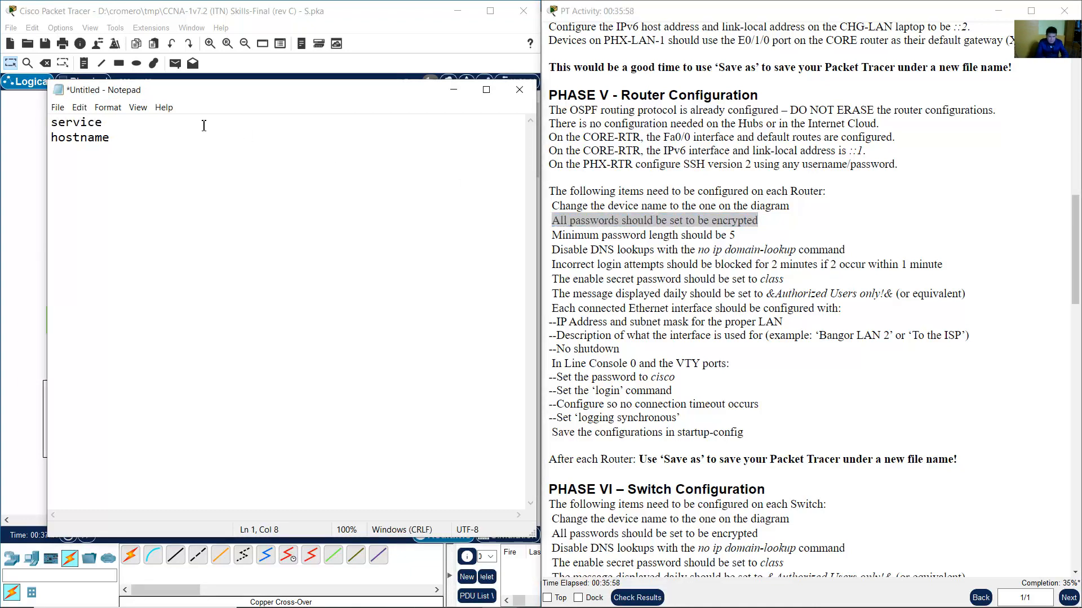
pyautogui.write(' password-encryption')
pyautogui.press('Return')
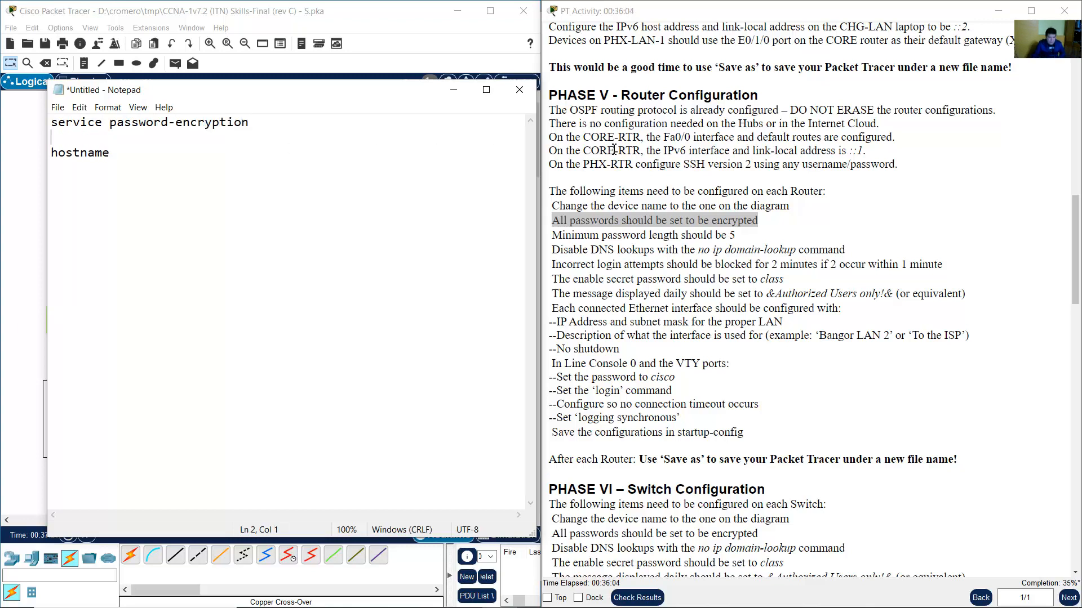
# Add security passwords min-length 10 on the next line.
pyautogui.click(624, 222)
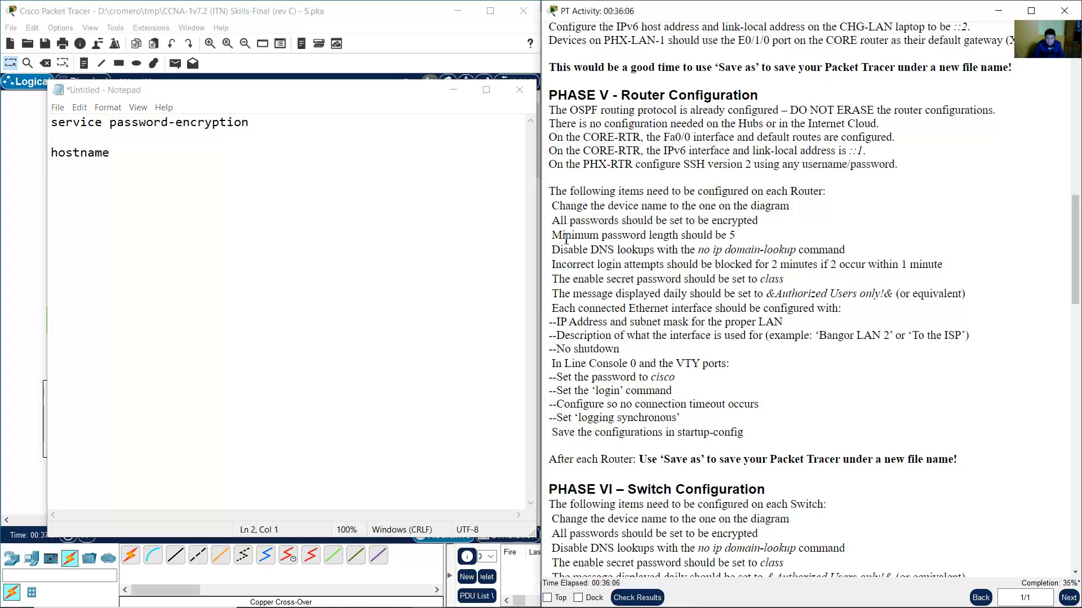
pyautogui.moveTo(563, 236); pyautogui.dragTo(749, 238)
pyautogui.click(172, 138)
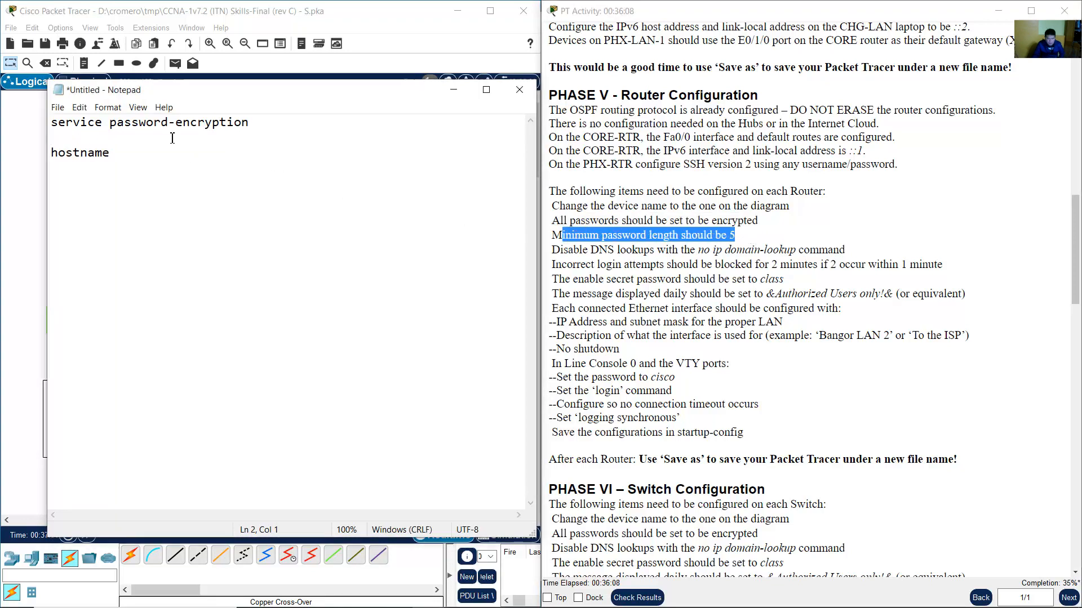
pyautogui.write('security')
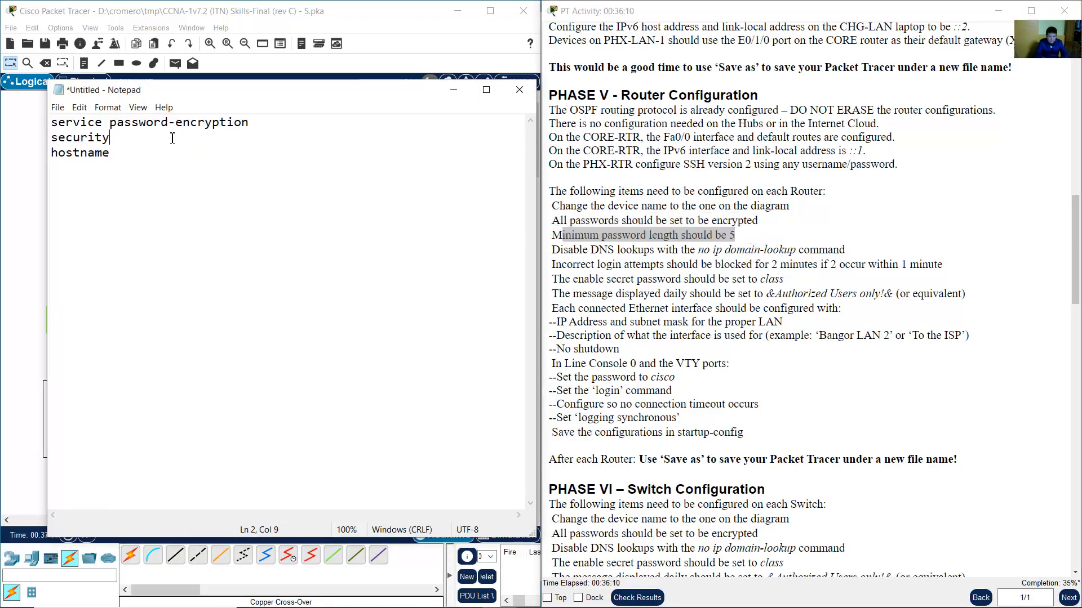
pyautogui.write(' pas')
pyautogui.write('ww')
pyautogui.write('sword')
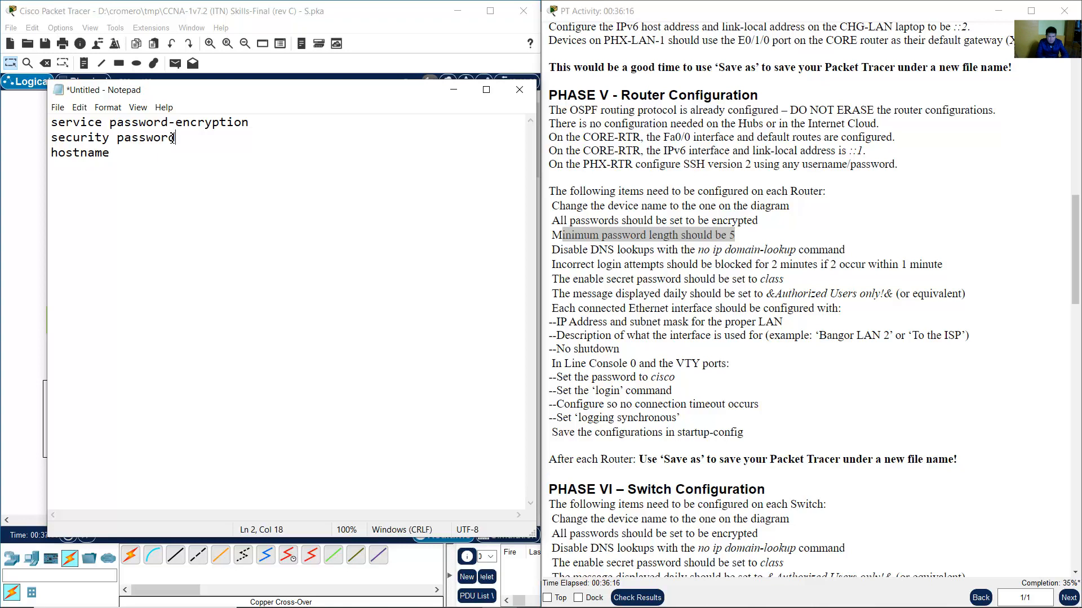
pyautogui.write('s min-length 10')
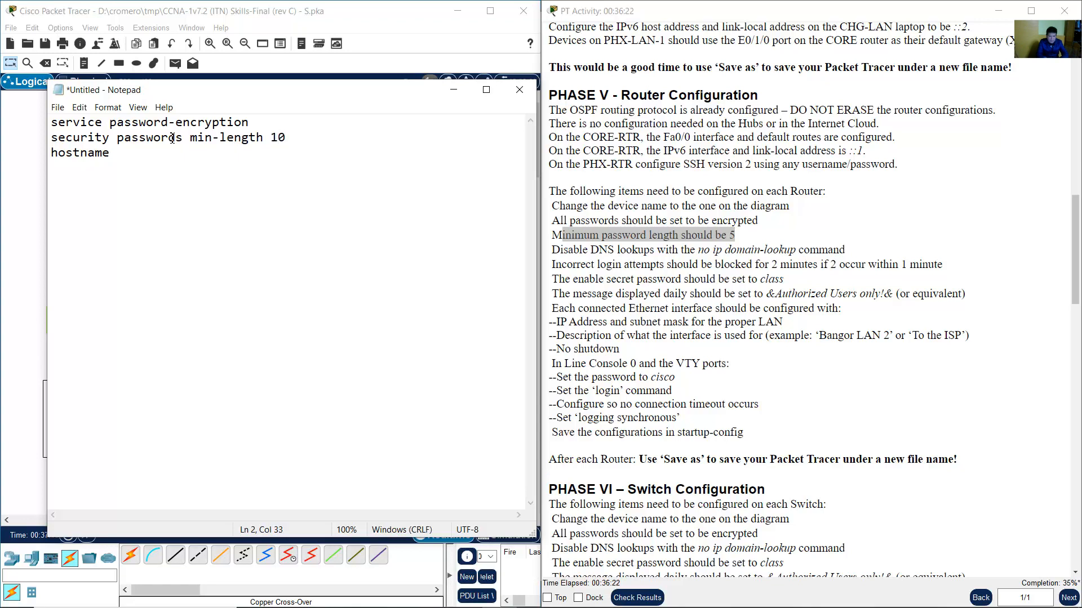
pyautogui.press('Return')
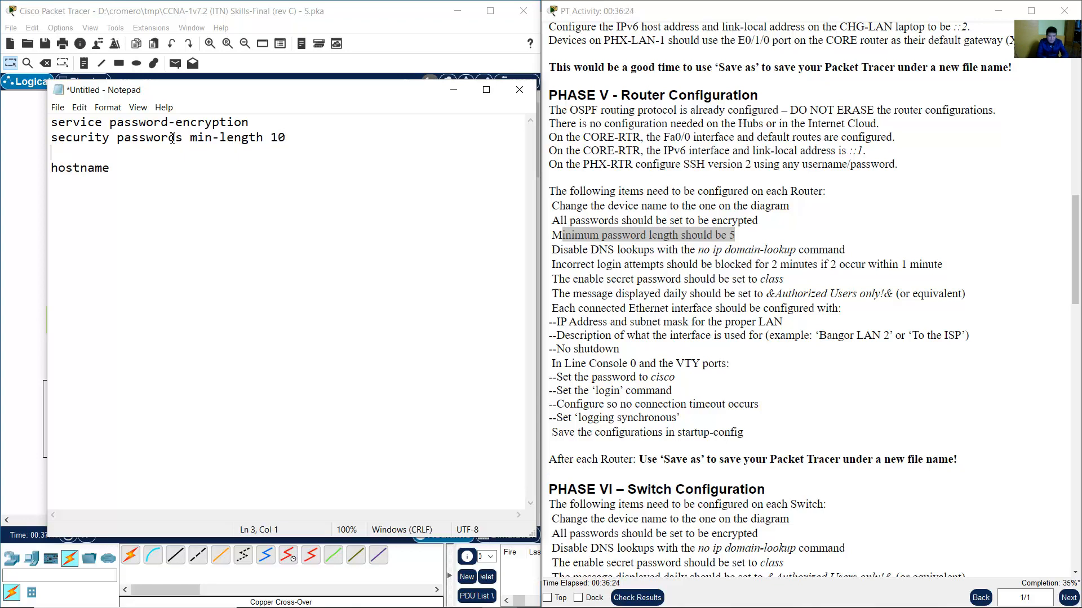
pyautogui.moveTo(548, 250); pyautogui.dragTo(757, 248)
# Add no ip domain lookup on the draft's third line.
pyautogui.click(225, 159)
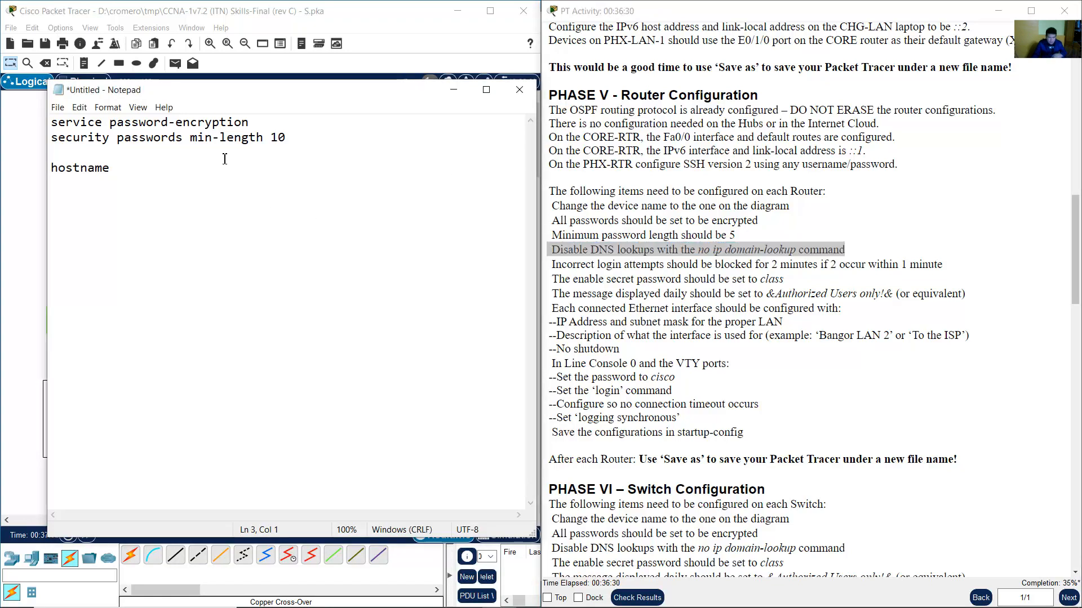
pyautogui.write('no ip domain l')
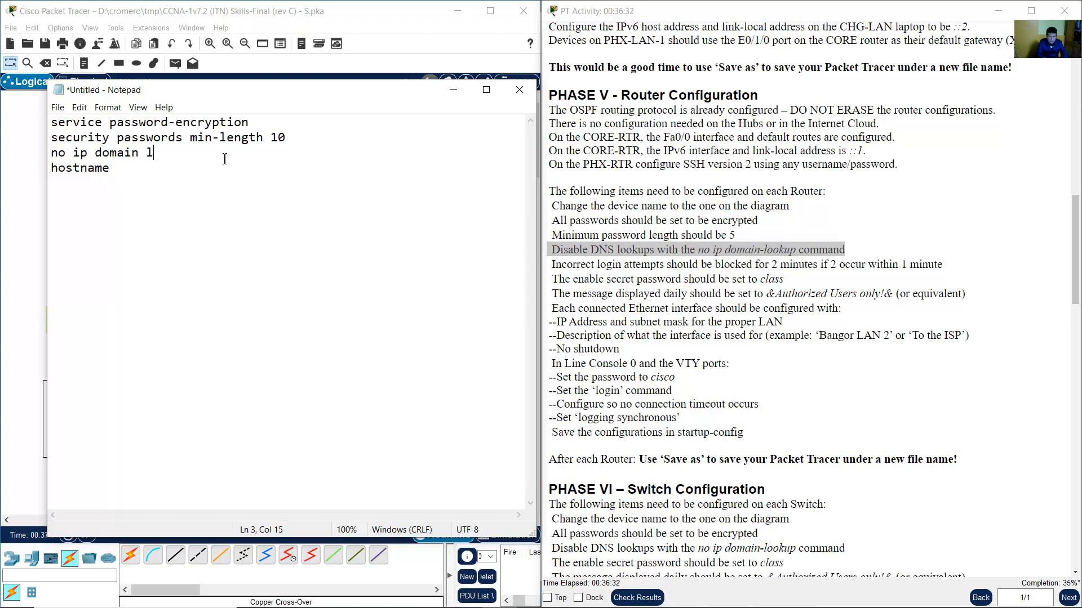
pyautogui.write('ookup')
pyautogui.click(752, 269)
pyautogui.moveTo(555, 264); pyautogui.dragTo(909, 265)
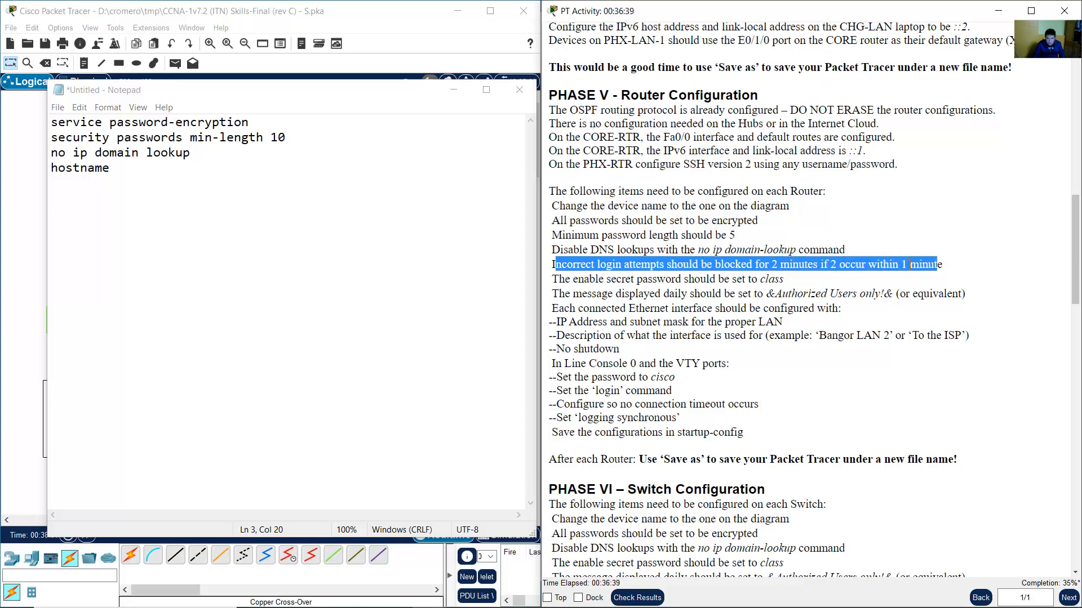
pyautogui.click(270, 153)
pyautogui.press('Return')
# Start the login line as 'login block-for 120 attempts', matching the 2-minute block duration.
pyautogui.write('l')
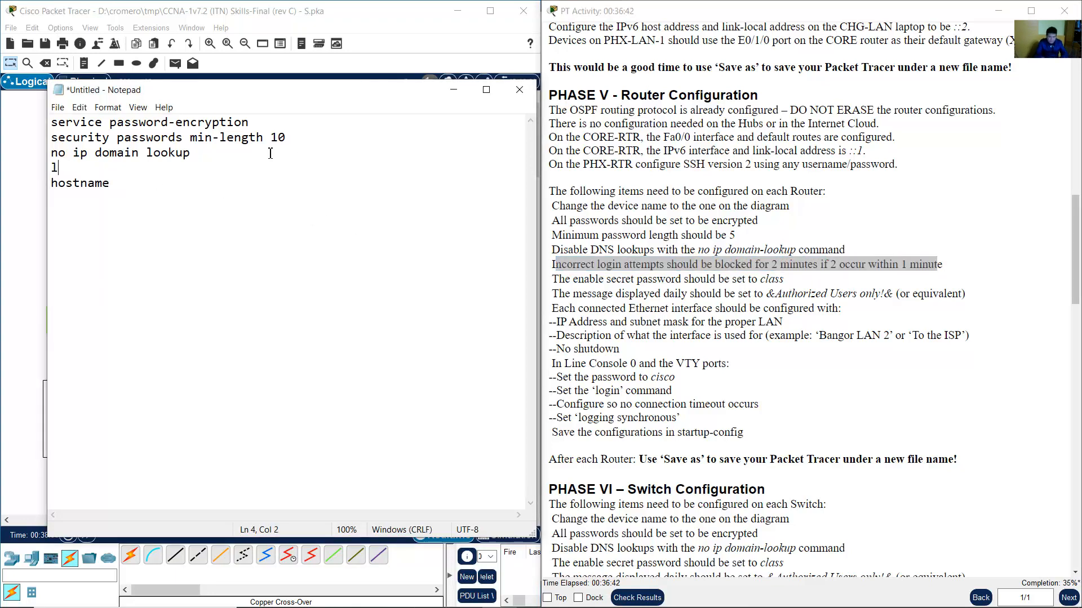
pyautogui.write('ogin block-for')
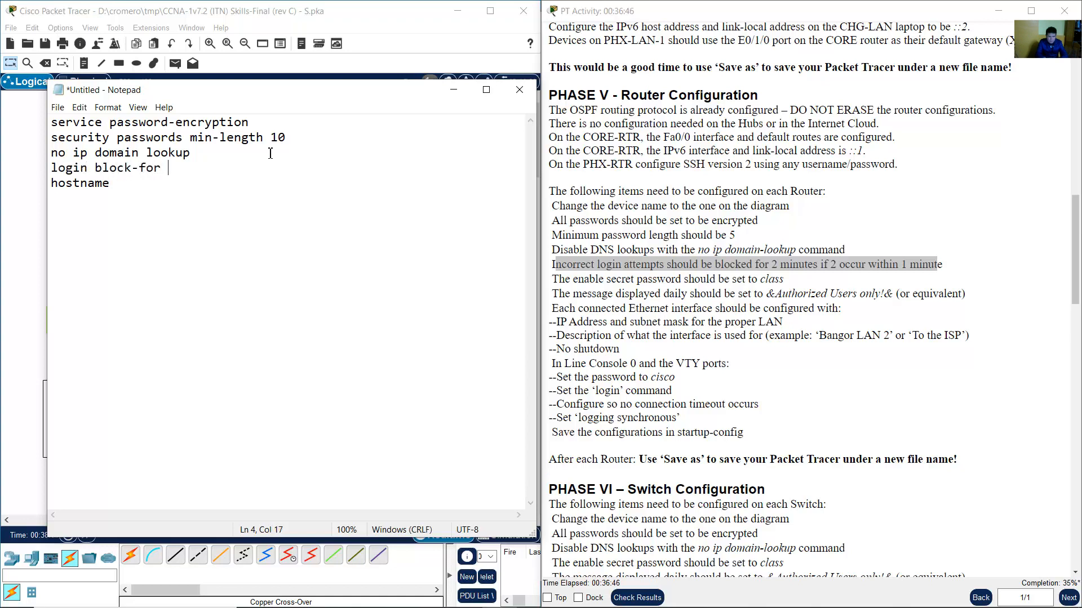
pyautogui.click(755, 265)
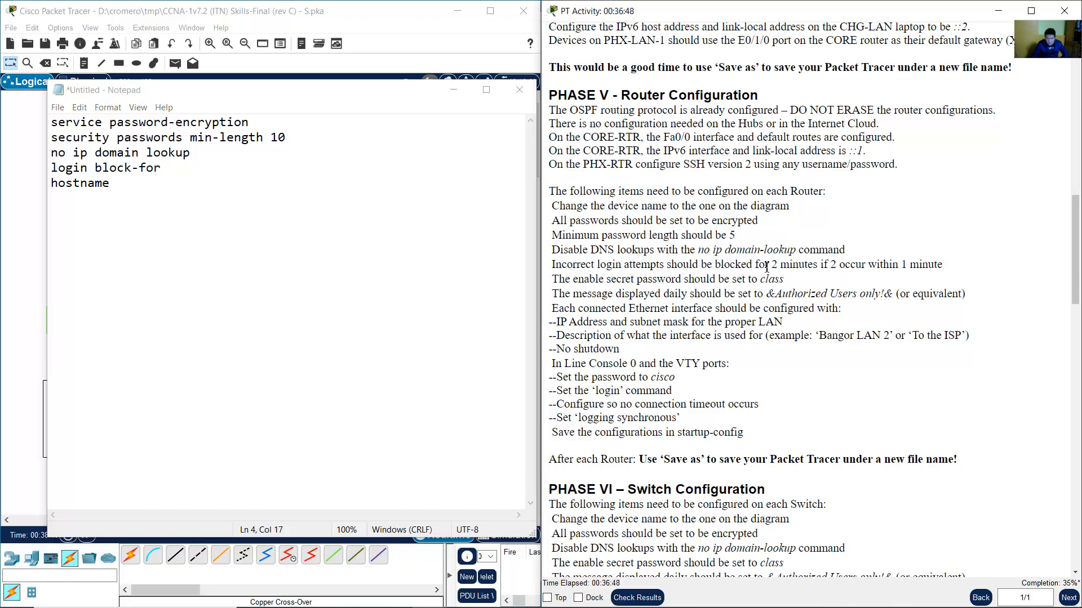
pyautogui.moveTo(783, 265); pyautogui.dragTo(770, 265)
pyautogui.click(236, 169)
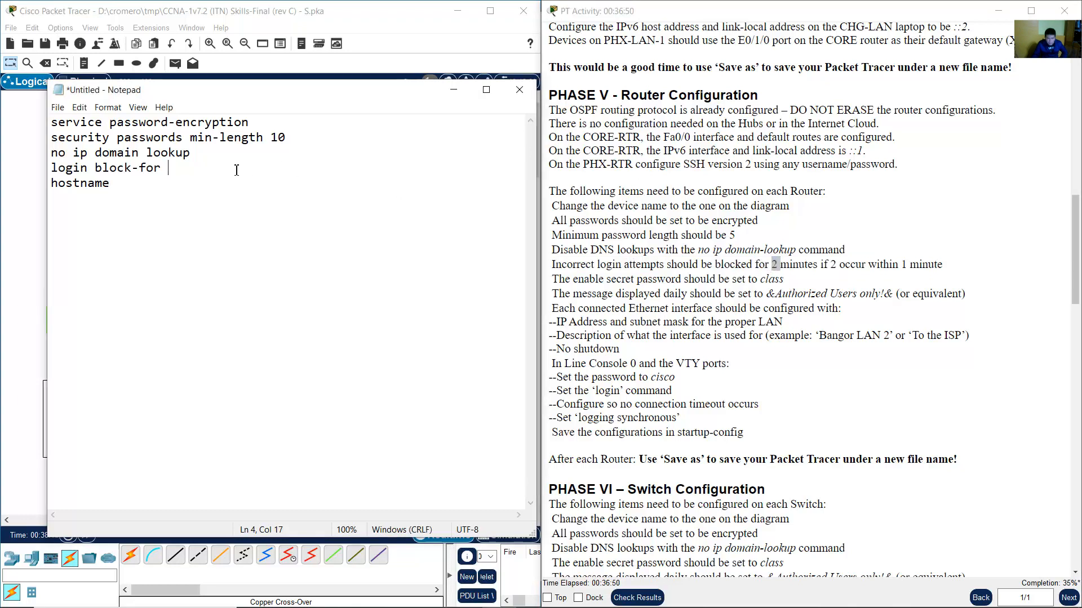
pyautogui.write('r 120')
pyautogui.click(833, 267)
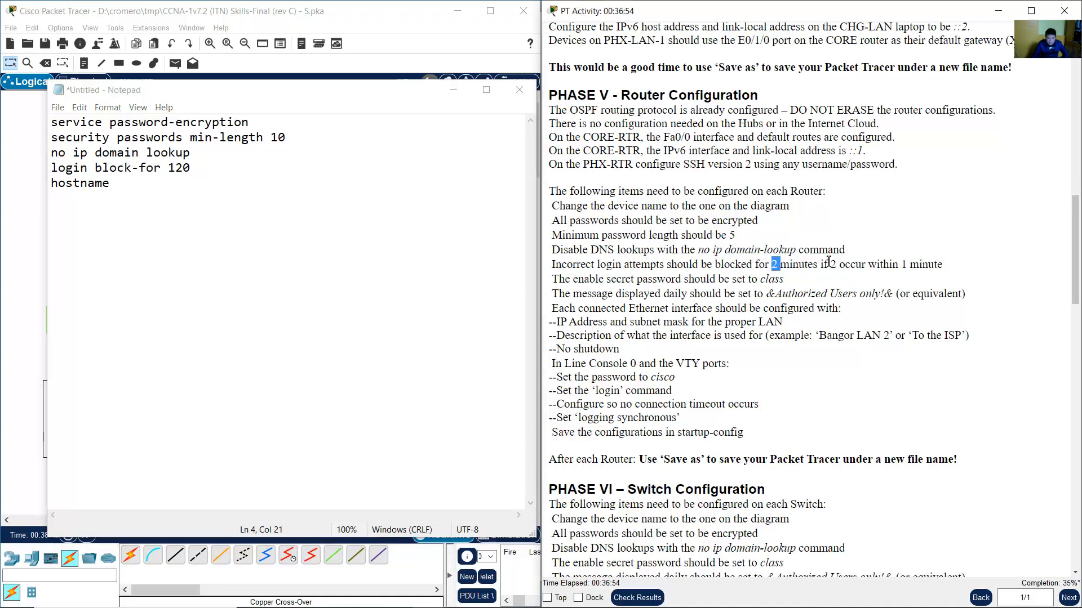
pyautogui.click(219, 172)
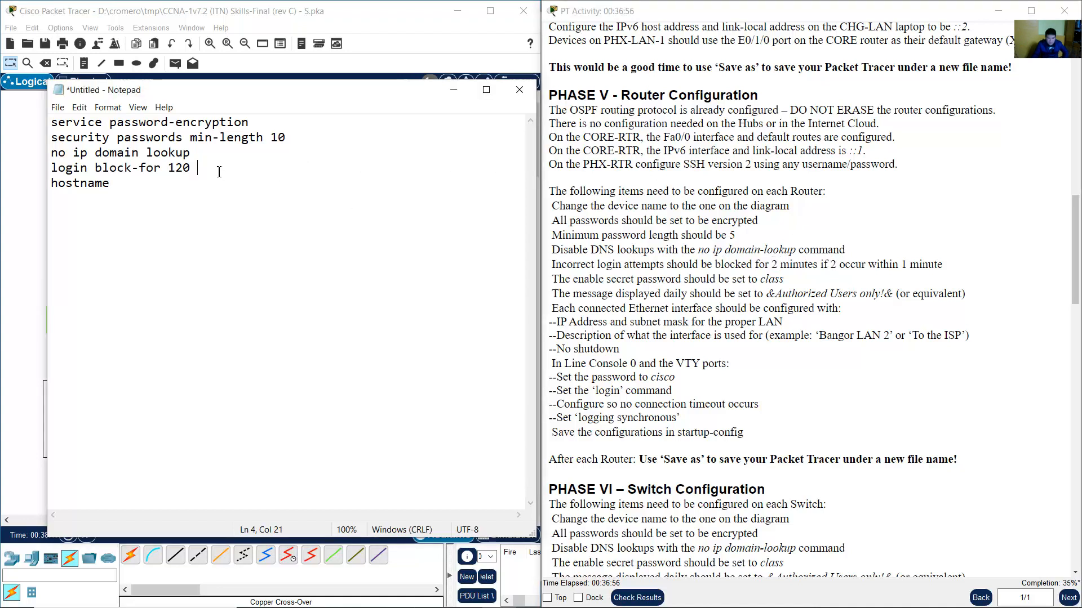
pyautogui.write('attempts')
# Complete the line with '2 within 60' and bring Packet Tracer's topology forward.
pyautogui.doubleClick(832, 265)
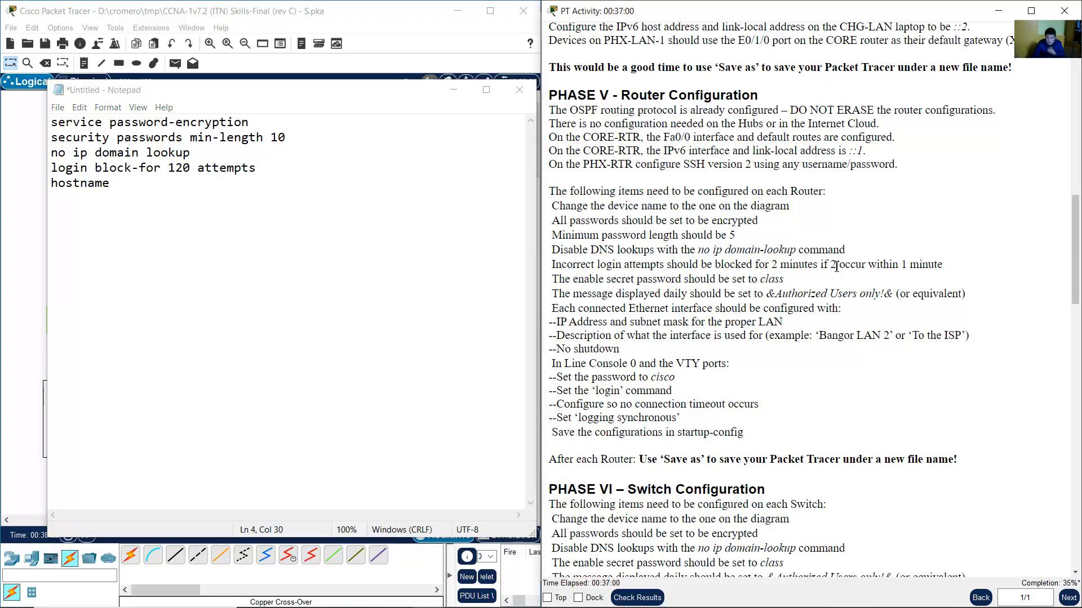
pyautogui.click(271, 169)
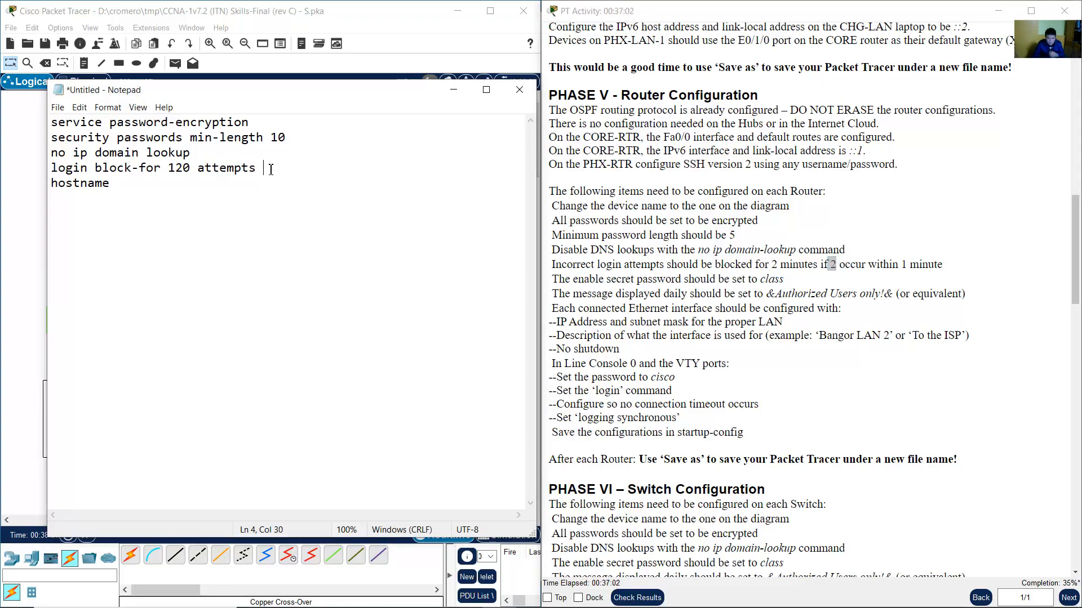
pyautogui.write('2')
pyautogui.moveTo(902, 265); pyautogui.dragTo(955, 271)
pyautogui.click(338, 173)
pyautogui.write('within 60')
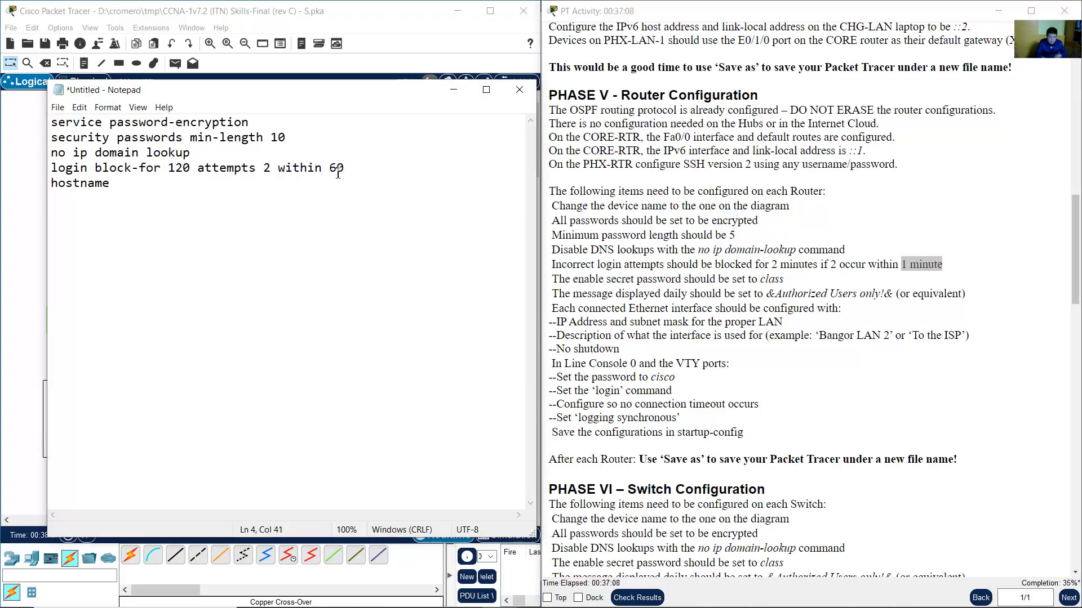
pyautogui.press('Return')
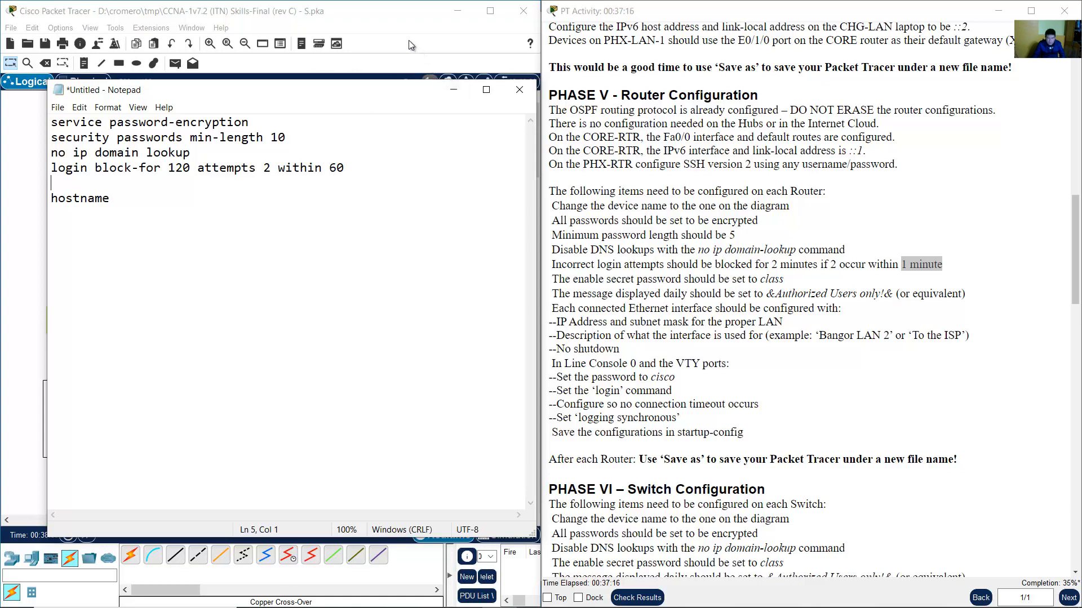
pyautogui.click(377, 17)
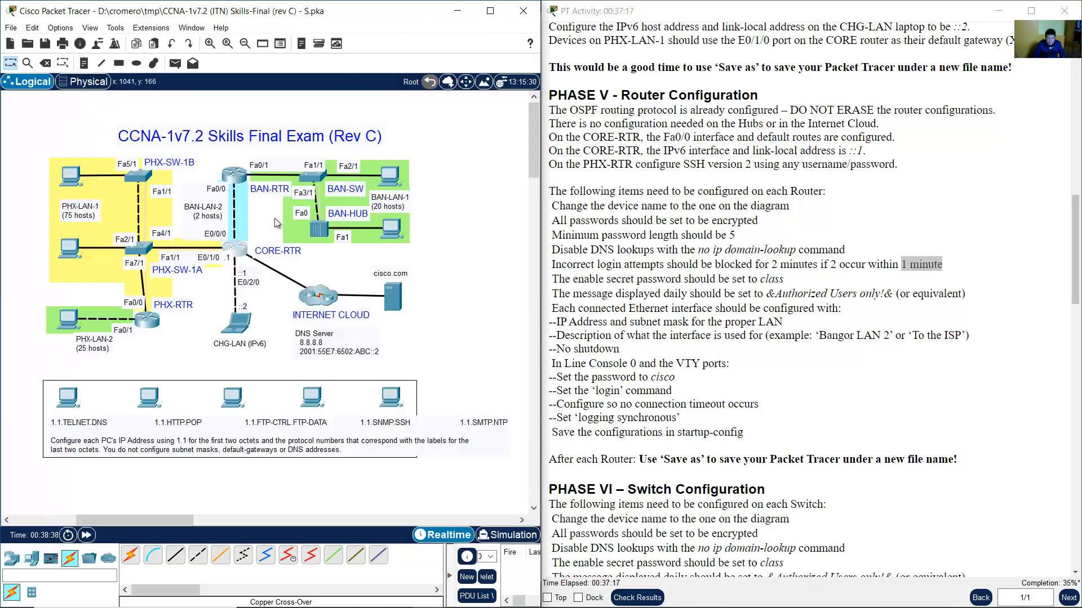
pyautogui.click(240, 257)
pyautogui.click(258, 451)
pyautogui.scroll(-10, 258, 445)
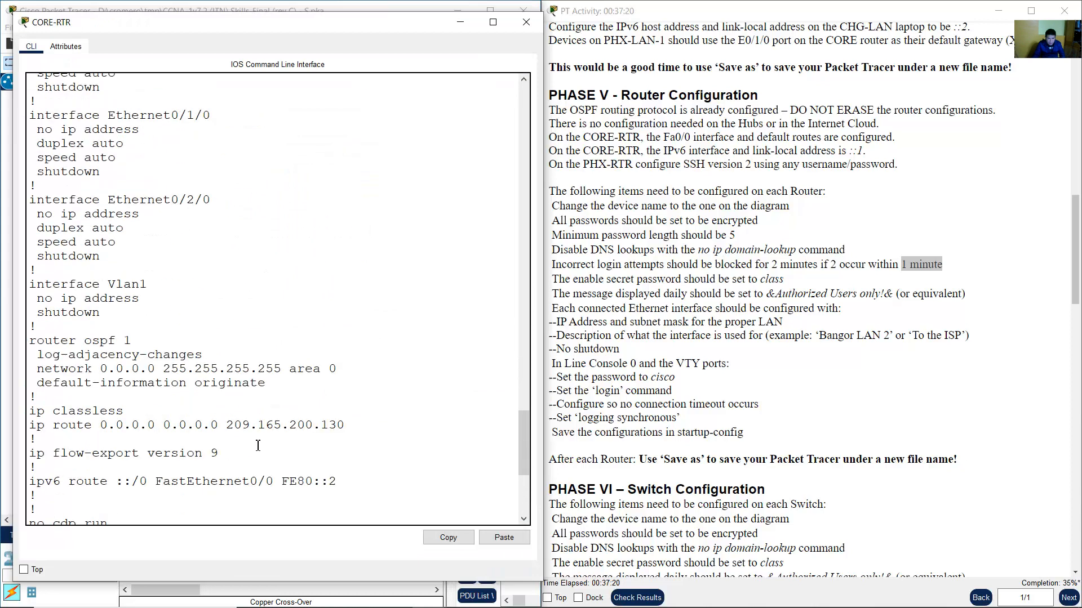
pyautogui.scroll(-6, 258, 446)
pyautogui.write('conf')
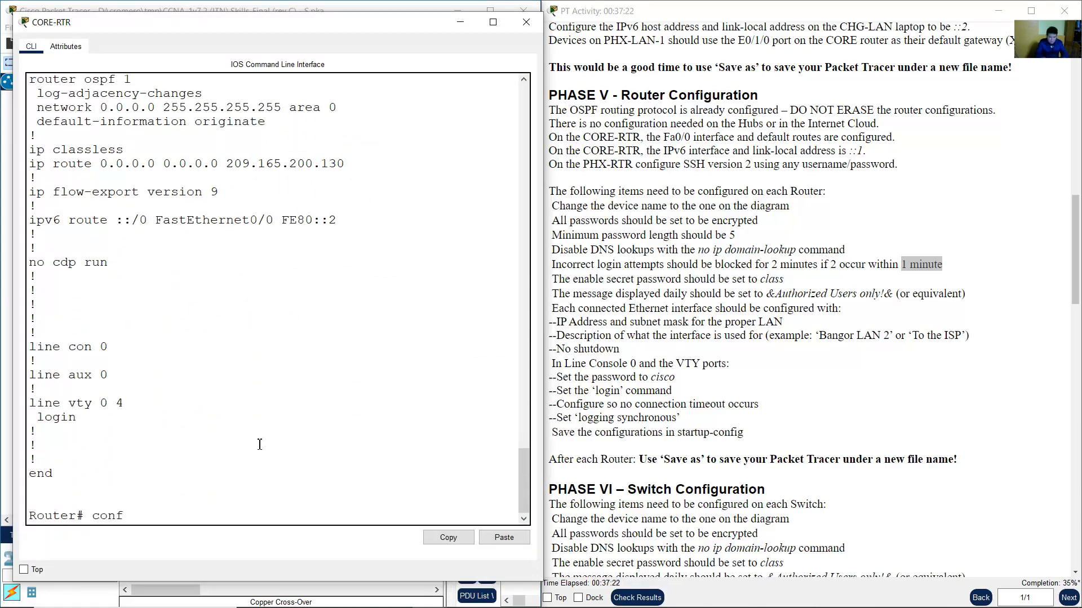
pyautogui.write(' term')
pyautogui.press('Return')
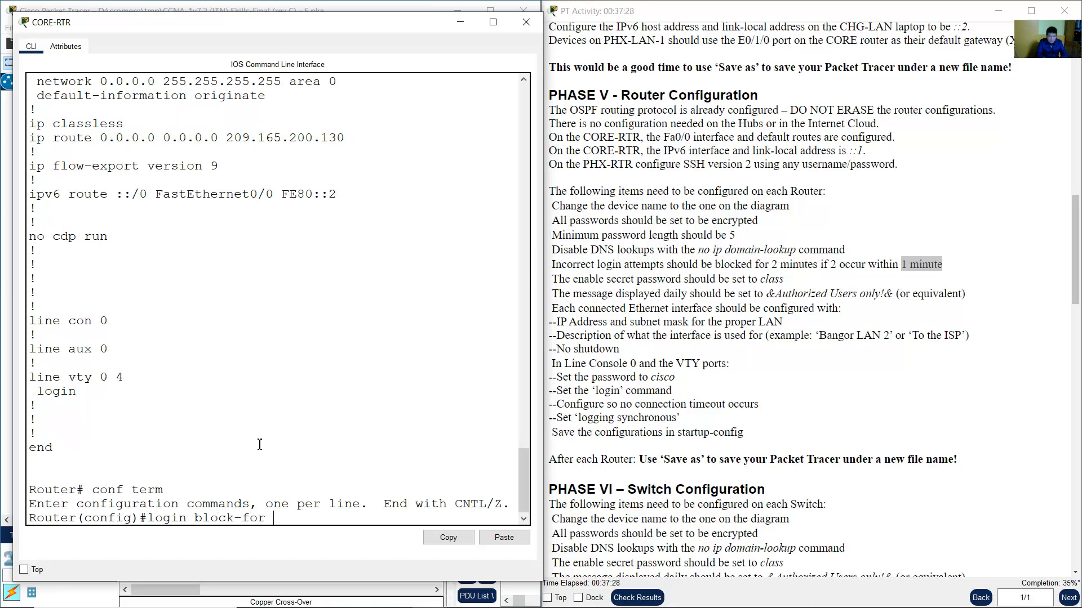
pyautogui.write('login block-for ?')
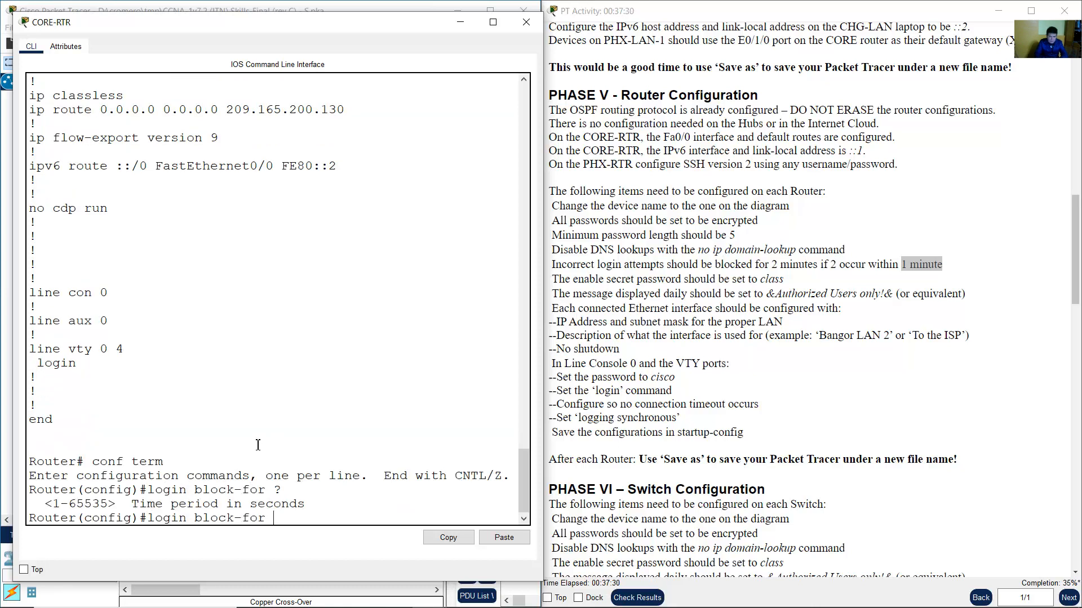
pyautogui.moveTo(53, 503); pyautogui.dragTo(251, 504)
pyautogui.click(228, 504)
pyautogui.moveTo(141, 505); pyautogui.dragTo(305, 505)
pyautogui.click(304, 518)
pyautogui.press('BackSpace')
pyautogui.press('BackSpace')
pyautogui.press('BackSpace')
pyautogui.press('BackSpace')
pyautogui.press('BackSpace')
pyautogui.press('BackSpace')
pyautogui.press('BackSpace')
pyautogui.press('BackSpace')
pyautogui.press('BackSpace')
pyautogui.press('BackSpace')
pyautogui.press('BackSpace')
pyautogui.press('BackSpace')
pyautogui.press('BackSpace')
pyautogui.click(526, 22)
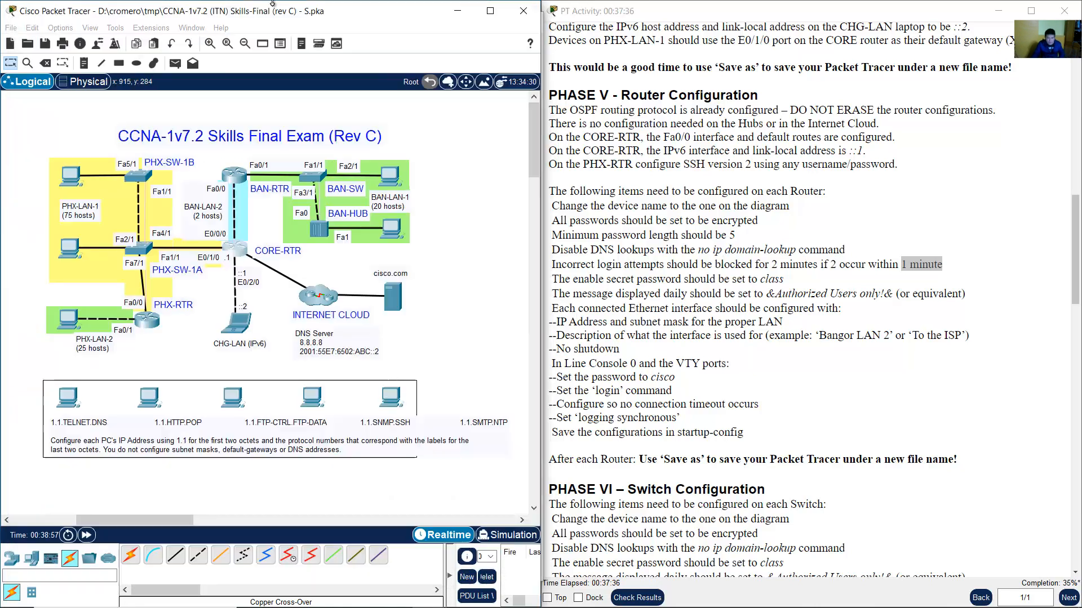
# Add enable secret class to the Notepad draft.
pyautogui.click(836, 303)
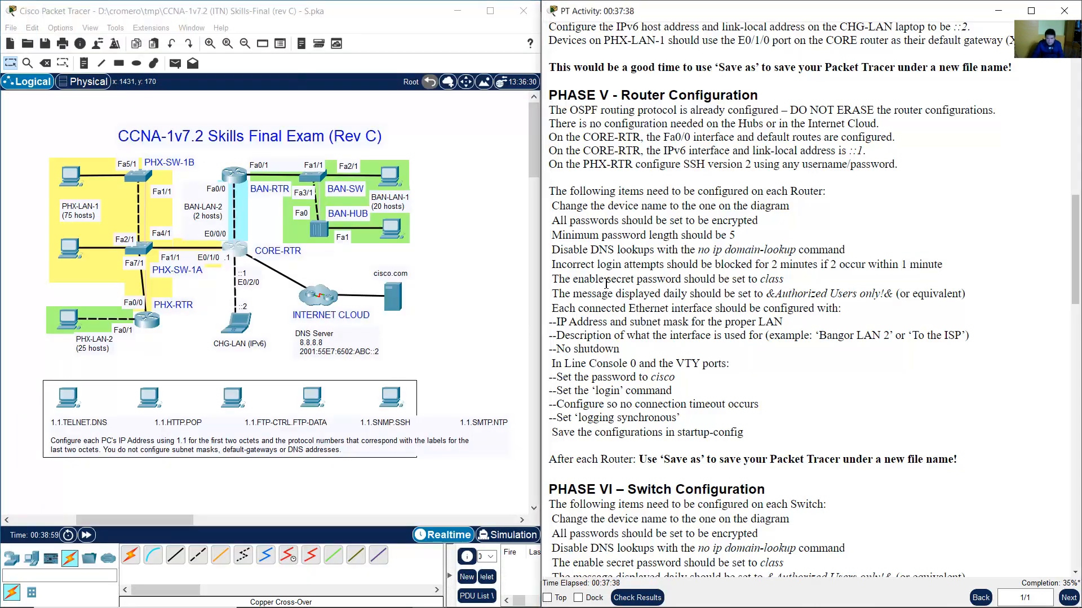
pyautogui.moveTo(558, 280); pyautogui.dragTo(784, 280)
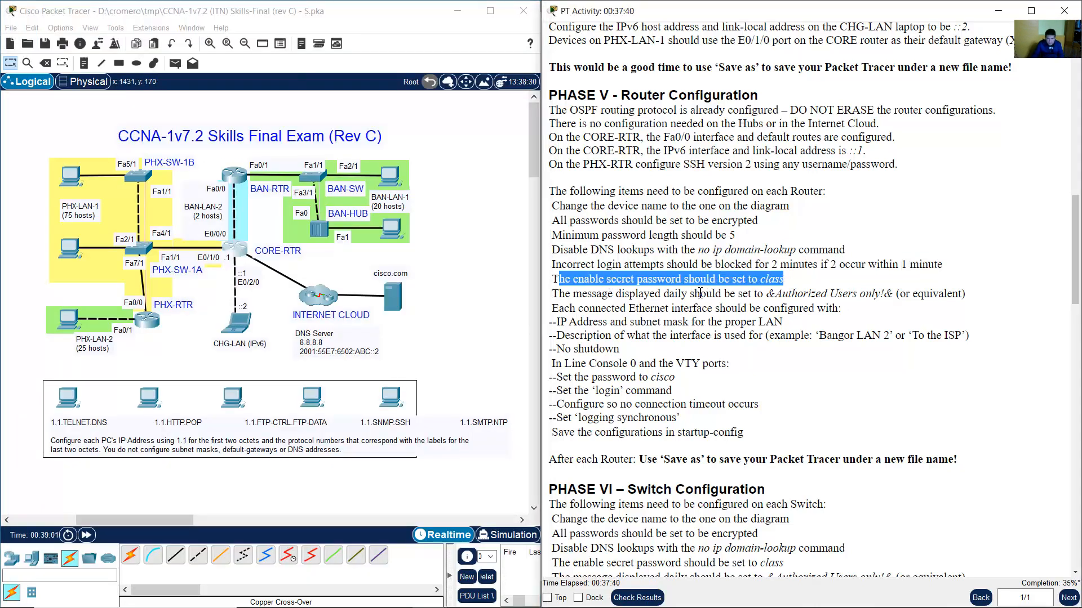
pyautogui.click(499, 594)
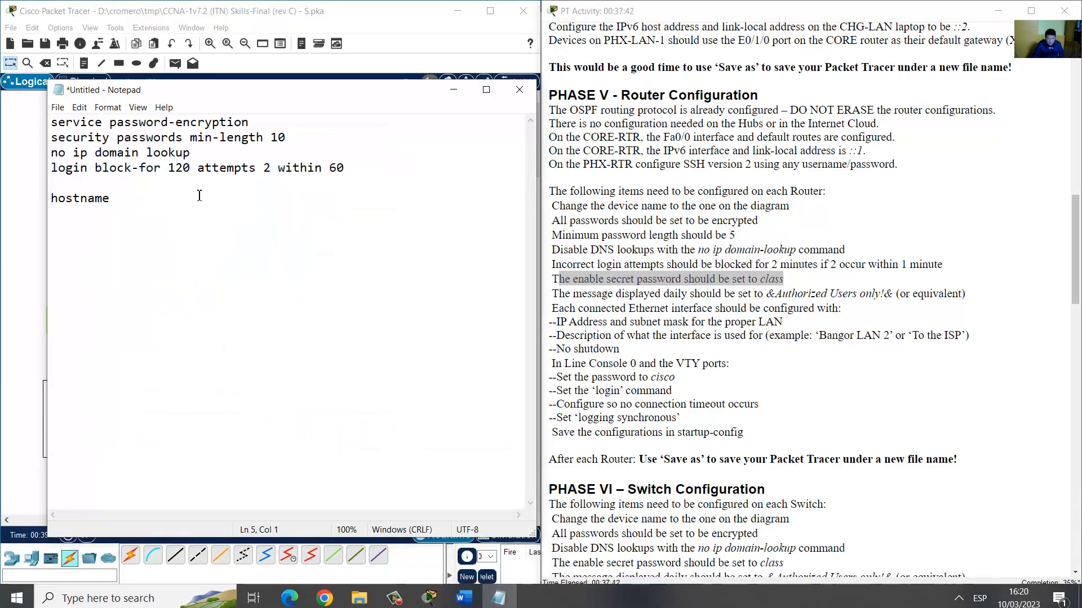
pyautogui.write('enable secre')
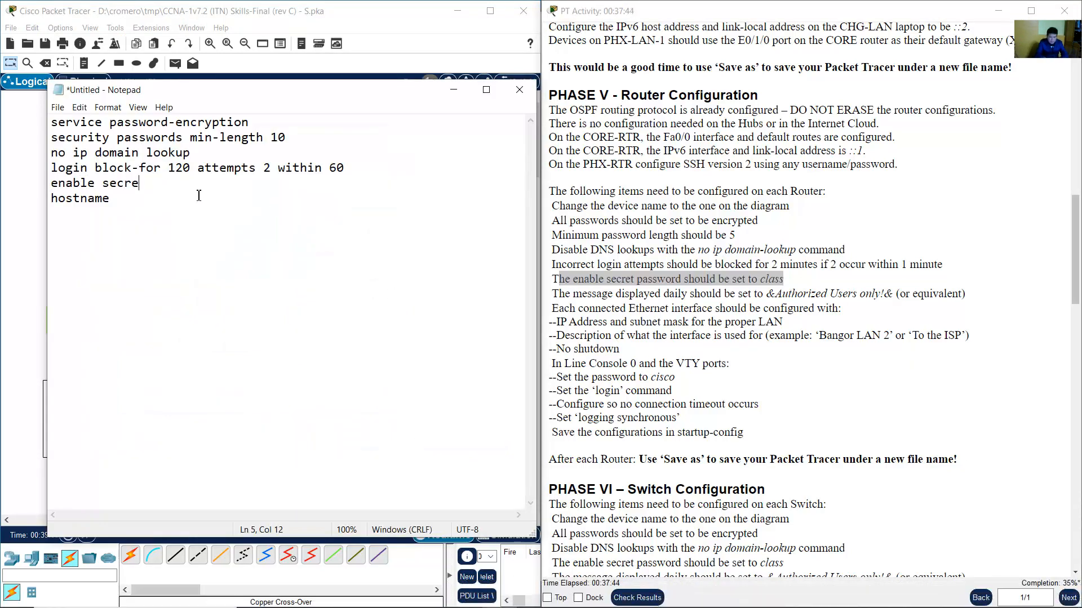
pyautogui.write('t class')
pyautogui.press('Return')
# Add banner motd followed by the pasted &Authorized Users only!& text.
pyautogui.moveTo(558, 293); pyautogui.dragTo(893, 294)
pyautogui.hotkey('ctrl', 'c')
pyautogui.click(778, 297)
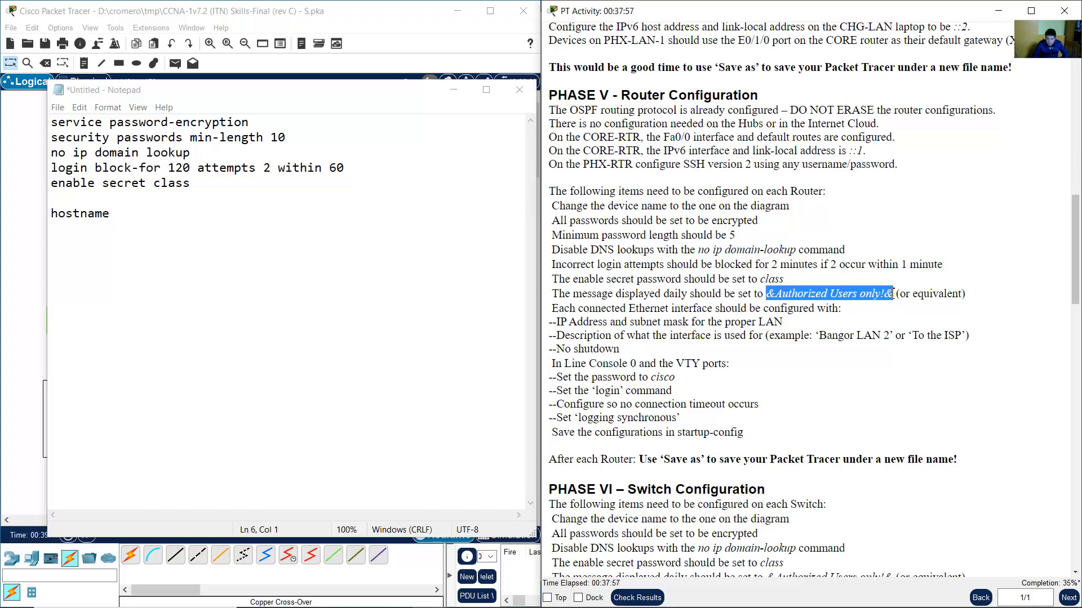
pyautogui.click(144, 204)
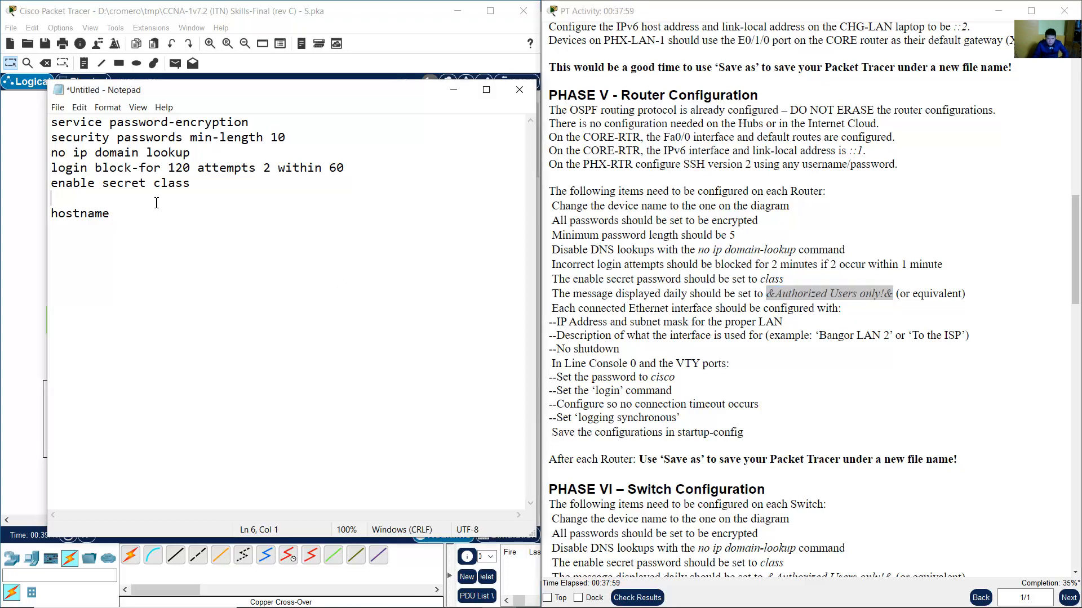
pyautogui.write('banner motd')
pyautogui.click(795, 288)
pyautogui.moveTo(773, 293); pyautogui.dragTo(893, 293)
pyautogui.click(163, 199)
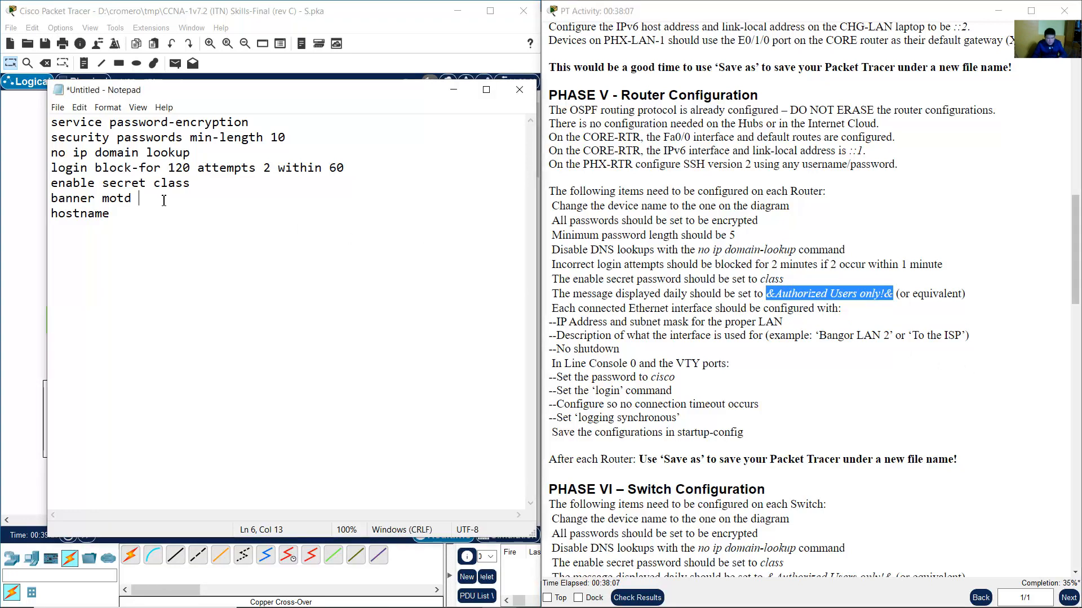
pyautogui.rightClick(163, 199)
pyautogui.click(169, 232)
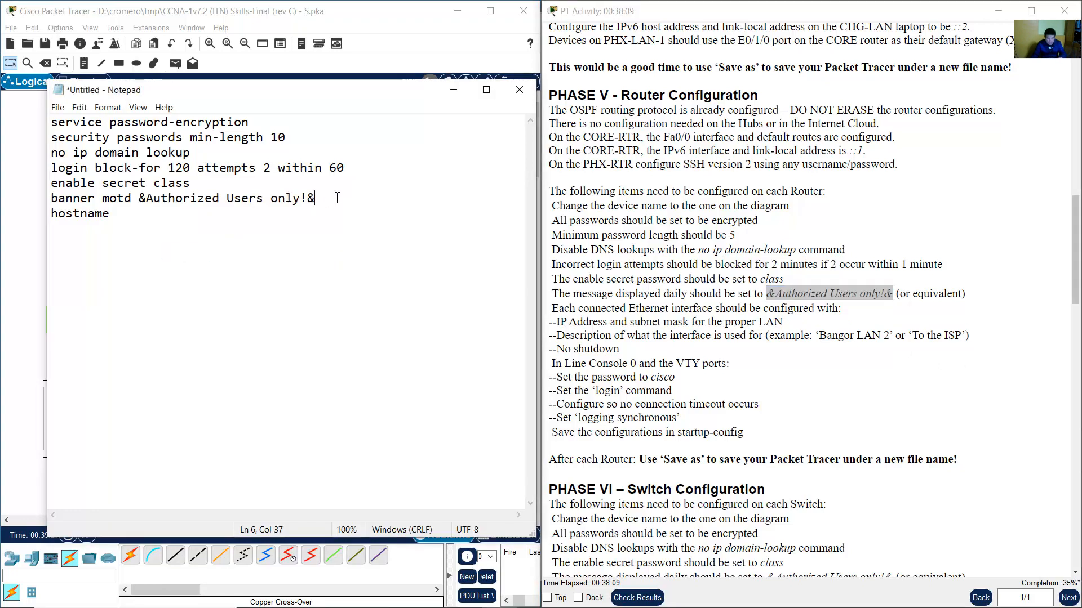
pyautogui.press('Return')
# Review the interface and console port requirements, then add line console 0.
pyautogui.click(828, 303)
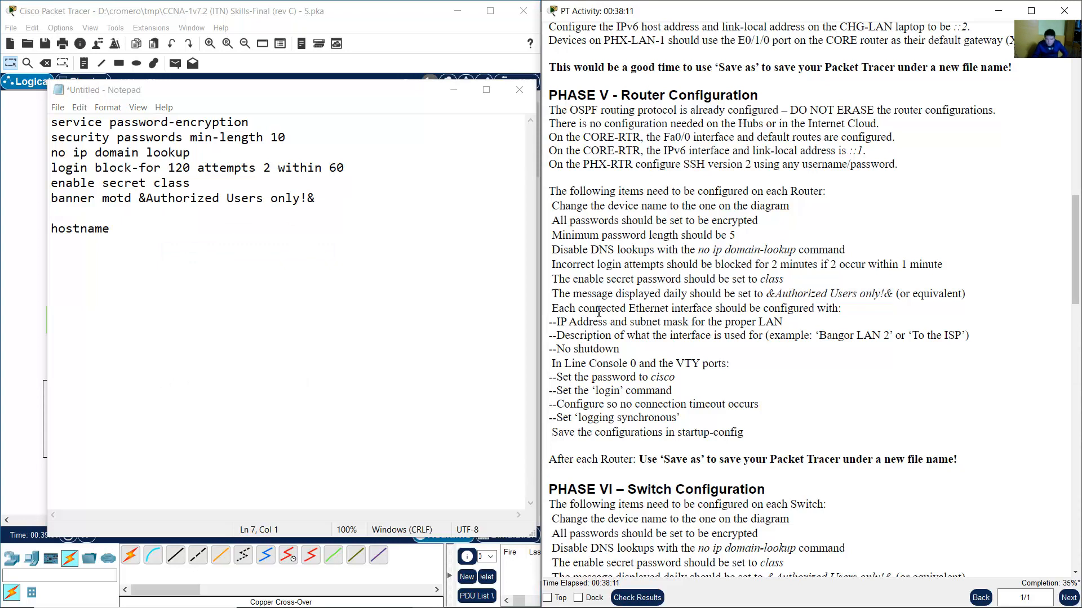
pyautogui.moveTo(561, 307); pyautogui.dragTo(834, 355)
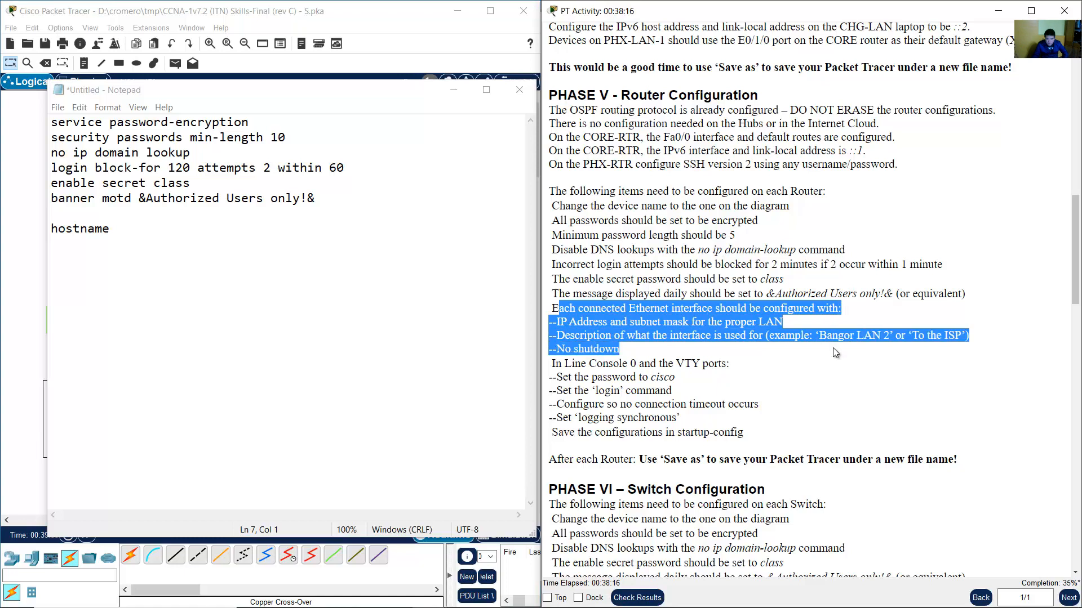
pyautogui.click(641, 376)
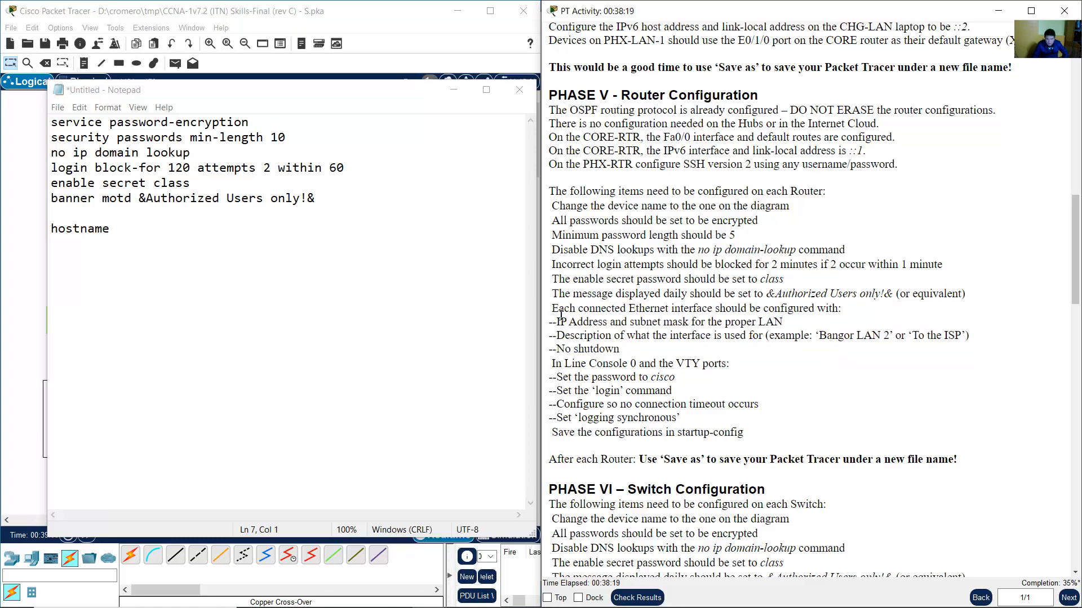
pyautogui.moveTo(561, 313); pyautogui.dragTo(730, 365)
pyautogui.click(590, 378)
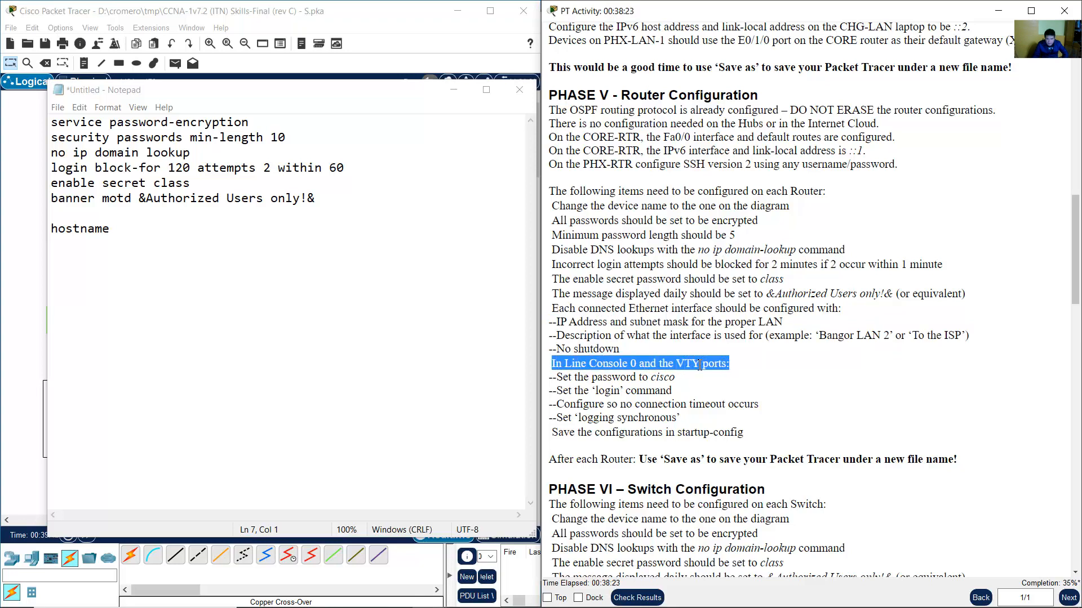
pyautogui.click(158, 215)
pyautogui.write('li')
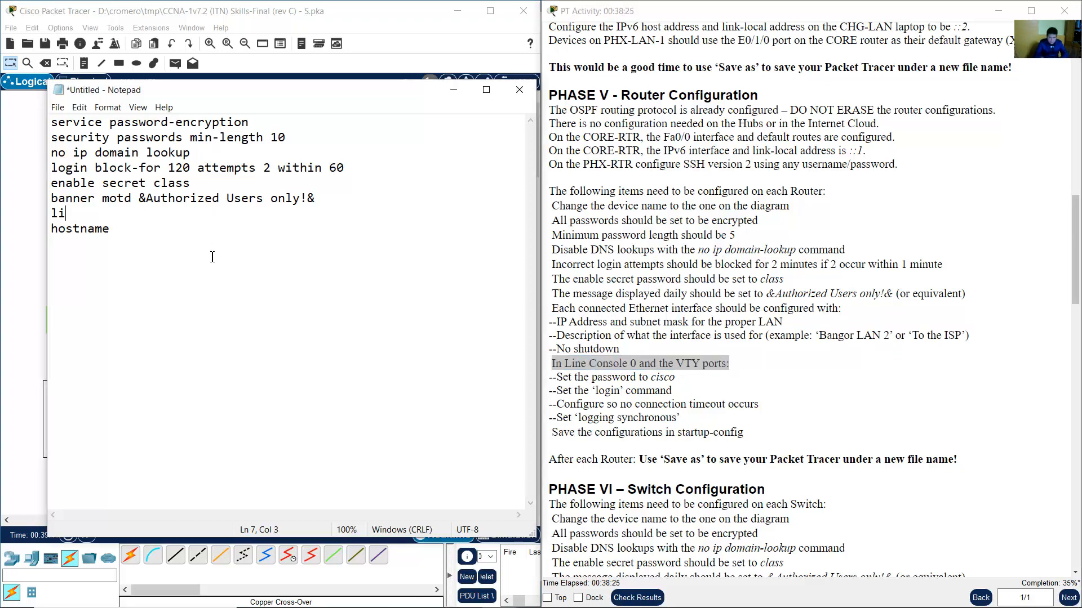
pyautogui.write('ne console 0')
pyautogui.press('Return')
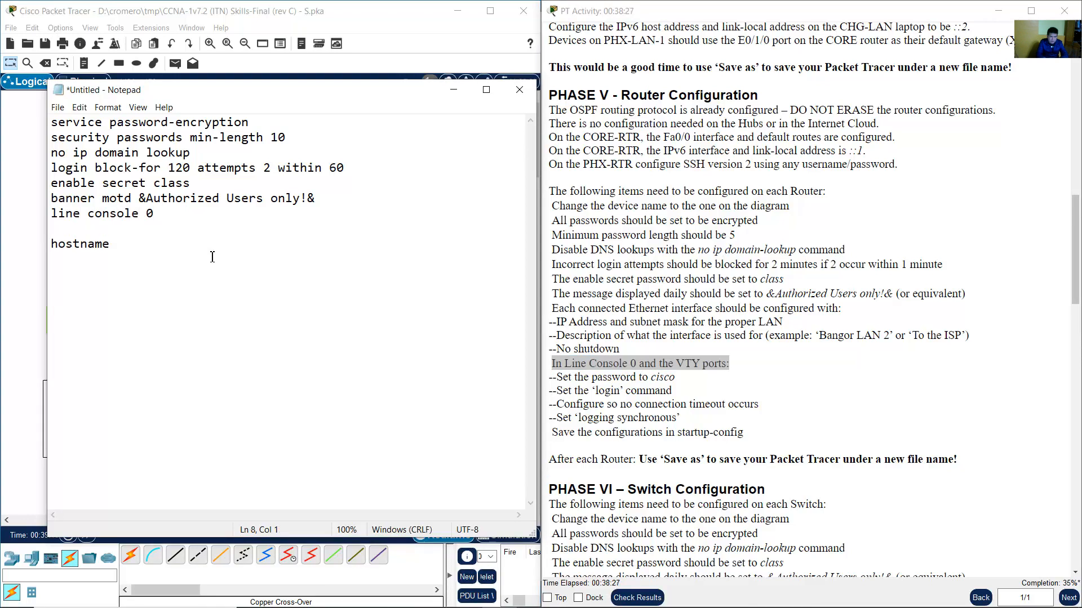
pyautogui.click(600, 389)
pyautogui.moveTo(562, 377); pyautogui.dragTo(693, 383)
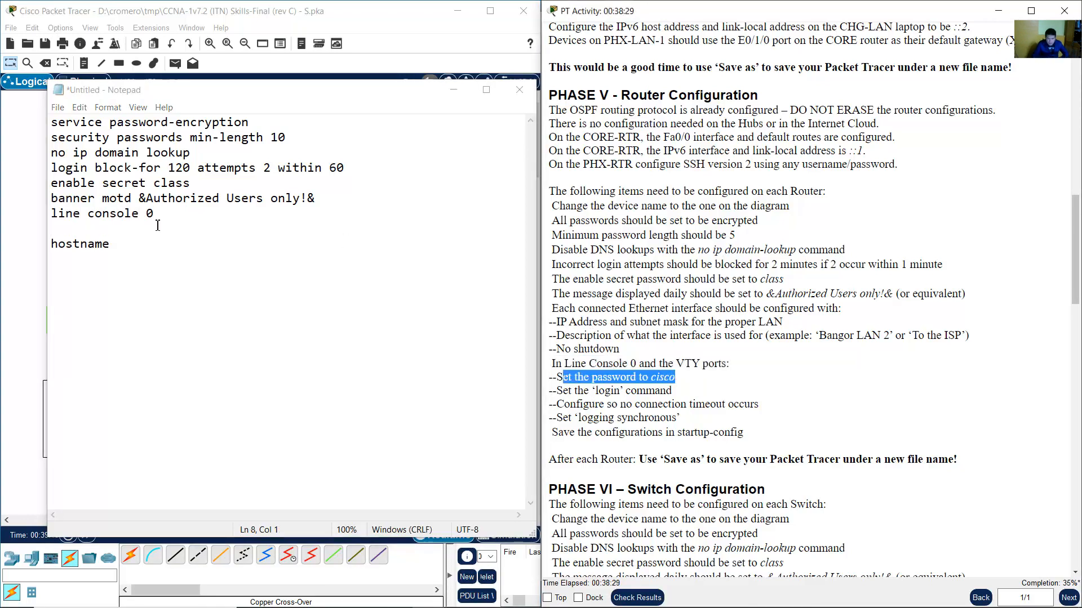
pyautogui.click(128, 226)
pyautogui.write('password cisco')
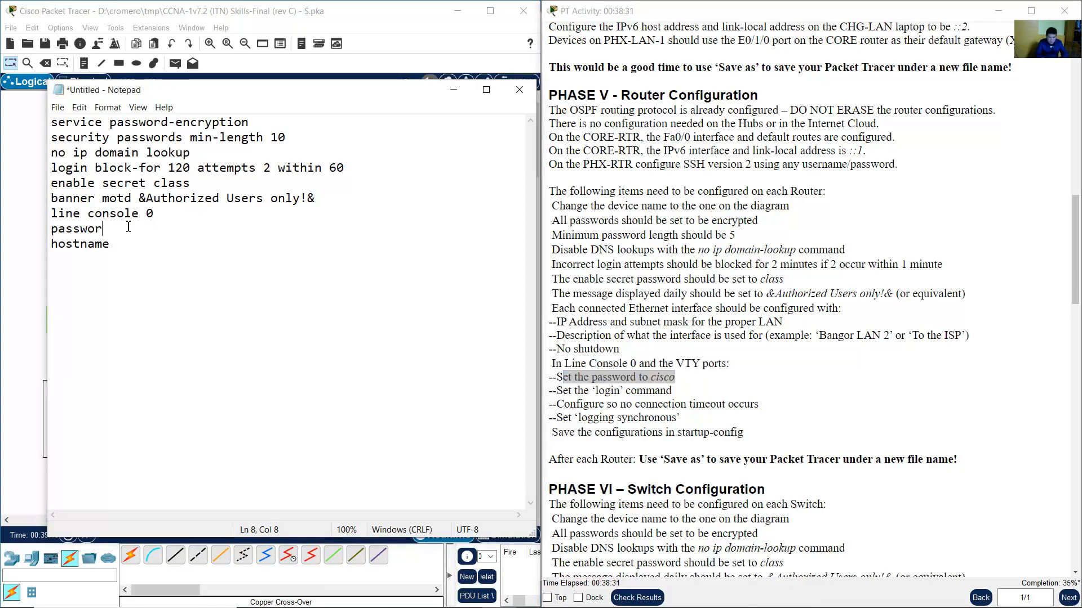
pyautogui.press('Return')
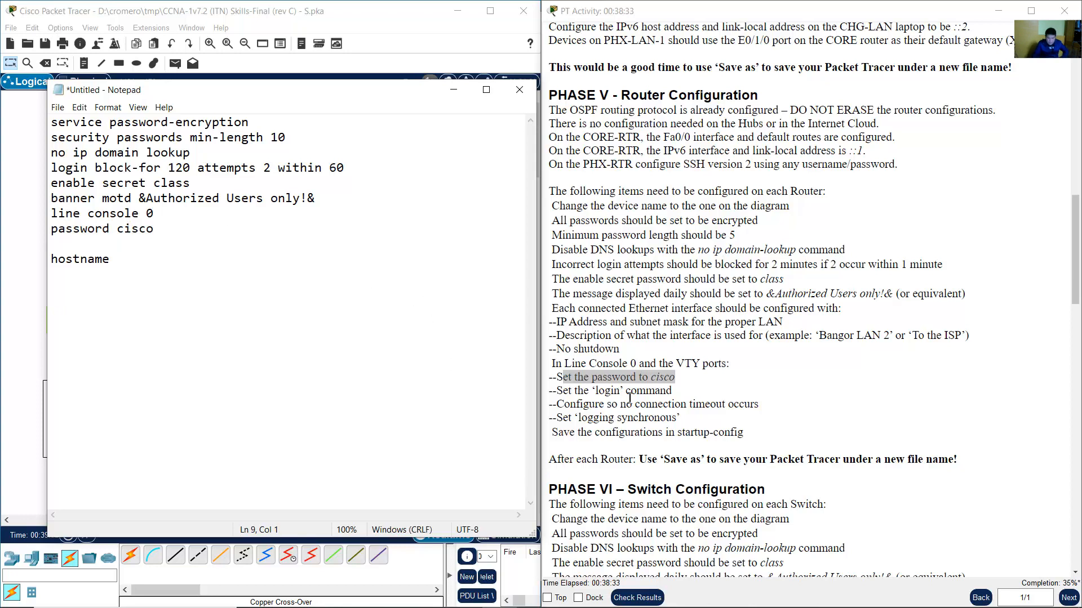
pyautogui.moveTo(583, 390); pyautogui.dragTo(672, 393)
pyautogui.click(151, 250)
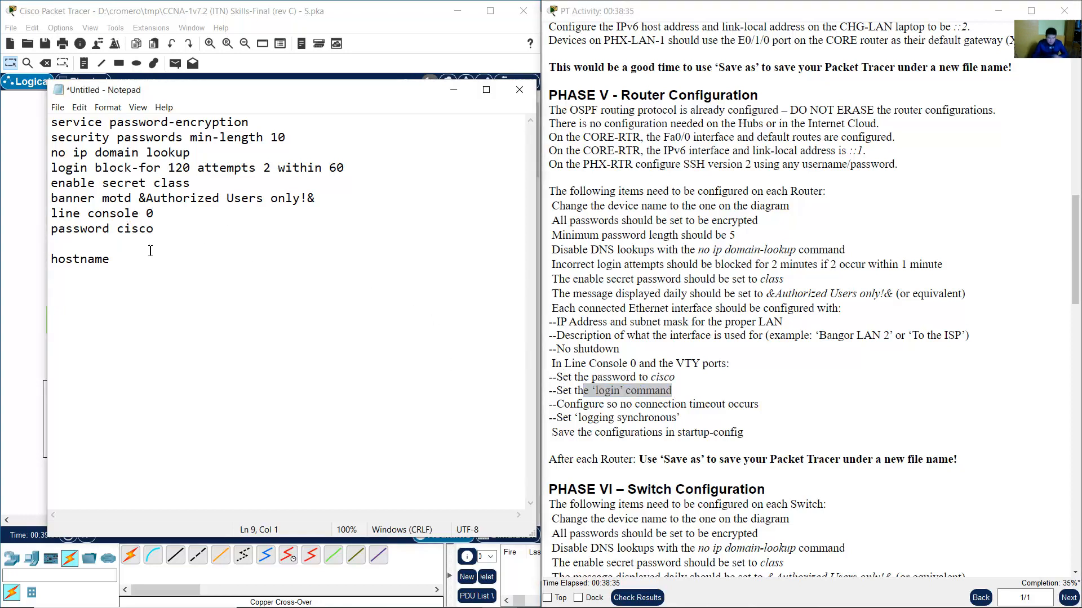
pyautogui.write('login')
pyautogui.press('Return')
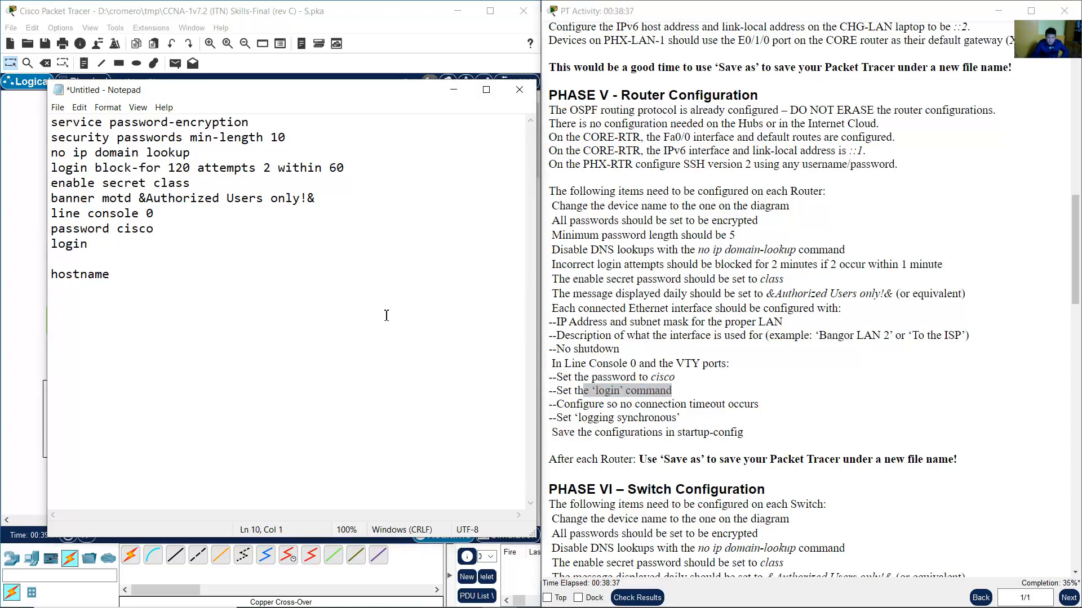
pyautogui.moveTo(565, 406); pyautogui.dragTo(758, 405)
pyautogui.click(142, 262)
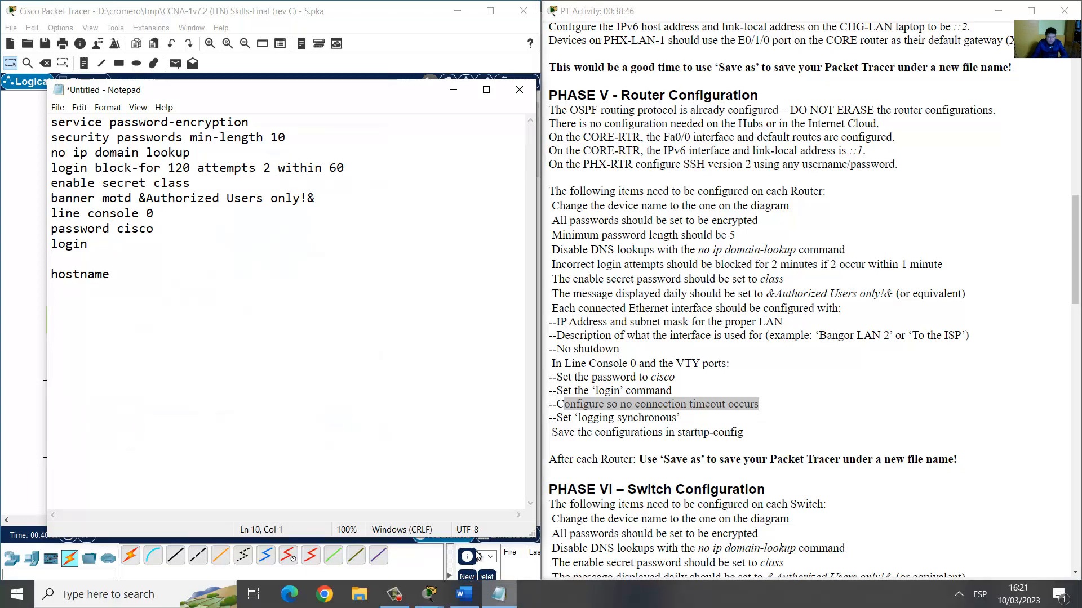
pyautogui.click(295, 16)
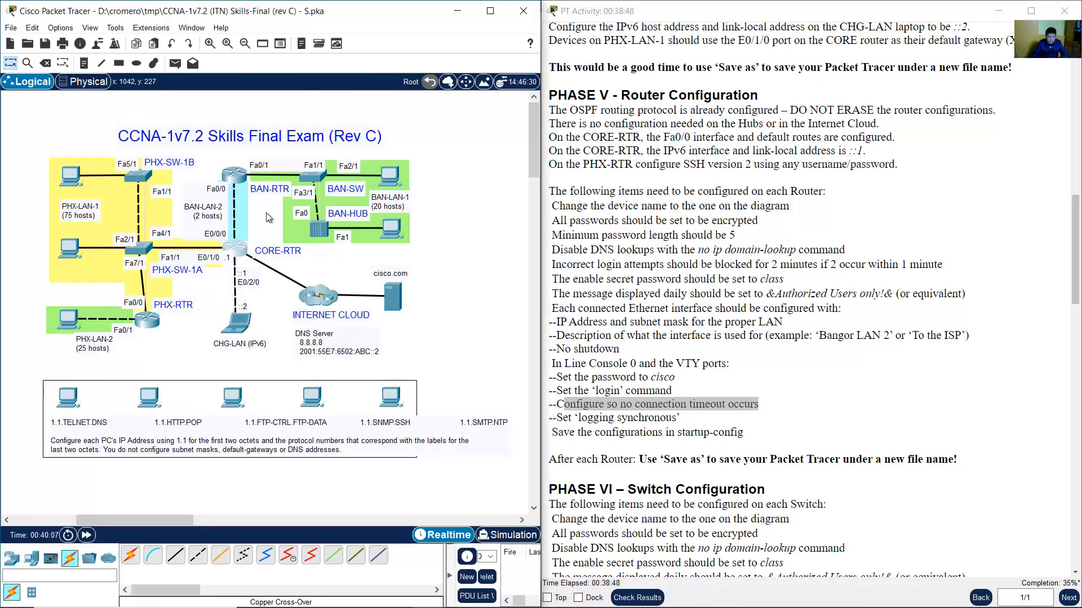
# On CORE-RTR, enter line console 0, use 'no exec?' help to find exec-timeout, then end.
pyautogui.click(237, 253)
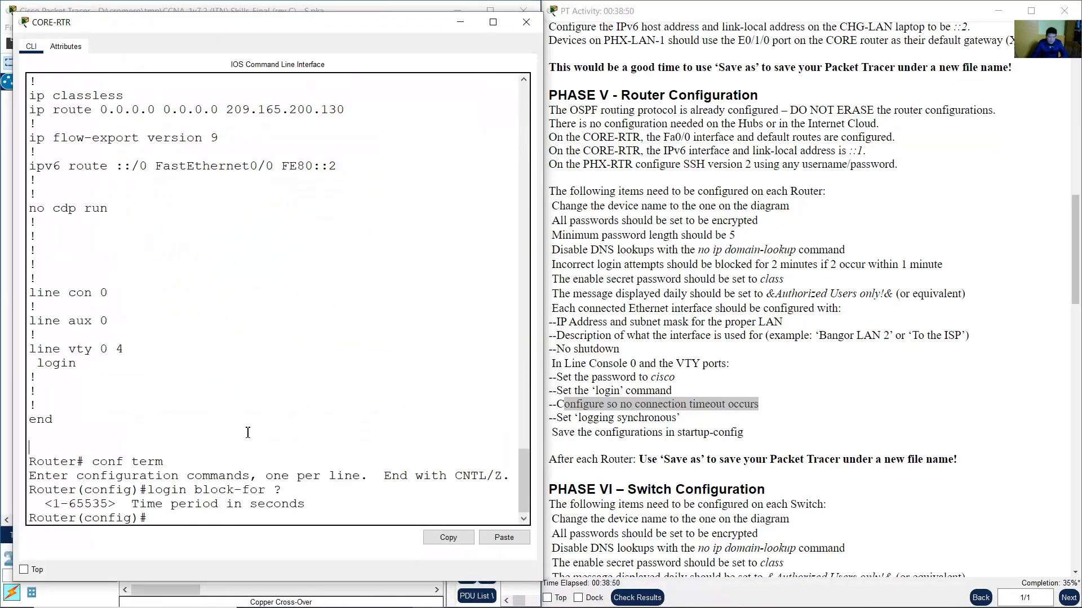
pyautogui.write('line console 0')
pyautogui.press('Return')
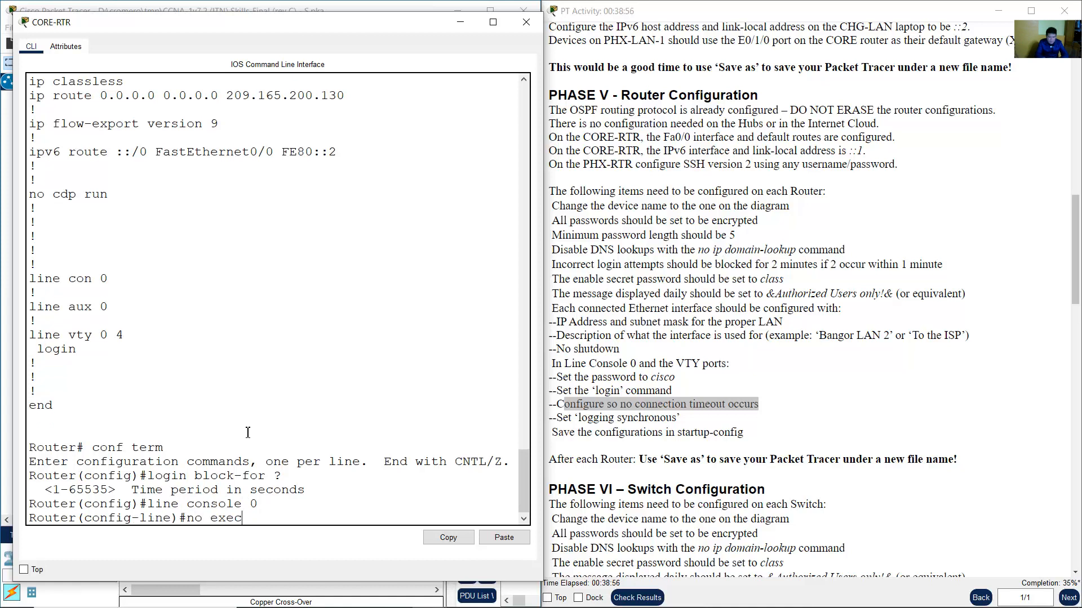
pyautogui.write('no exec?')
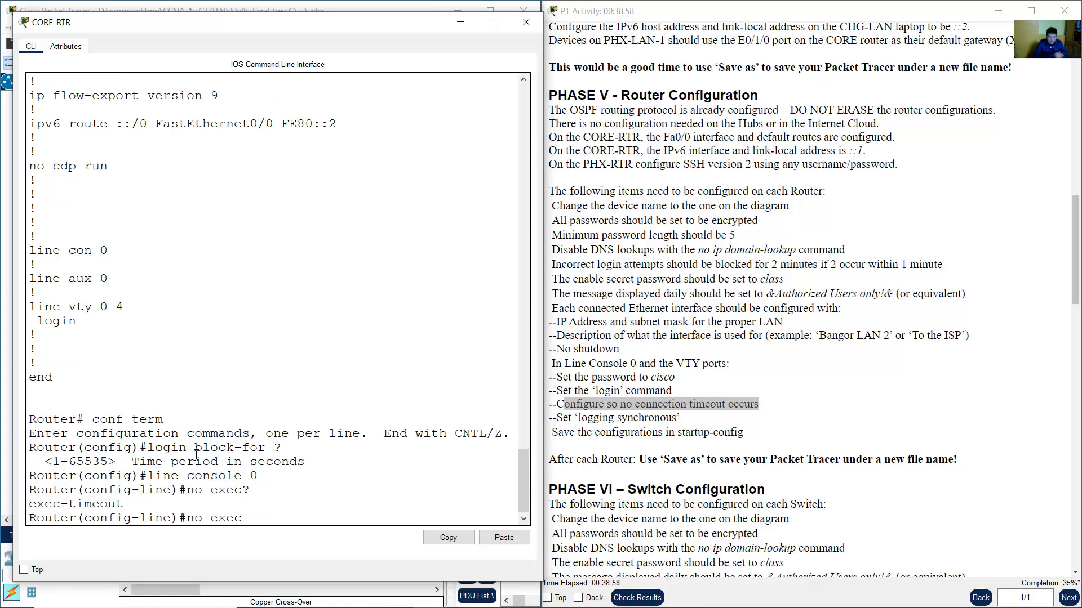
pyautogui.moveTo(30, 504); pyautogui.dragTo(134, 504)
pyautogui.click(280, 517)
pyautogui.press('BackSpace')
pyautogui.press('BackSpace')
pyautogui.press('BackSpace')
pyautogui.press('BackSpace')
pyautogui.press('BackSpace')
pyautogui.press('BackSpace')
pyautogui.press('BackSpace')
pyautogui.write('end')
pyautogui.press('Return')
pyautogui.press('Return')
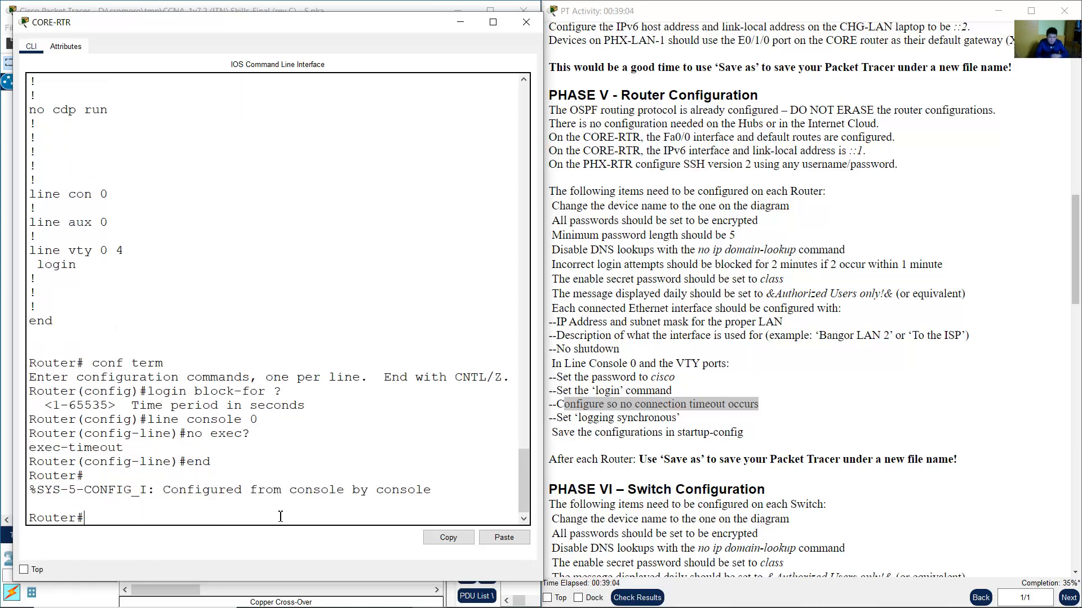
pyautogui.click(164, 5)
# Type 'no exec-timeout' and 'logging synchronous' on new lines under login in the draft.
pyautogui.click(501, 594)
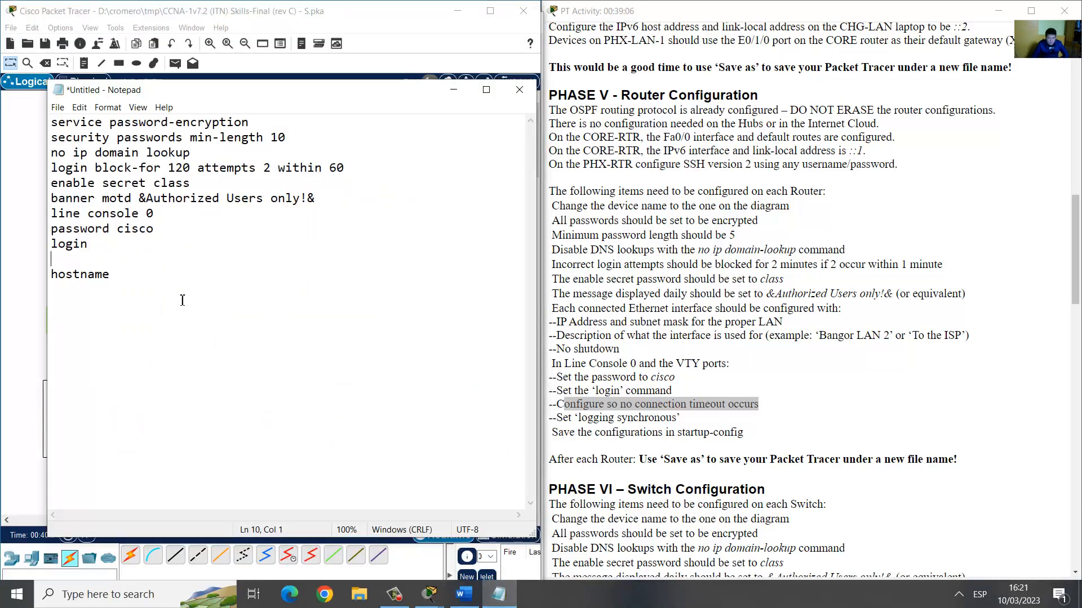
pyautogui.write('no exec')
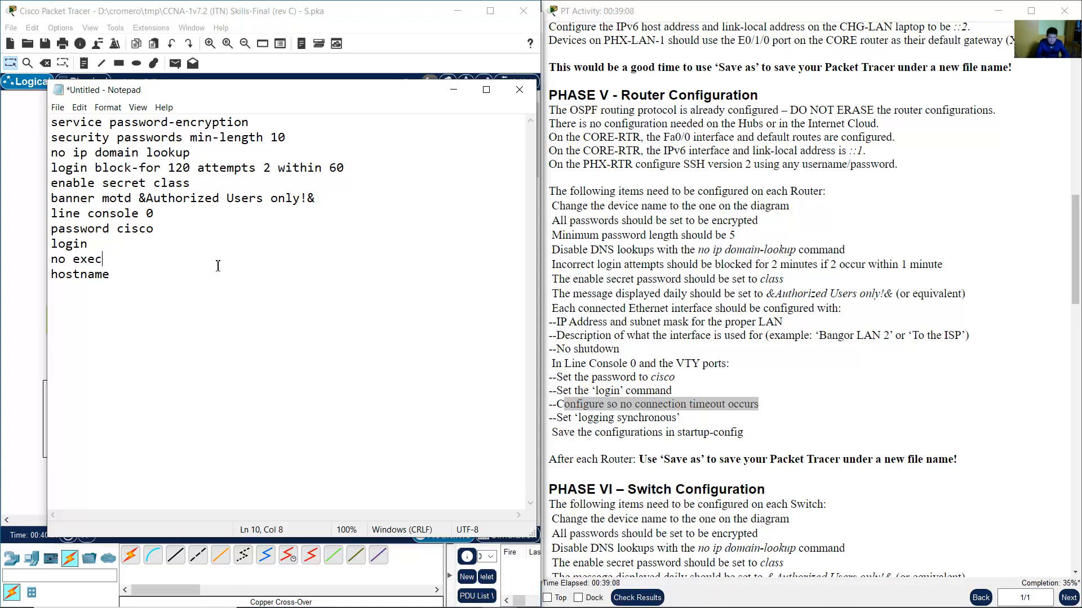
pyautogui.write('-timeout')
pyautogui.press('Return')
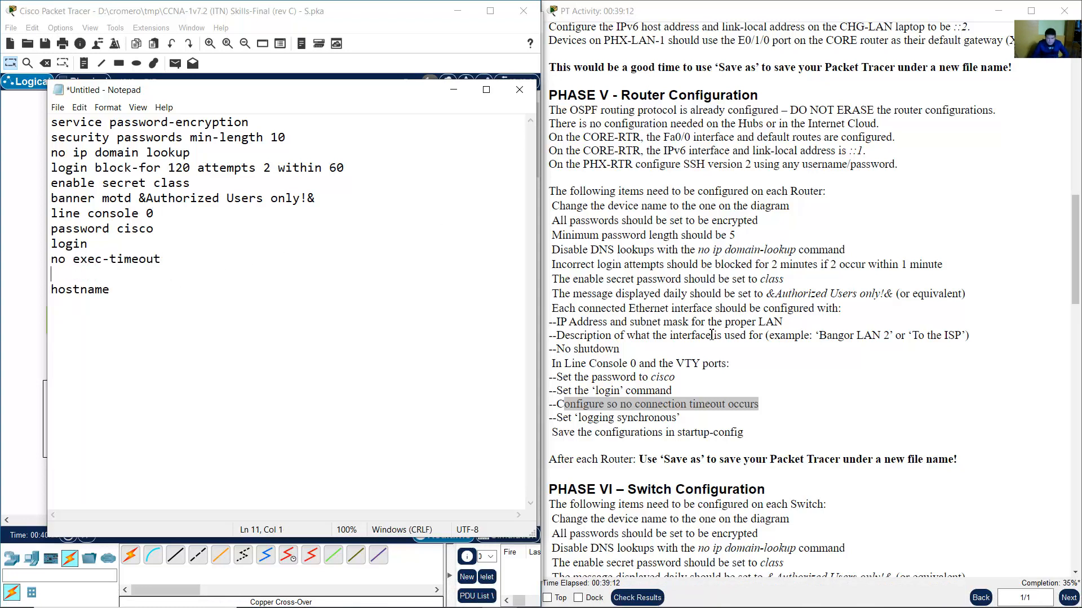
pyautogui.moveTo(563, 418); pyautogui.dragTo(680, 418)
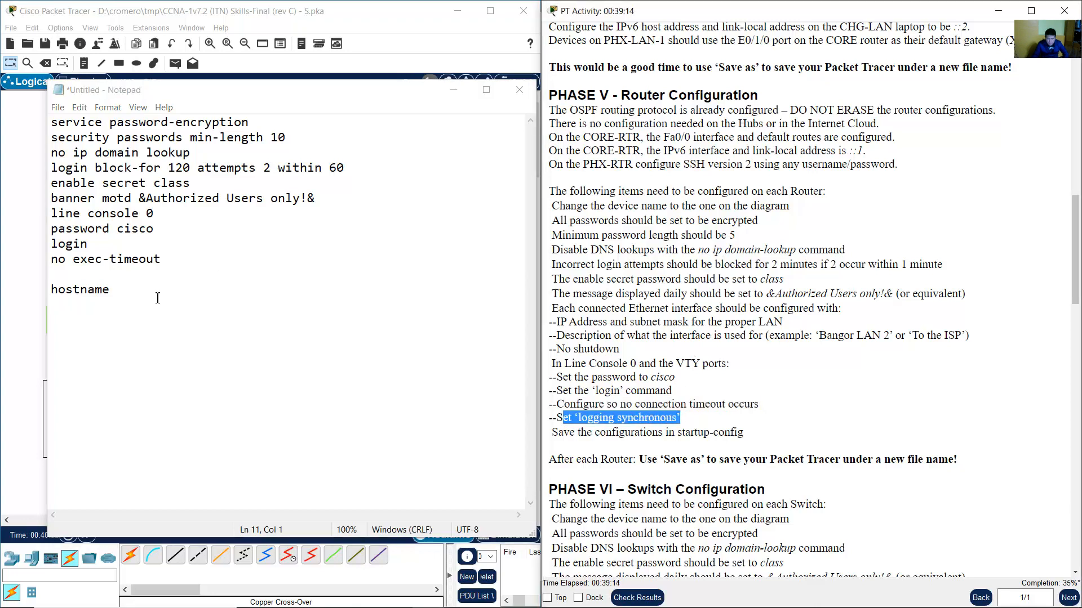
pyautogui.click(77, 275)
pyautogui.write('log')
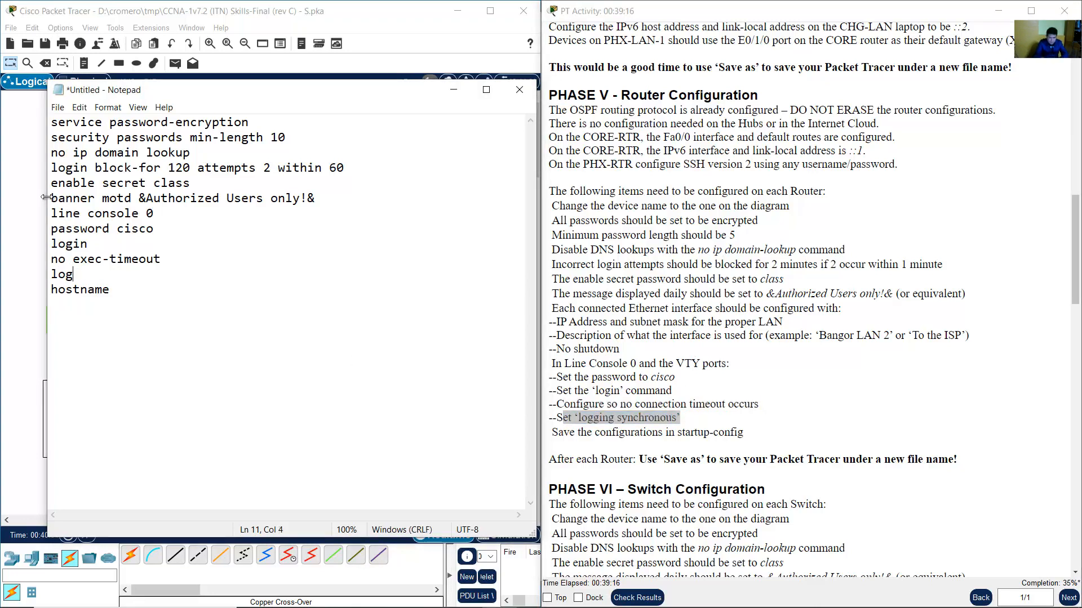
pyautogui.write('ging')
pyautogui.write('synchronous')
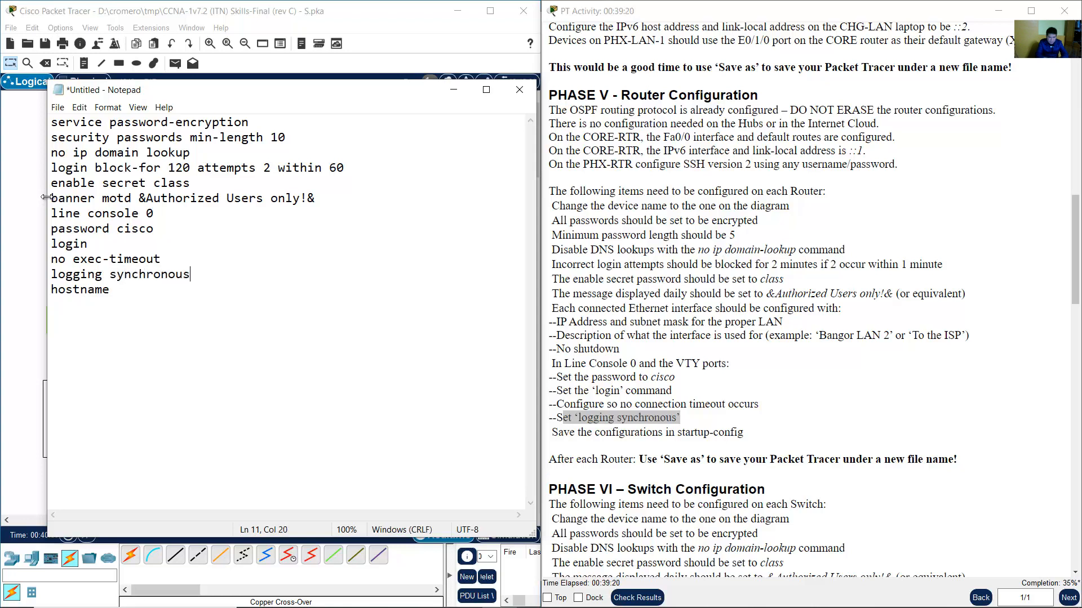
pyautogui.press('Return')
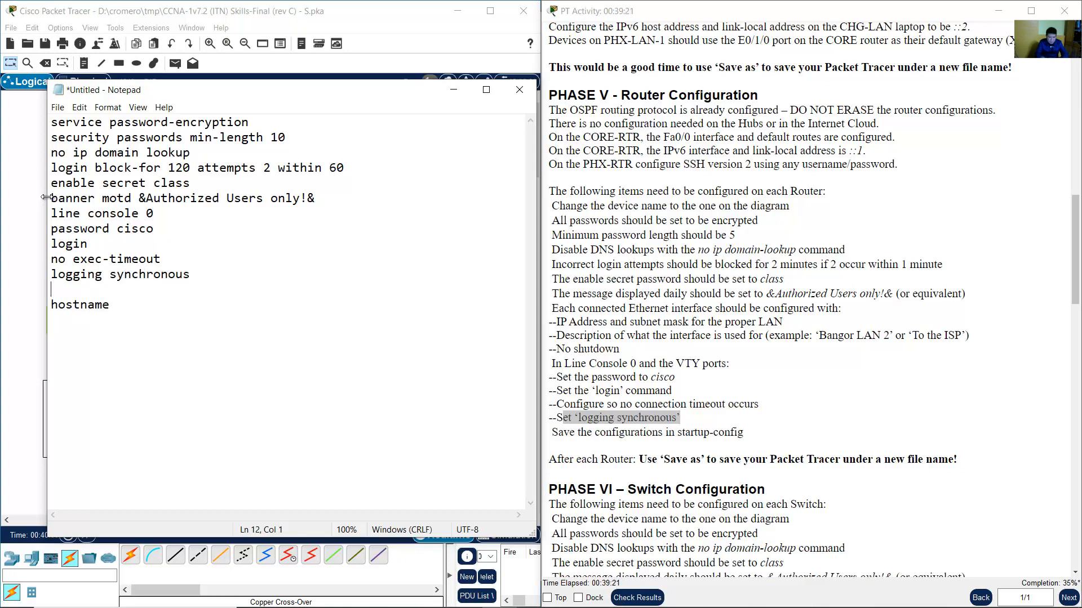
# Highlight the save-to-startup-config requirement in the activity instructions to review it.
pyautogui.click(708, 411)
pyautogui.moveTo(559, 433); pyautogui.dragTo(744, 434)
pyautogui.click(655, 451)
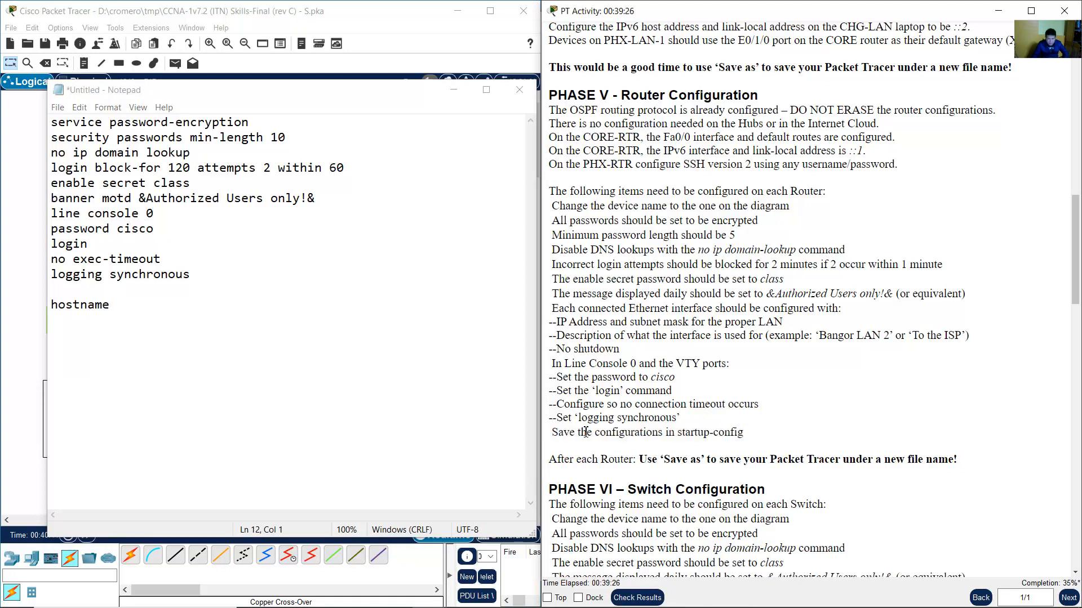
pyautogui.moveTo(559, 432); pyautogui.dragTo(745, 434)
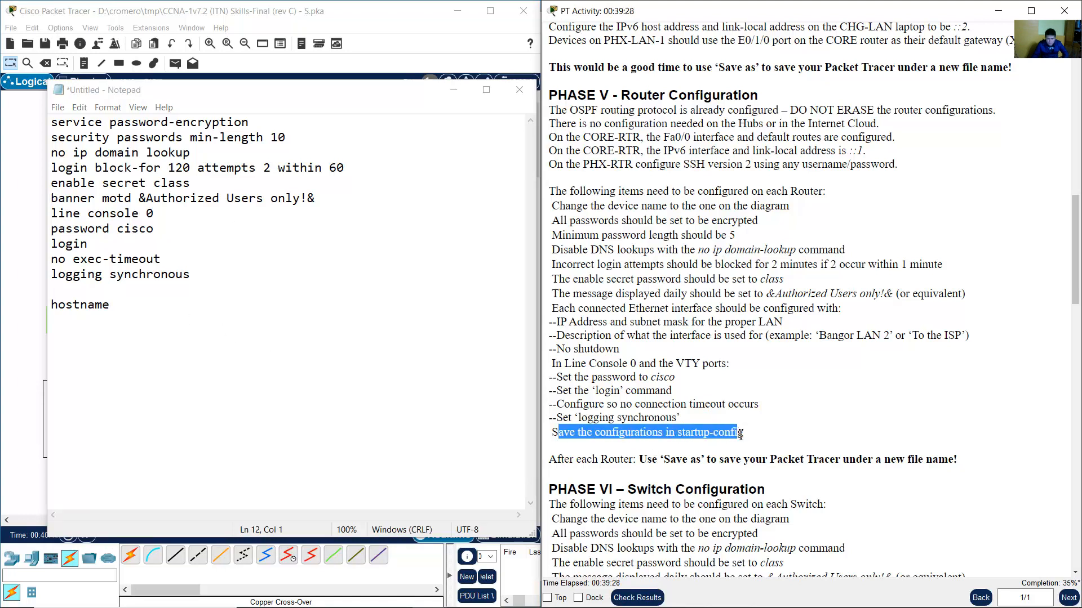
pyautogui.click(657, 436)
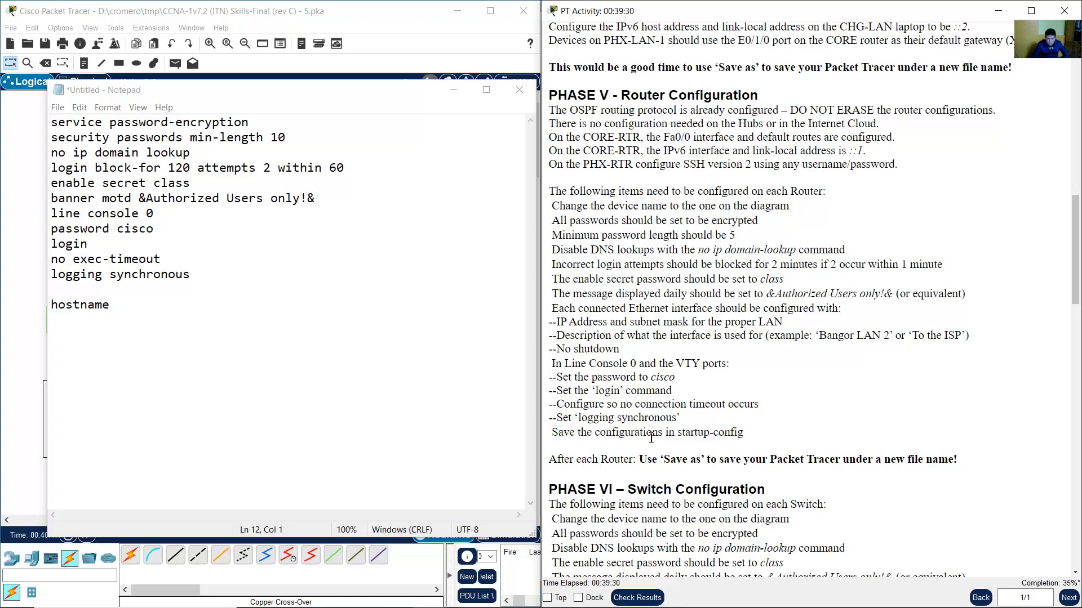
pyautogui.tripleClick(651, 437)
pyautogui.click(756, 435)
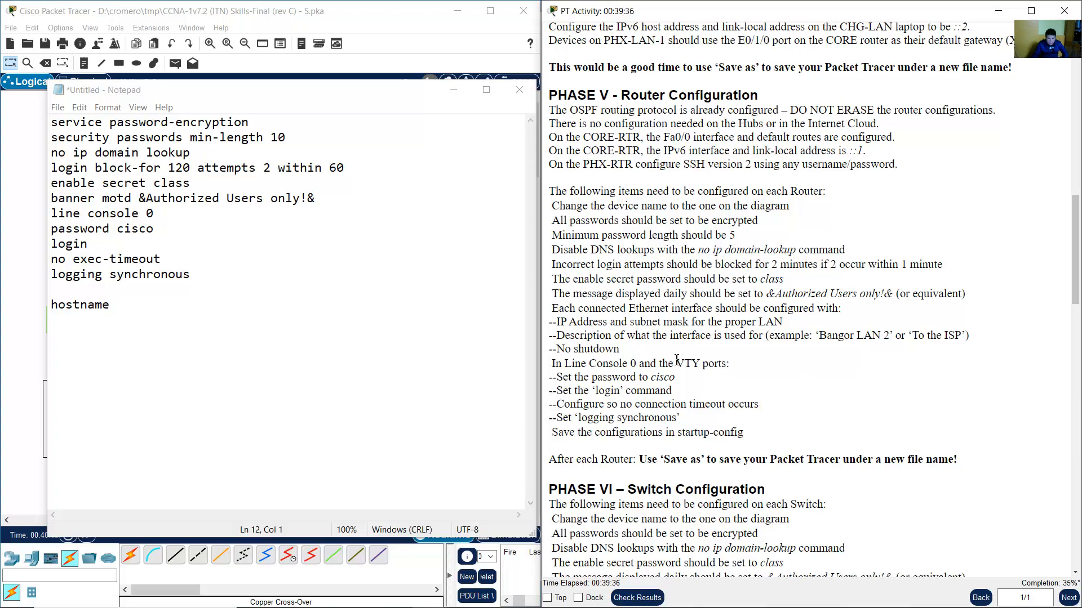
# Add a 'line vty 0 15' block holding a copy of the console's password, login, exec-timeout and logging lines.
pyautogui.moveTo(675, 364); pyautogui.dragTo(704, 364)
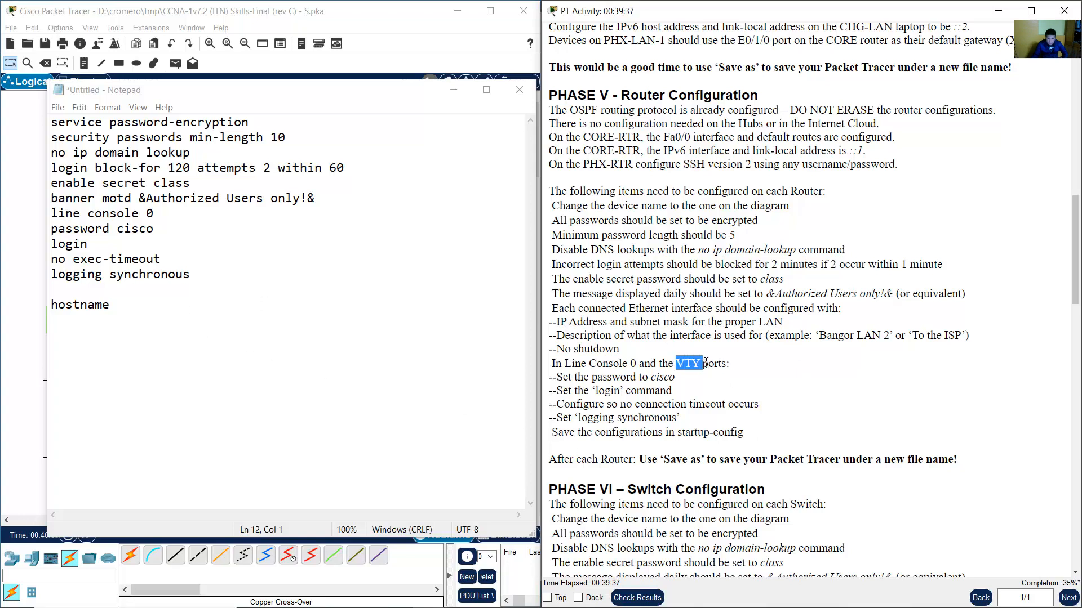
pyautogui.click(82, 294)
pyautogui.write('line v')
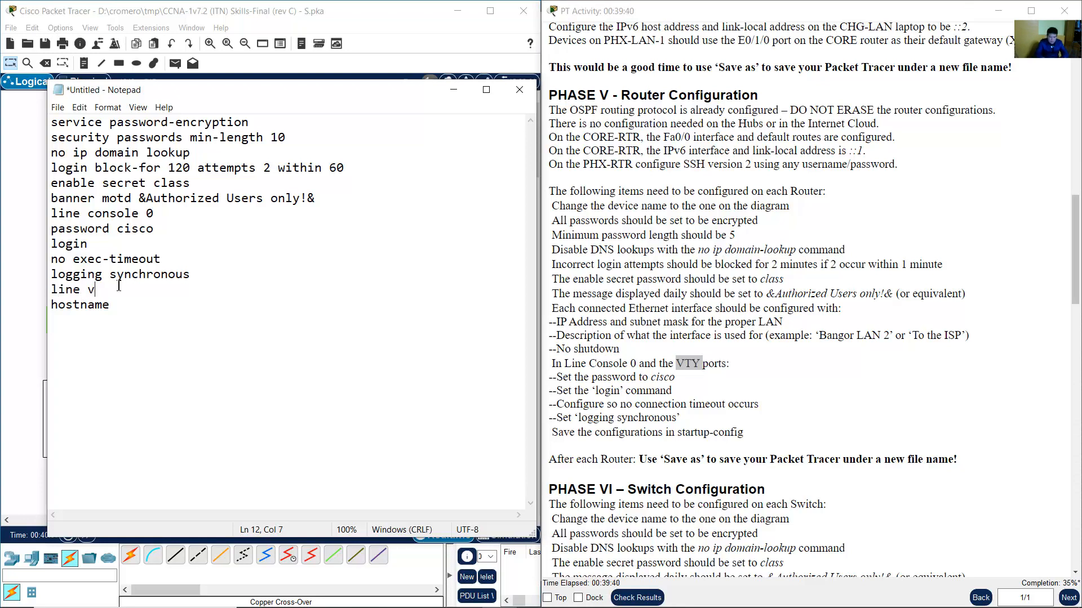
pyautogui.write('ty 0 15')
pyautogui.press('Return')
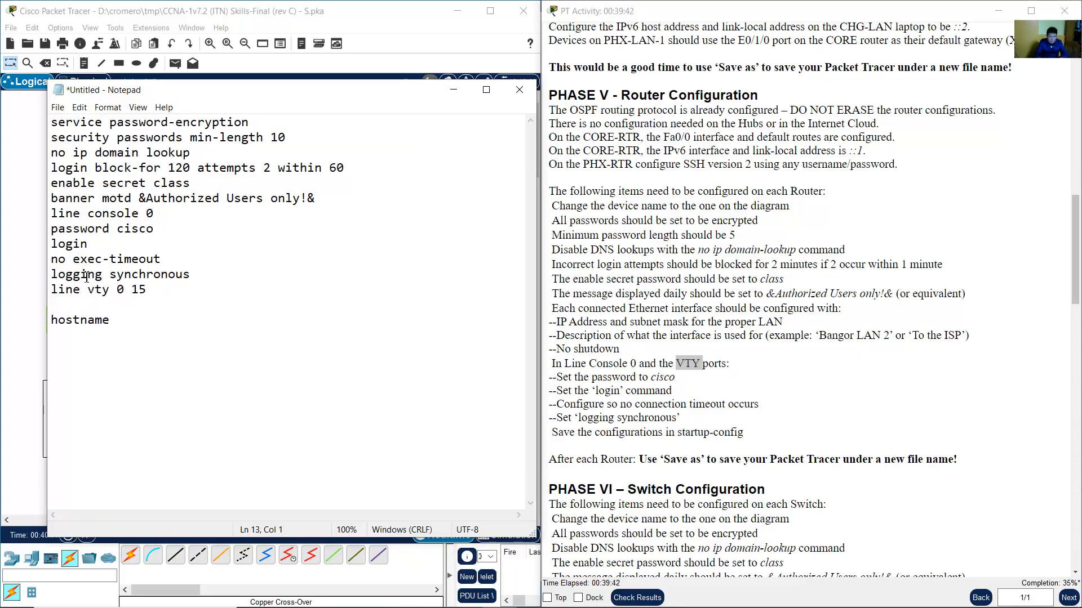
pyautogui.moveTo(51, 228); pyautogui.dragTo(201, 274)
pyautogui.rightClick(157, 265)
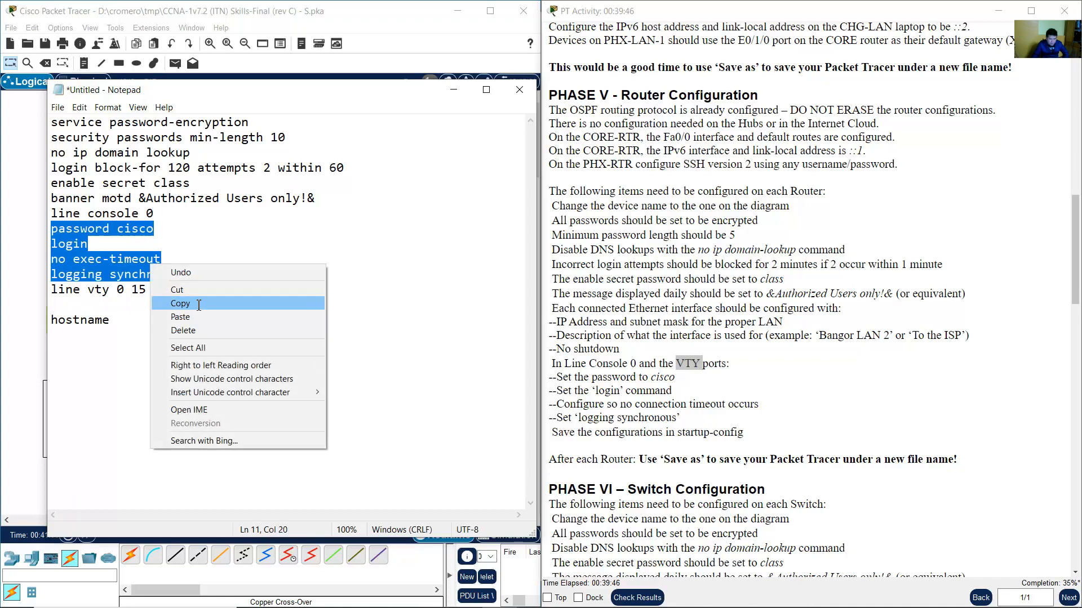
pyautogui.click(174, 303)
pyautogui.click(58, 305)
pyautogui.rightClick(59, 304)
pyautogui.click(88, 355)
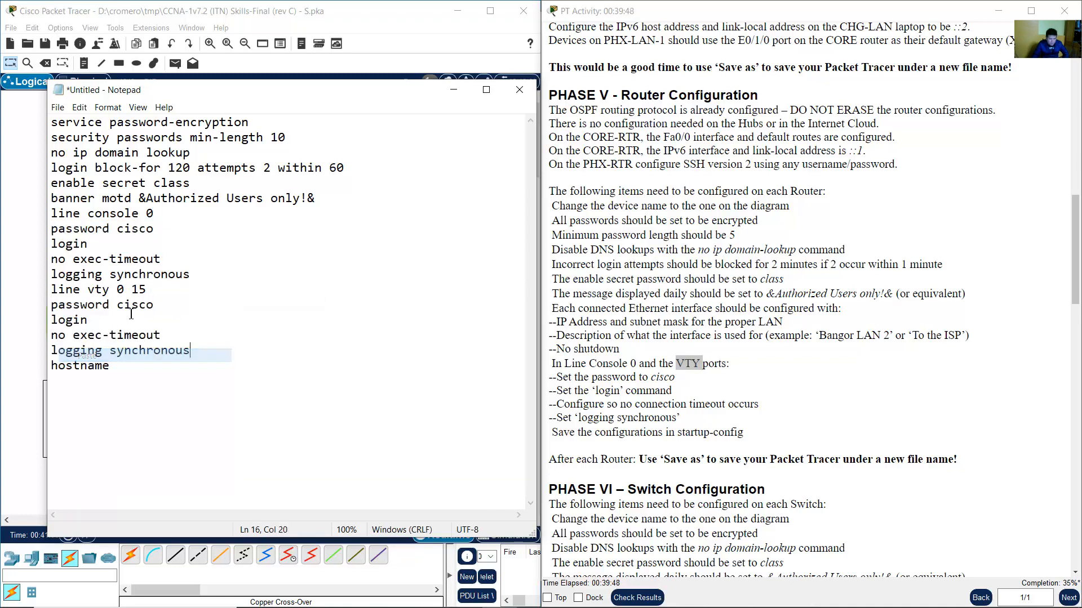
# Add an 'exit' line after the console block and after the vty block.
pyautogui.click(113, 368)
pyautogui.doubleClick(113, 368)
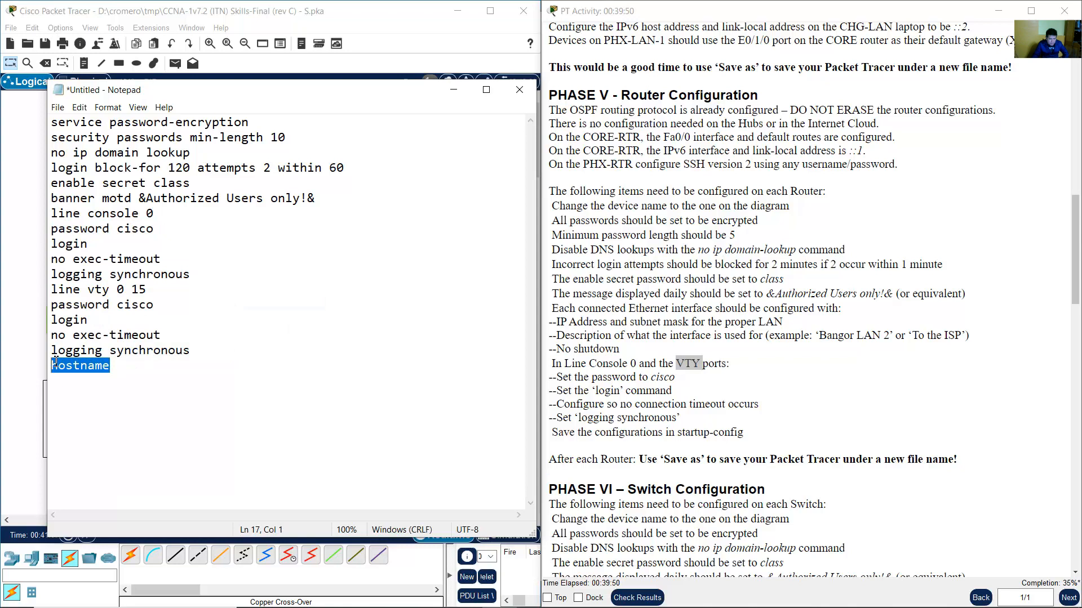
pyautogui.click(127, 366)
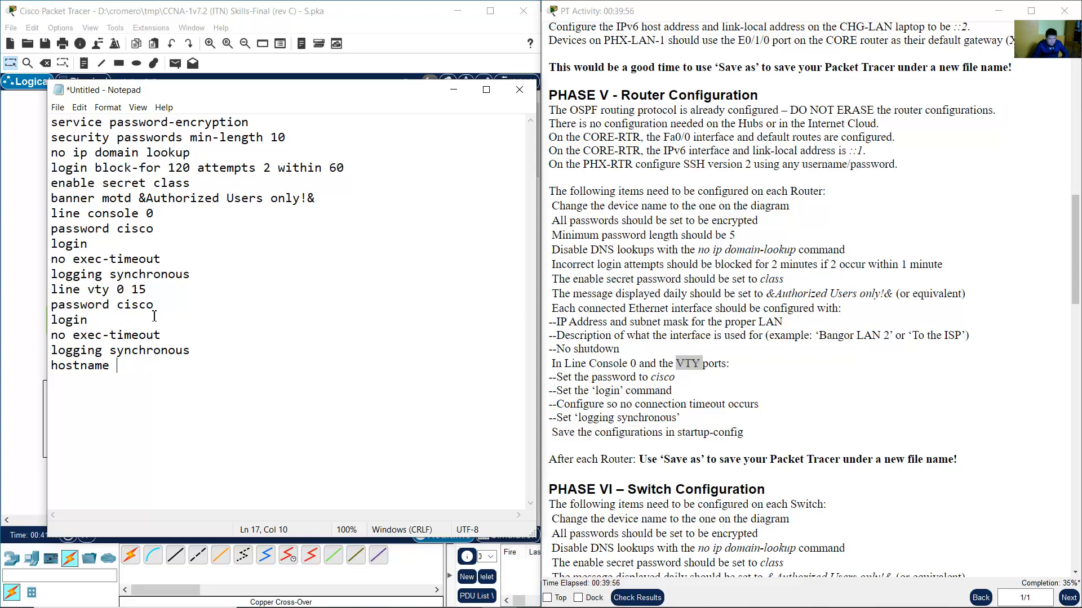
pyautogui.press('Return')
pyautogui.write('exit')
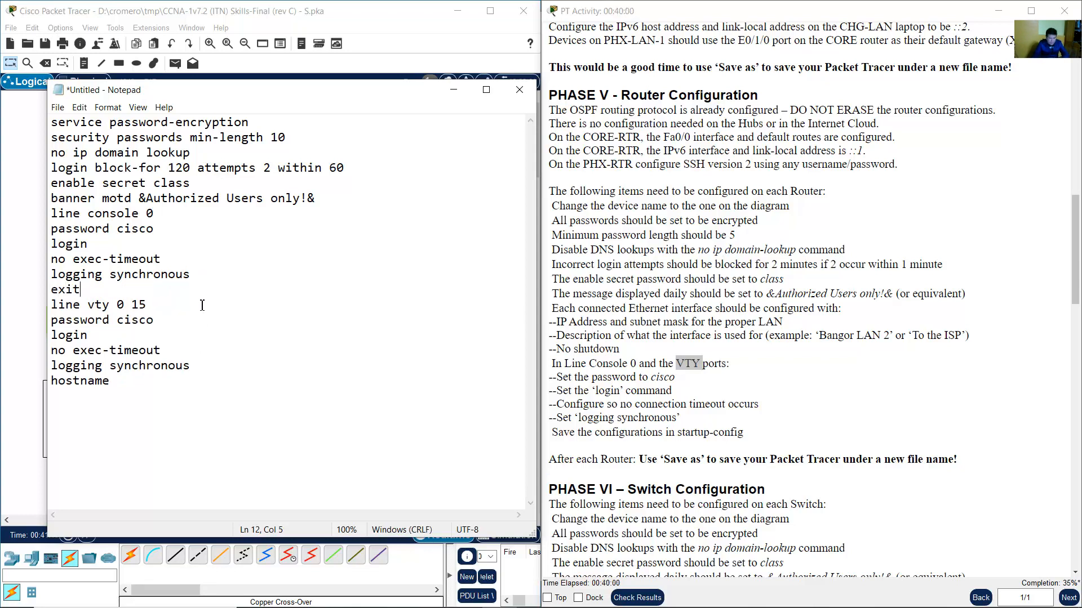
pyautogui.click(199, 366)
pyautogui.press('Return')
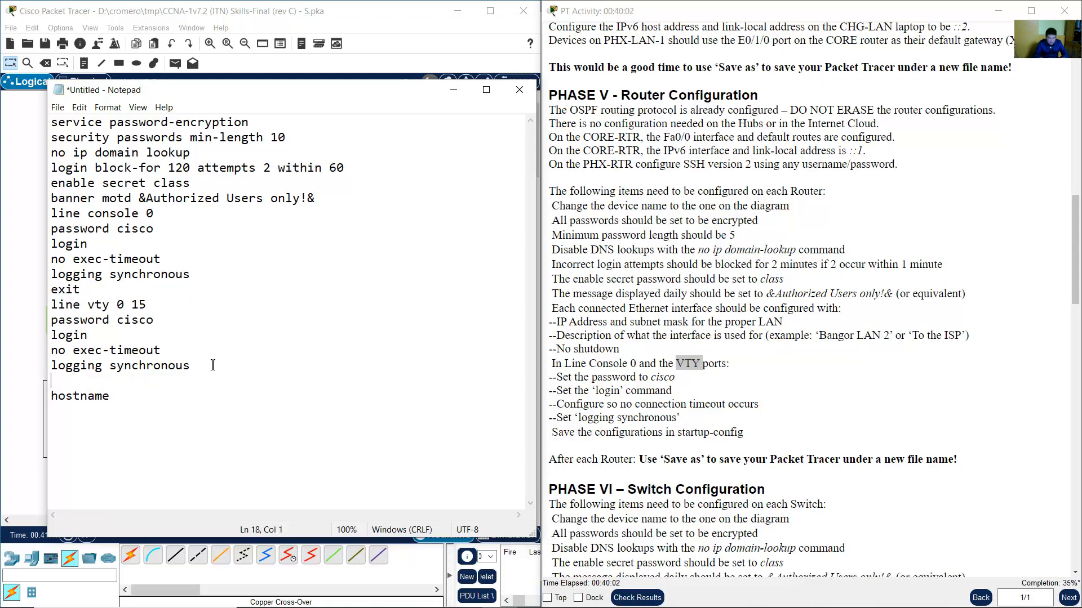
pyautogui.write('exit')
# Check the hostname line at the end of the script and return to the task instructions.
pyautogui.click(138, 405)
pyautogui.hotkey('shift', 'Home')
pyautogui.click(153, 405)
pyautogui.hotkey('shift', 'Home')
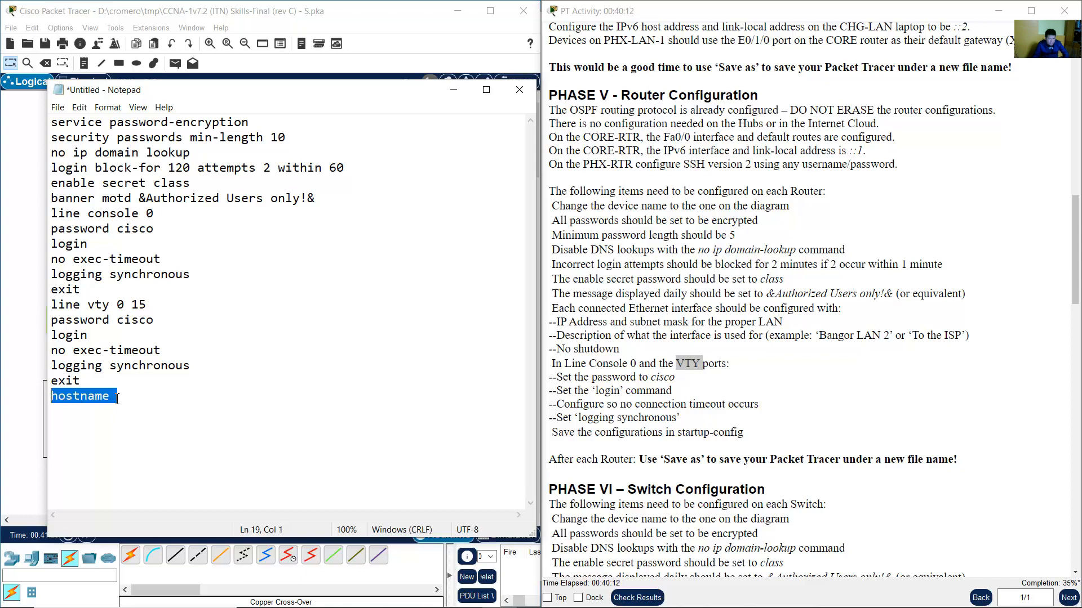
pyautogui.click(134, 395)
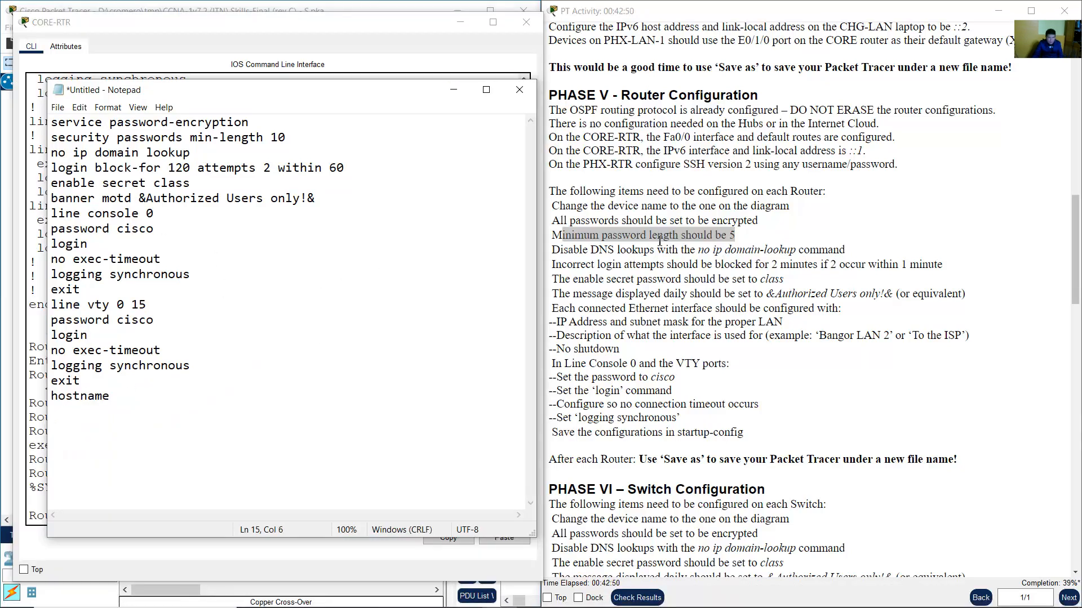
pyautogui.click(662, 238)
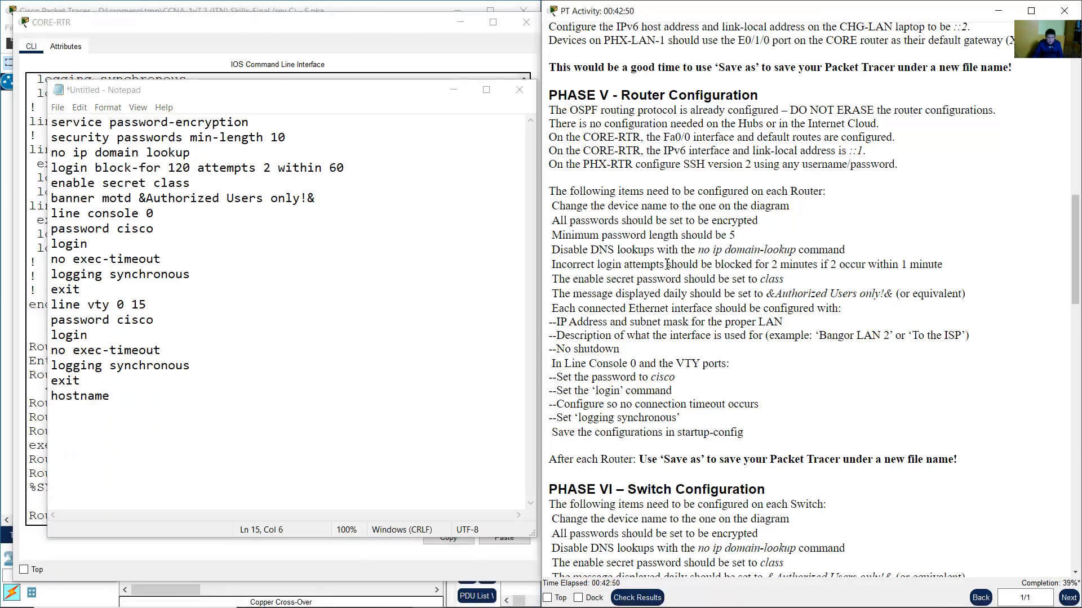
# Change the minimum password length in the script from 10 to 5.
pyautogui.moveTo(565, 240); pyautogui.dragTo(735, 236)
pyautogui.click(734, 235)
pyautogui.doubleClick(732, 236)
pyautogui.click(273, 138)
pyautogui.moveTo(272, 138); pyautogui.dragTo(54, 135)
pyautogui.write('5')
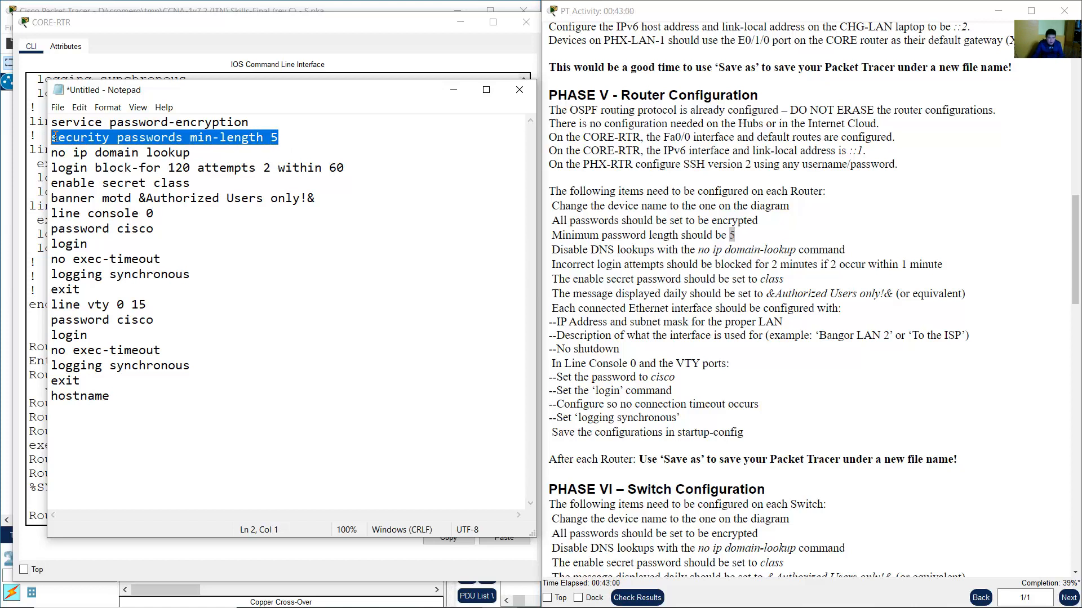
pyautogui.click(280, 137)
pyautogui.moveTo(275, 137); pyautogui.dragTo(190, 139)
pyautogui.click(267, 139)
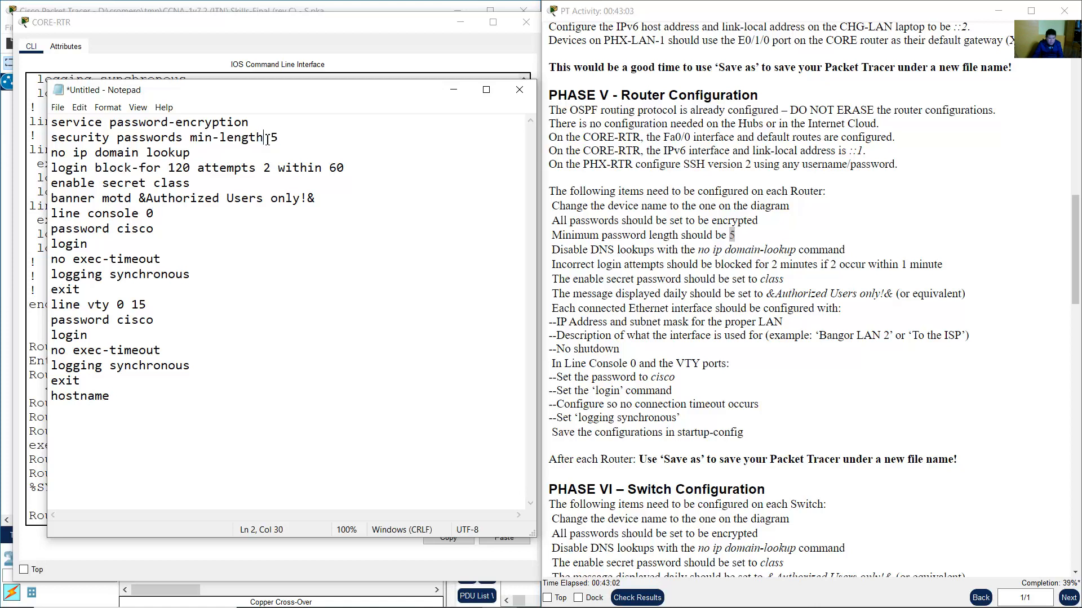
pyautogui.moveTo(275, 138); pyautogui.dragTo(270, 138)
# Check the enable secret and vty passwords, then copy the whole script into the CORE-RTR console.
pyautogui.moveTo(153, 184); pyautogui.dragTo(192, 183)
pyautogui.moveTo(118, 321); pyautogui.dragTo(193, 310)
pyautogui.moveTo(288, 139); pyautogui.dragTo(127, 396)
pyautogui.click(147, 152)
pyautogui.rightClick(137, 190)
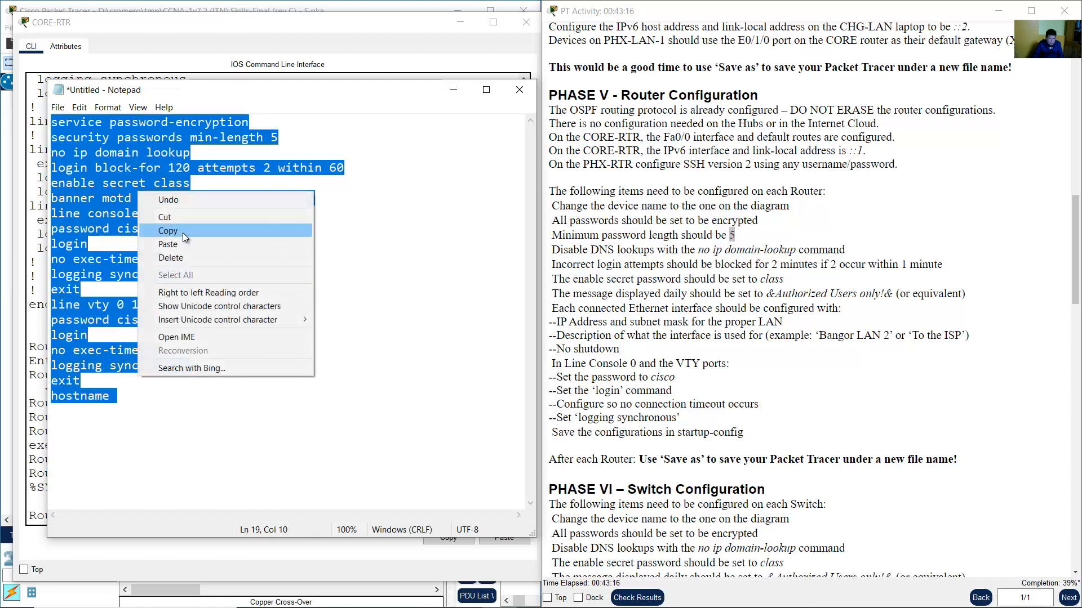
pyautogui.click(182, 232)
pyautogui.click(309, 35)
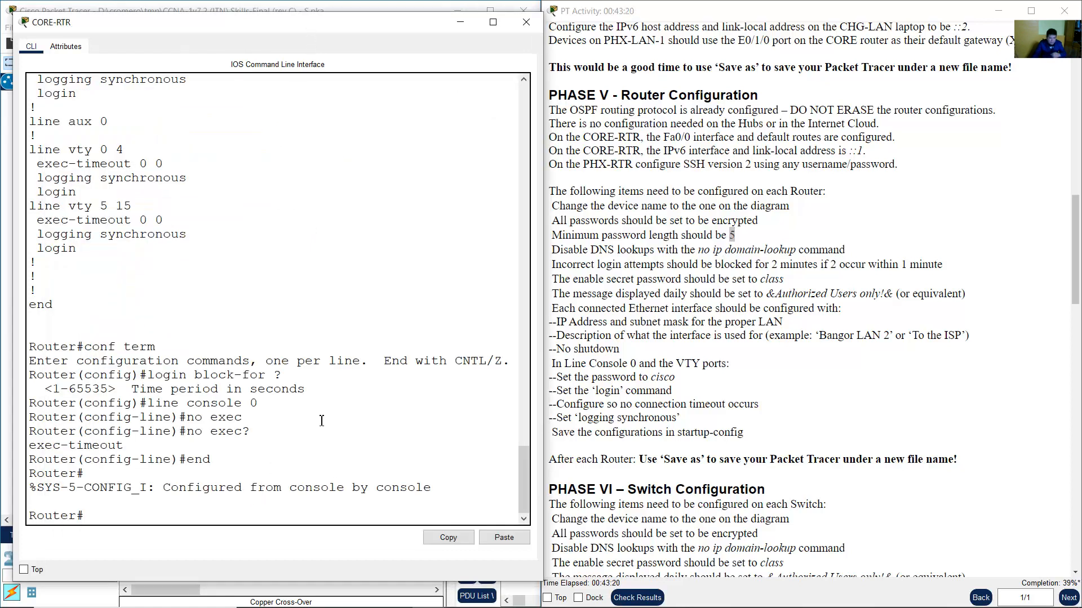
# Enter global configuration mode with 'conf term' and paste the security script into CORE-RTR.
pyautogui.write('conf term')
pyautogui.press('Return')
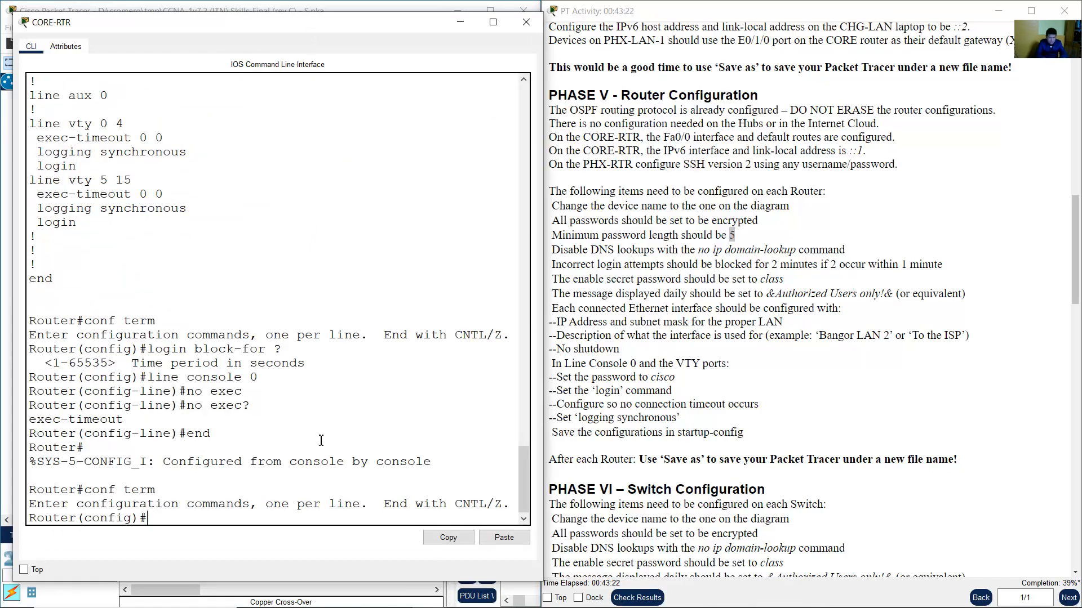
pyautogui.moveTo(149, 518); pyautogui.dragTo(32, 523)
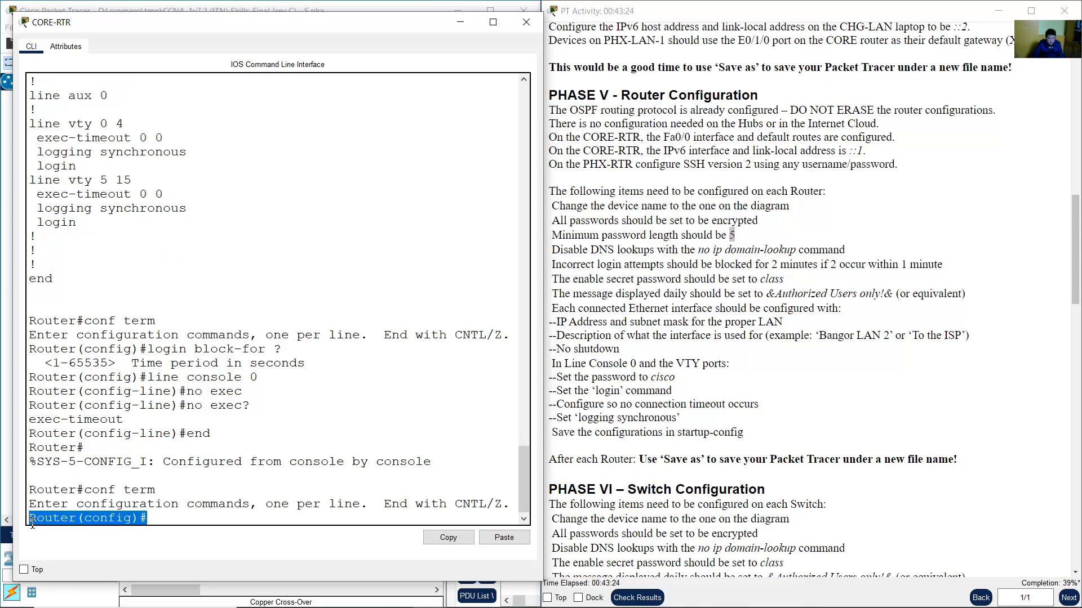
pyautogui.click(146, 519)
pyautogui.moveTo(147, 519); pyautogui.dragTo(33, 521)
pyautogui.click(142, 519)
pyautogui.rightClick(157, 519)
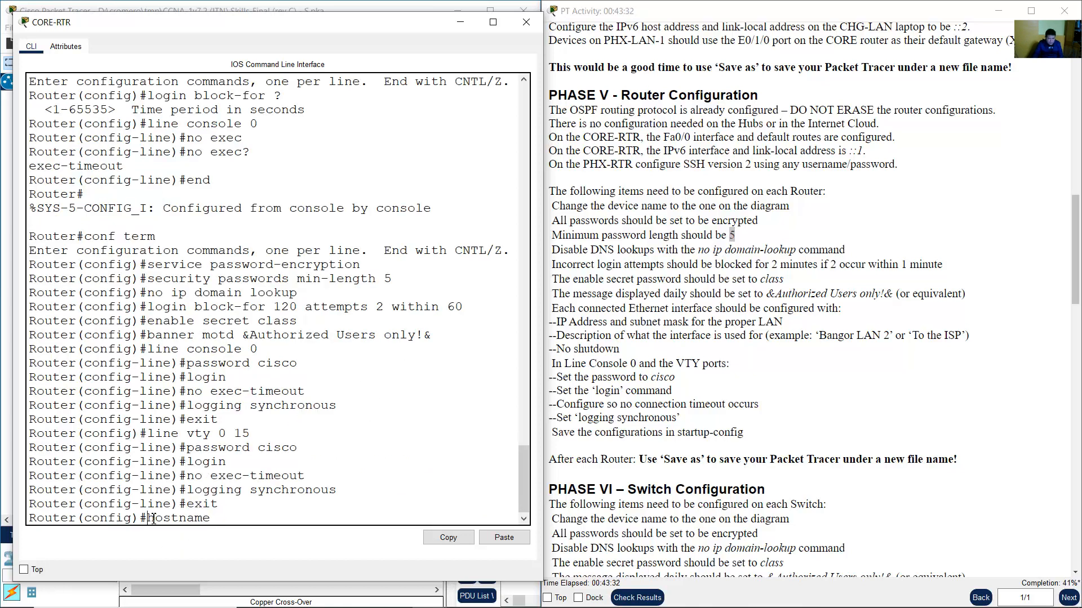
pyautogui.moveTo(147, 518); pyautogui.dragTo(206, 519)
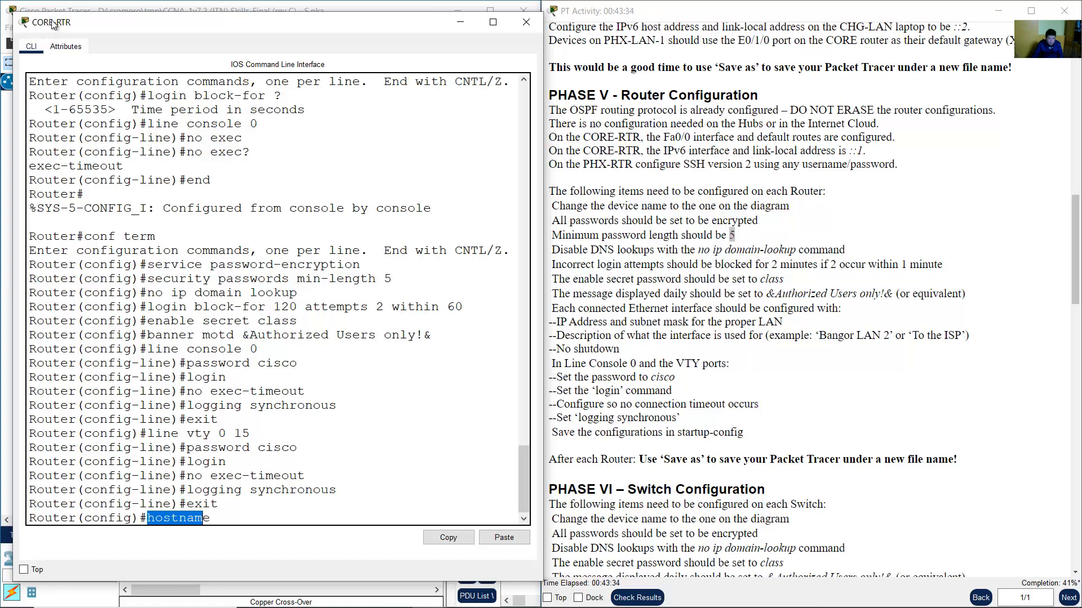
# Complete the pasted hostname command as CORE-RTR so the prompt shows CORE-RTR.
pyautogui.click(93, 4)
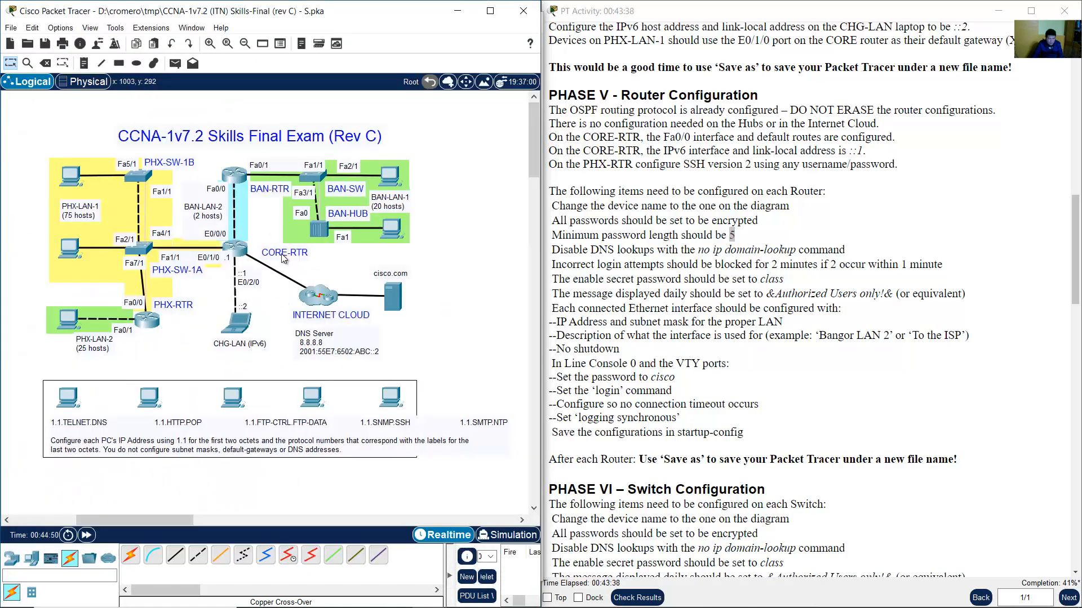
pyautogui.click(242, 251)
pyautogui.click(285, 417)
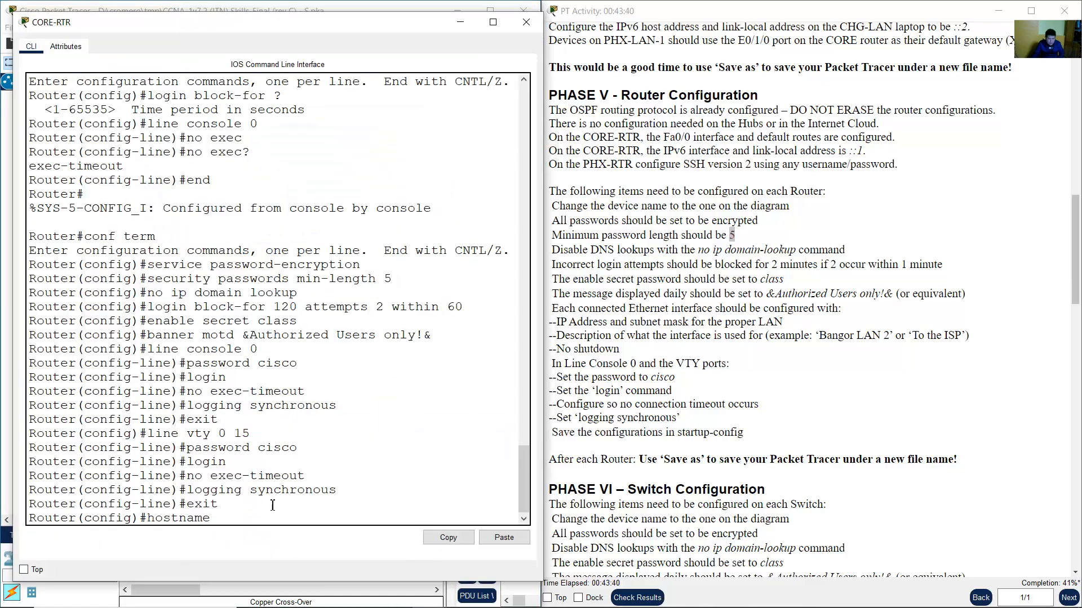
pyautogui.write('CORE-RTR')
pyautogui.press('Return')
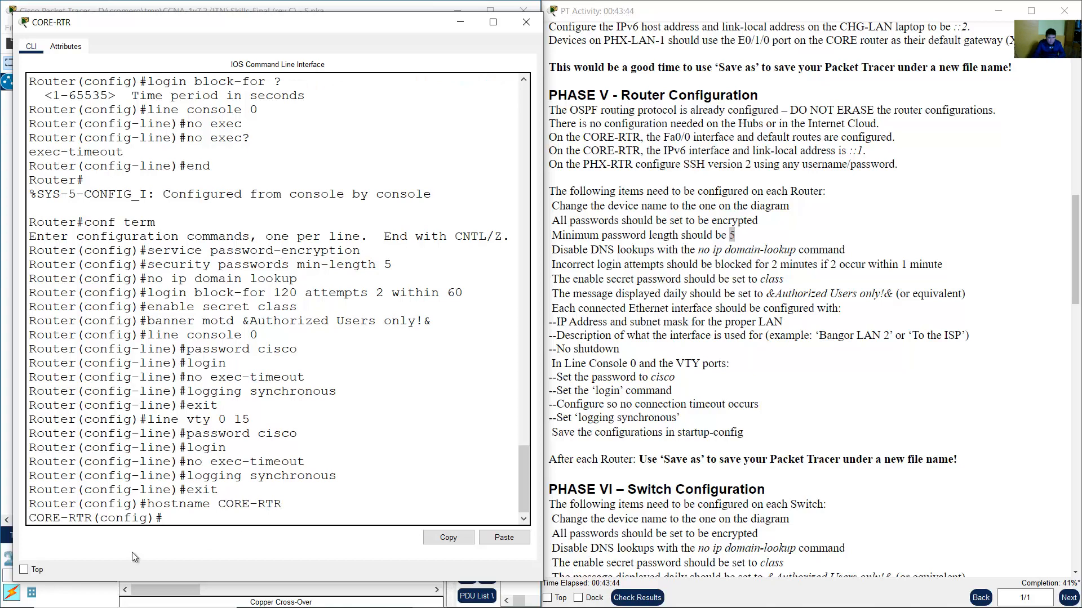
pyautogui.moveTo(41, 519); pyautogui.dragTo(83, 519)
pyautogui.click(212, 517)
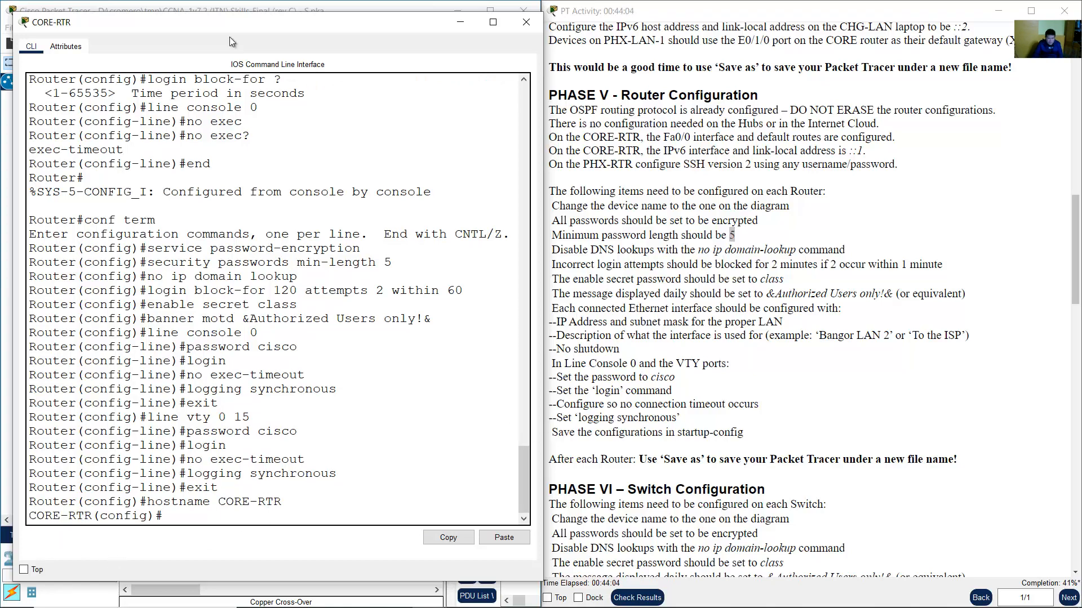
pyautogui.click(232, 8)
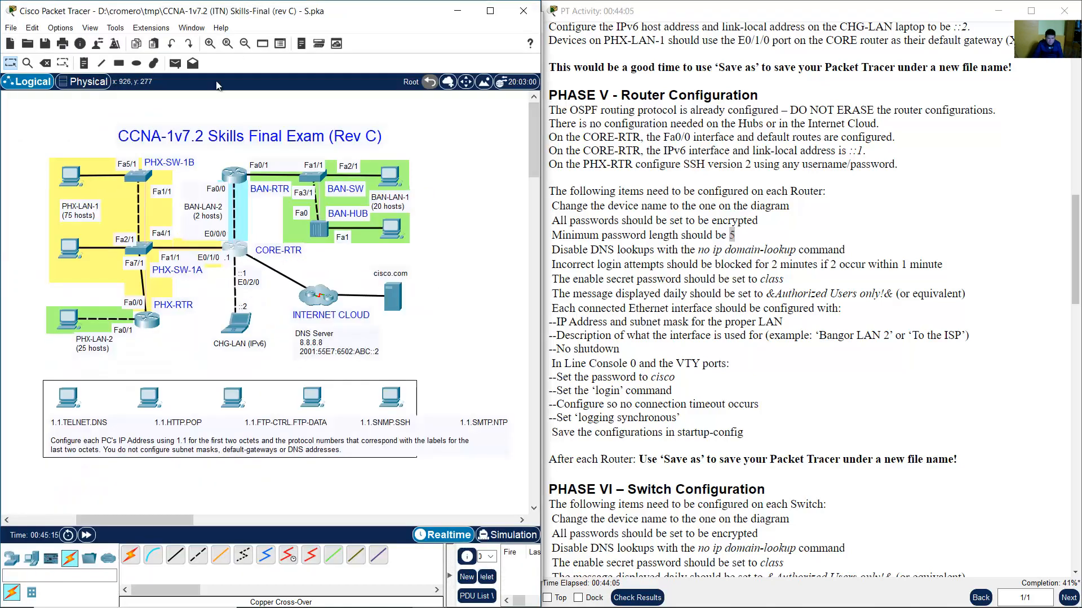
# Open and enlarge PHX-RTR's console and enter global configuration mode with 'en' and 'conf term'.
pyautogui.click(148, 320)
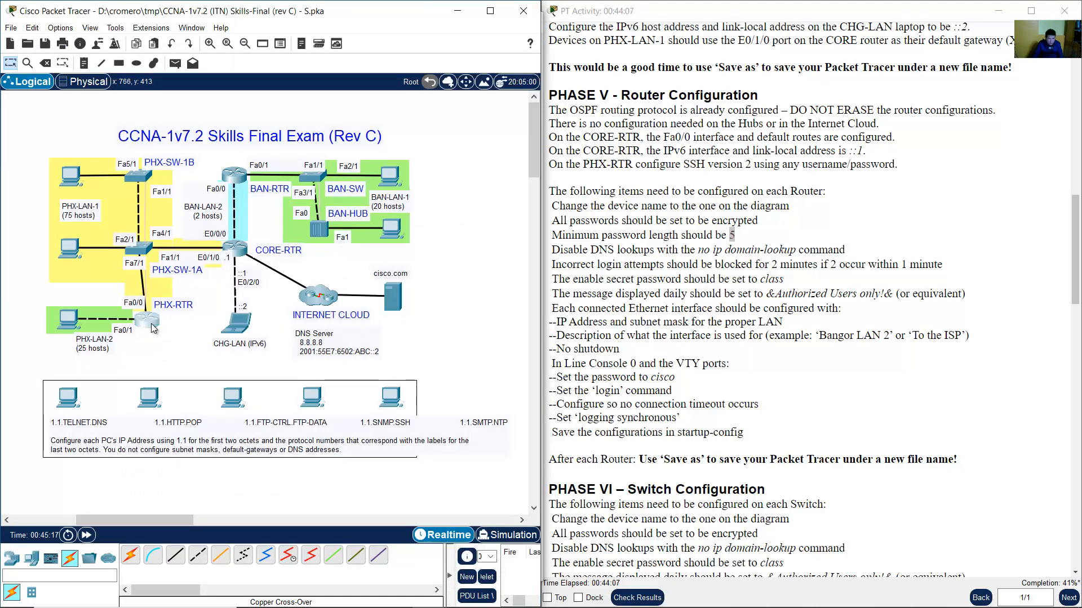
pyautogui.moveTo(455, 110); pyautogui.dragTo(262, 26)
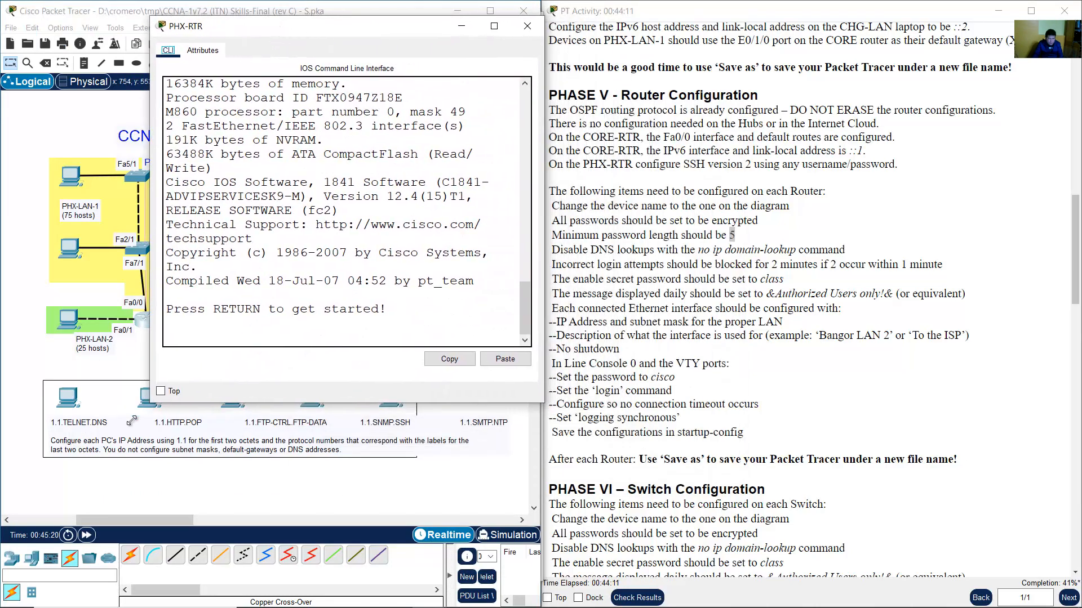
pyautogui.moveTo(150, 403); pyautogui.dragTo(11, 534)
pyautogui.click(180, 405)
pyautogui.press('Return')
pyautogui.write('en')
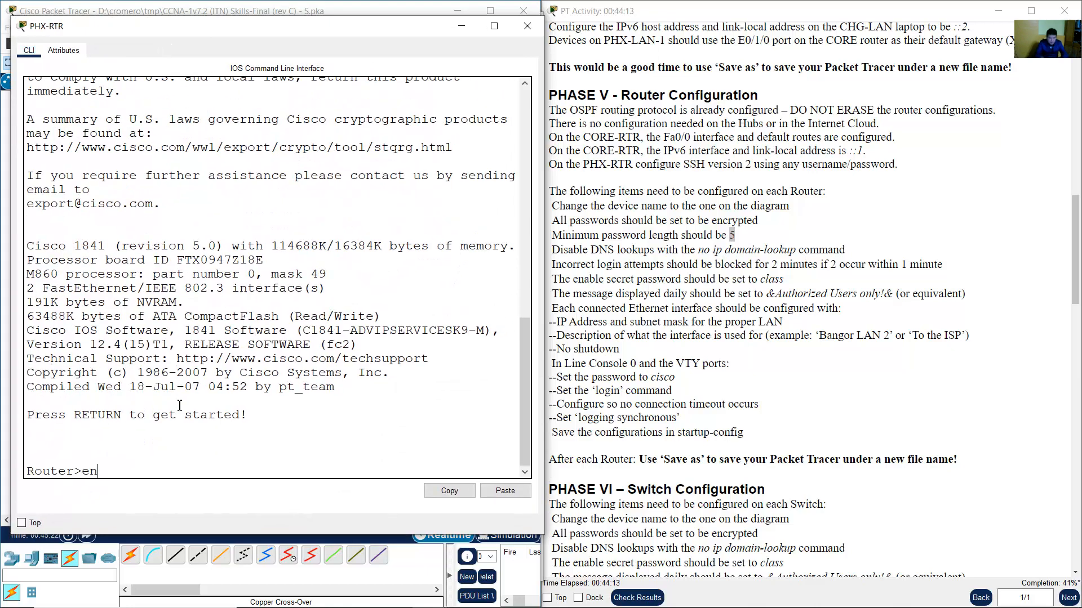
pyautogui.press('Return')
pyautogui.write('conf term')
pyautogui.press('Return')
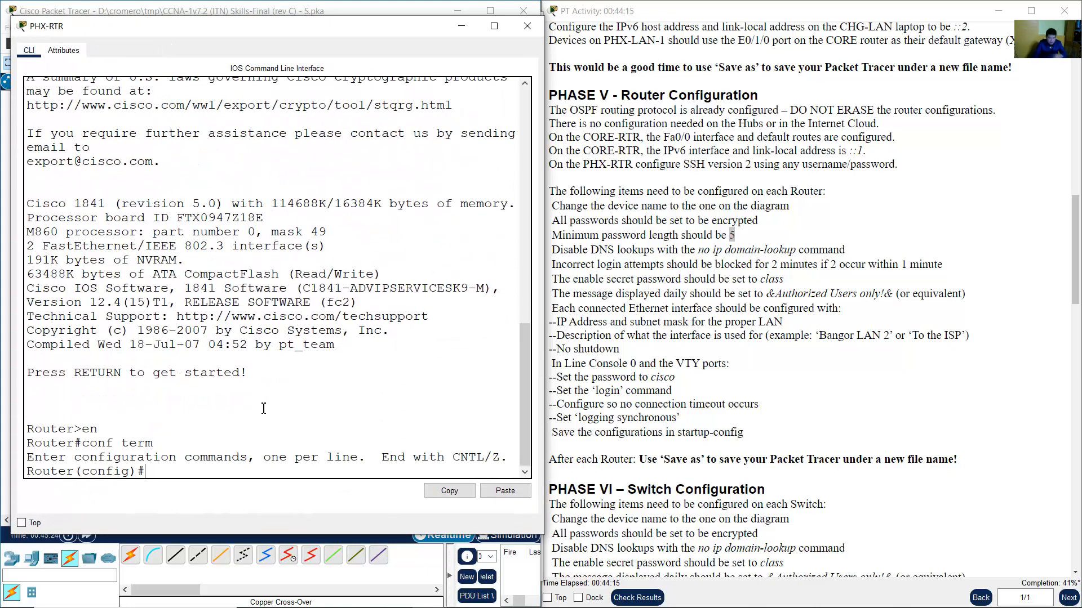
# Paste the copied security script into PHX-RTR and complete the hostname as PHX-RTR.
pyautogui.click(501, 603)
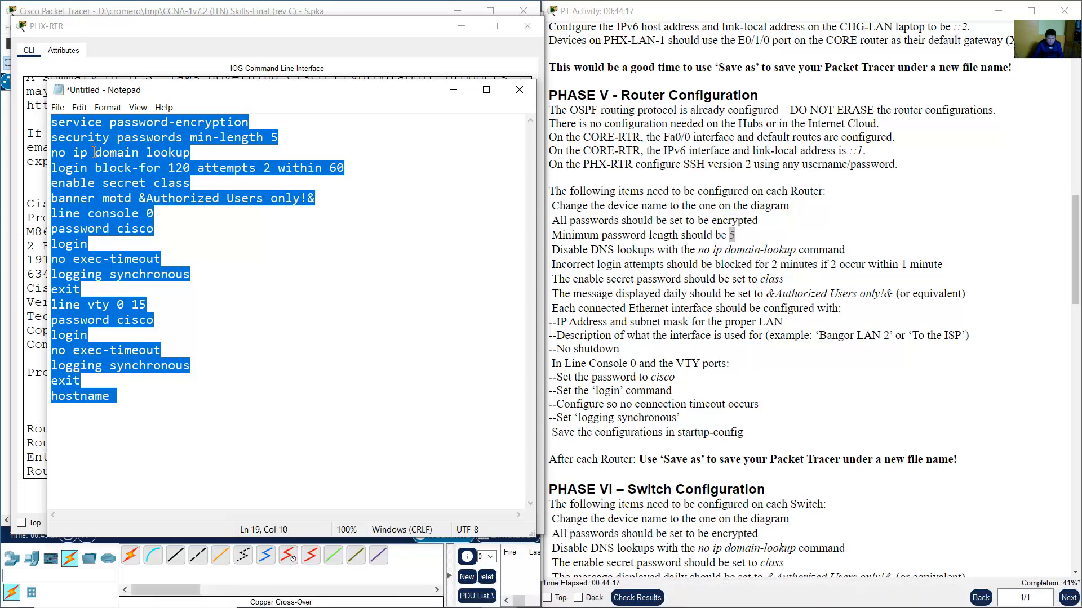
pyautogui.rightClick(93, 151)
pyautogui.click(135, 190)
pyautogui.click(461, 26)
pyautogui.click(453, 89)
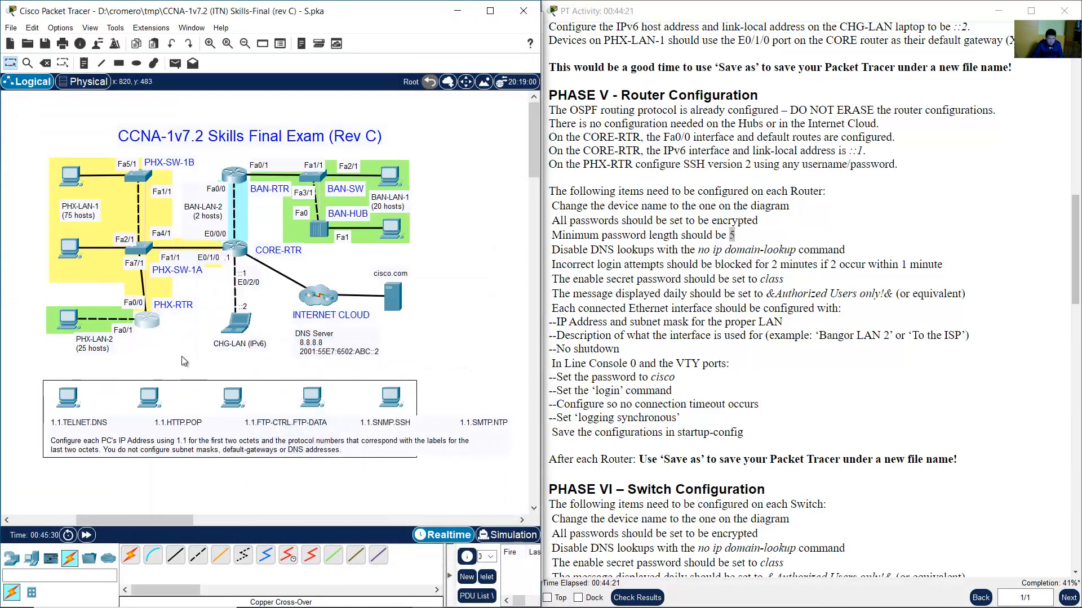
pyautogui.click(148, 323)
pyautogui.rightClick(248, 378)
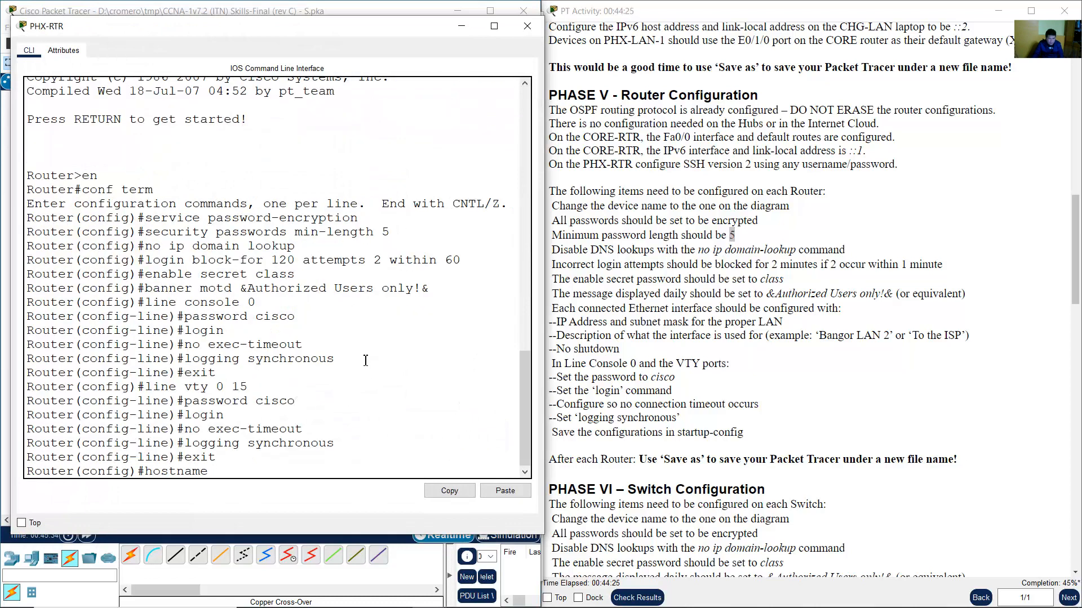
pyautogui.write('PHX-RTR')
pyautogui.press('Return')
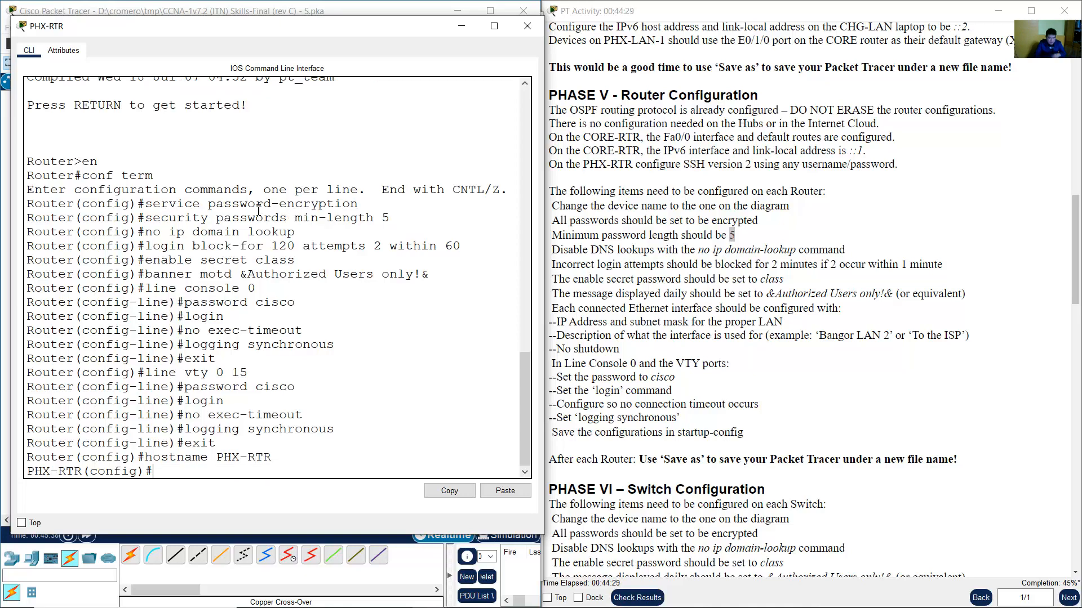
pyautogui.click(263, 3)
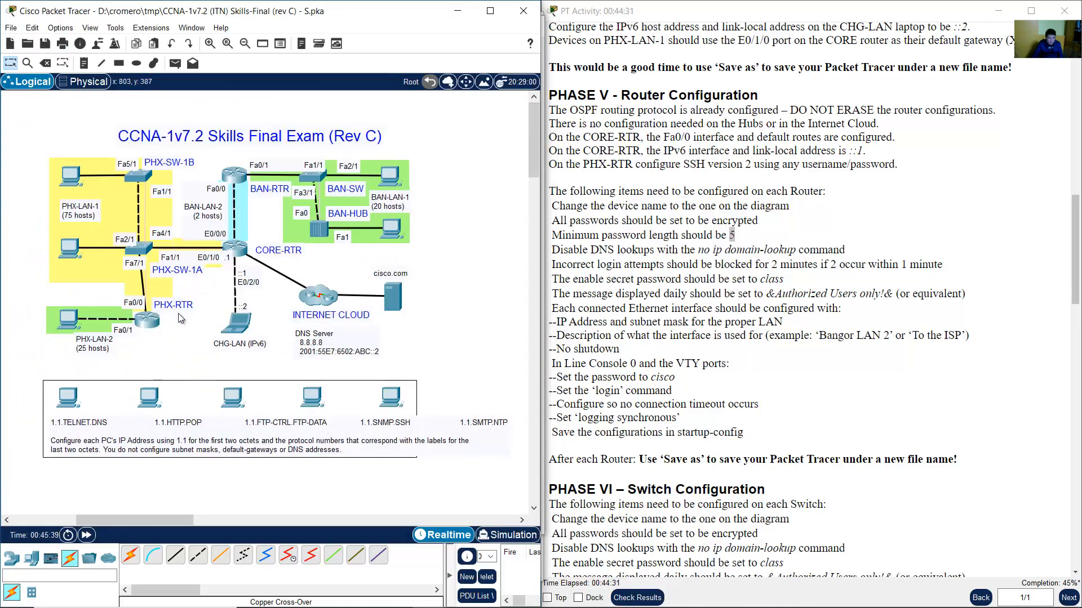
# Briefly check the command notes and PHX-RTR's console before returning to the topology.
pyautogui.moveTo(462, 604)
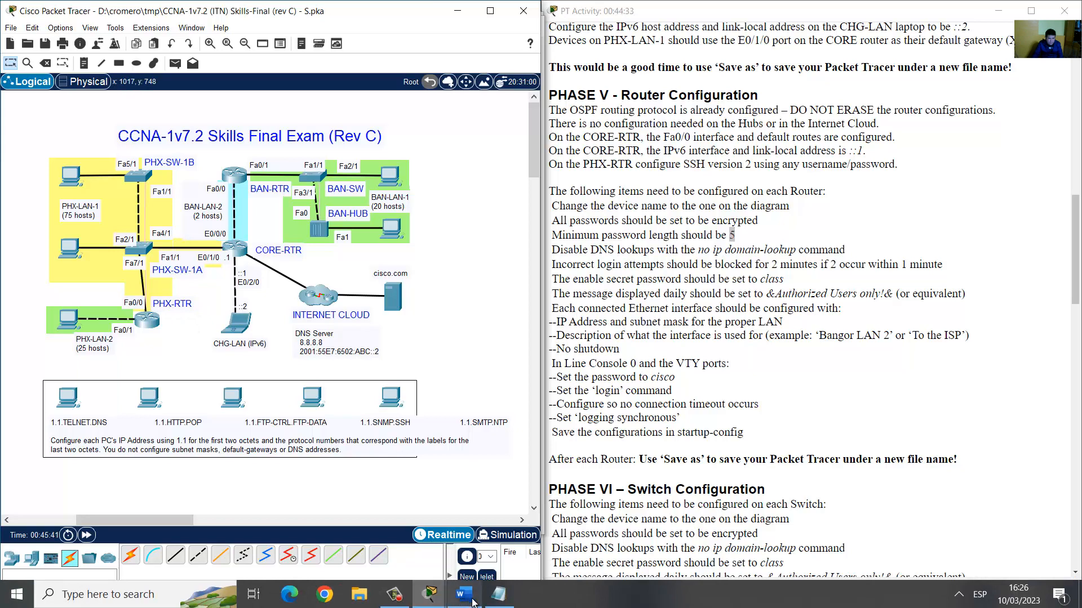
pyautogui.click(500, 603)
pyautogui.click(500, 602)
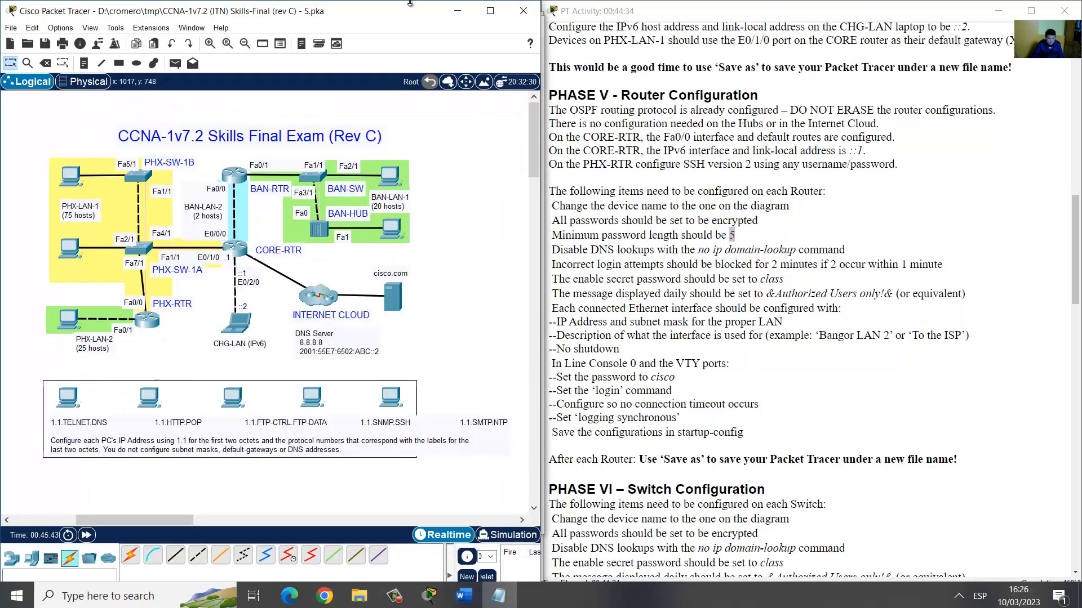
pyautogui.click(148, 320)
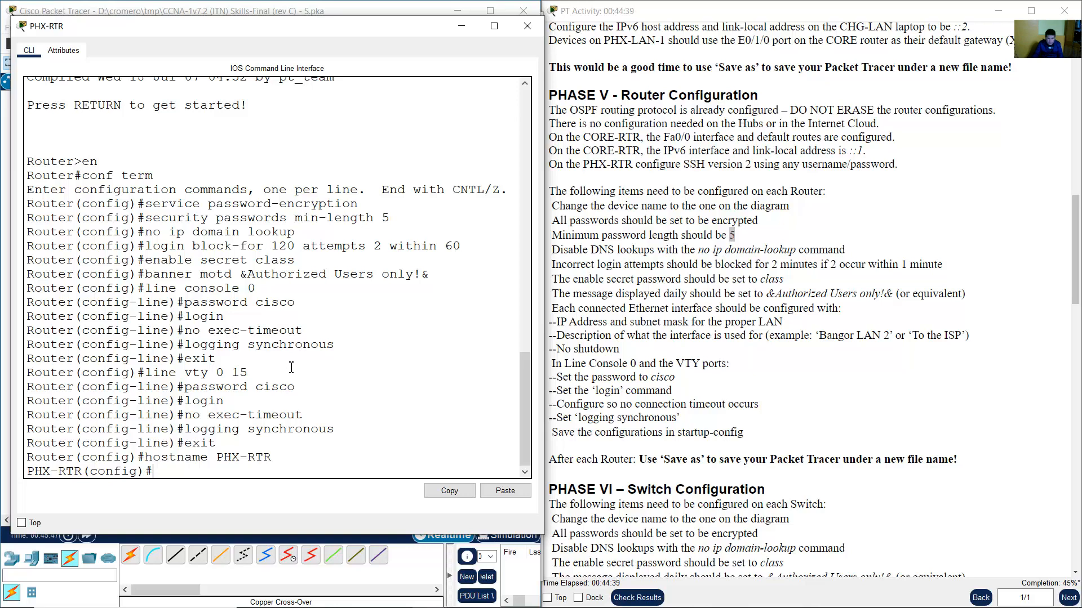
pyautogui.click(308, 7)
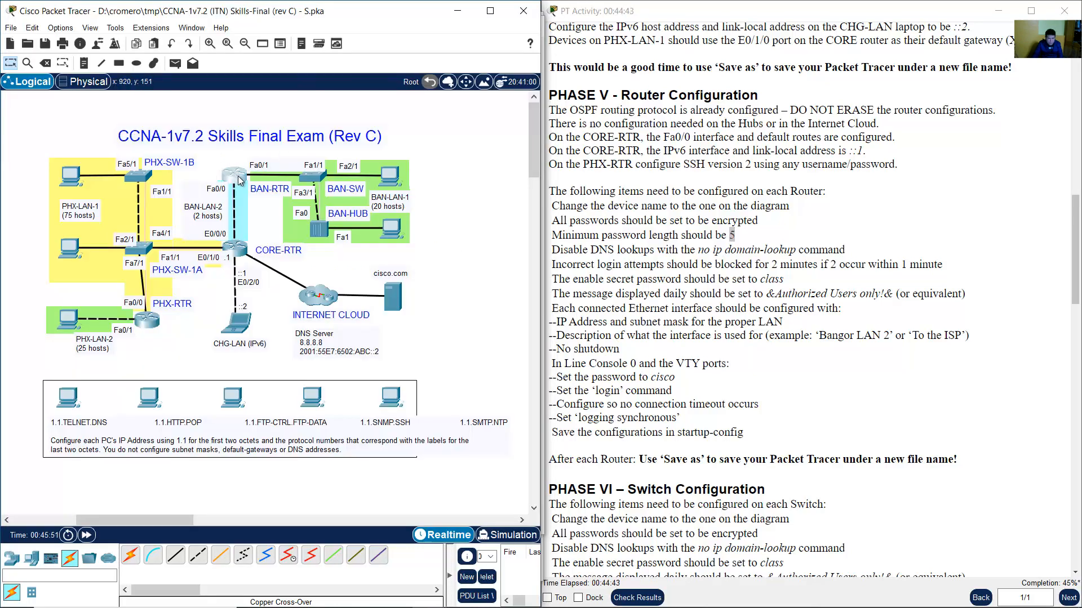
# Open and enlarge BAN-RTR's console and enter global configuration mode with 'en' and 'conf term'.
pyautogui.click(242, 180)
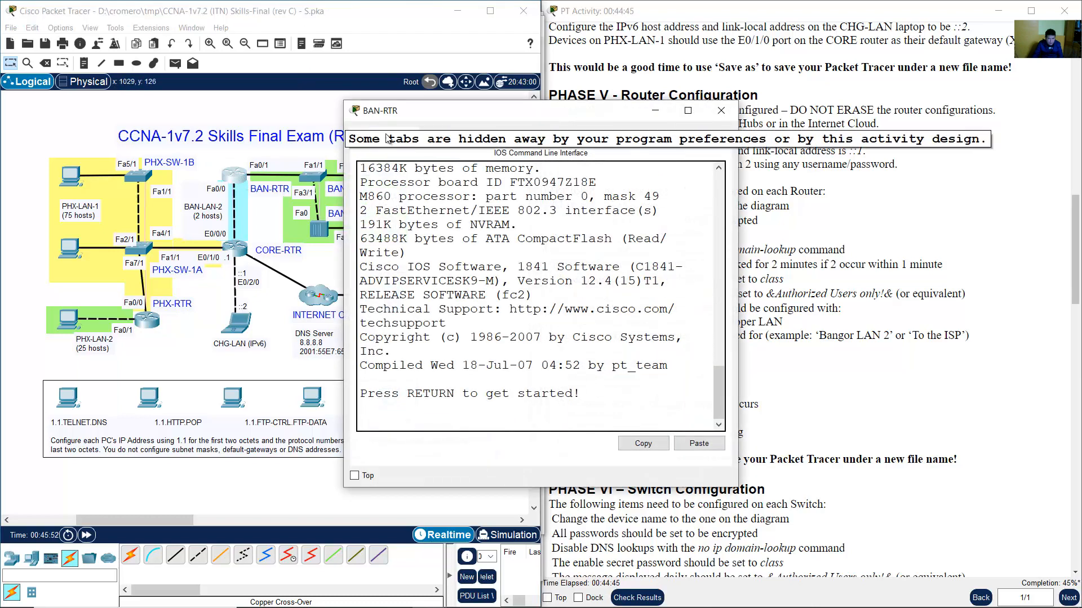
pyautogui.moveTo(408, 106); pyautogui.dragTo(70, 29)
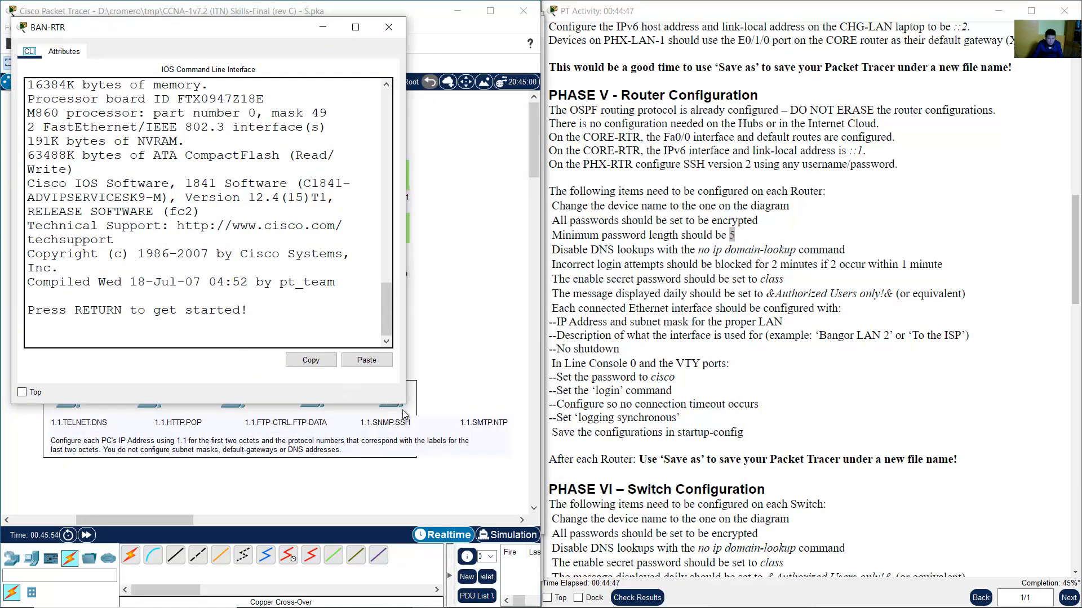
pyautogui.moveTo(405, 404); pyautogui.dragTo(538, 564)
pyautogui.click(431, 465)
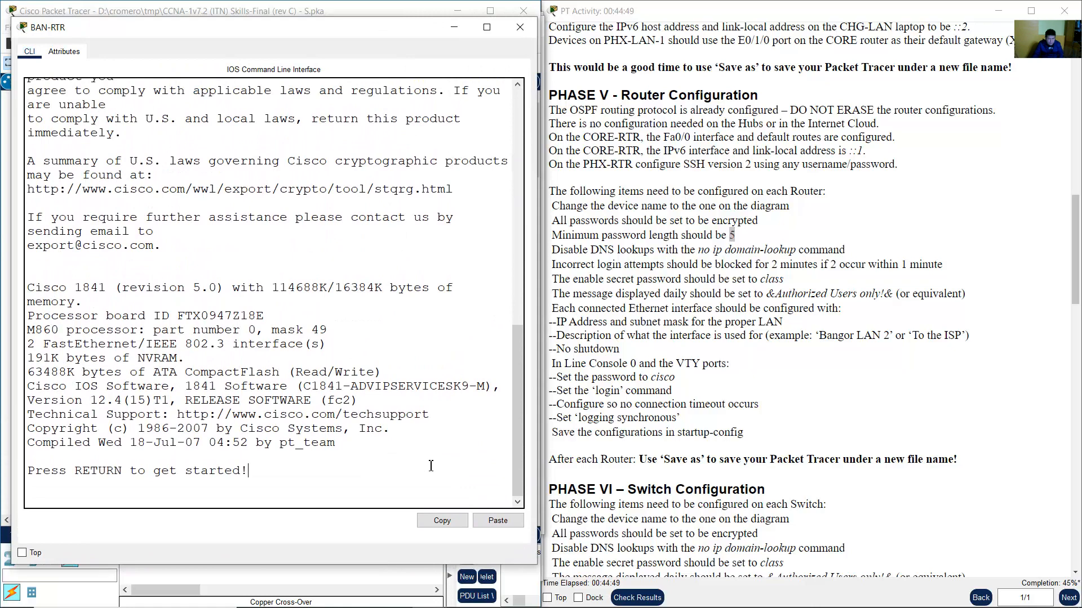
pyautogui.press('Return')
pyautogui.write('en')
pyautogui.press('Return')
pyautogui.write('conf term')
pyautogui.press('Return')
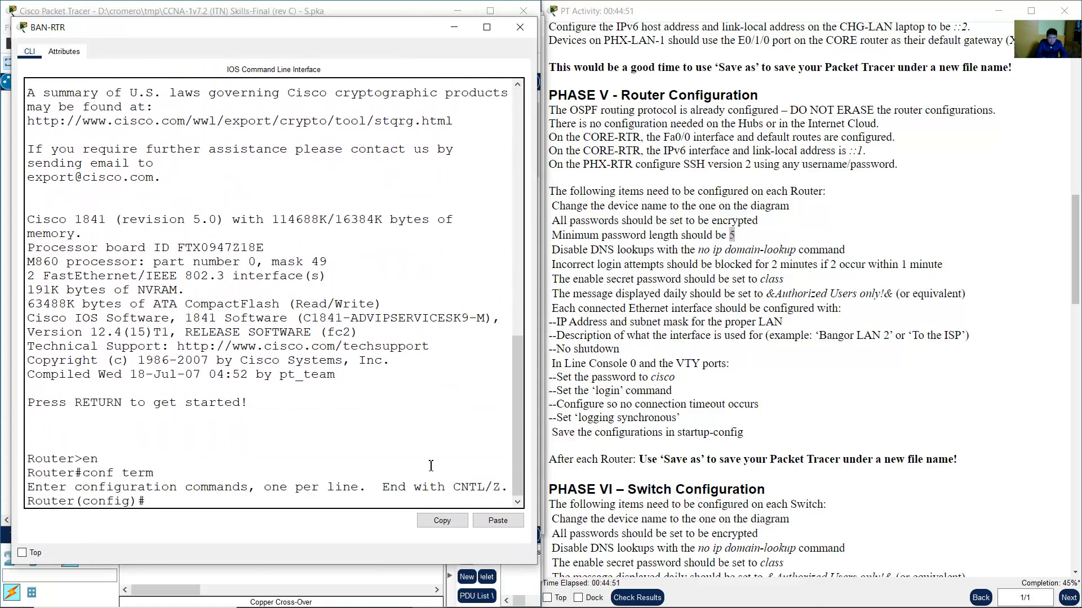
# Paste the security script into BAN-RTR and complete the hostname as BAN-RTR.
pyautogui.click(499, 595)
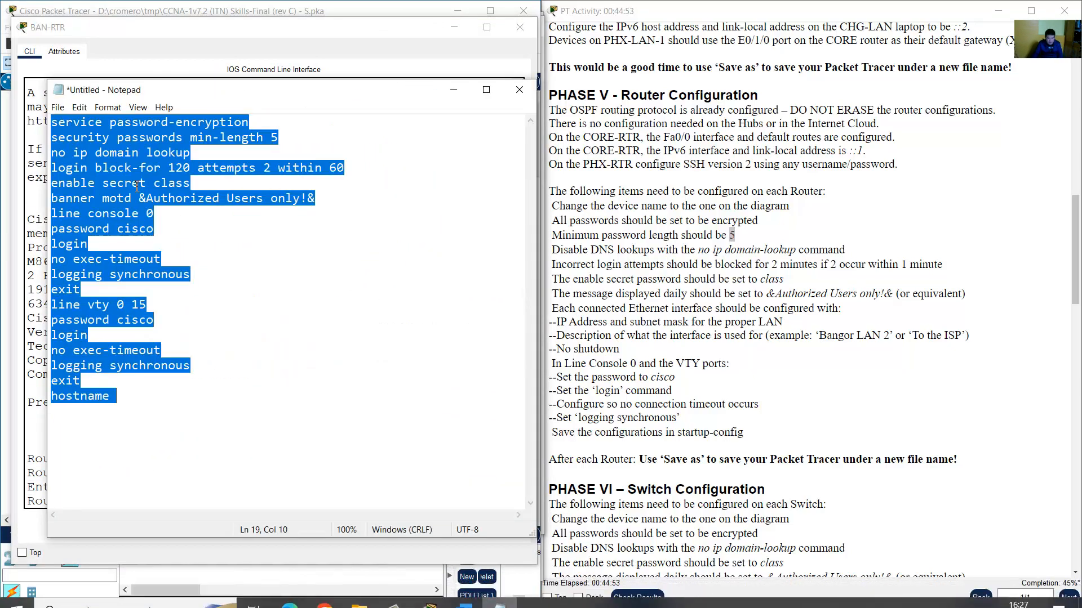
pyautogui.rightClick(119, 181)
pyautogui.click(156, 219)
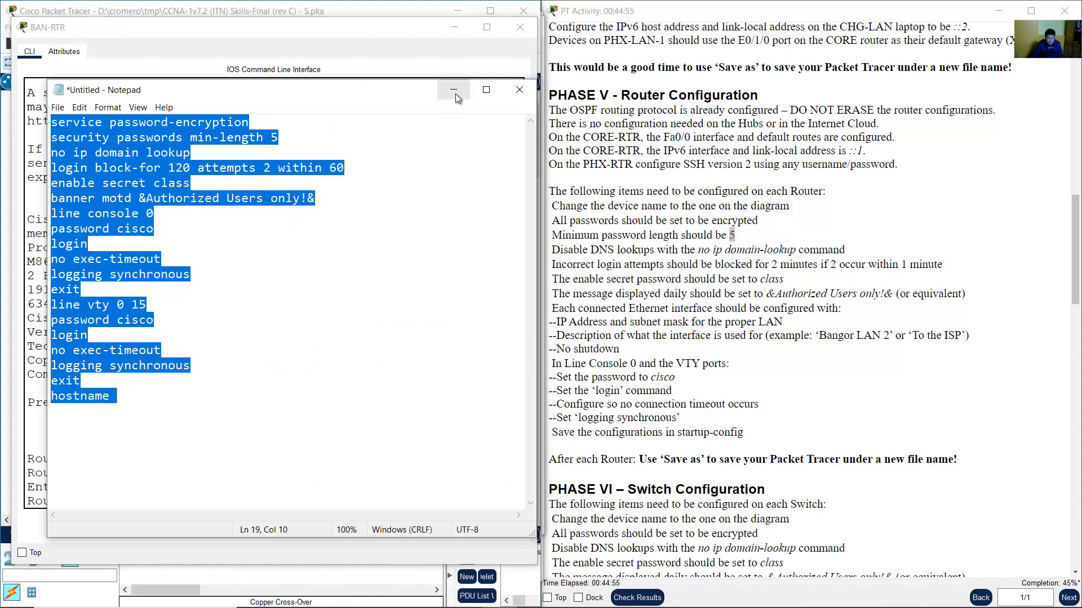
pyautogui.click(453, 90)
pyautogui.rightClick(206, 494)
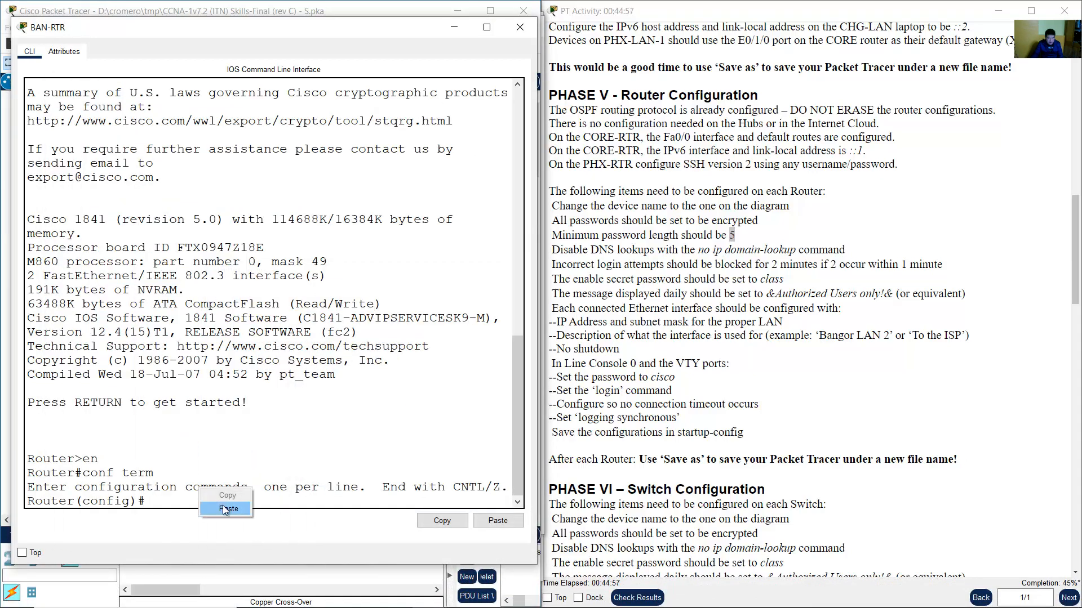
pyautogui.click(222, 505)
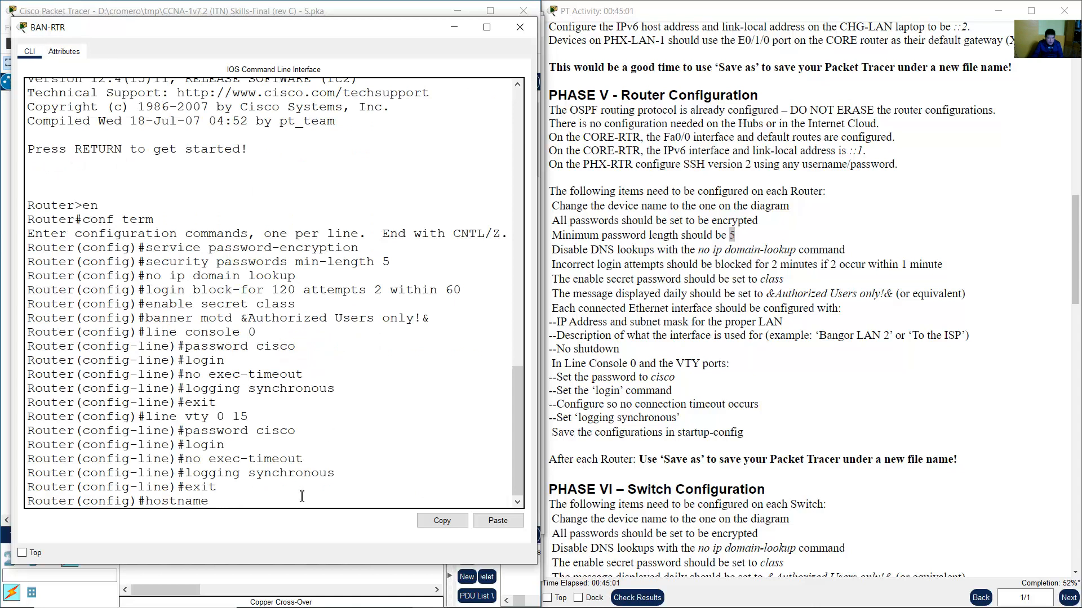
pyautogui.write('BAN-RTR')
pyautogui.press('Return')
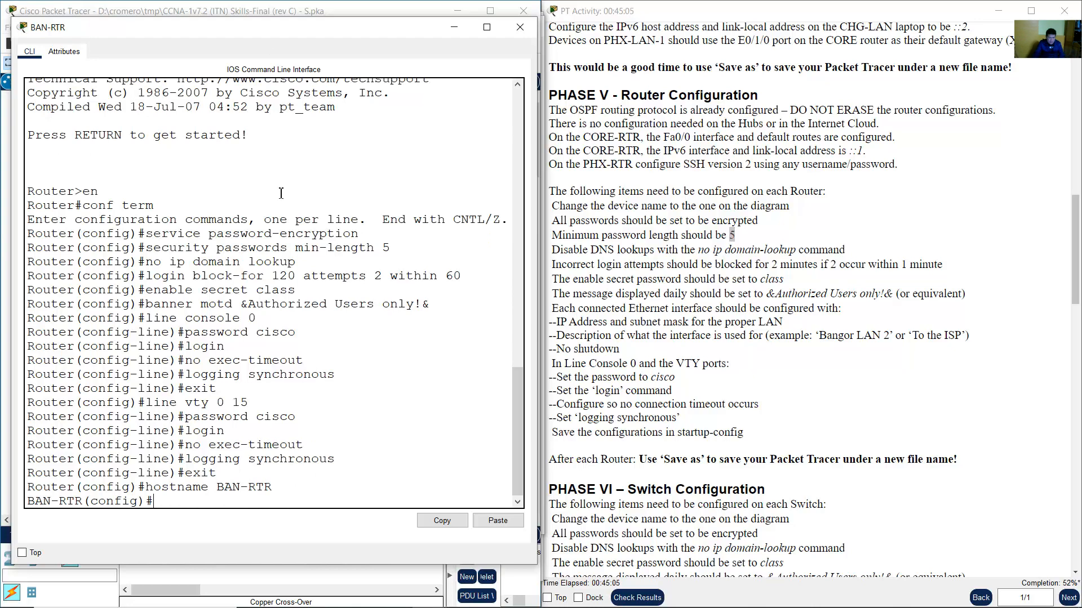
pyautogui.click(287, 5)
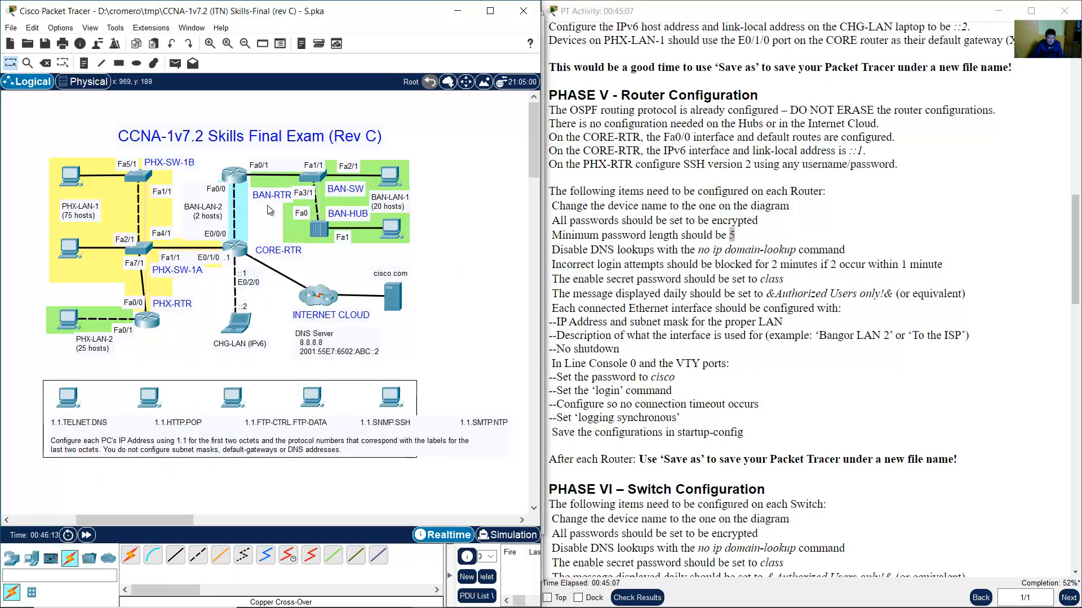
# Confirm BAN-RTR's console now shows the renamed BAN-RTR prompt.
pyautogui.click(244, 181)
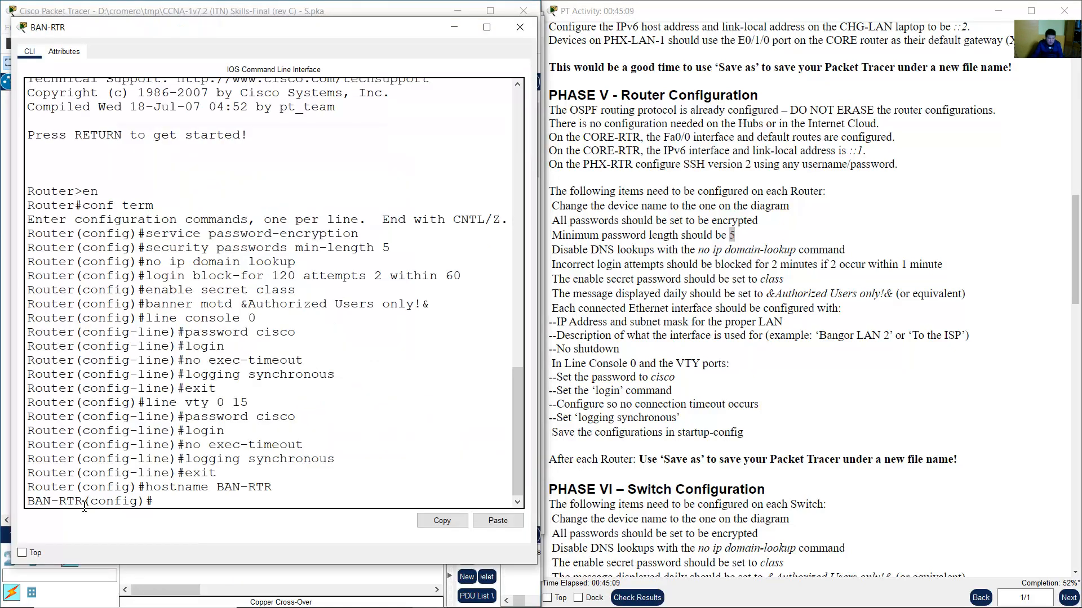
pyautogui.moveTo(82, 500); pyautogui.dragTo(5, 514)
pyautogui.click(60, 503)
pyautogui.click(387, 3)
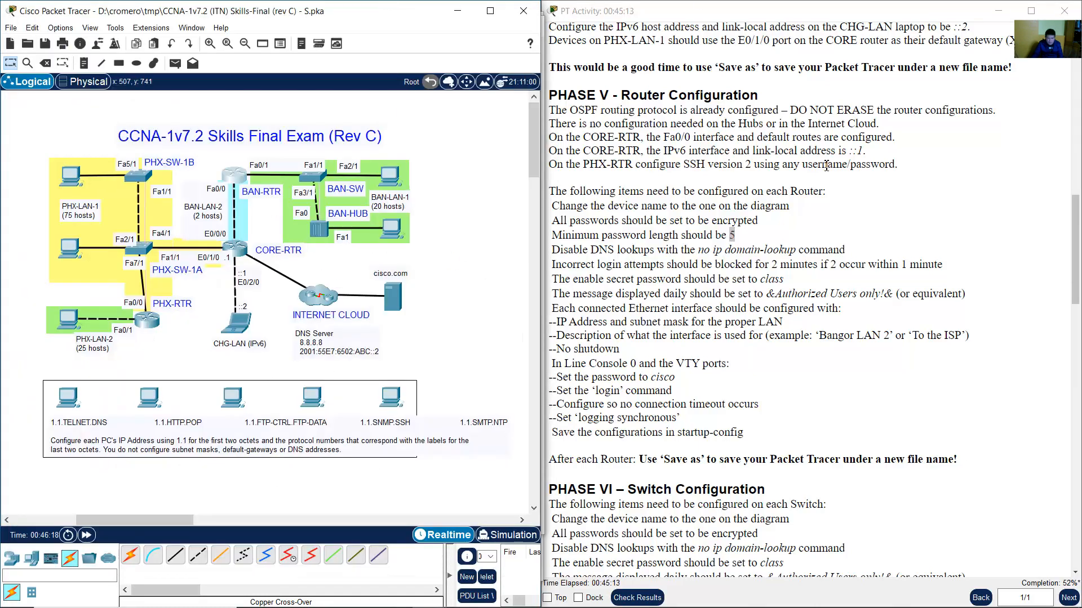
# Review the Ethernet interface IP address and description requirements, then open PHX-RTR's console.
pyautogui.click(854, 192)
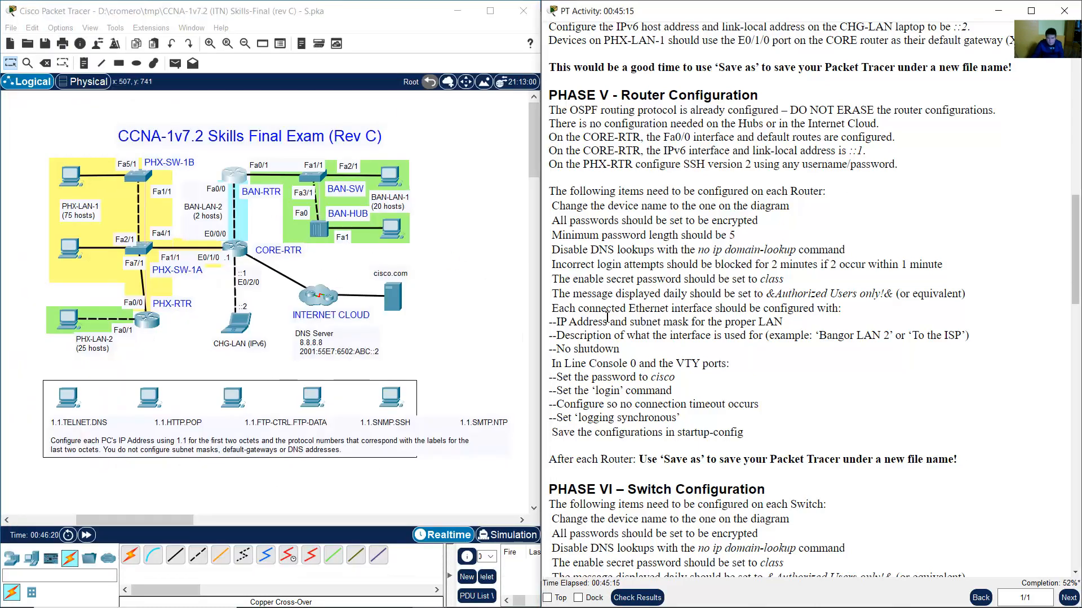
pyautogui.moveTo(557, 309); pyautogui.dragTo(690, 346)
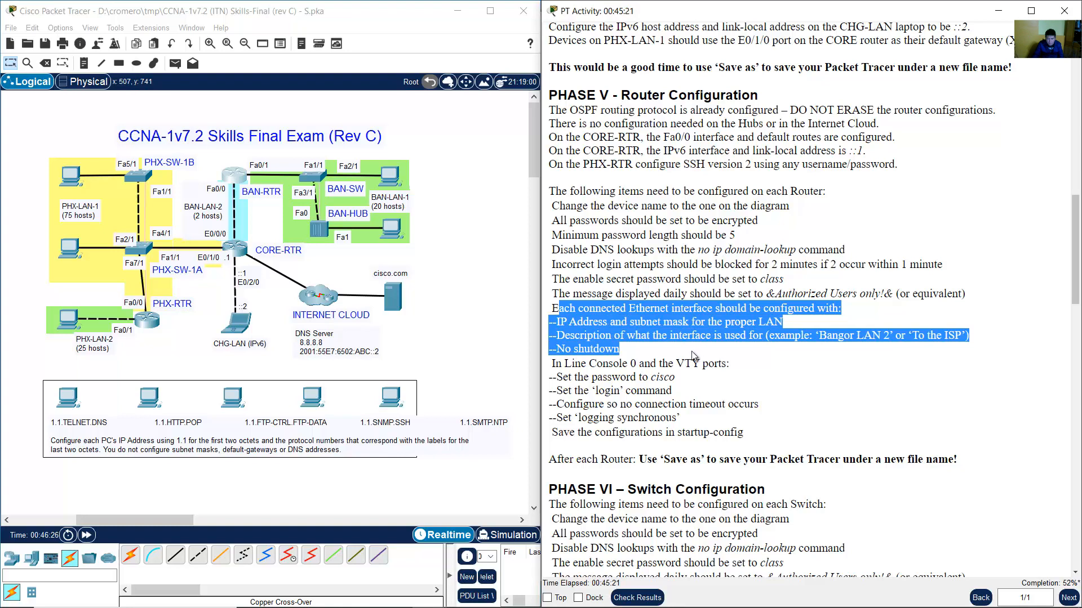
pyautogui.click(630, 332)
pyautogui.moveTo(560, 321); pyautogui.dragTo(783, 321)
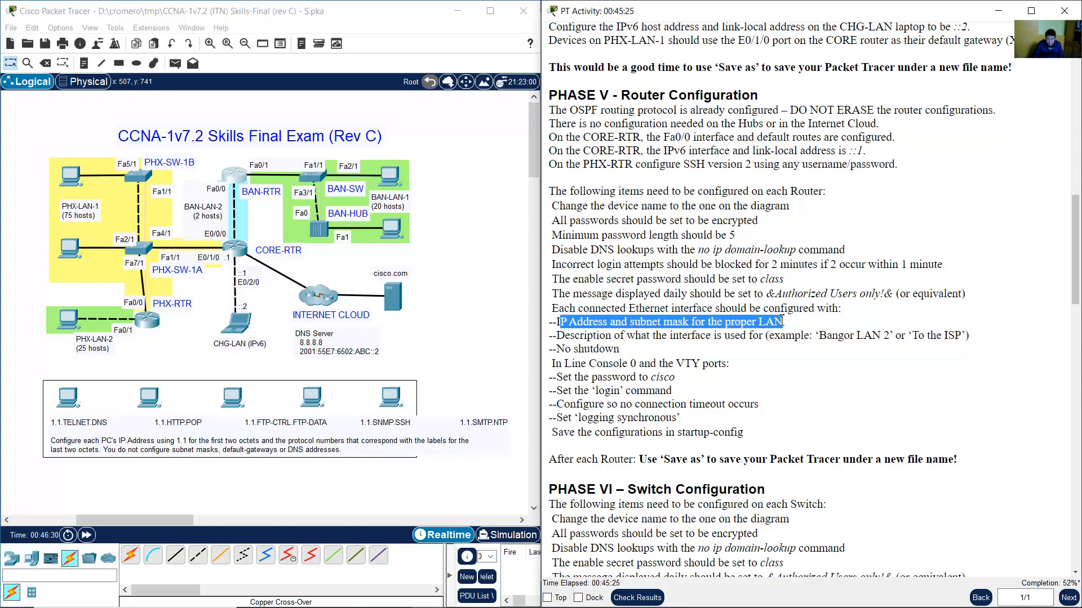
pyautogui.click(602, 338)
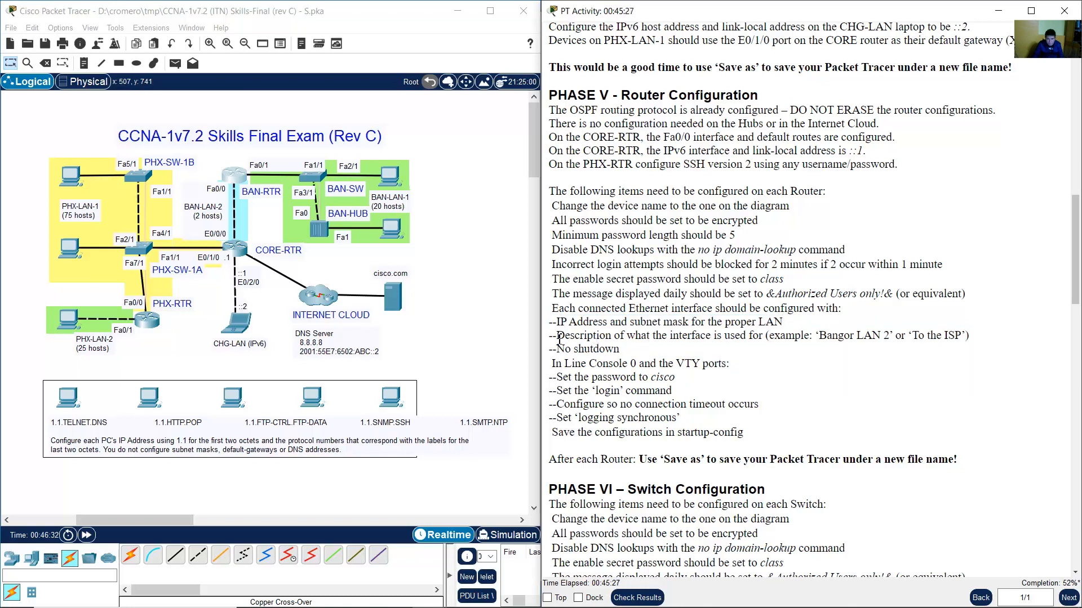
pyautogui.moveTo(557, 336); pyautogui.dragTo(722, 337)
pyautogui.moveTo(755, 337); pyautogui.dragTo(970, 335)
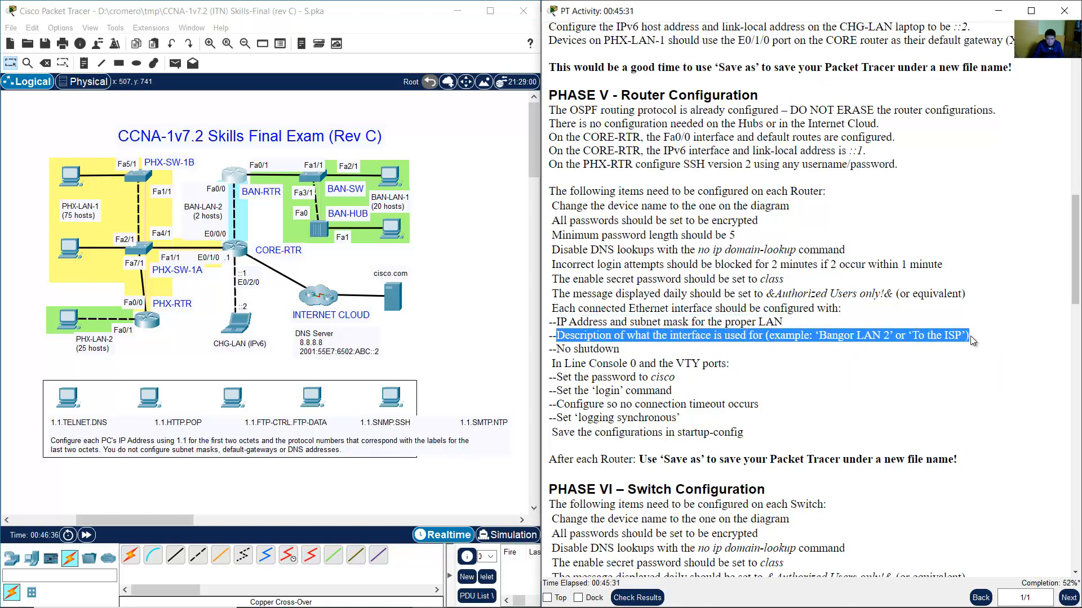
pyautogui.click(587, 344)
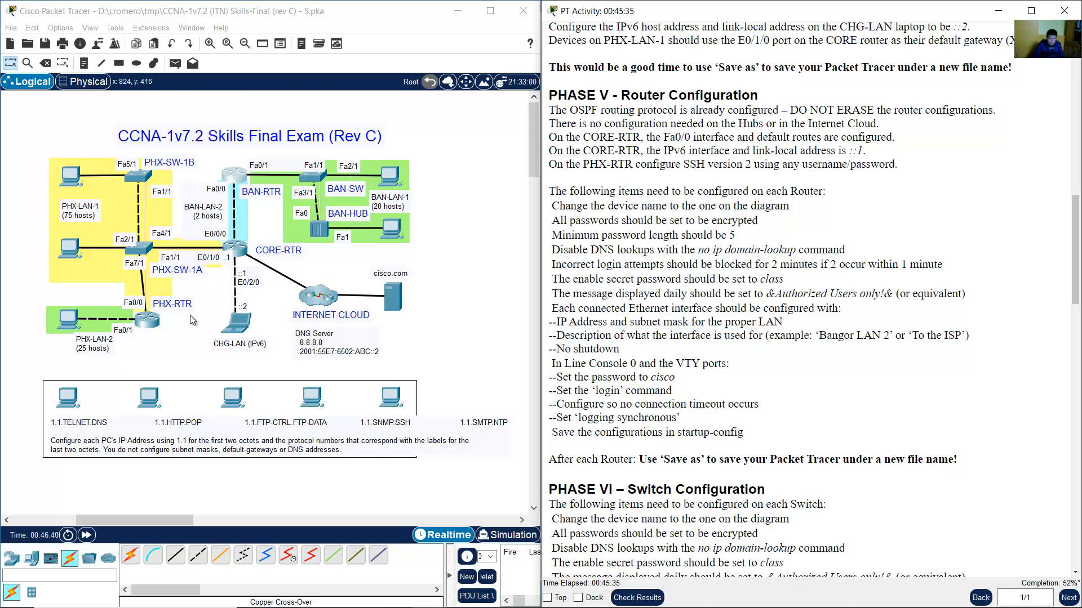
pyautogui.click(156, 323)
pyautogui.moveTo(289, 38); pyautogui.dragTo(738, 43)
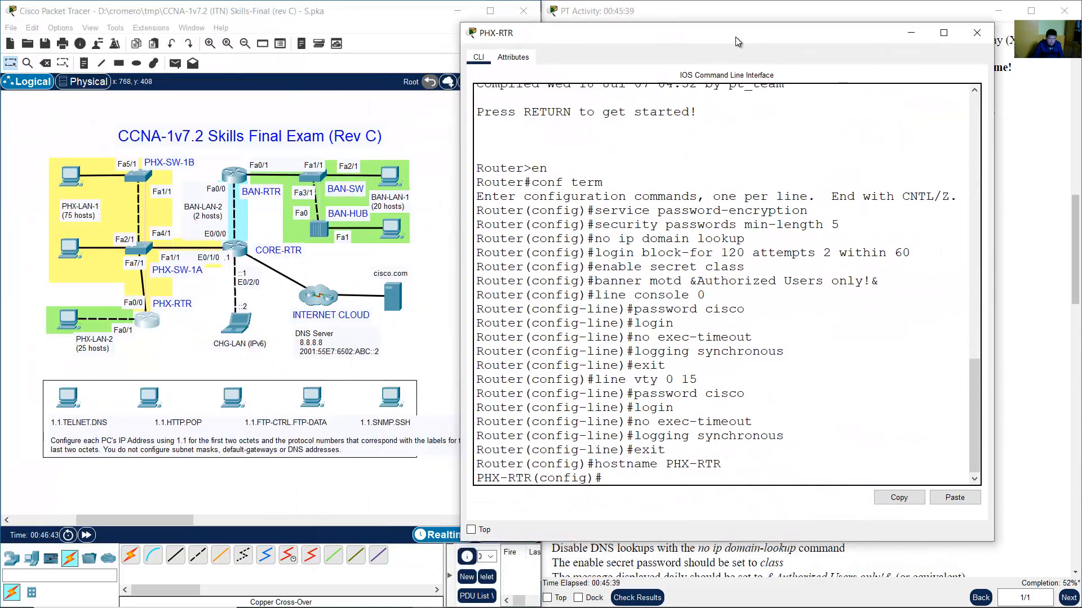
# Move the PHX-LAN-2 label nearer its LAN and enter FastEthernet0/1 configuration on PHX-RTR.
pyautogui.click(101, 359)
pyautogui.moveTo(101, 364); pyautogui.dragTo(96, 352)
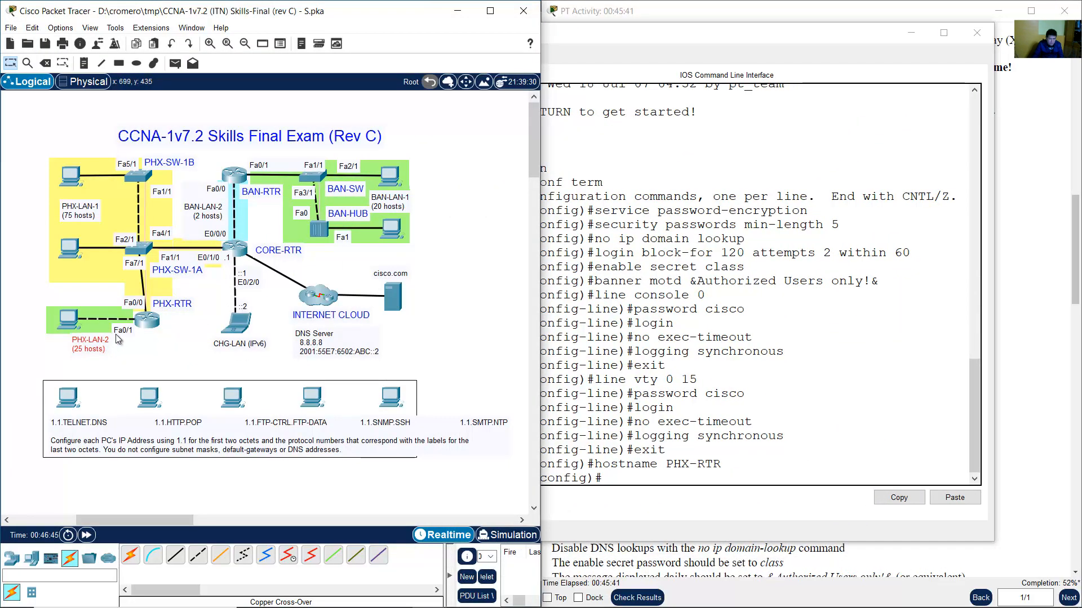
pyautogui.click(807, 426)
pyautogui.write('int f0')
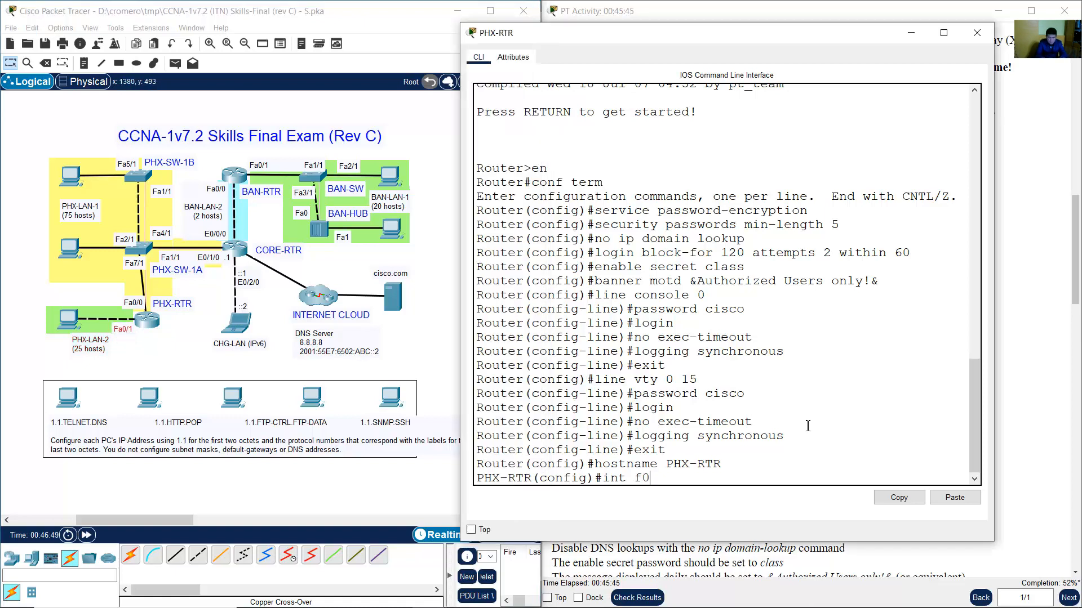
pyautogui.press('BackSpace')
pyautogui.write('/1')
pyautogui.press('Return')
# Enter 'description PHX-LAN-2' on Fa0/1, following the example description format in the instructions.
pyautogui.write('descri')
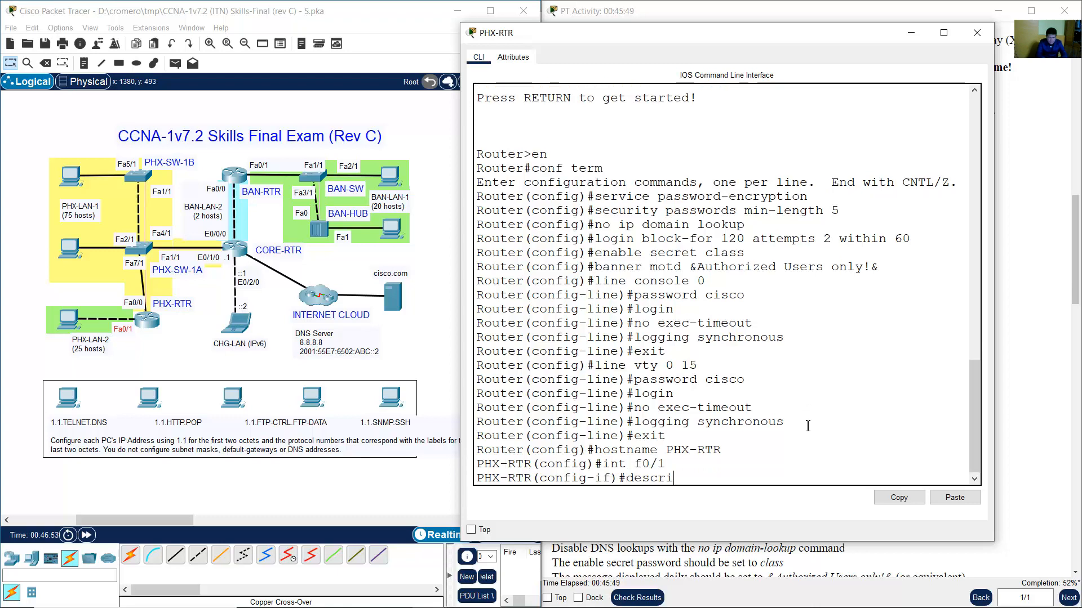
pyautogui.write('ption')
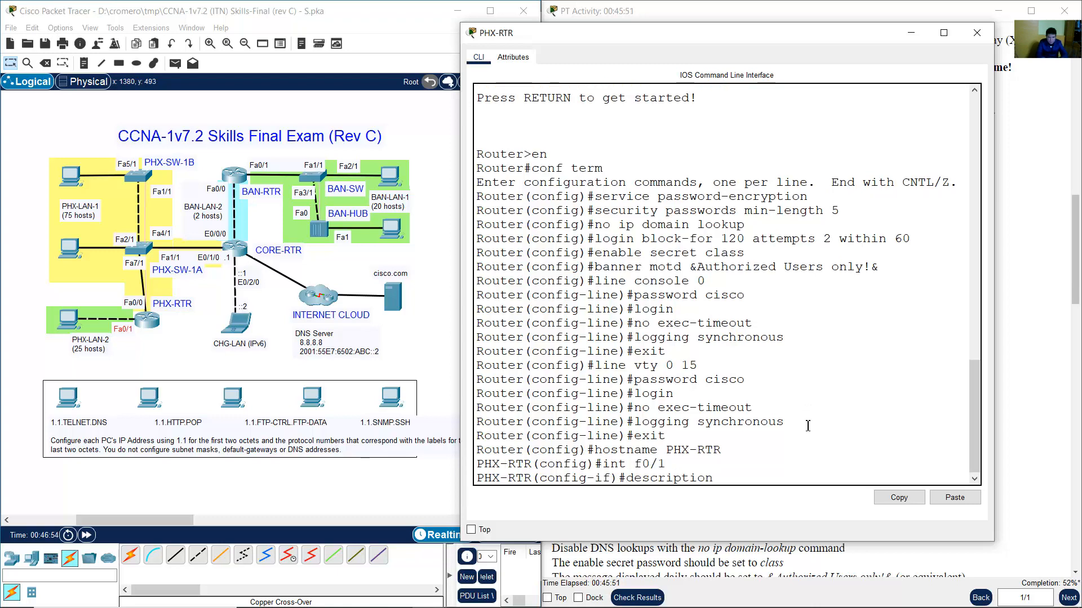
pyautogui.write(' PHX-LAN-2')
pyautogui.click(820, 3)
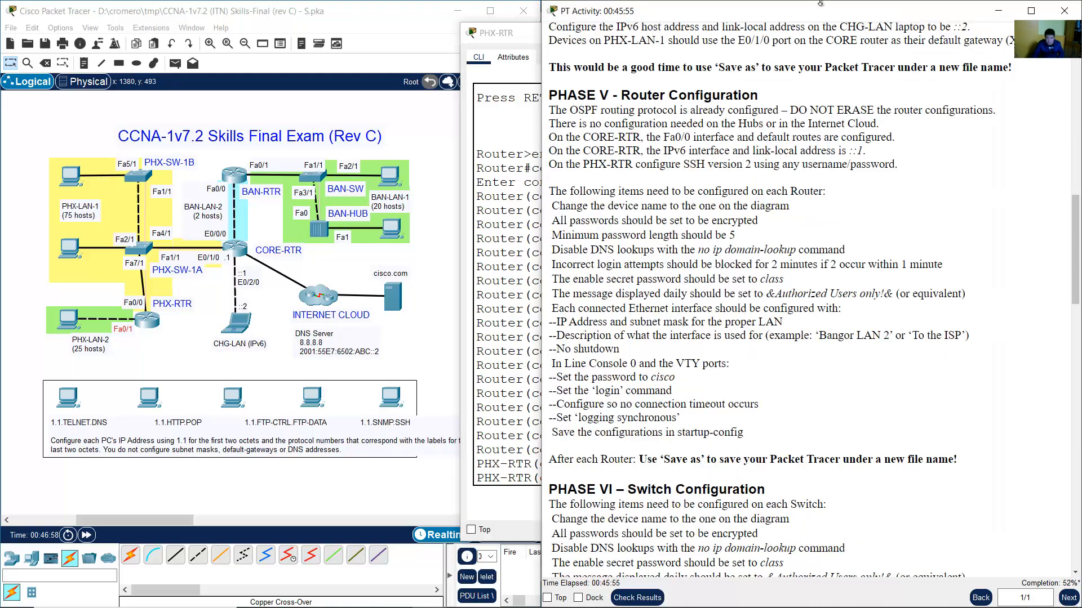
pyautogui.moveTo(818, 336); pyautogui.dragTo(895, 336)
pyautogui.click(507, 469)
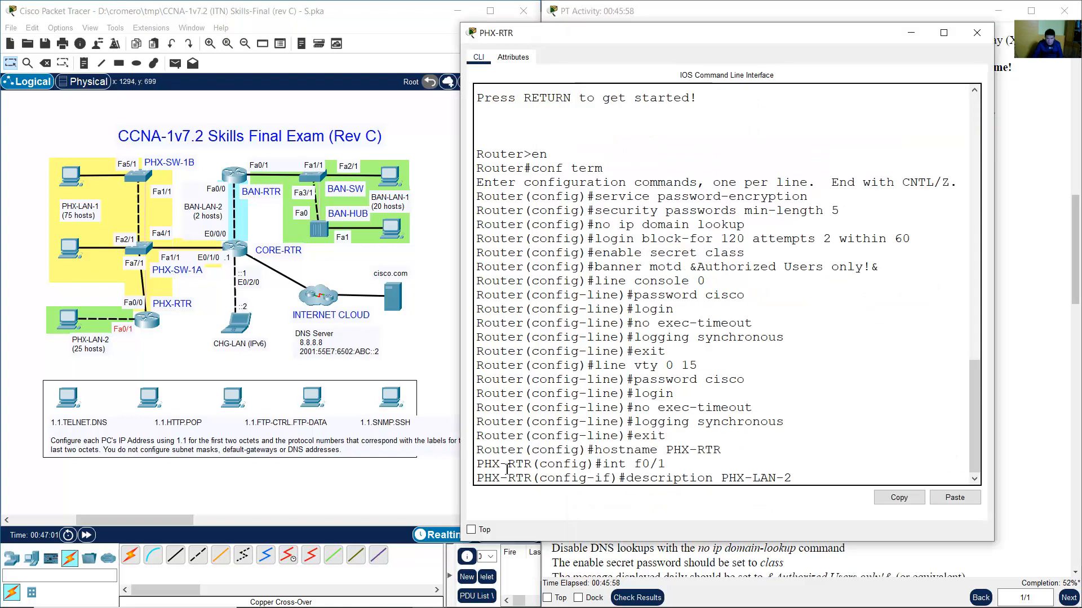
pyautogui.tripleClick(727, 478)
pyautogui.click(809, 482)
pyautogui.press('Return')
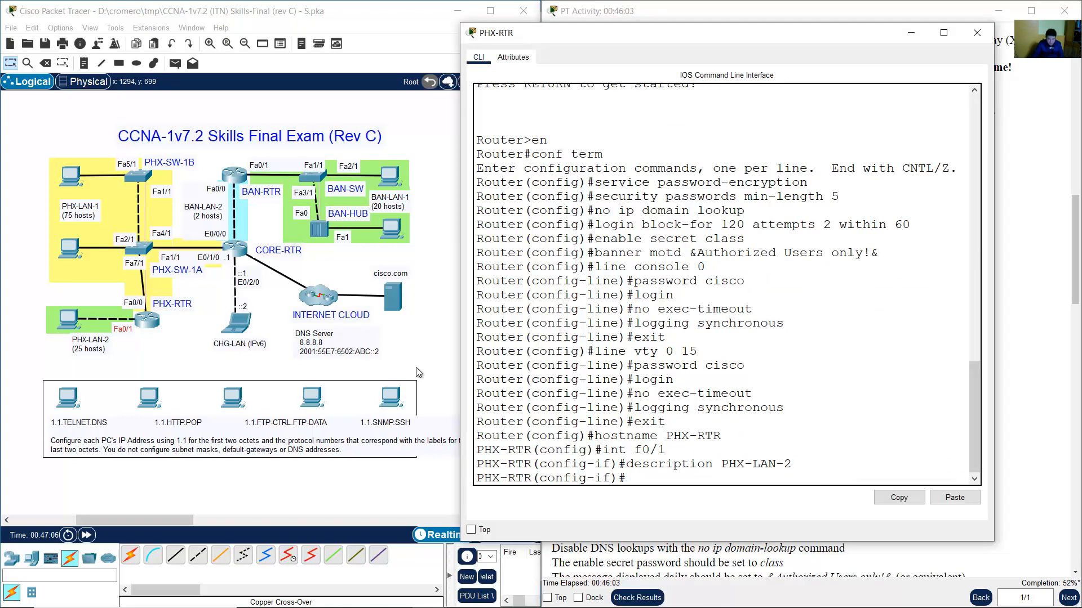
pyautogui.click(464, 594)
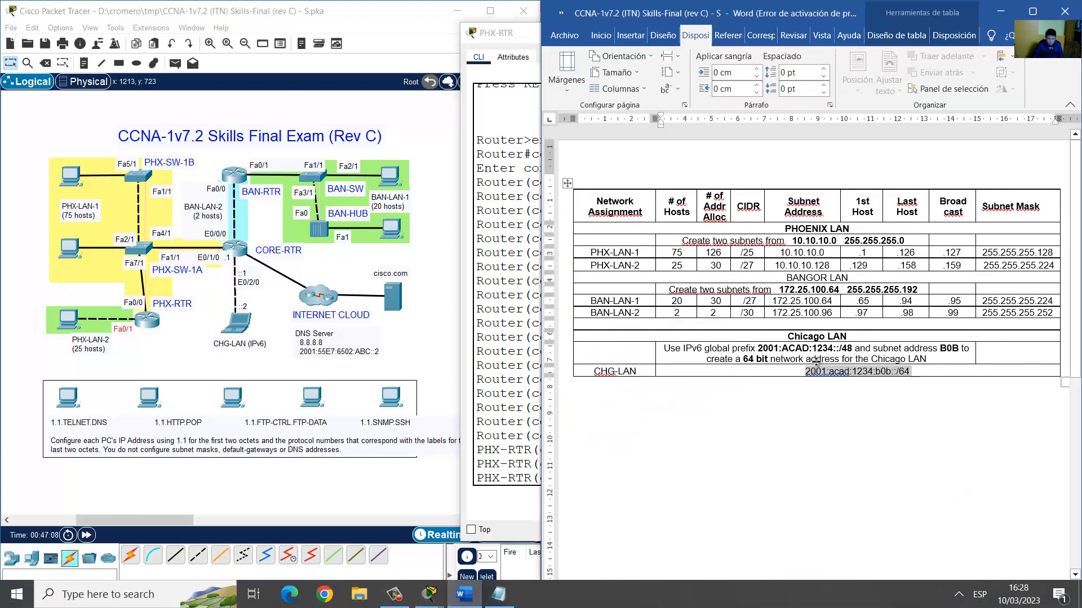
# Look up PHX-LAN-2's first host 10.10.10.129 in the addressing table beside the PHX-RTR console.
pyautogui.click(619, 265)
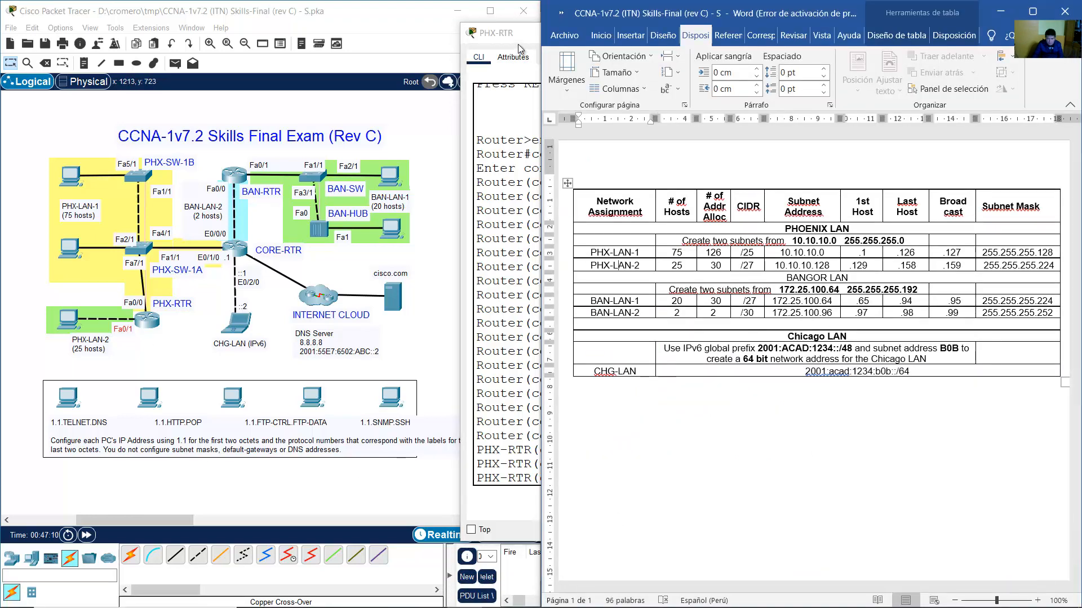
pyautogui.moveTo(518, 38); pyautogui.dragTo(72, 36)
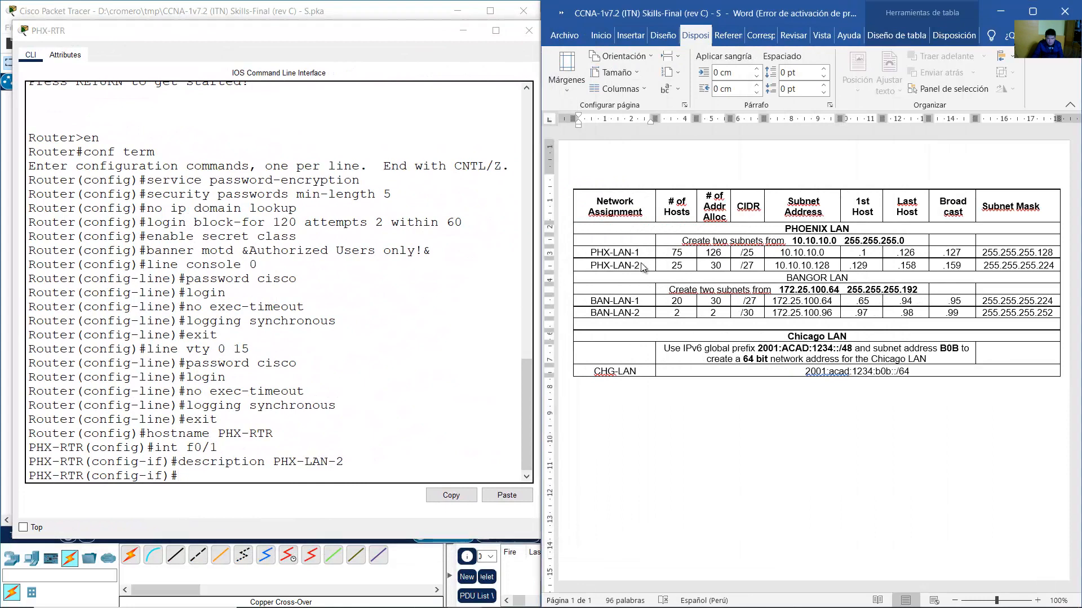
pyautogui.click(348, 17)
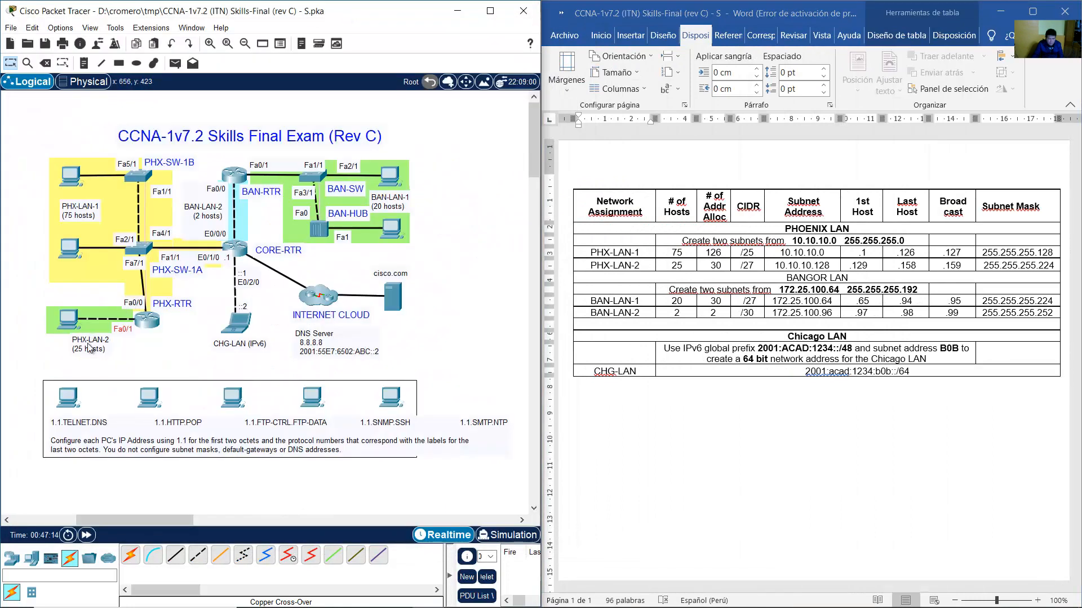
pyautogui.click(88, 348)
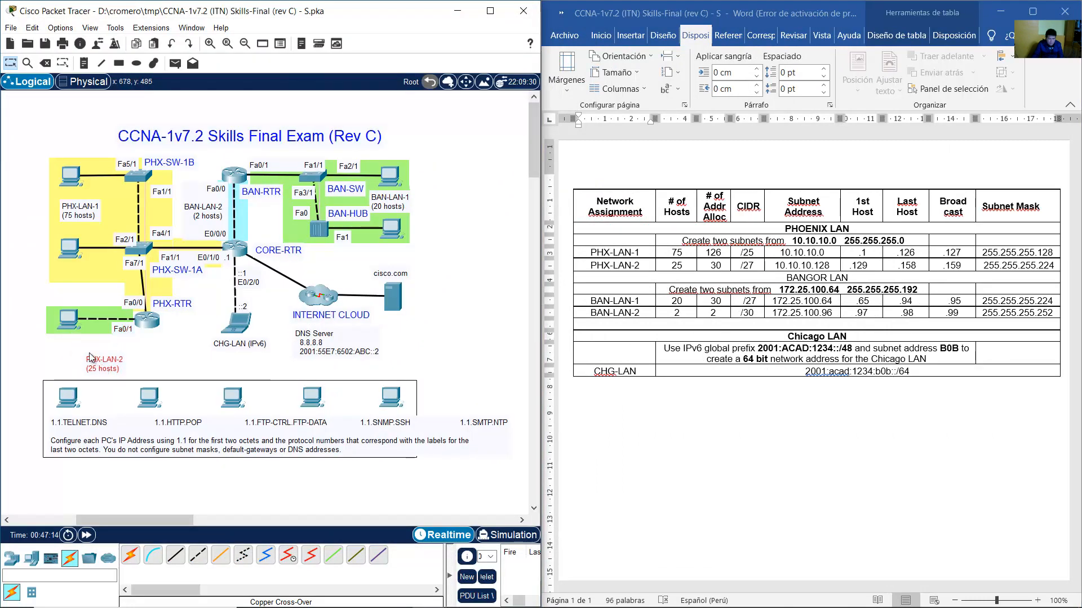
pyautogui.click(646, 269)
pyautogui.moveTo(852, 263); pyautogui.dragTo(869, 265)
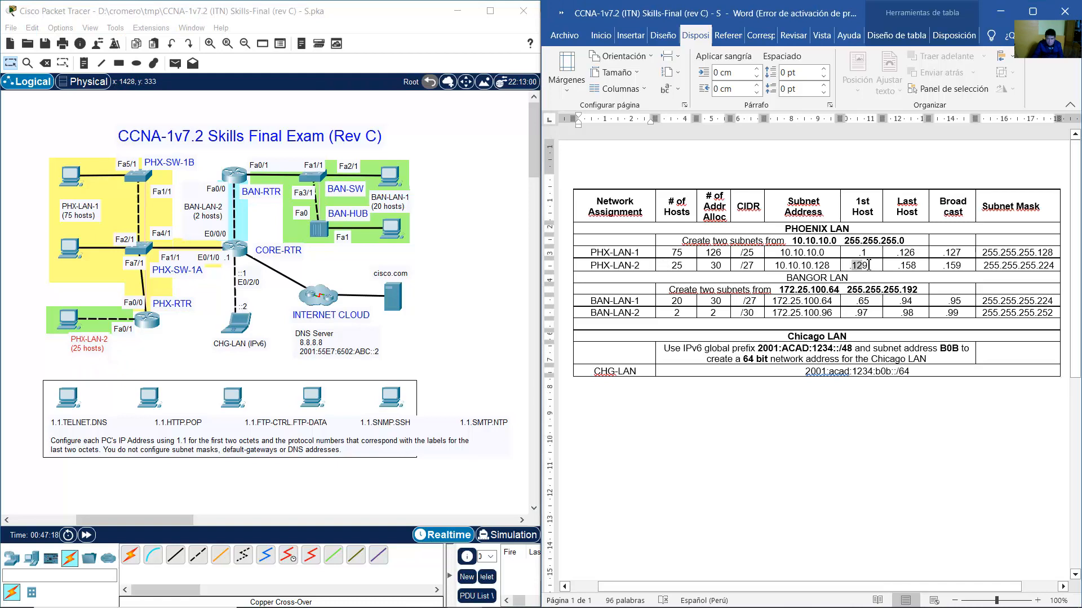
pyautogui.click(147, 320)
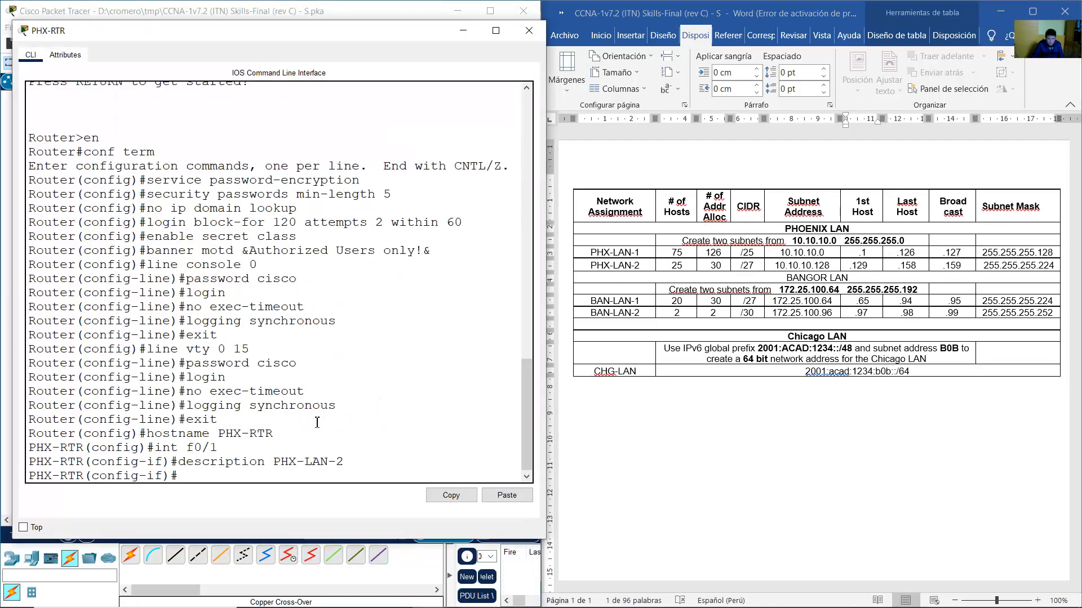
# Give Fa0/1 the address 10.10.10.129 255.255.255.224, enable it with no shutdown, and exit.
pyautogui.write('ip ad')
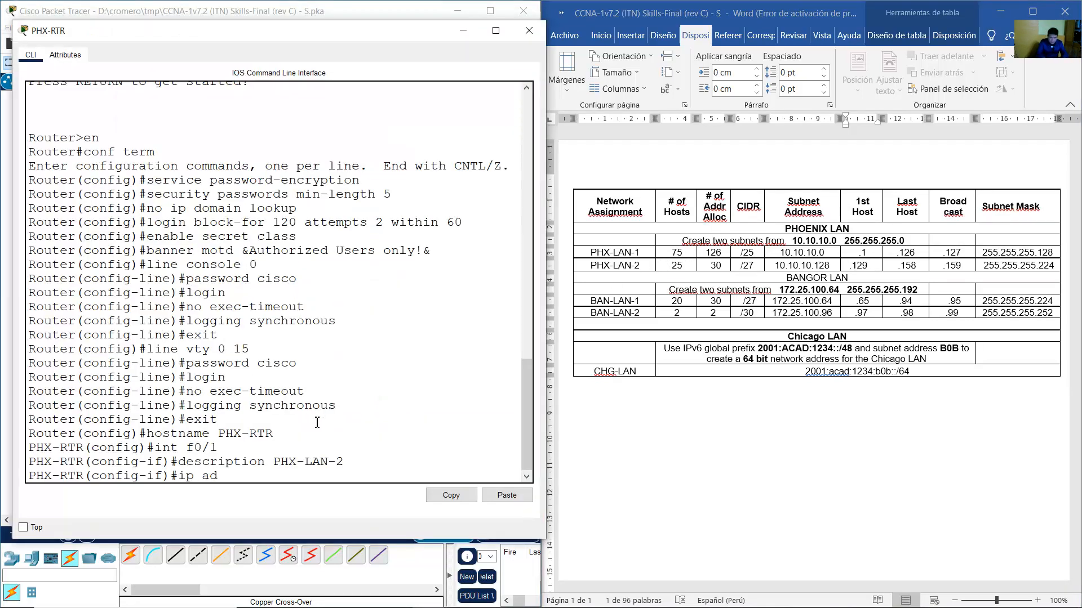
pyautogui.write('dress 10.10.1')
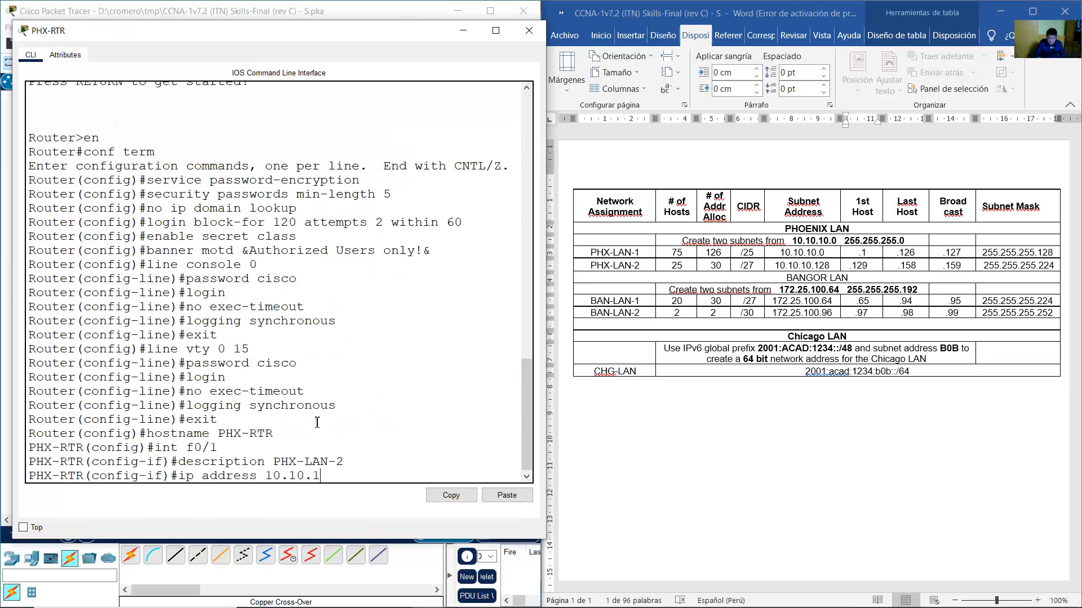
pyautogui.write('0.129 255.255.255.224')
pyautogui.press('Return')
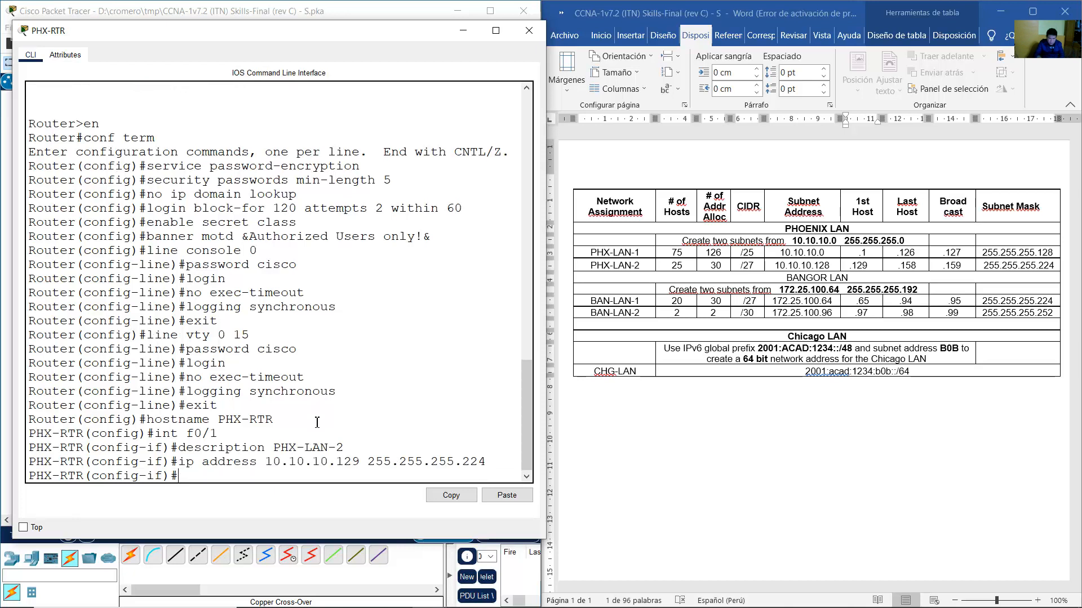
pyautogui.write('no shutdown')
pyautogui.press('Return')
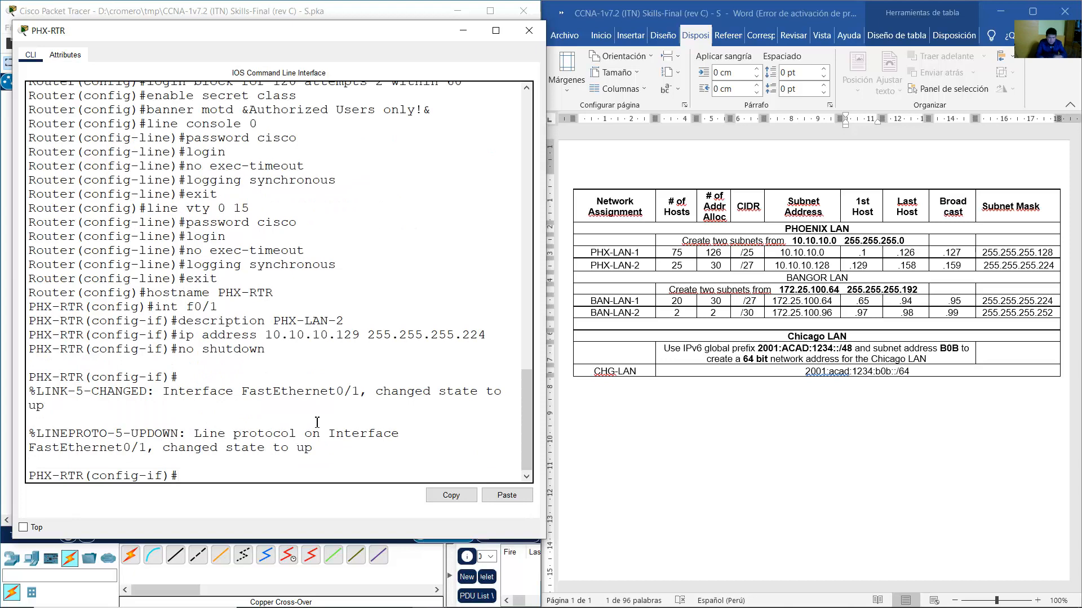
pyautogui.write('exit')
pyautogui.press('Return')
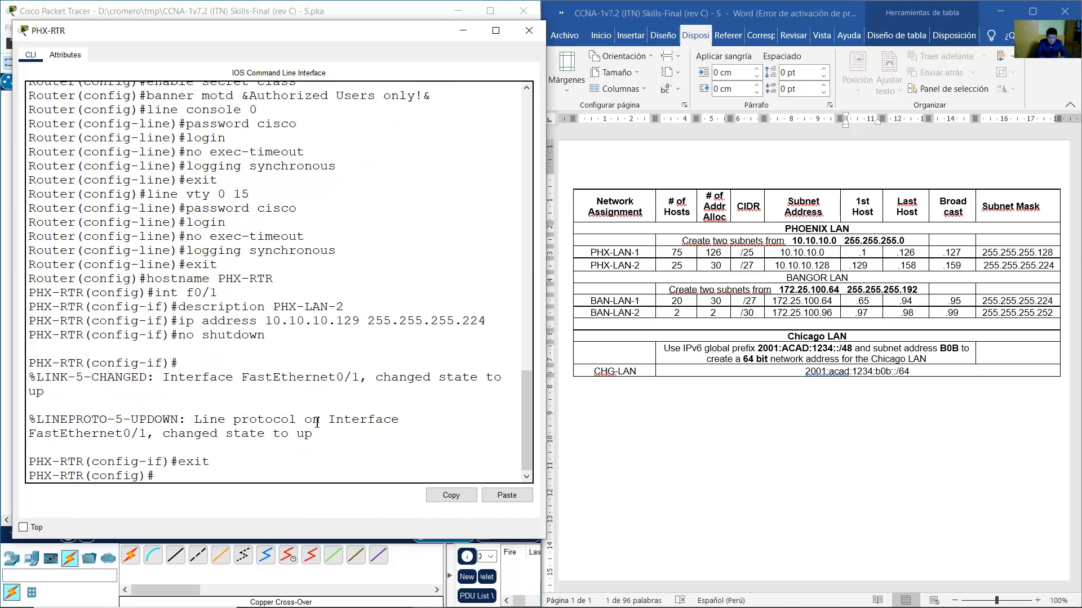
# Go back through the topology window to the PT Activity instructions.
pyautogui.click(256, 9)
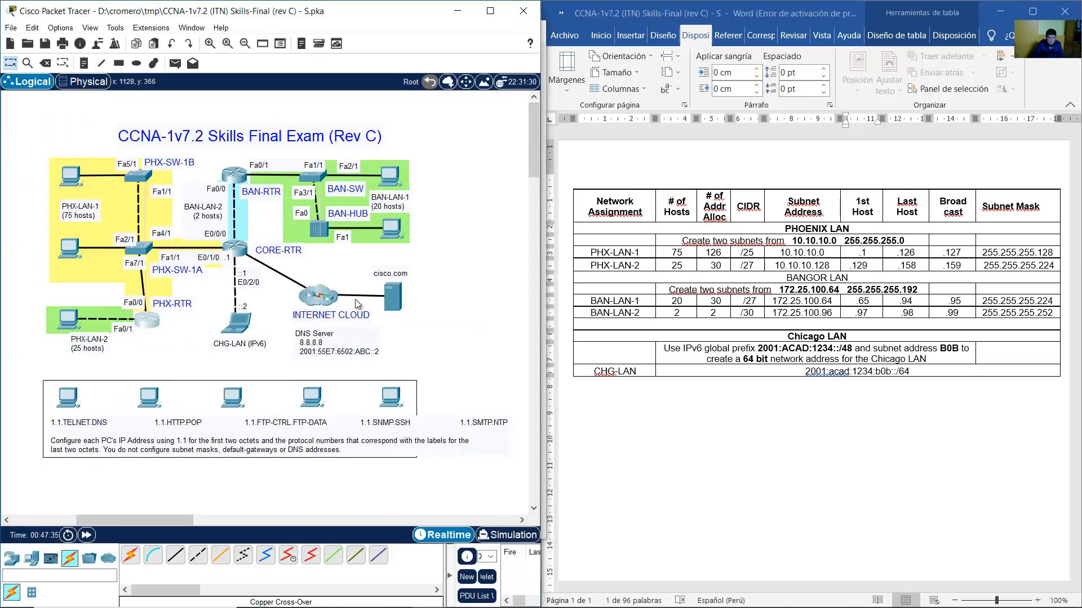
pyautogui.click(151, 326)
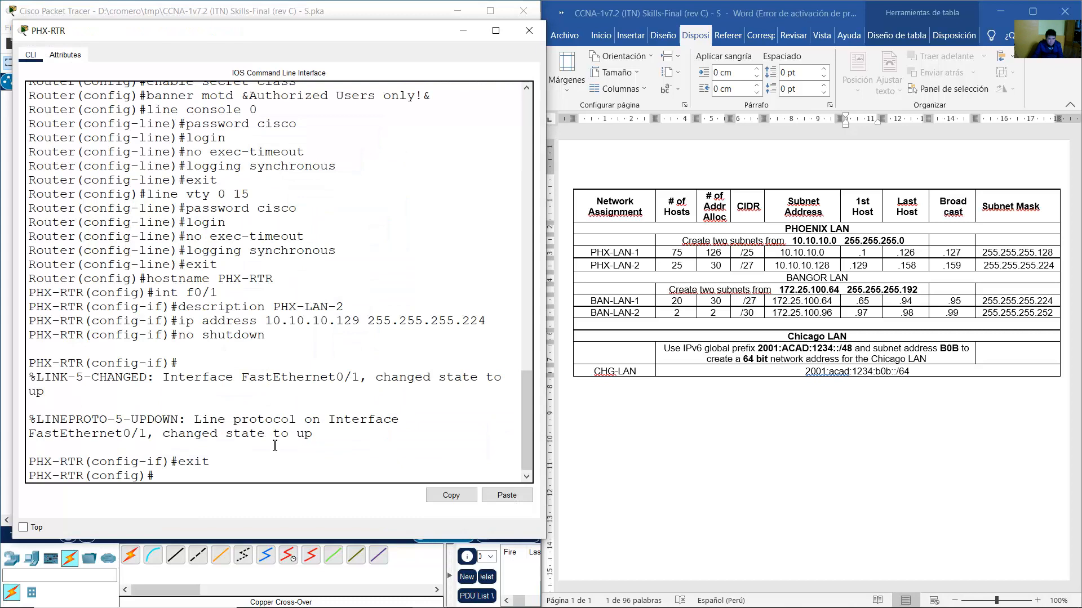
pyautogui.click(344, 12)
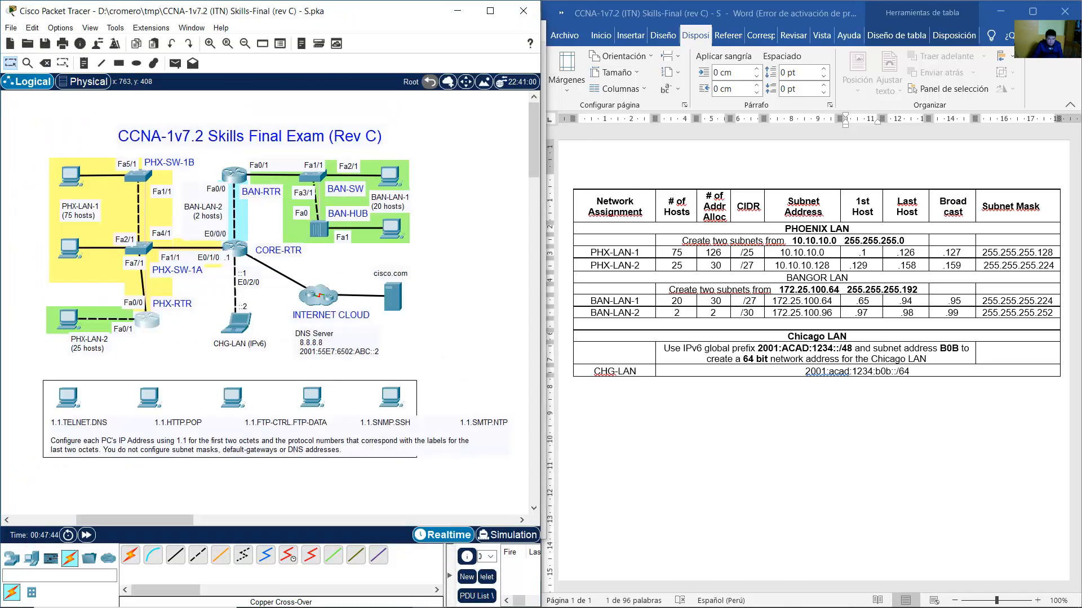
pyautogui.moveTo(429, 595)
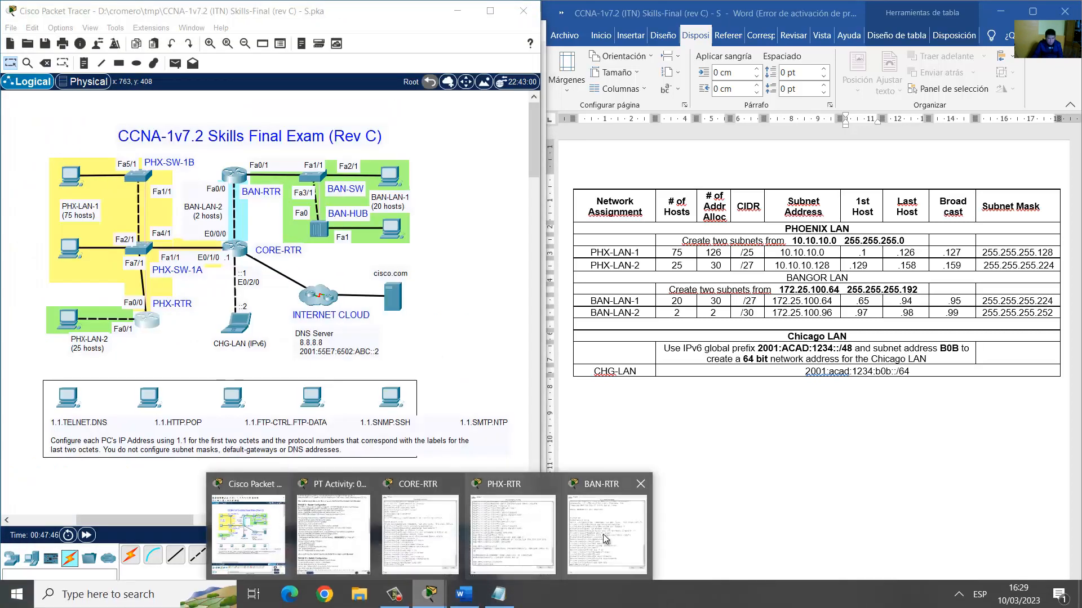
pyautogui.click(361, 537)
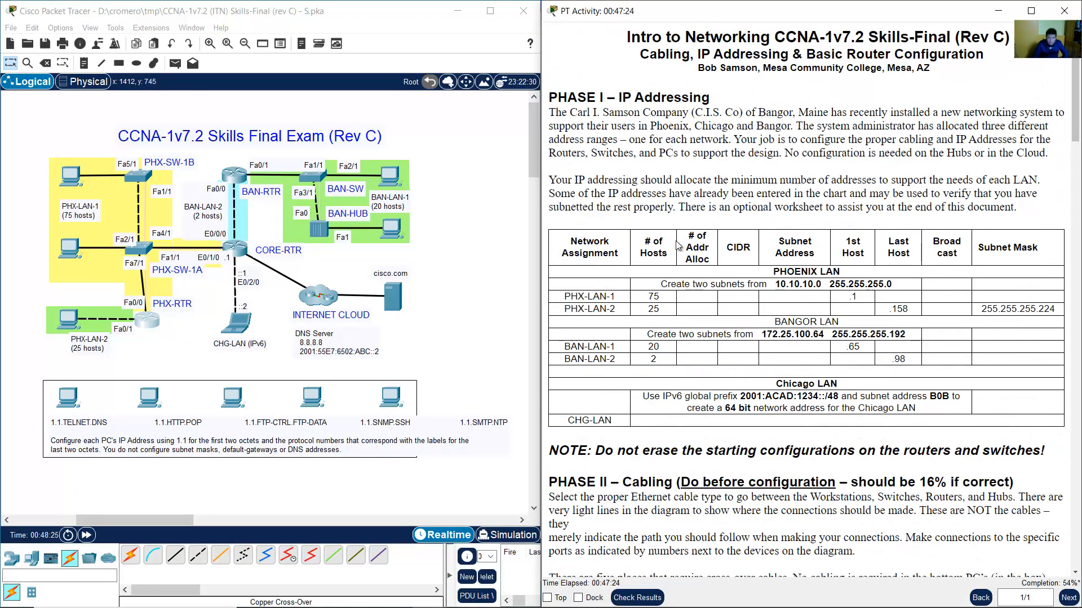
# Highlight the PHX-LAN-1 row in the Word addressing table and reopen PHX-RTR's CLI.
pyautogui.click(513, 601)
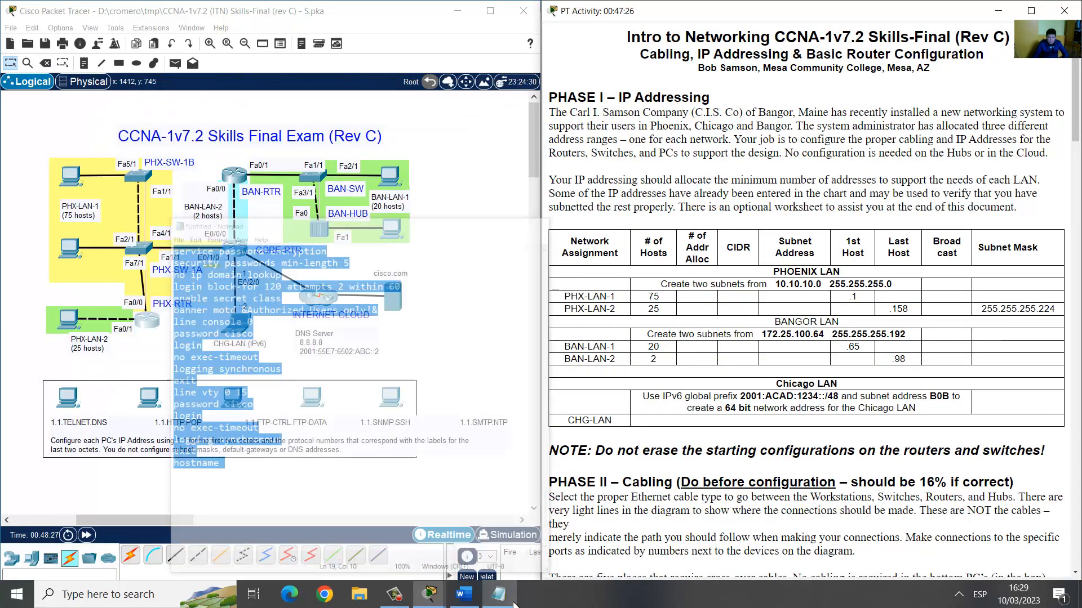
pyautogui.click(173, 340)
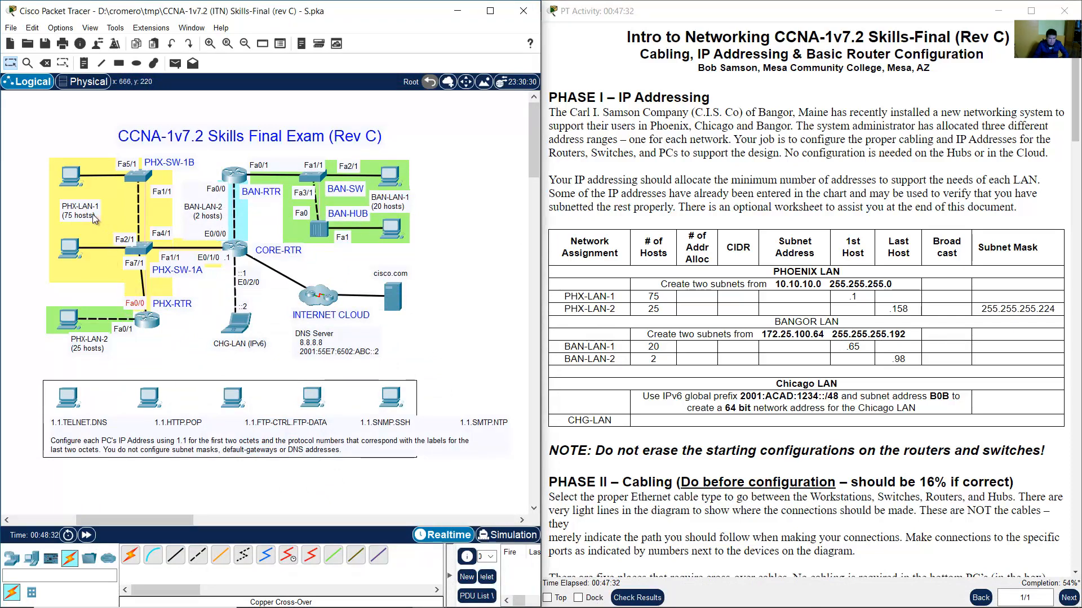
pyautogui.moveTo(93, 216); pyautogui.dragTo(93, 218)
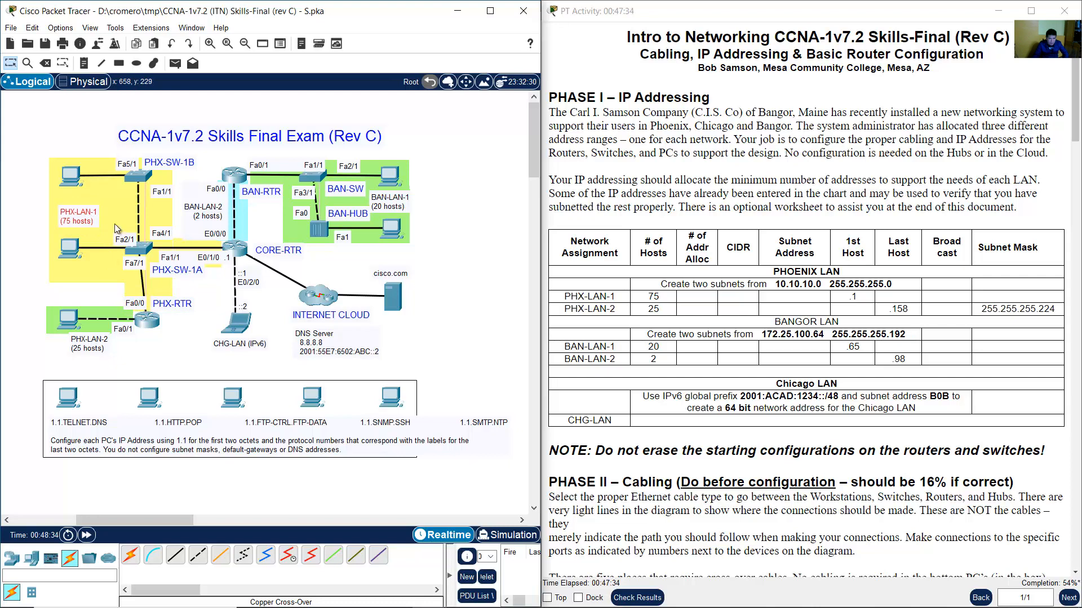
pyautogui.moveTo(533, 604)
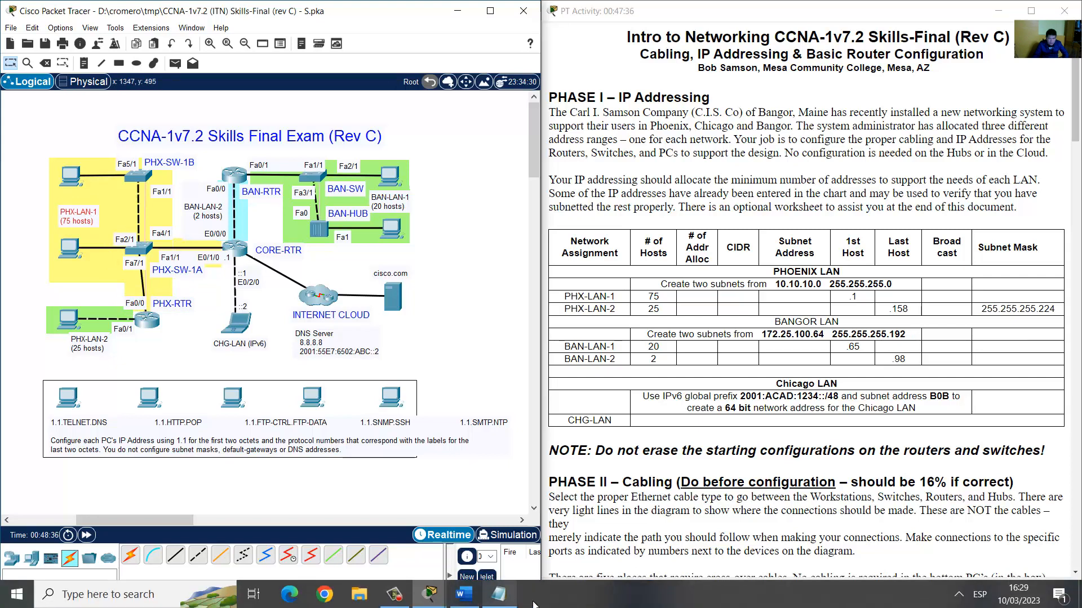
pyautogui.click(466, 595)
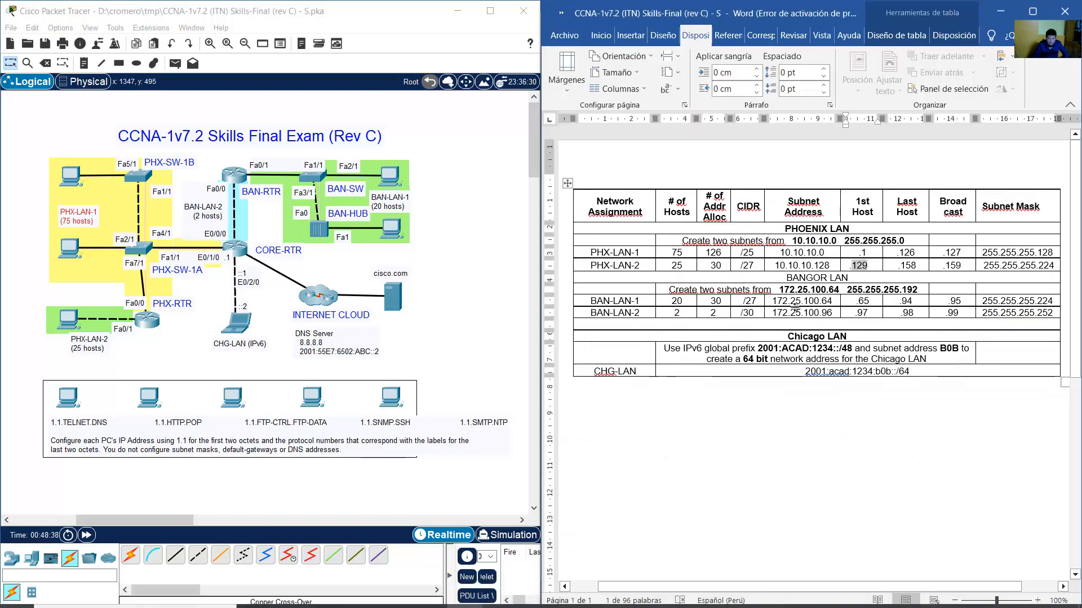
pyautogui.click(593, 252)
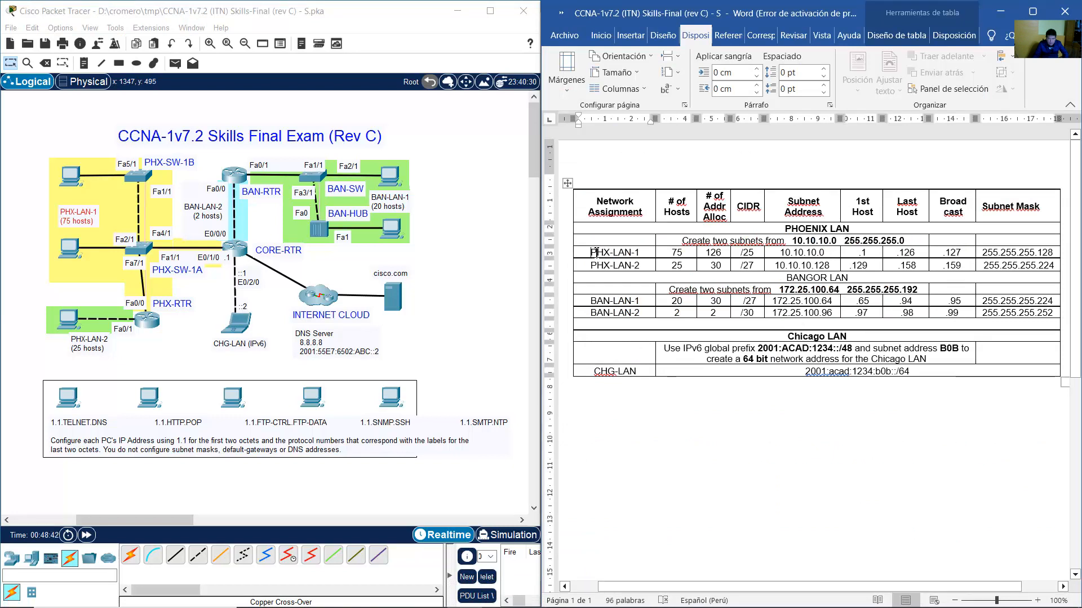
pyautogui.moveTo(590, 252); pyautogui.dragTo(1014, 253)
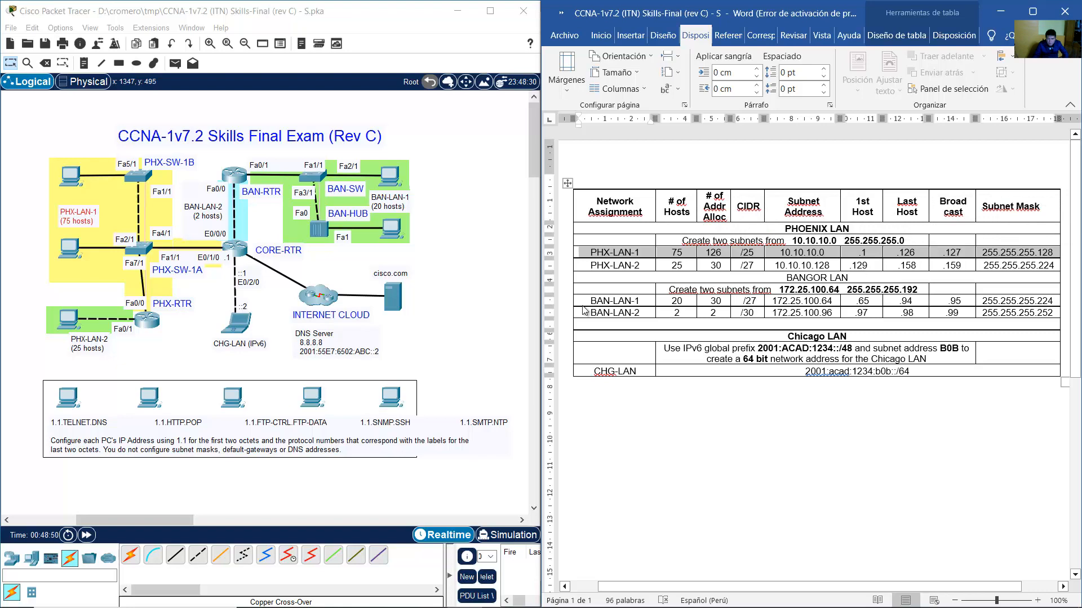
pyautogui.click(148, 321)
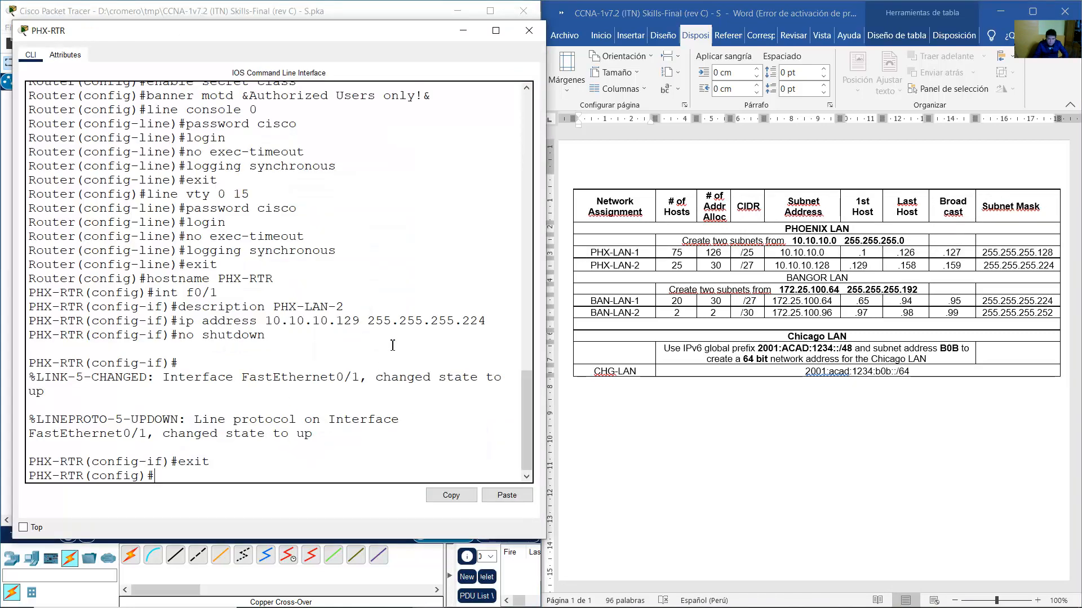
# Select interface FastEthernet0/0 and edit the recalled description into PHX-LAN-1.
pyautogui.press('Up')
pyautogui.press('Up')
pyautogui.press('Up')
pyautogui.press('Up')
pyautogui.press('Up')
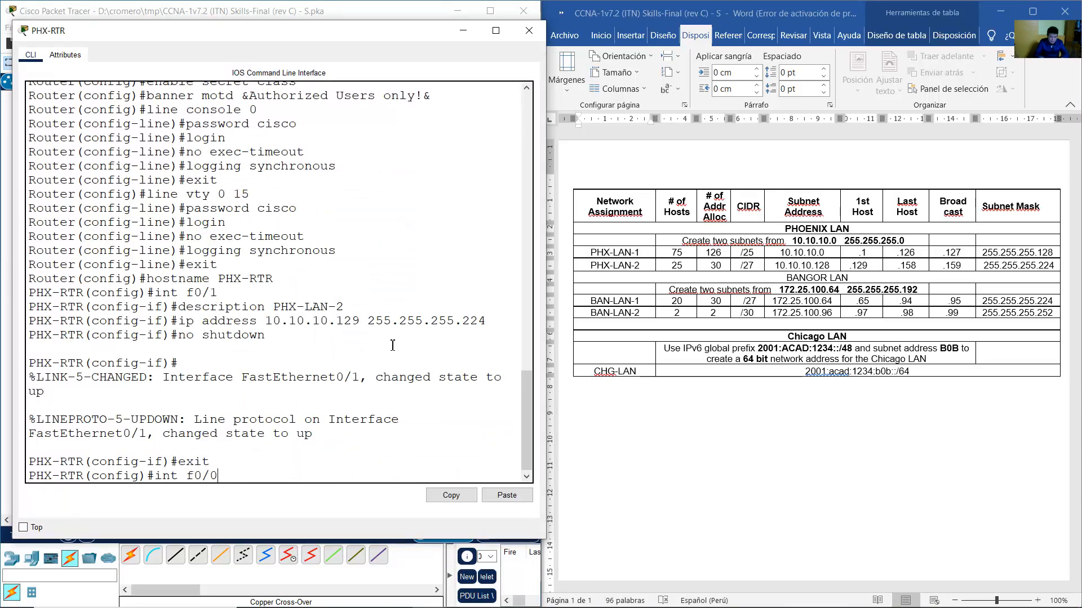
pyautogui.press('Return')
pyautogui.press('Up')
pyautogui.press('Up')
pyautogui.press('Up')
pyautogui.press('Up')
pyautogui.press('Up')
pyautogui.press('Up')
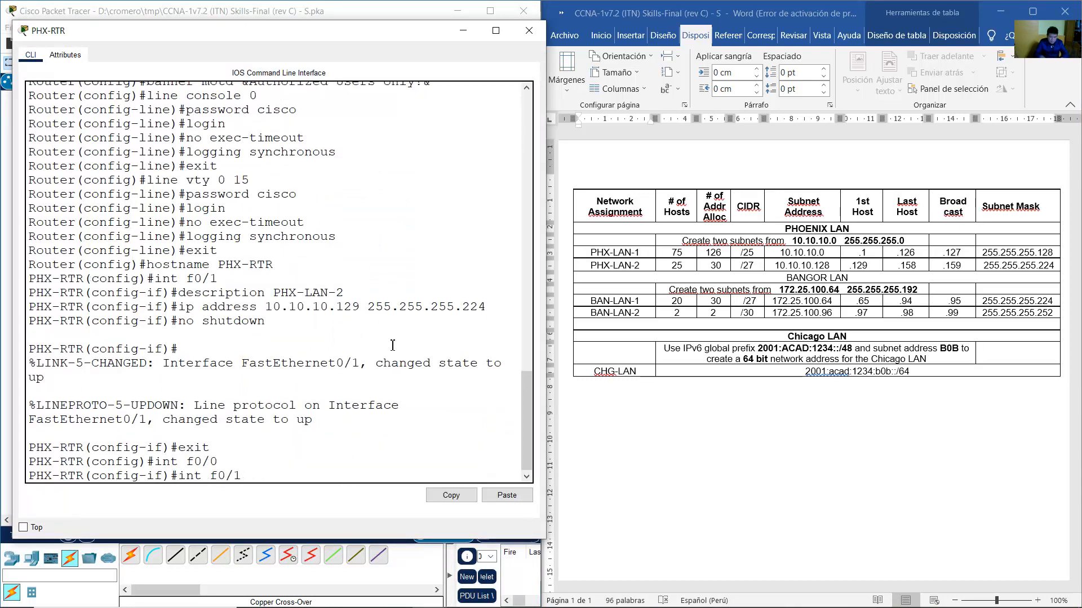
pyautogui.press('Down')
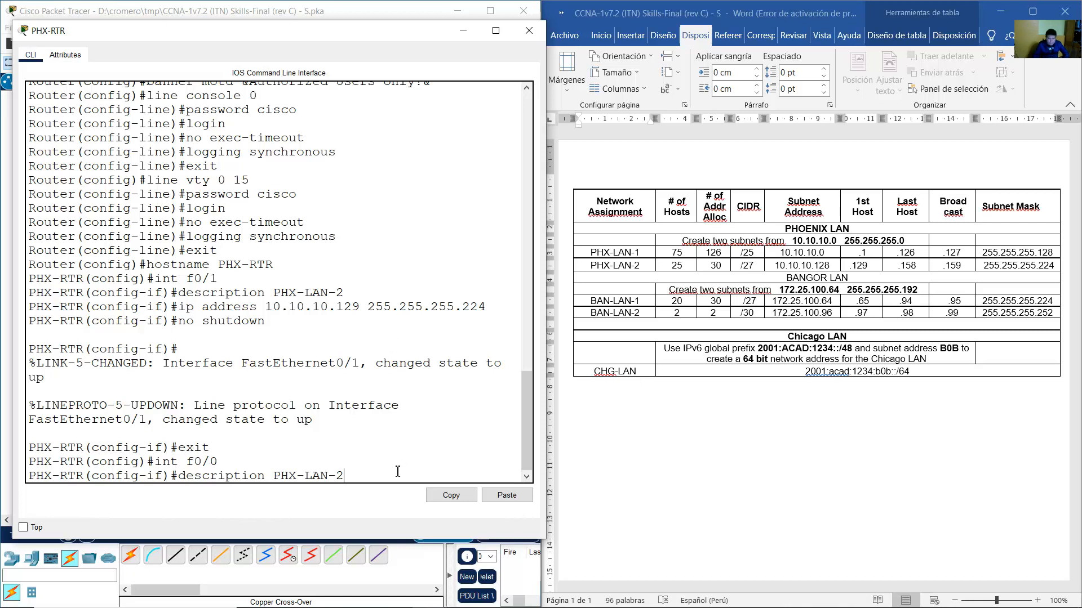
pyautogui.press('BackSpace')
pyautogui.write('1')
pyautogui.press('Return')
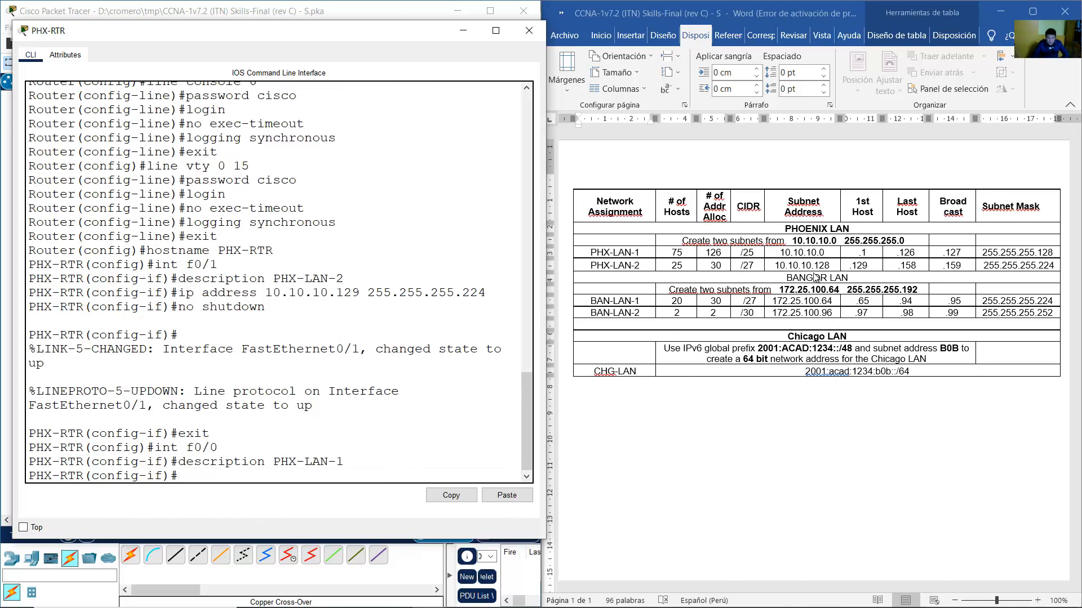
# Check PHX-LAN-1's host range in the table and PHX-PC-1A's configured IPv4 address.
pyautogui.click(857, 253)
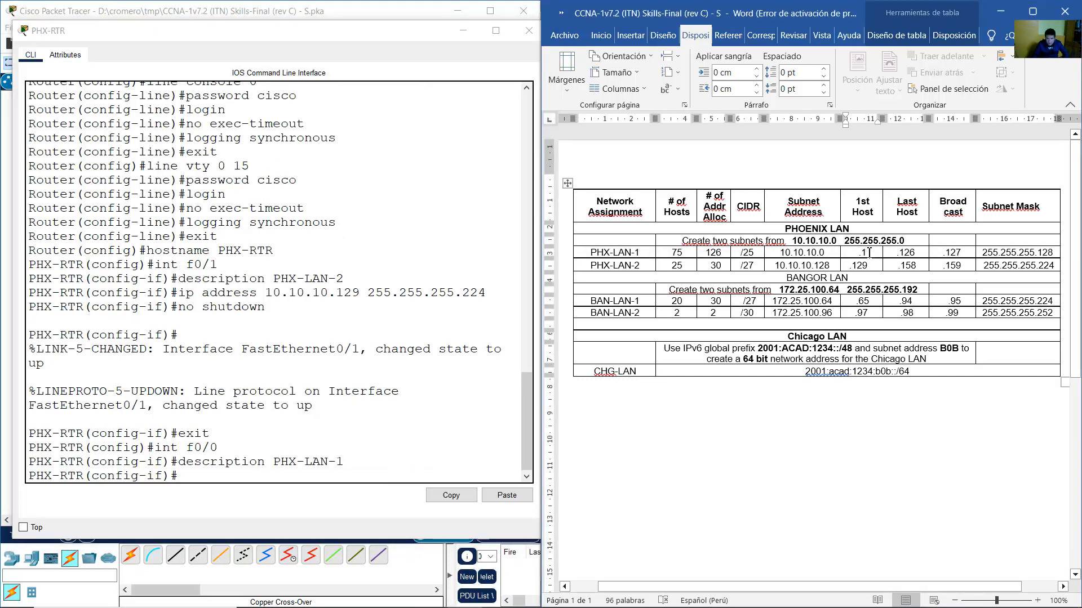
pyautogui.moveTo(856, 252); pyautogui.dragTo(914, 253)
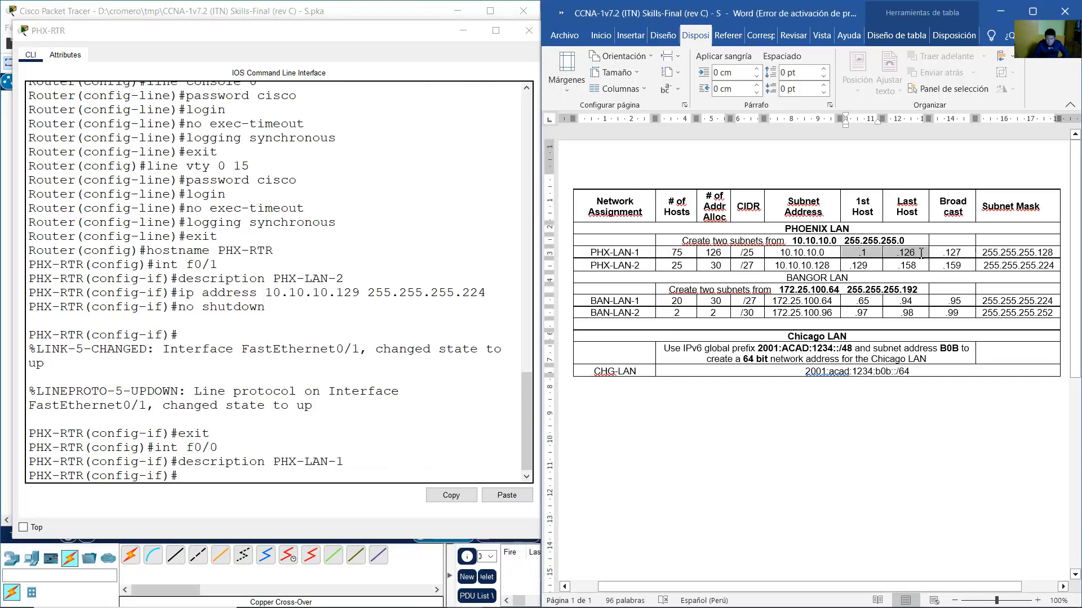
pyautogui.click(921, 252)
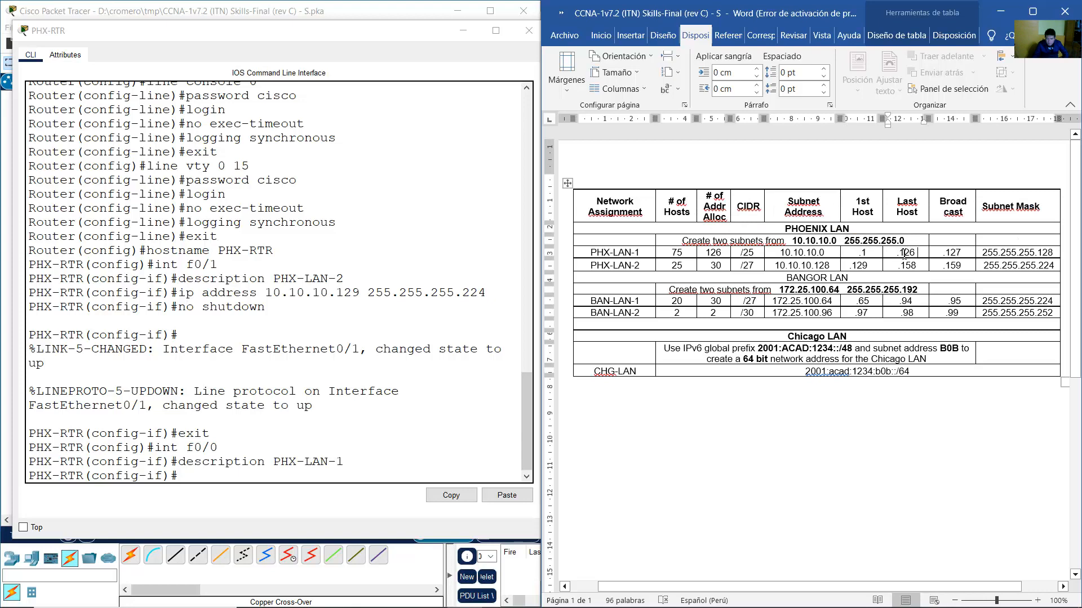
pyautogui.click(345, 8)
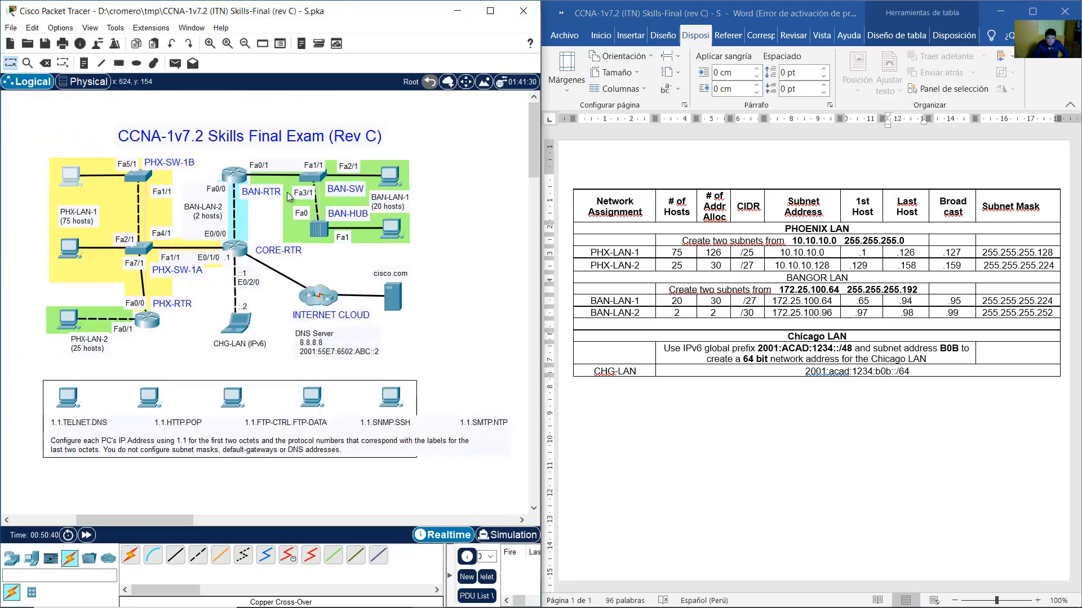
pyautogui.click(390, 187)
pyautogui.moveTo(541, 218); pyautogui.dragTo(465, 214)
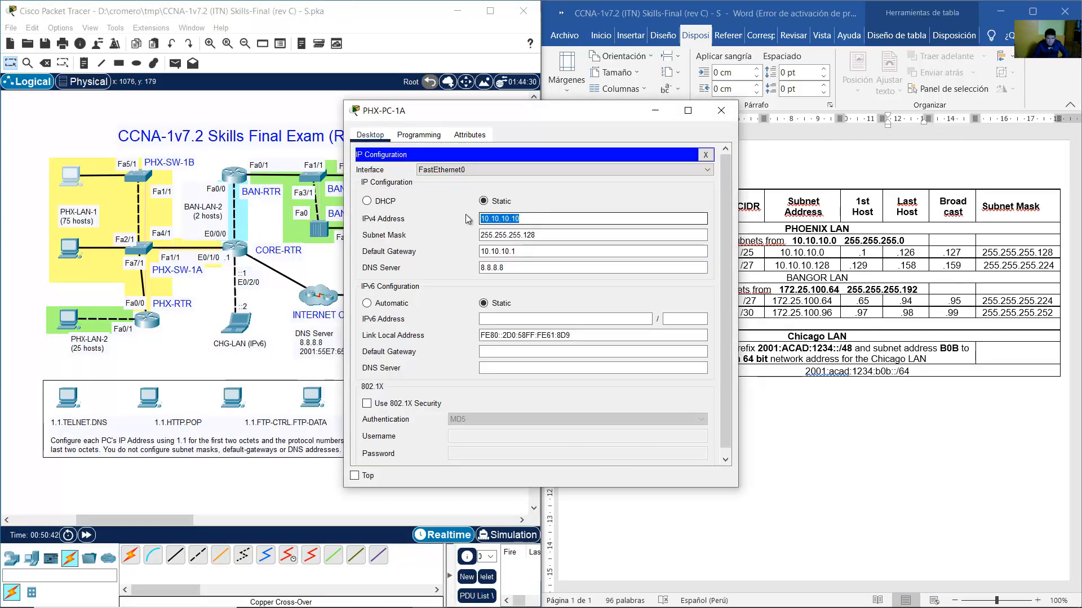
pyautogui.click(719, 112)
pyautogui.click(149, 320)
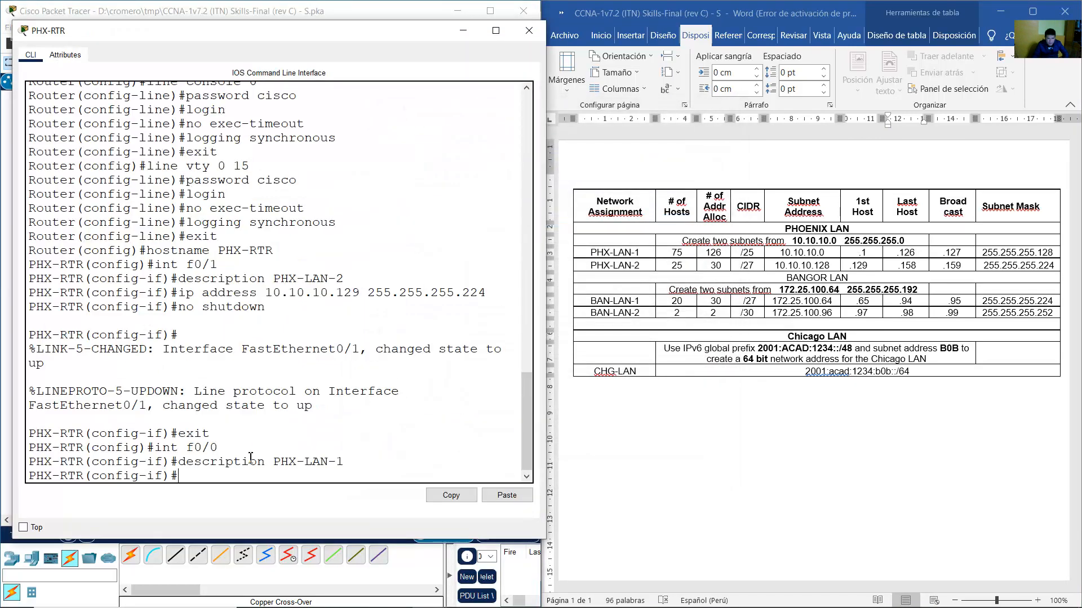
# Edit the recalled address command to ip address 10.10.10.100 255.255.255.128 and apply it.
pyautogui.press('Up')
pyautogui.press('Up')
pyautogui.press('Up')
pyautogui.press('Up')
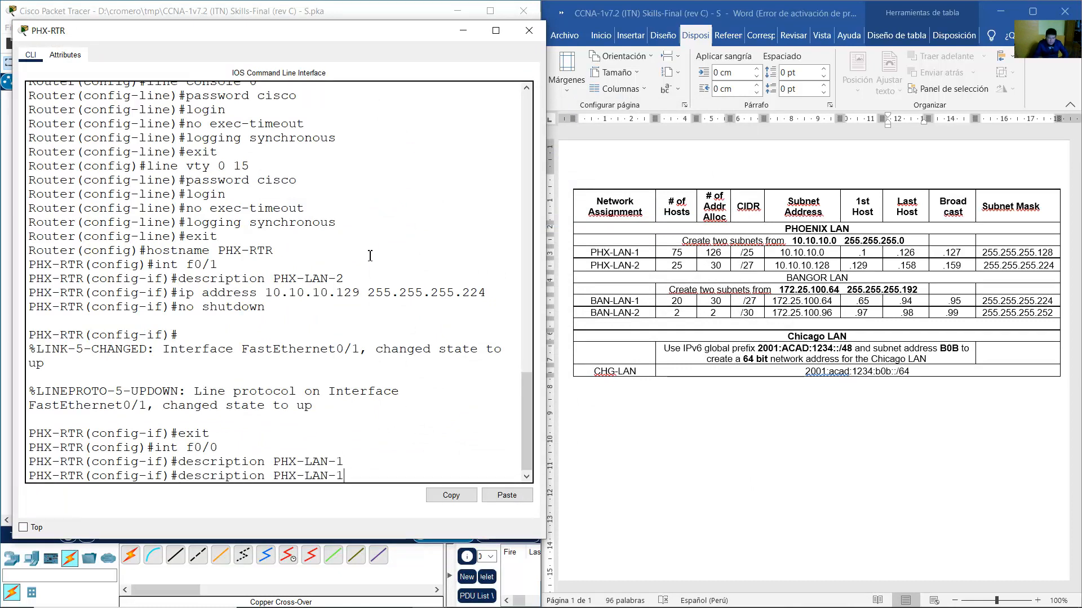
pyautogui.press('Up')
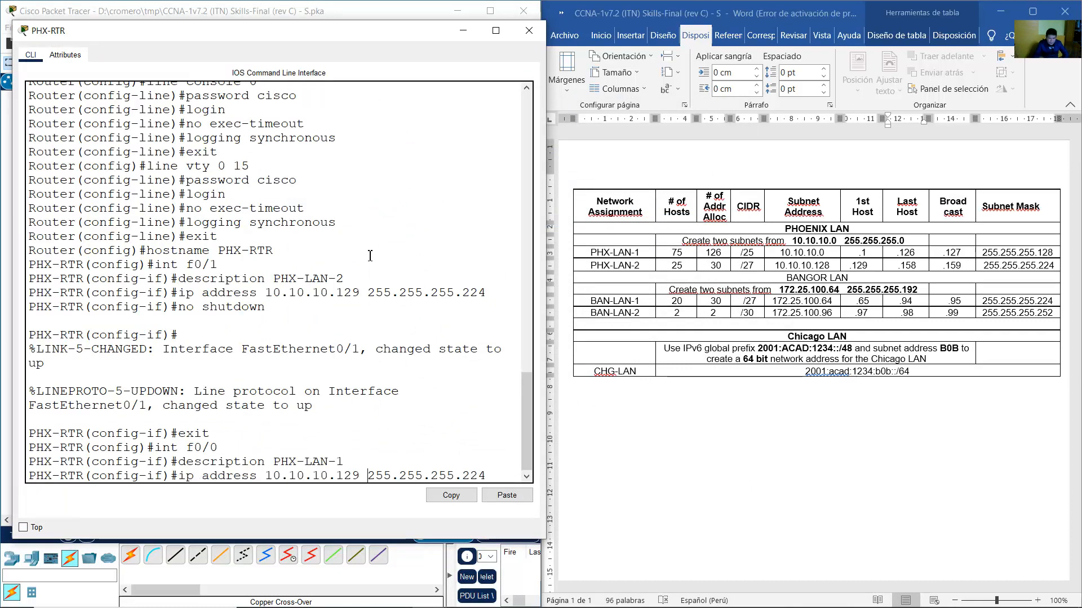
pyautogui.press('Left')
pyautogui.press('Left')
pyautogui.press('Left')
pyautogui.press('Left')
pyautogui.press('Left')
pyautogui.press('Left')
pyautogui.press('Left')
pyautogui.press('Left')
pyautogui.press('Left')
pyautogui.press('Left')
pyautogui.press('Left')
pyautogui.press('Left')
pyautogui.press('Left')
pyautogui.press('Left')
pyautogui.press('Left')
pyautogui.press('Left')
pyautogui.press('BackSpace')
pyautogui.press('BackSpace')
pyautogui.write('00')
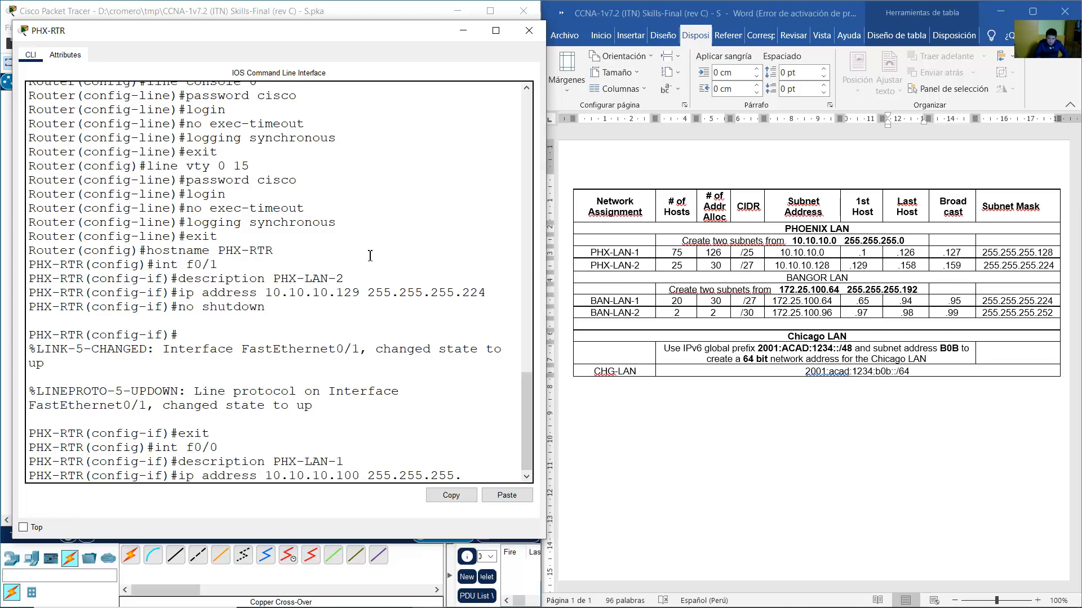
pyautogui.click(865, 253)
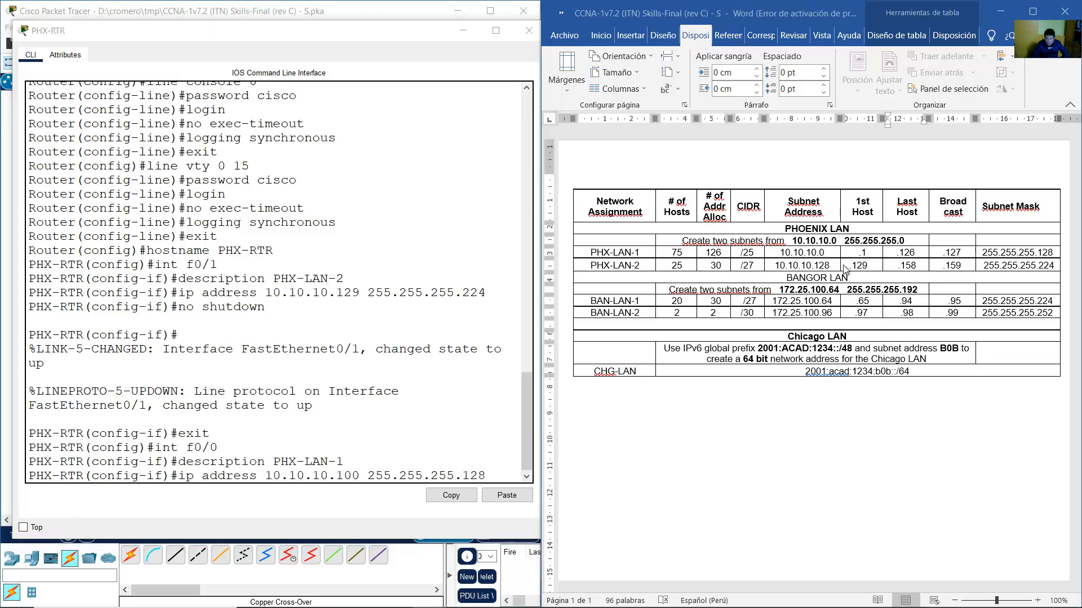
pyautogui.moveTo(865, 253); pyautogui.dragTo(910, 253)
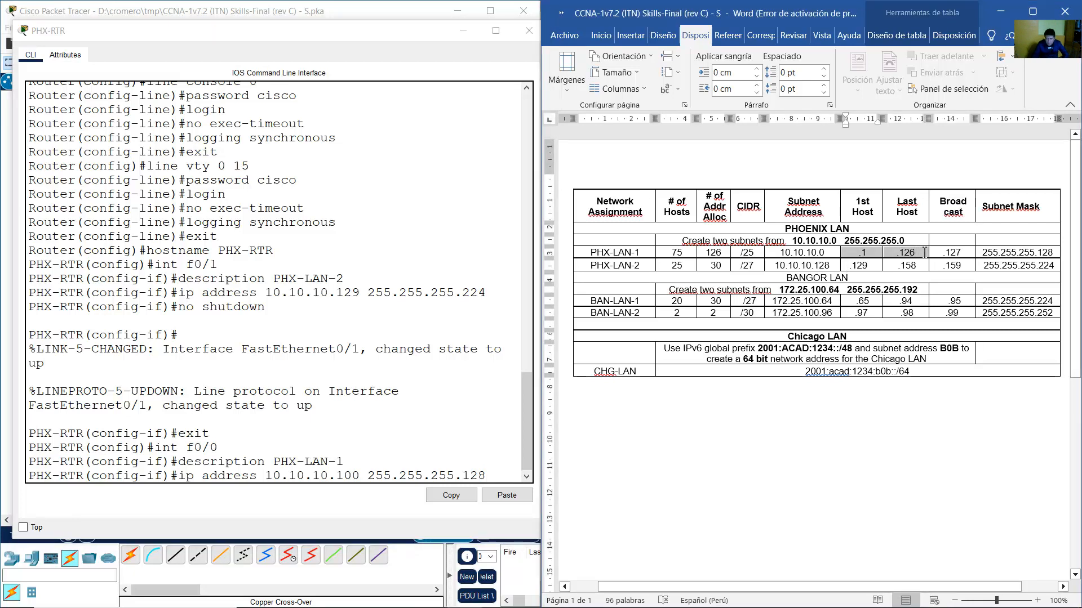
pyautogui.click(997, 253)
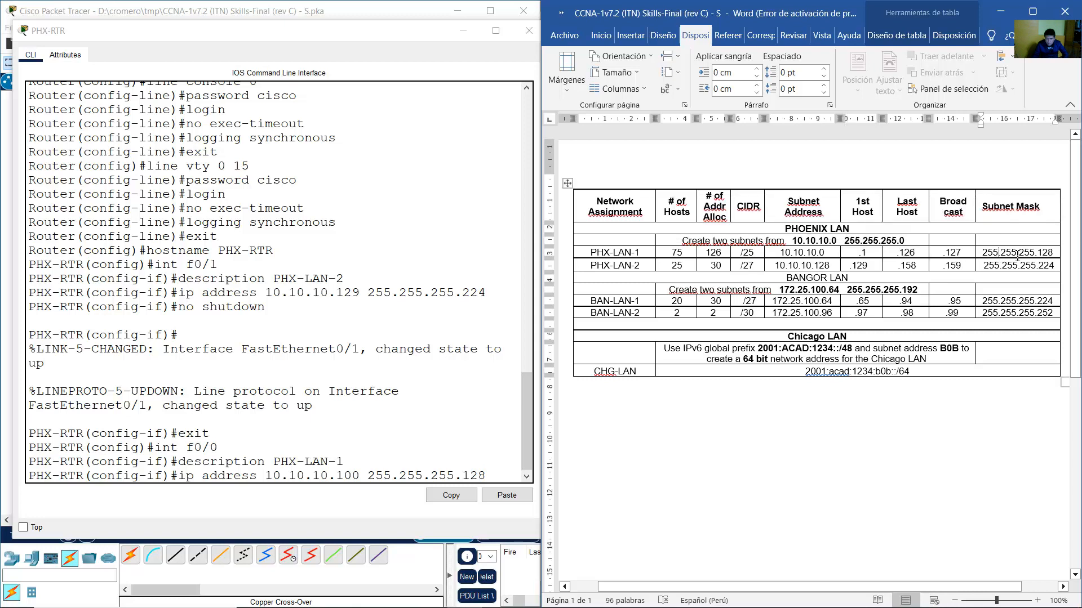
pyautogui.moveTo(1017, 253); pyautogui.dragTo(1053, 253)
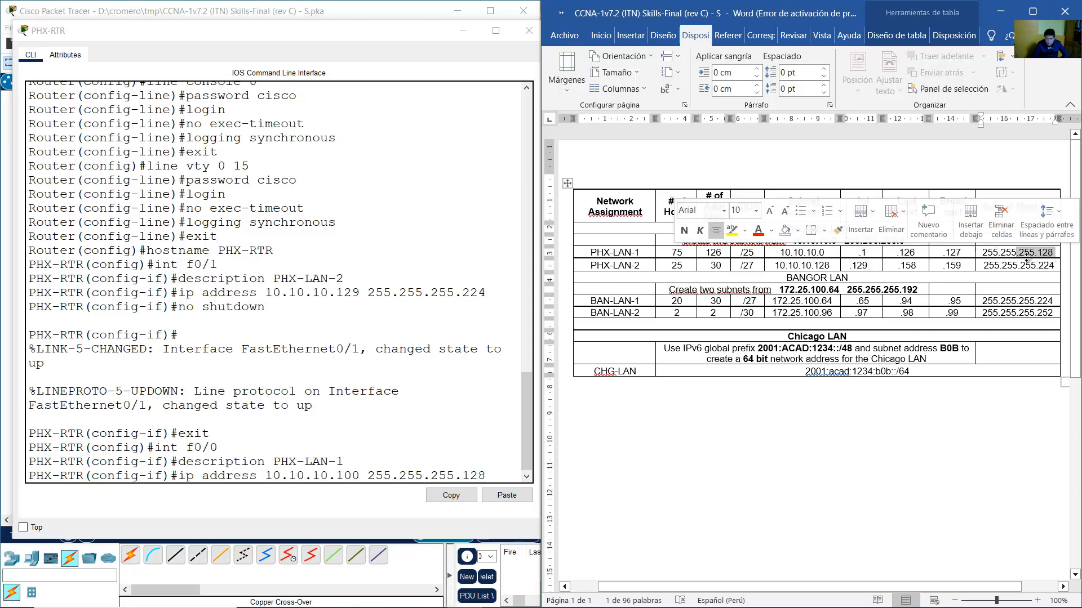
pyautogui.click(499, 480)
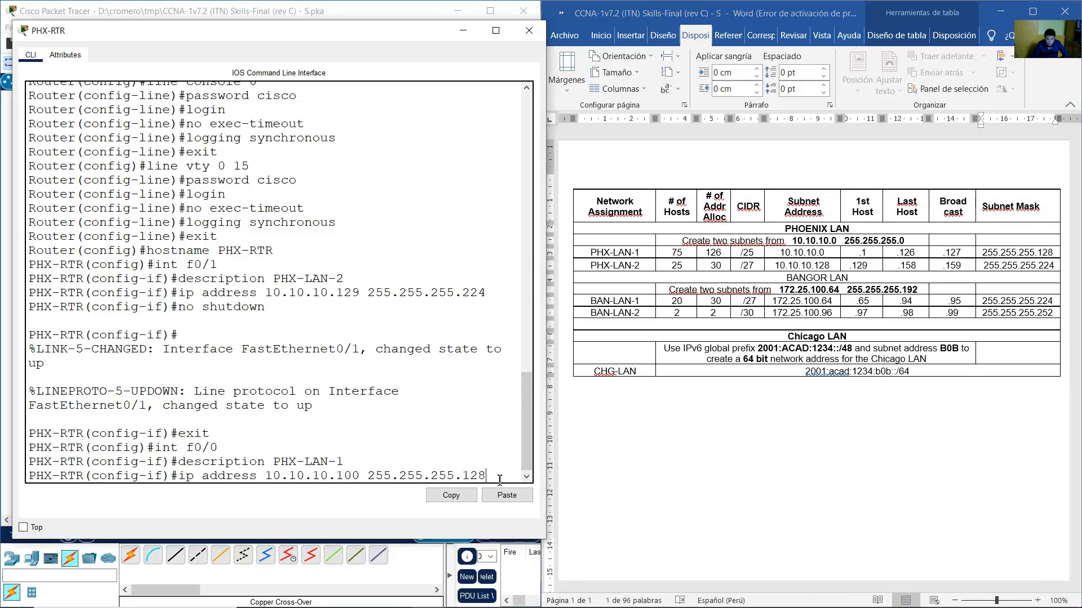
pyautogui.press('Return')
# Enable FastEthernet0/0 with no shutdown and exit interface configuration.
pyautogui.press('Up')
pyautogui.press('Up')
pyautogui.press('Up')
pyautogui.press('Up')
pyautogui.press('Up')
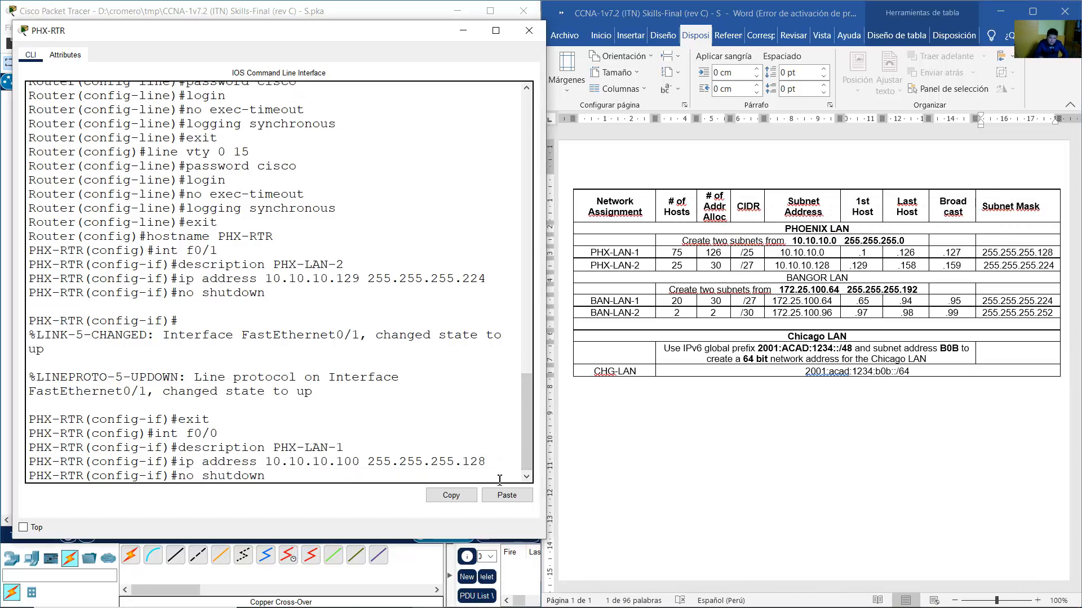
pyautogui.press('Return')
pyautogui.press('Up')
pyautogui.press('Up')
pyautogui.press('Up')
pyautogui.press('Up')
pyautogui.press('Up')
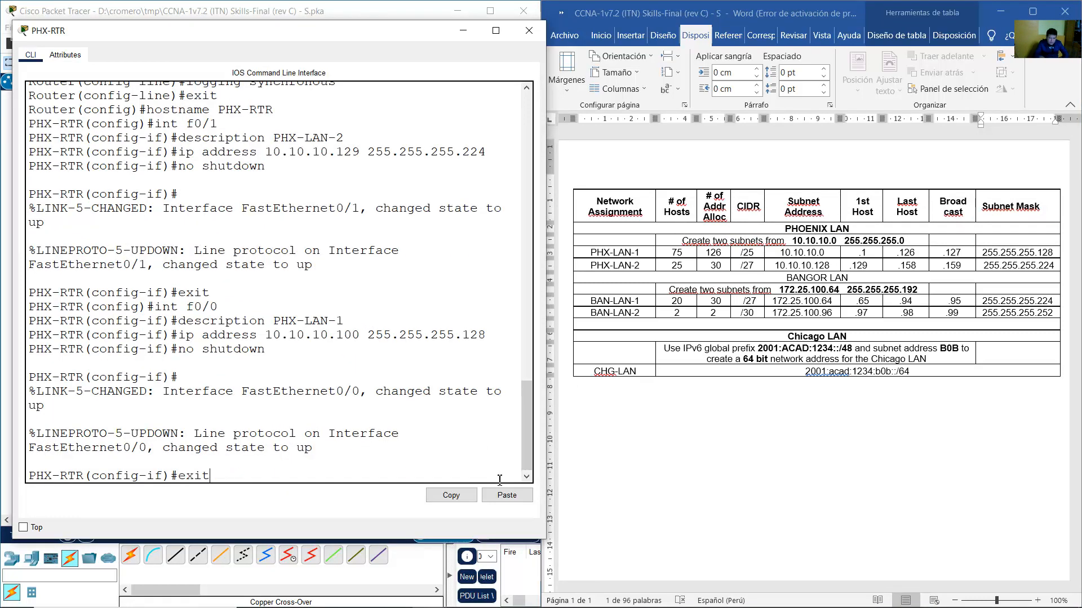
pyautogui.press('Return')
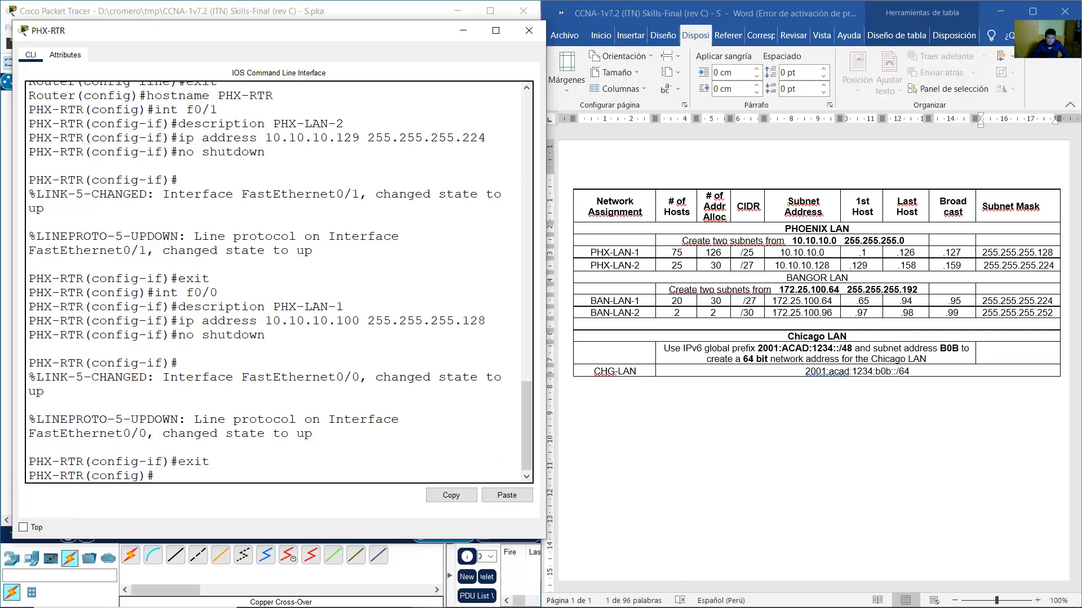
pyautogui.click(432, 601)
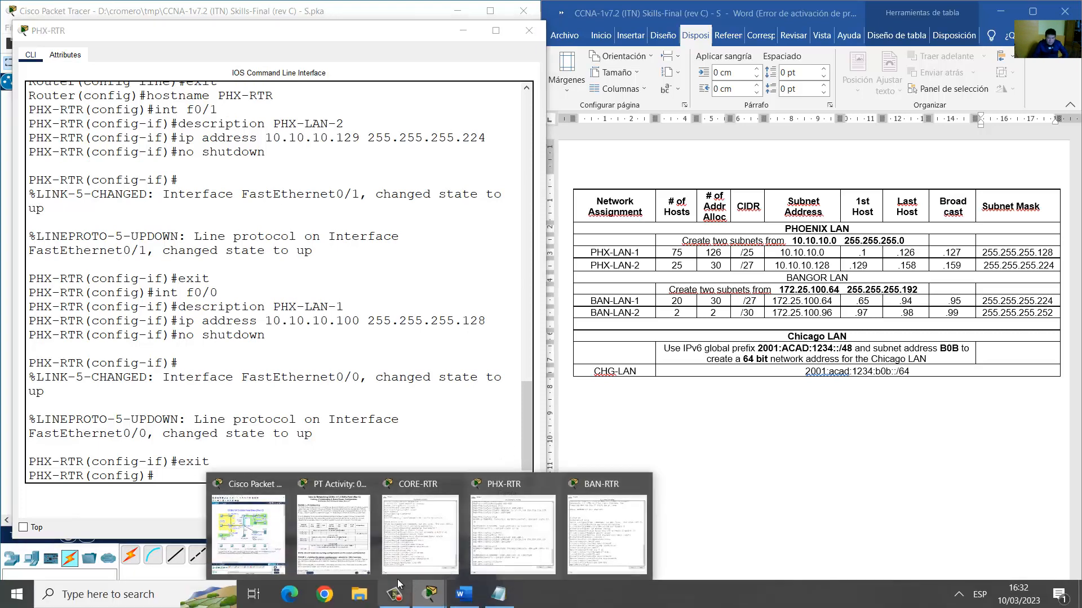
# Scroll the activity instructions to Phase V, then open CORE-RTR's CLI beside the topology.
pyautogui.click(333, 535)
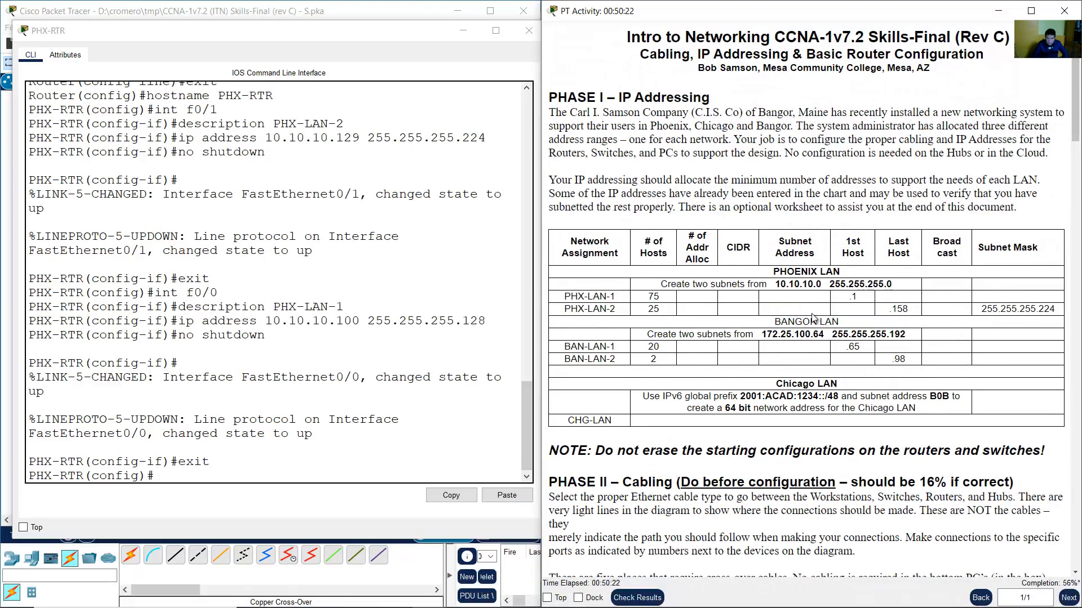
pyautogui.scroll(-9, 822, 318)
pyautogui.scroll(-4, 822, 318)
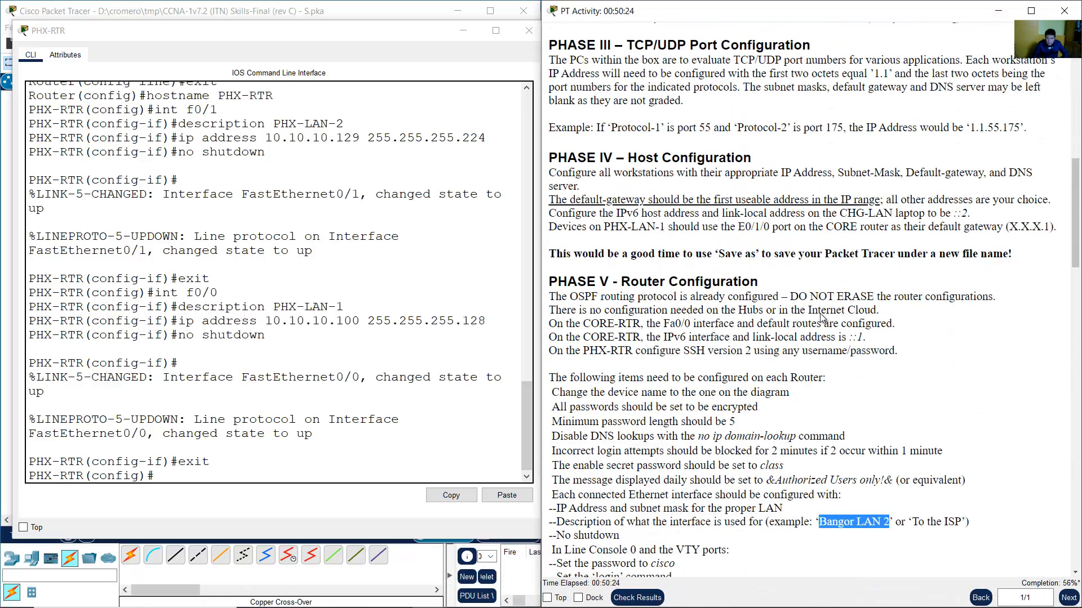
pyautogui.click(335, 3)
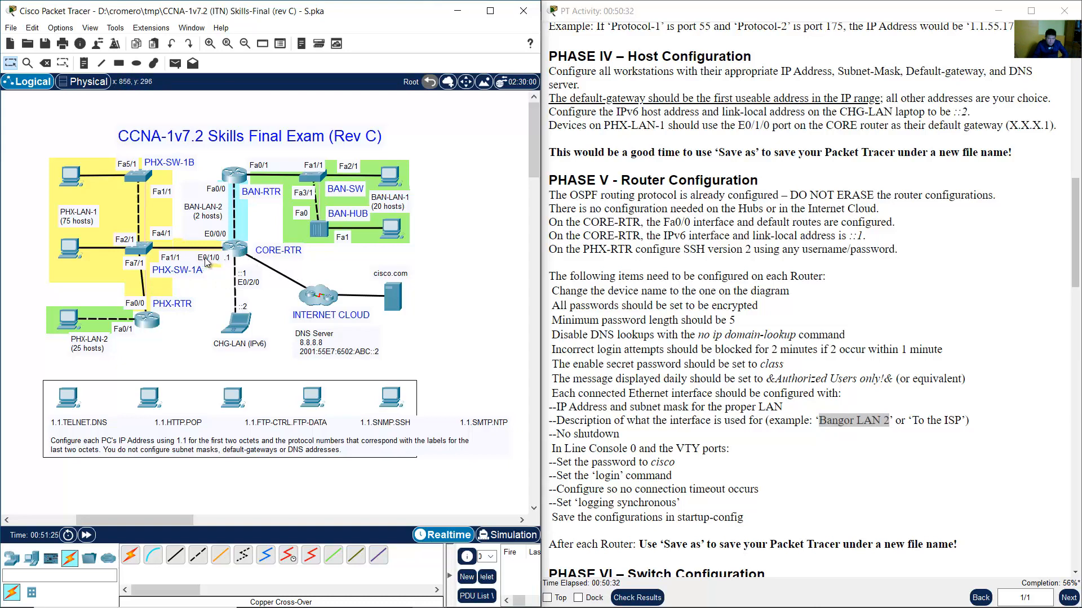
pyautogui.click(239, 252)
pyautogui.moveTo(299, 27); pyautogui.dragTo(770, 30)
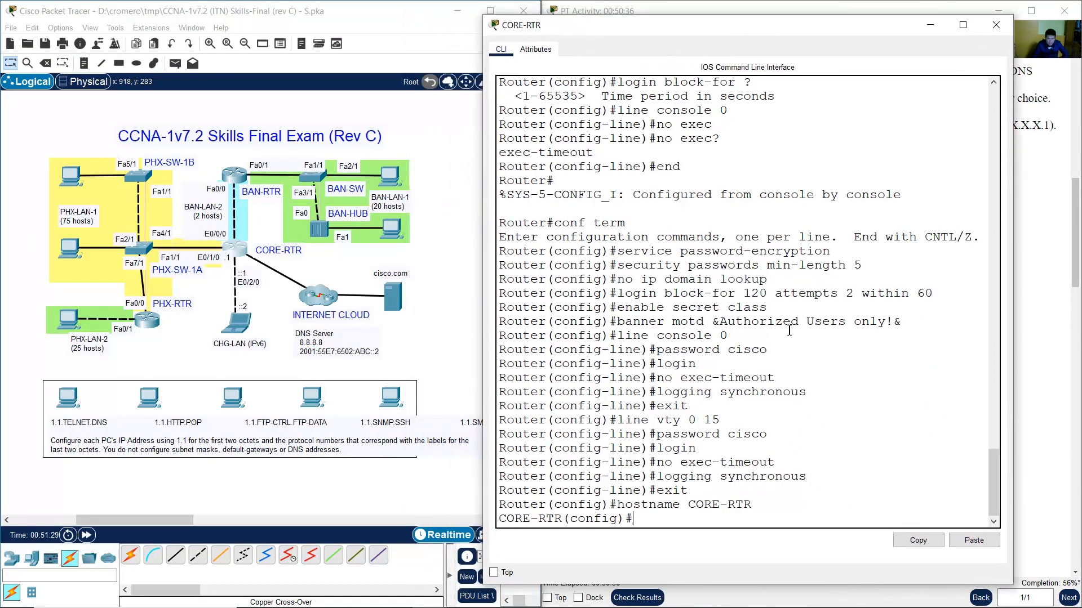
# Return CORE-RTR to privileged mode and list its running configuration with show run.
pyautogui.click(792, 361)
pyautogui.write('end')
pyautogui.press('Return')
pyautogui.press('Return')
pyautogui.write('show run')
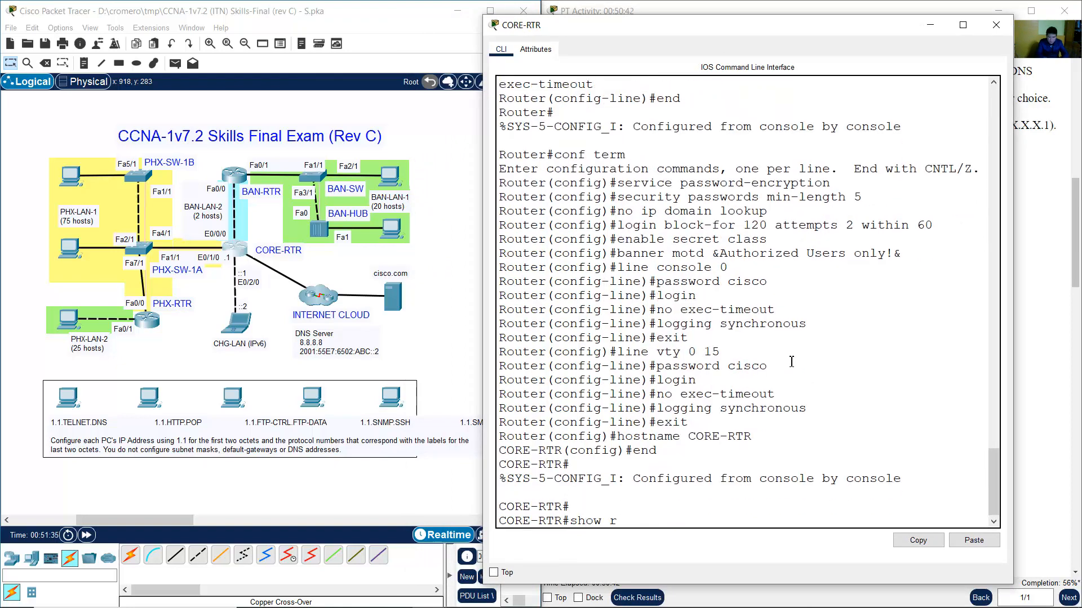
pyautogui.press('Return')
pyautogui.press('space')
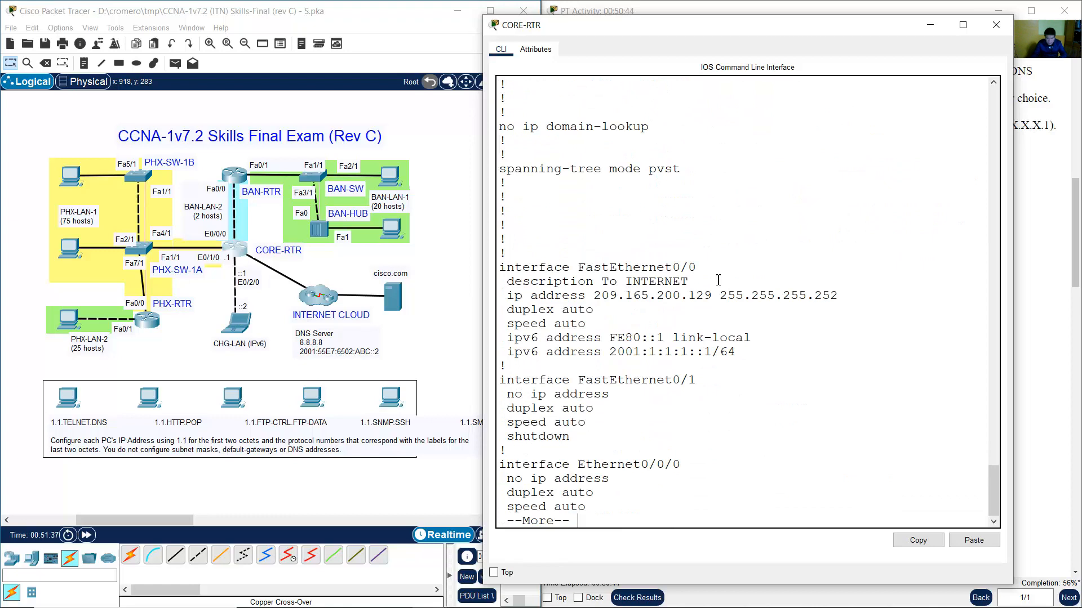
pyautogui.press('space')
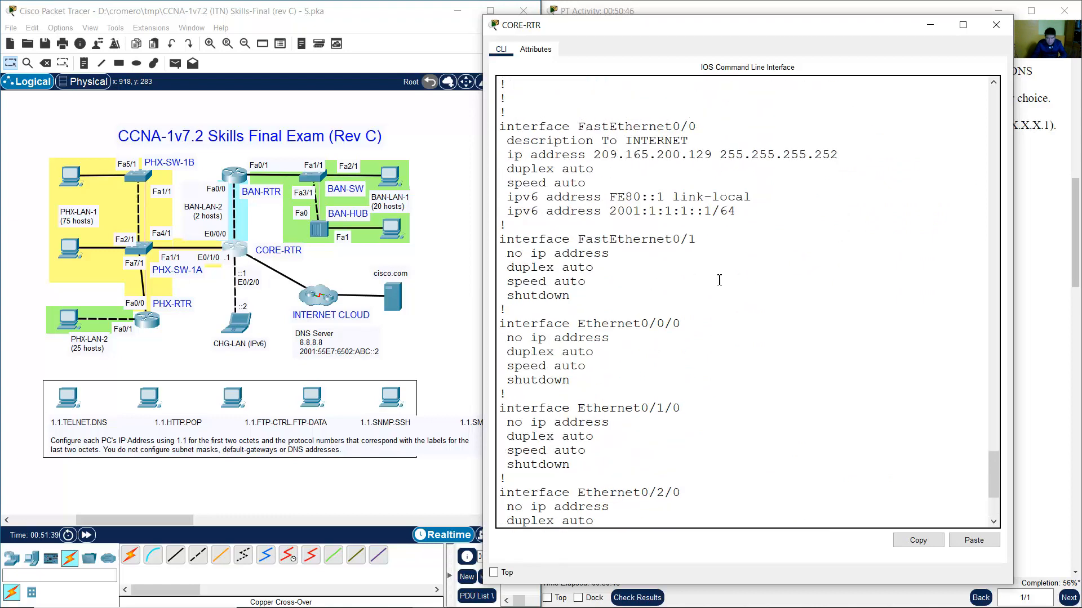
# Page through the rest, noting unconfigured Ethernet0/1/0, then enter conf term.
pyautogui.scroll(-2, 651, 327)
pyautogui.moveTo(538, 341); pyautogui.dragTo(685, 382)
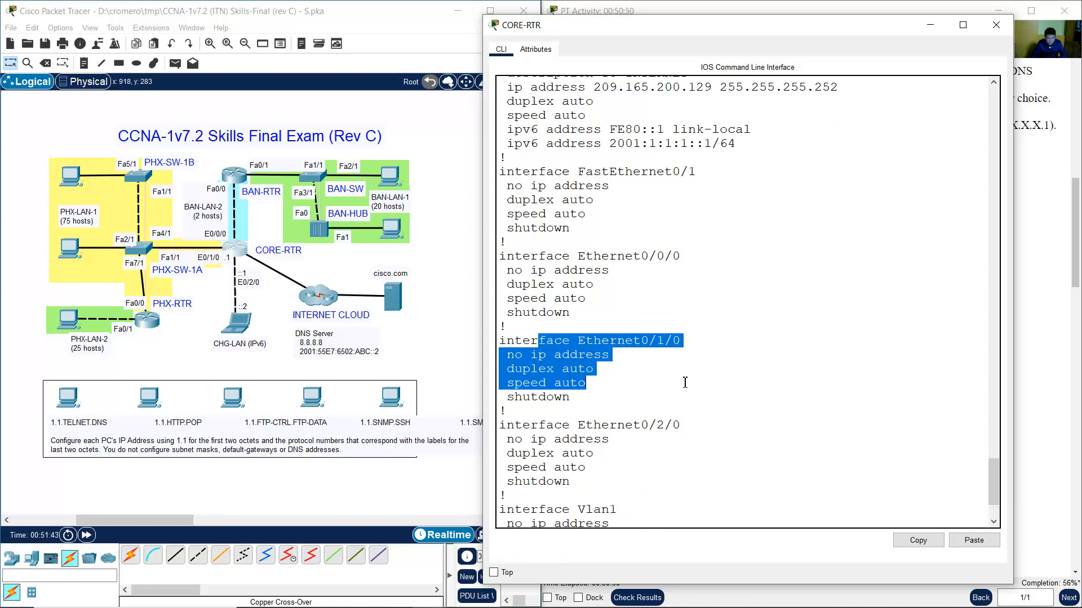
pyautogui.scroll(-3, 685, 383)
pyautogui.press('space')
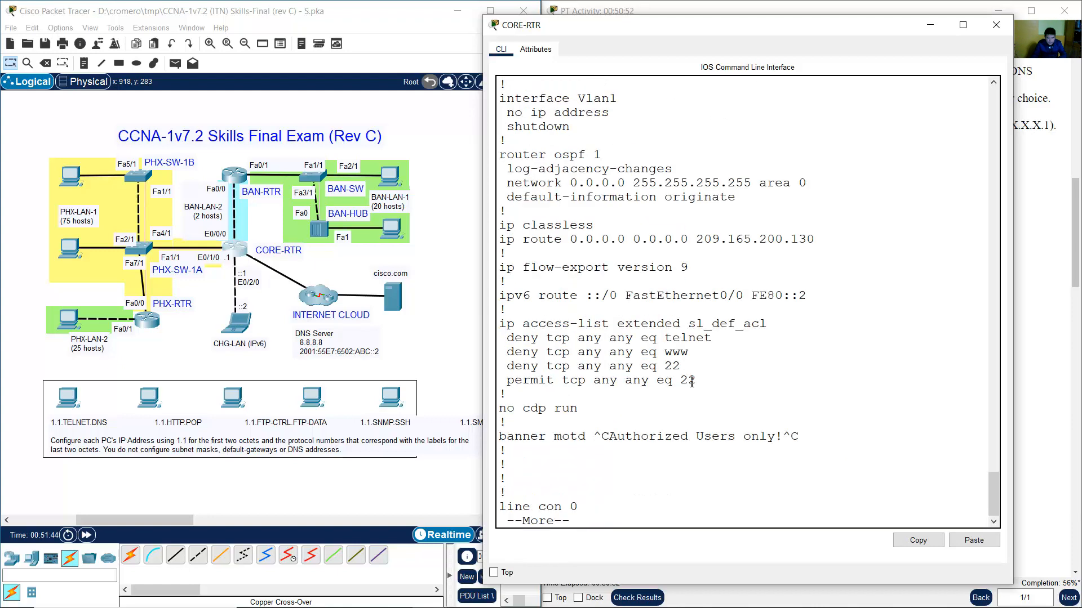
pyautogui.press('space')
pyautogui.write('conf term')
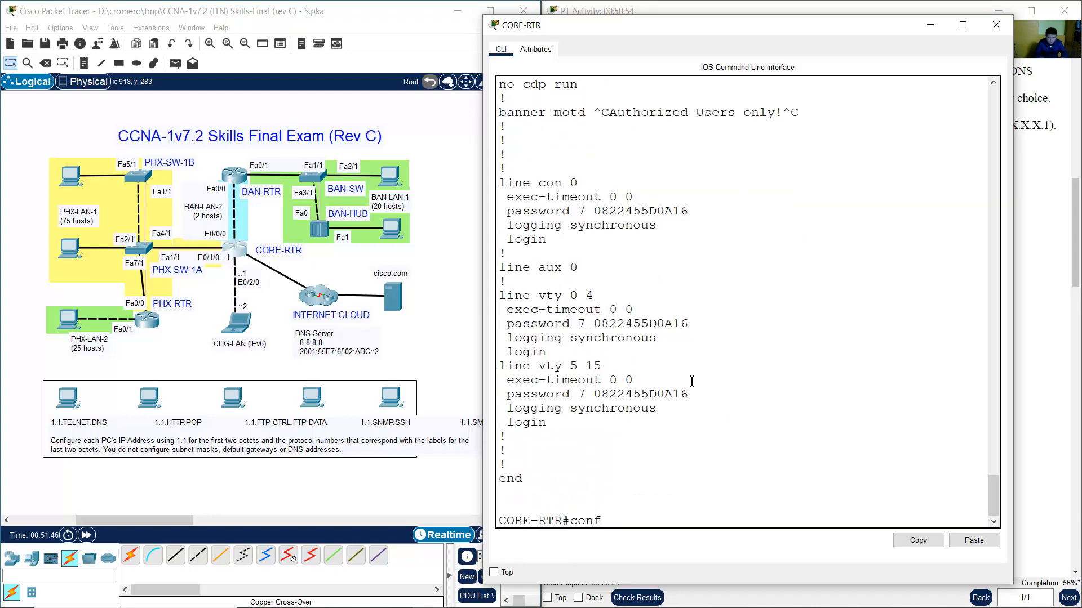
pyautogui.press('Return')
# Select interface Ethernet0/1/0 and give it the description PHX-LAN-1.
pyautogui.write('iint')
pyautogui.press('BackSpace')
pyautogui.press('BackSpace')
pyautogui.press('BackSpace')
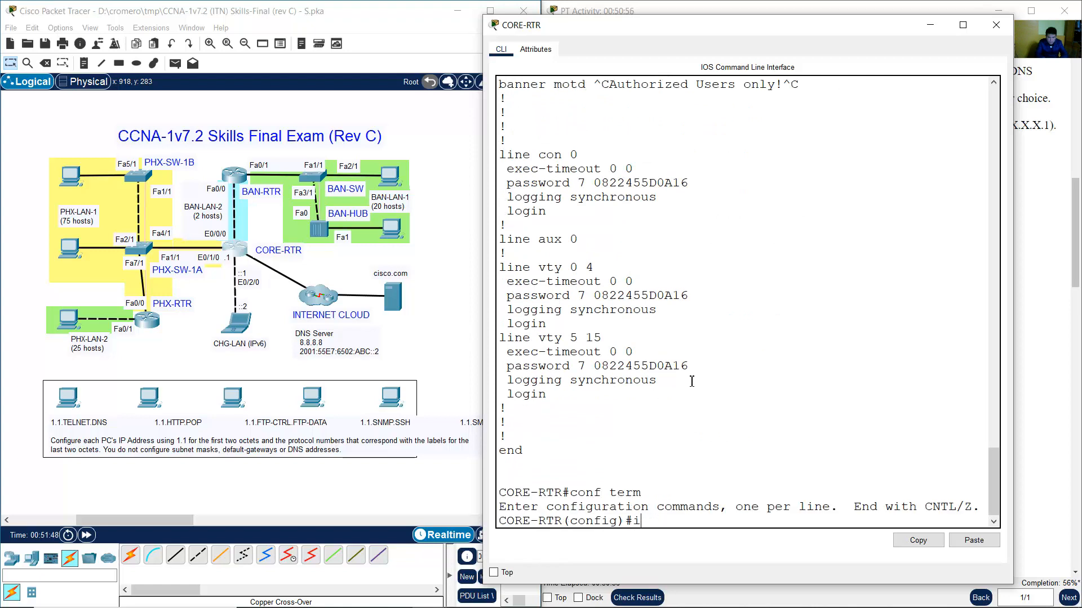
pyautogui.write('nt e0/1/0')
pyautogui.press('Return')
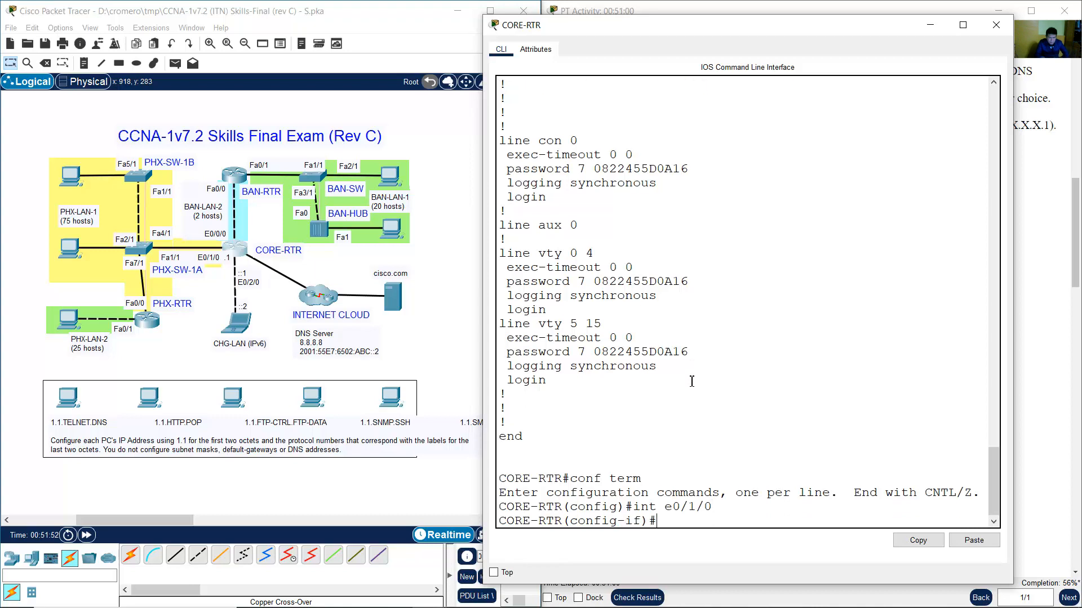
pyautogui.write('description PHX-')
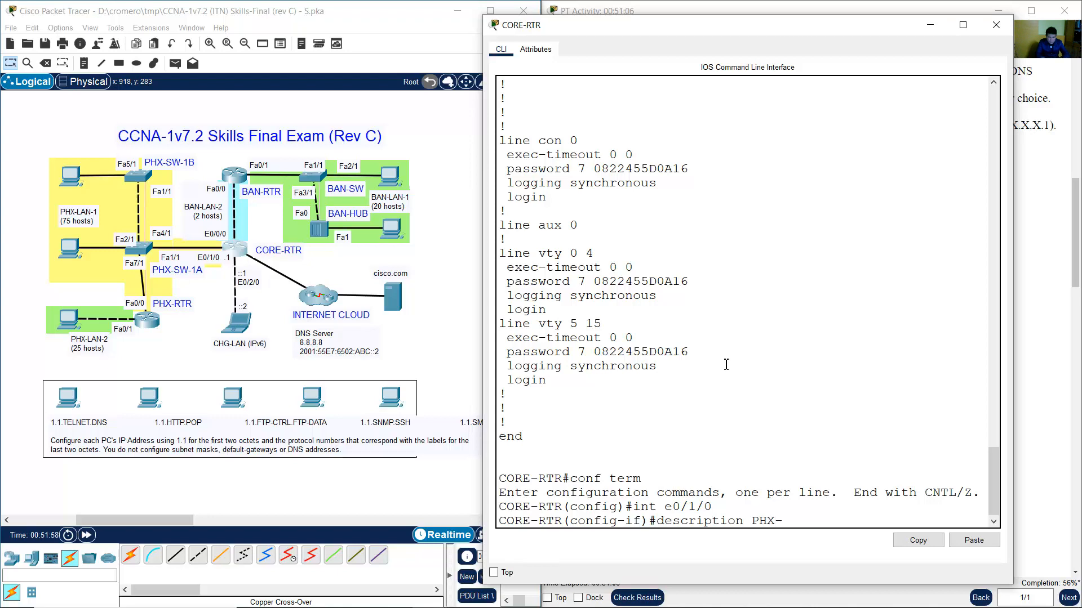
pyautogui.write('LAN-1')
pyautogui.press('Return')
pyautogui.write('ip address')
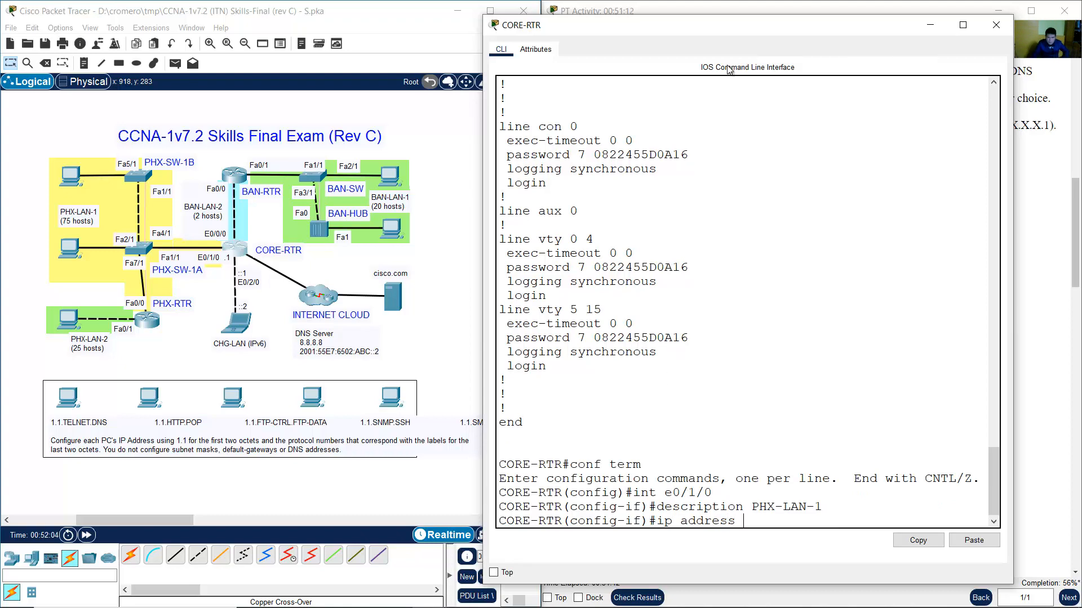
pyautogui.moveTo(760, 27); pyautogui.dragTo(292, 28)
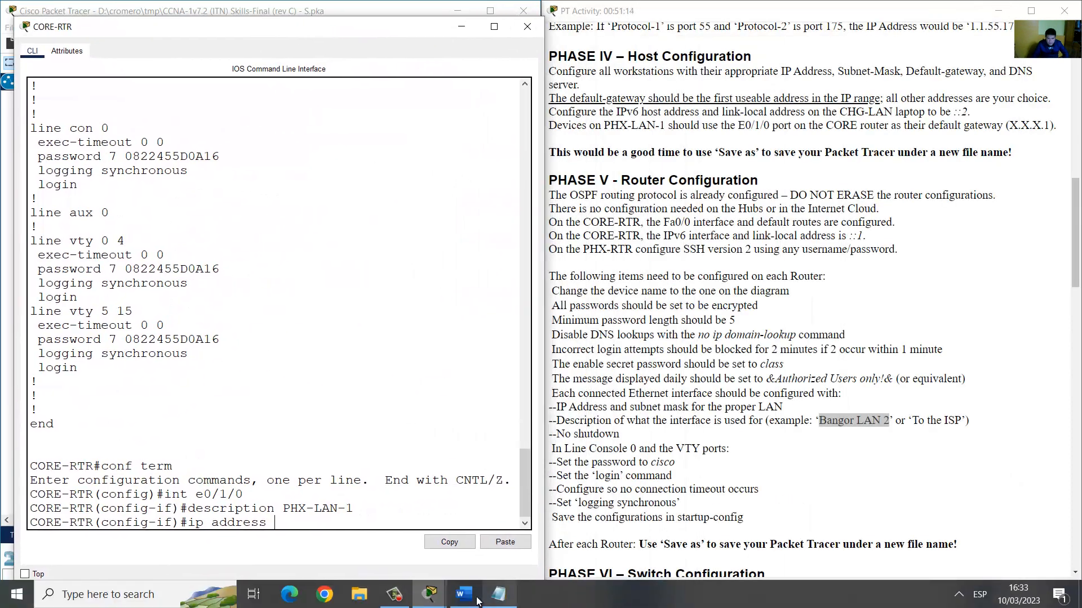
# Check PHX-LAN-1's first host, then set ip address 10.10.10.1 255.255.255.128 on Ethernet0/1/0.
pyautogui.click(464, 604)
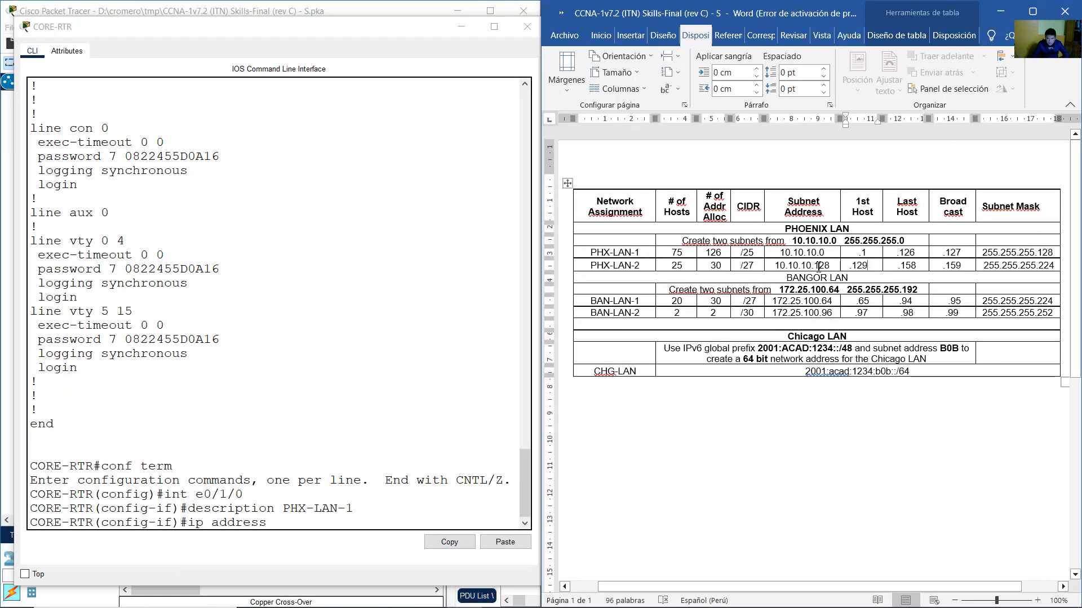
pyautogui.moveTo(783, 253); pyautogui.dragTo(1025, 251)
pyautogui.doubleClick(862, 252)
pyautogui.click(211, 454)
pyautogui.write('10.10')
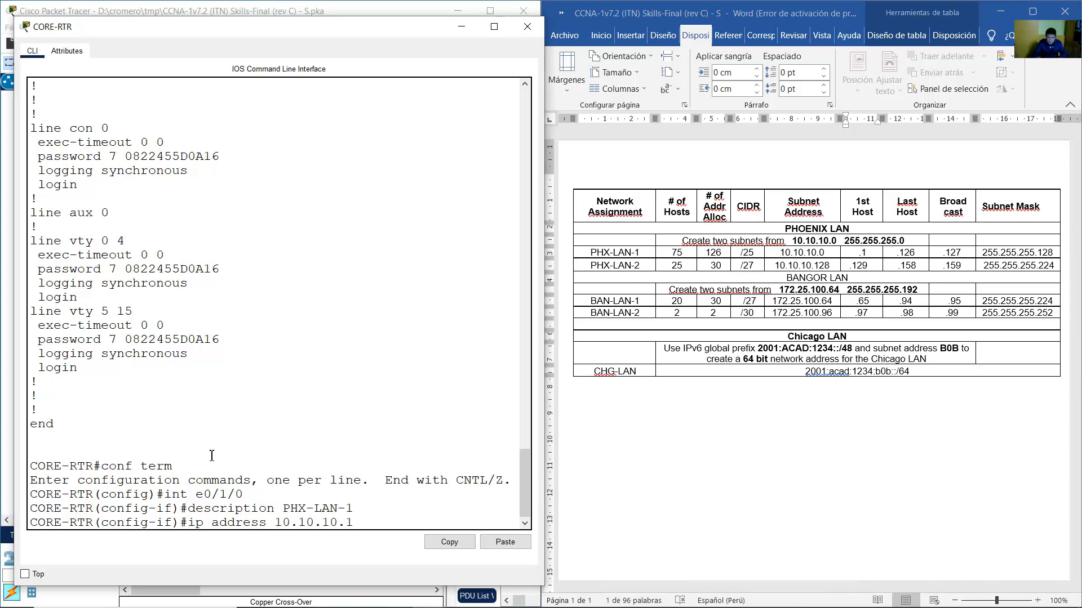
pyautogui.write('.10.1 255.255.255.128')
pyautogui.press('Return')
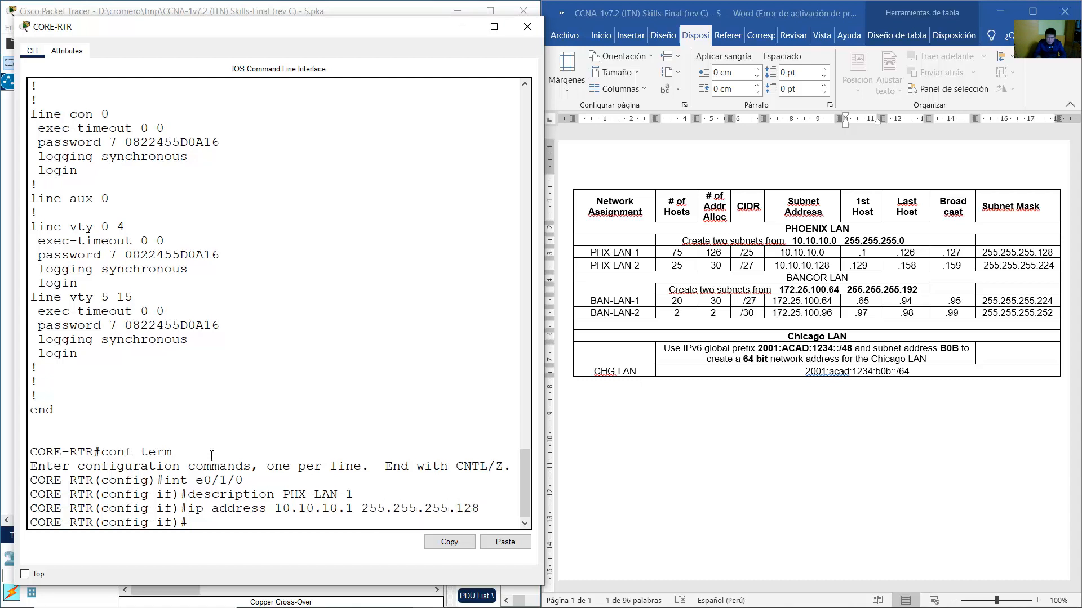
# Enable Ethernet0/1/0 with no shutdown, exit, and close the CORE-RTR console.
pyautogui.write('no shutdown')
pyautogui.press('Return')
pyautogui.write('exit')
pyautogui.press('Return')
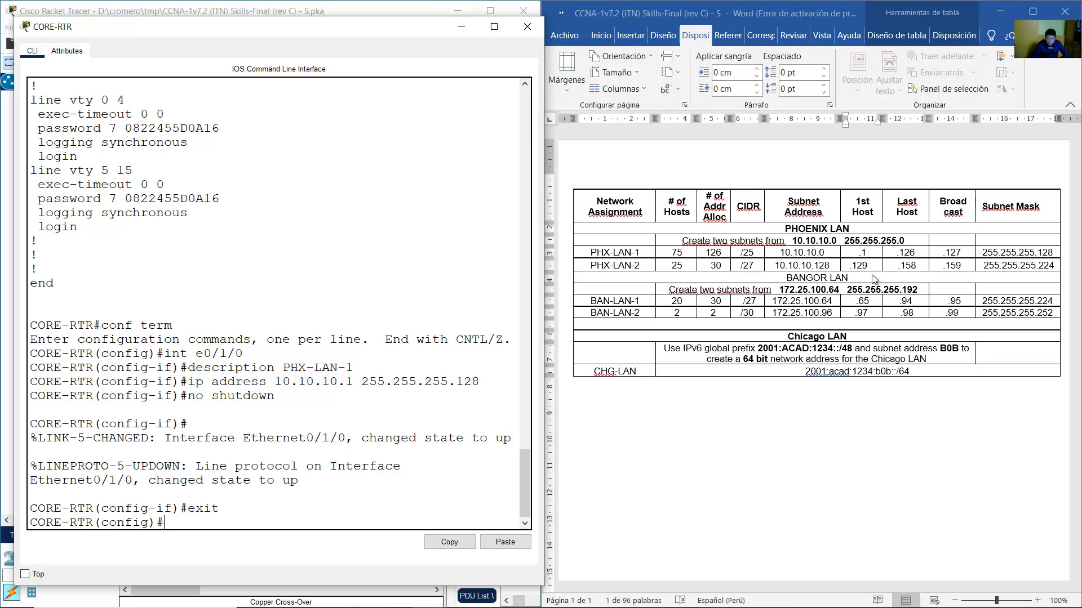
pyautogui.click(826, 259)
pyautogui.moveTo(833, 252); pyautogui.dragTo(862, 253)
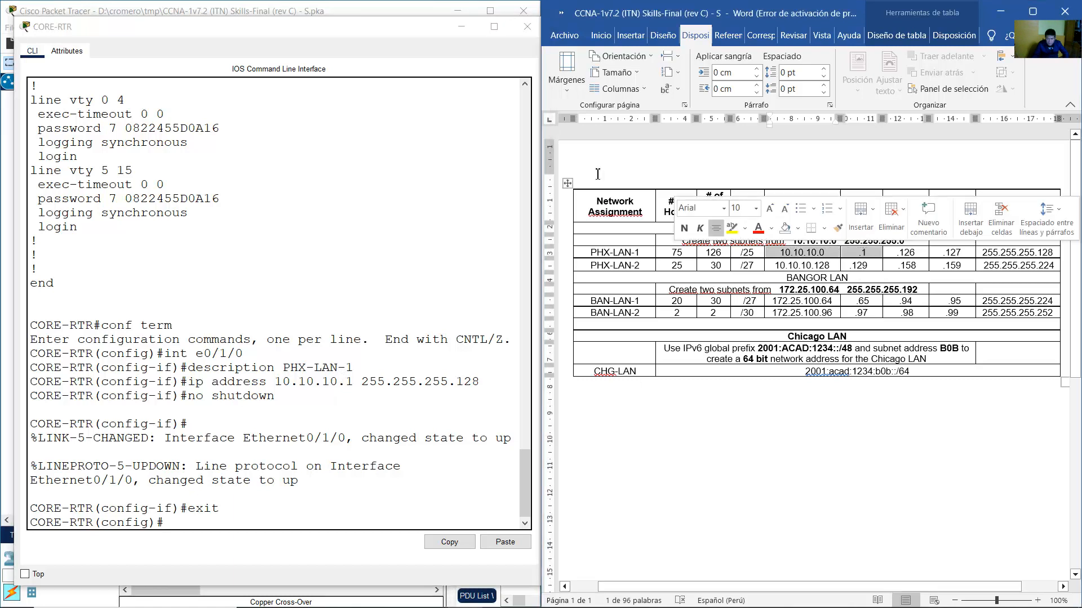
pyautogui.click(527, 26)
# Reopen CORE-RTR's console and edit the recalled interface command to select Ethernet0/0/0.
pyautogui.click(161, 319)
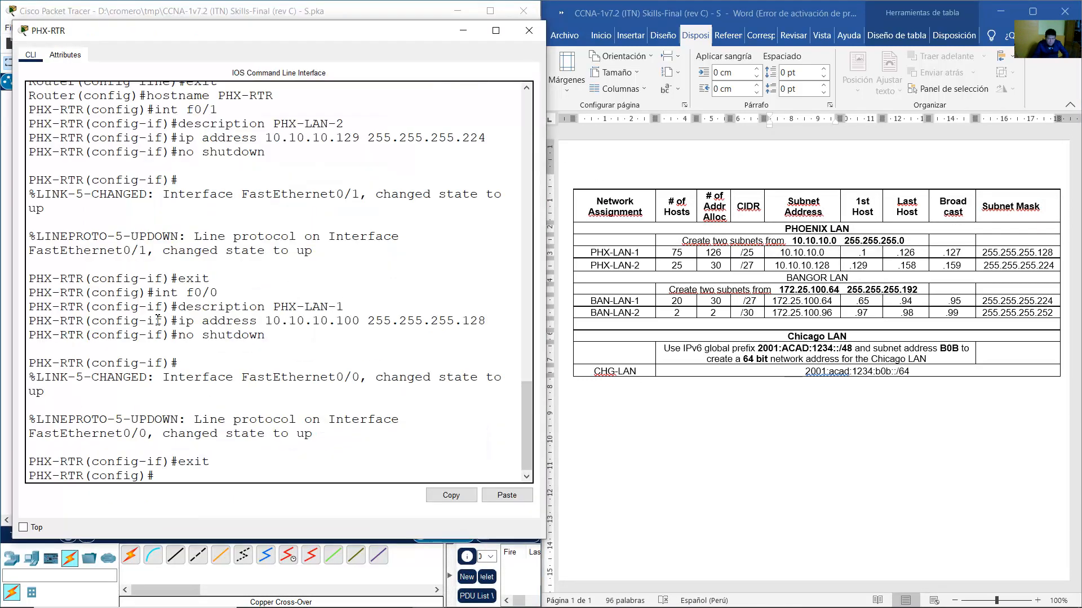
pyautogui.click(462, 31)
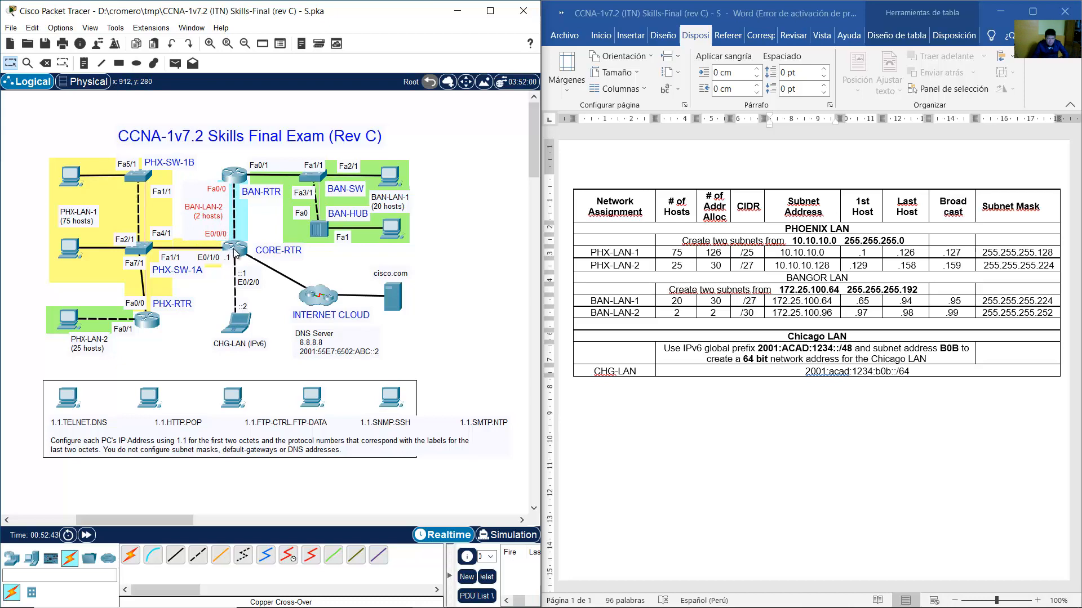
pyautogui.click(233, 251)
pyautogui.press('Up')
pyautogui.press('Up')
pyautogui.press('Up')
pyautogui.press('Up')
pyautogui.press('Up')
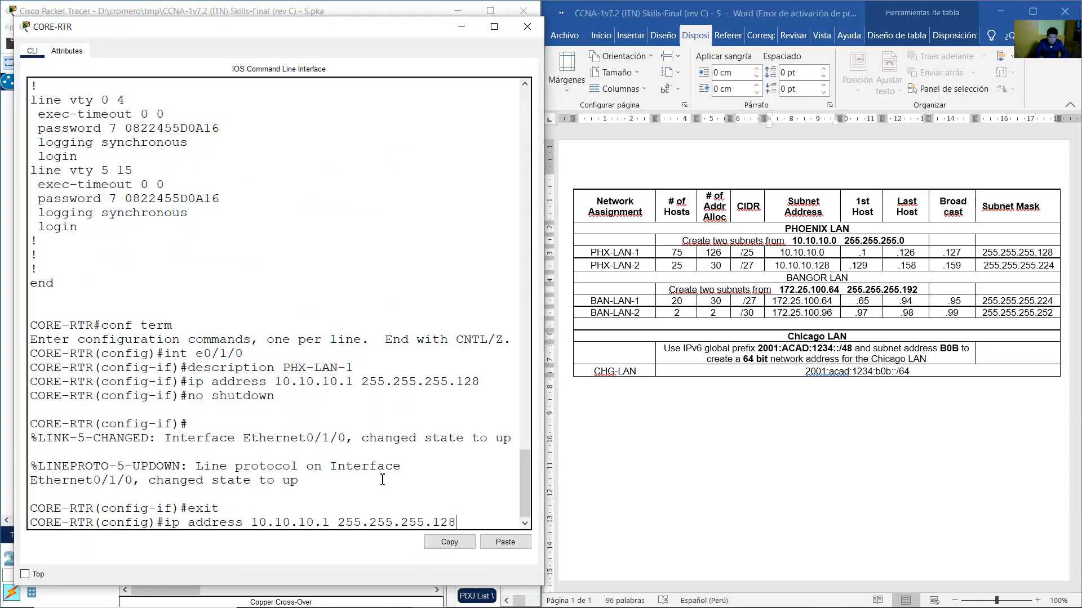
pyautogui.press('Left')
pyautogui.press('Left')
pyautogui.press('BackSpace')
pyautogui.write('0')
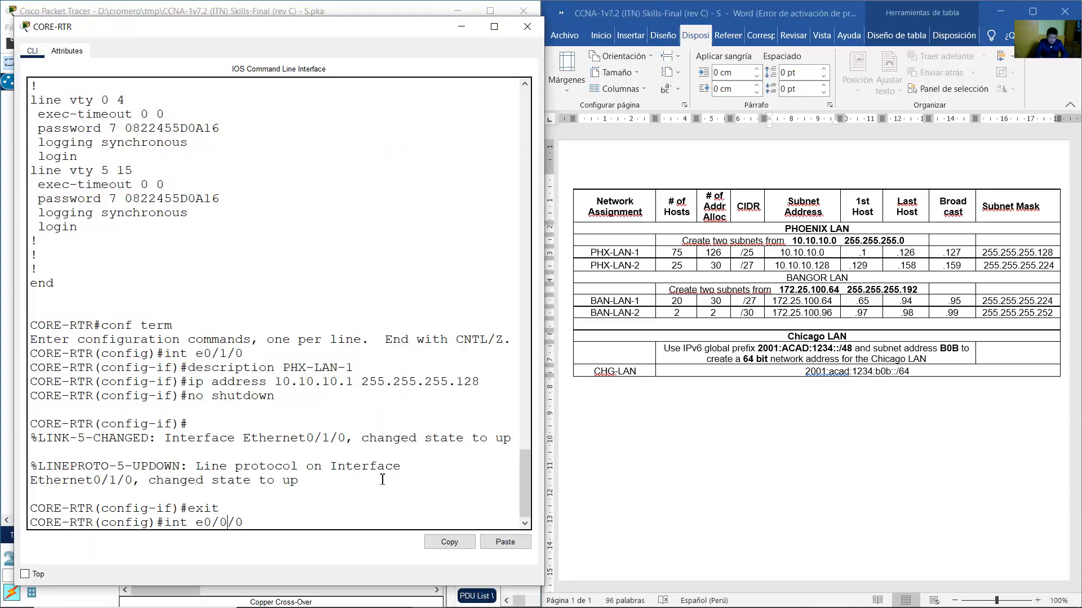
pyautogui.press('Return')
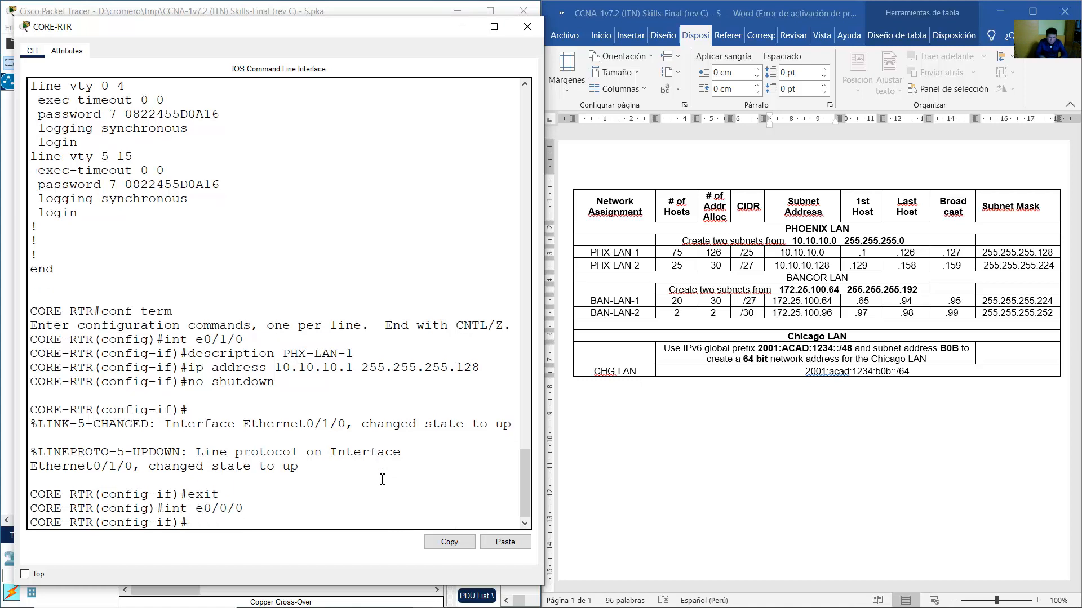
# Change the recalled description into BAN-LAN-2 after checking the diagram's LAN labels.
pyautogui.press('Up')
pyautogui.press('Up')
pyautogui.press('Up')
pyautogui.press('Up')
pyautogui.press('Up')
pyautogui.press('Left')
pyautogui.press('Left')
pyautogui.press('Left')
pyautogui.press('Left')
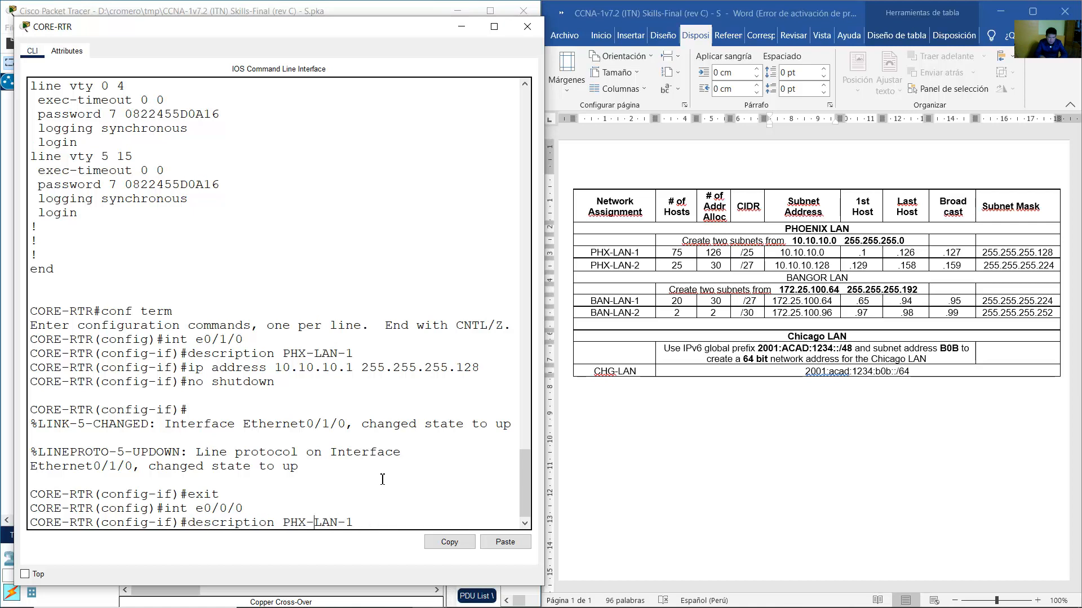
pyautogui.press('BackSpace')
pyautogui.press('BackSpace')
pyautogui.press('BackSpace')
pyautogui.write('BAN')
pyautogui.press('End')
pyautogui.press('BackSpace')
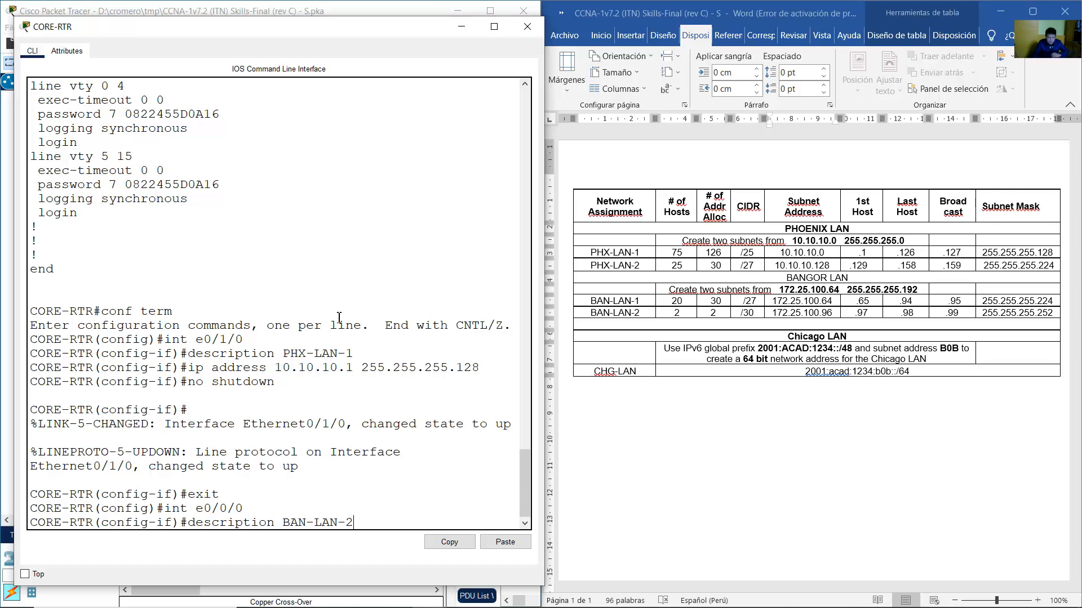
pyautogui.click(338, 5)
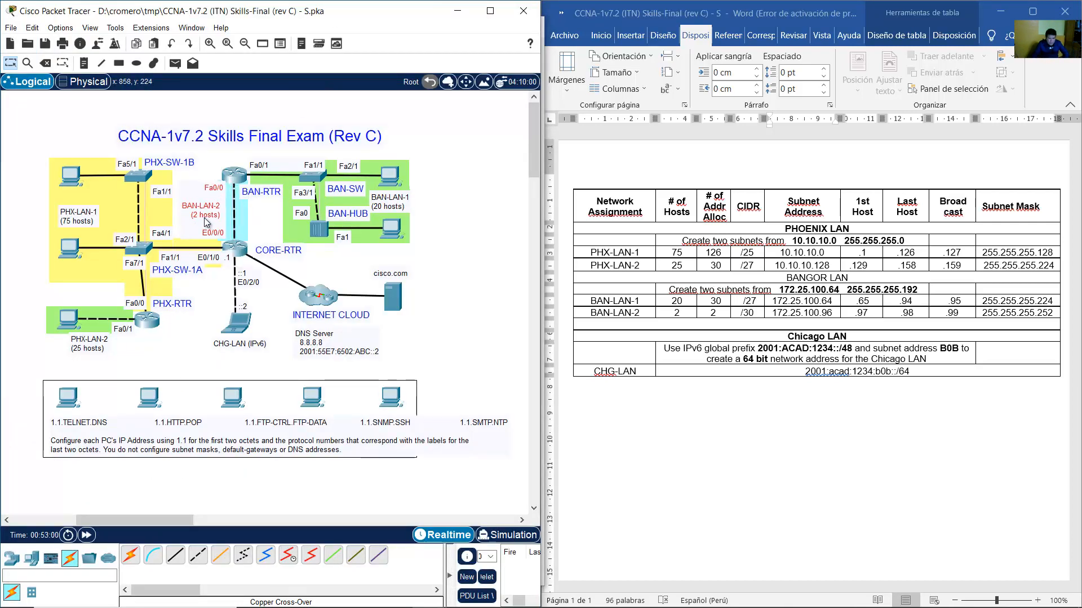
pyautogui.click(236, 247)
pyautogui.write('2')
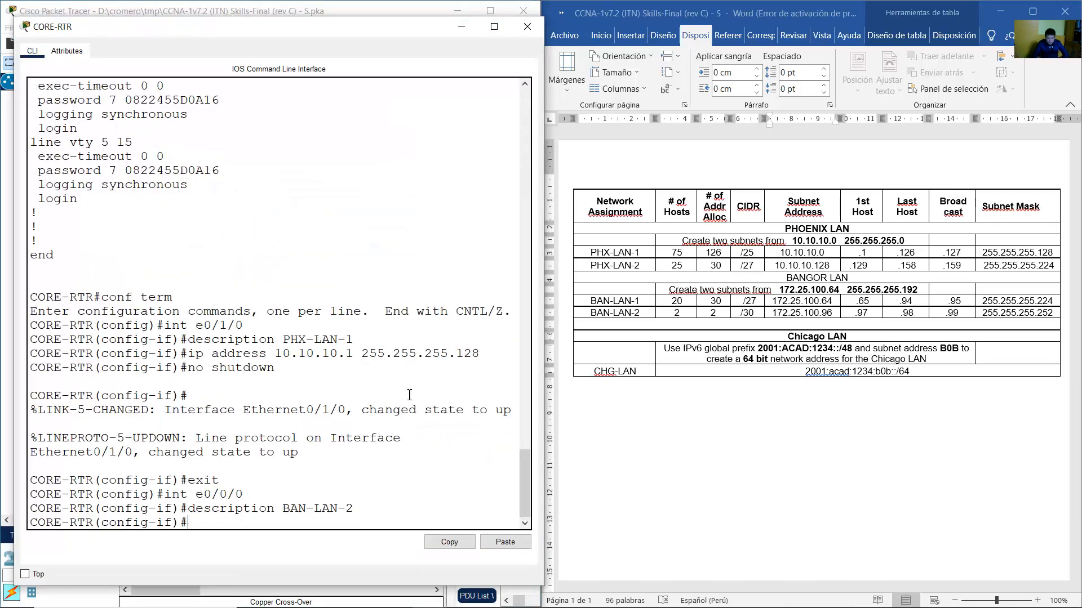
# Look up BAN-LAN-2's first host .97 in the addressing table, then return to CORE-RTR.
pyautogui.click(251, 6)
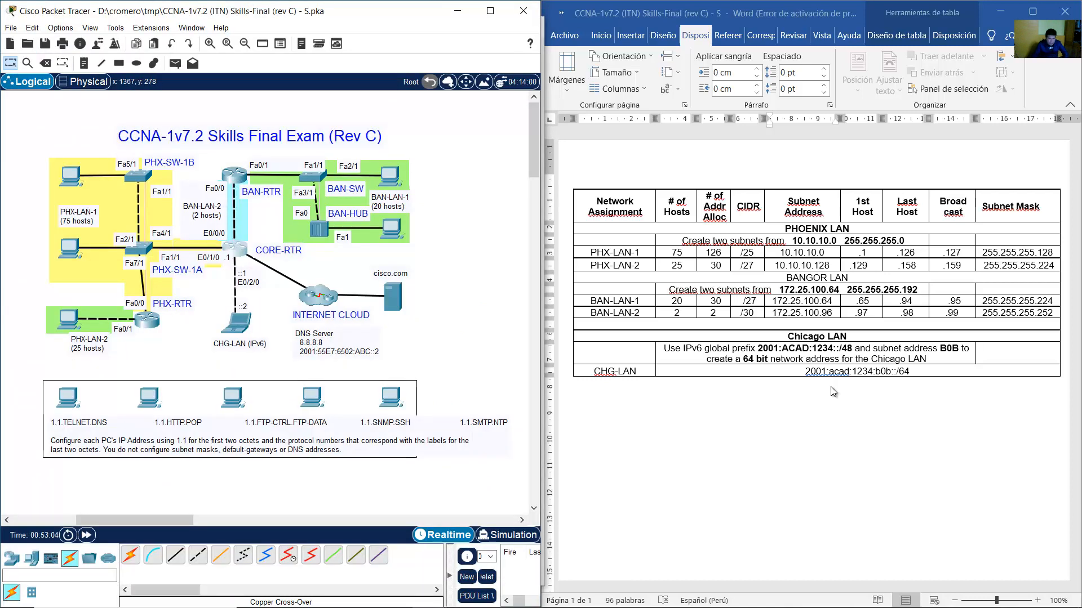
pyautogui.click(817, 373)
pyautogui.moveTo(625, 313); pyautogui.dragTo(902, 314)
pyautogui.click(867, 313)
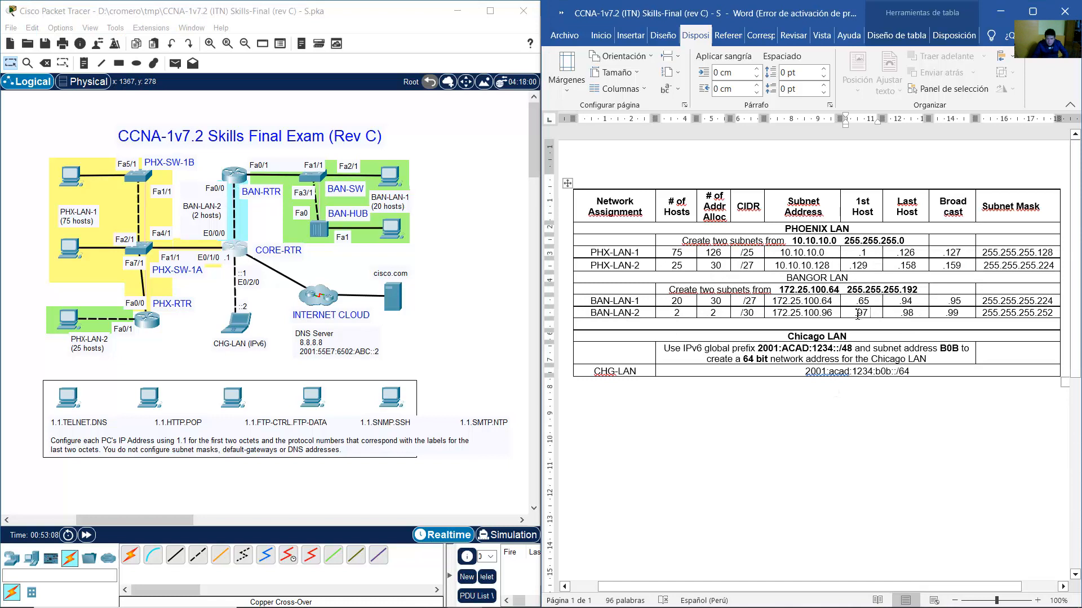
pyautogui.moveTo(860, 314); pyautogui.dragTo(904, 314)
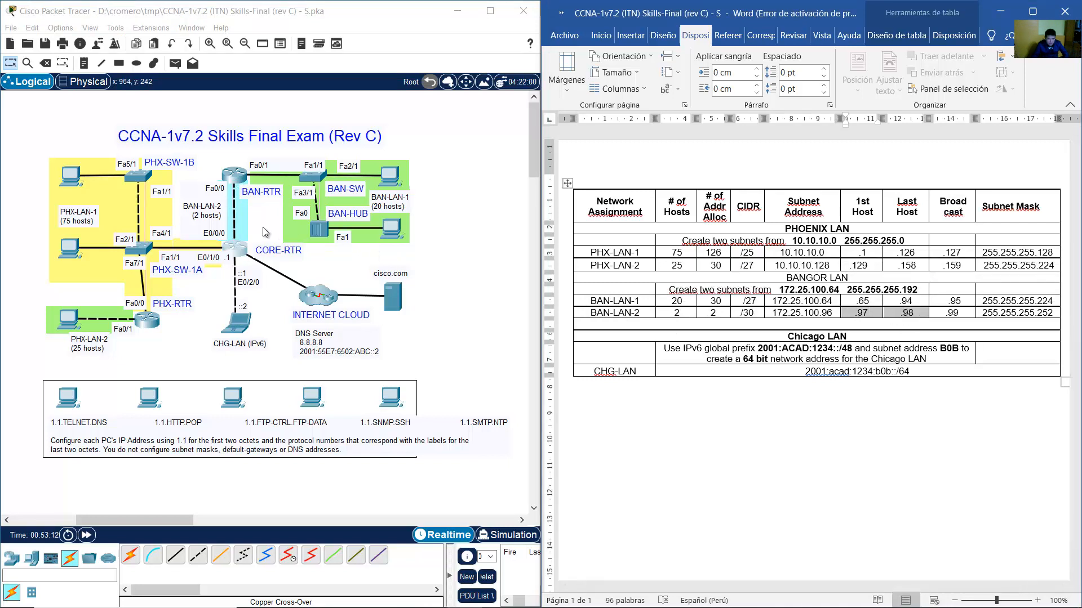
pyautogui.click(863, 313)
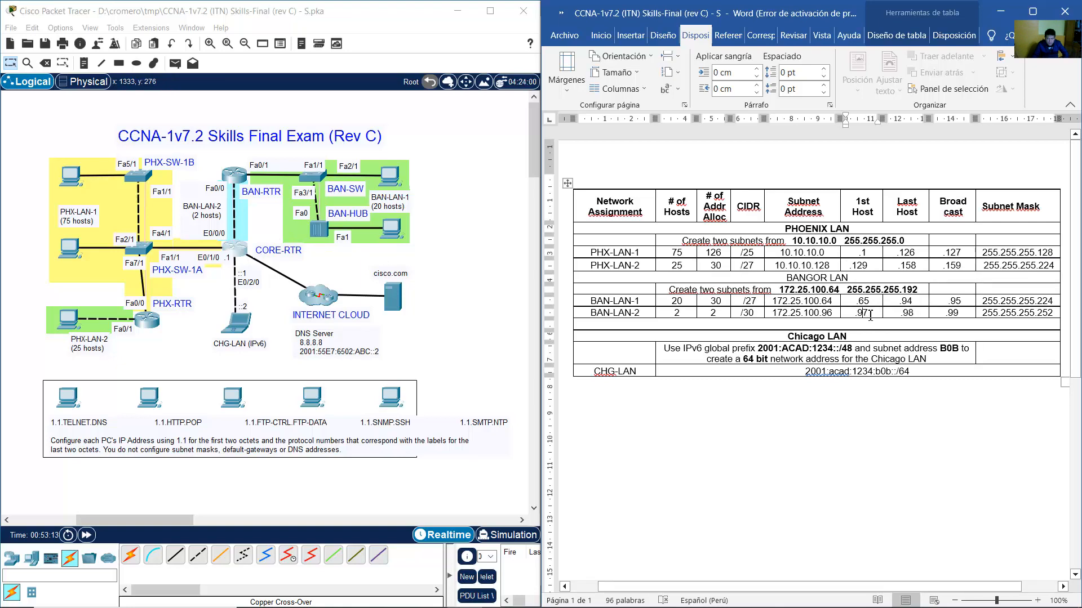
pyautogui.doubleClick(864, 313)
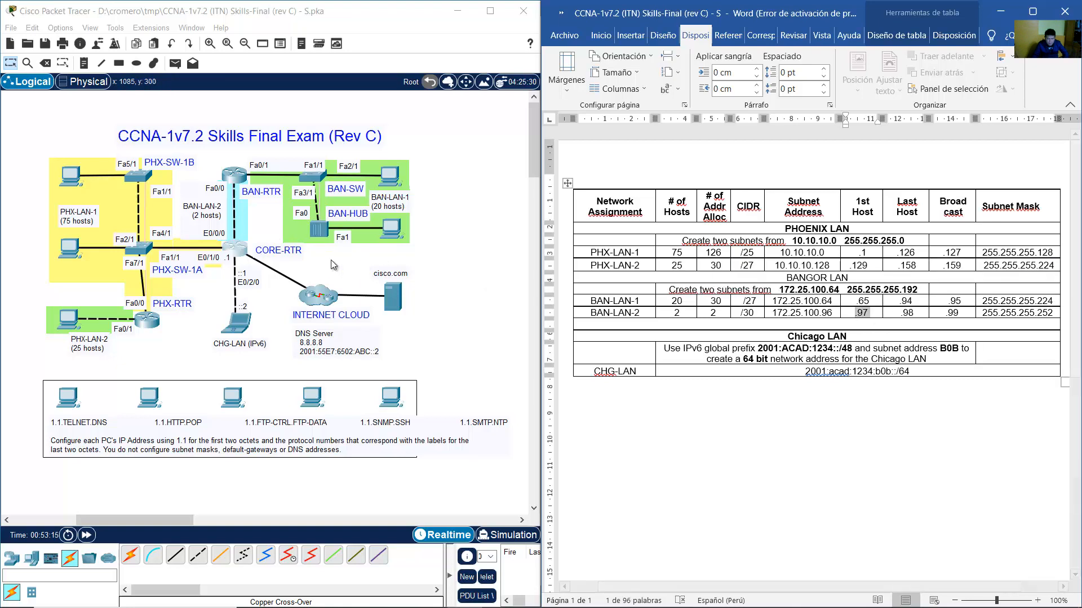
pyautogui.click(244, 253)
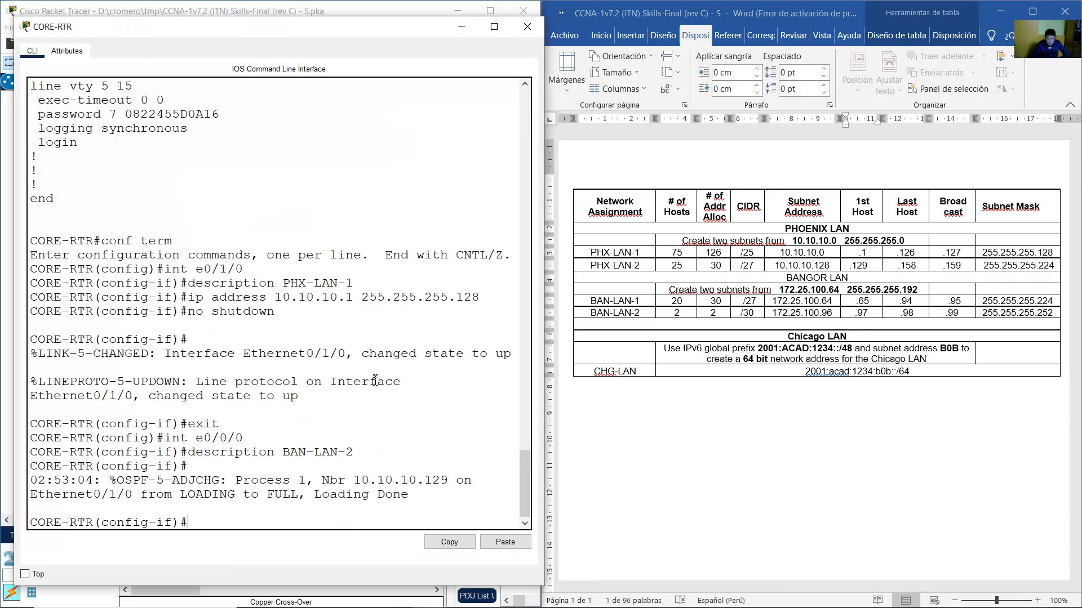
# Enter ip address 172.25.100.97 255.255.255.252 after double-checking the typed address and mask.
pyautogui.write('ip addre')
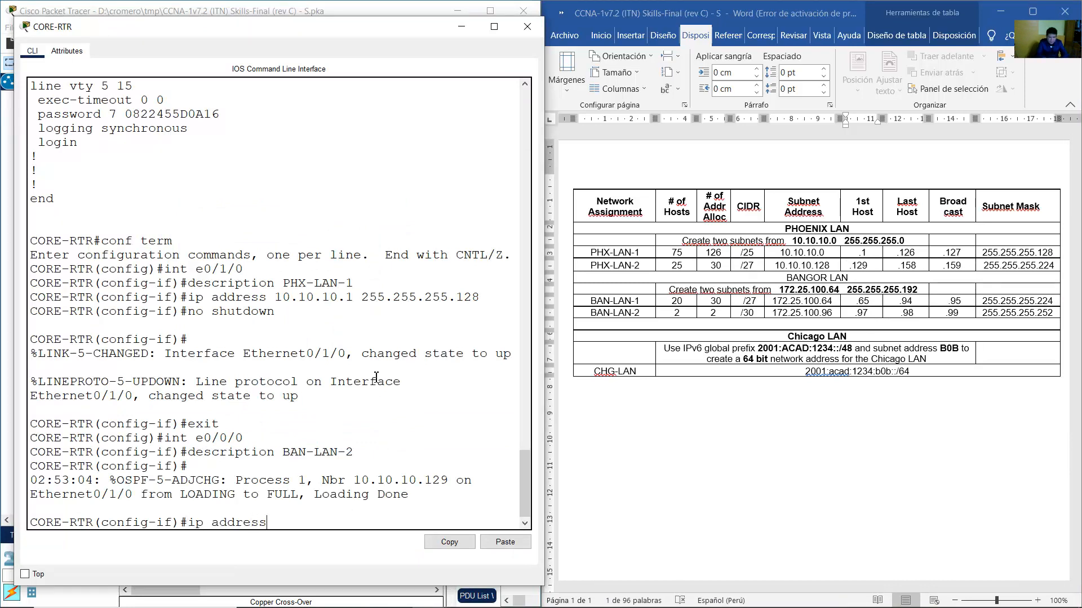
pyautogui.write('ss 172.25.100.97 2')
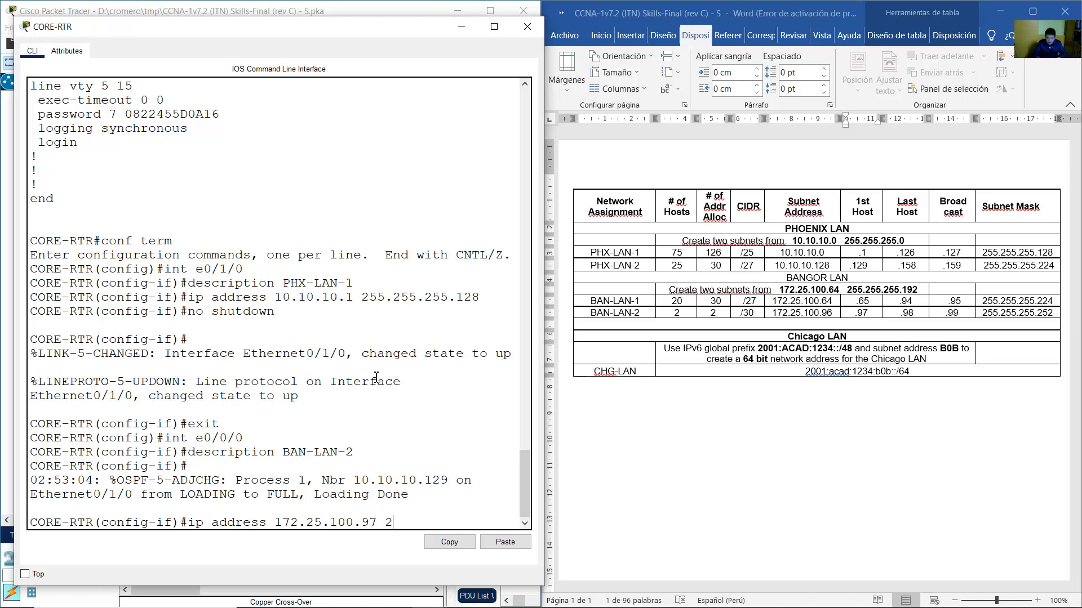
pyautogui.write('55.255.255.252')
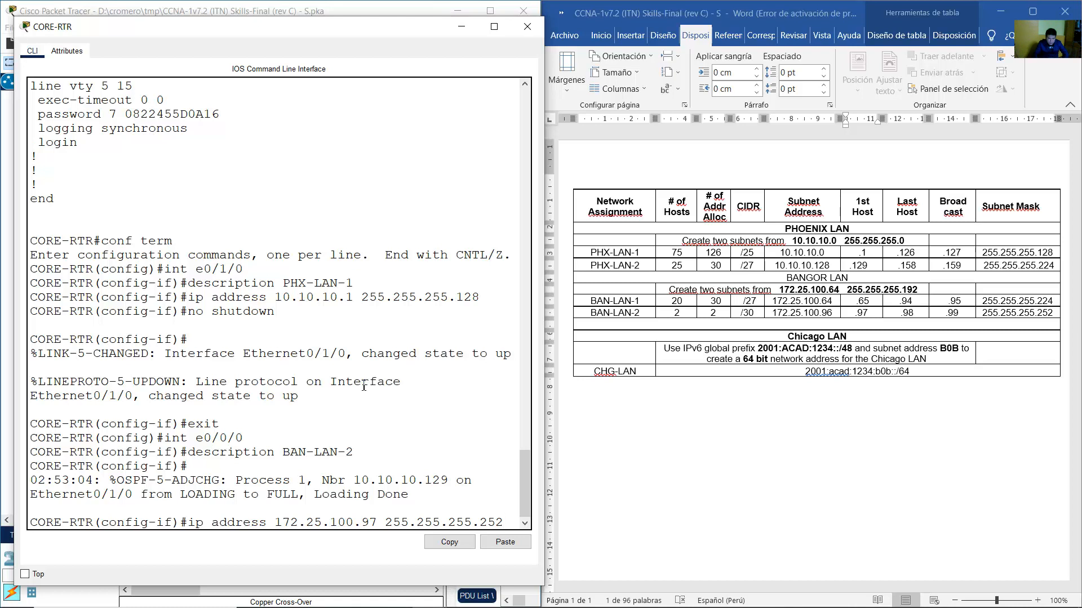
pyautogui.moveTo(278, 525); pyautogui.dragTo(383, 521)
pyautogui.click(356, 523)
pyautogui.moveTo(503, 527); pyautogui.dragTo(481, 524)
pyautogui.click(511, 522)
pyautogui.press('Return')
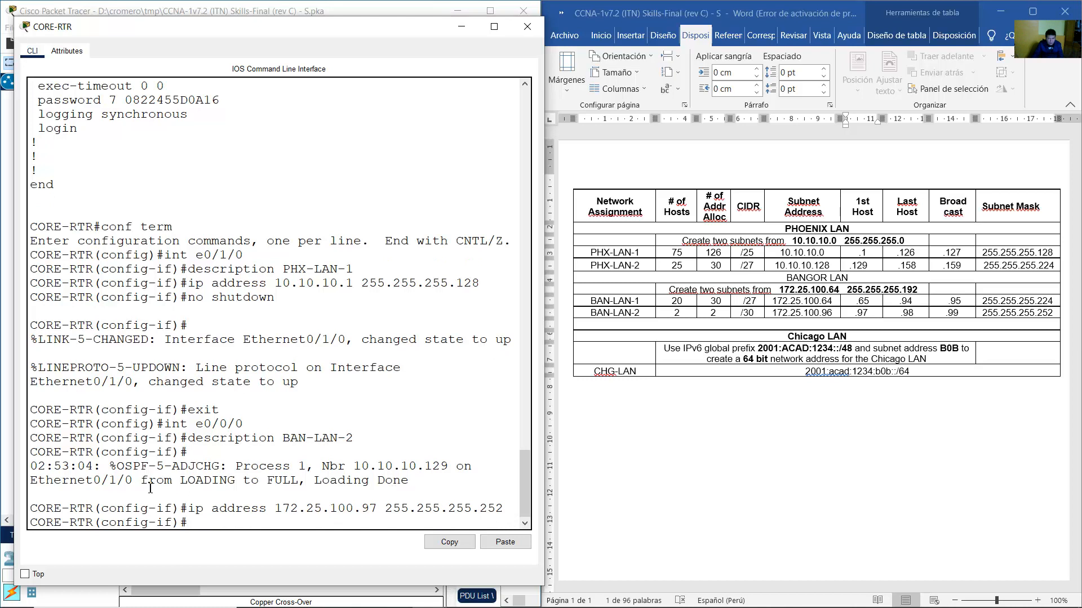
pyautogui.moveTo(60, 463); pyautogui.dragTo(35, 465)
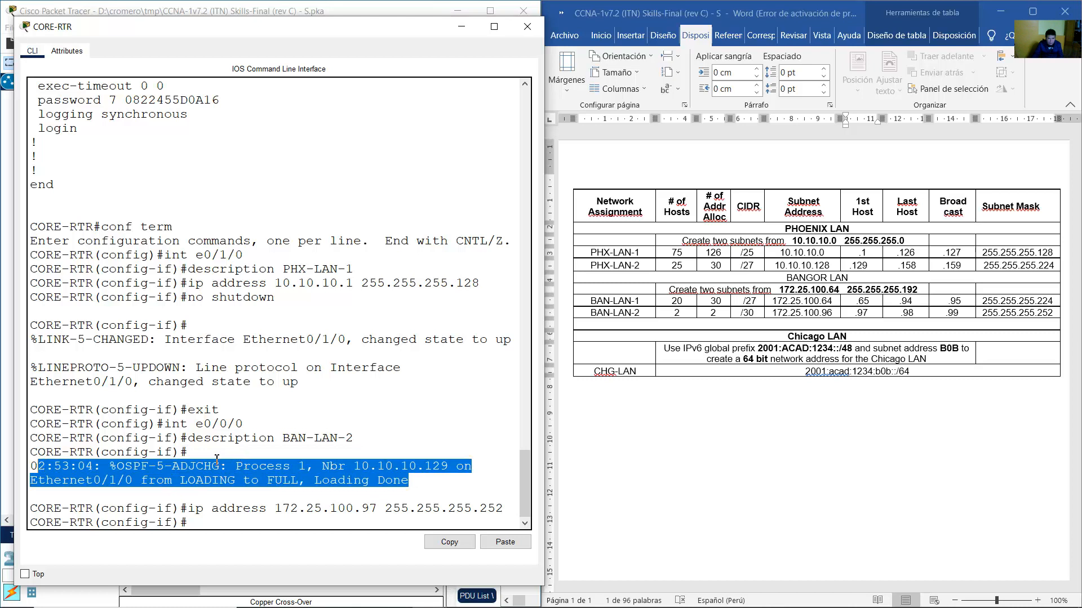
pyautogui.click(287, 525)
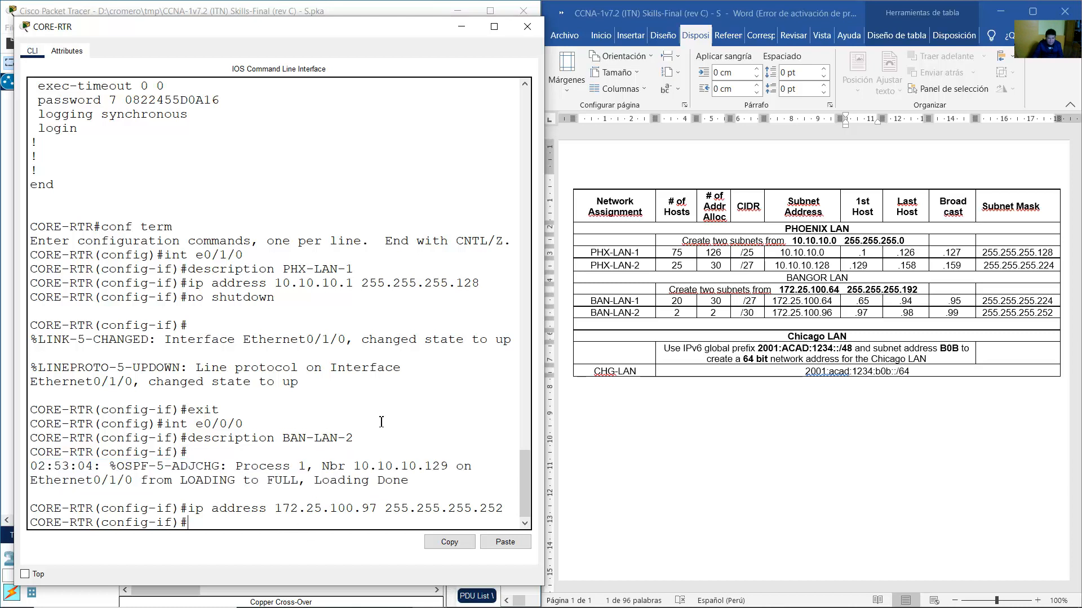
# Enable Ethernet0/0/0 with no shutdown, exit, and return to the network topology.
pyautogui.write('no shutdown')
pyautogui.press('Return')
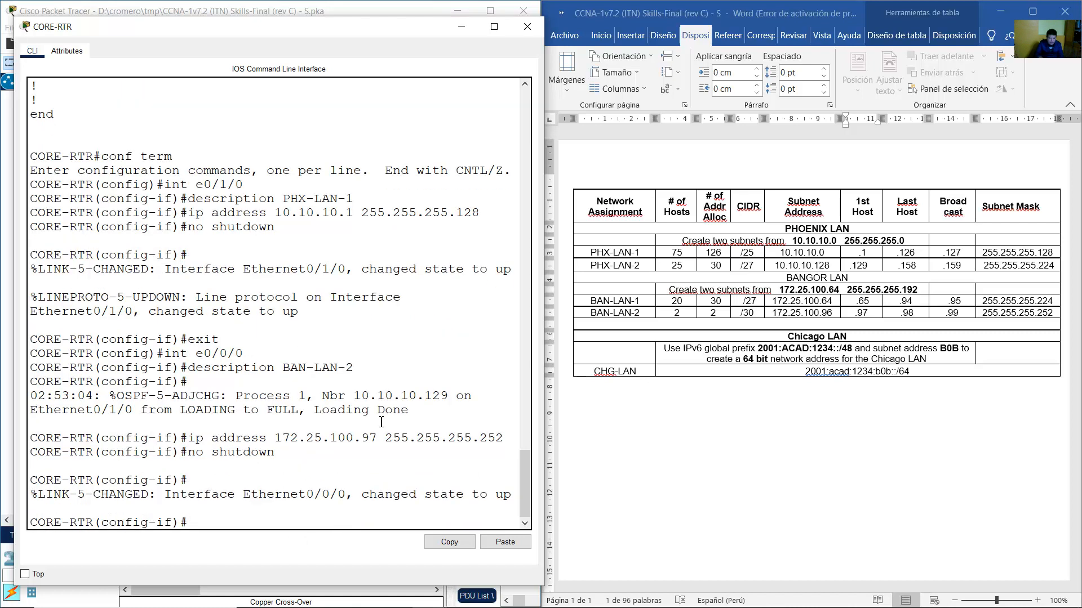
pyautogui.press('Up')
pyautogui.press('Up')
pyautogui.press('Up')
pyautogui.press('Up')
pyautogui.press('Up')
pyautogui.press('Return')
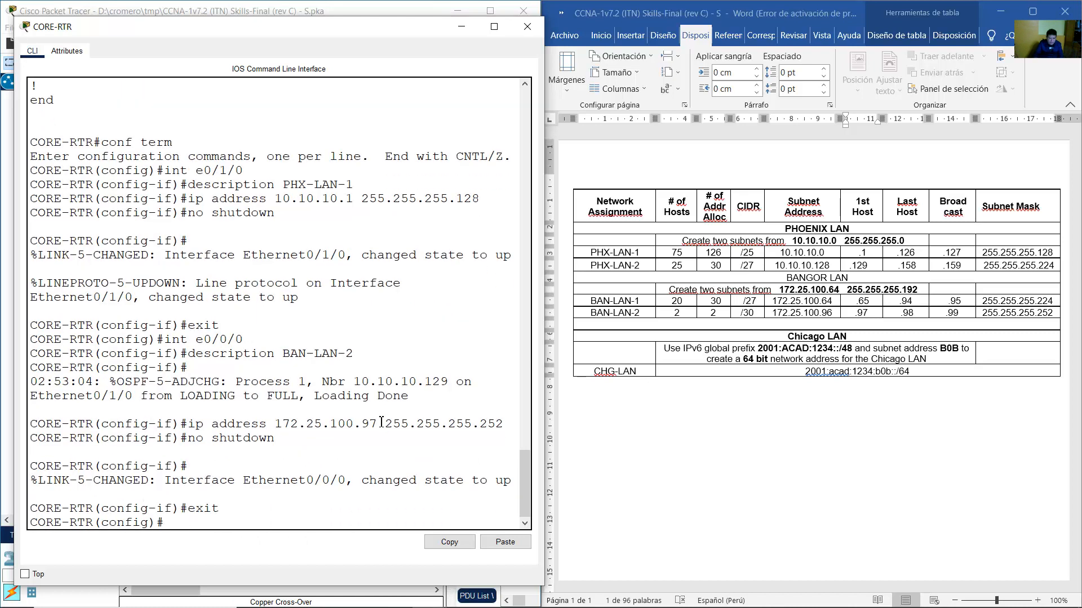
pyautogui.click(371, 7)
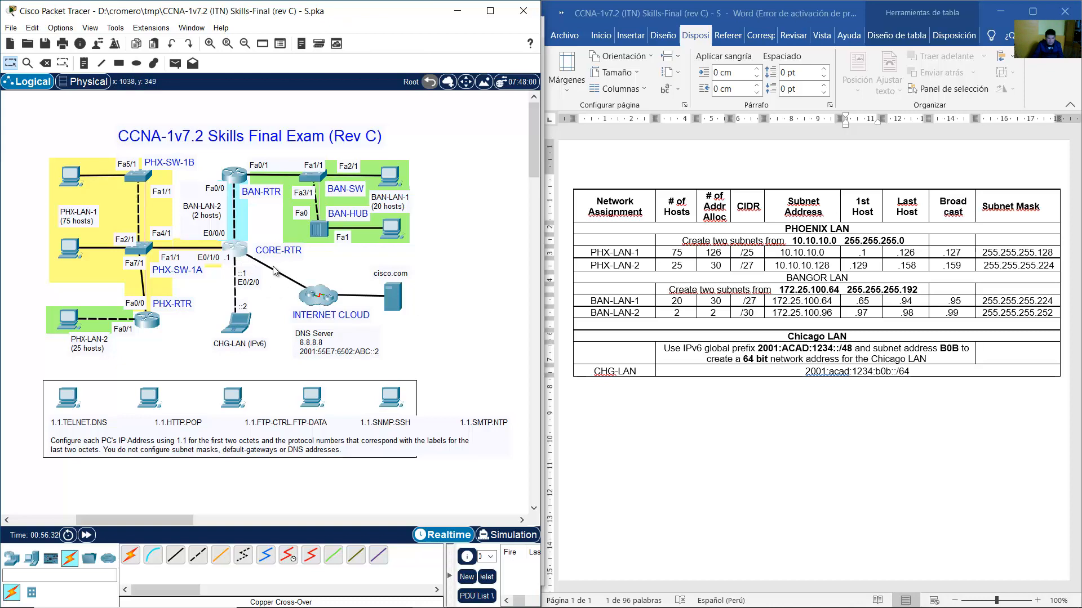
# Review CORE-RTR's running-config IPv4 and IPv6 addresses on FastEthernet0/0 for reference.
pyautogui.click(246, 257)
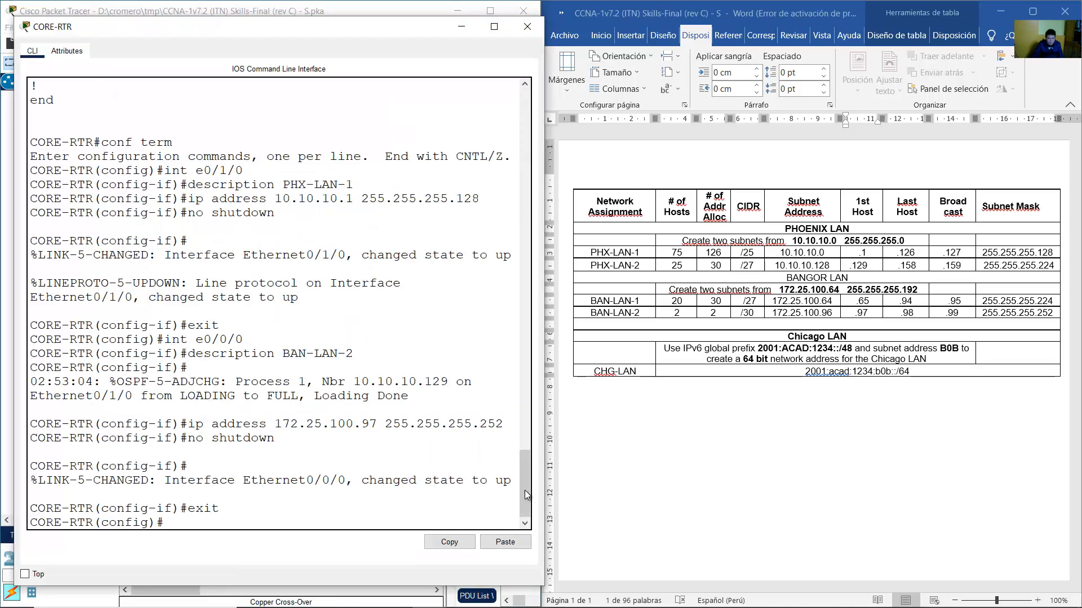
pyautogui.moveTo(525, 490); pyautogui.dragTo(515, 297)
pyautogui.moveTo(109, 245); pyautogui.dragTo(313, 352)
pyautogui.click(313, 353)
pyautogui.moveTo(125, 274); pyautogui.dragTo(243, 273)
pyautogui.moveTo(117, 316); pyautogui.dragTo(37, 344)
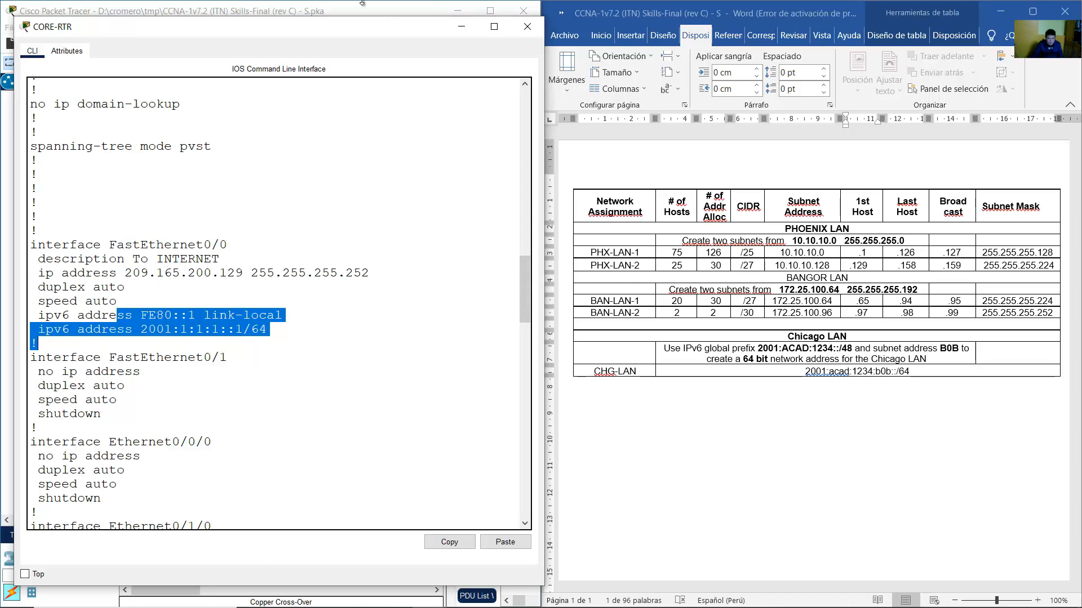
pyautogui.click(419, 10)
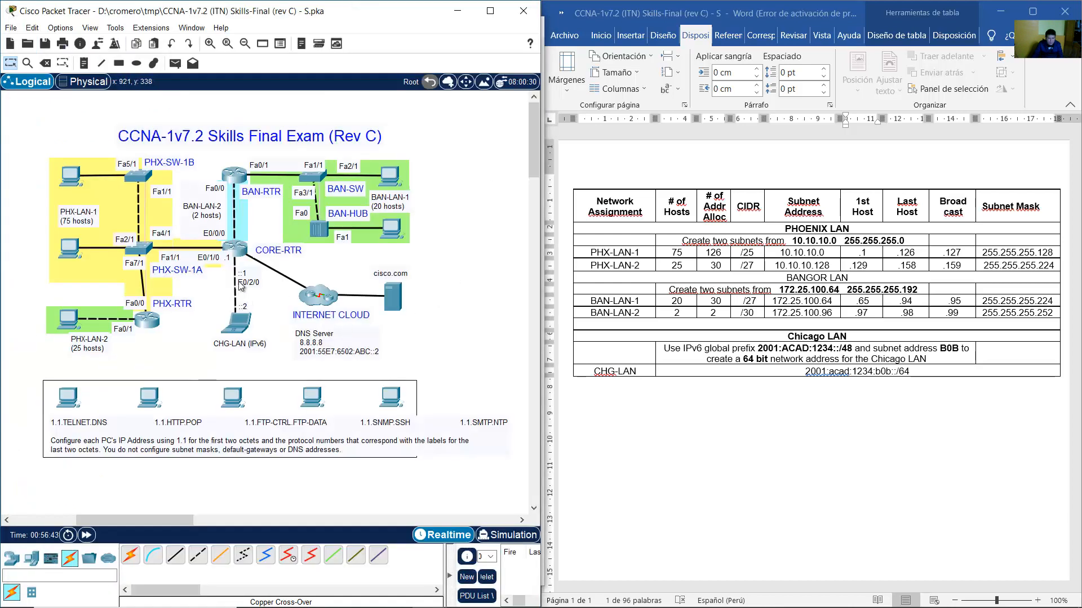
pyautogui.click(241, 247)
pyautogui.click(345, 360)
# Enter interface E0/2/0 on CORE-RTR and give it the description CHG-LAN.
pyautogui.press('Return')
pyautogui.press('Up')
pyautogui.press('Up')
pyautogui.press('Up')
pyautogui.press('Up')
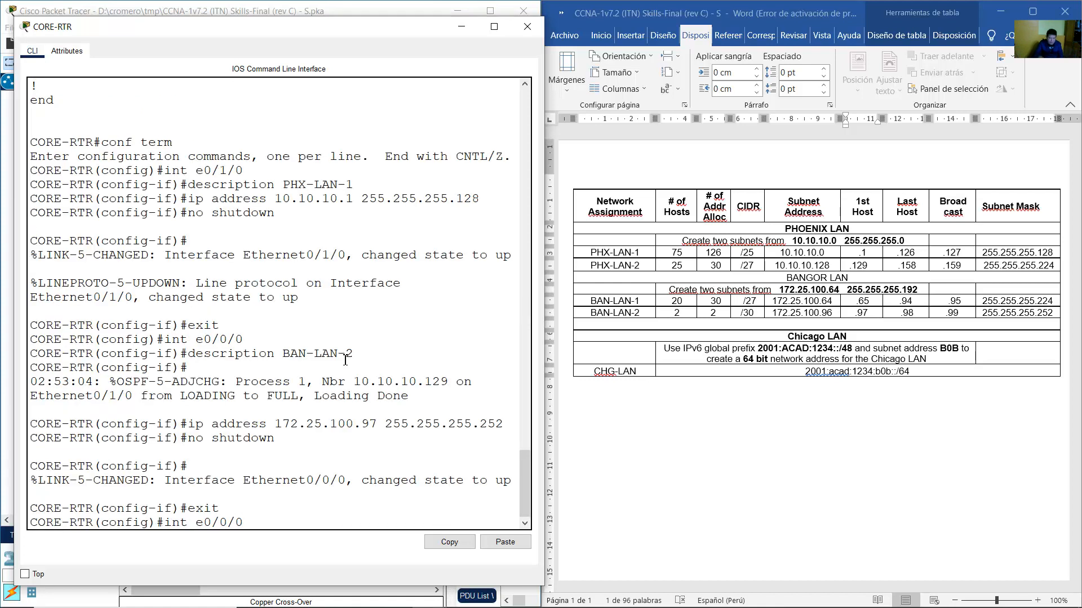
pyautogui.press('Left')
pyautogui.press('Left')
pyautogui.press('BackSpace')
pyautogui.write('2')
pyautogui.press('Return')
pyautogui.press('Up')
pyautogui.press('Up')
pyautogui.press('Up')
pyautogui.press('Up')
pyautogui.press('Up')
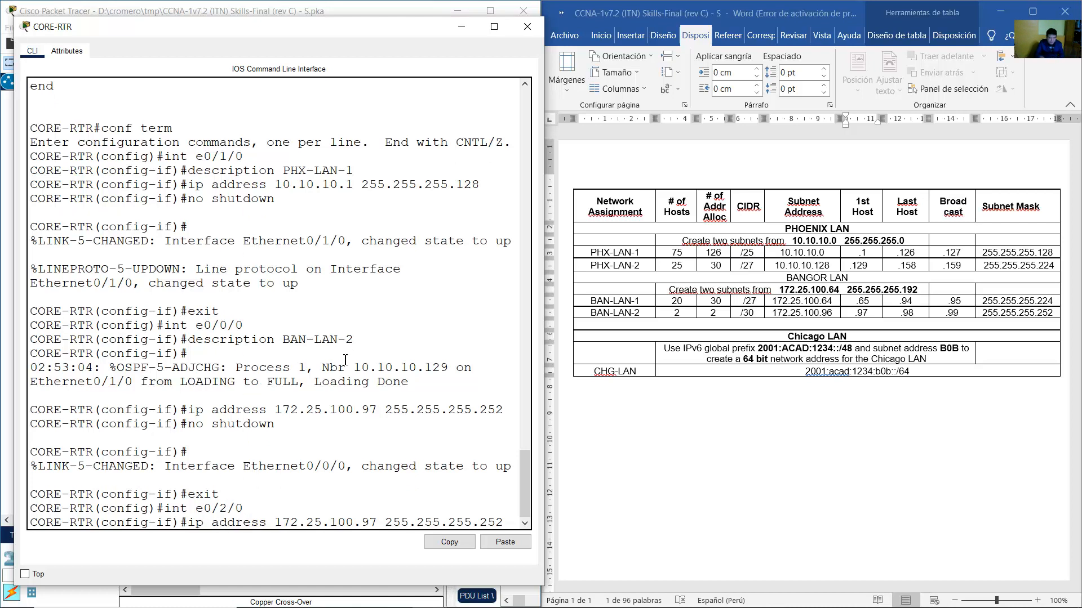
pyautogui.click(230, 8)
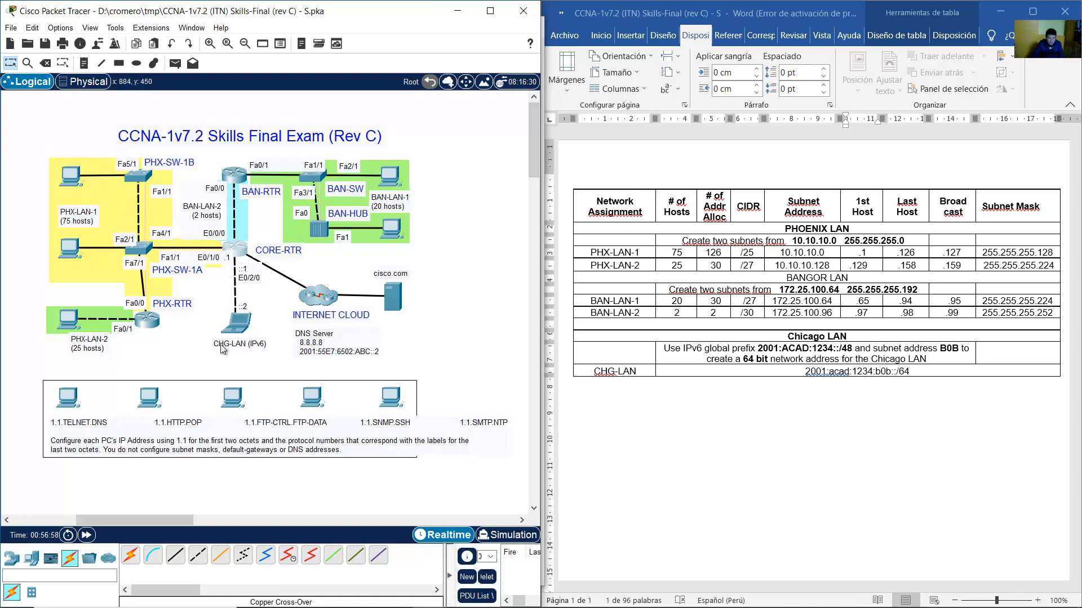
pyautogui.click(236, 249)
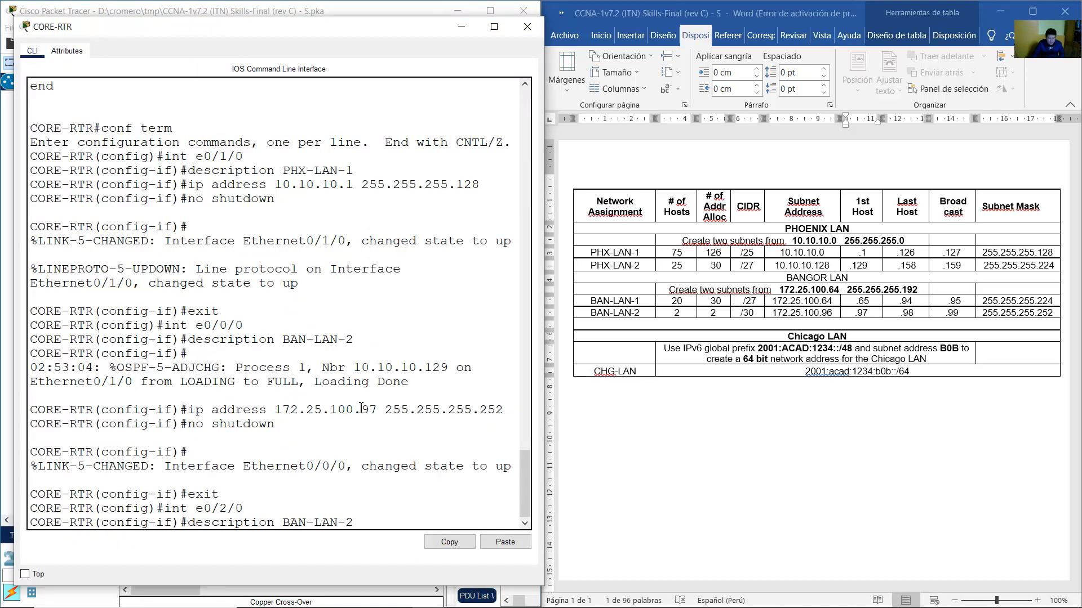
pyautogui.press('BackSpace')
pyautogui.press('BackSpace')
pyautogui.press('BackSpace')
pyautogui.press('BackSpace')
pyautogui.press('BackSpace')
pyautogui.write('CHG')
pyautogui.press('Return')
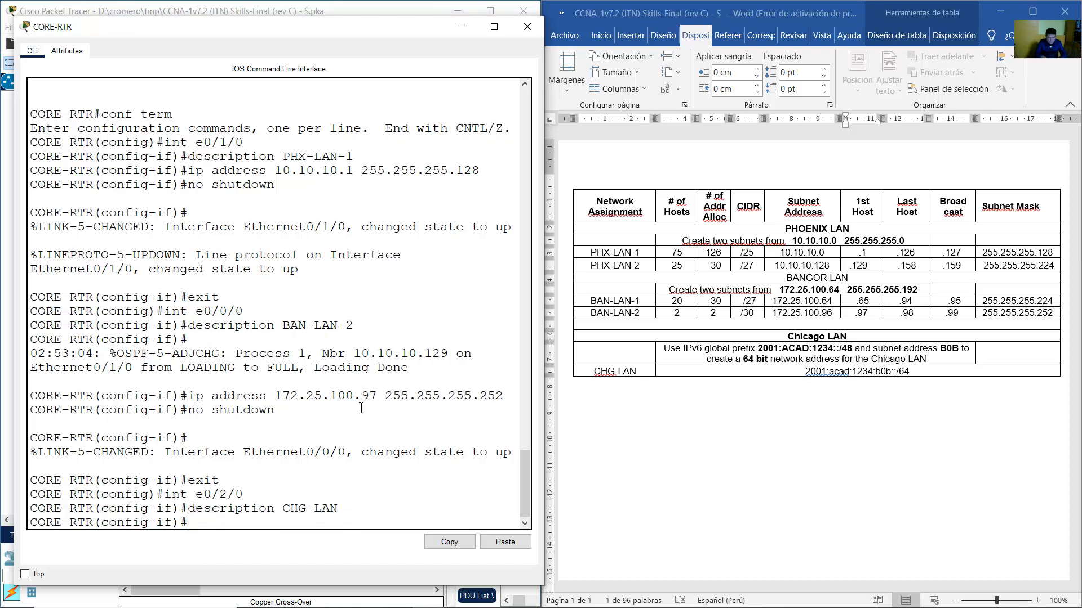
# Assign E0/2/0 the IPv6 address 2001:acad:1234:b0b::1/64, checked against the addressing table.
pyautogui.write('ipv6 address')
pyautogui.click(843, 450)
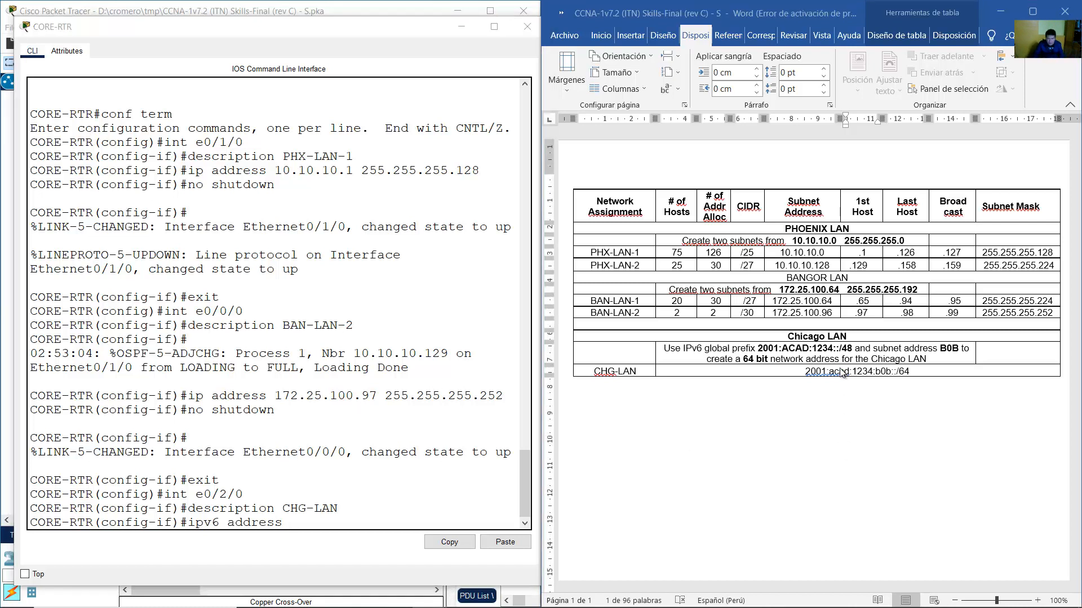
pyautogui.moveTo(806, 372); pyautogui.dragTo(911, 372)
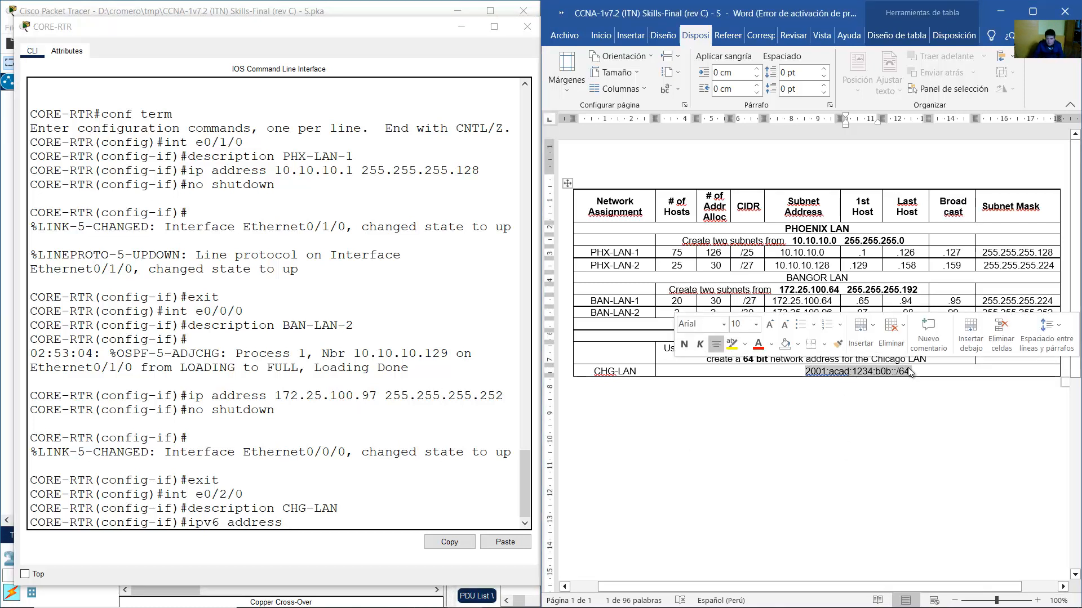
pyautogui.click(394, 520)
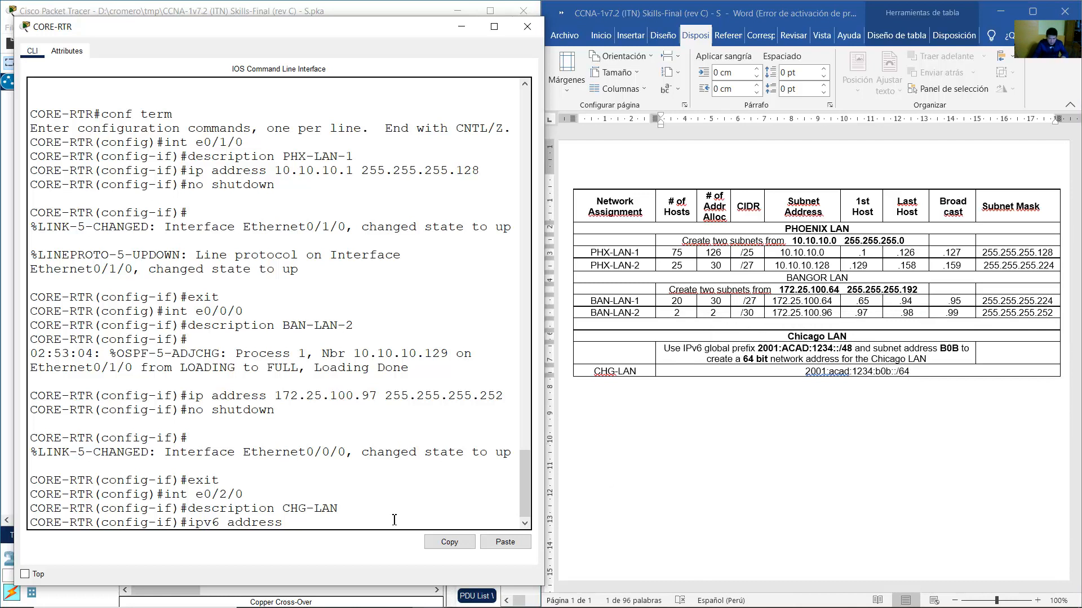
pyautogui.write('2001:acad:')
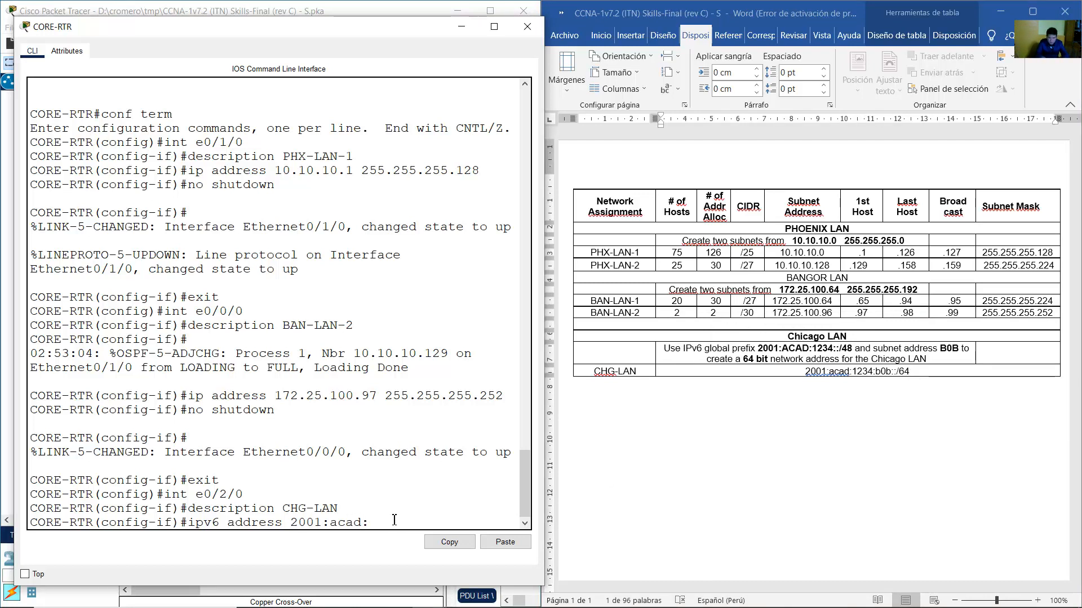
pyautogui.write('1234:b0b')
pyautogui.write('::1/64')
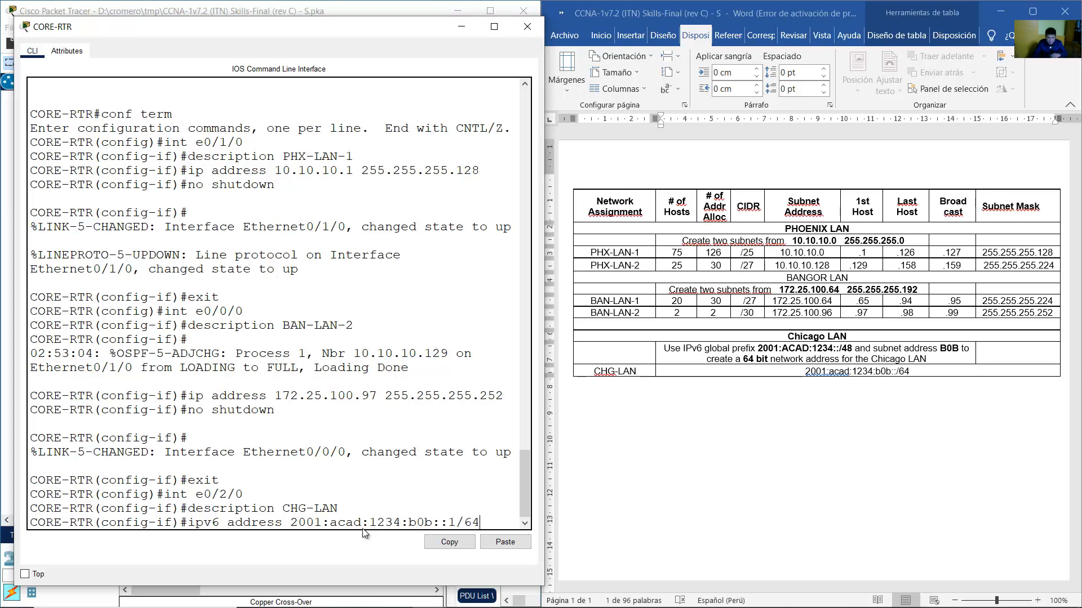
pyautogui.moveTo(293, 524); pyautogui.dragTo(487, 522)
pyautogui.click(344, 524)
pyautogui.click(487, 522)
pyautogui.press('Return')
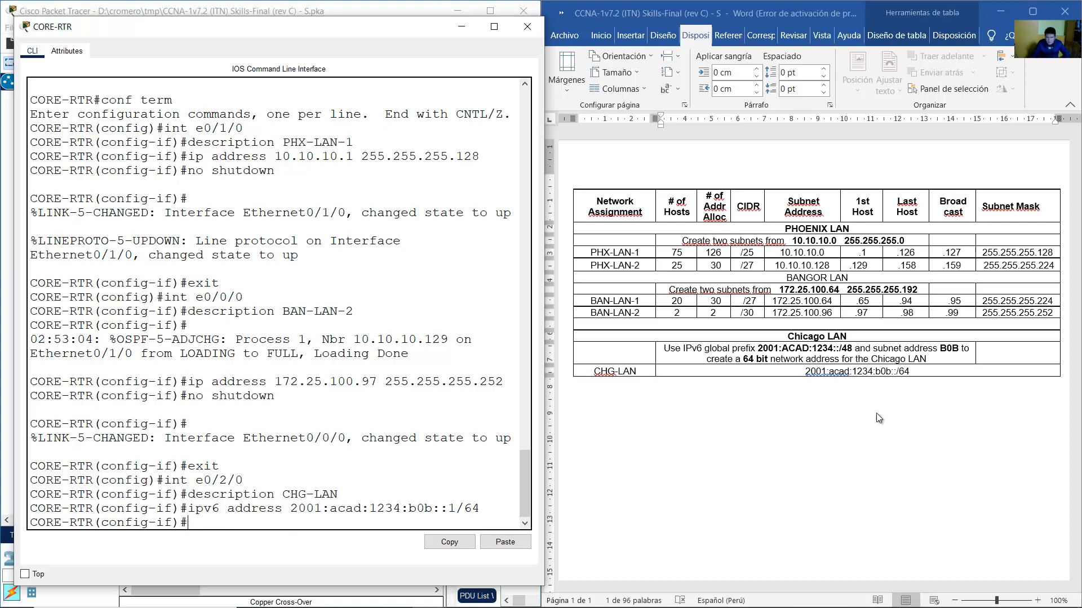
# Bring up the PT Activity instructions and find the Phase V CHG-LAN IPv6 requirements.
pyautogui.moveTo(541, 606)
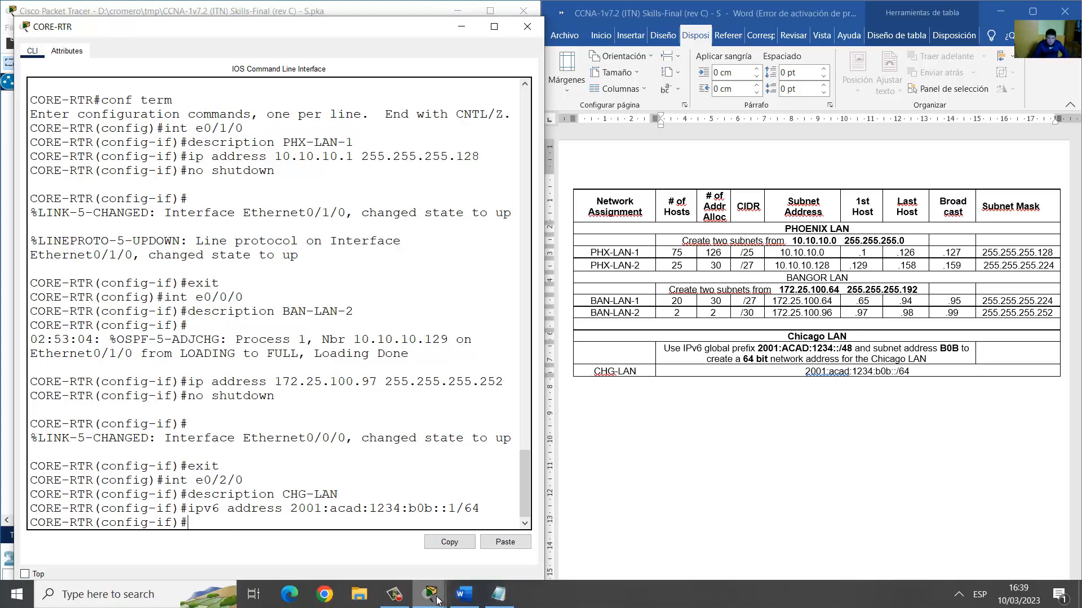
pyautogui.moveTo(438, 601)
pyautogui.click(789, 558)
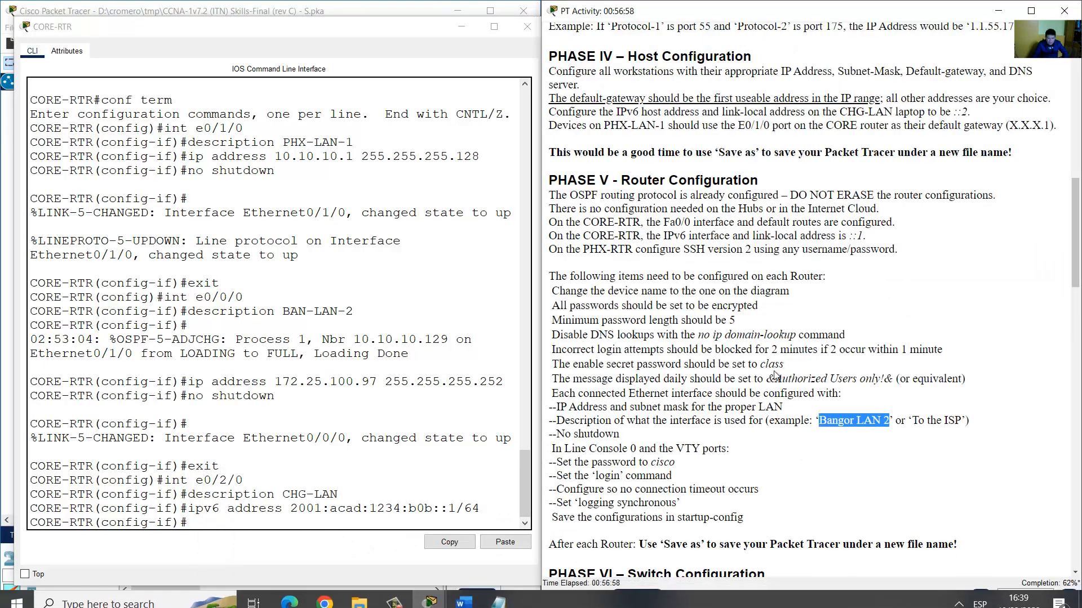
pyautogui.click(799, 407)
pyautogui.scroll(2, 784, 214)
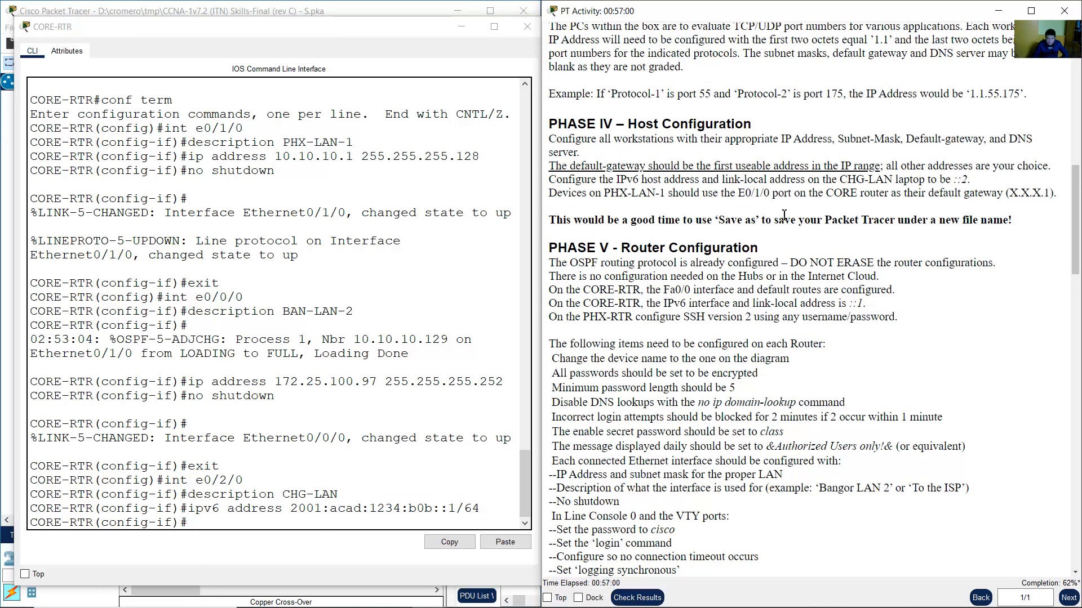
pyautogui.moveTo(580, 180); pyautogui.dragTo(970, 178)
pyautogui.click(739, 179)
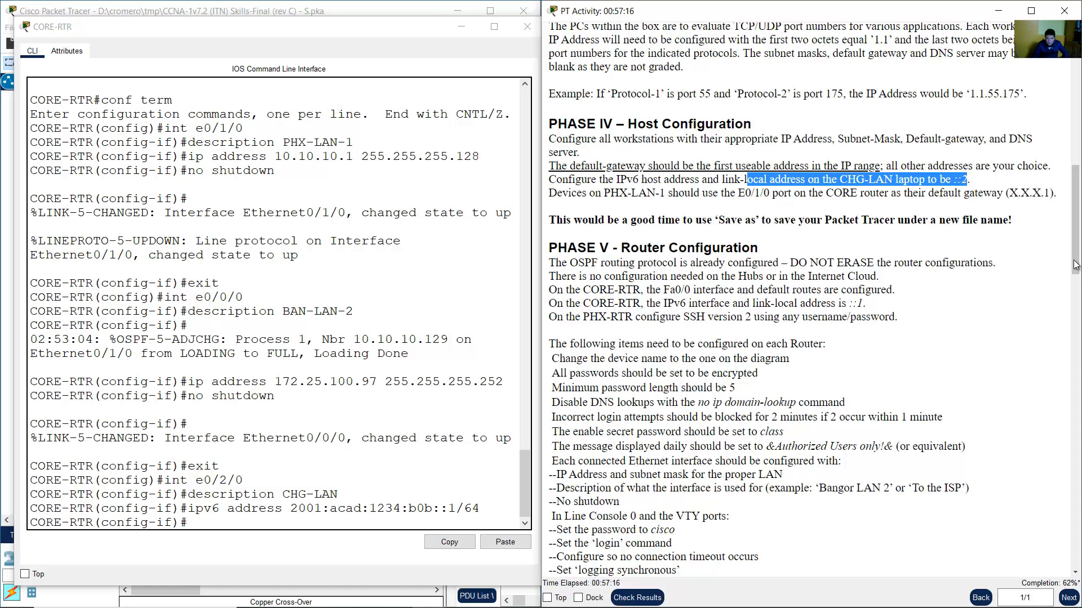
pyautogui.moveTo(1075, 261)
pyautogui.mouseDown()
pyautogui.moveTo(1075, 283)
pyautogui.moveTo(1068, 252)
pyautogui.mouseUp()
pyautogui.click(646, 228)
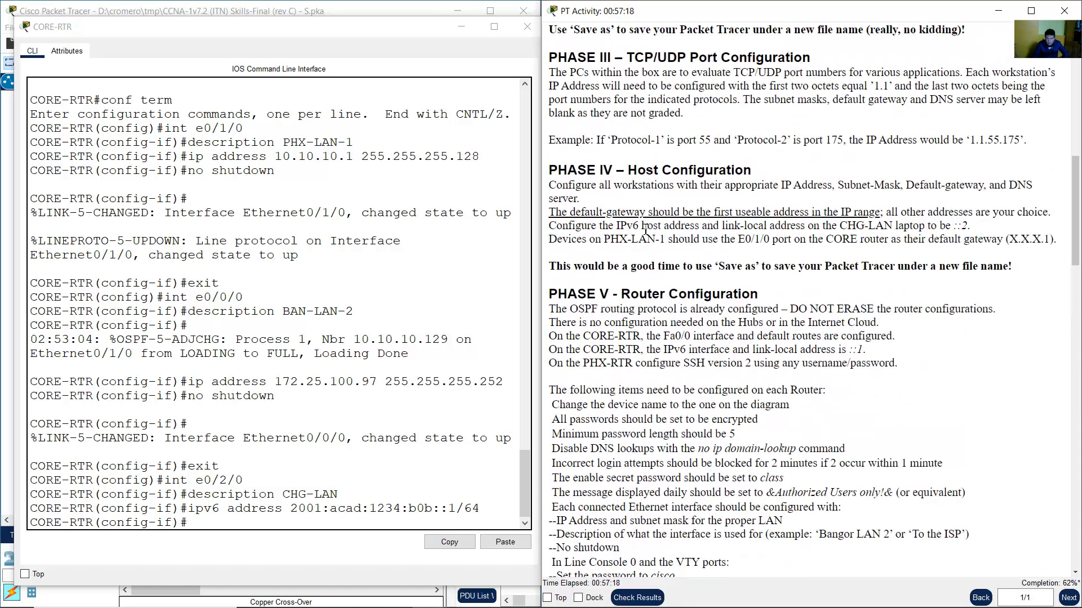
pyautogui.moveTo(563, 226); pyautogui.dragTo(968, 230)
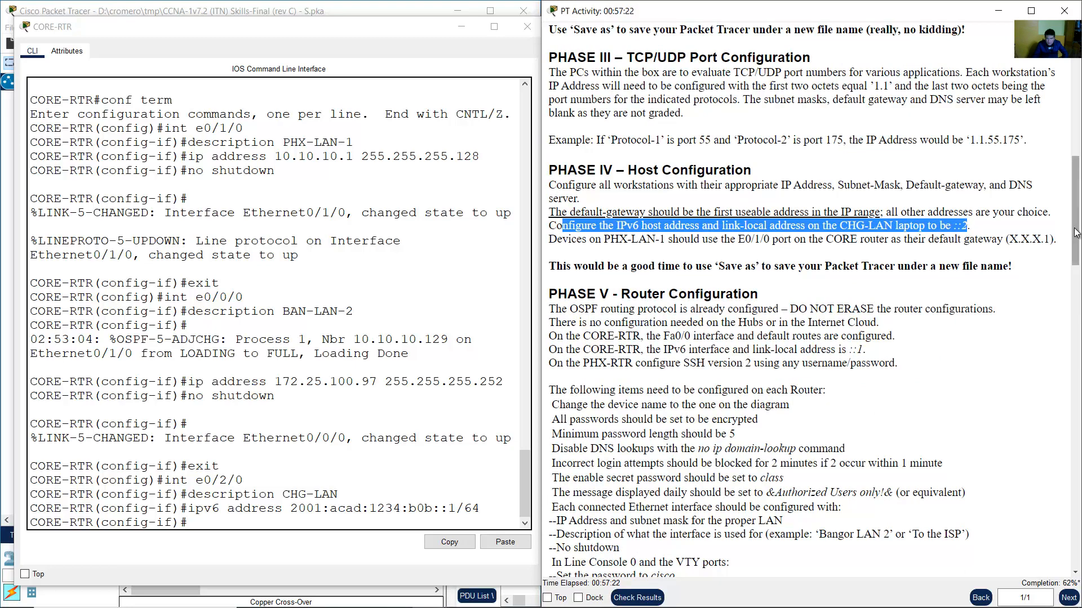
pyautogui.moveTo(1073, 227); pyautogui.dragTo(1071, 250)
# Add link-local fe80::1 to CORE-RTR's E0/2/0, enable it, exit, and leave the console.
pyautogui.click(310, 510)
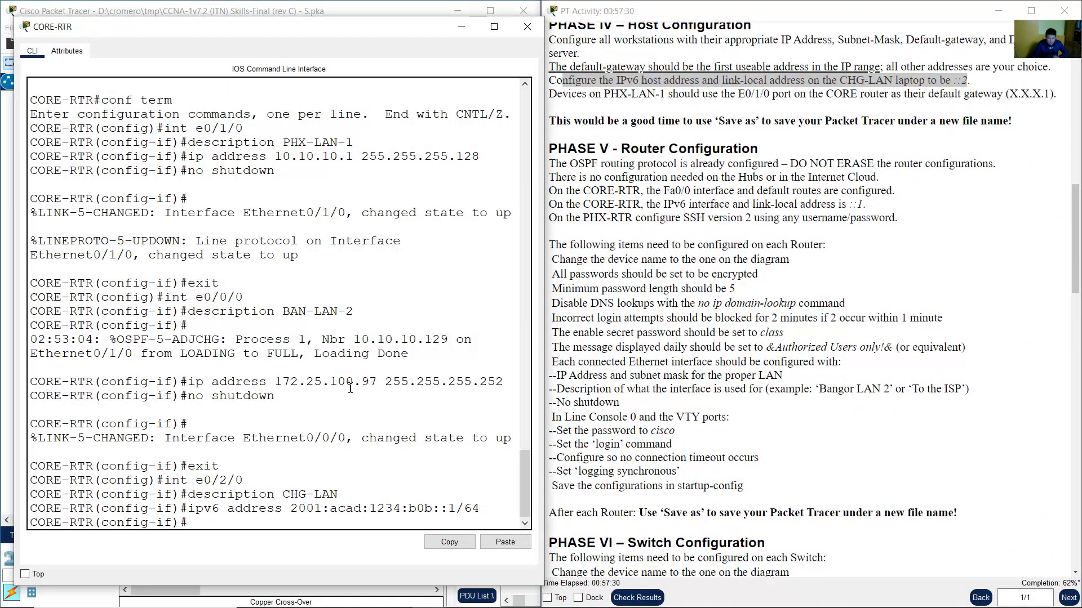
pyautogui.write('ipv6 address')
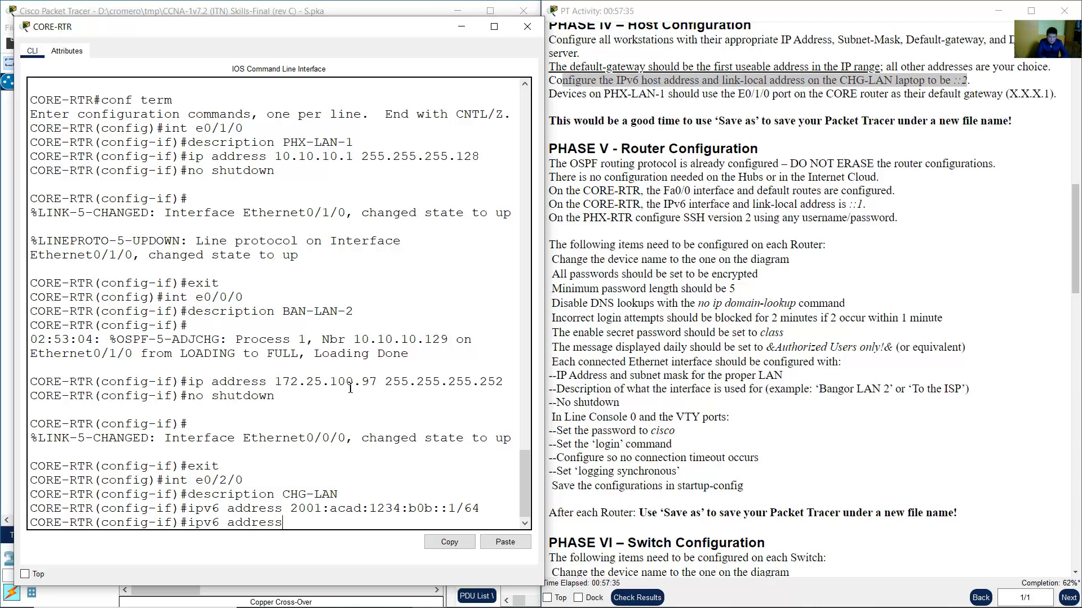
pyautogui.write(' fe80::1 link-local')
pyautogui.press('Return')
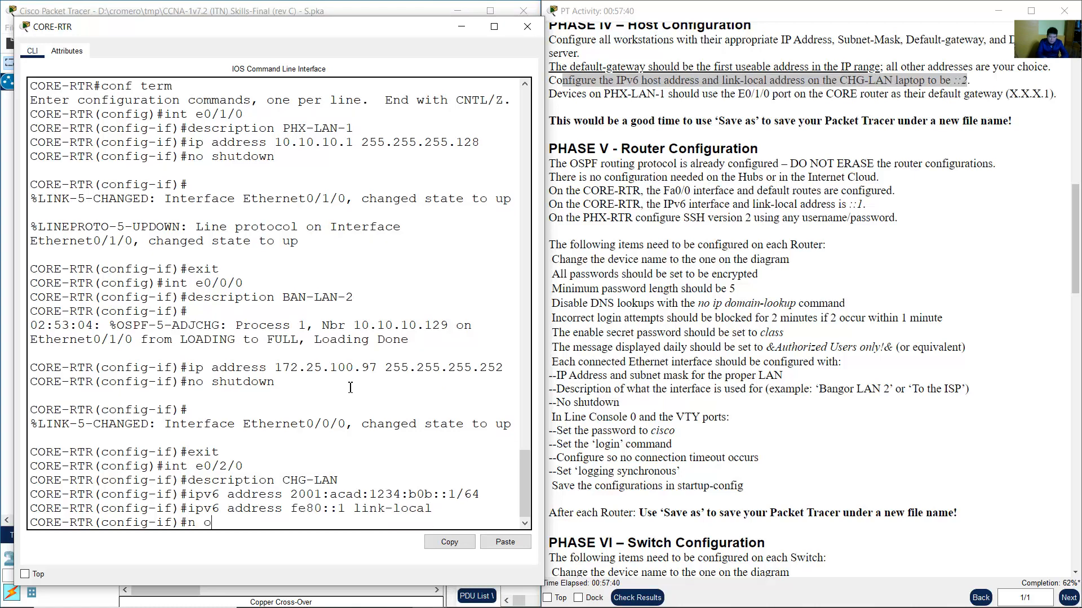
pyautogui.write('no shutdown')
pyautogui.press('Return')
pyautogui.write('exi')
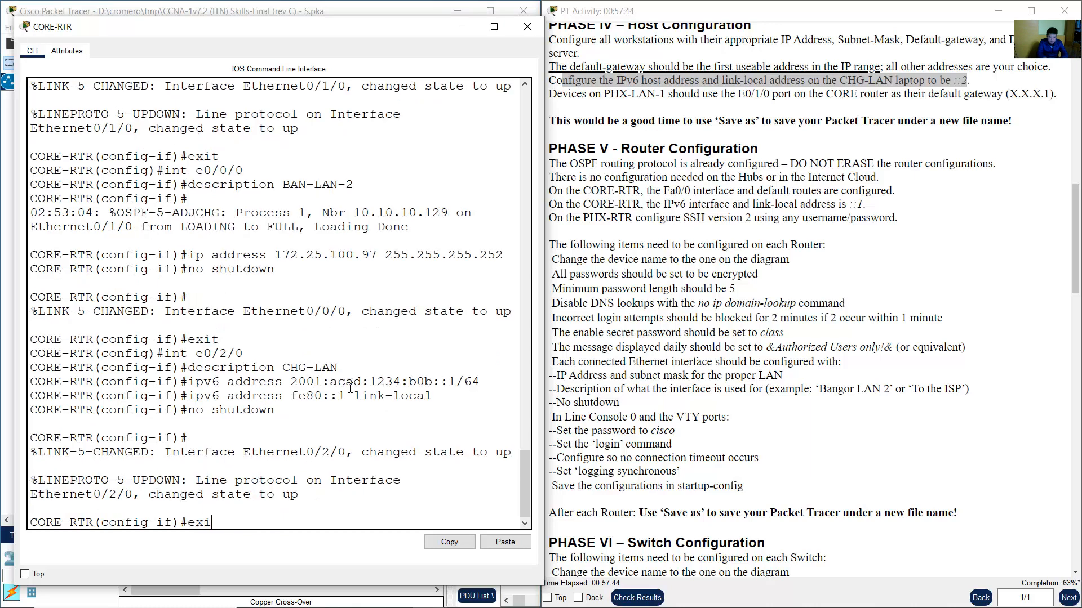
pyautogui.write('t')
pyautogui.press('Return')
pyautogui.click(799, 264)
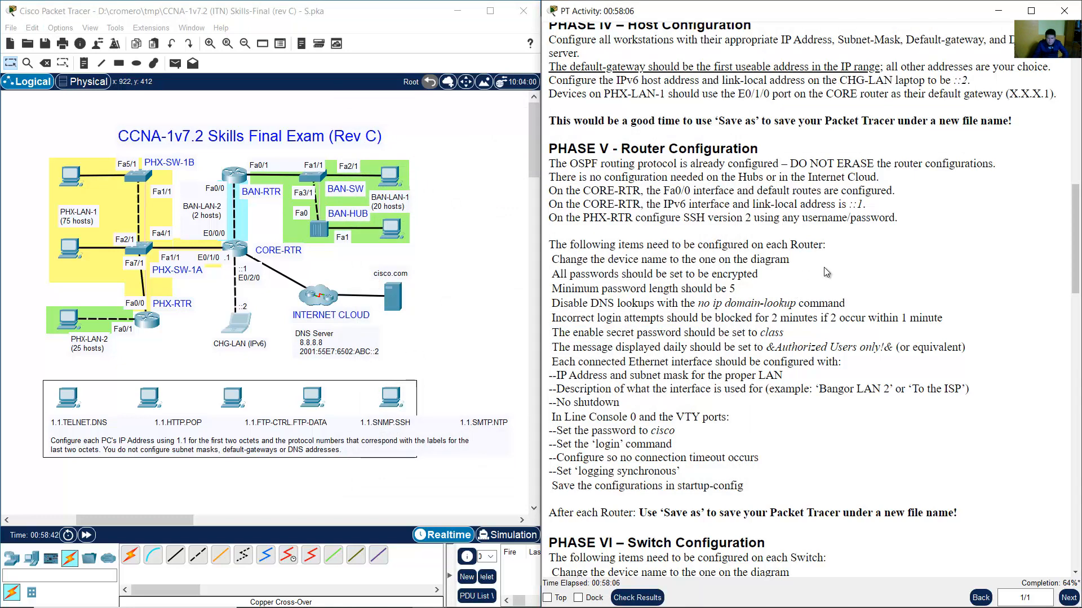
# Enter BAN-RTR's Fa0/0 interface and set its description to BAN-LAN-2.
pyautogui.click(239, 179)
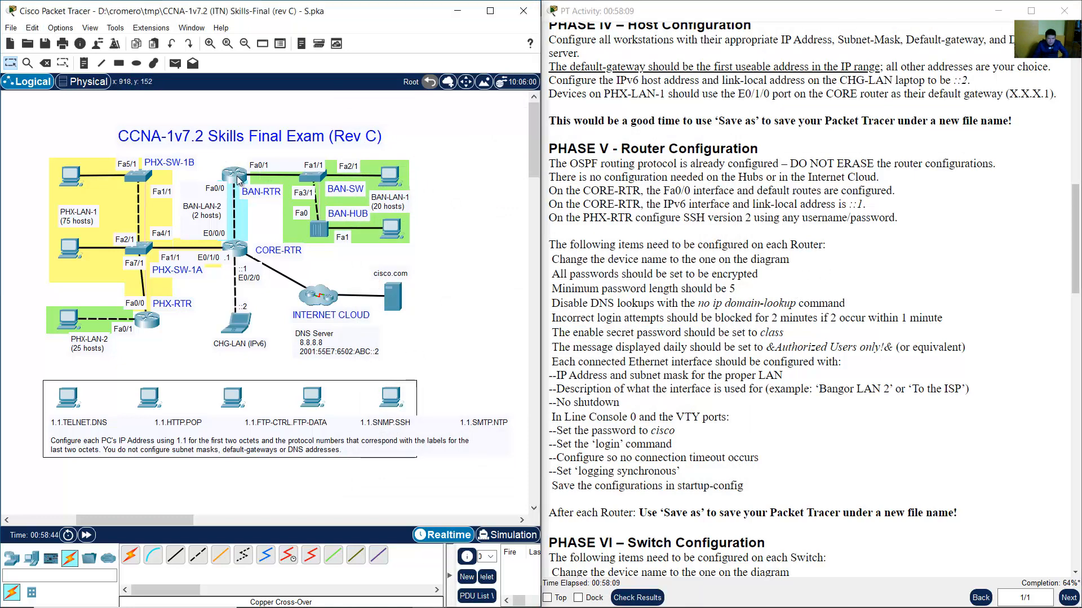
pyautogui.click(239, 179)
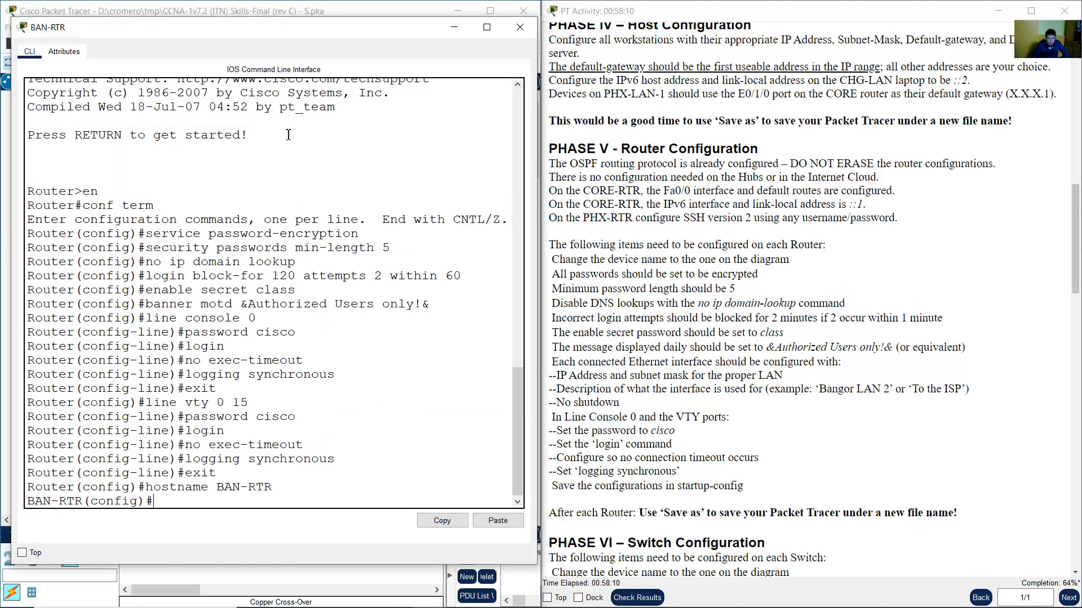
pyautogui.click(345, 12)
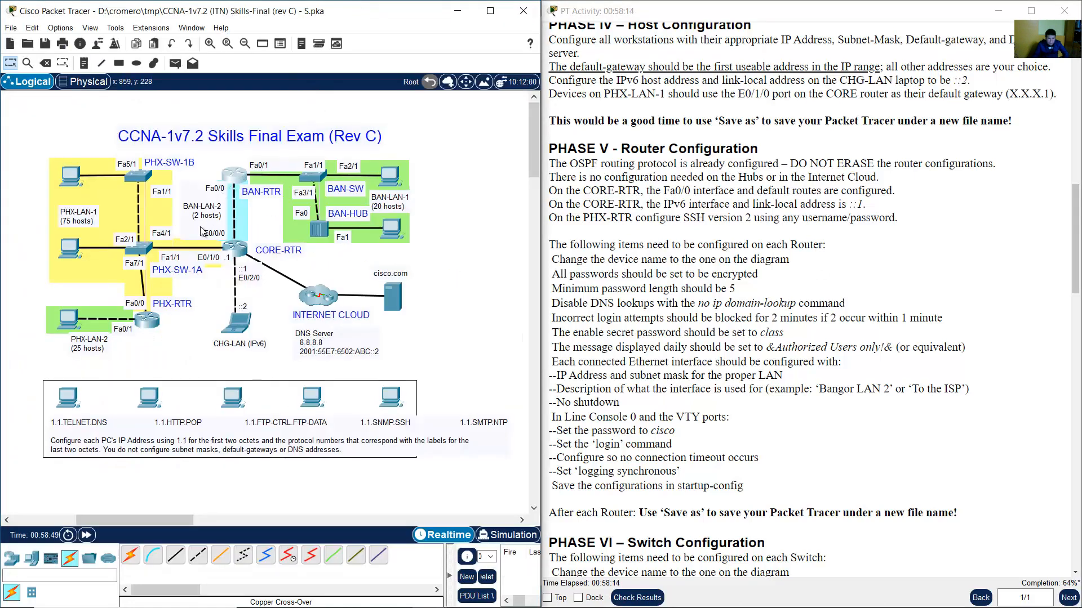
pyautogui.moveTo(203, 227); pyautogui.dragTo(194, 228)
pyautogui.click(230, 176)
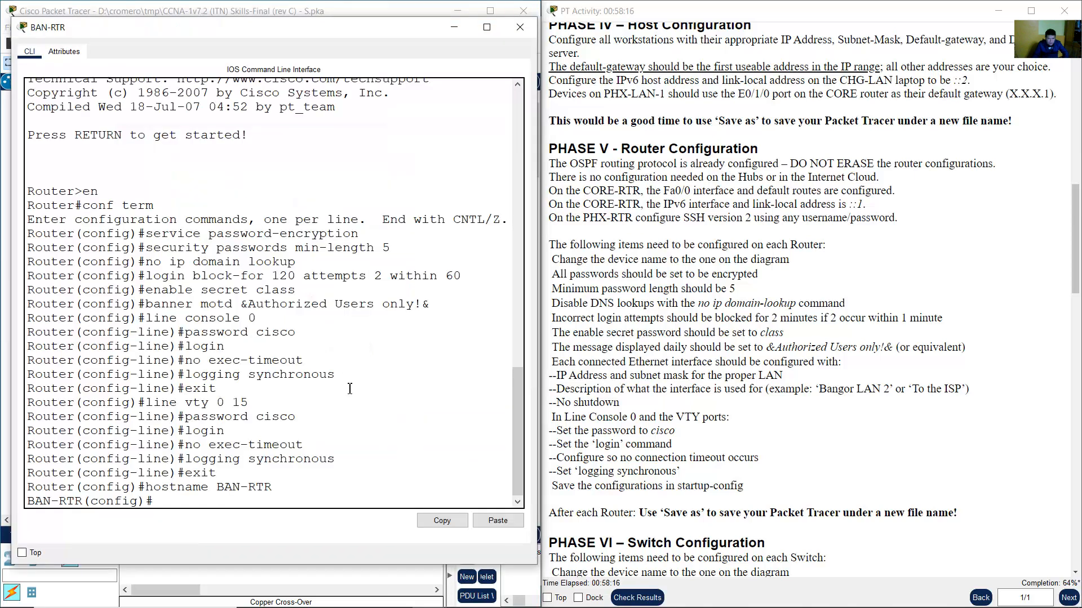
pyautogui.write('int f0/0')
pyautogui.press('Return')
pyautogui.write('descr')
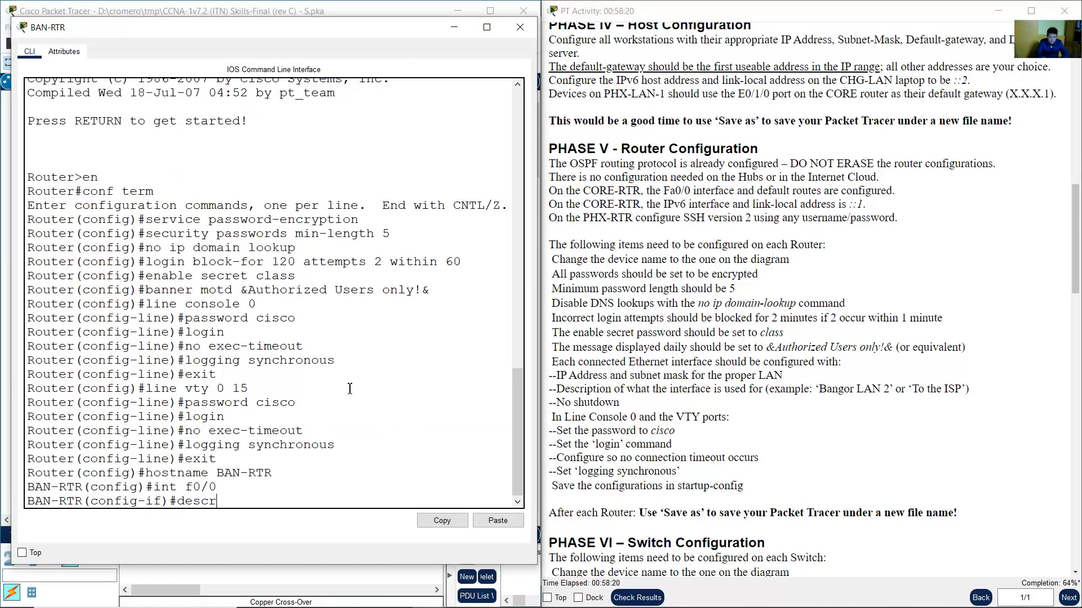
pyautogui.write('iption BAN-LANB')
pyautogui.click(289, 8)
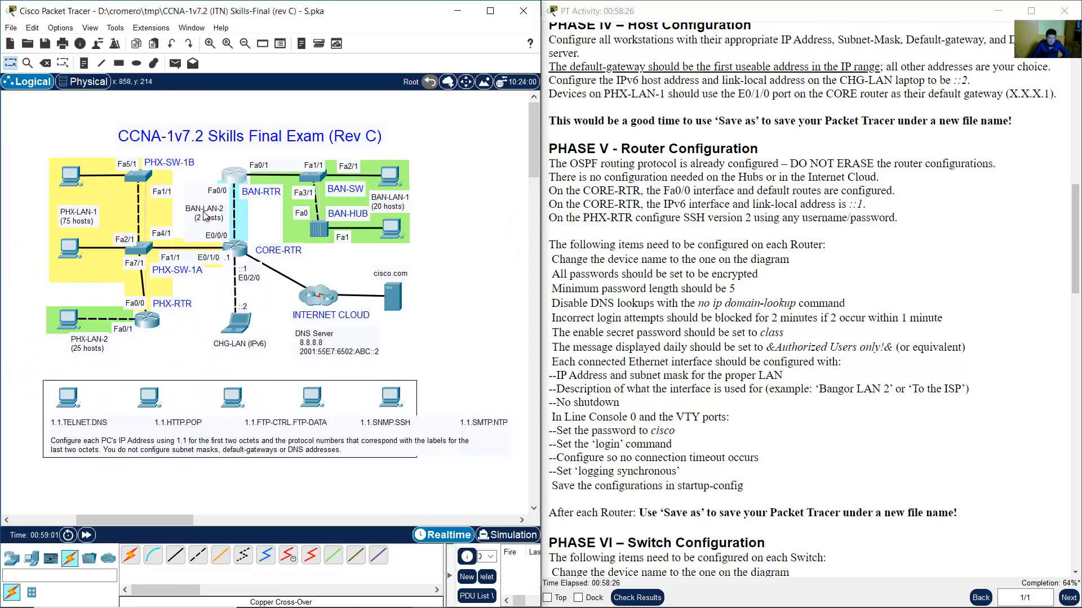
pyautogui.moveTo(217, 217); pyautogui.dragTo(216, 220)
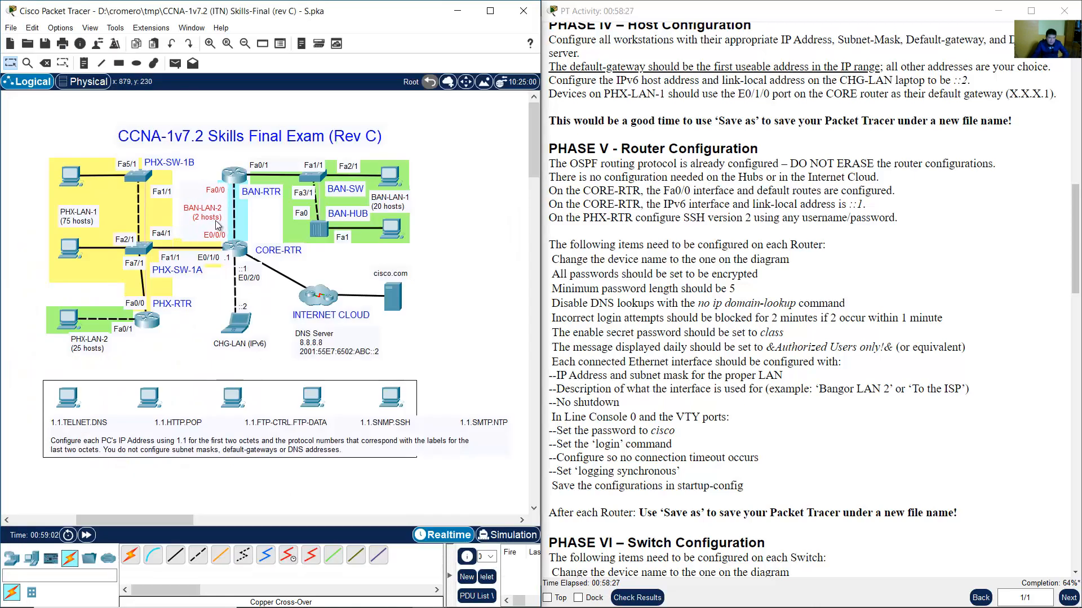
pyautogui.click(239, 176)
pyautogui.write('2')
pyautogui.press('Return')
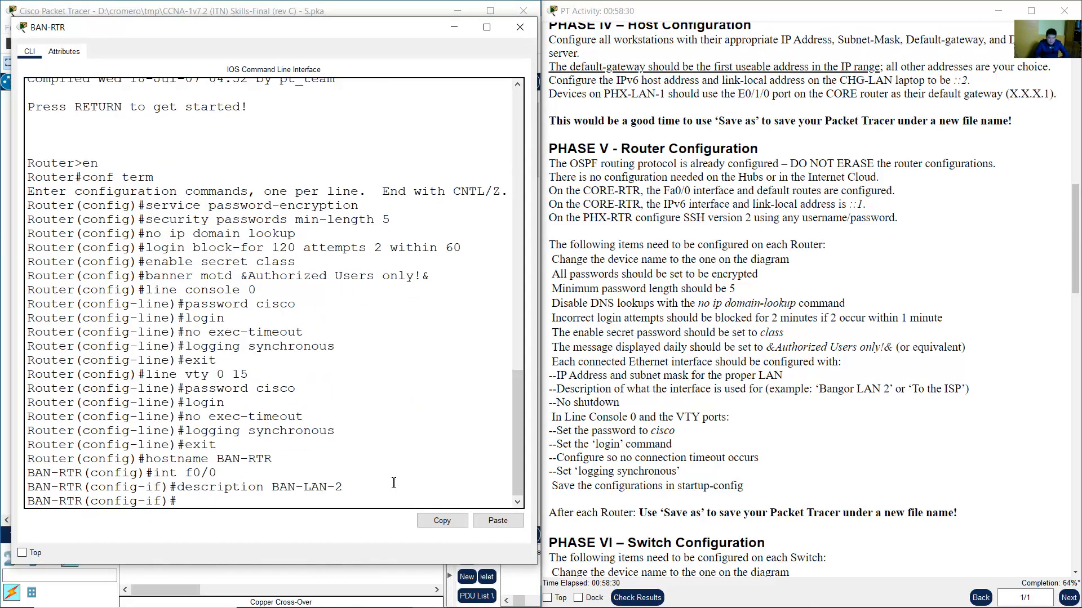
# Look up the BAN-LAN-2 row in the Word addressing table, noting the .97 and .98 hosts.
pyautogui.click(465, 604)
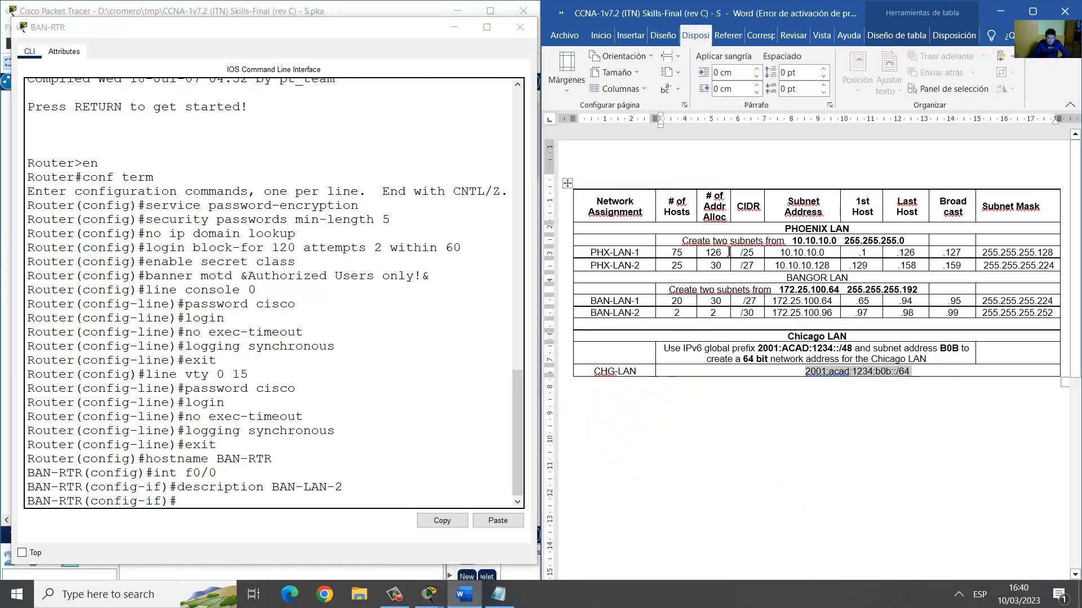
pyautogui.click(645, 265)
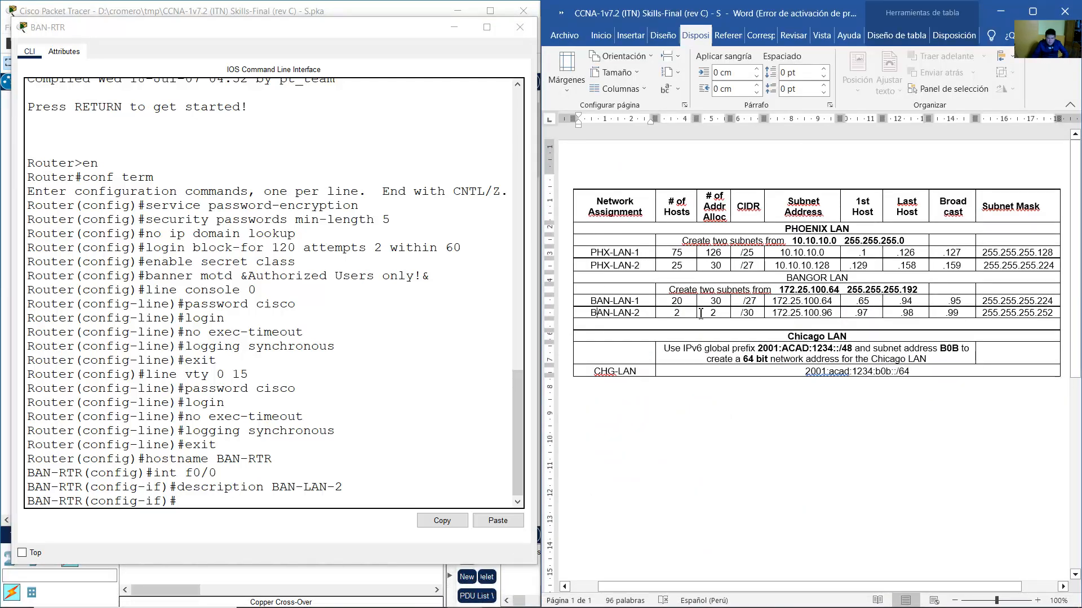
pyautogui.moveTo(600, 312); pyautogui.dragTo(910, 312)
pyautogui.doubleClick(860, 313)
pyautogui.click(453, 11)
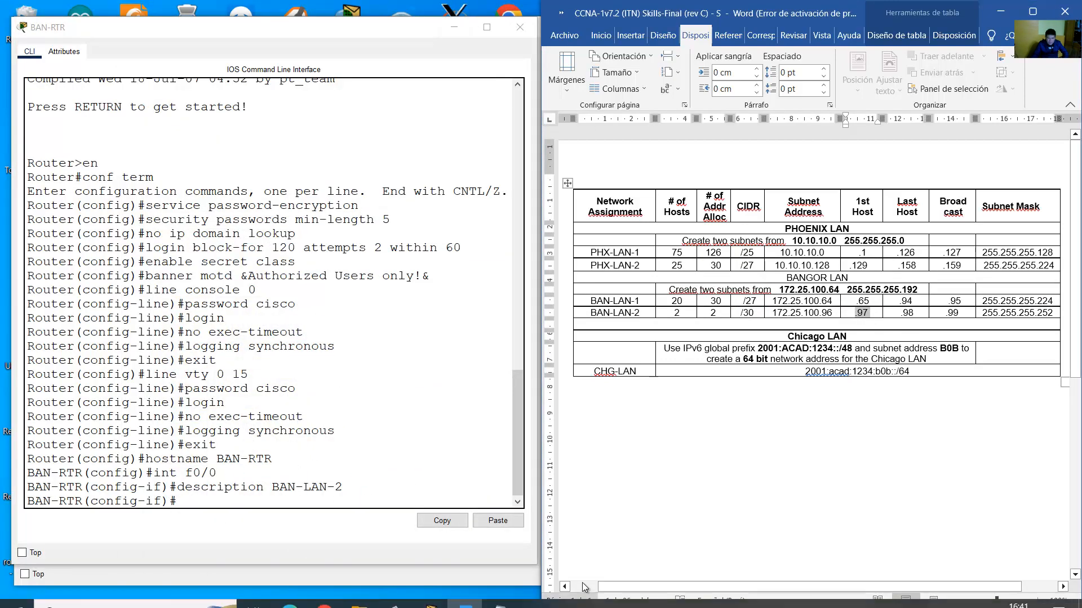
pyautogui.moveTo(441, 598)
pyautogui.click(271, 539)
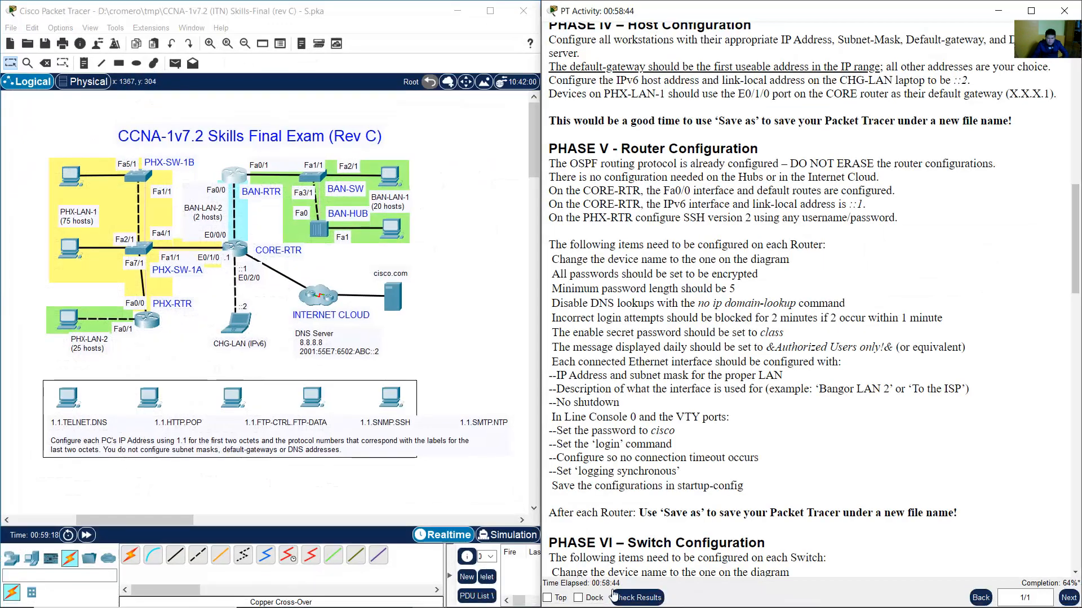
pyautogui.click(464, 595)
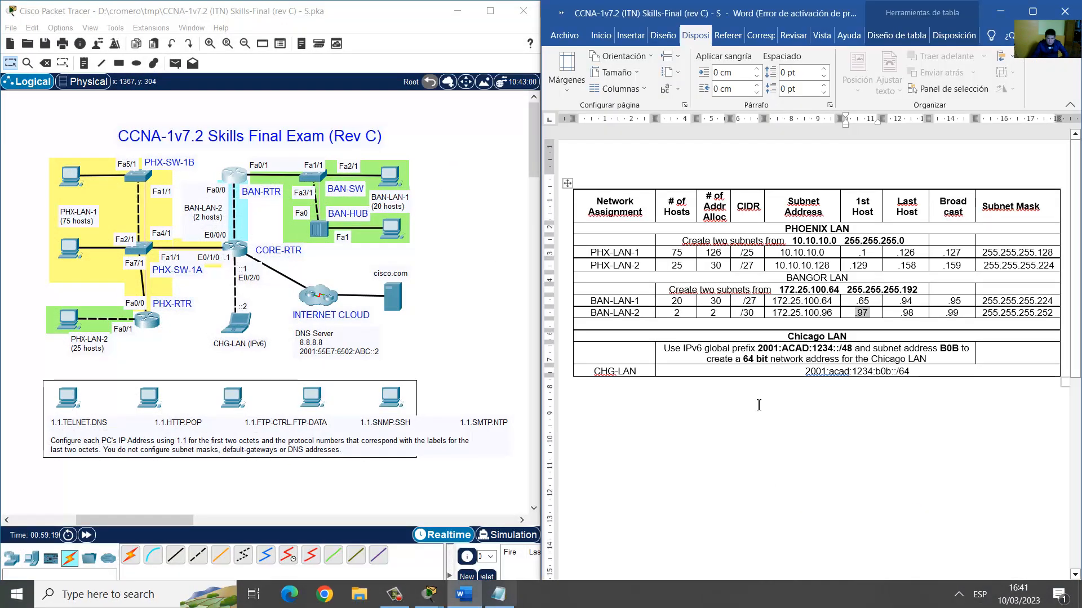
pyautogui.doubleClick(907, 312)
pyautogui.click(234, 175)
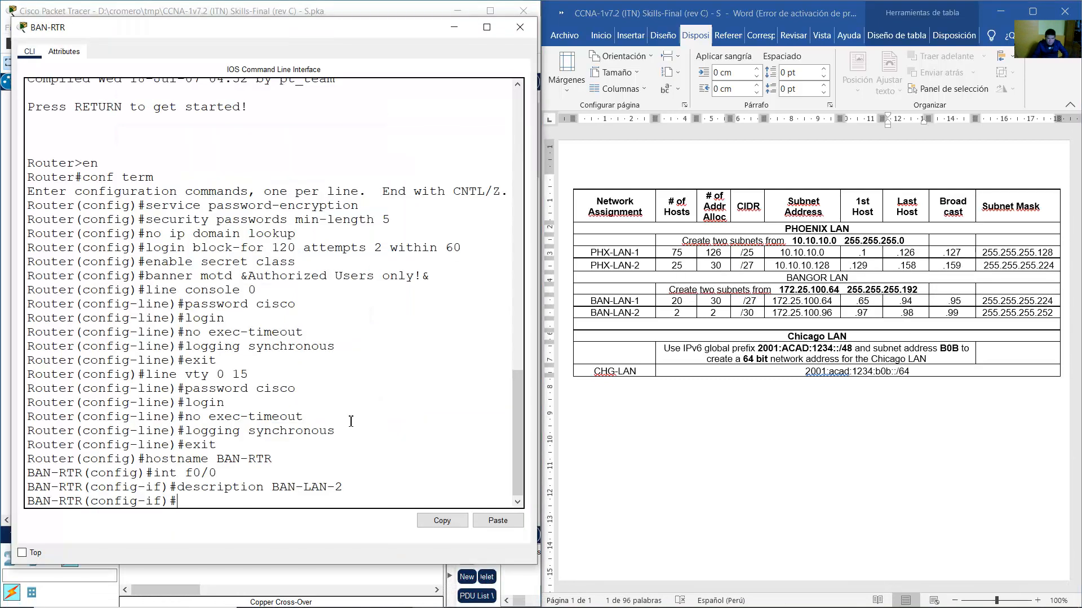
# Assign Fa0/0 172.25.100.98 255.255.255.252, enable it with no shutdown, and exit.
pyautogui.write('ip address')
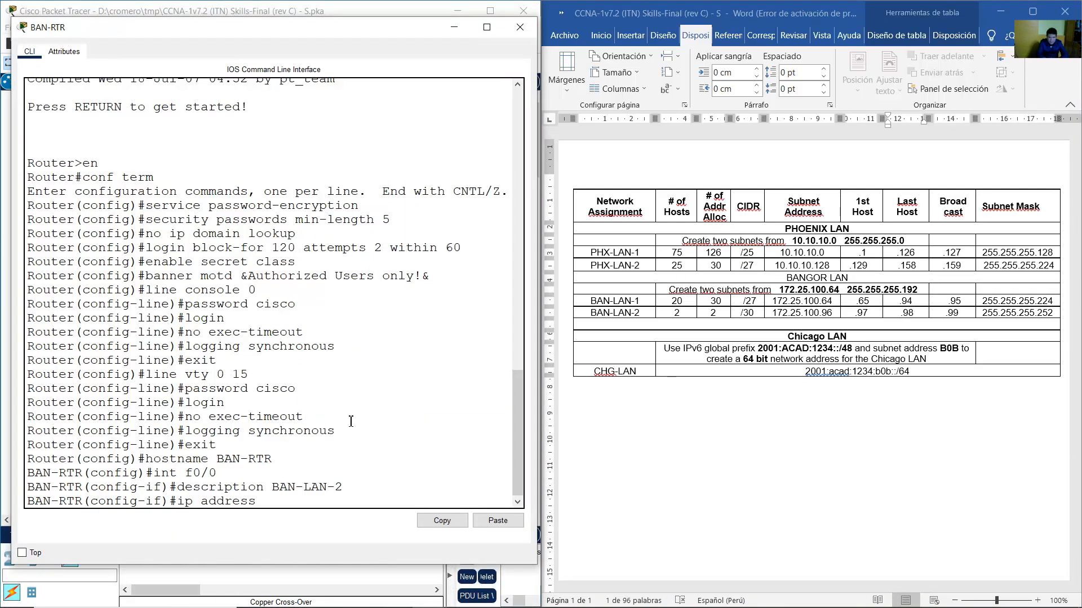
pyautogui.write(' 172.25.100.98 255.255.255.252')
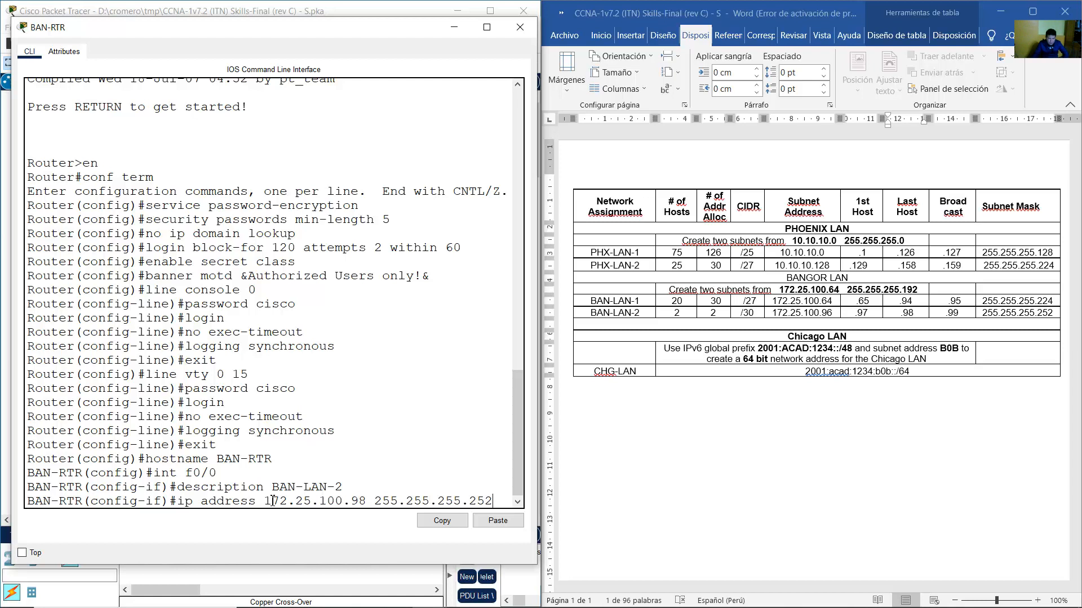
pyautogui.moveTo(264, 501); pyautogui.dragTo(359, 501)
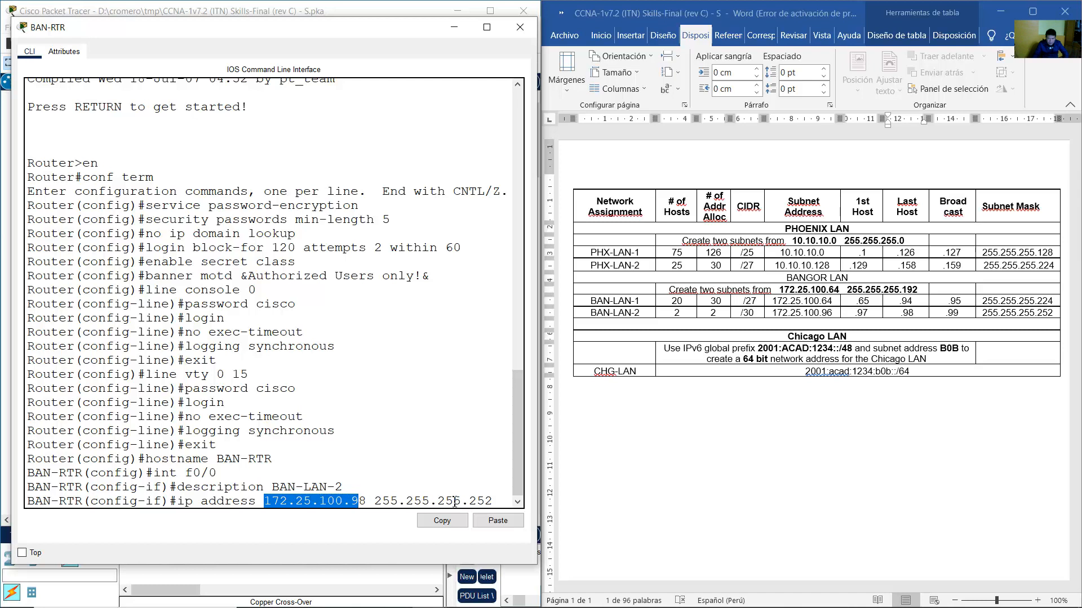
pyautogui.moveTo(460, 501); pyautogui.dragTo(486, 502)
pyautogui.click(495, 503)
pyautogui.press('Return')
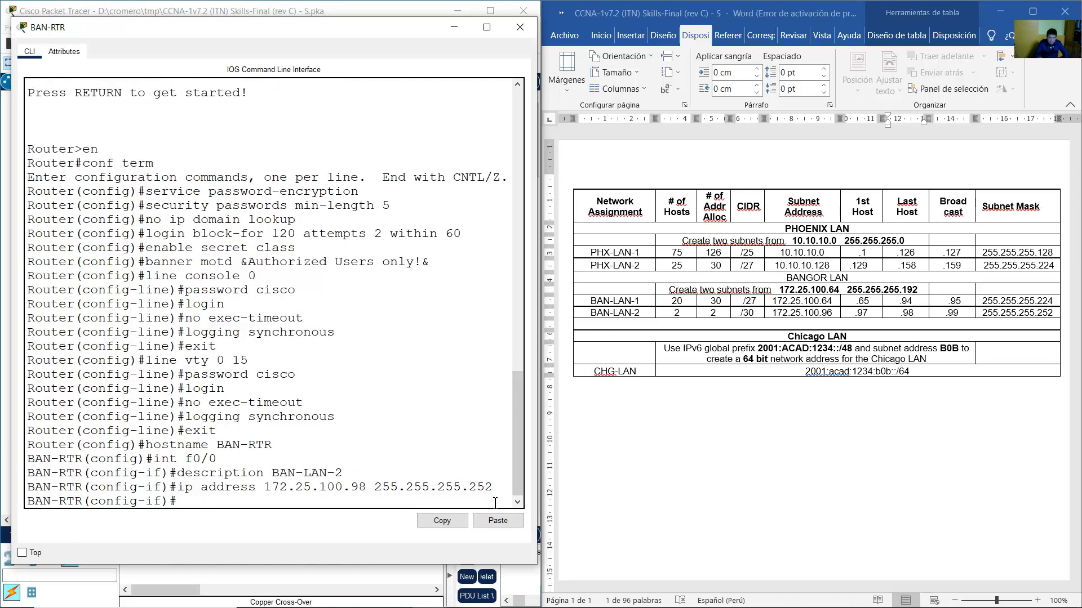
pyautogui.write('no shutdown')
pyautogui.press('Return')
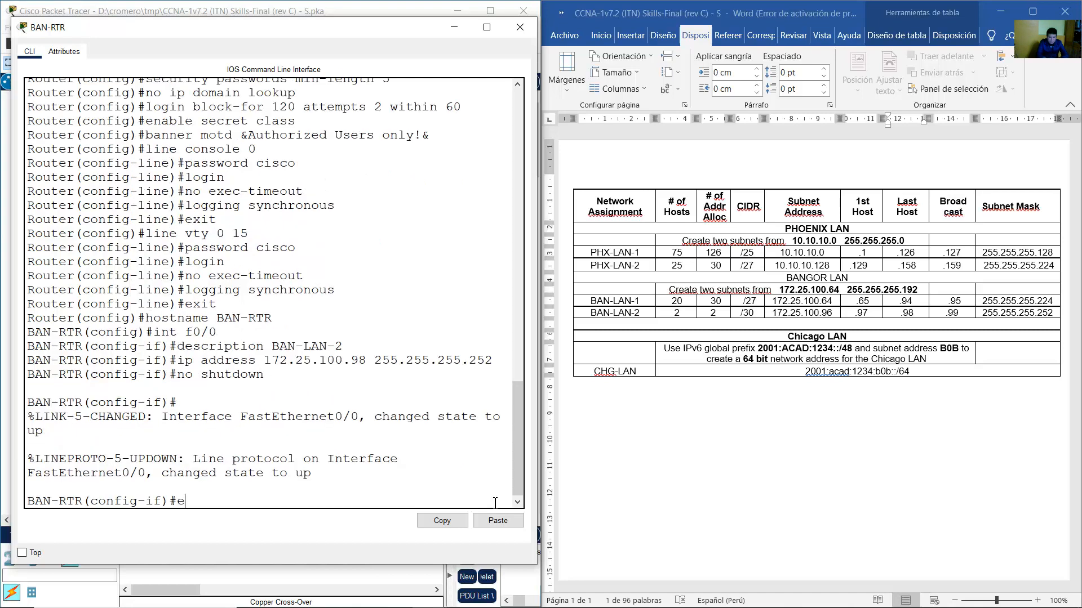
pyautogui.write('exit')
pyautogui.press('Return')
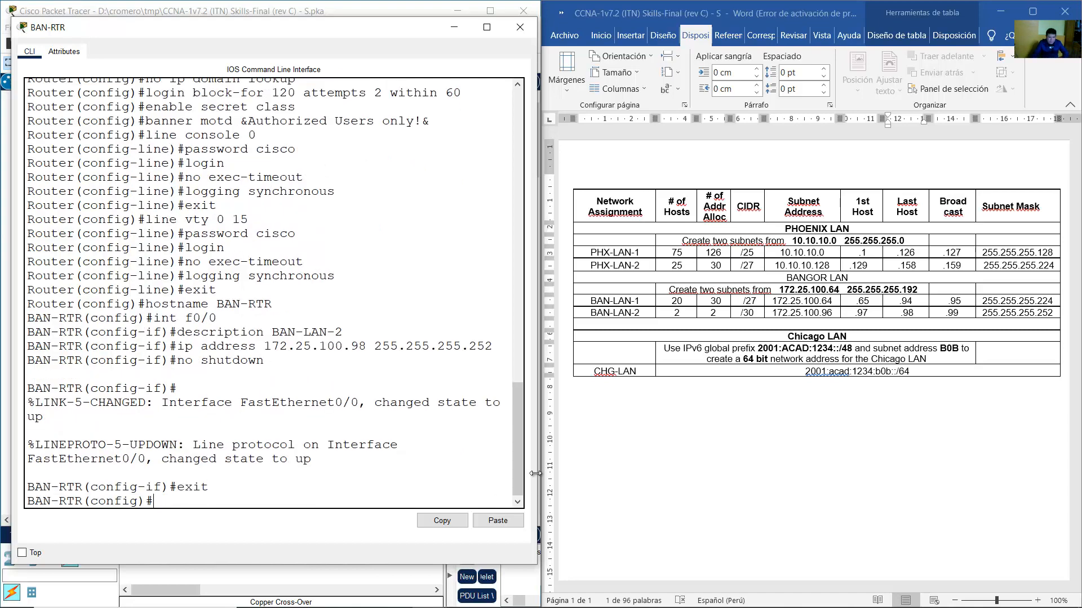
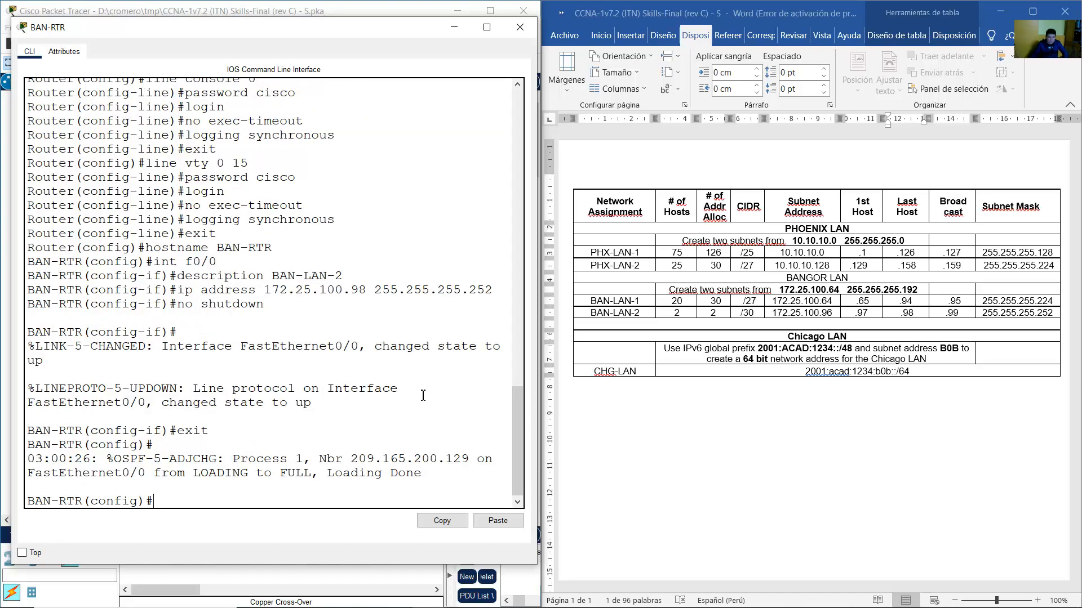
# Check the BAN-LAN addressing in the subnet table, then return to the topology.
pyautogui.click(248, 4)
pyautogui.click(741, 3)
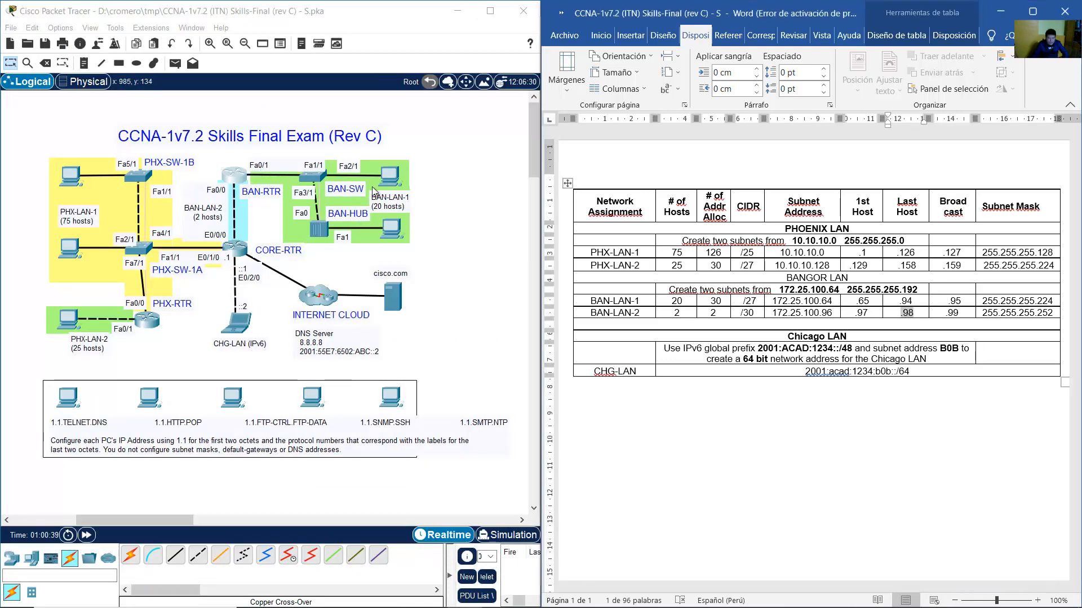
pyautogui.click(401, 204)
# On BAN-RTR, enter interface f0/1 and give it the description BAN-LAN-1.
pyautogui.click(245, 179)
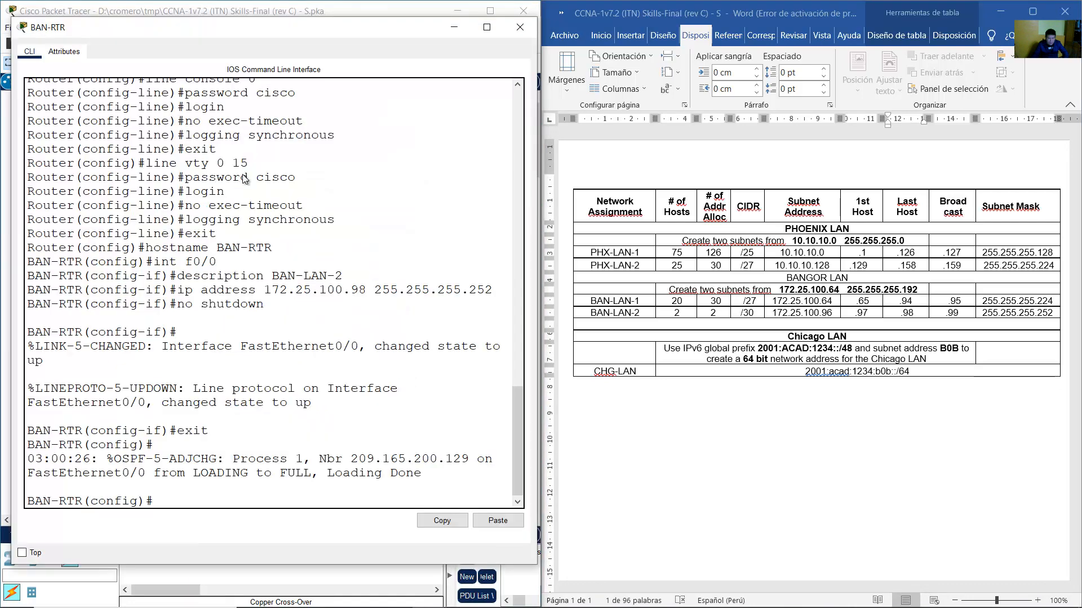
pyautogui.press('Up')
pyautogui.press('Up')
pyautogui.press('Up')
pyautogui.press('Up')
pyautogui.press('Up')
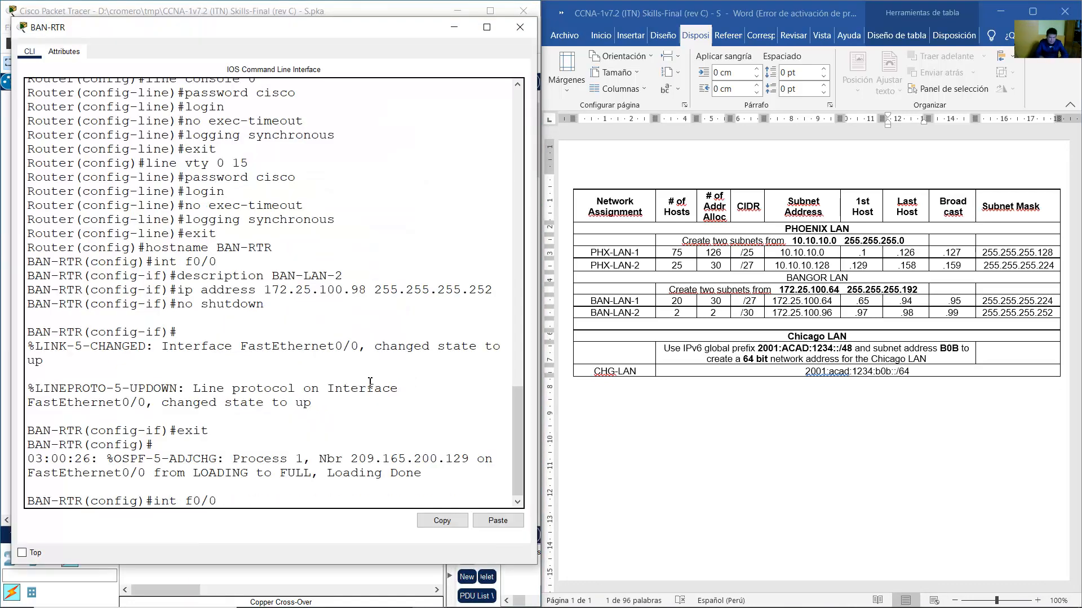
pyautogui.write('1')
pyautogui.press('Return')
pyautogui.press('Up')
pyautogui.press('Up')
pyautogui.press('Up')
pyautogui.press('Up')
pyautogui.press('Up')
pyautogui.press('Up')
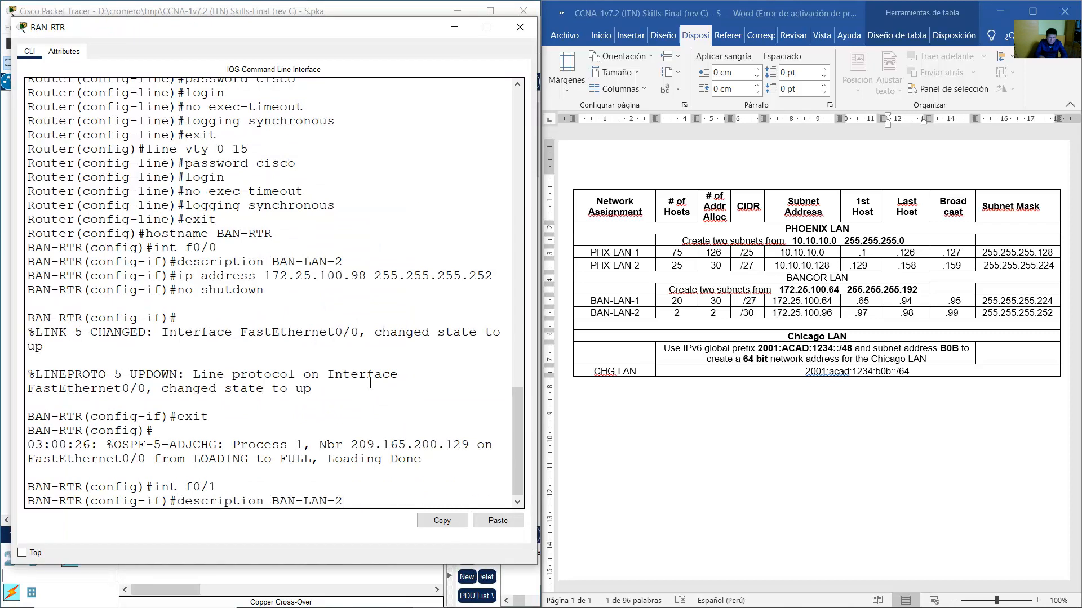
pyautogui.press('Down')
pyautogui.press('BackSpace')
pyautogui.write('1')
pyautogui.press('Return')
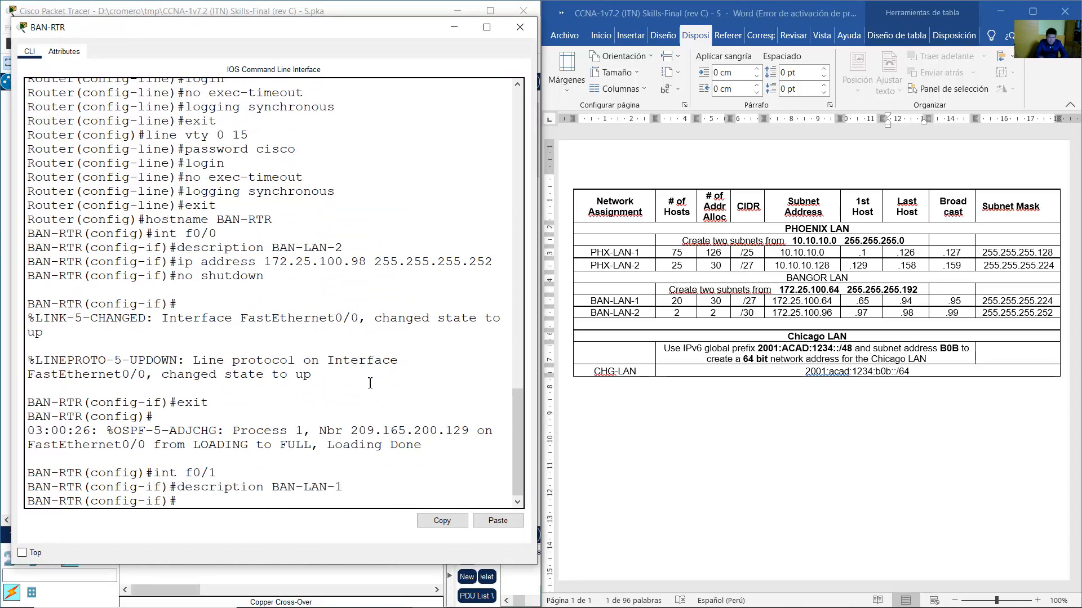
# Assign f0/1 the address 172.25.100.65 255.255.255.224 after checking the typed values.
pyautogui.moveTo(642, 307); pyautogui.dragTo(866, 299)
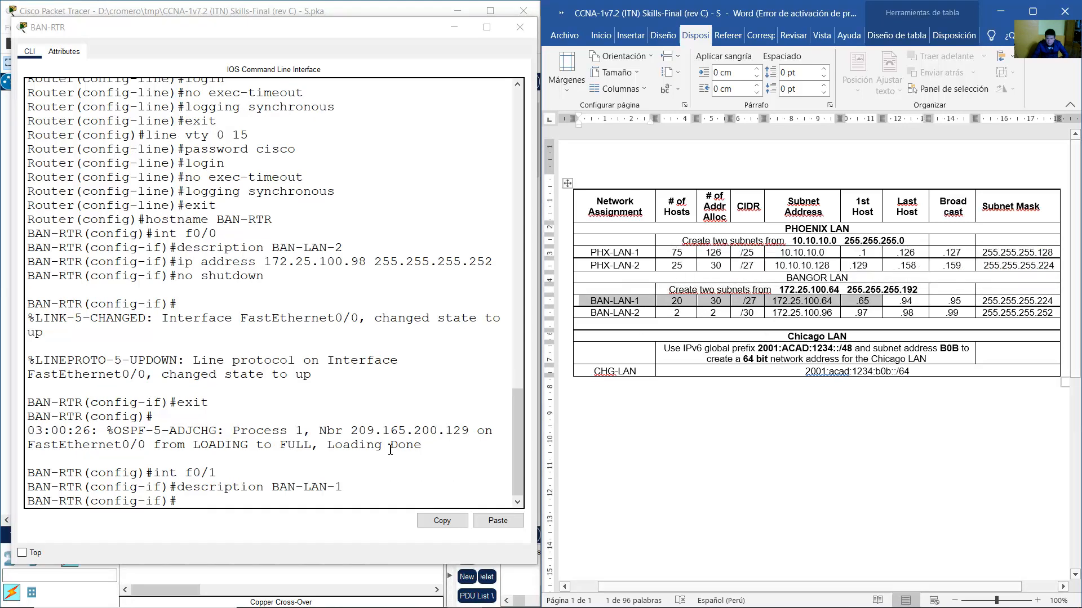
pyautogui.click(327, 505)
pyautogui.write('ip address 172.')
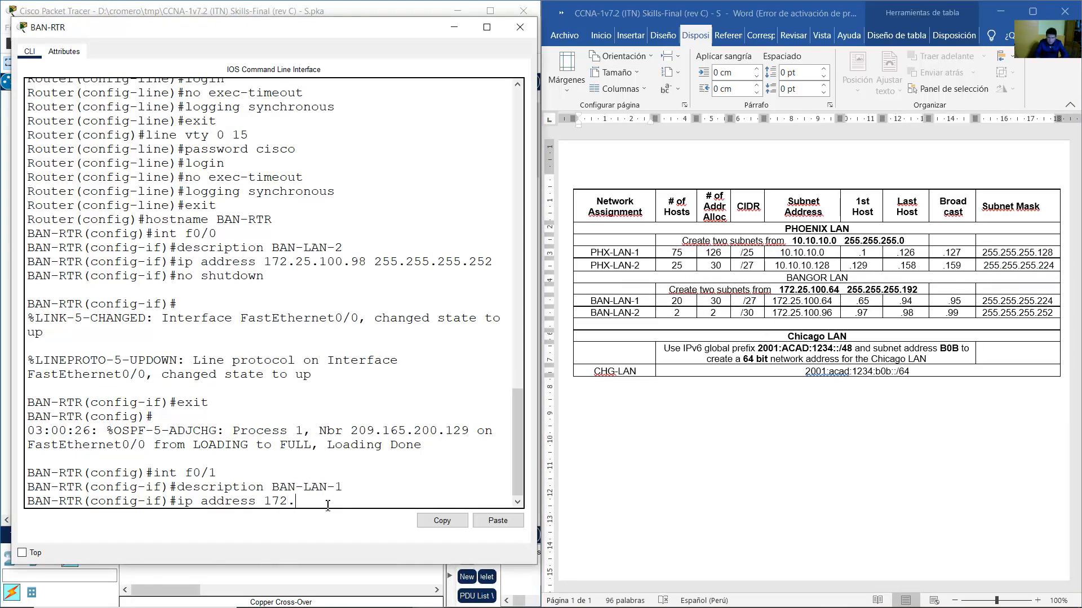
pyautogui.write('25.100.62')
pyautogui.write(' 255.255.255.224')
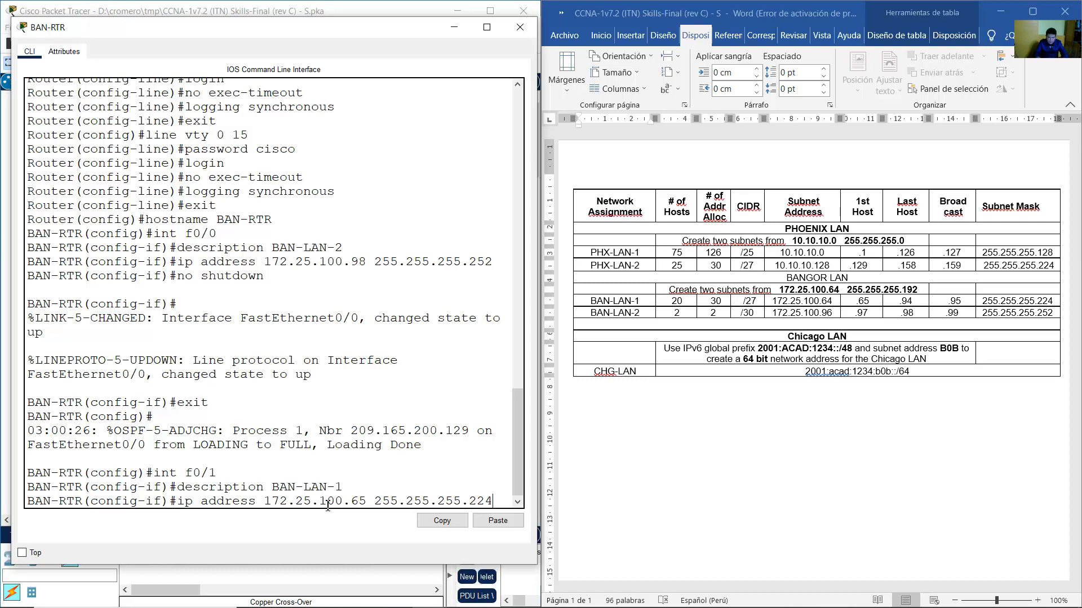
pyautogui.moveTo(264, 502); pyautogui.dragTo(372, 500)
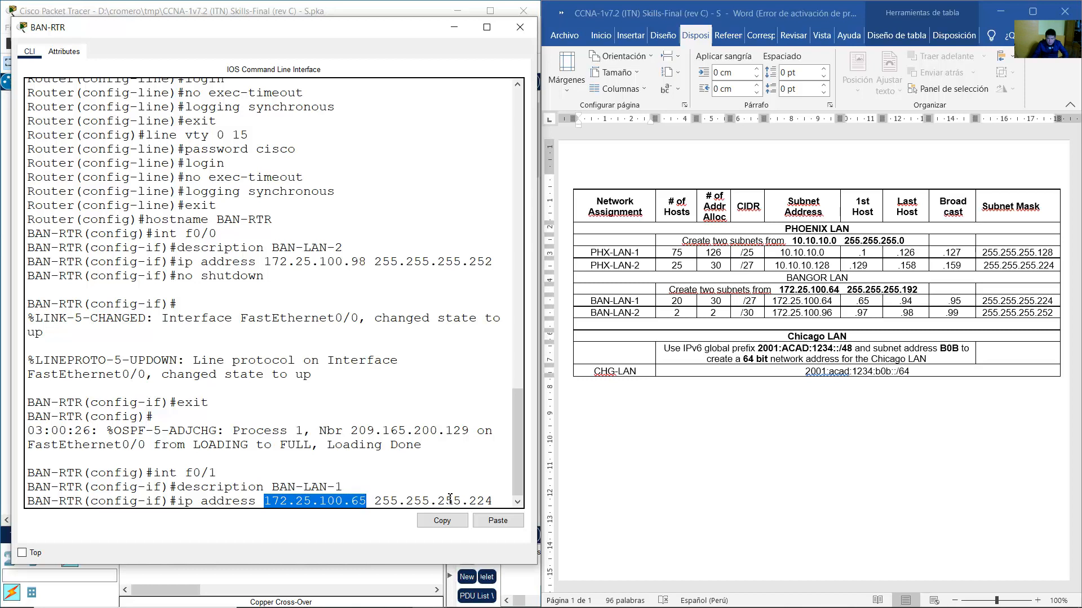
pyautogui.moveTo(462, 500); pyautogui.dragTo(492, 500)
pyautogui.click(494, 499)
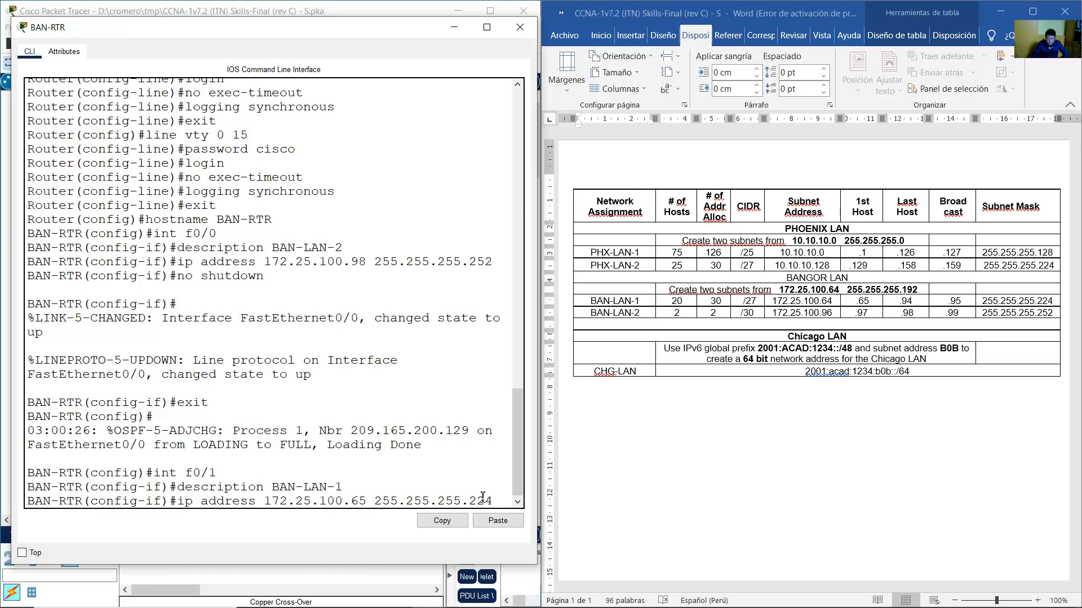
pyautogui.press('Return')
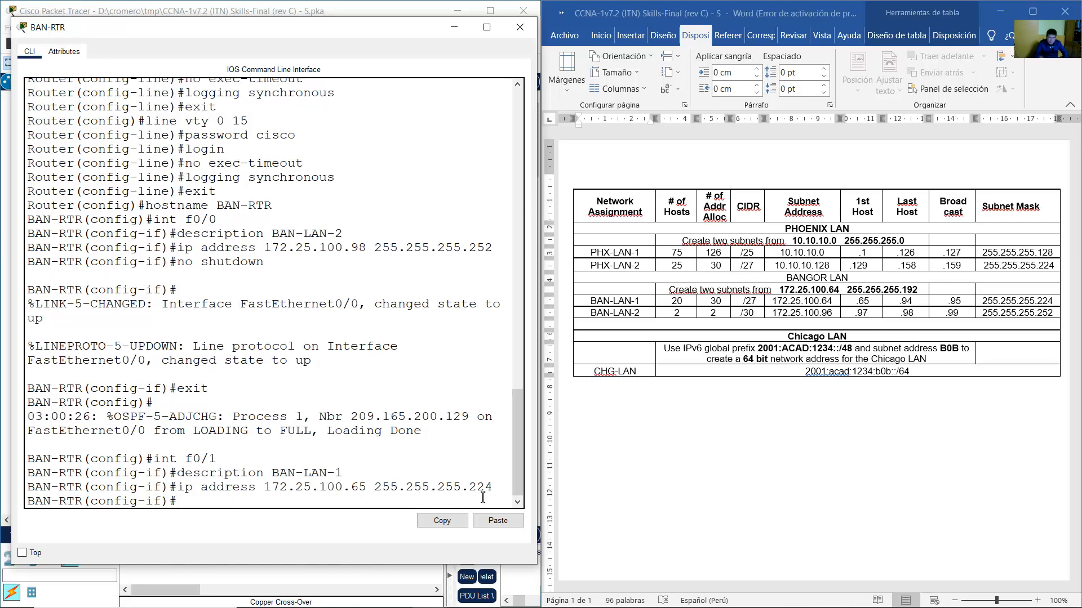
# Enable f0/1 with no shutdown, exit interface mode, and close the BAN-RTR window.
pyautogui.press('Up')
pyautogui.press('Up')
pyautogui.press('Up')
pyautogui.press('Up')
pyautogui.press('Up')
pyautogui.press('Return')
pyautogui.press('Up')
pyautogui.press('Up')
pyautogui.press('Up')
pyautogui.press('Up')
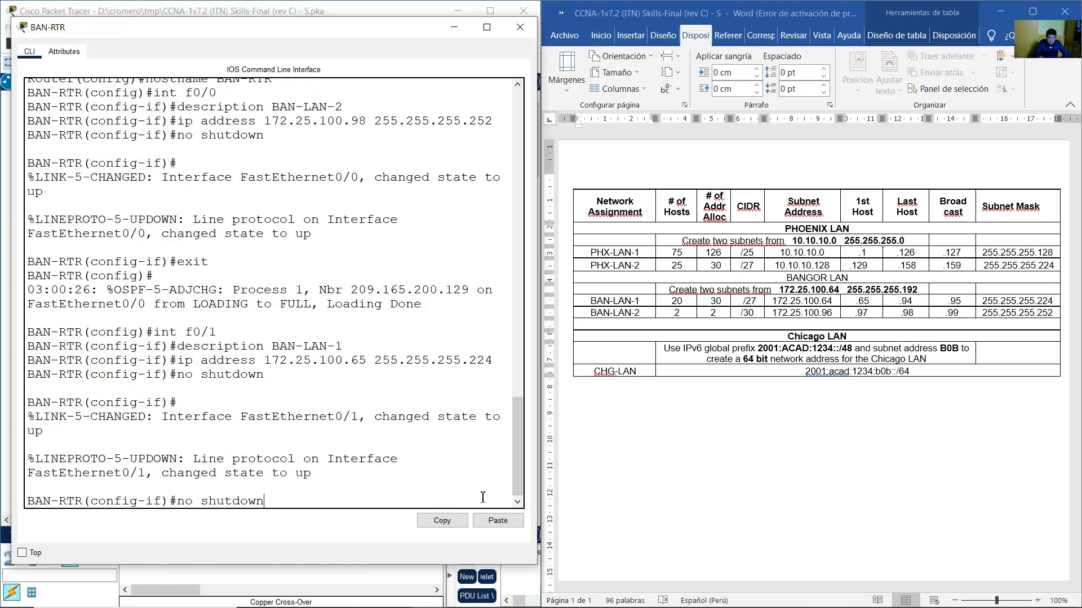
pyautogui.press('Up')
pyautogui.press('Return')
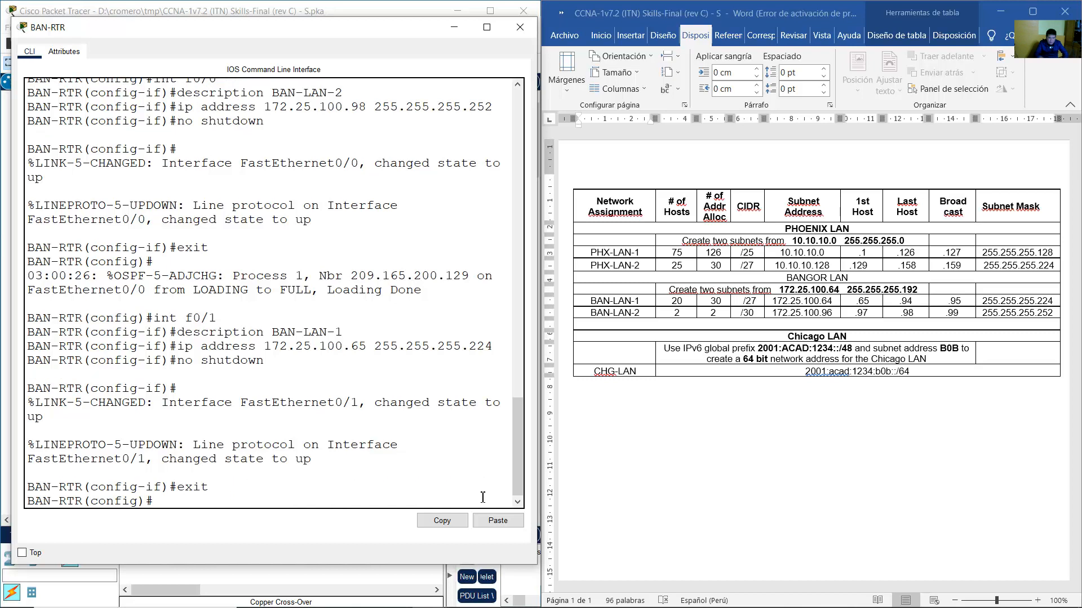
pyautogui.click(313, 3)
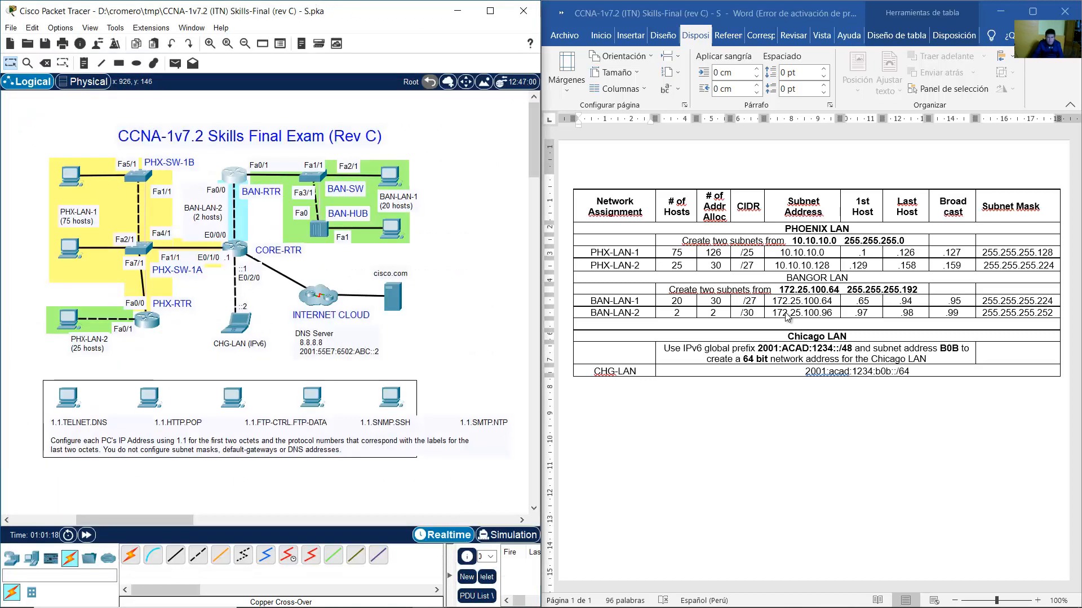
# Highlight the 'Save the configurations in startup-config' requirement in the activity instructions.
pyautogui.click(756, 410)
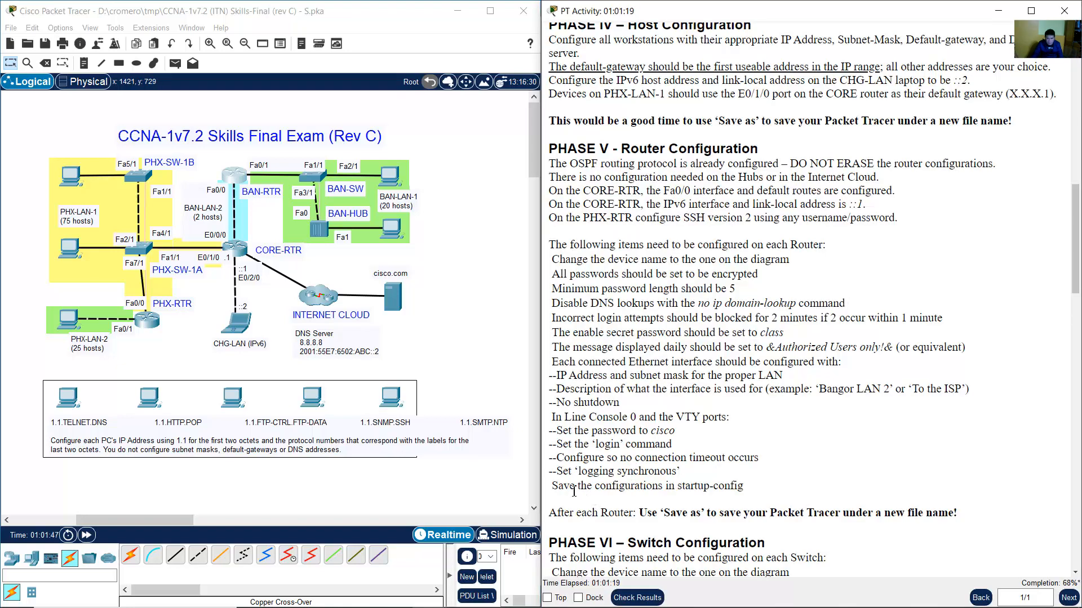
pyautogui.moveTo(557, 486); pyautogui.dragTo(738, 485)
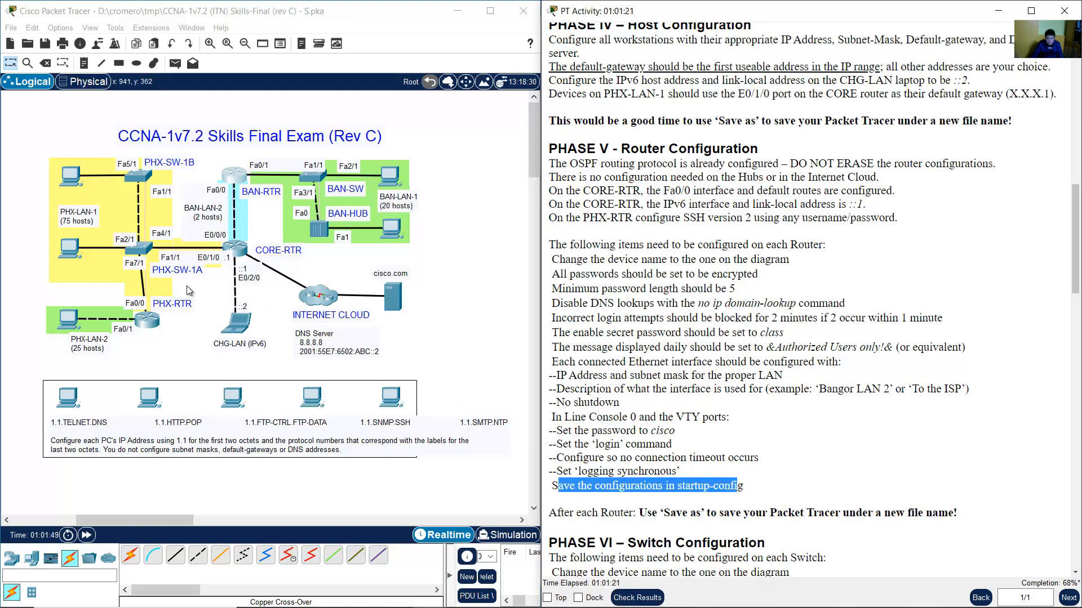
pyautogui.moveTo(163, 345); pyautogui.dragTo(149, 324)
# On PHX-RTR, leave config mode and save the running configuration to startup-config.
pyautogui.click(150, 324)
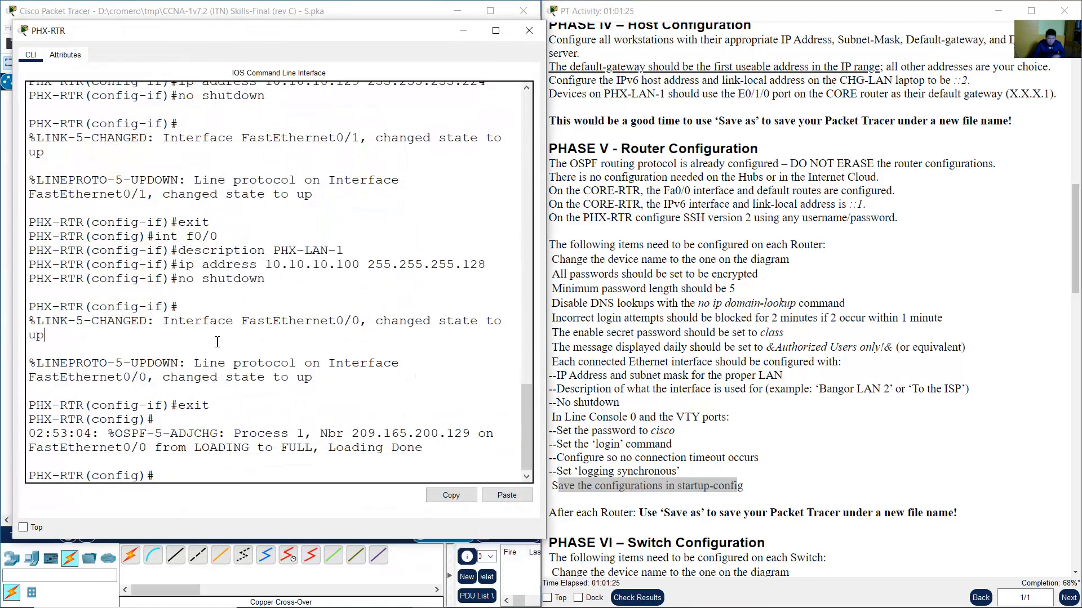
pyautogui.write('end')
pyautogui.press('Return')
pyautogui.press('Return')
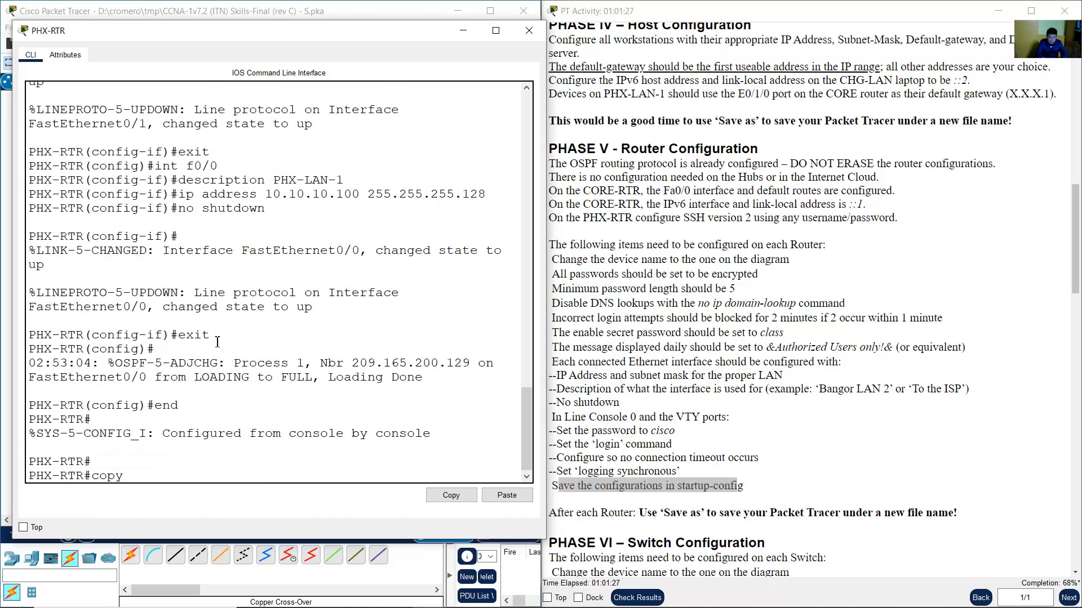
pyautogui.write('start')
pyautogui.press('Return')
pyautogui.press('Return')
pyautogui.press('Return')
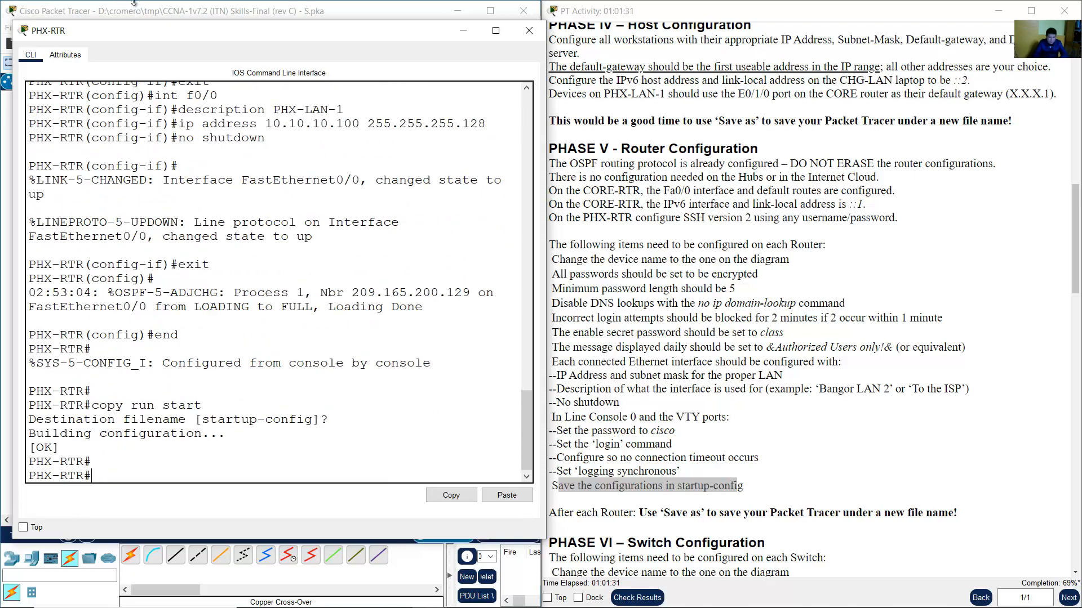
pyautogui.click(133, 3)
# On CORE-RTR, run end and copy run start, accepting the startup-config destination.
pyautogui.click(242, 257)
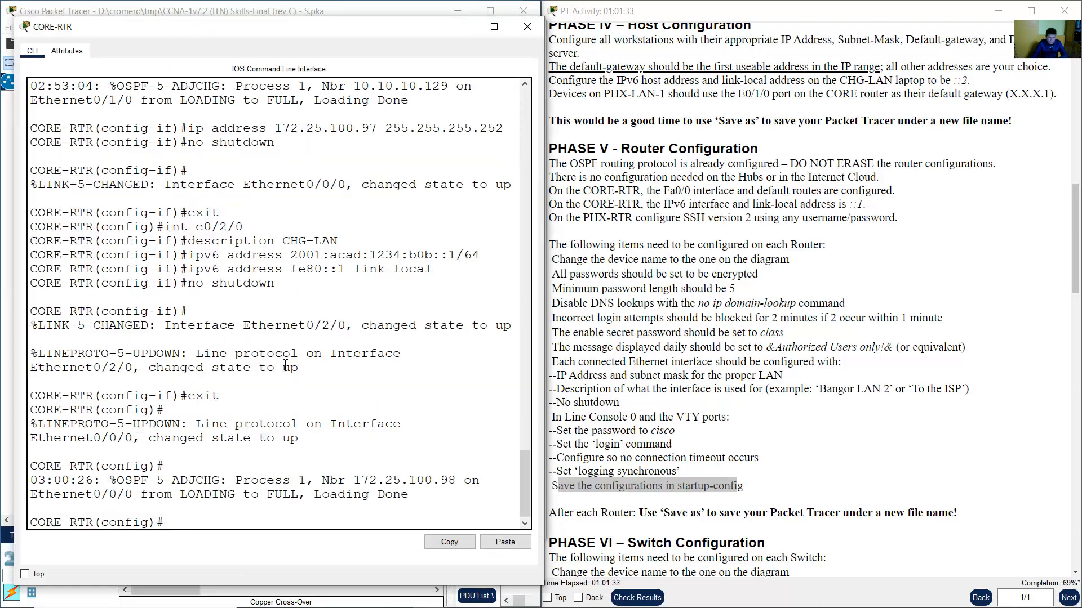
pyautogui.write('end')
pyautogui.press('Return')
pyautogui.press('Return')
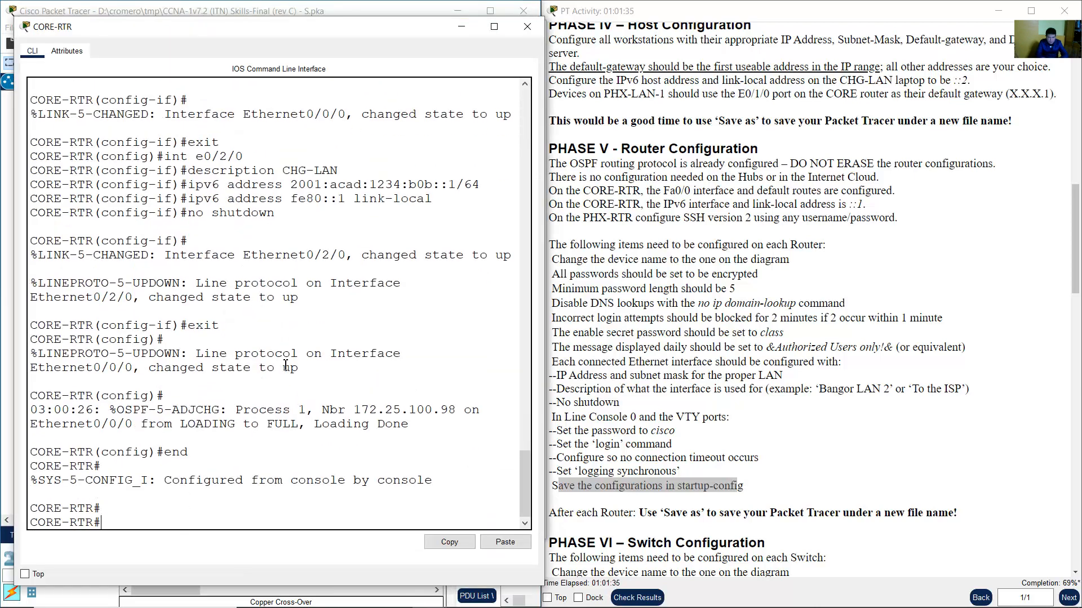
pyautogui.write('copy run star')
pyautogui.write('t')
pyautogui.press('Return')
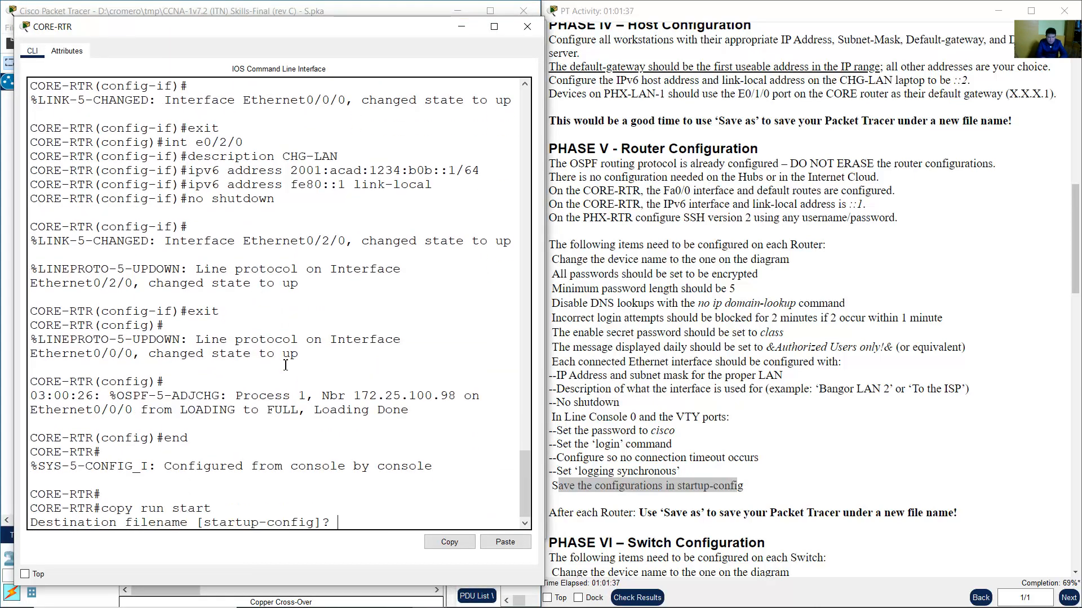
pyautogui.press('Return')
pyautogui.press('Return')
pyautogui.click(322, 4)
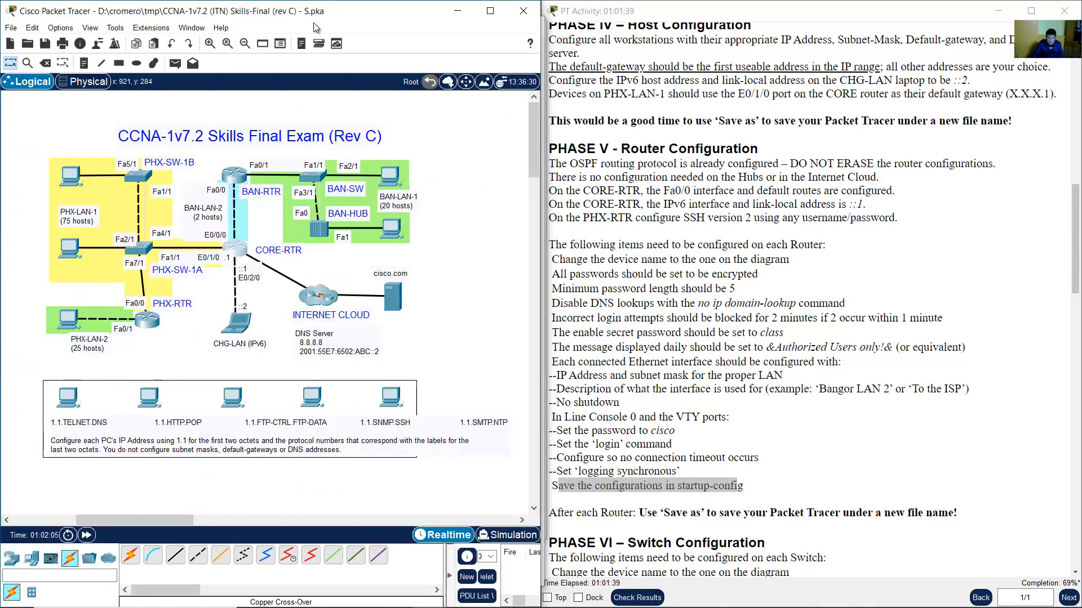
# On BAN-RTR, run end and copy run start to save to startup-config.
pyautogui.click(241, 179)
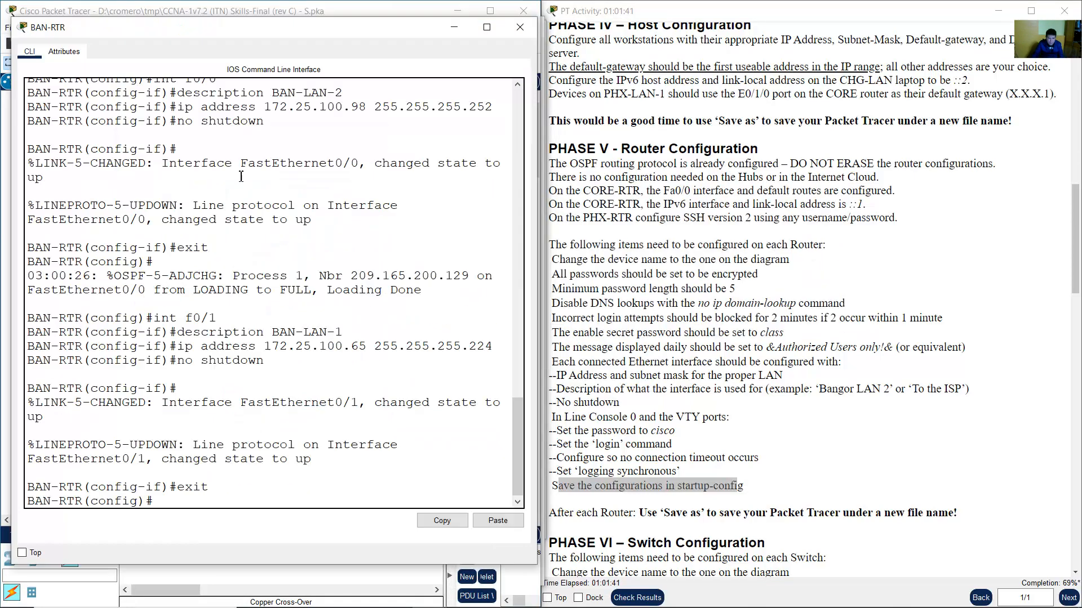
pyautogui.write('end')
pyautogui.press('Return')
pyautogui.press('Return')
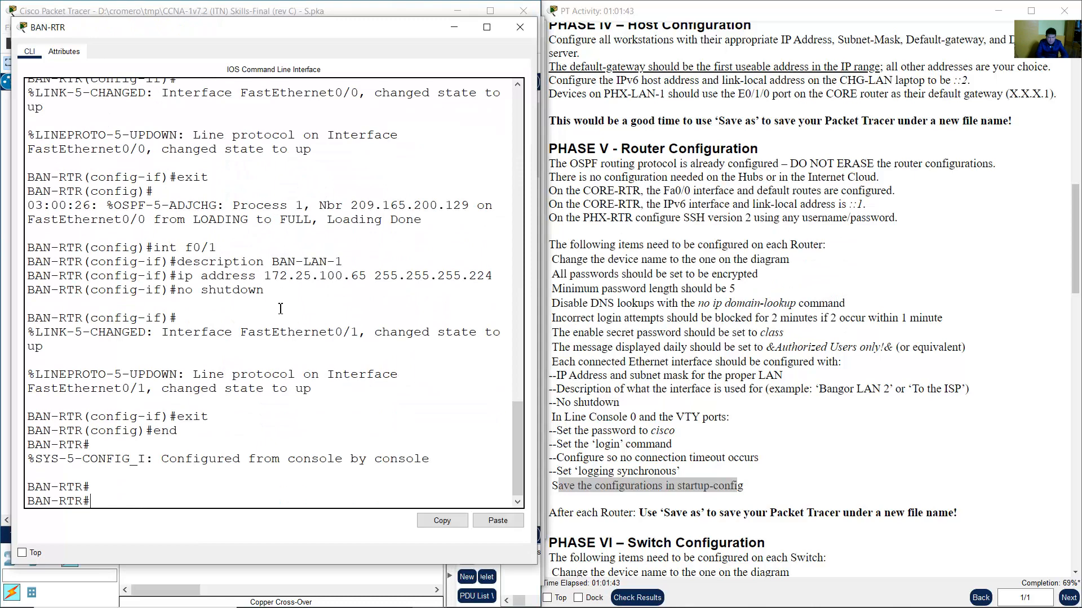
pyautogui.write('copy run start')
pyautogui.press('Return')
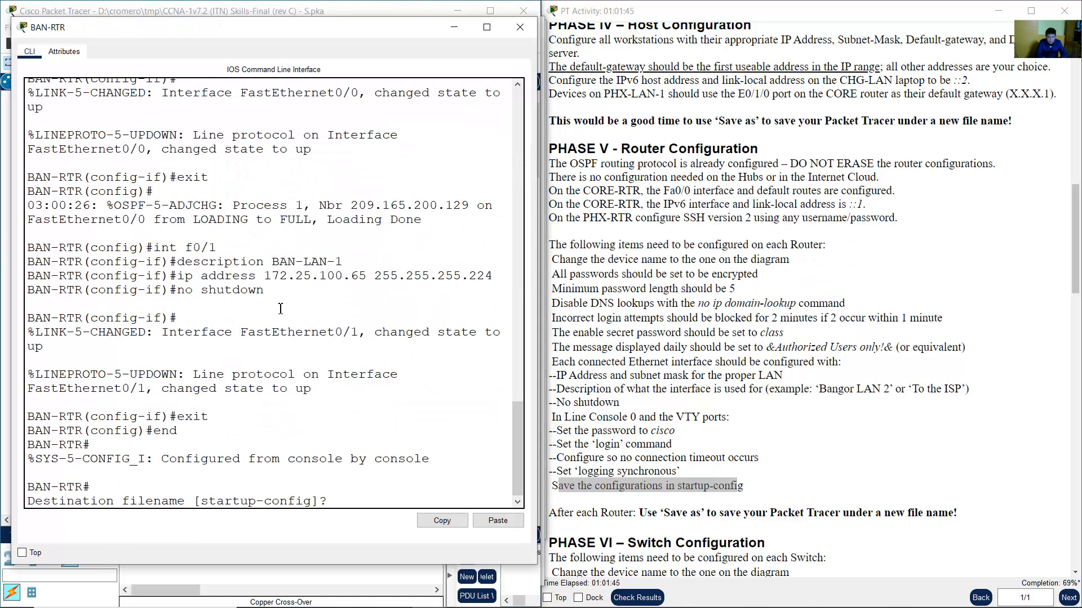
pyautogui.press('Return')
pyautogui.press('Return')
pyautogui.click(289, 3)
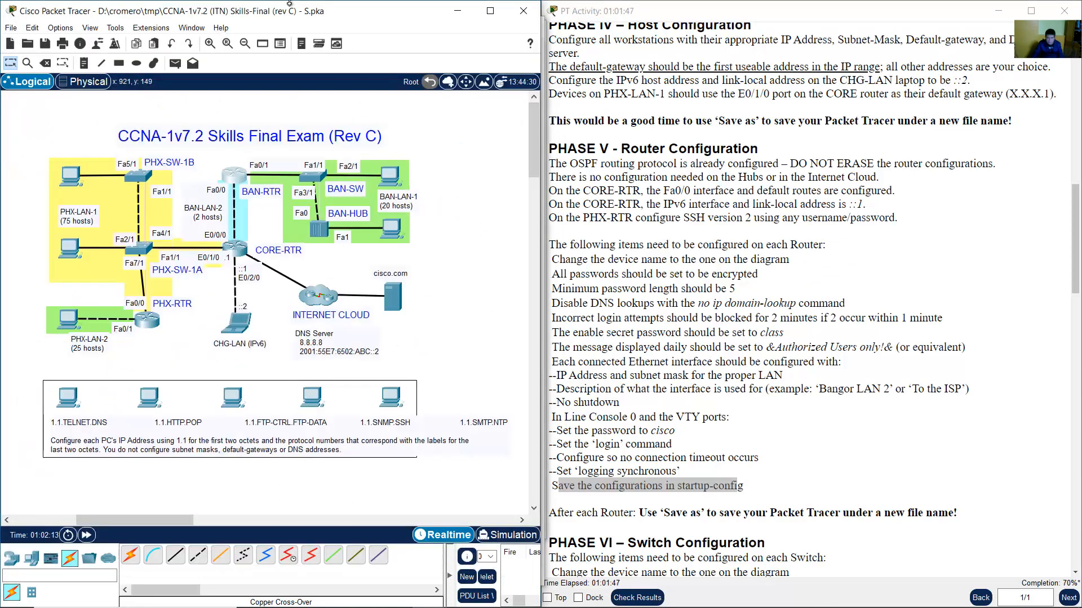
# Scroll the instructions to Phase VI and highlight the 'Change the device name' line.
pyautogui.click(770, 293)
pyautogui.scroll(-3, 762, 356)
pyautogui.scroll(-3, 767, 352)
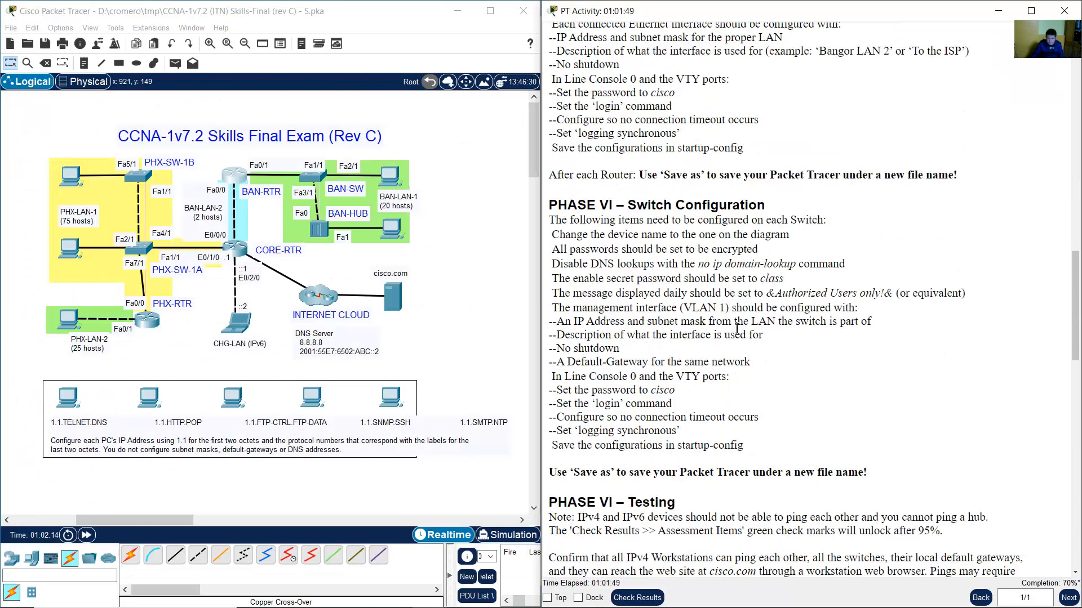
pyautogui.moveTo(627, 138); pyautogui.dragTo(783, 139)
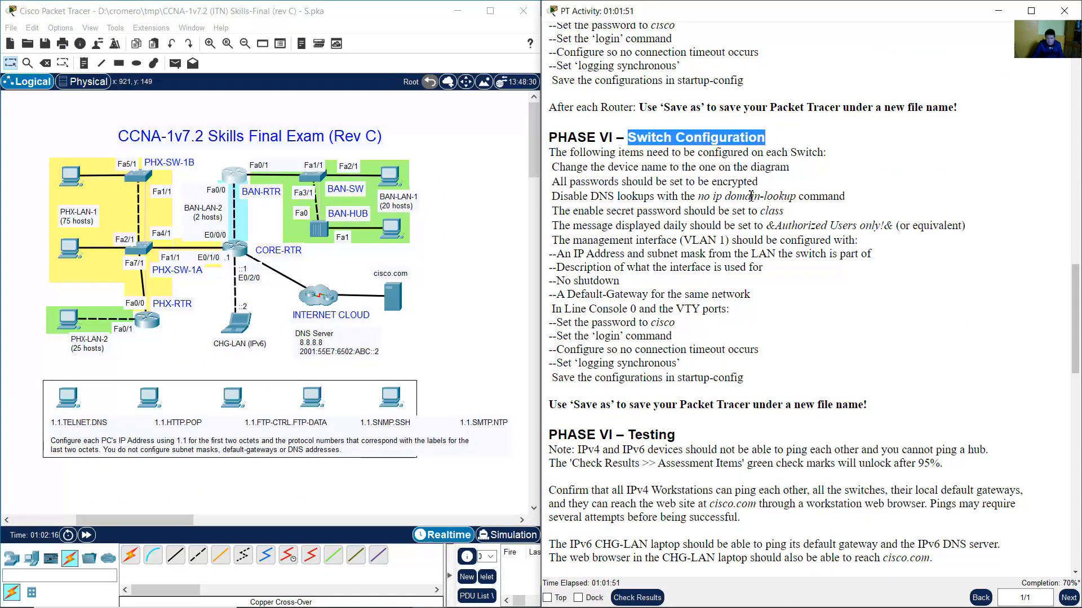
pyautogui.click(725, 216)
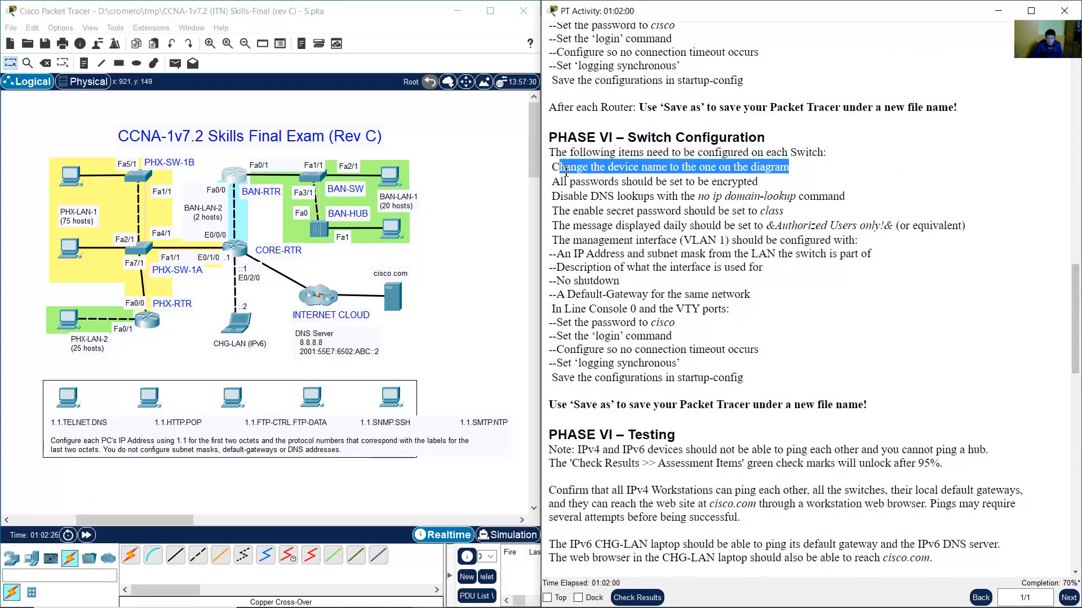
pyautogui.click(561, 169)
pyautogui.moveTo(559, 169); pyautogui.dragTo(785, 179)
# In the Notepad configuration notes, add another hostname line below the existing one.
pyautogui.click(513, 601)
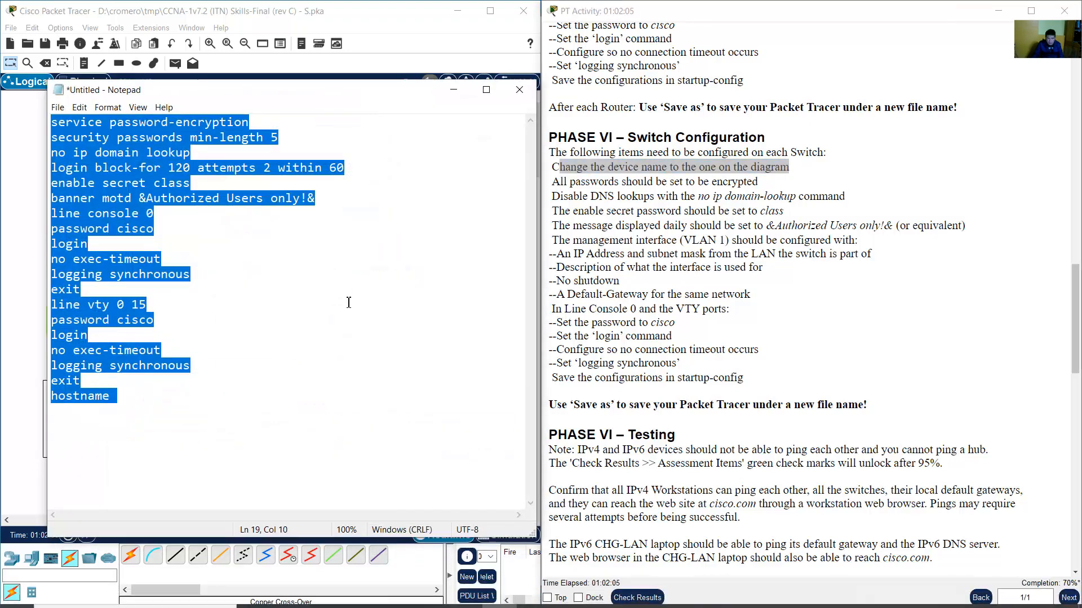
pyautogui.click(229, 233)
pyautogui.doubleClick(118, 397)
pyautogui.hotkey('ctrl', 'c')
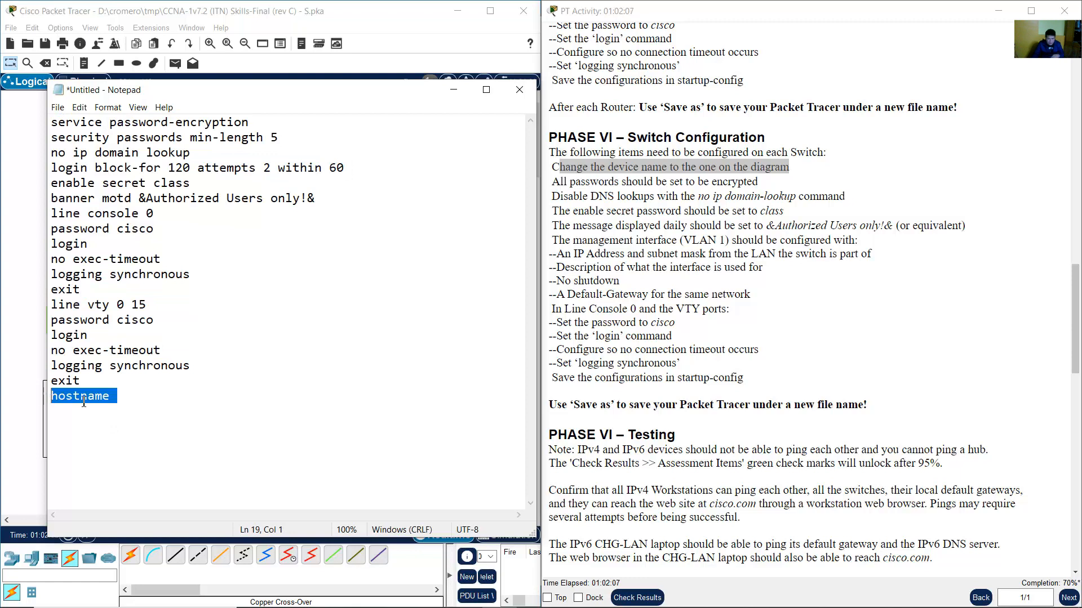
pyautogui.click(148, 413)
pyautogui.press('Return')
pyautogui.press('Return')
pyautogui.press('Return')
pyautogui.hotkey('ctrl', 'v')
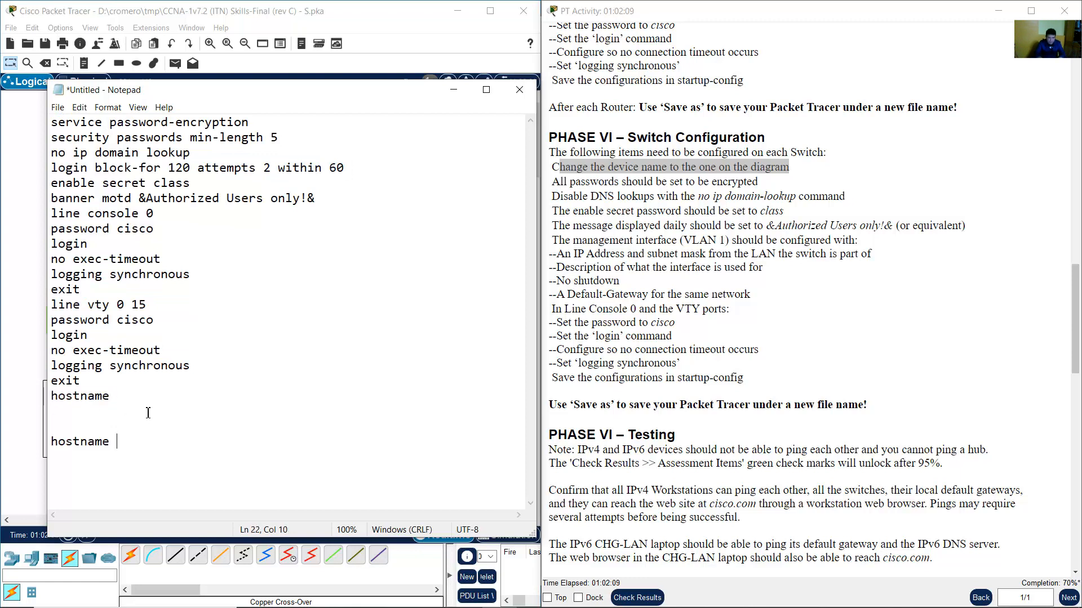
# Copy the service password-encryption line onto empty line 21 of the notes.
pyautogui.click(651, 196)
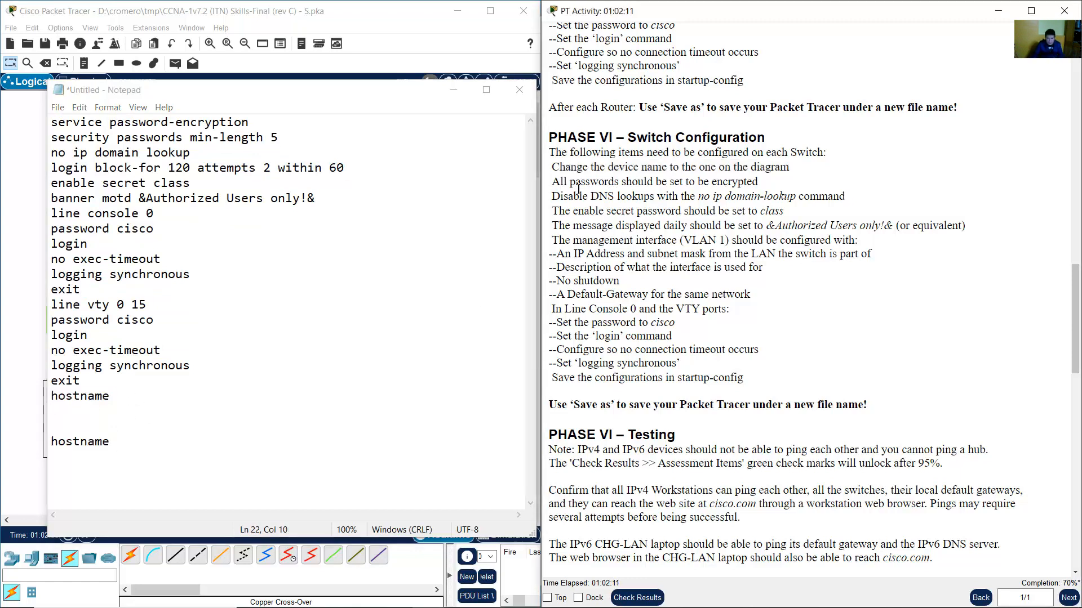
pyautogui.moveTo(552, 182); pyautogui.dragTo(767, 184)
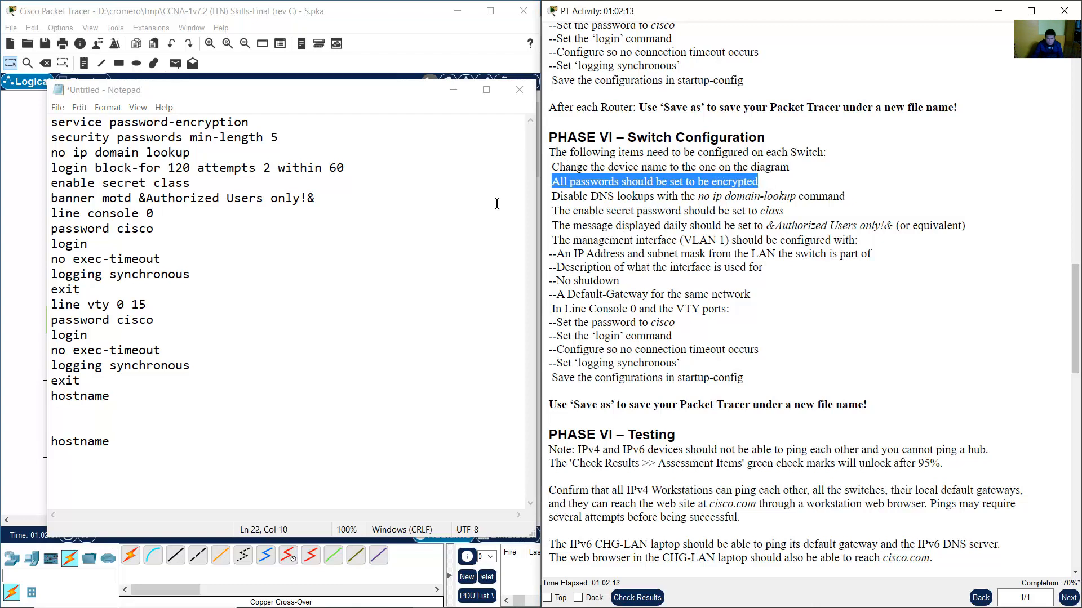
pyautogui.moveTo(51, 122); pyautogui.dragTo(248, 122)
pyautogui.rightClick(235, 122)
pyautogui.click(265, 162)
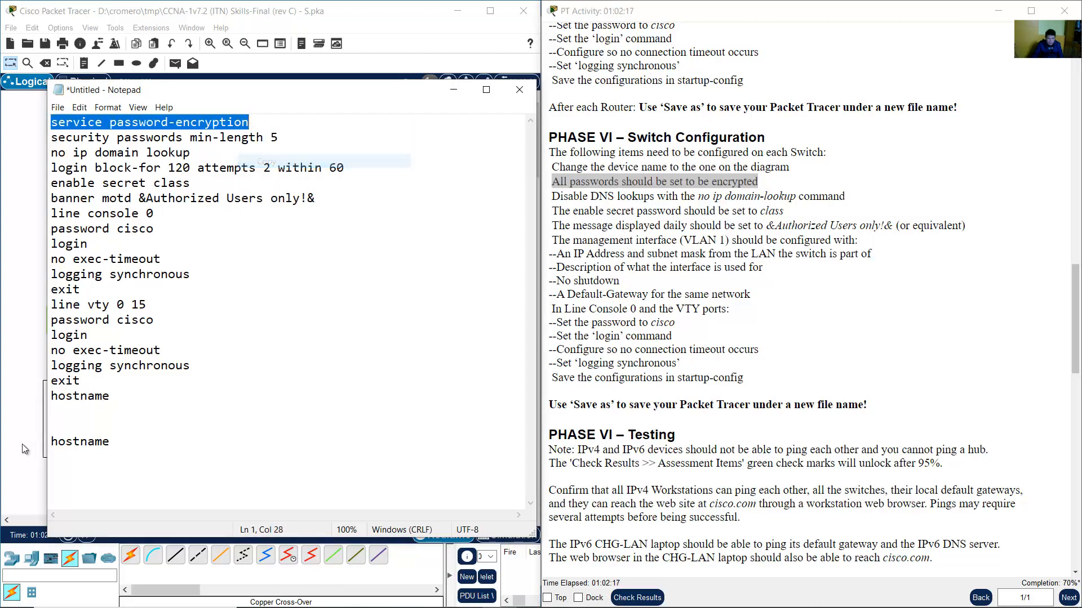
pyautogui.click(59, 427)
pyautogui.rightClick(61, 426)
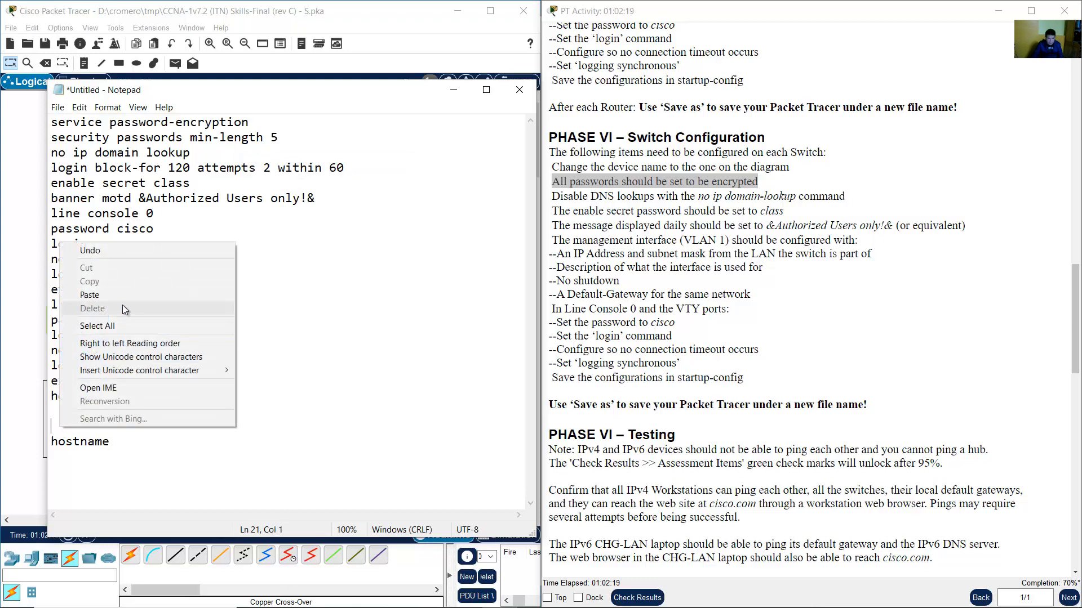
pyautogui.click(90, 295)
pyautogui.press('Return')
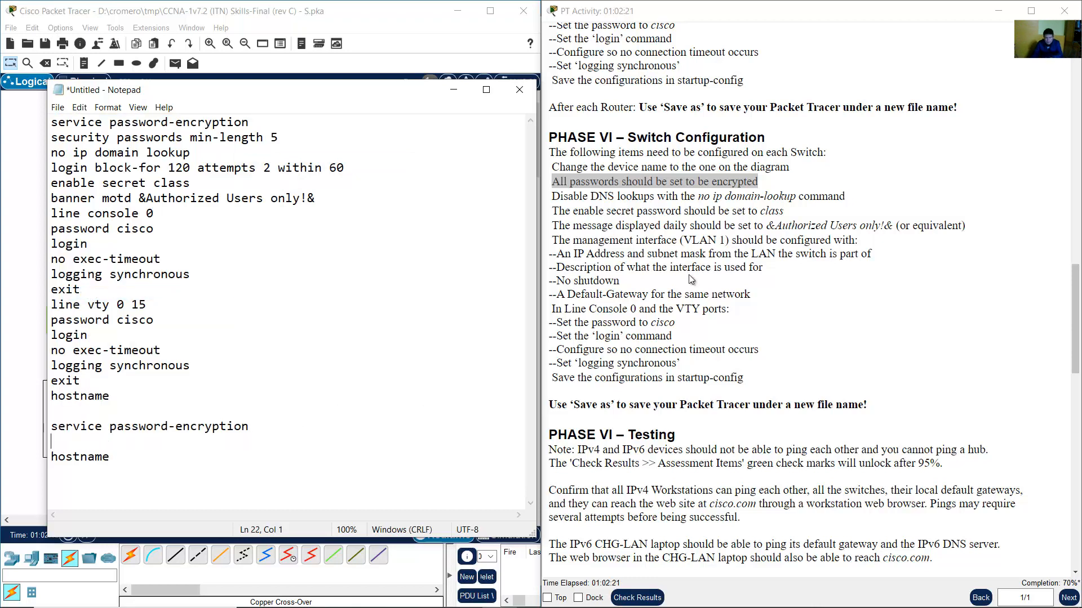
# Copy the no ip domain lookup line onto line 22.
pyautogui.moveTo(563, 196); pyautogui.dragTo(730, 196)
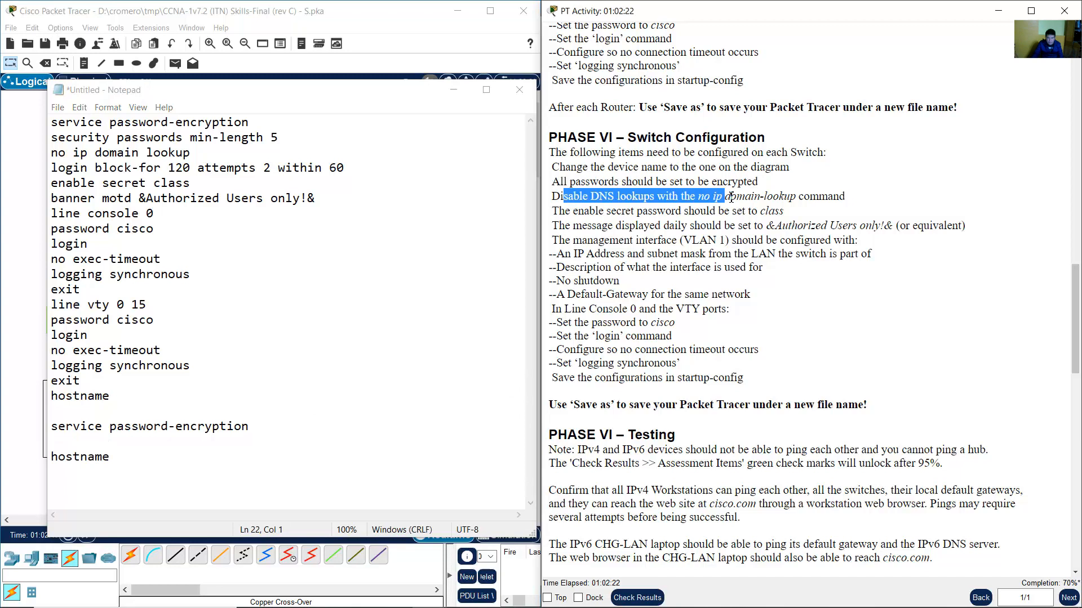
pyautogui.click(175, 166)
pyautogui.moveTo(53, 154); pyautogui.dragTo(191, 153)
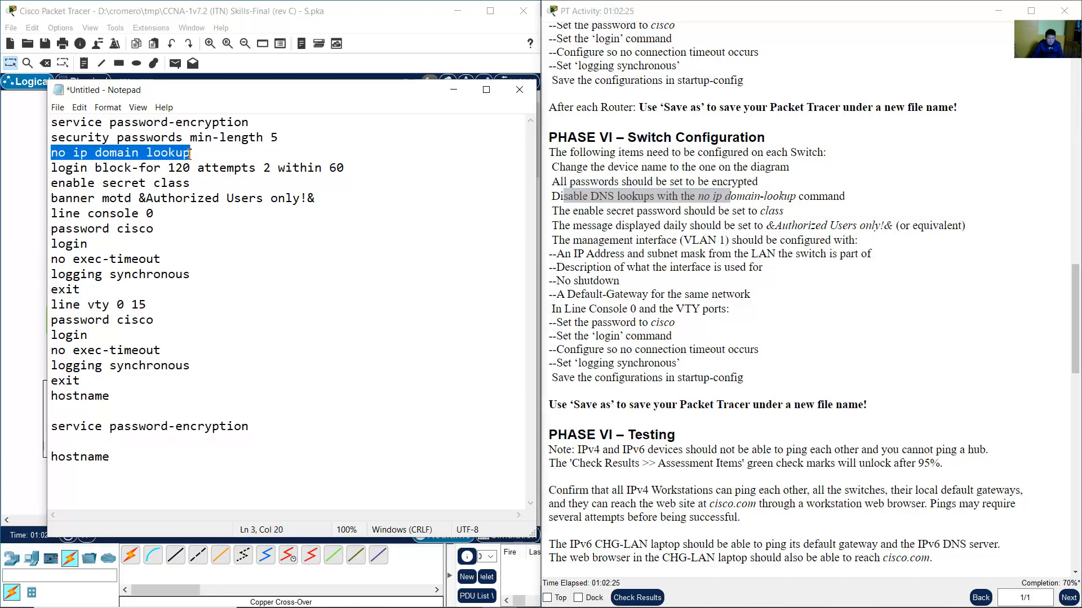
pyautogui.rightClick(184, 153)
pyautogui.click(229, 193)
pyautogui.click(75, 442)
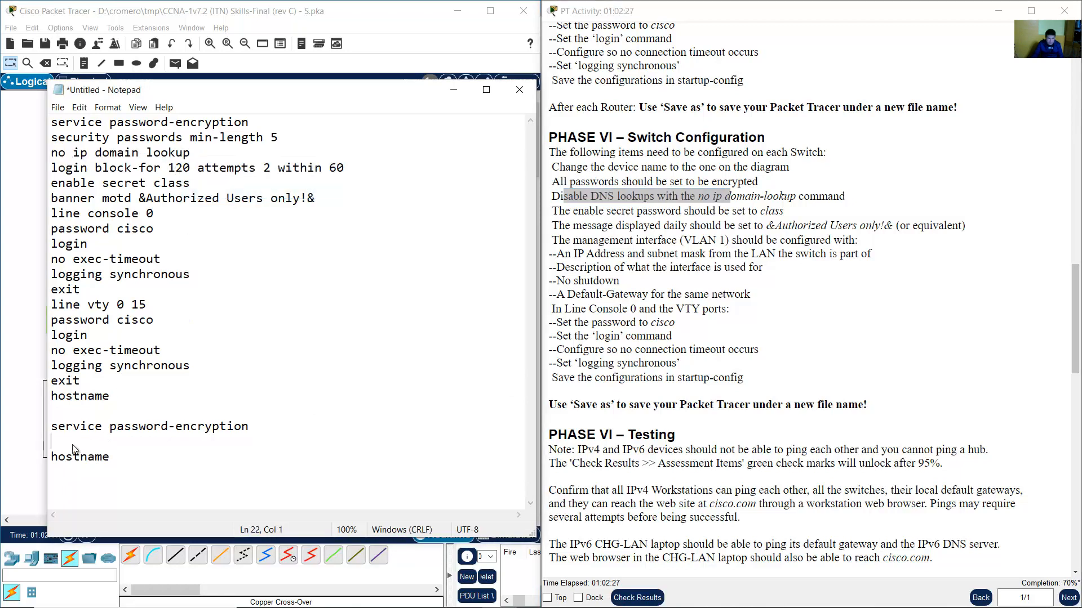
pyautogui.rightClick(74, 444)
pyautogui.click(128, 315)
# Add the enable secret class line below no ip domain lookup.
pyautogui.click(559, 211)
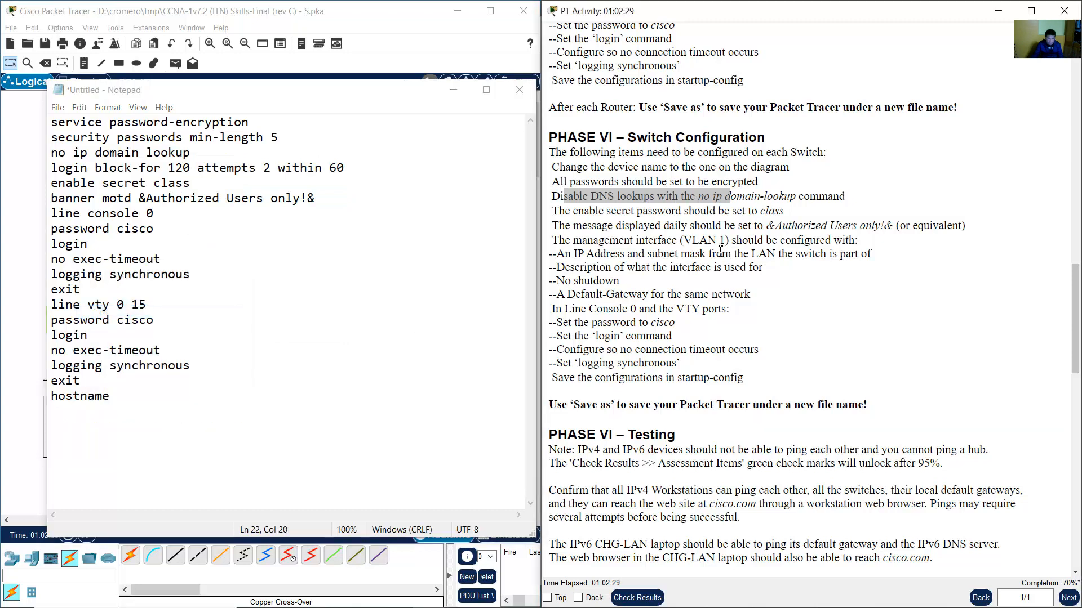
pyautogui.moveTo(560, 211); pyautogui.dragTo(770, 214)
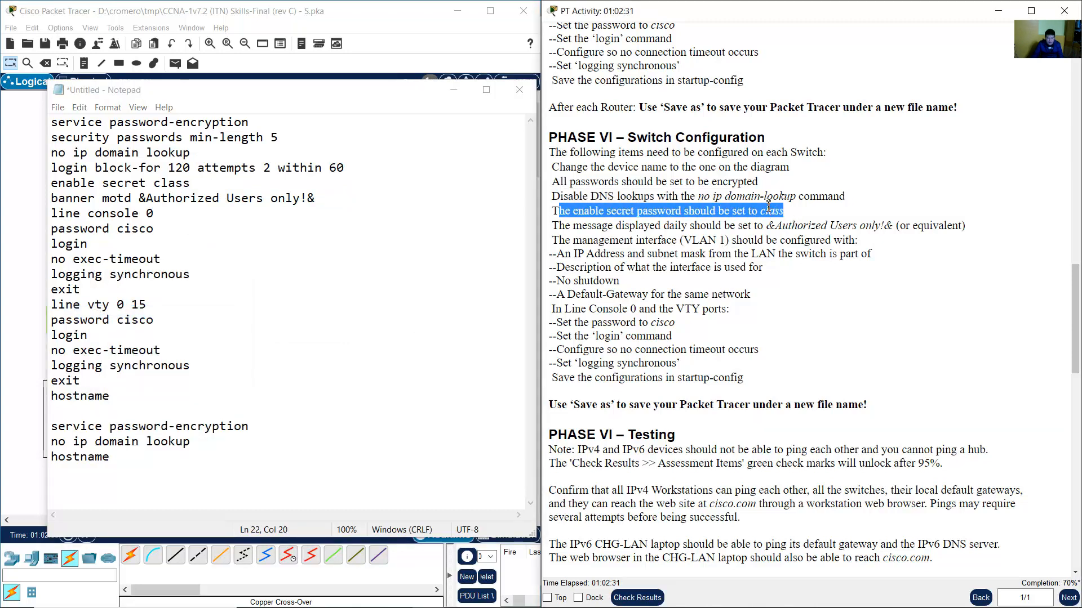
pyautogui.moveTo(55, 185); pyautogui.dragTo(222, 185)
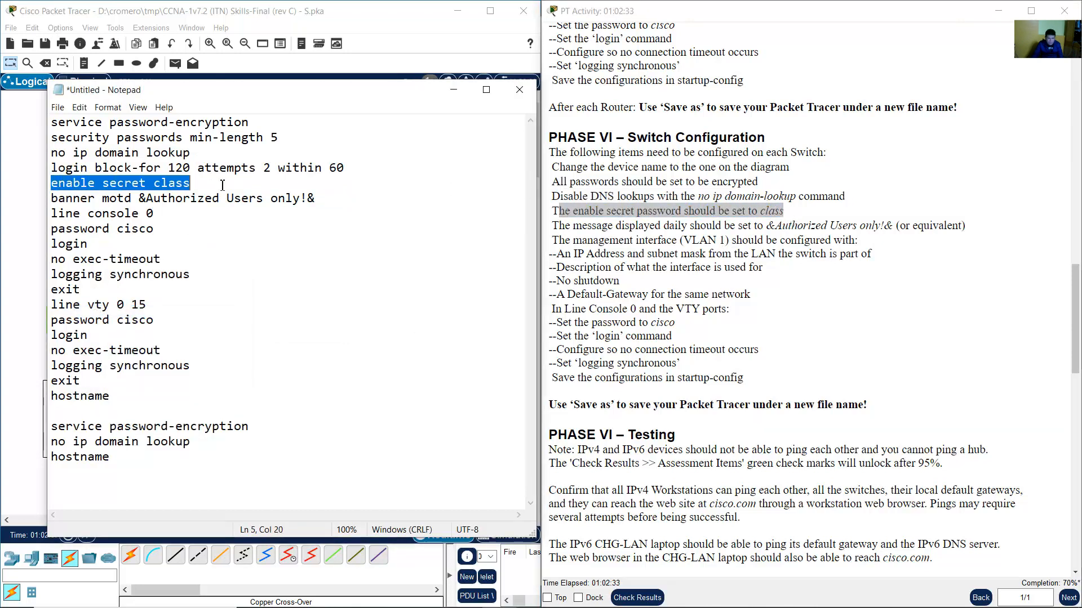
pyautogui.rightClick(155, 185)
pyautogui.click(225, 223)
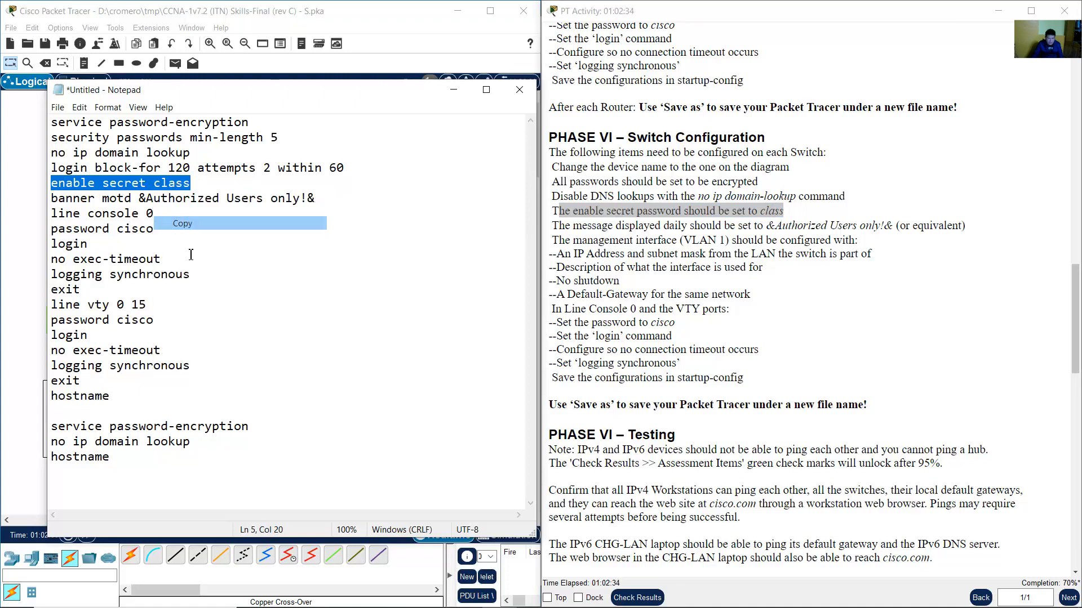
pyautogui.click(201, 438)
pyautogui.press('Return')
pyautogui.rightClick(126, 464)
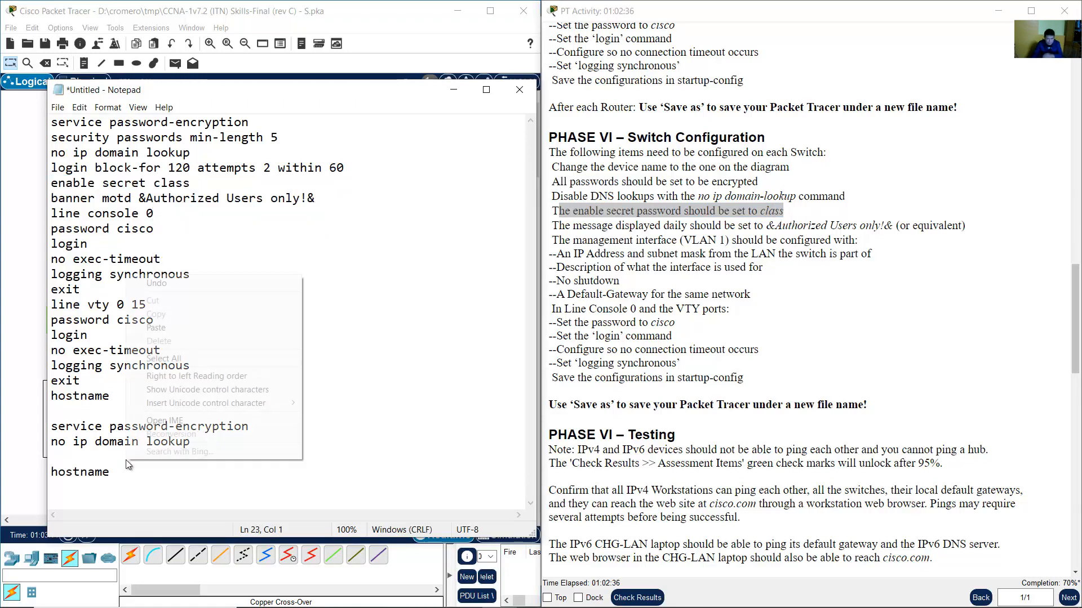
pyautogui.click(185, 328)
# Add the banner motd line below enable secret class.
pyautogui.click(590, 230)
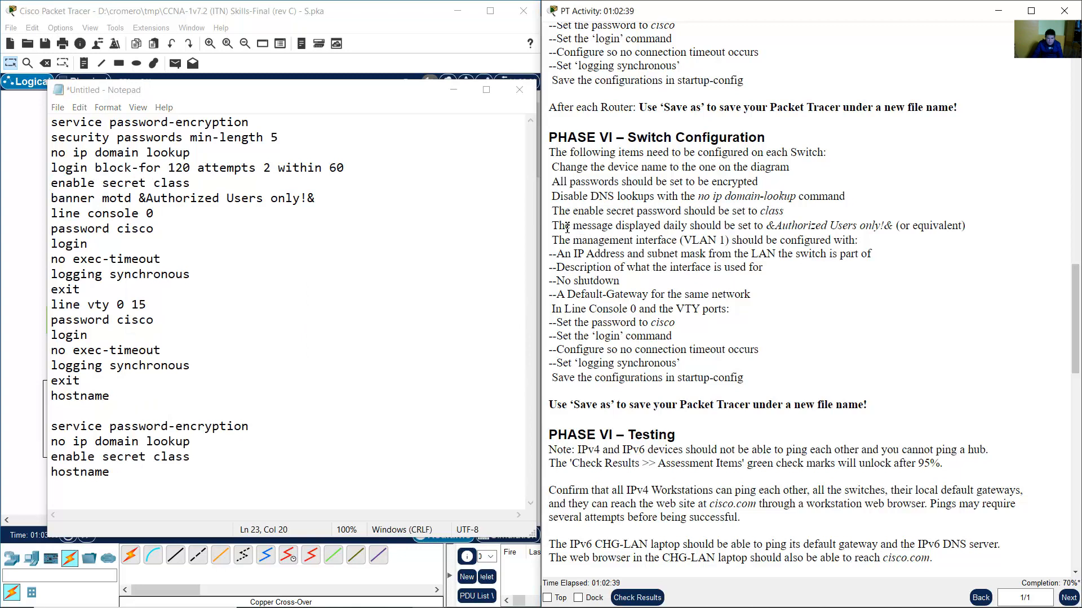
pyautogui.moveTo(568, 227); pyautogui.dragTo(893, 225)
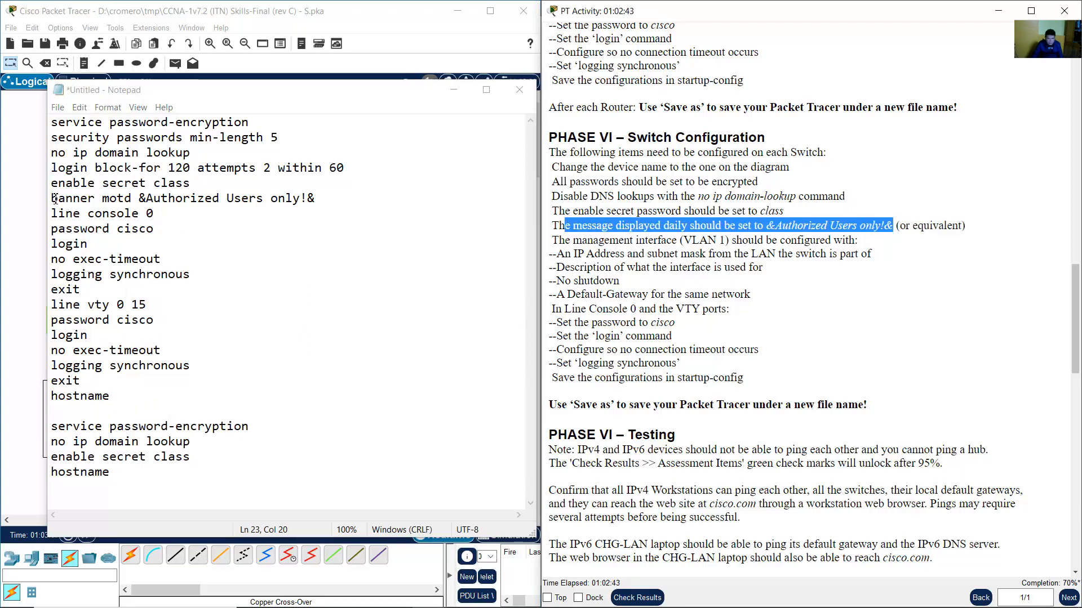
pyautogui.moveTo(51, 199); pyautogui.dragTo(320, 198)
pyautogui.rightClick(304, 199)
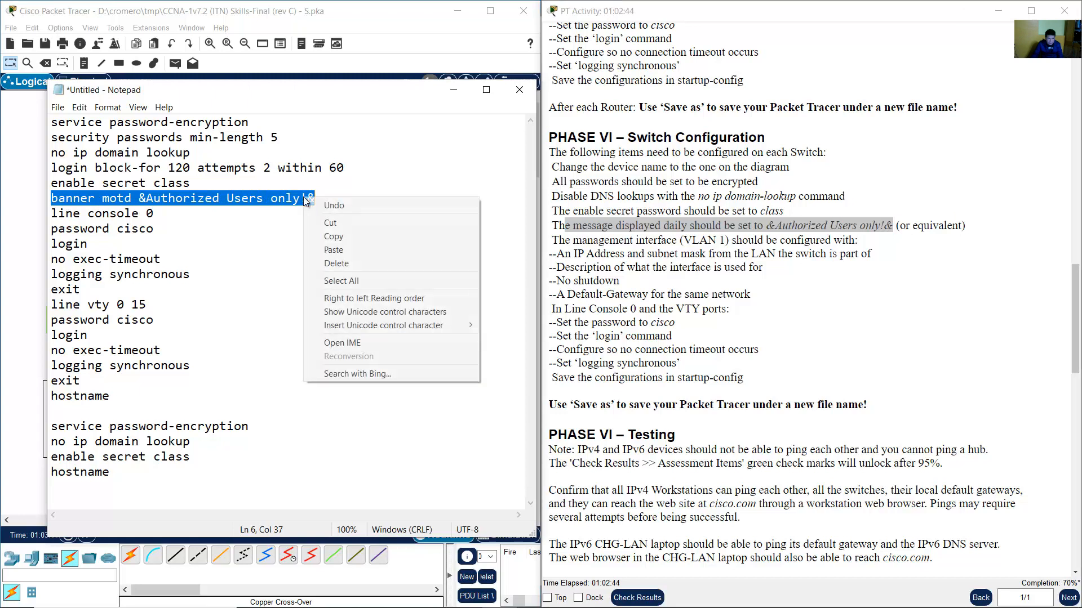
pyautogui.click(334, 237)
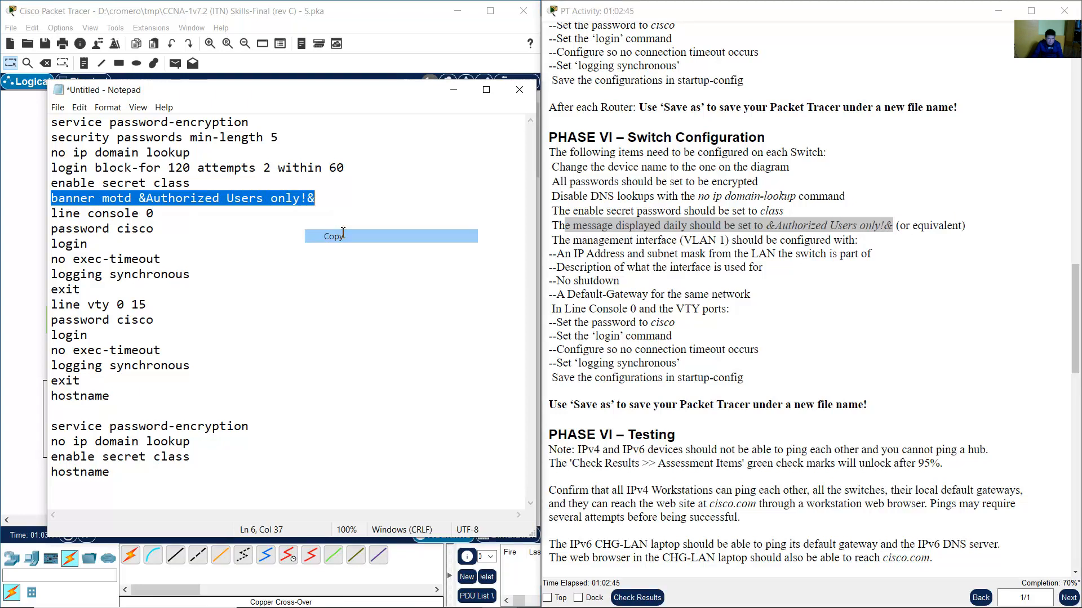
pyautogui.click(201, 459)
pyautogui.press('Return')
pyautogui.rightClick(59, 479)
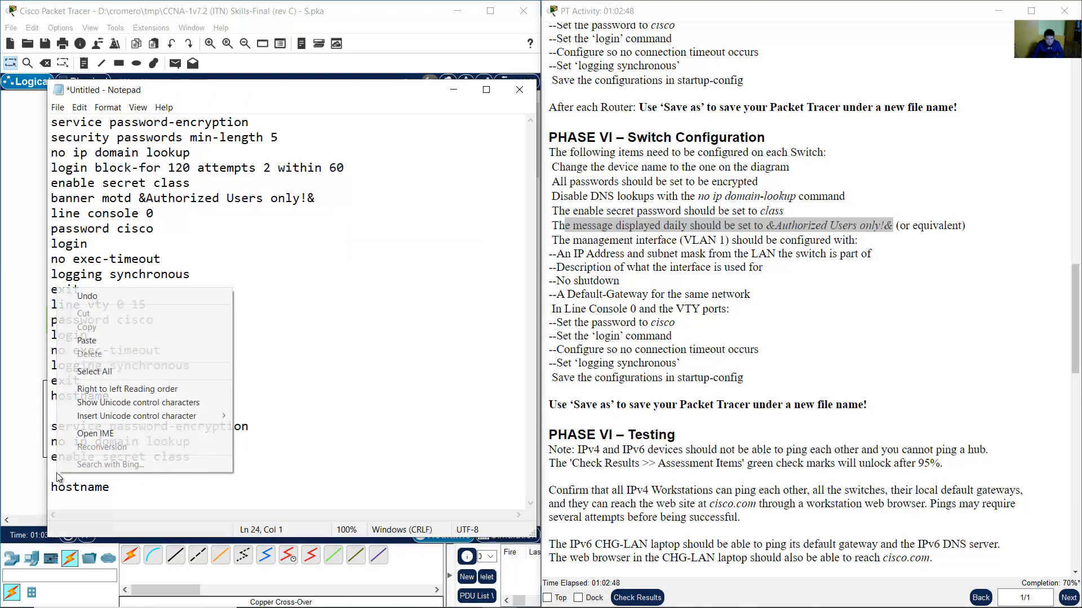
pyautogui.click(85, 343)
# Copy the console and vty line blocks in below the banner line.
pyautogui.moveTo(571, 241); pyautogui.dragTo(732, 294)
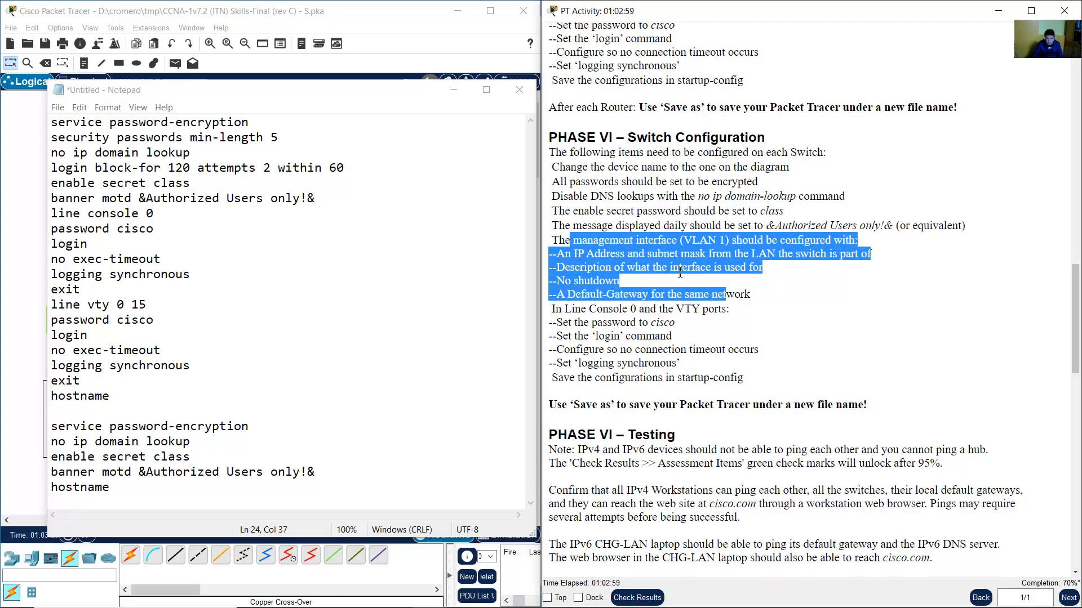
pyautogui.moveTo(554, 309); pyautogui.dragTo(704, 361)
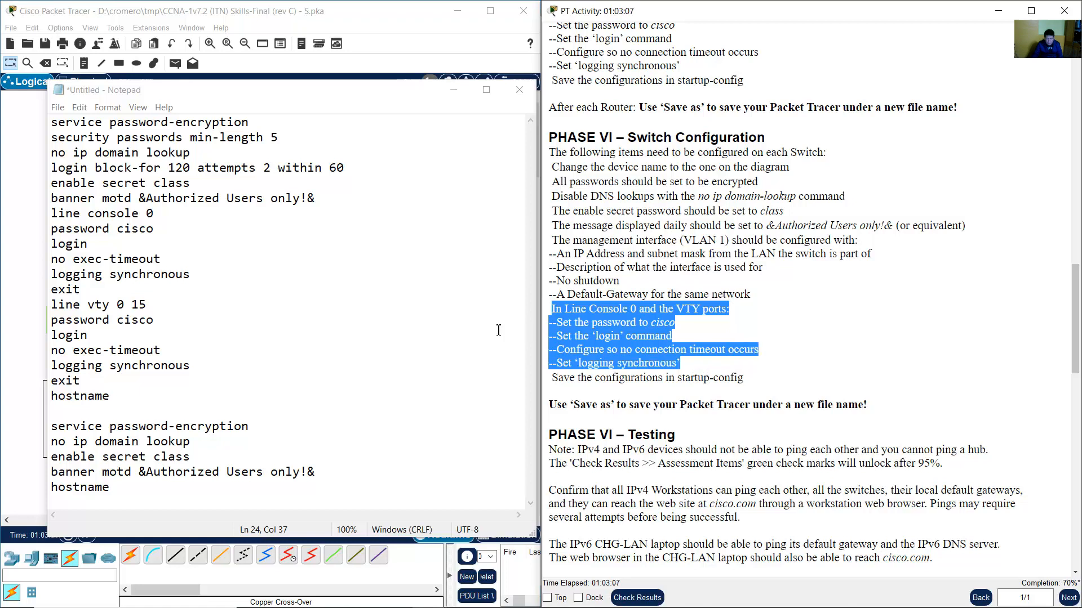
pyautogui.click(168, 244)
pyautogui.moveTo(50, 213); pyautogui.dragTo(194, 381)
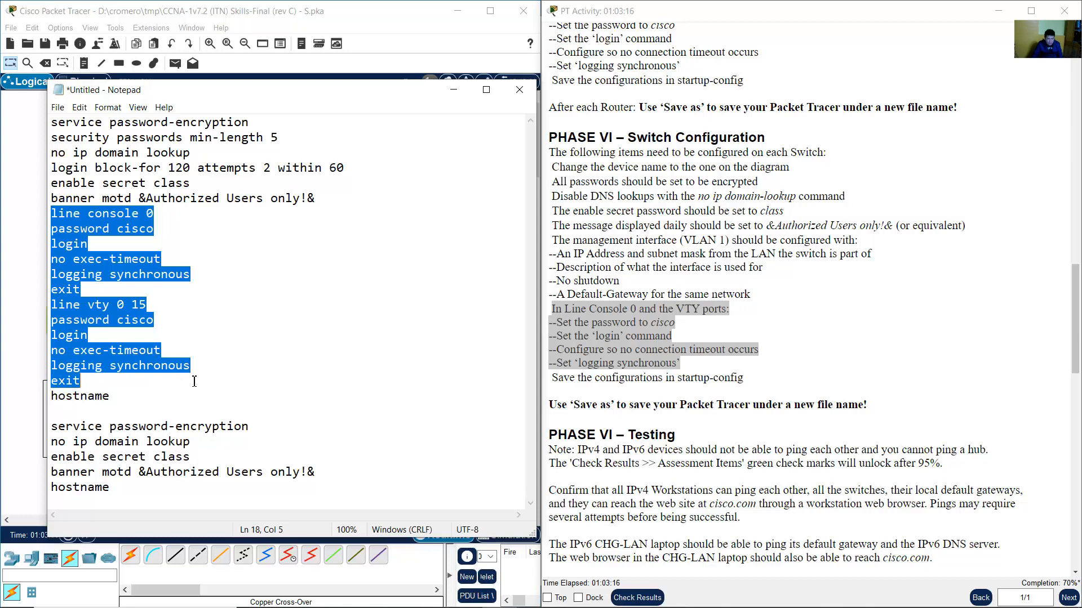
pyautogui.rightClick(76, 271)
pyautogui.click(120, 314)
pyautogui.click(337, 474)
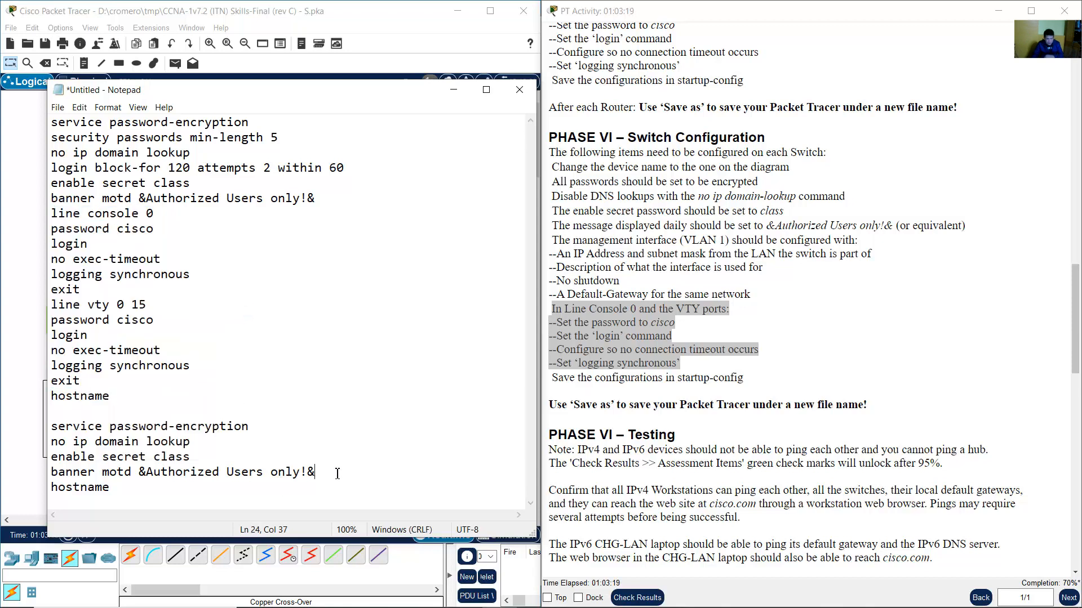
pyautogui.press('Return')
pyautogui.rightClick(60, 471)
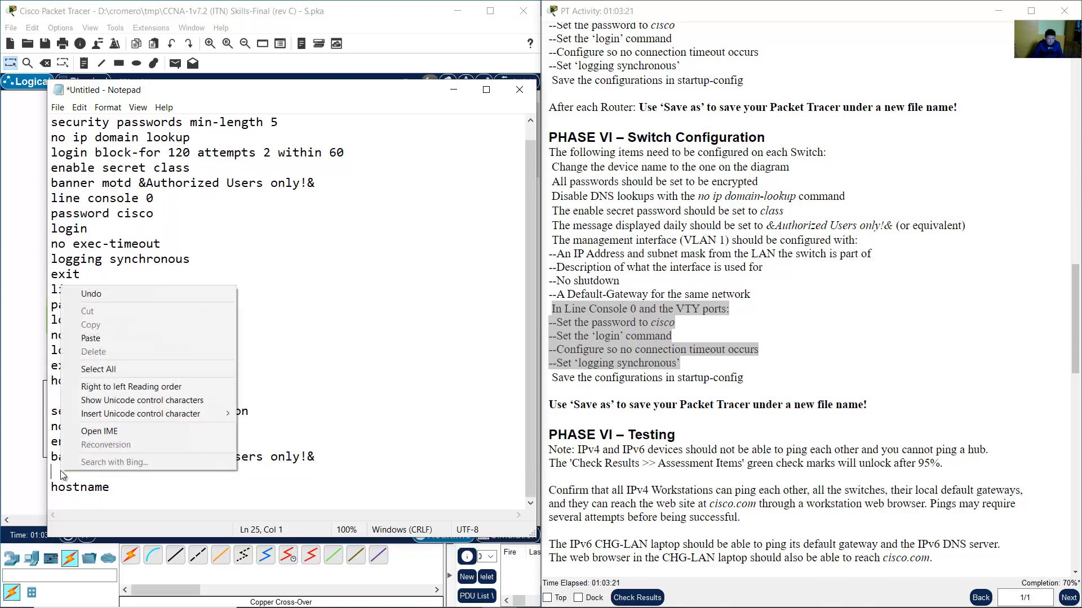
pyautogui.click(90, 338)
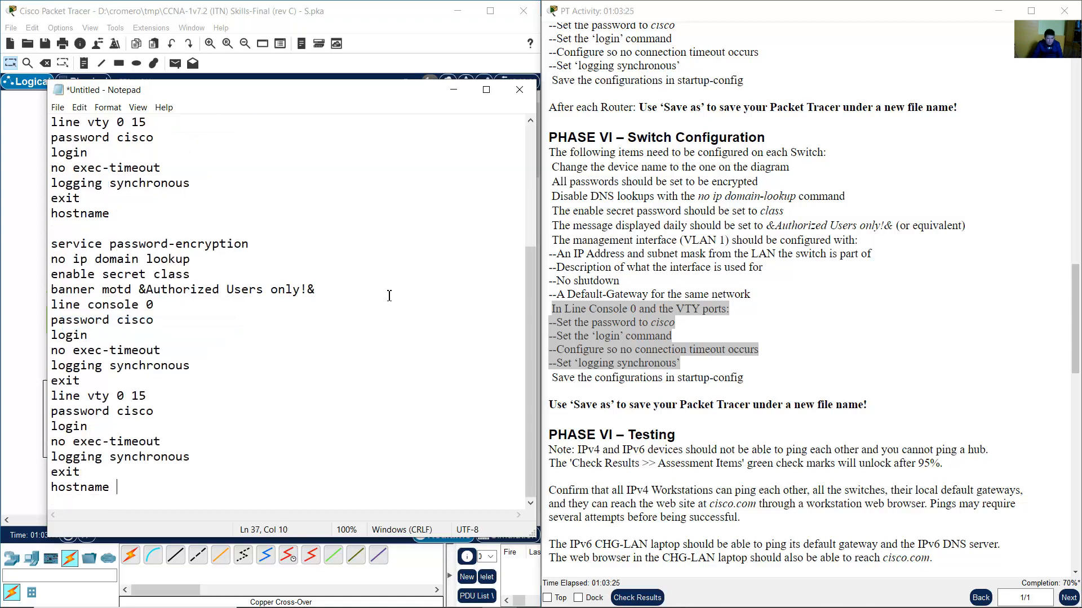
# Copy the assembled switch command block and bring Packet Tracer back to the front.
pyautogui.moveTo(54, 242); pyautogui.dragTo(128, 487)
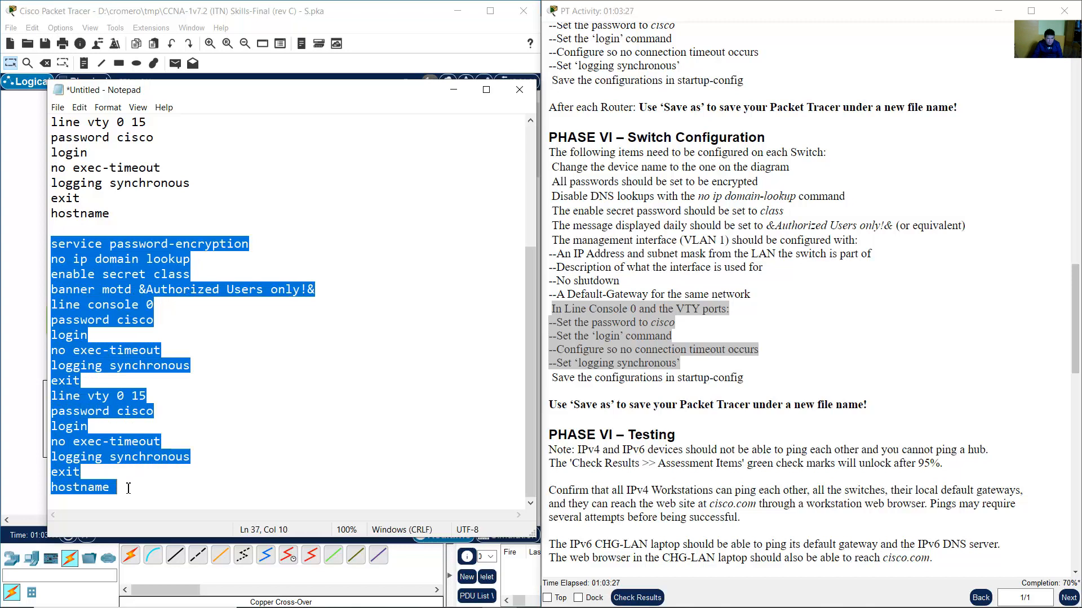
pyautogui.rightClick(141, 297)
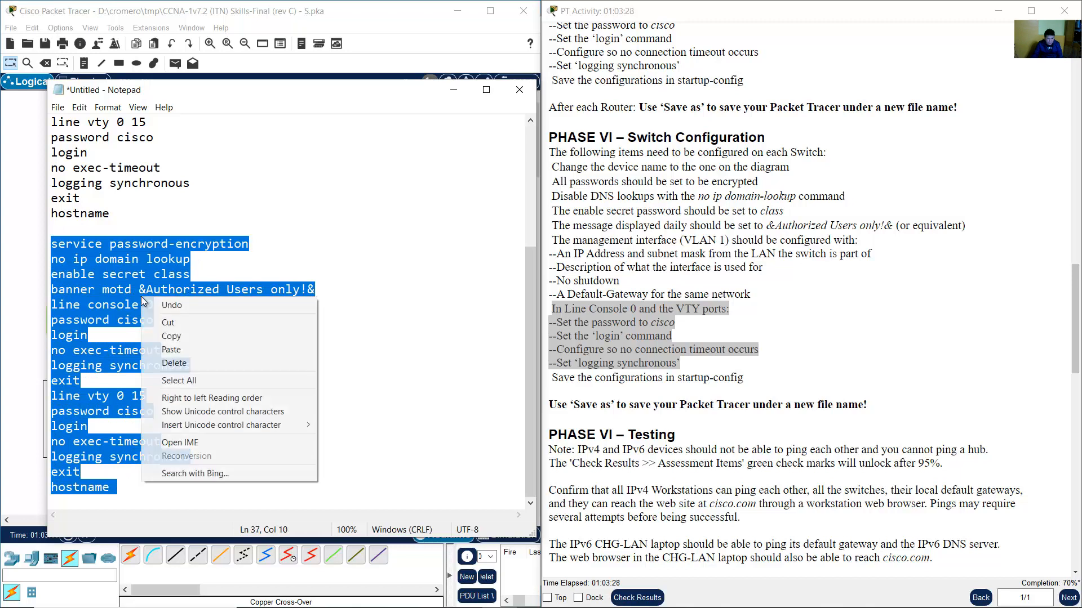
pyautogui.click(179, 334)
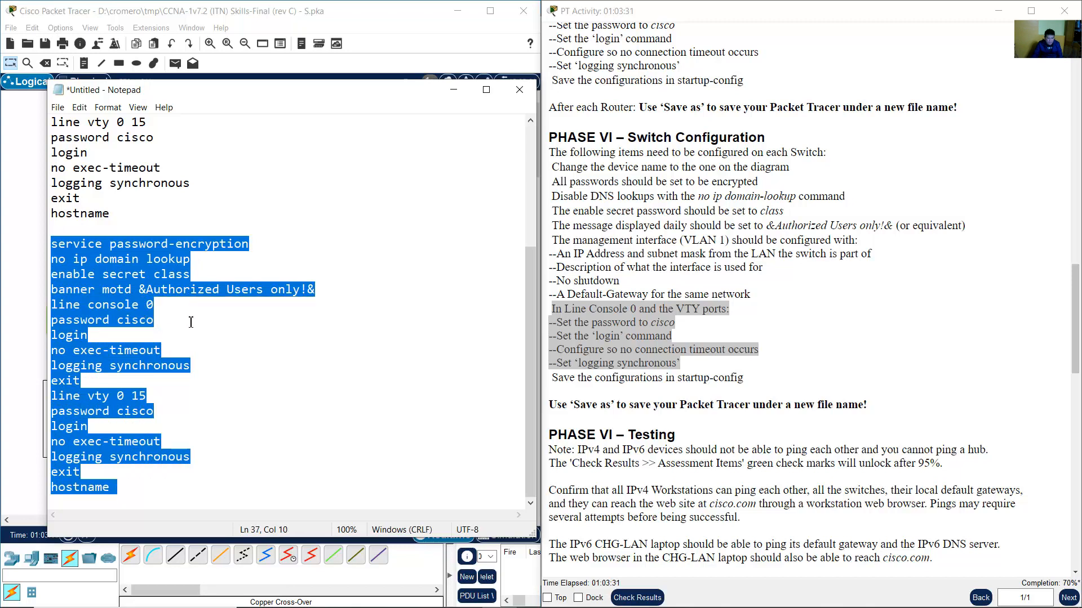
pyautogui.click(122, 295)
pyautogui.moveTo(52, 244); pyautogui.dragTo(197, 485)
pyautogui.rightClick(103, 292)
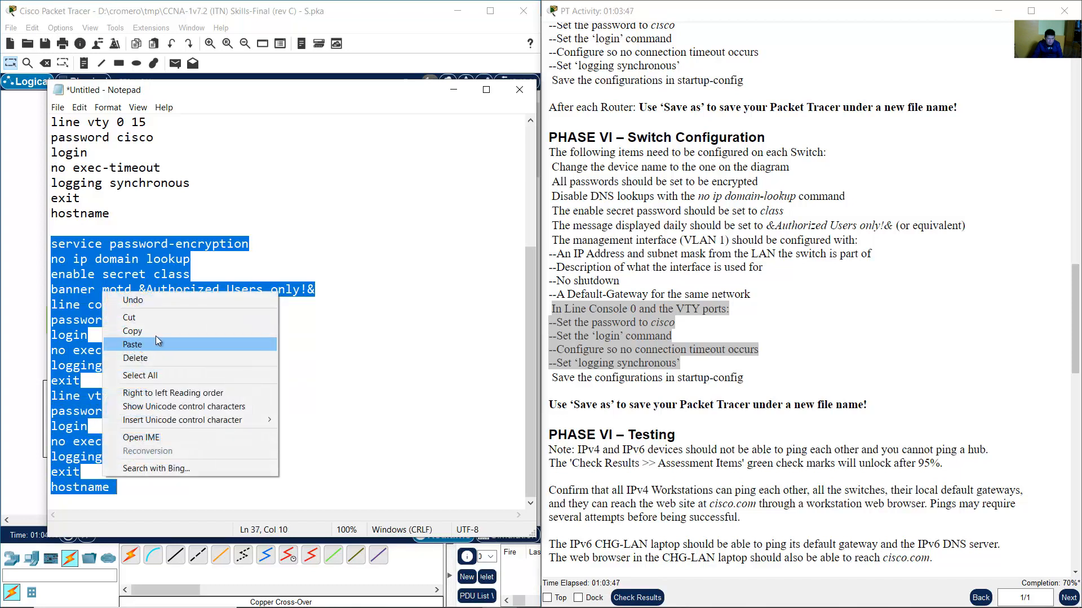
pyautogui.click(154, 330)
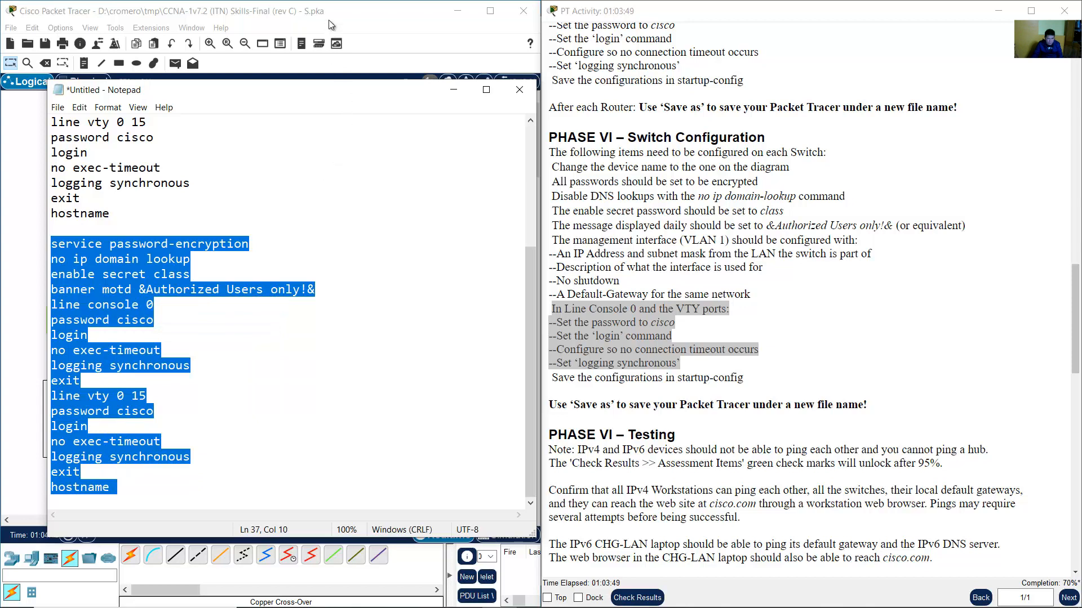
pyautogui.click(329, 19)
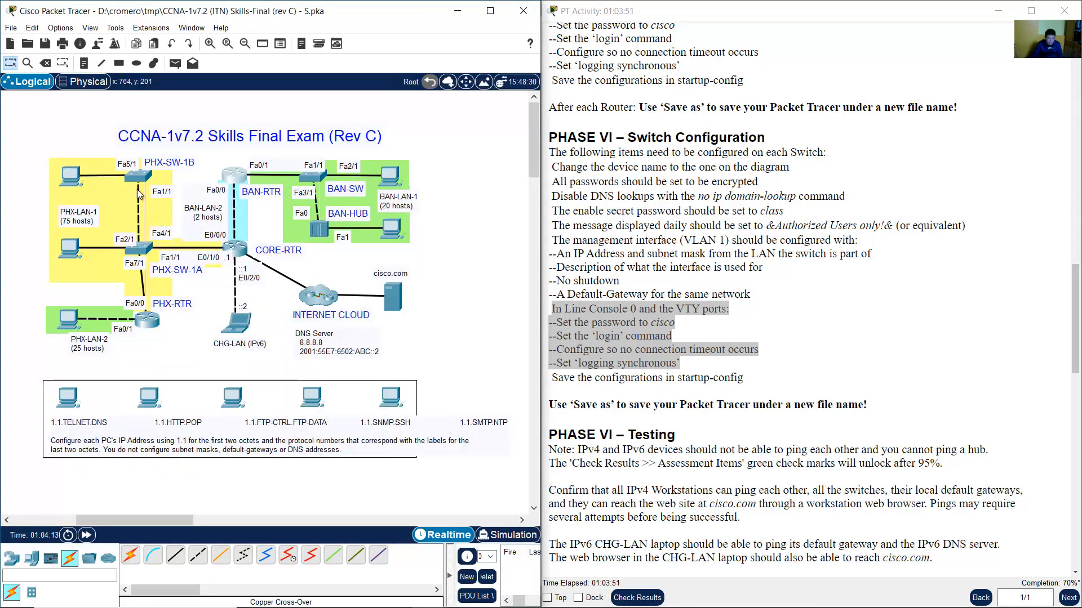
# Open PHX-SW-1A's console, enlarge it, and enter global configuration mode with en and conf term.
pyautogui.click(142, 252)
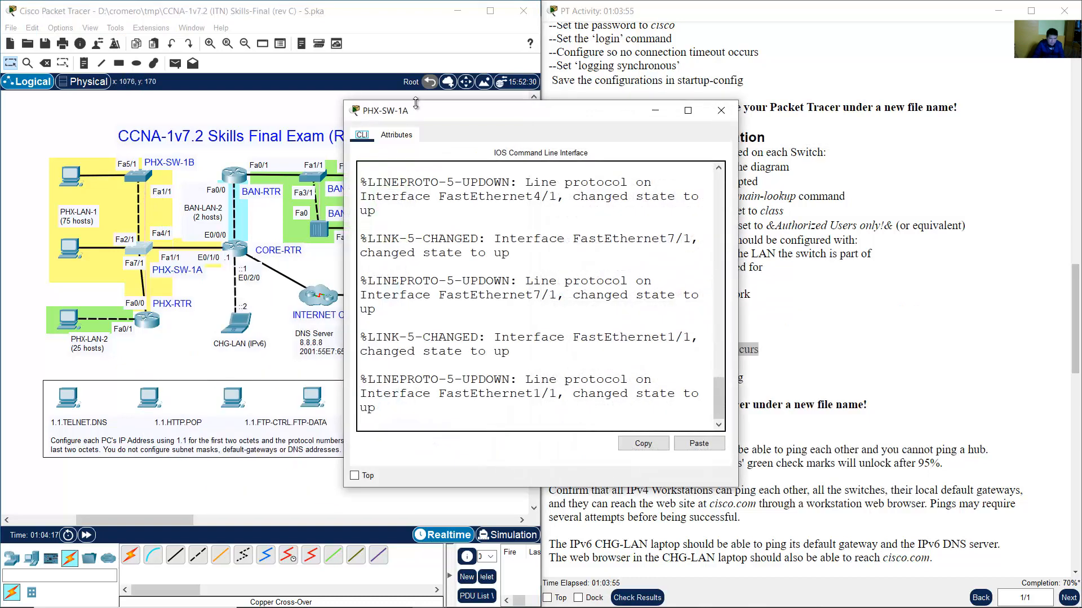
pyautogui.moveTo(422, 113); pyautogui.dragTo(321, 79)
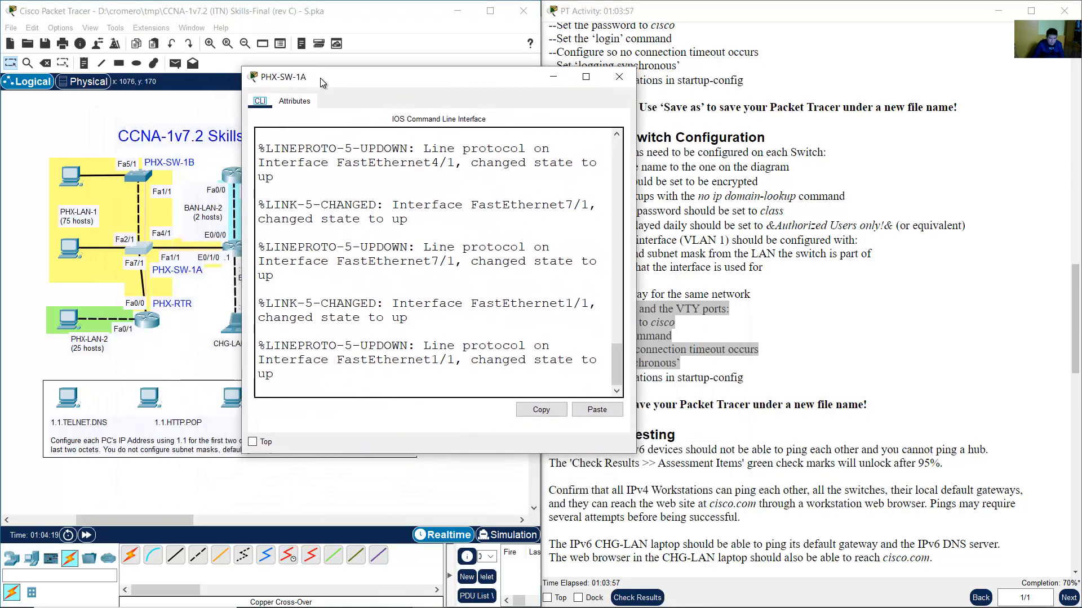
pyautogui.moveTo(633, 452); pyautogui.dragTo(793, 559)
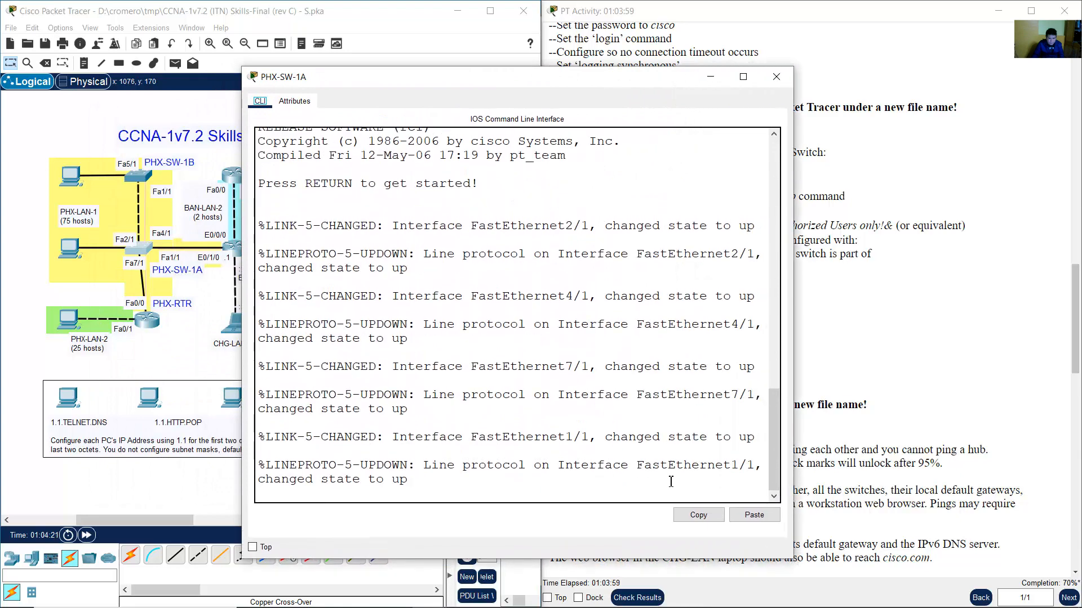
pyautogui.click(671, 482)
pyautogui.press('Return')
pyautogui.write('en')
pyautogui.press('Return')
pyautogui.write('conf term')
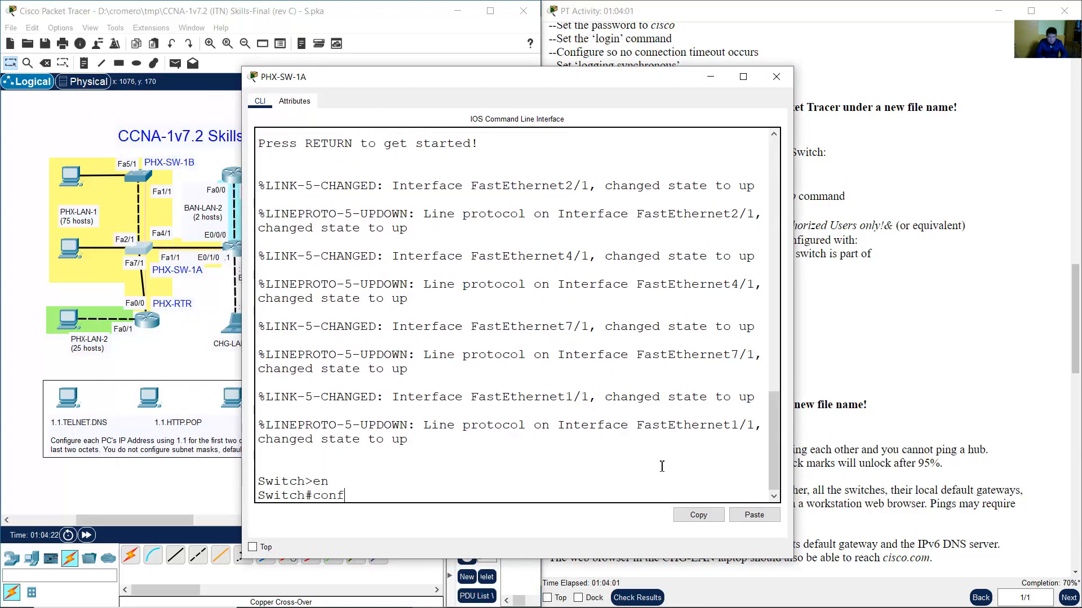
pyautogui.press('Return')
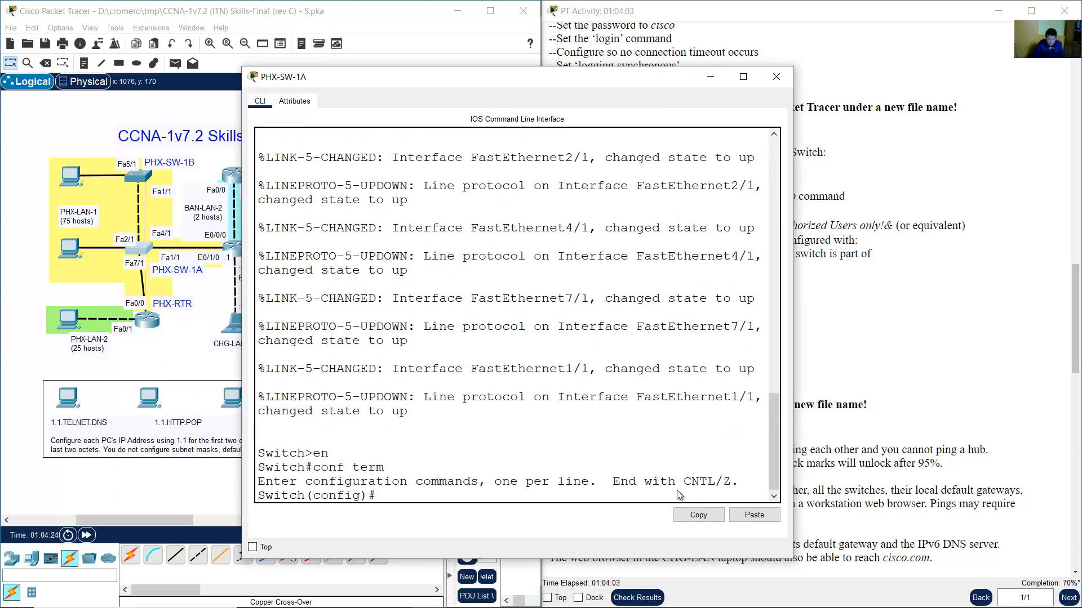
# Paste the switch script, set hostname PHX-SW-1A, and close the console.
pyautogui.hotkey('ctrl', 'v')
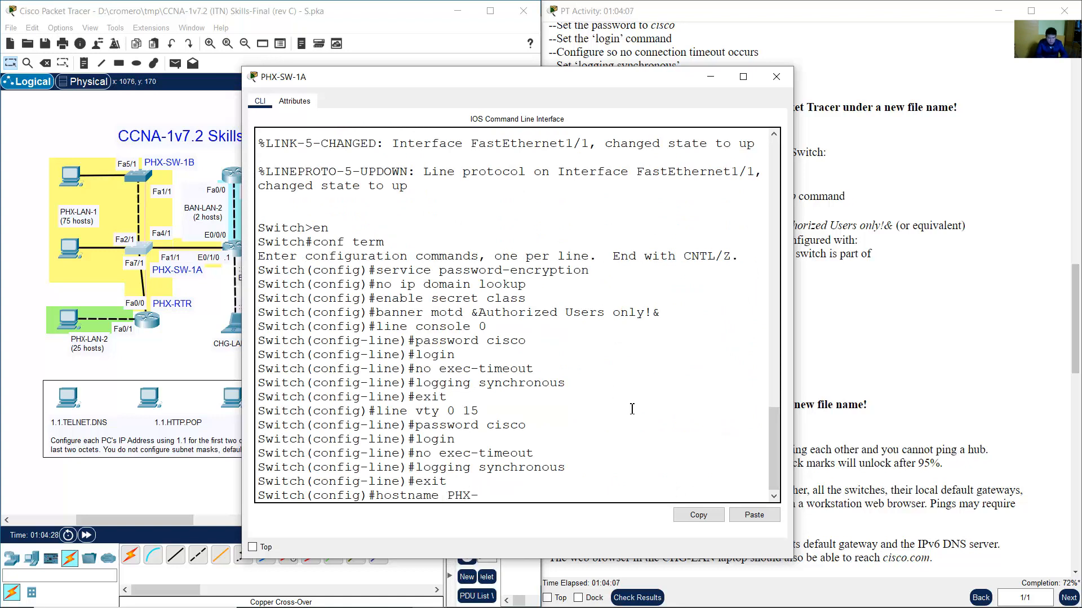
pyautogui.write('SW-1A')
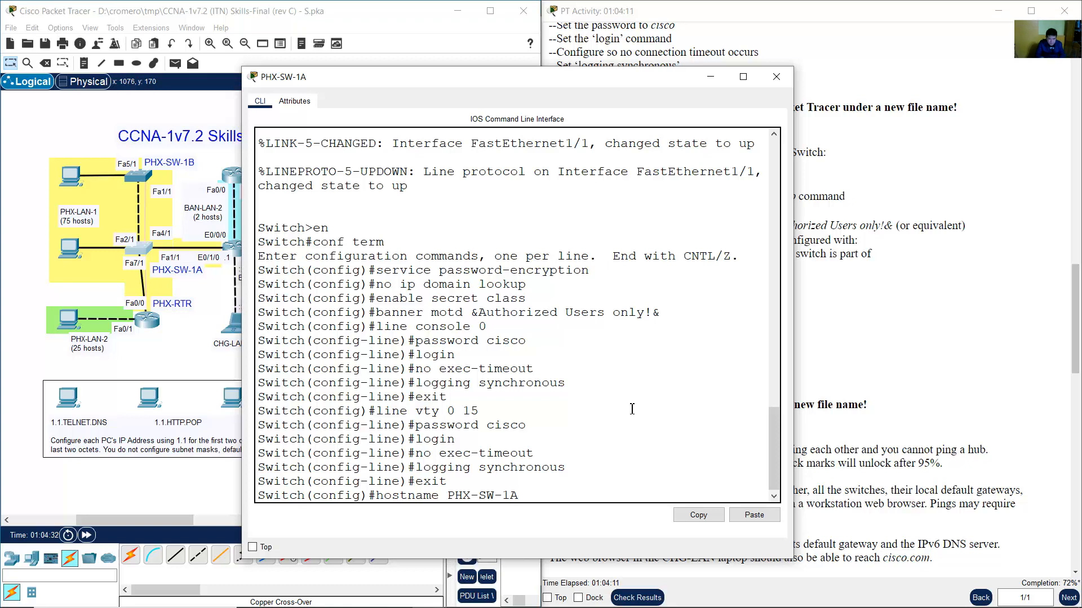
pyautogui.press('Return')
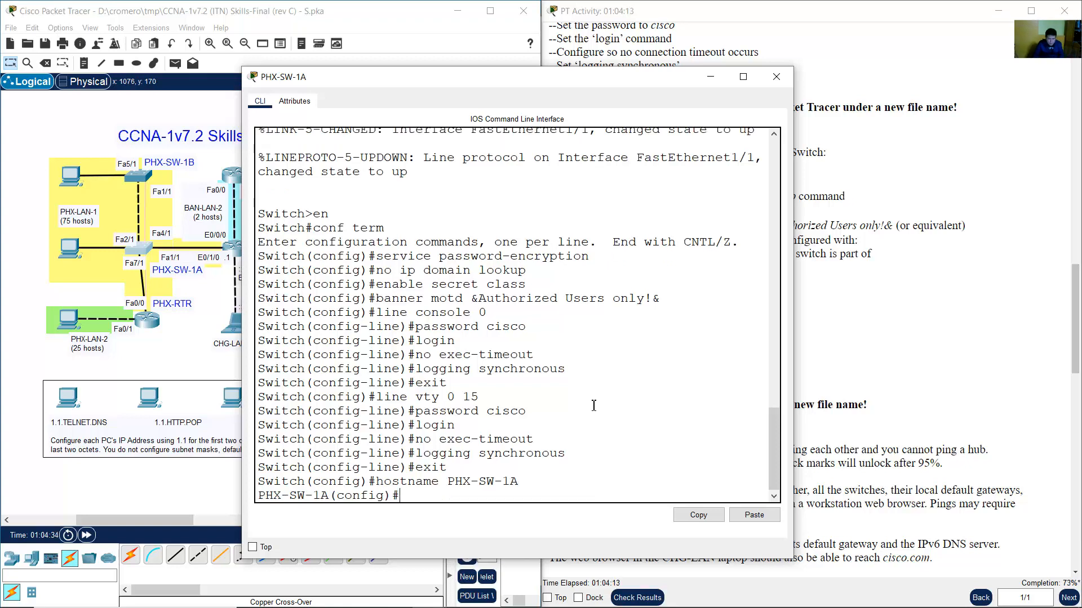
pyautogui.moveTo(336, 242); pyautogui.dragTo(504, 485)
pyautogui.click(711, 77)
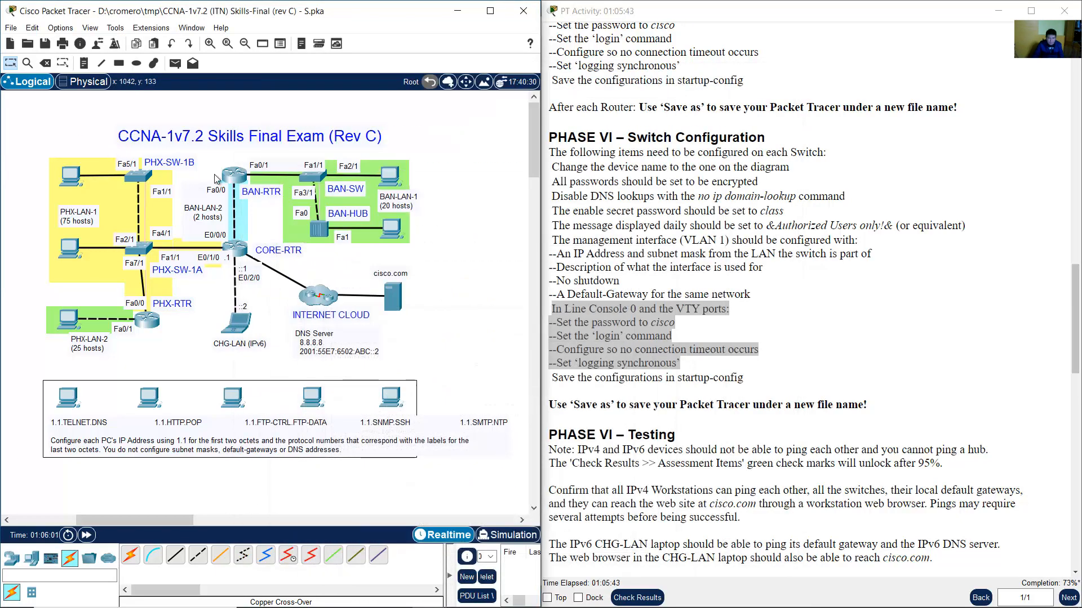
# Open PHX-SW-1B's console and enter privileged mode and global configuration mode with en and conf term.
pyautogui.click(138, 176)
pyautogui.moveTo(506, 114); pyautogui.dragTo(229, 55)
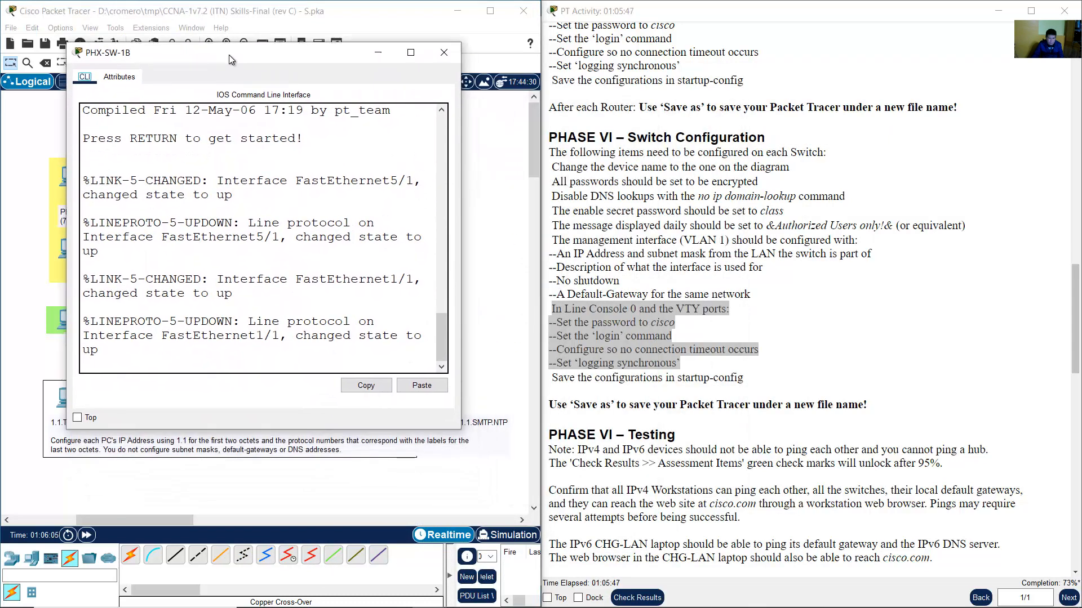
pyautogui.moveTo(461, 430); pyautogui.dragTo(591, 526)
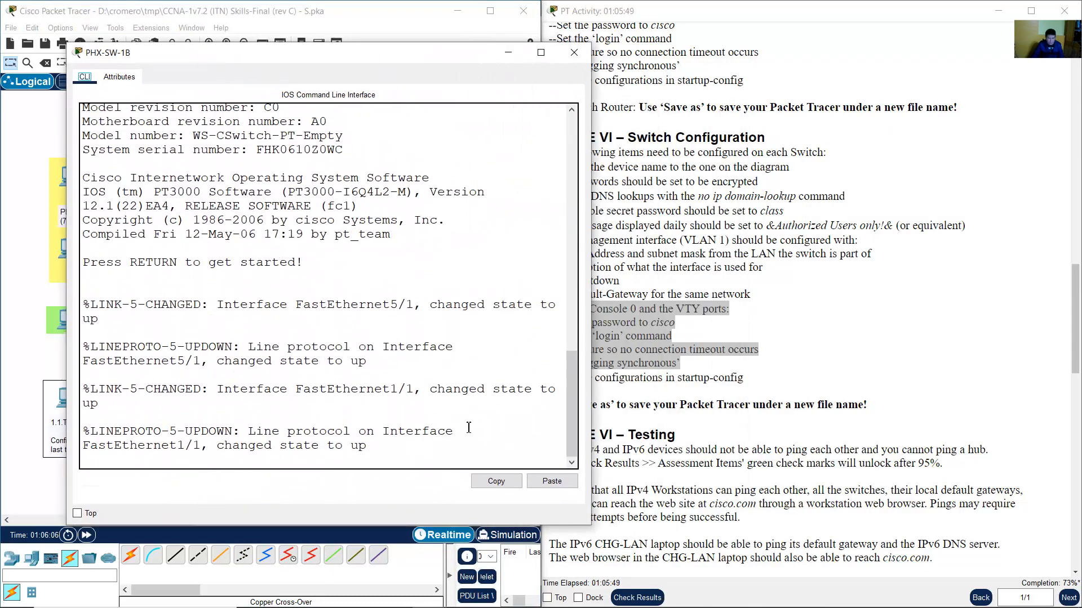
pyautogui.click(469, 427)
pyautogui.press('Return')
pyautogui.write('en')
pyautogui.press('Return')
pyautogui.write('conf ')
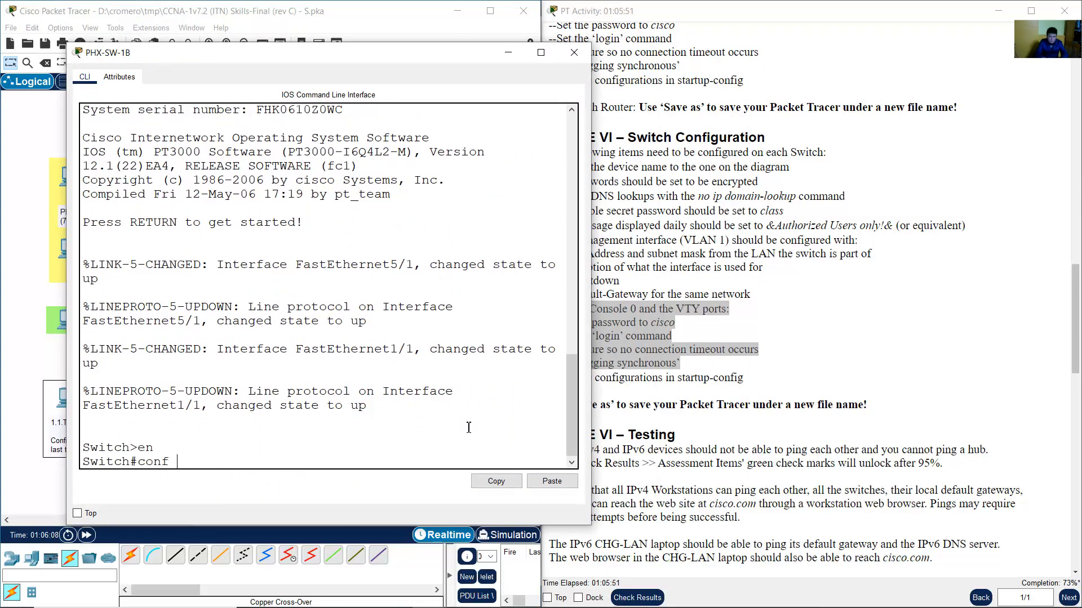
pyautogui.write('term')
pyautogui.press('Return')
# Copy the switch commands from Notepad, paste them into PHX-SW-1B, and apply hostname PHX-SW-1B.
pyautogui.moveTo(780, 579)
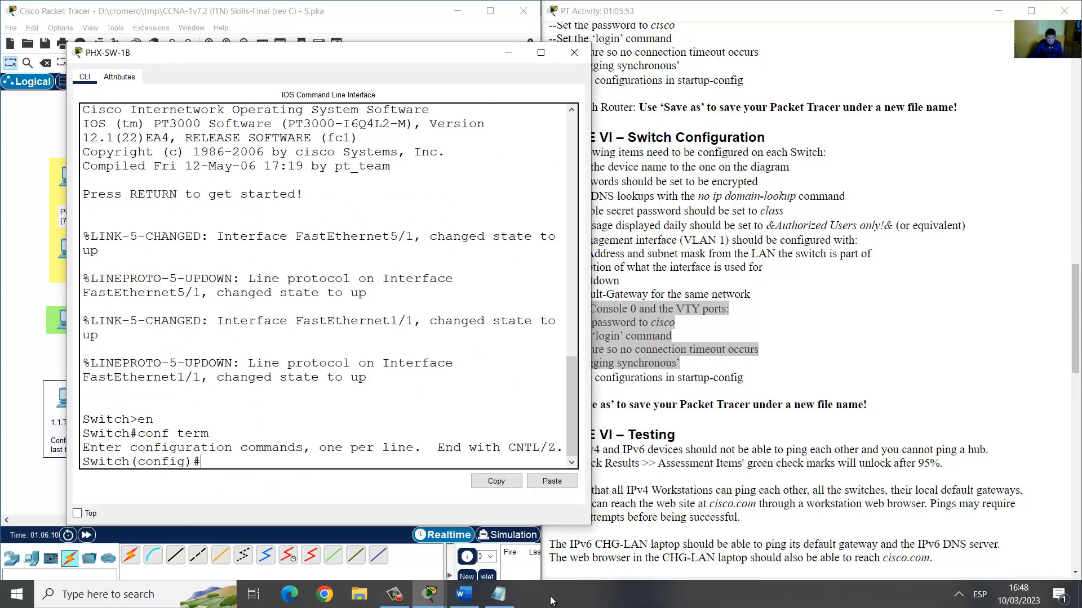
pyautogui.click(499, 594)
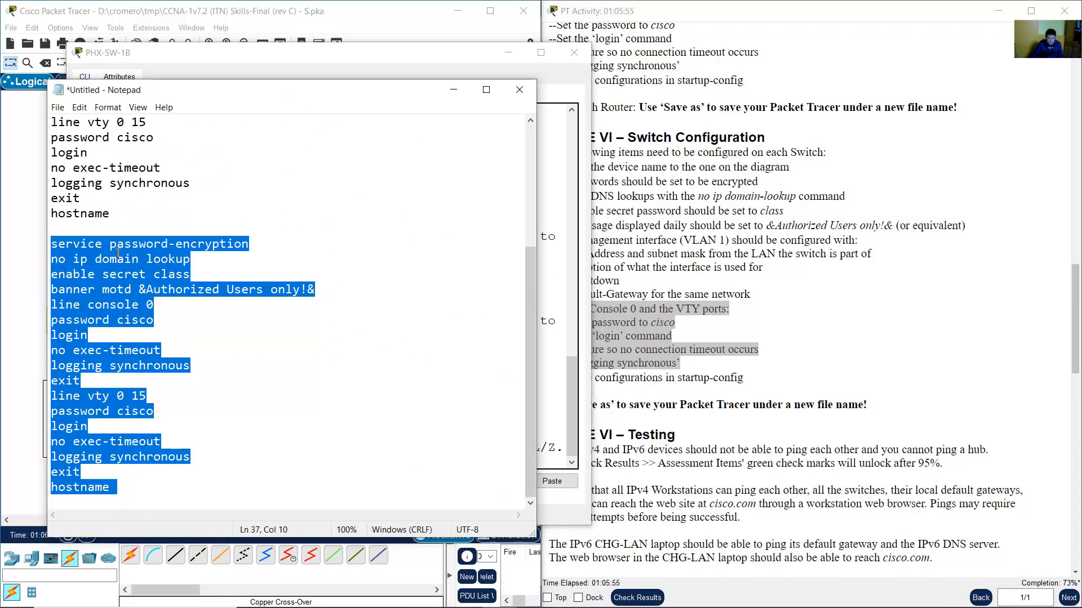
pyautogui.rightClick(120, 273)
pyautogui.click(147, 311)
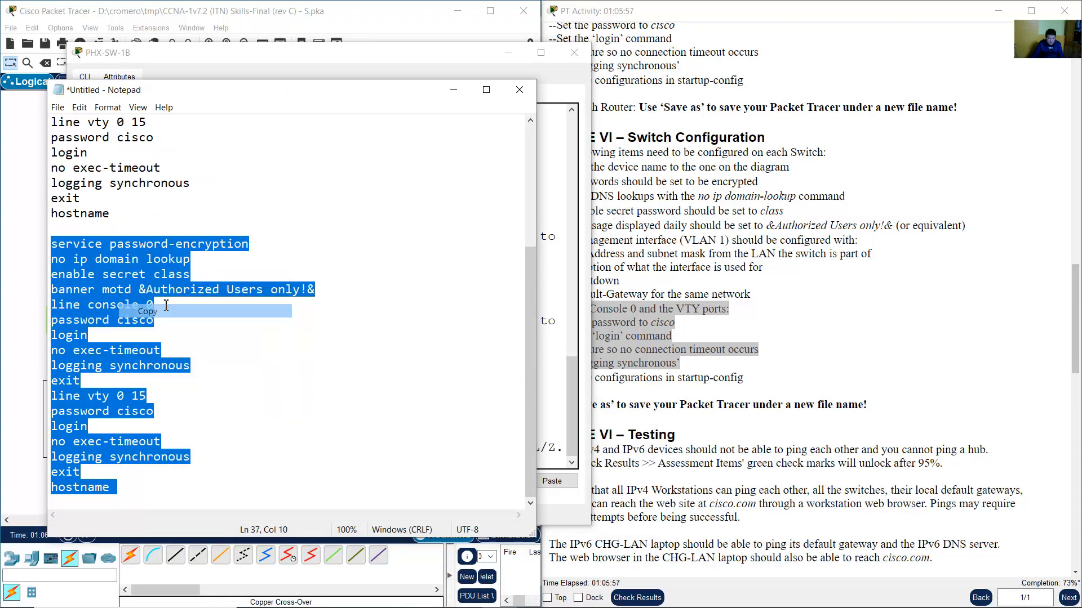
pyautogui.hotkey('alt', 'Tab')
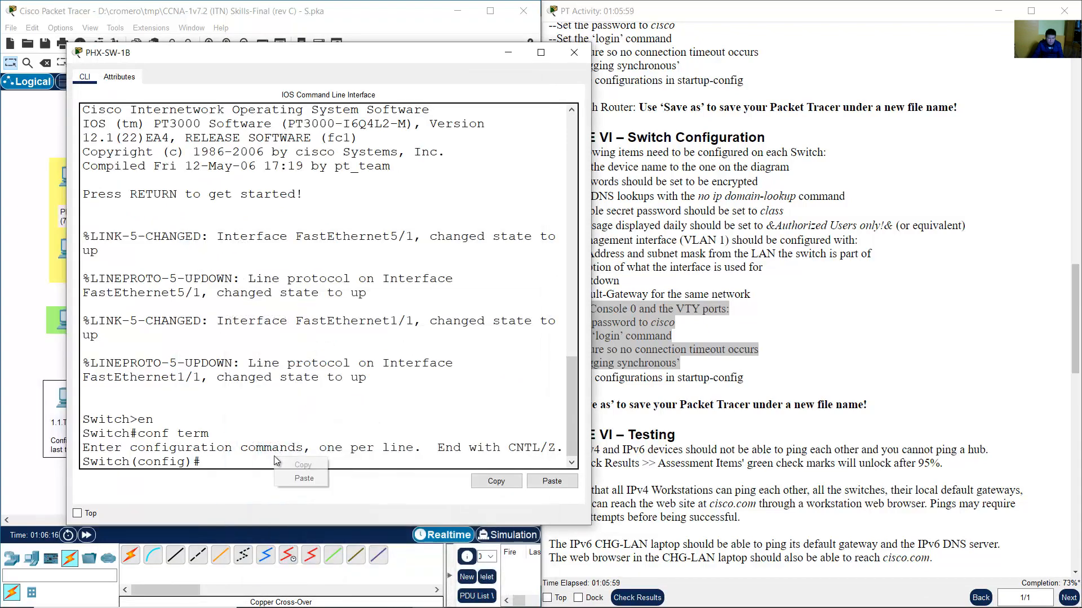
pyautogui.hotkey('ctrl', 'v')
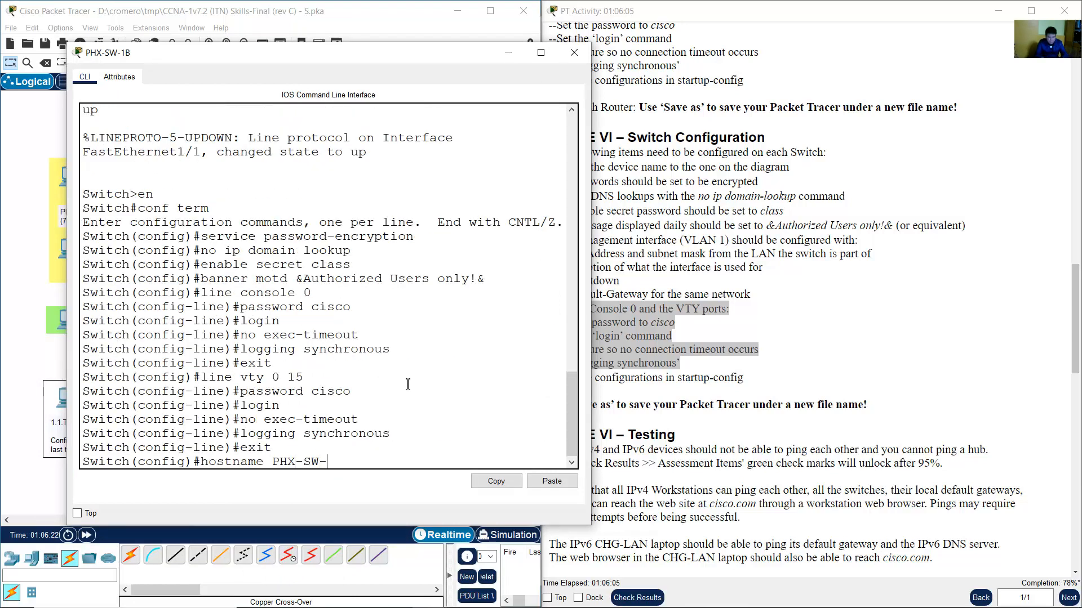
pyautogui.press('Return')
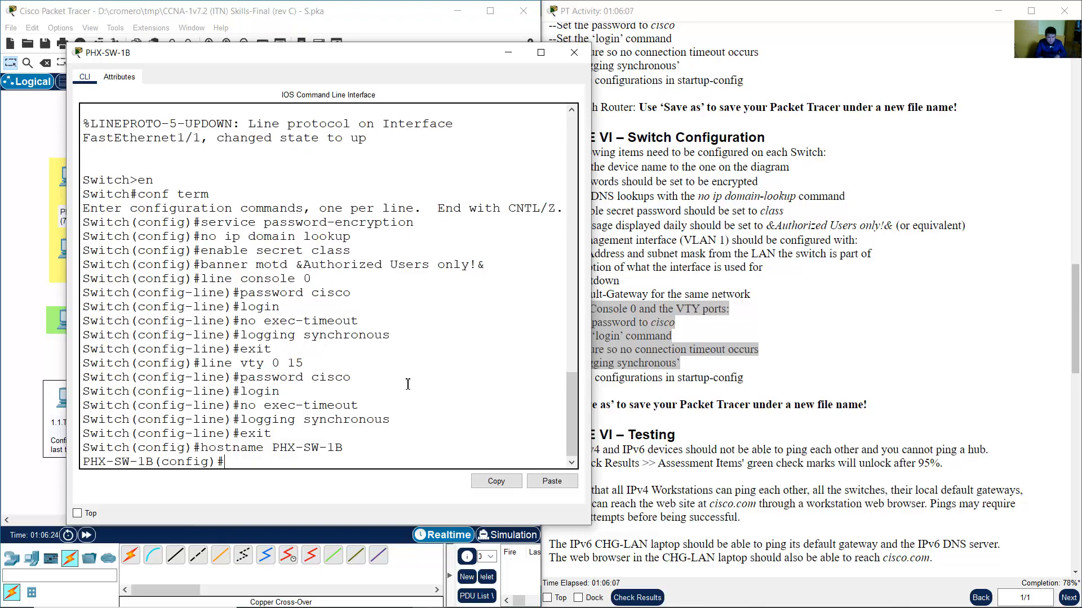
pyautogui.click(319, 17)
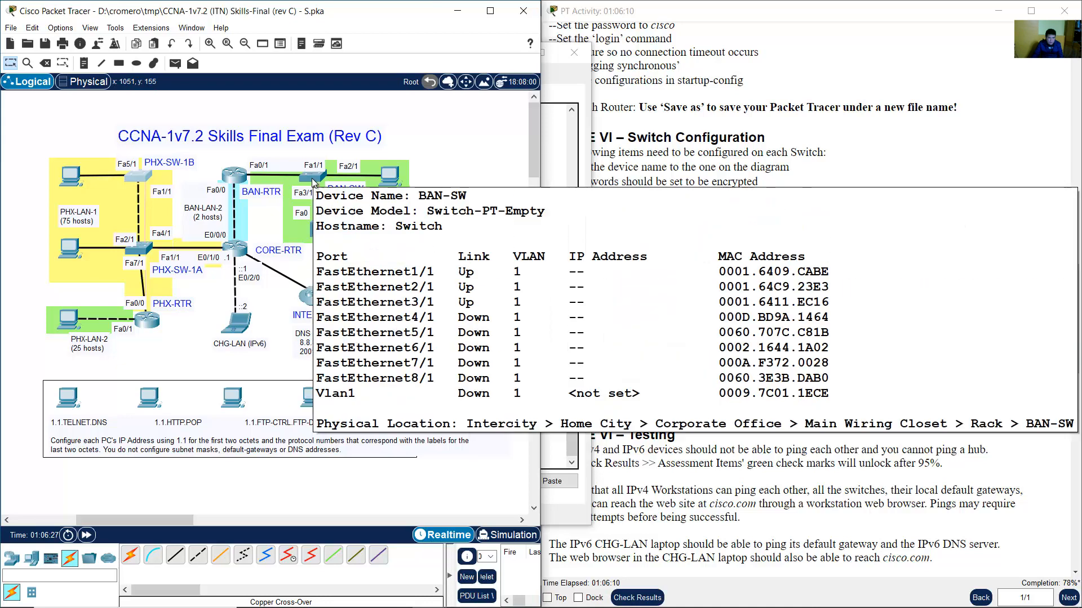
# Open BAN-SW's console and enter privileged mode and global configuration mode with en and conf term.
pyautogui.click(312, 178)
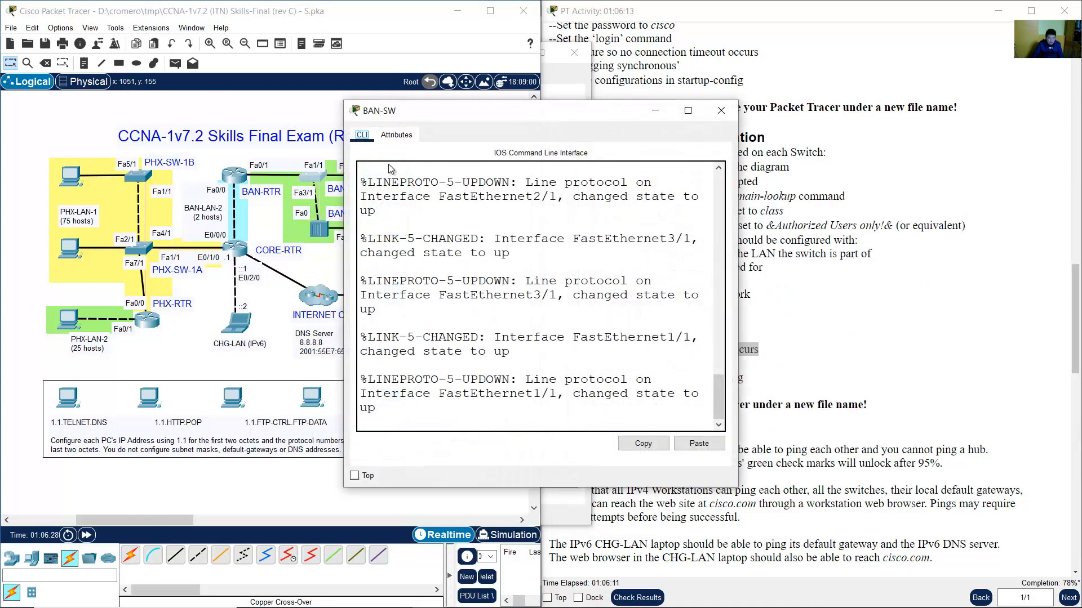
pyautogui.moveTo(415, 105); pyautogui.dragTo(103, 23)
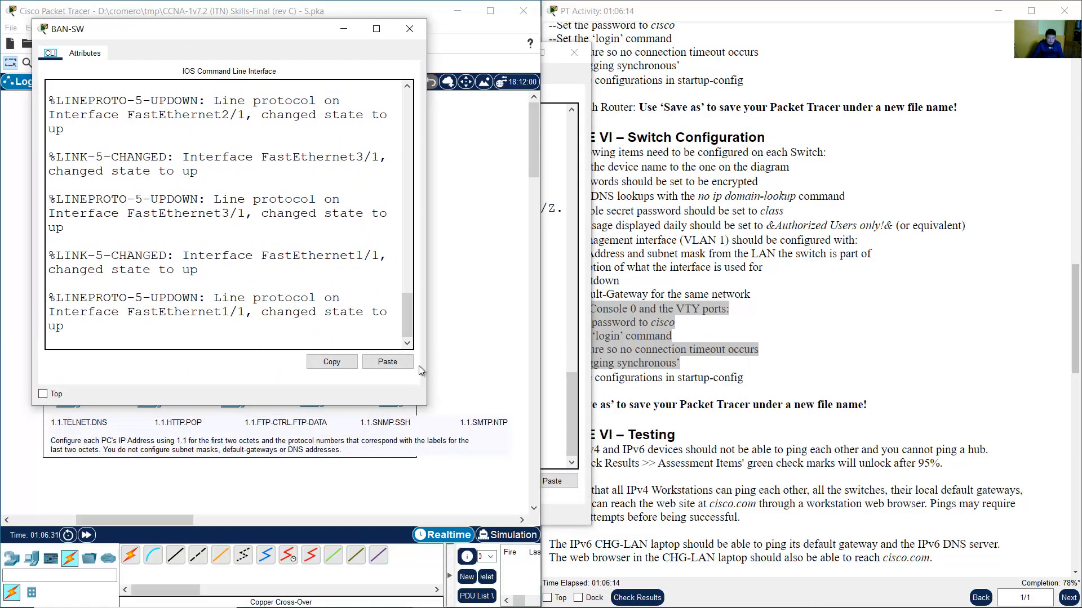
pyautogui.moveTo(426, 405); pyautogui.dragTo(596, 562)
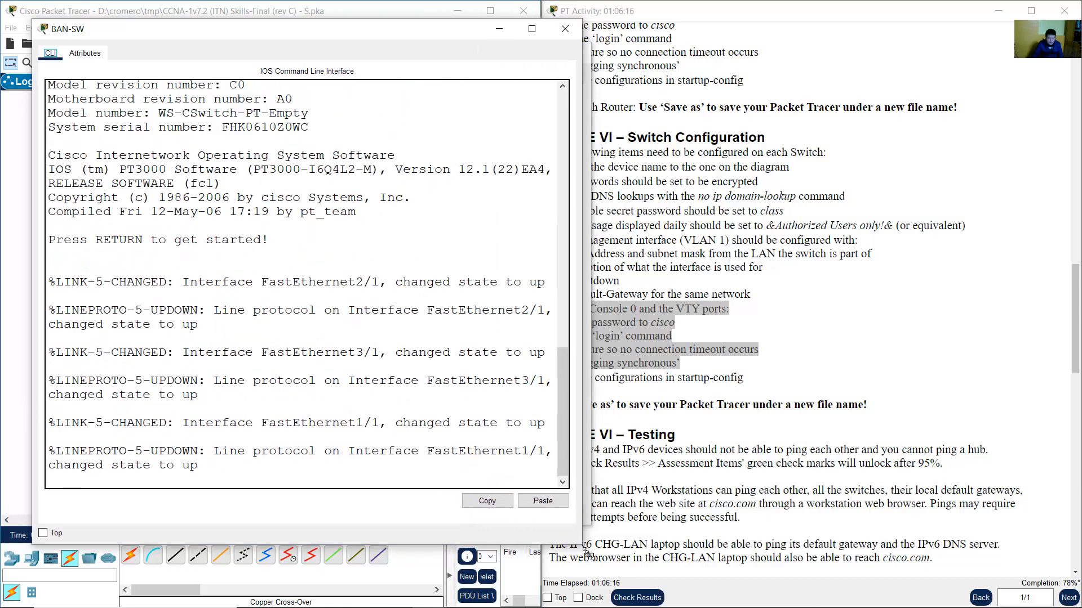
pyautogui.click(464, 477)
pyautogui.moveTo(335, 29); pyautogui.dragTo(683, 28)
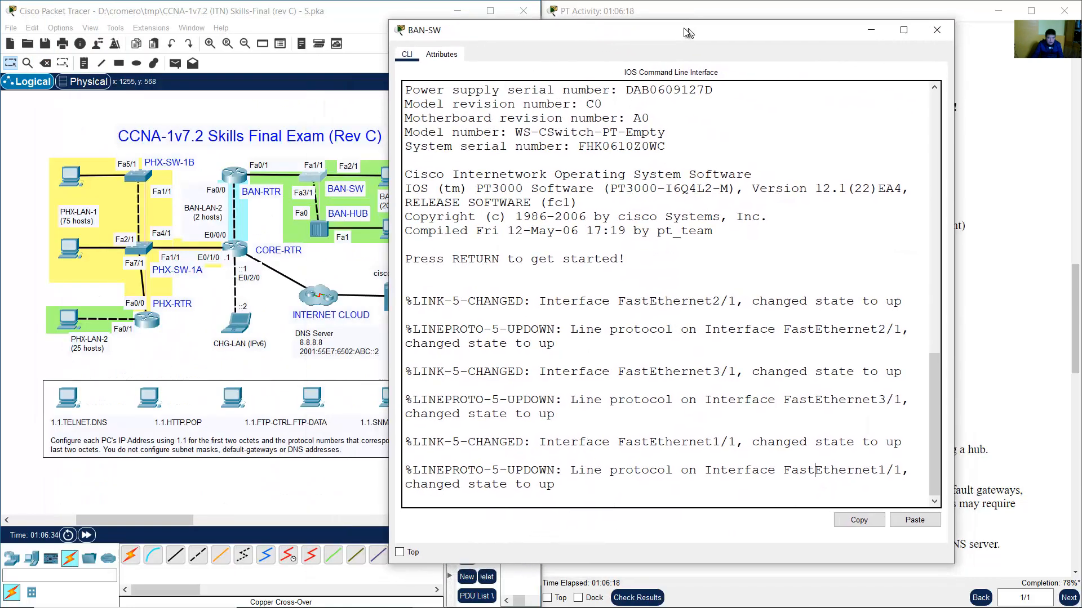
pyautogui.press('Return')
pyautogui.write('en')
pyautogui.press('Return')
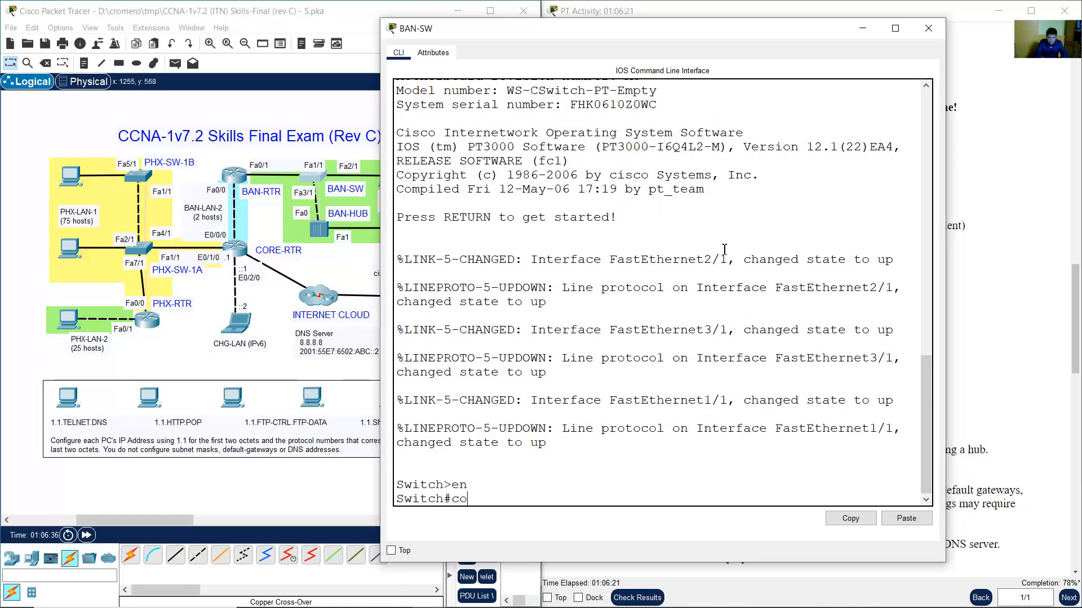
pyautogui.write('conf term')
pyautogui.press('Return')
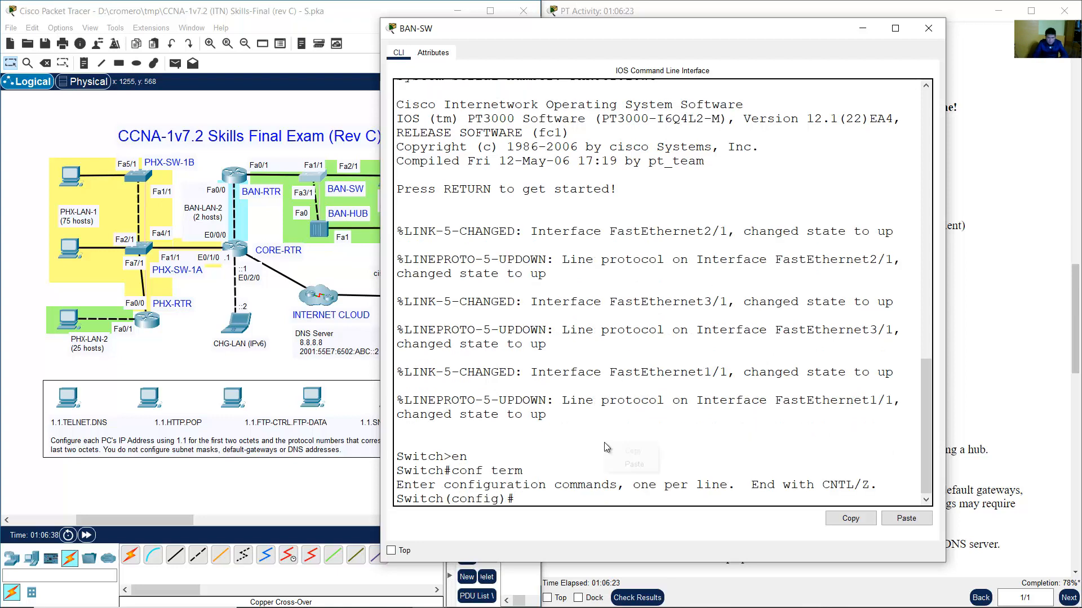
# Paste the switch command script into BAN-SW and set its hostname to BAN-SW.
pyautogui.click(625, 463)
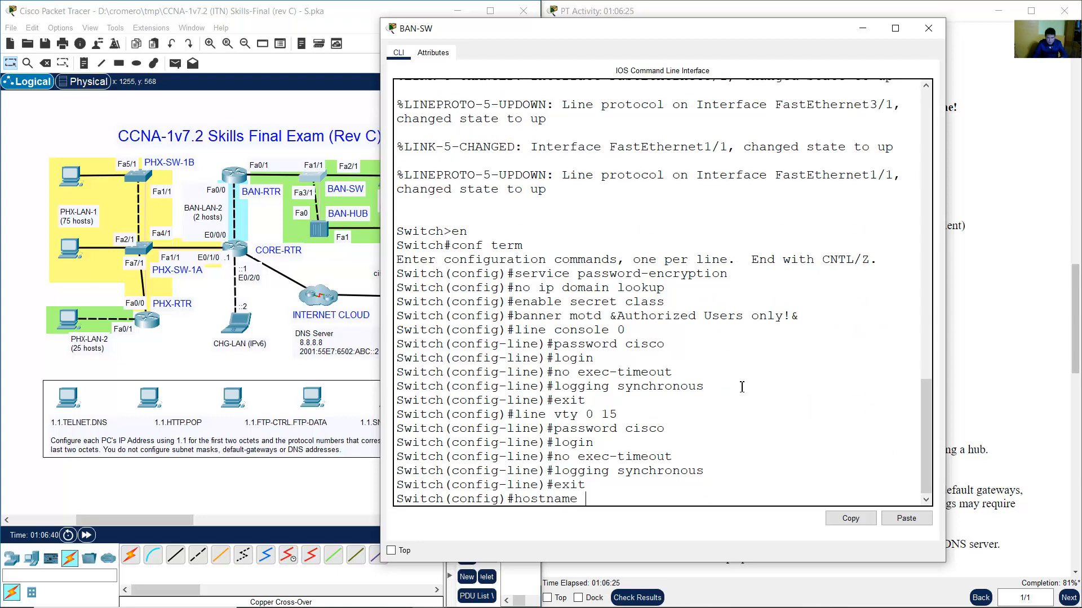
pyautogui.write('BAN-SW')
pyautogui.press('Return')
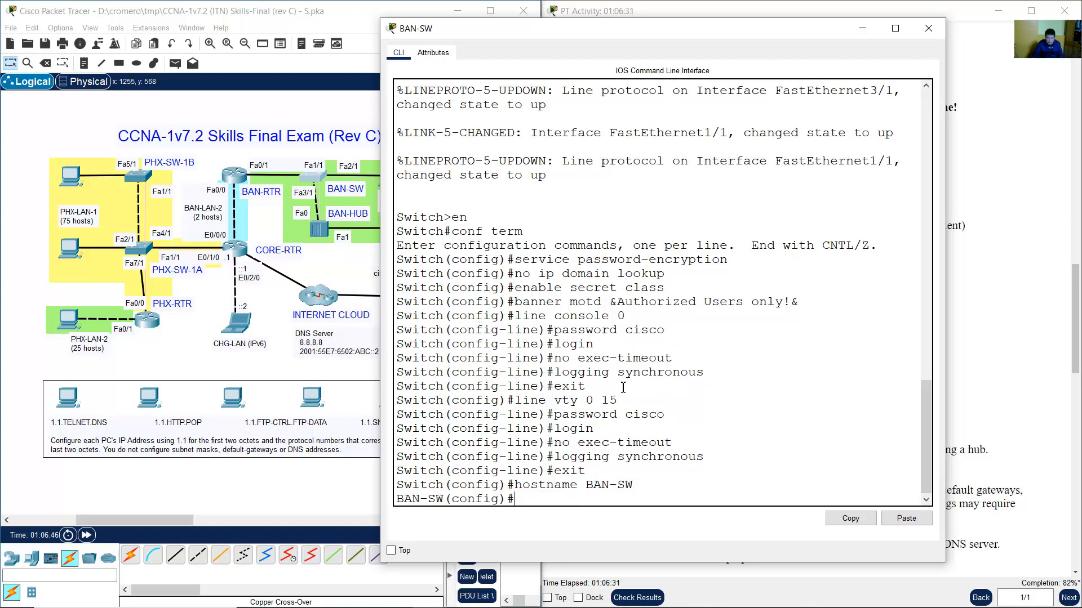
pyautogui.click(615, 6)
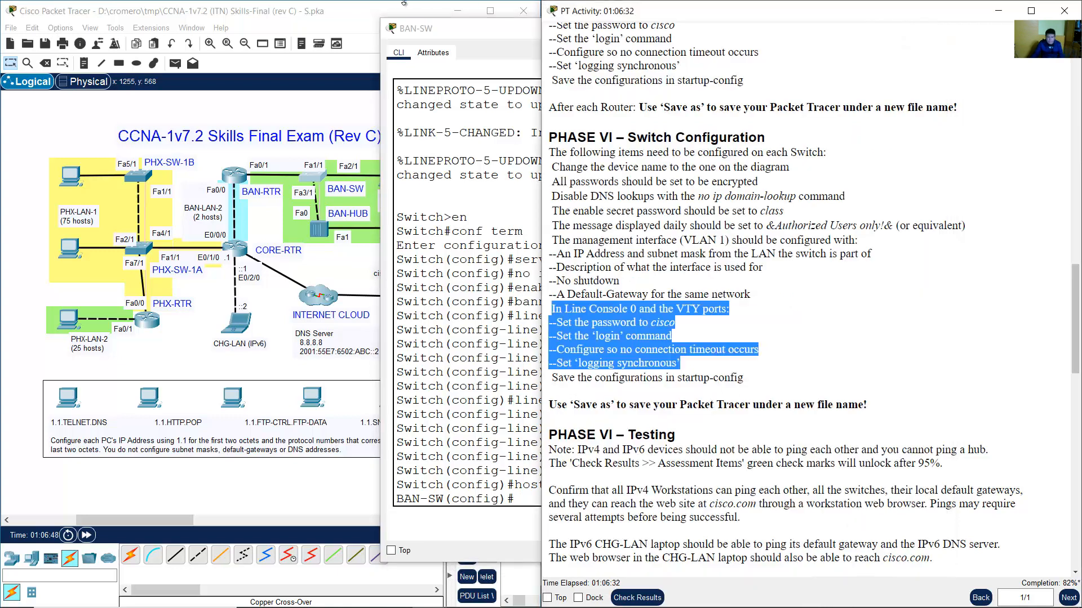
# Highlight the VLAN 1 management interface, address and gateway requirements in the activity instructions.
pyautogui.click(419, 9)
pyautogui.click(806, 341)
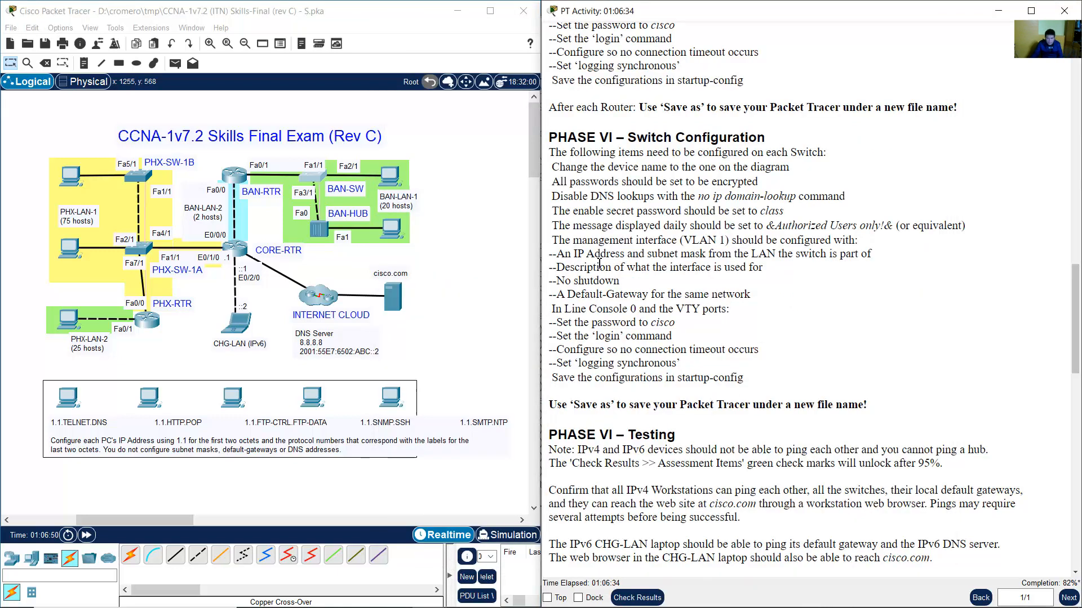
pyautogui.moveTo(558, 241); pyautogui.dragTo(860, 240)
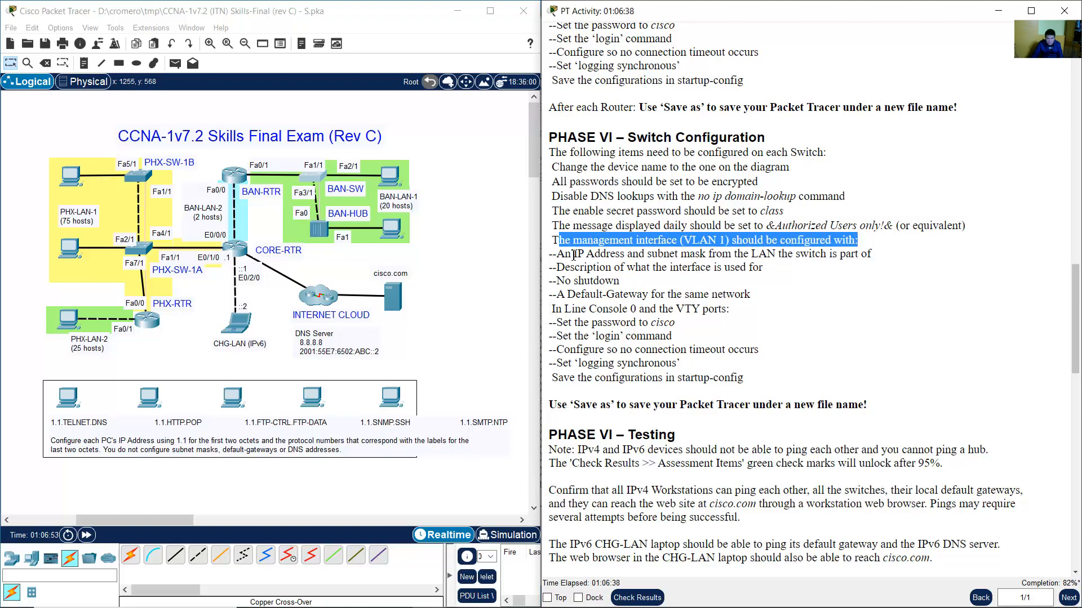
pyautogui.moveTo(574, 254); pyautogui.dragTo(780, 290)
# Open PHX-SW-1A's command-line window from the topology.
pyautogui.click(479, 198)
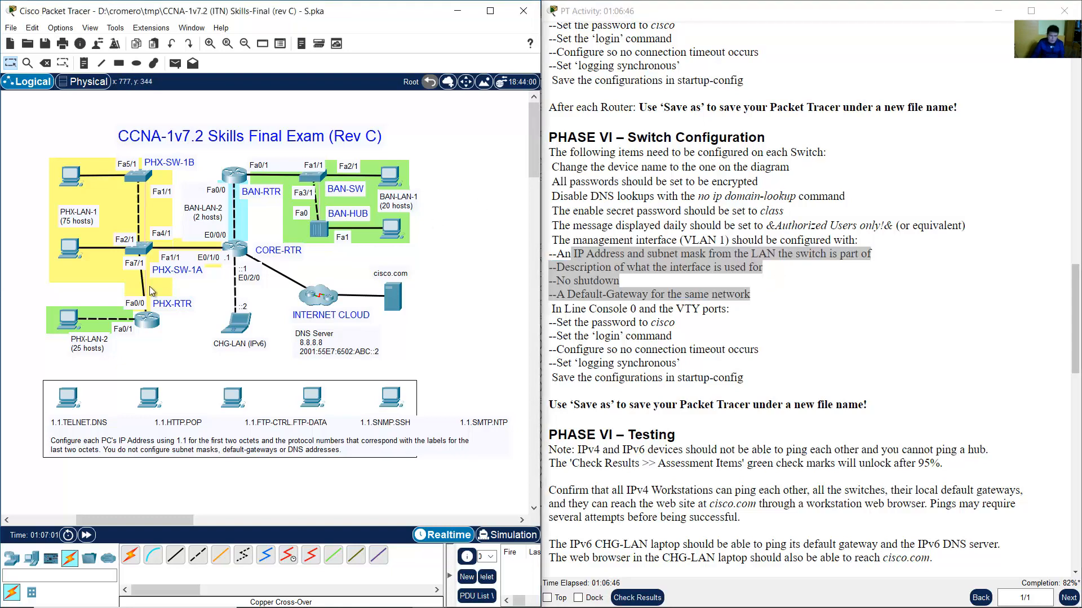
pyautogui.click(145, 246)
pyautogui.moveTo(597, 76); pyautogui.dragTo(390, 50)
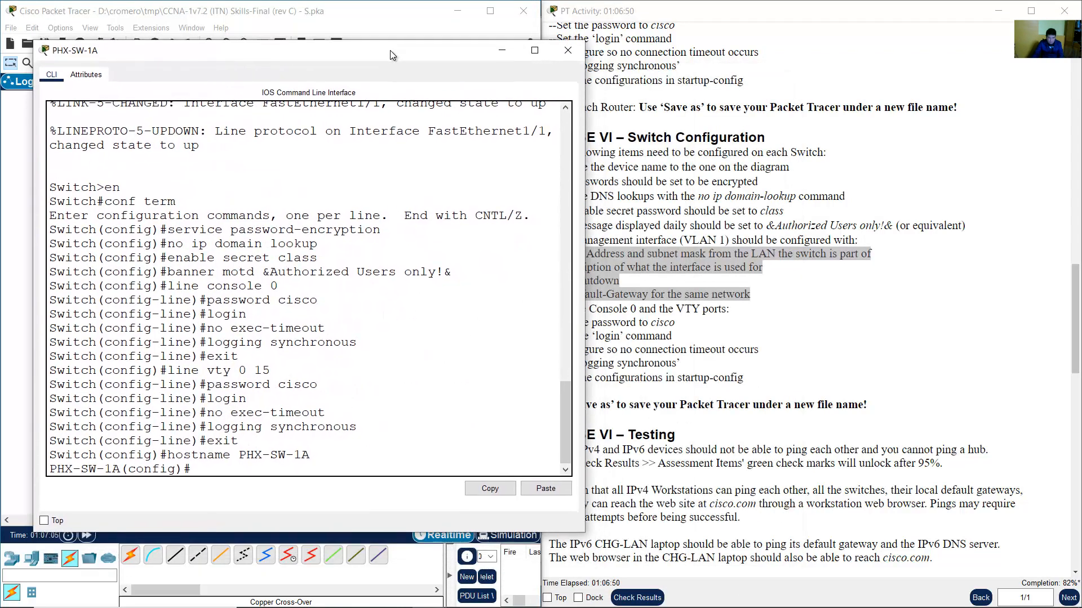
# Highlight the PHX-LAN-1 row (10.10.10.0/25, mask 255.255.255.128) in the Word subnet table, then reopen PHX-SW-1A.
pyautogui.click(498, 595)
pyautogui.click(499, 595)
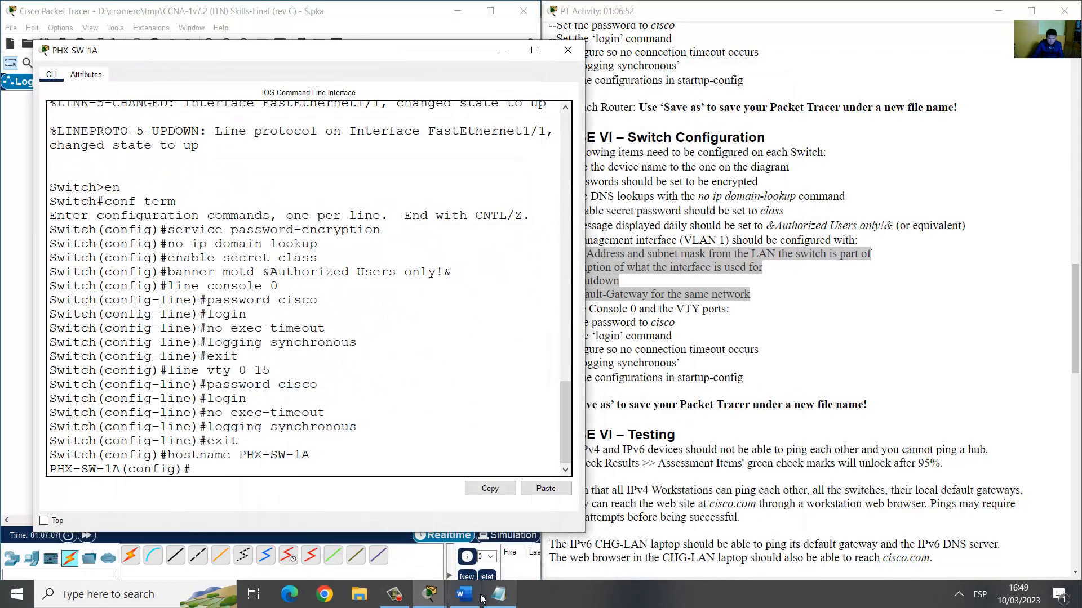
pyautogui.click(479, 596)
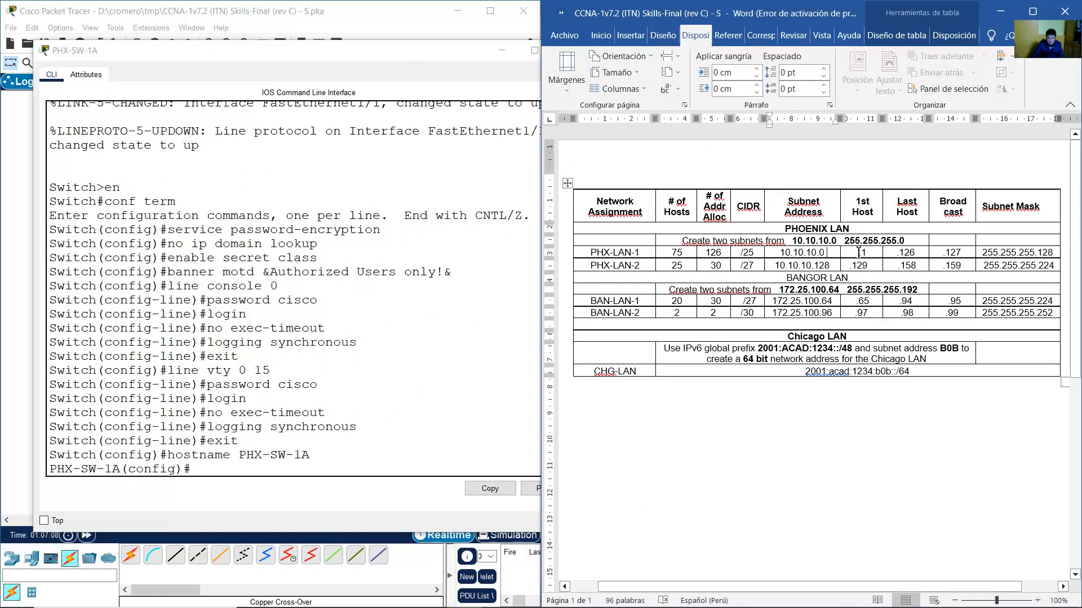
pyautogui.moveTo(858, 252); pyautogui.dragTo(904, 241)
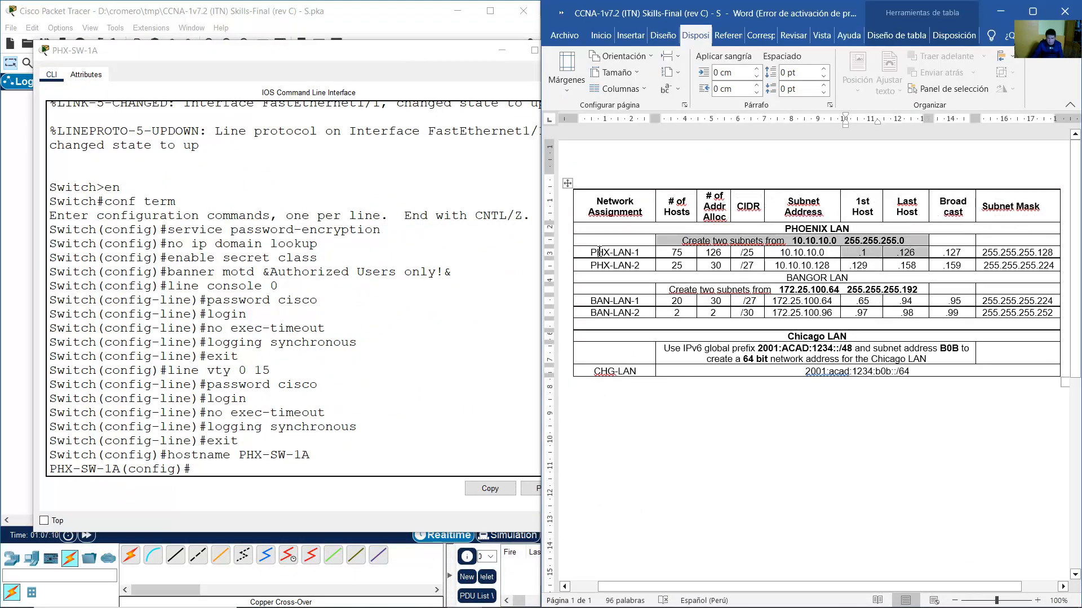
pyautogui.moveTo(599, 252); pyautogui.dragTo(866, 252)
pyautogui.click(372, 21)
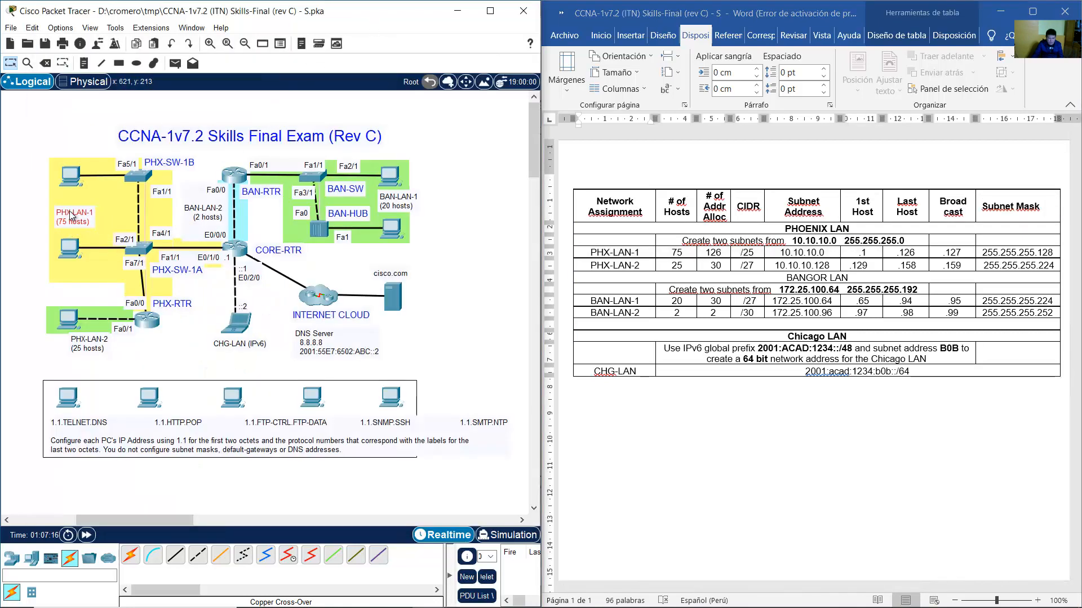
pyautogui.click(139, 248)
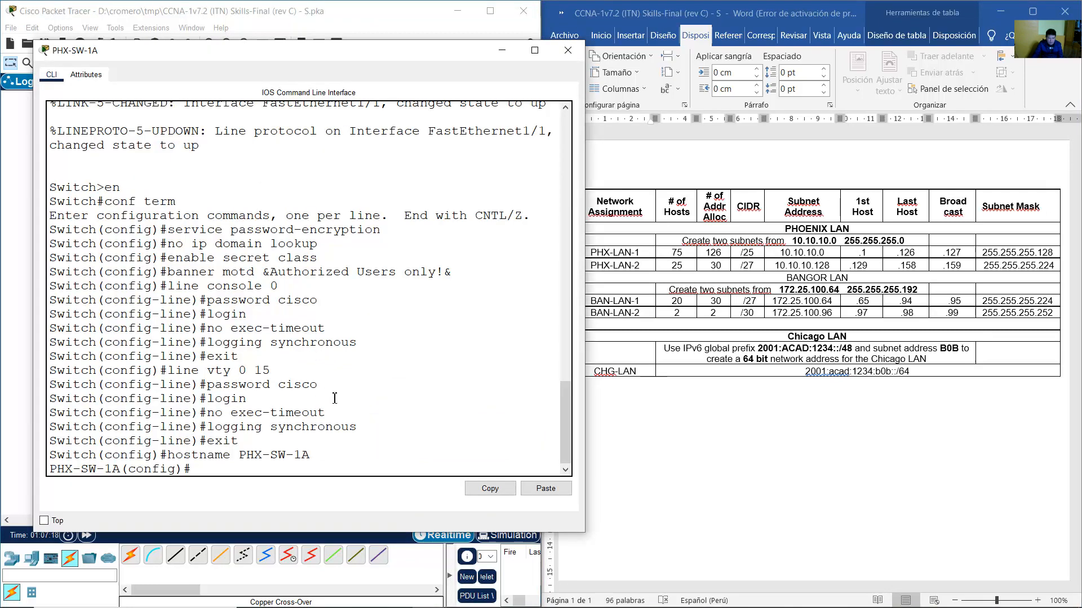
# Enter interface VLAN 1 on PHX-SW-1A and give it the description PHX-LAN-1.
pyautogui.write('int vlan 1')
pyautogui.press('Return')
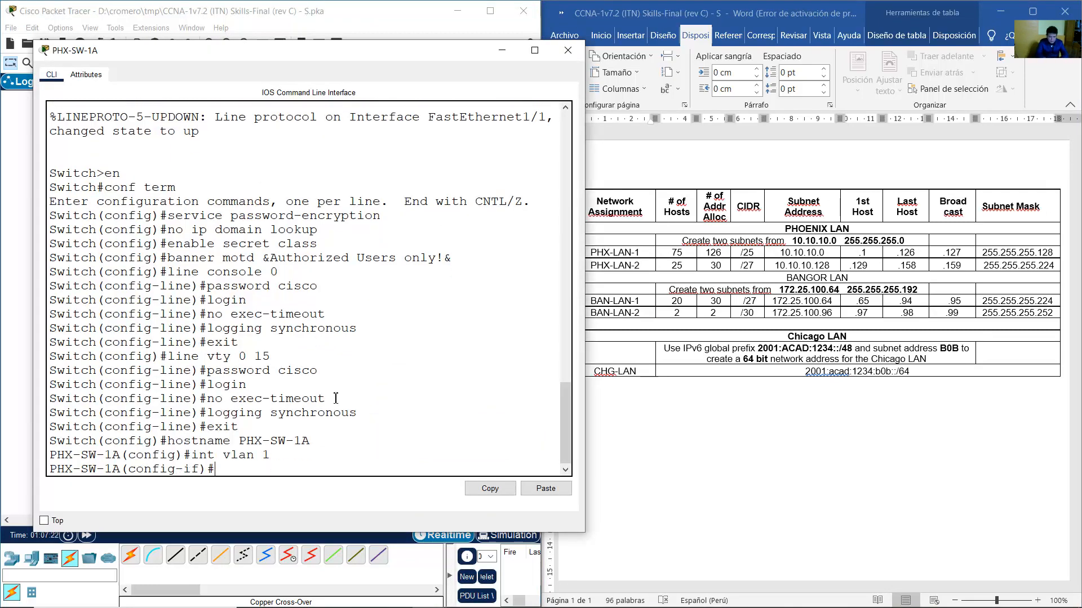
pyautogui.write('description PHX-LAN-1')
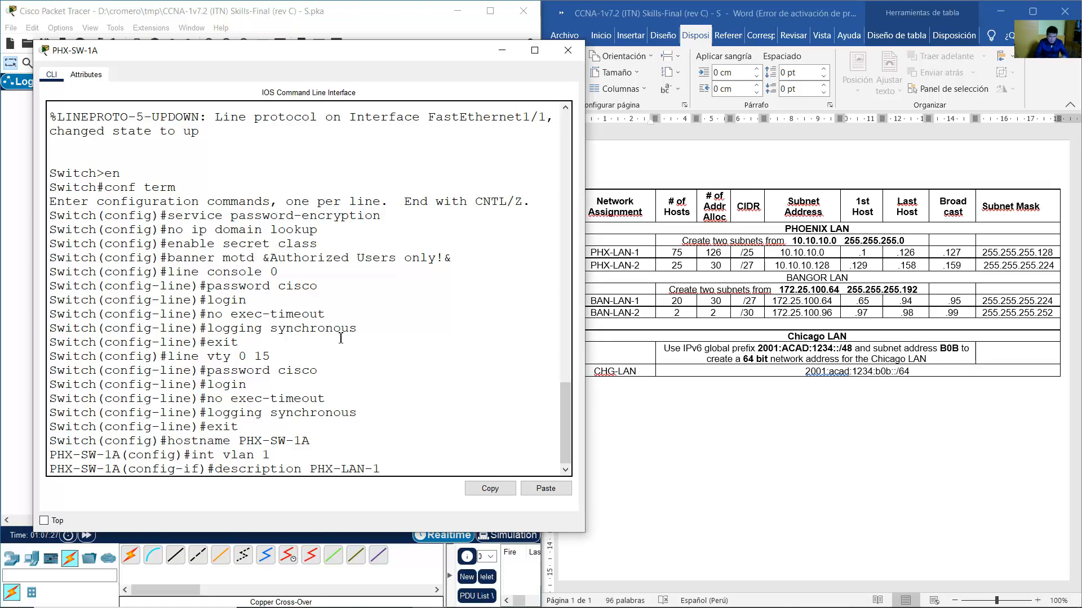
pyautogui.moveTo(293, 58); pyautogui.dragTo(424, 44)
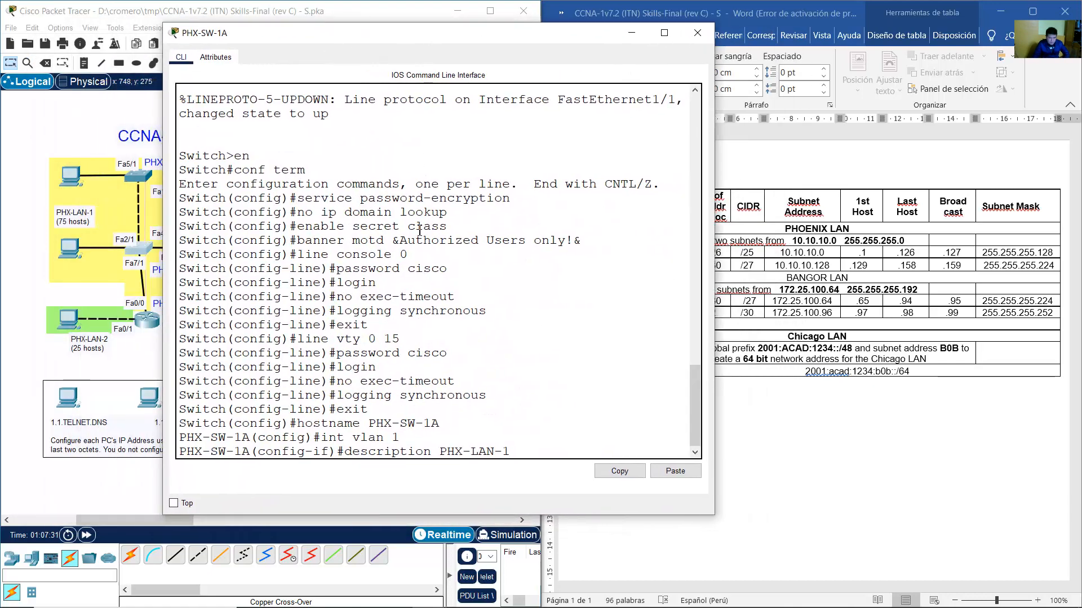
pyautogui.press('Return')
# Assign VLAN 1 the address 10.10.10.2 255.255.255.128 and enable it with no shutdown.
pyautogui.write('ip address')
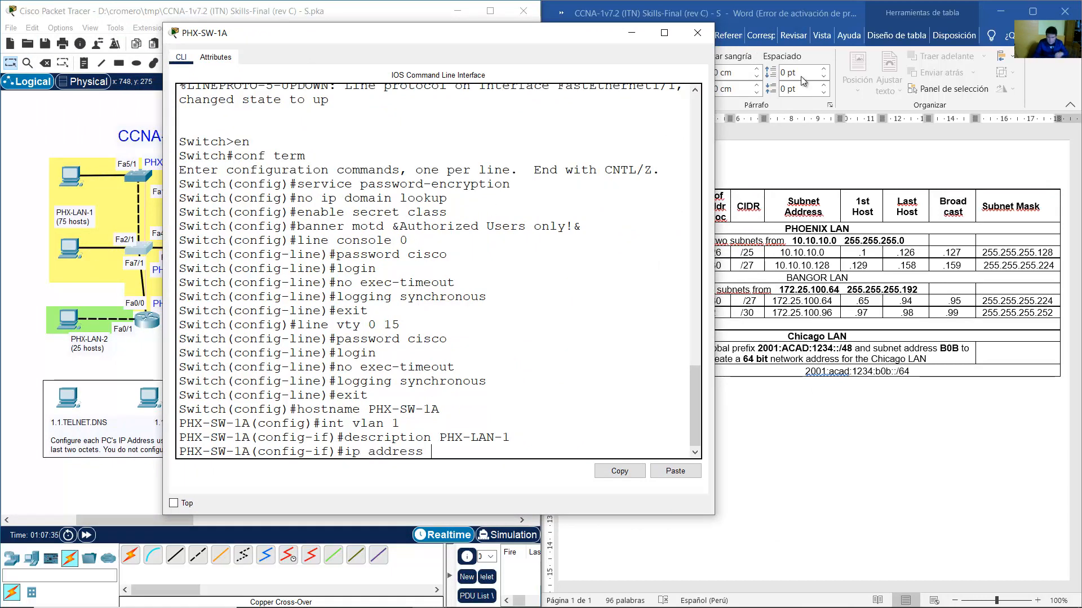
pyautogui.click(827, 258)
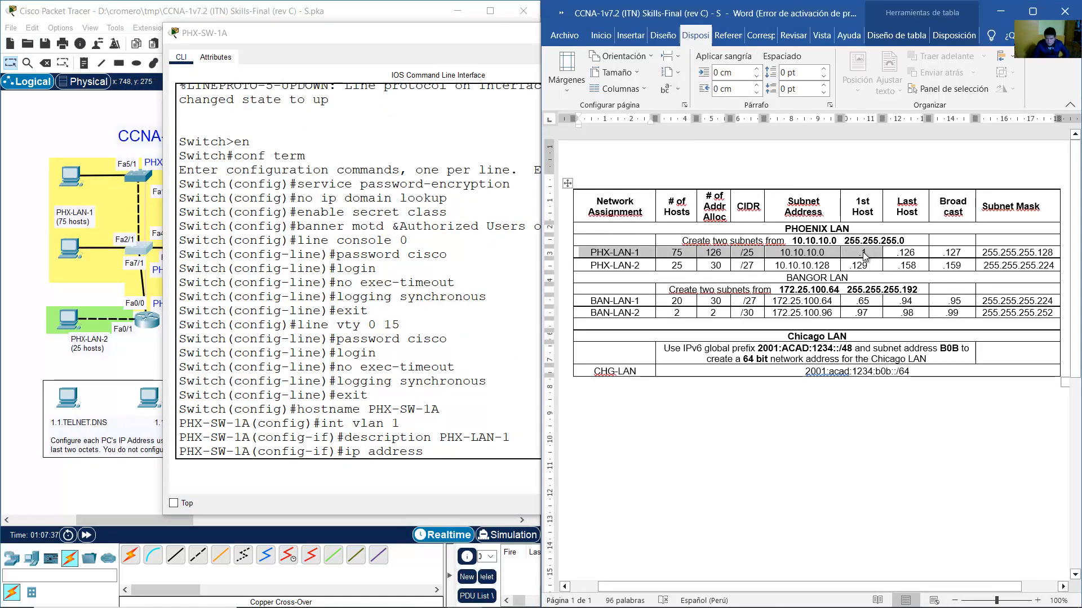
pyautogui.click(488, 395)
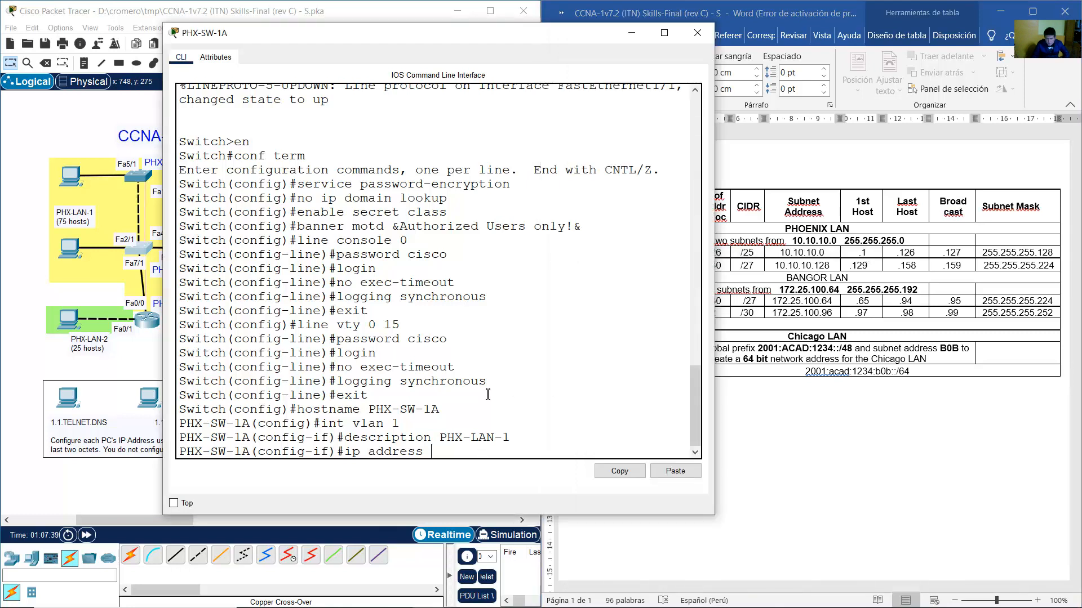
pyautogui.write('10.10.10.2 255.255.255')
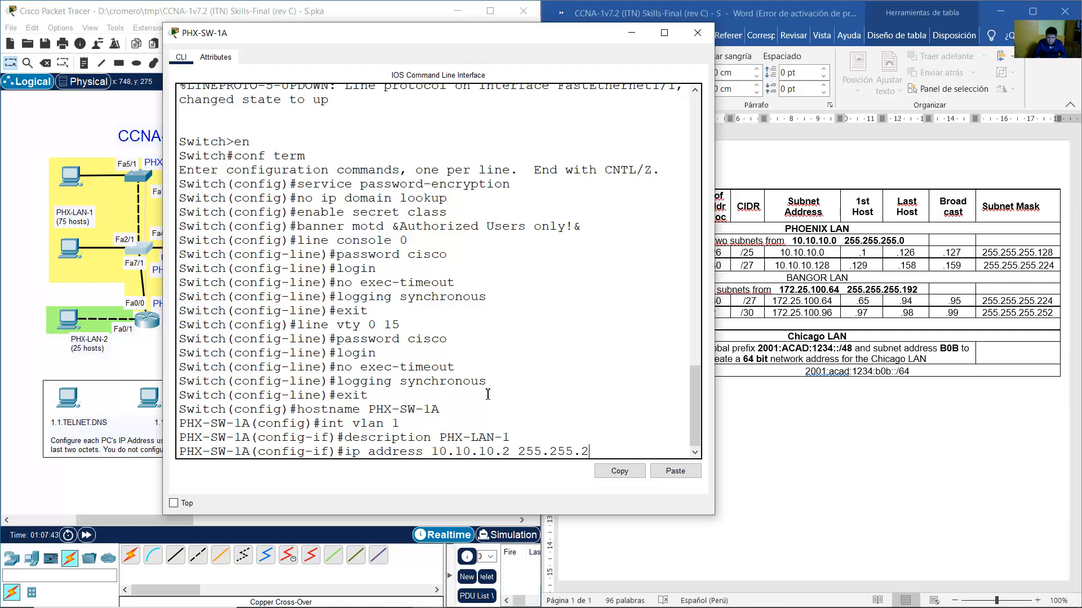
pyautogui.write('.128')
pyautogui.press('Return')
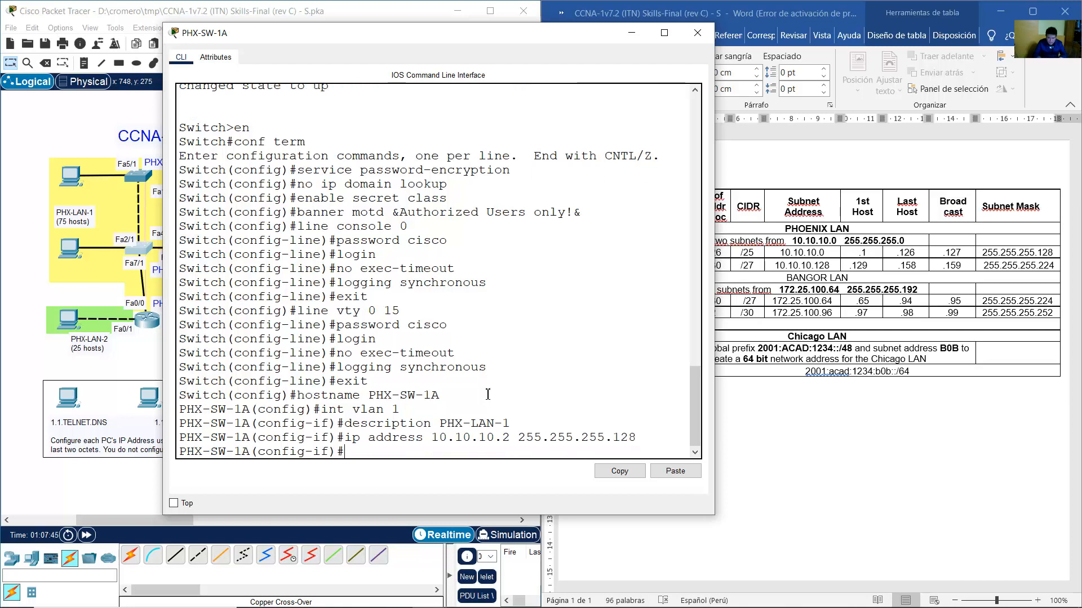
pyautogui.write('no shutdown')
pyautogui.press('Return')
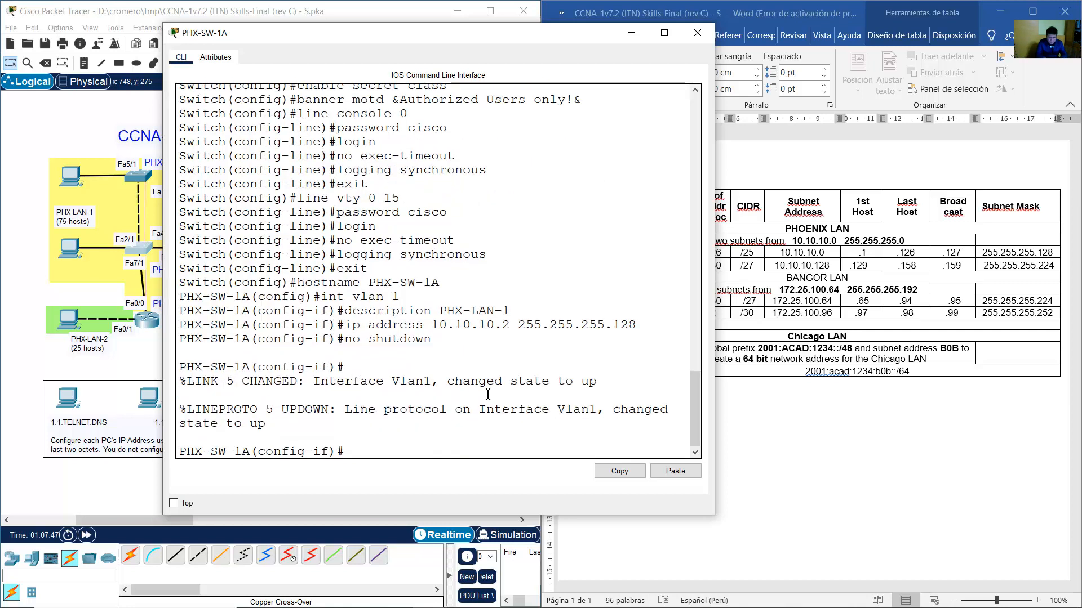
# Exit the interface and set PHX-SW-1A's default gateway to 10.10.10.1.
pyautogui.write('exit')
pyautogui.press('Return')
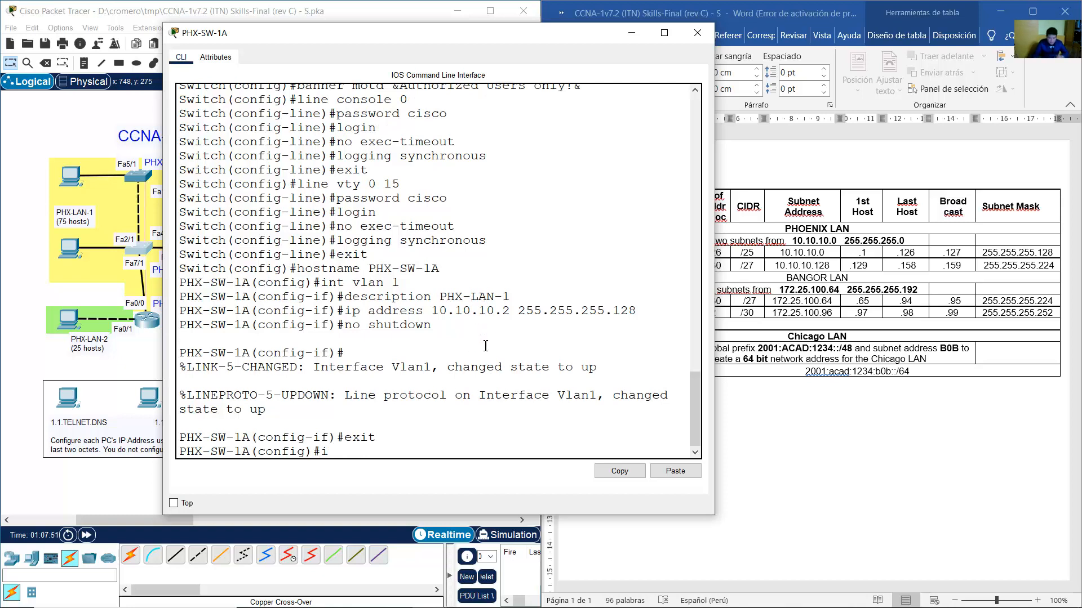
pyautogui.write('ip default-gateway')
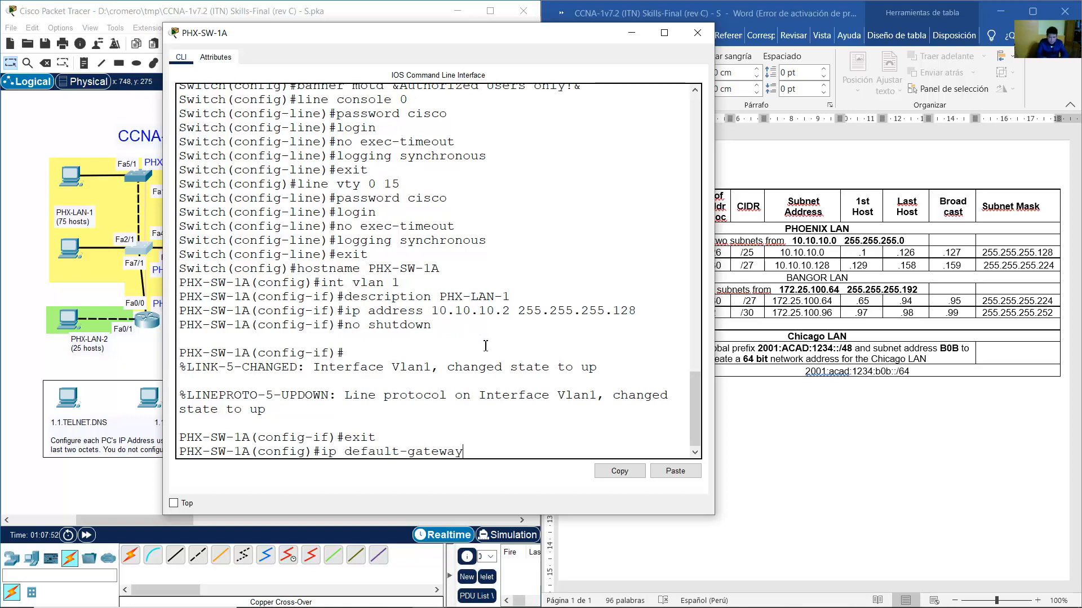
pyautogui.write(' 10.10.10.1')
pyautogui.press('Return')
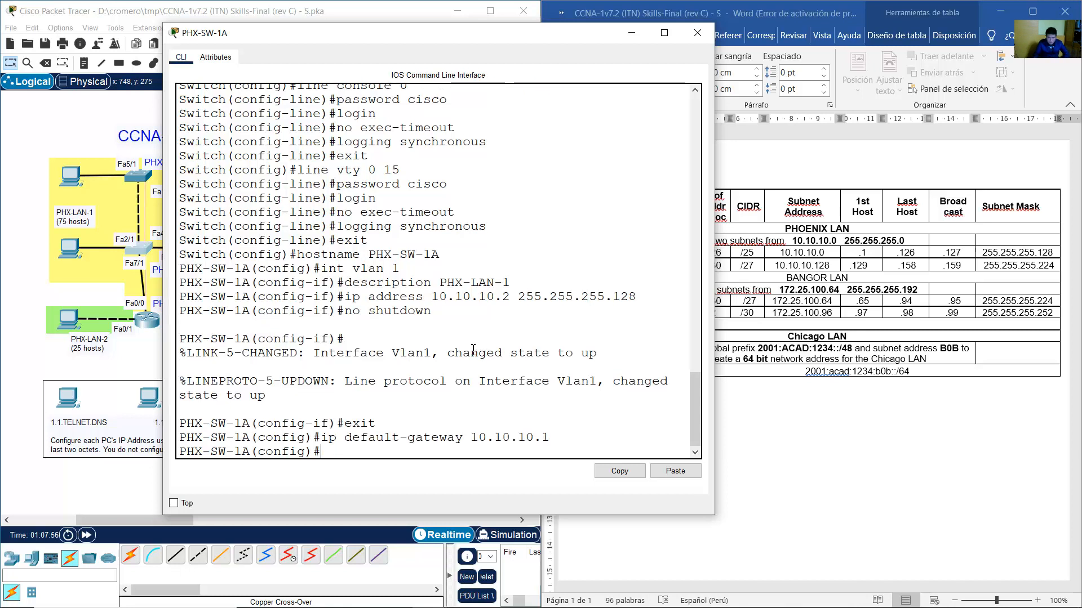
pyautogui.click(361, 6)
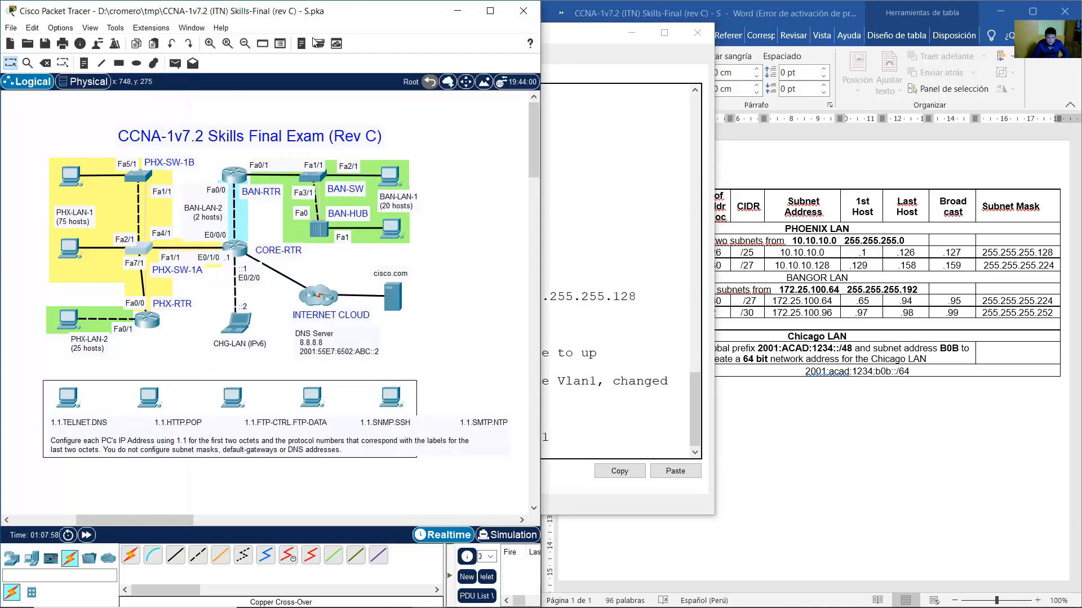
# On PHX-SW-1B, enter interface VLAN 1 and give it the description PHX-LAN-1.
pyautogui.click(137, 176)
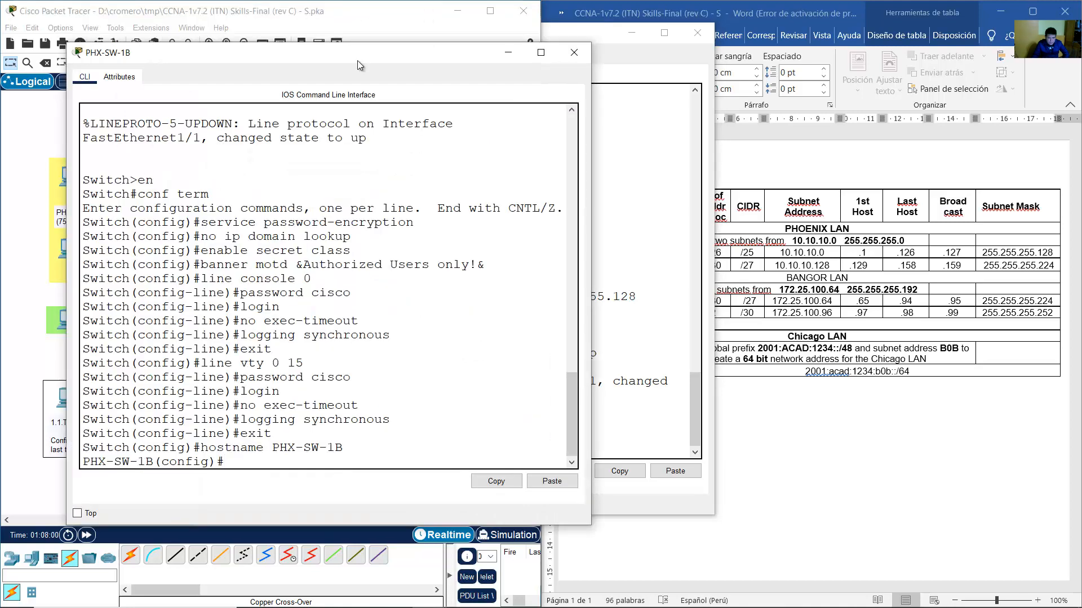
pyautogui.moveTo(357, 60); pyautogui.dragTo(476, 43)
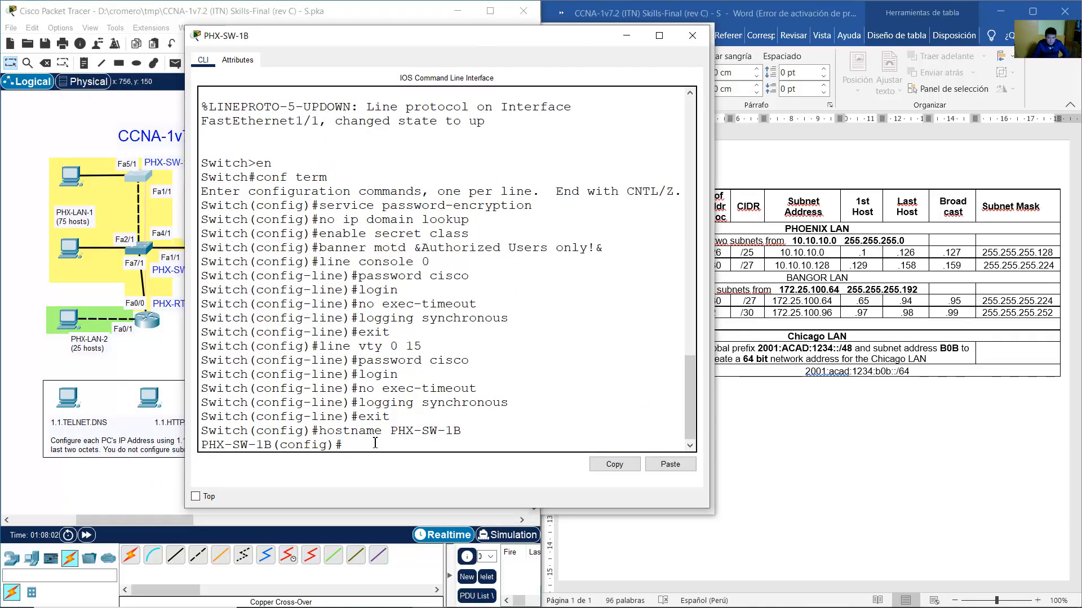
pyautogui.write('int vlan 1')
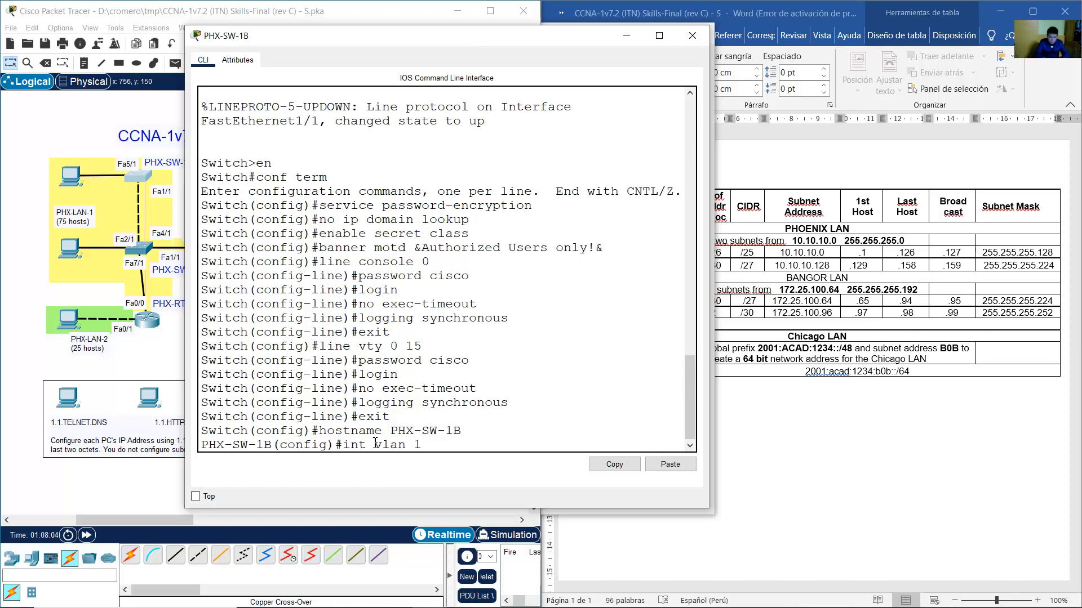
pyautogui.press('Return')
pyautogui.write('descr')
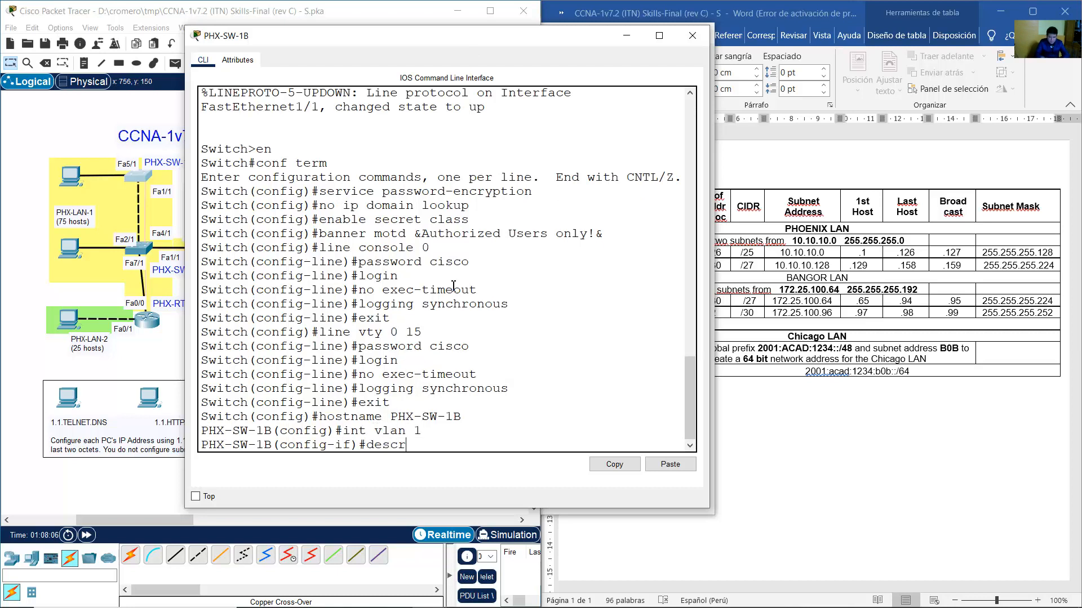
pyautogui.write('iption PHX-LAN')
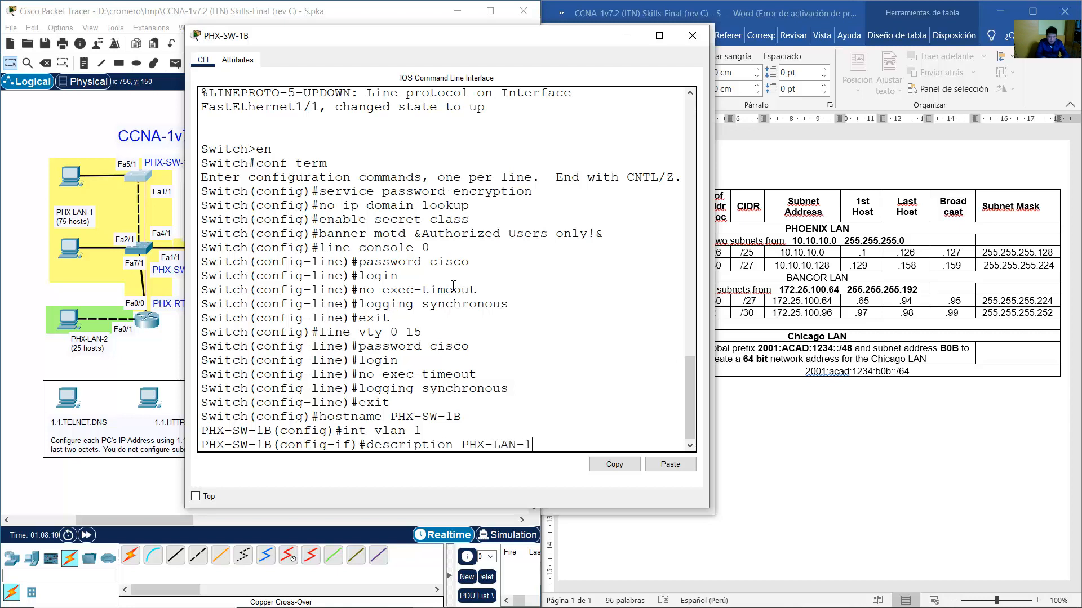
pyautogui.write('-1')
pyautogui.press('Return')
# Give VLAN 1 address 10.10.10.3 255.255.255.128, enable it, and set default gateway 10.10.10.1.
pyautogui.write('ip addr')
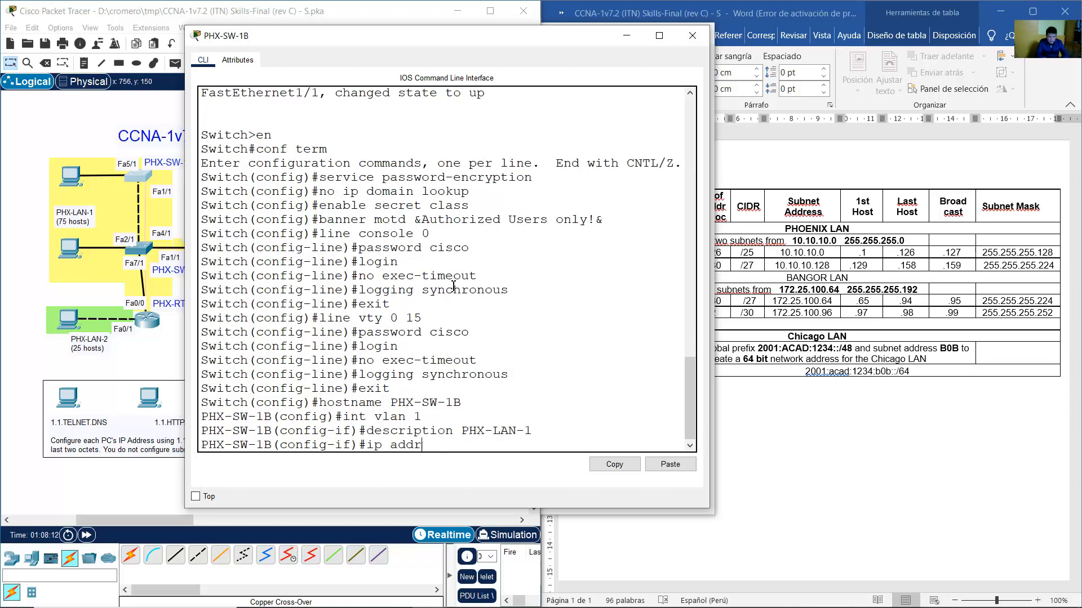
pyautogui.write('ess 10.10.10.3 25')
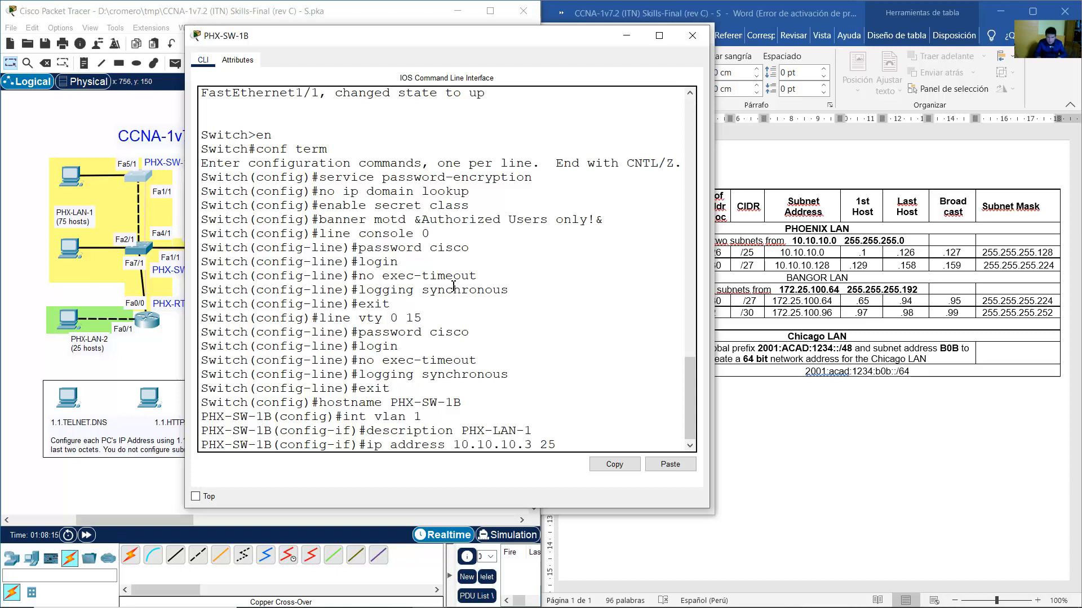
pyautogui.write('5.255.255.128')
pyautogui.press('Return')
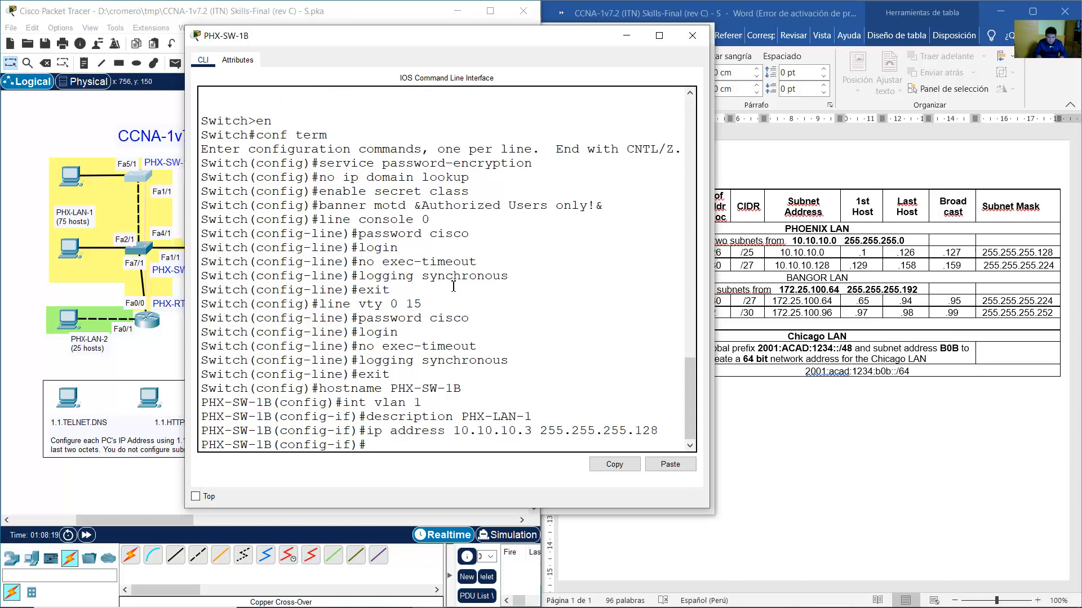
pyautogui.write('no shutdown')
pyautogui.press('Return')
pyautogui.write('exit')
pyautogui.press('Return')
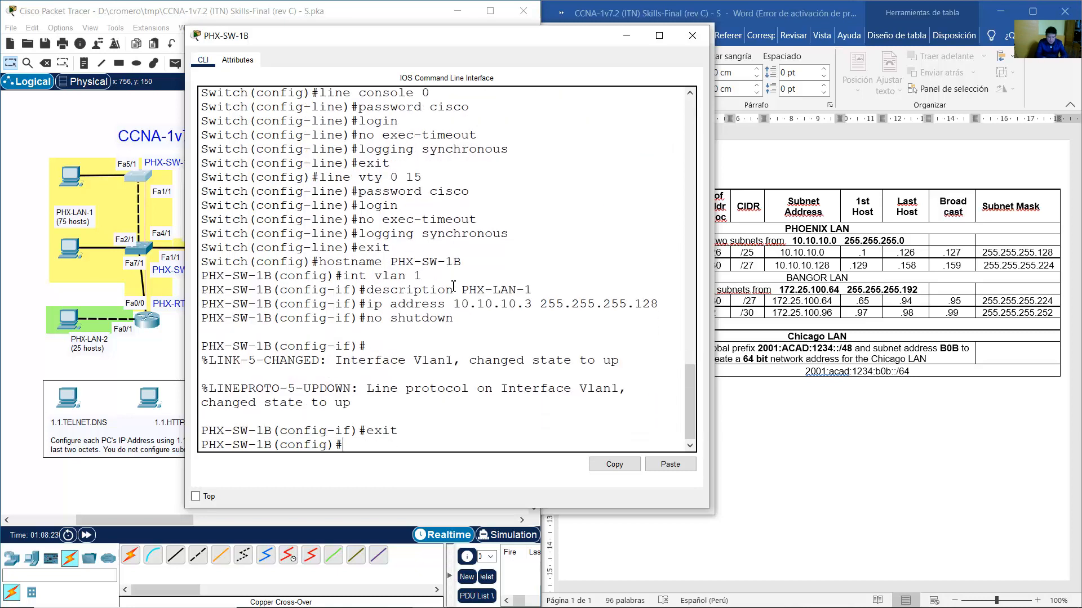
pyautogui.write('ip default-gateway 10.10.10.1')
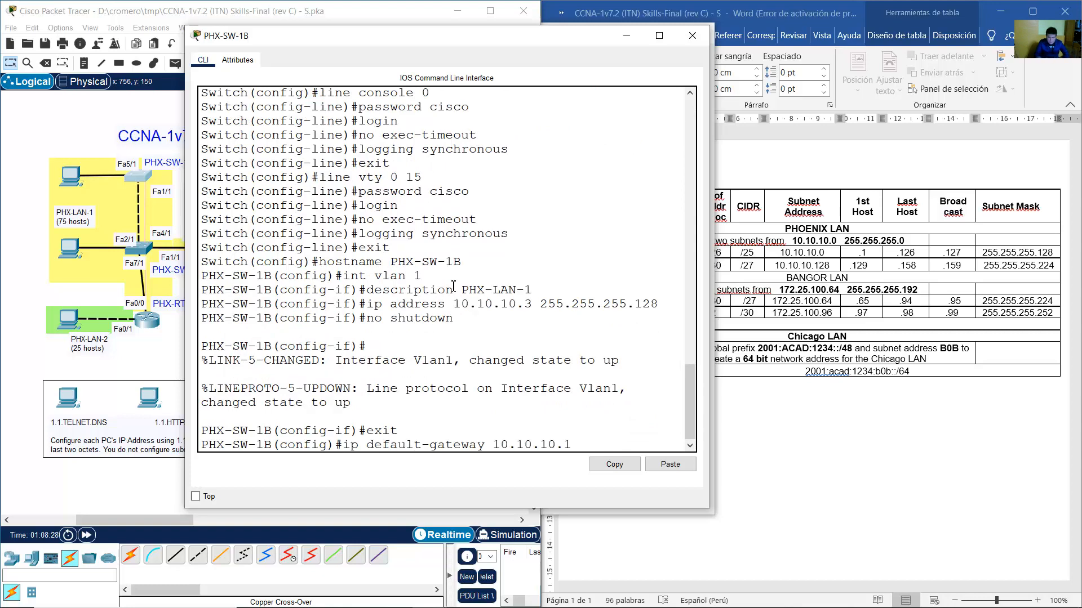
pyautogui.press('Return')
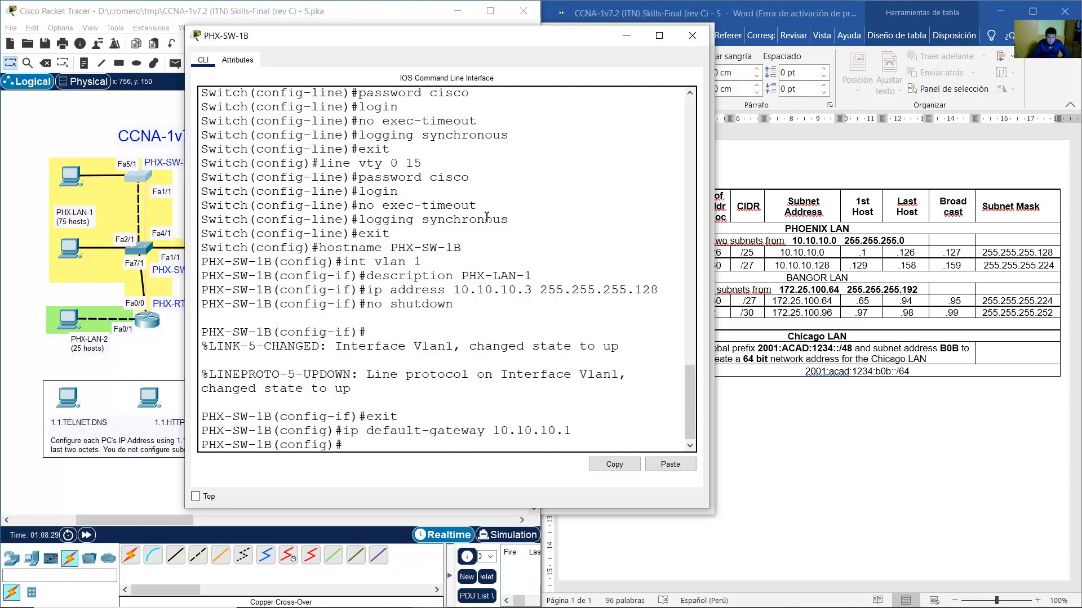
# Open BAN-SW's switch console from the topology.
pyautogui.moveTo(525, 584)
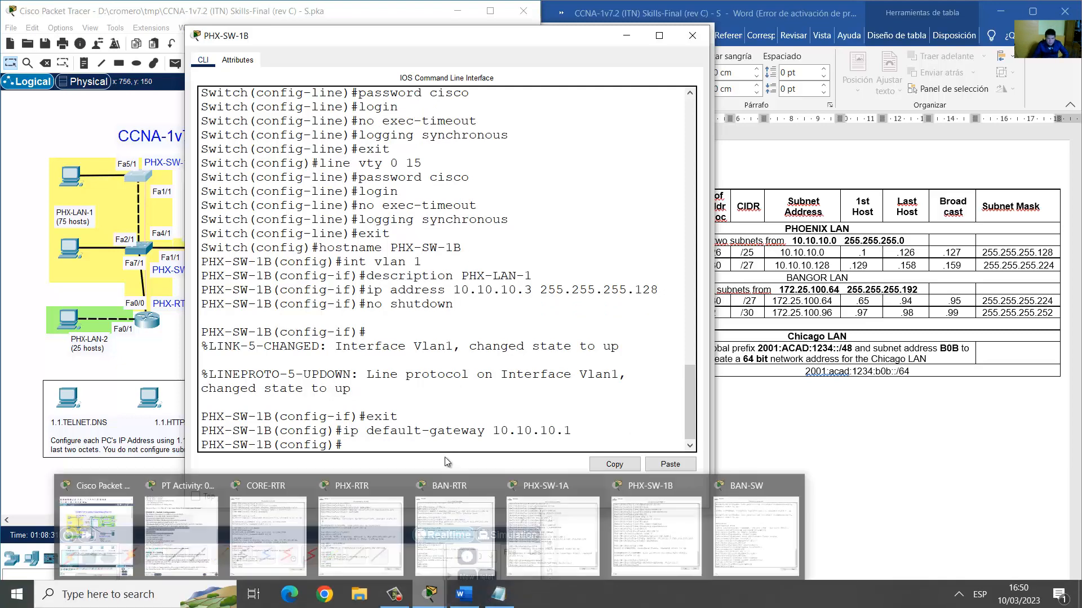
pyautogui.click(345, 7)
pyautogui.click(314, 184)
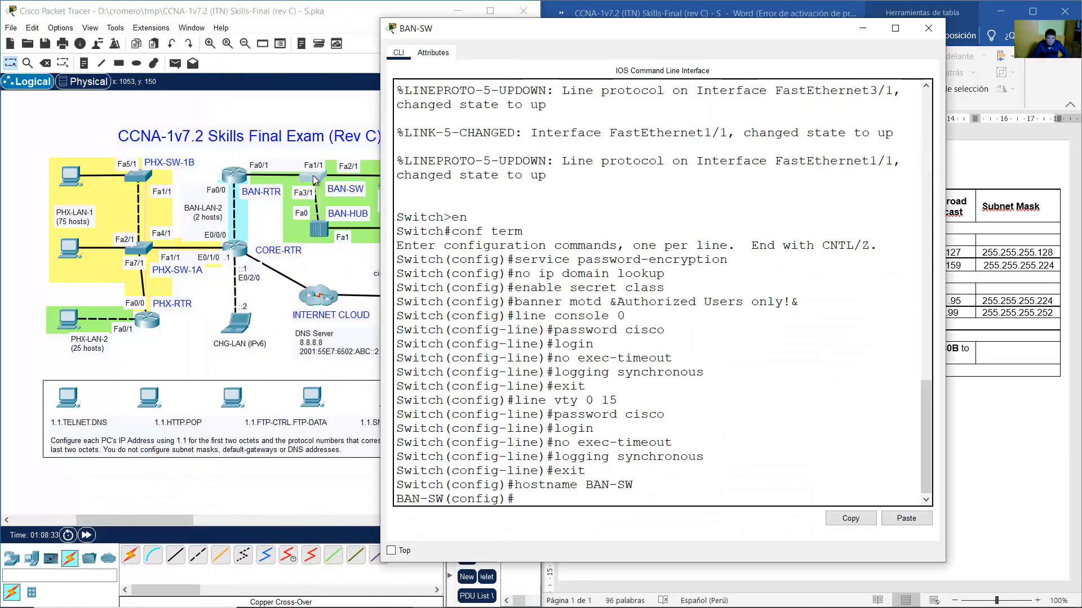
# Enter interface VLAN 1 on BAN-SW and give it the description BAN-LAN-1.
pyautogui.write('int vlan 1')
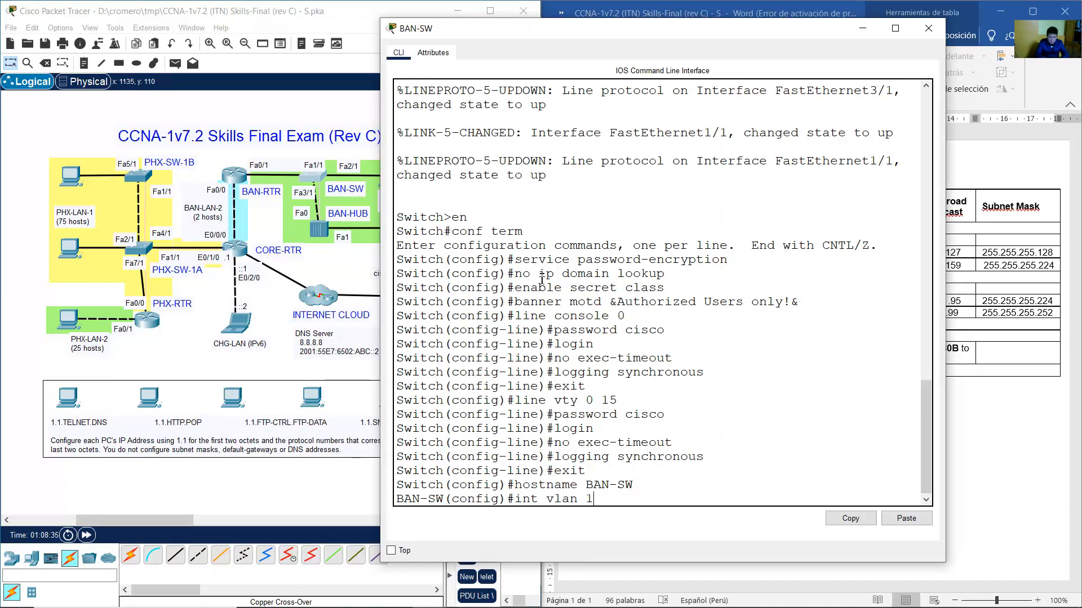
pyautogui.press('Return')
pyautogui.write('descript')
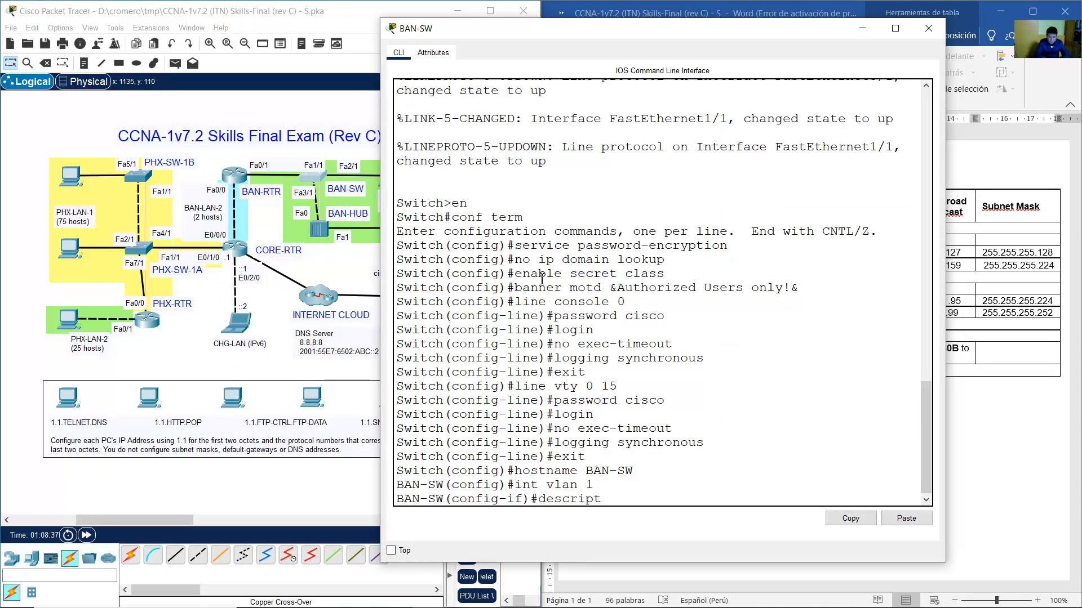
pyautogui.write('ion BAN-LAN')
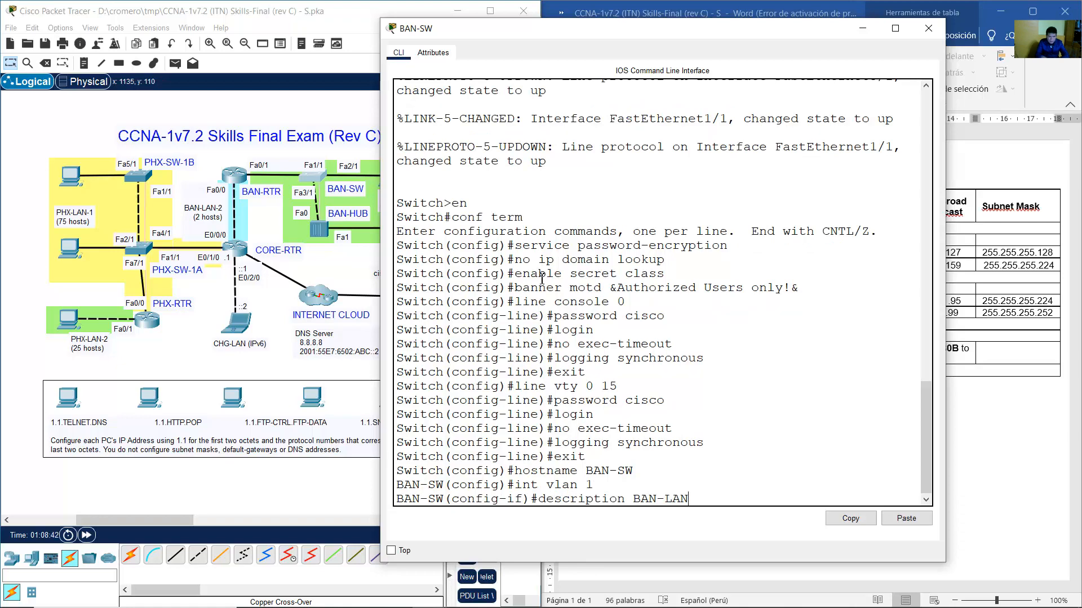
pyautogui.moveTo(455, 25); pyautogui.dragTo(510, 17)
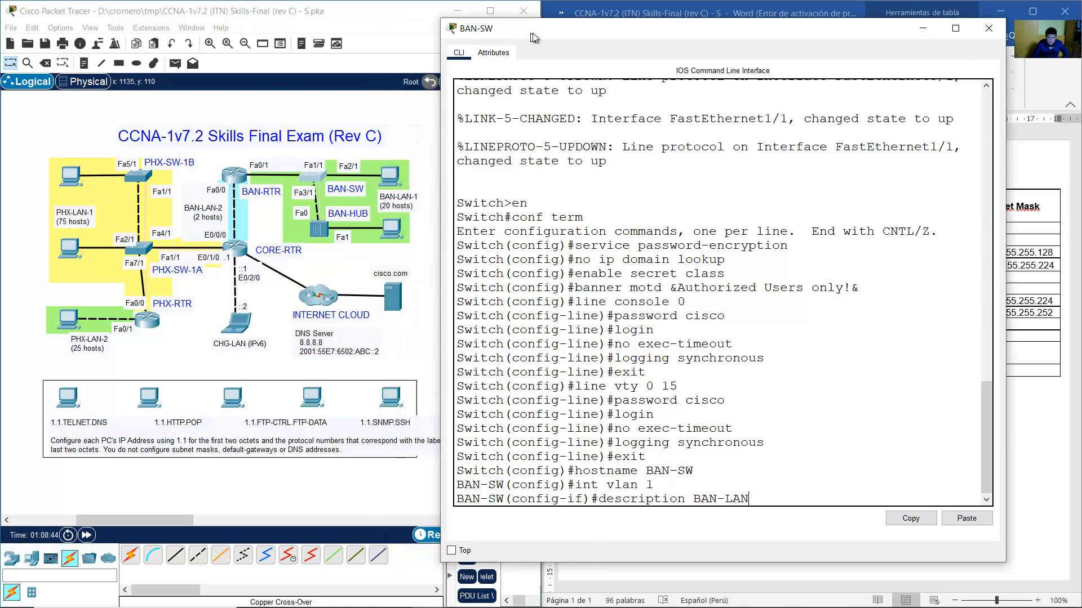
pyautogui.write('N')
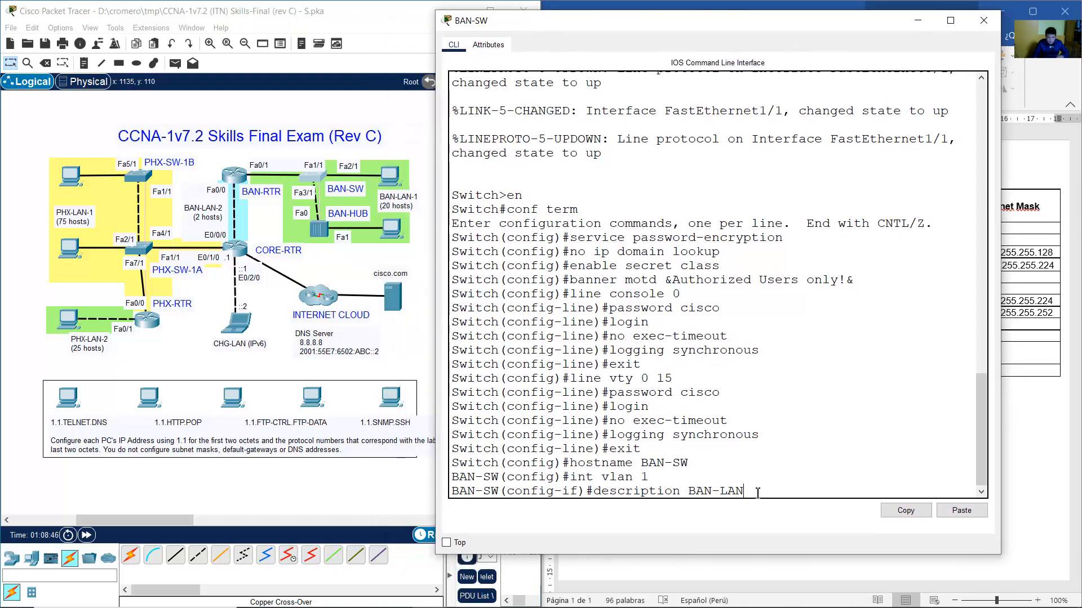
pyautogui.write('-1')
pyautogui.press('Return')
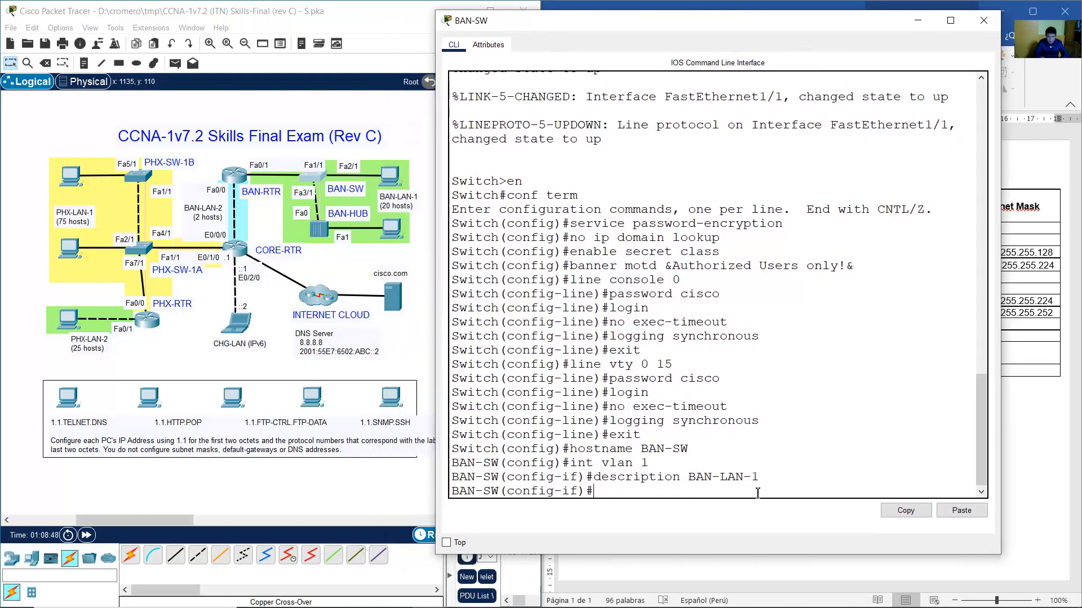
# Assign VLAN 1 the address 172.25.100.66 255.255.255.224 from the addressing table and enable it.
pyautogui.write('ip address')
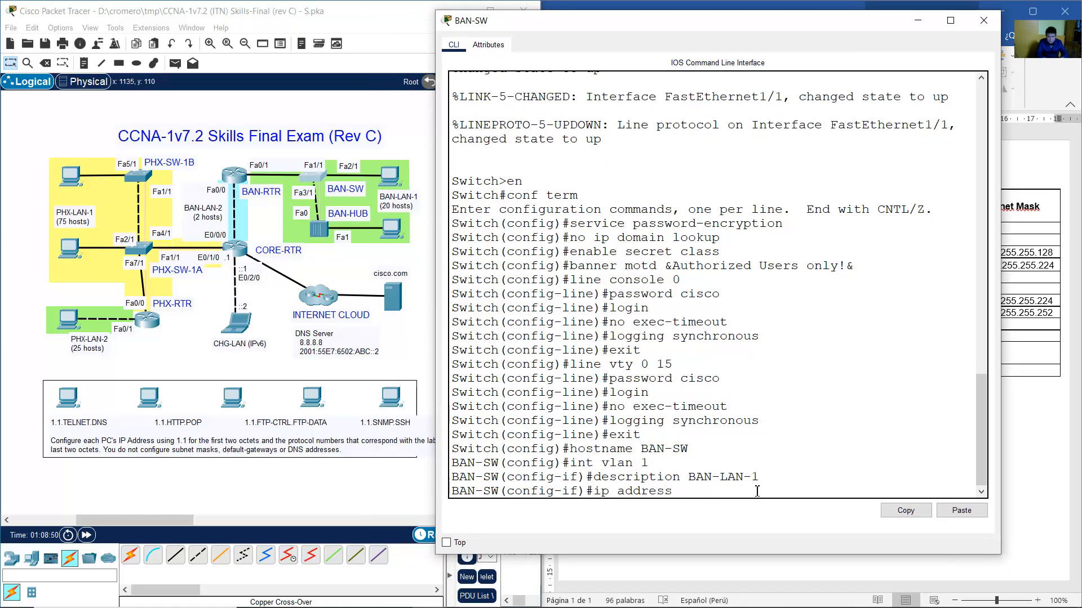
pyautogui.moveTo(634, 28); pyautogui.dragTo(446, 31)
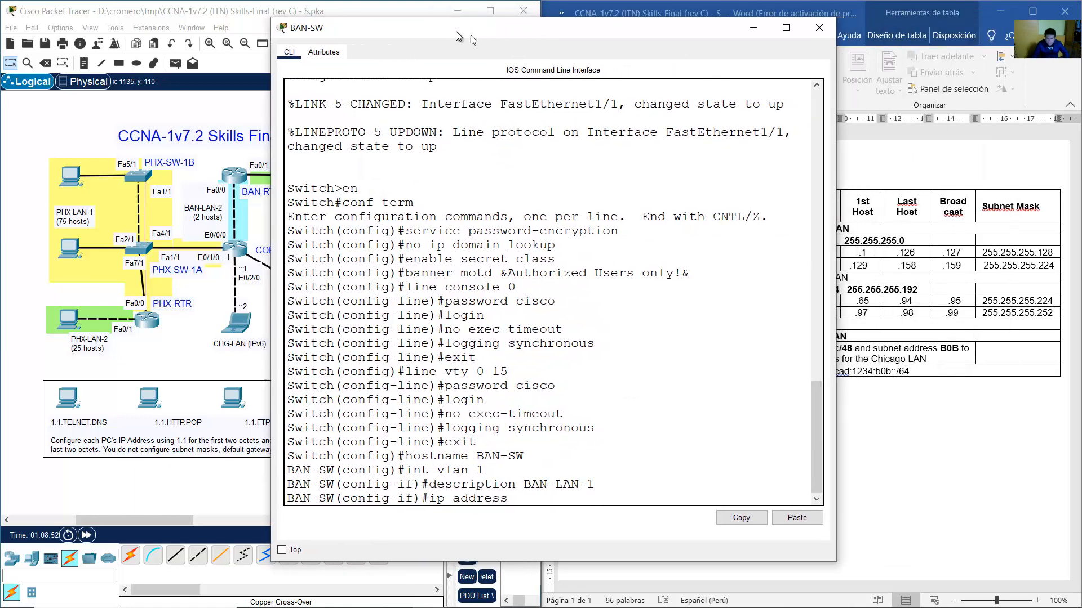
pyautogui.click(815, 275)
pyautogui.moveTo(638, 302); pyautogui.dragTo(874, 305)
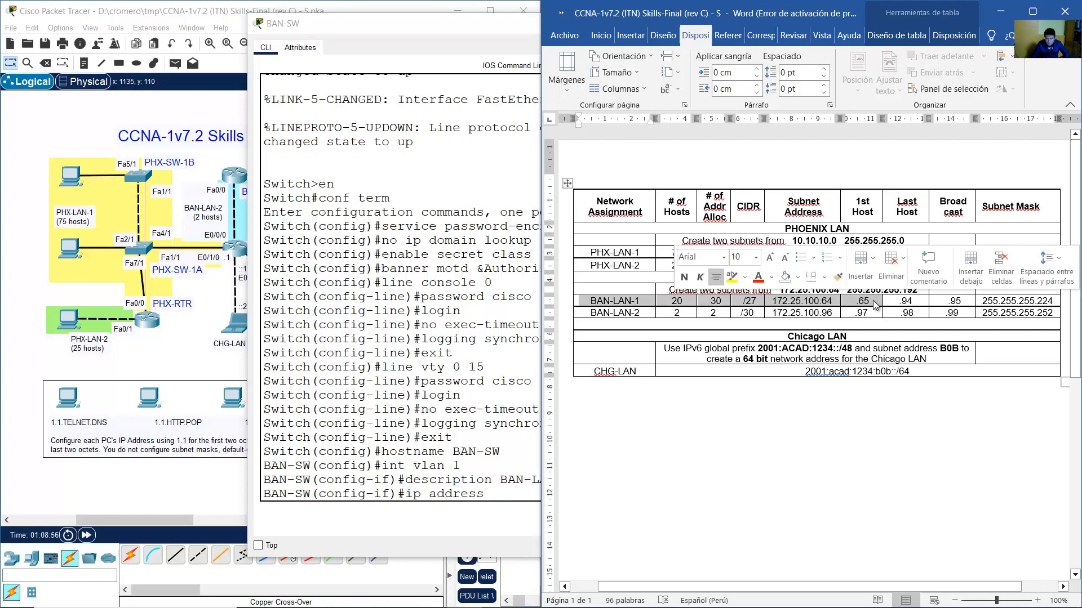
pyautogui.click(872, 303)
pyautogui.click(537, 449)
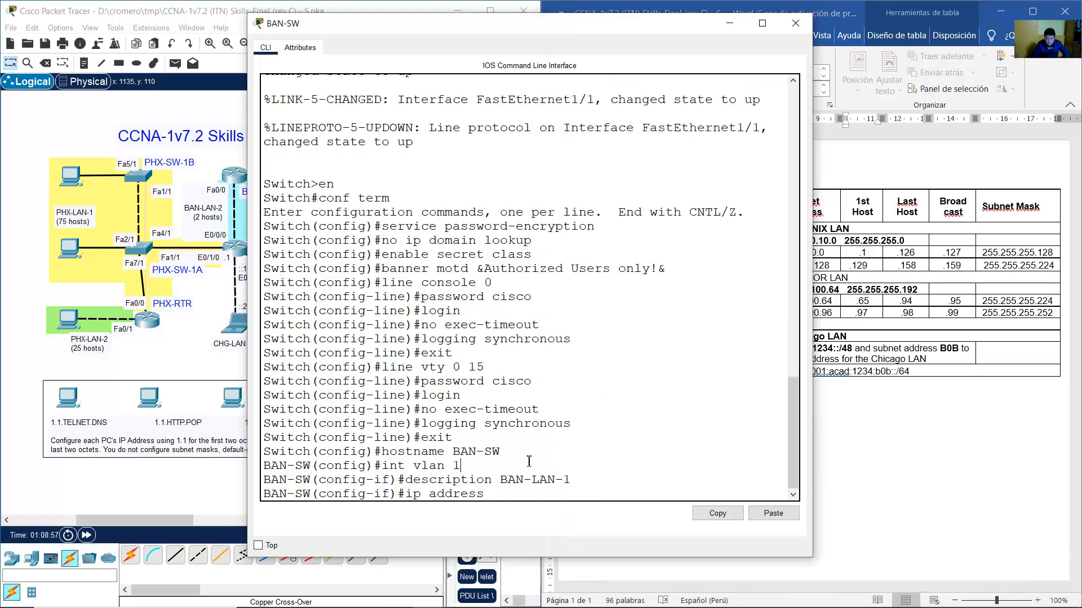
pyautogui.moveTo(674, 46); pyautogui.dragTo(552, 31)
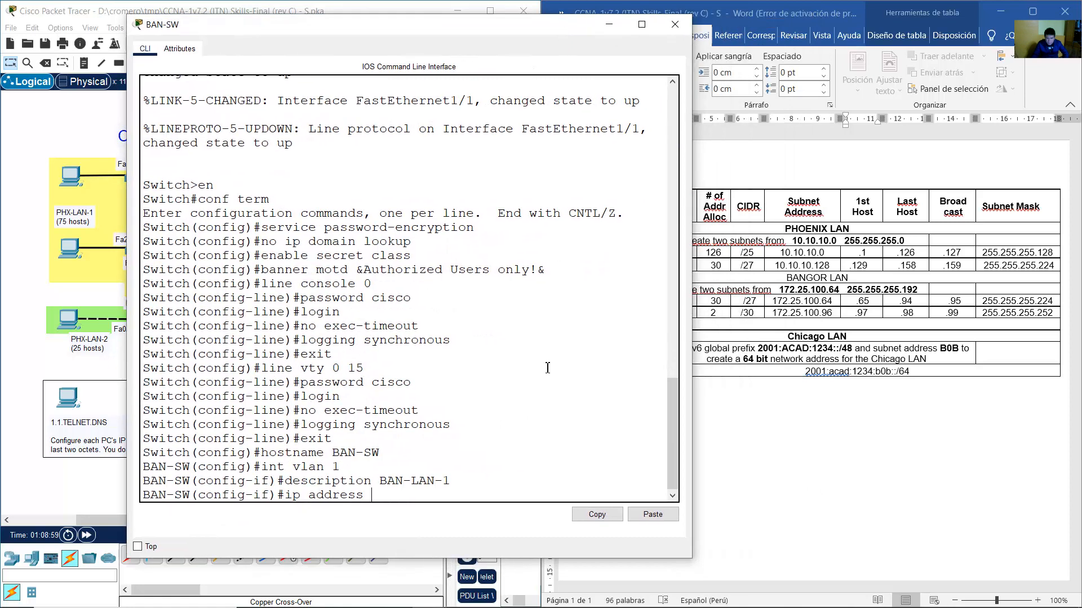
pyautogui.write('172.25.100.66 255.25')
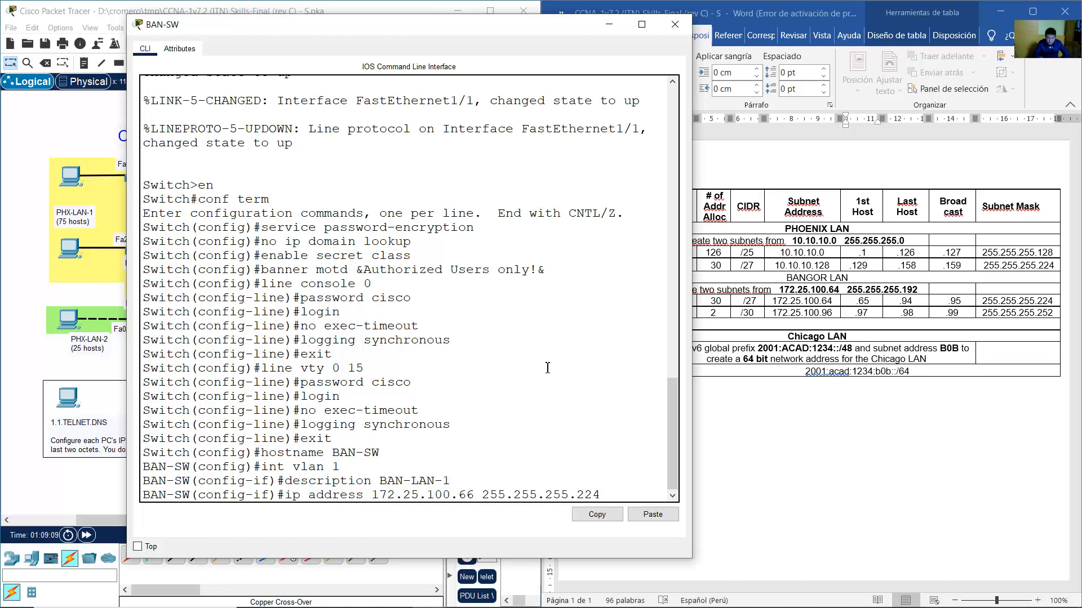
pyautogui.write('5.255.224')
pyautogui.press('Return')
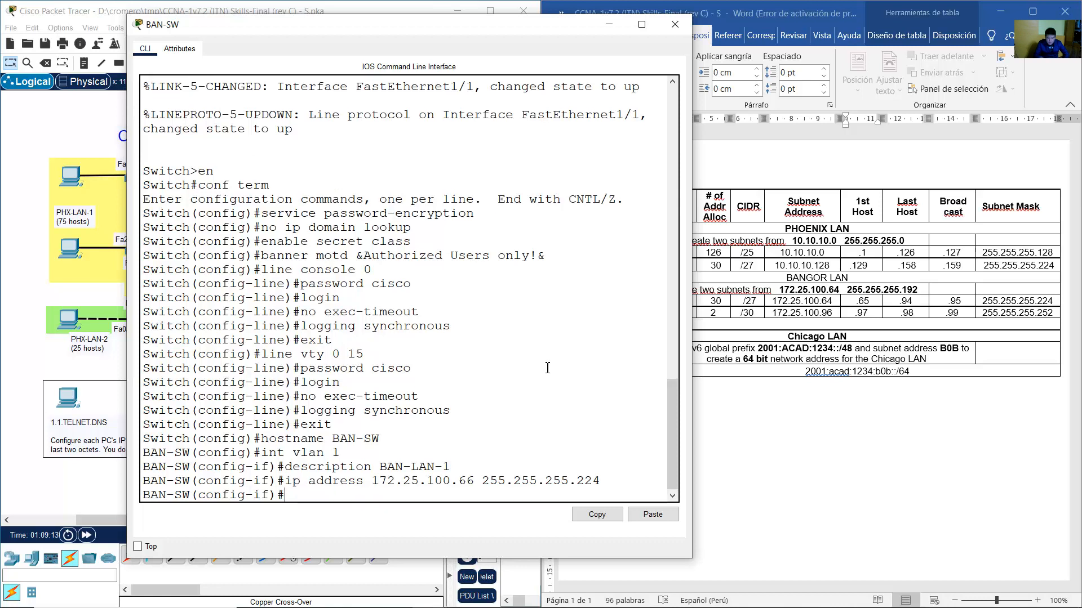
pyautogui.write('no shutdown')
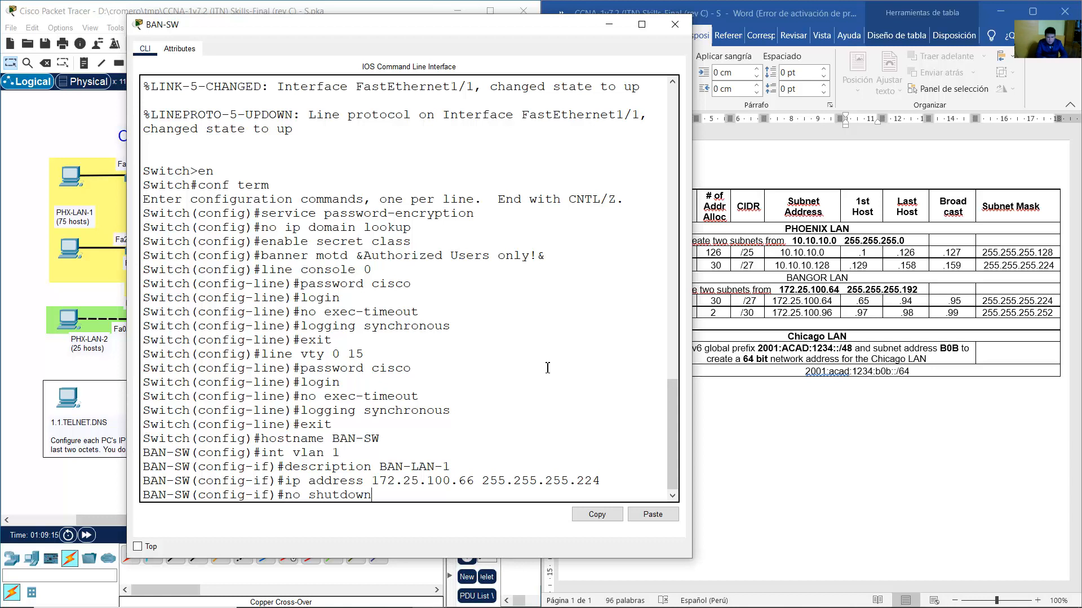
pyautogui.press('Return')
# Exit the interface and set BAN-SW's default gateway to 172.25.100.65.
pyautogui.write('exit')
pyautogui.press('Return')
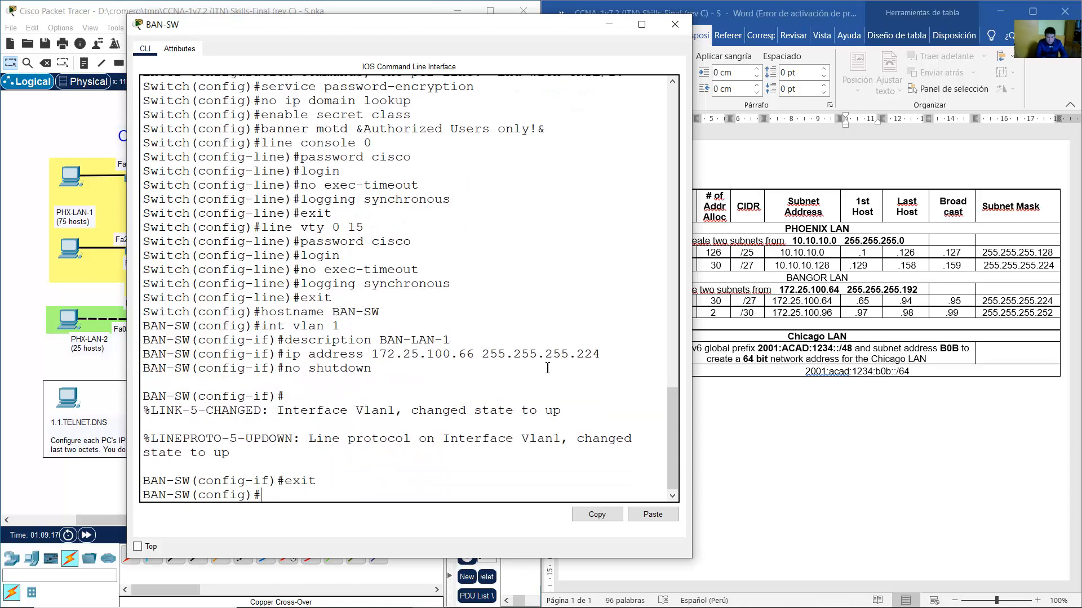
pyautogui.write('ip default-gateway')
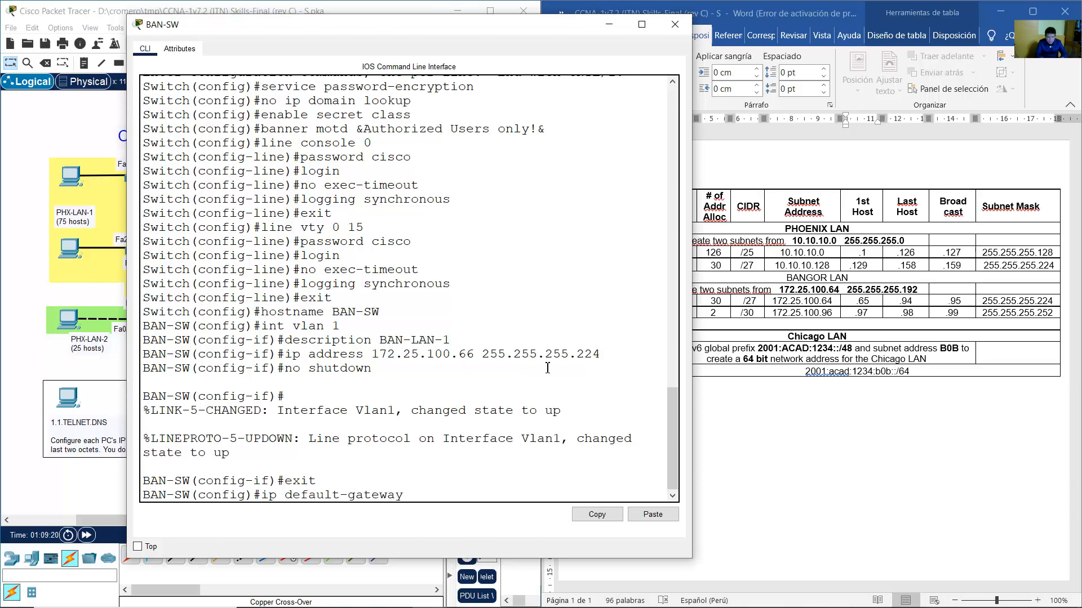
pyautogui.write(' 172.25.100.65')
pyautogui.click(895, 295)
pyautogui.moveTo(877, 301); pyautogui.dragTo(597, 302)
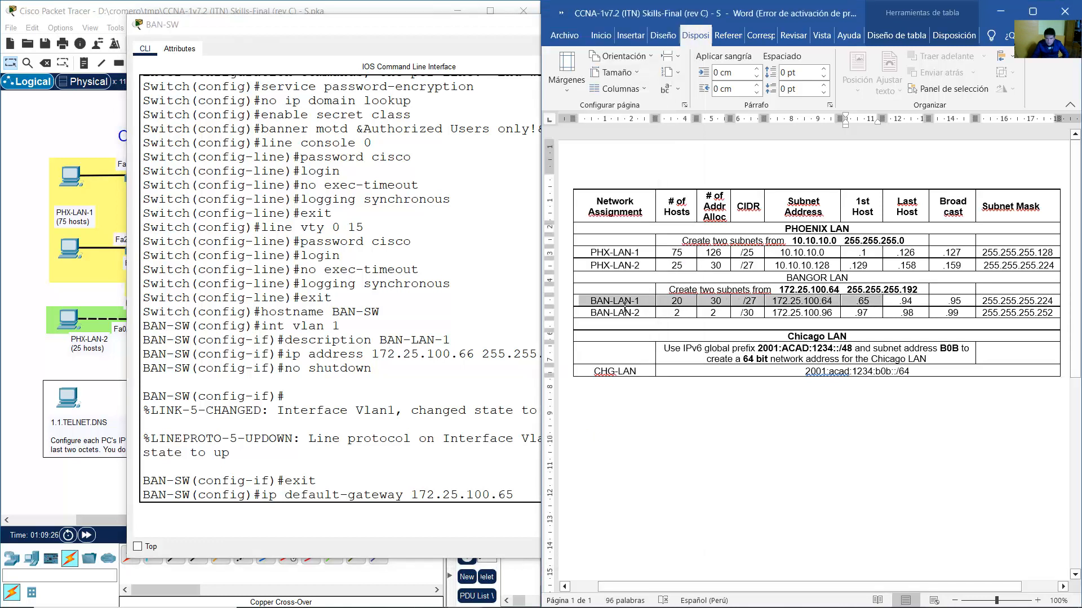
pyautogui.click(527, 502)
pyautogui.press('Return')
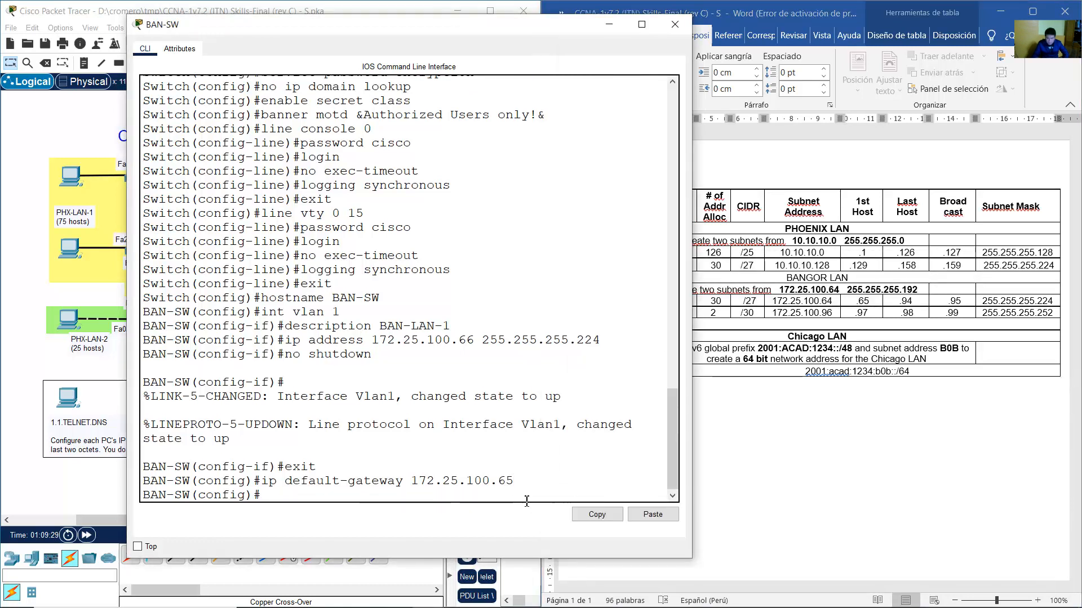
# Show the Phase VI instructions and mark the 'Save the configurations in startup-config' requirement.
pyautogui.click(294, 3)
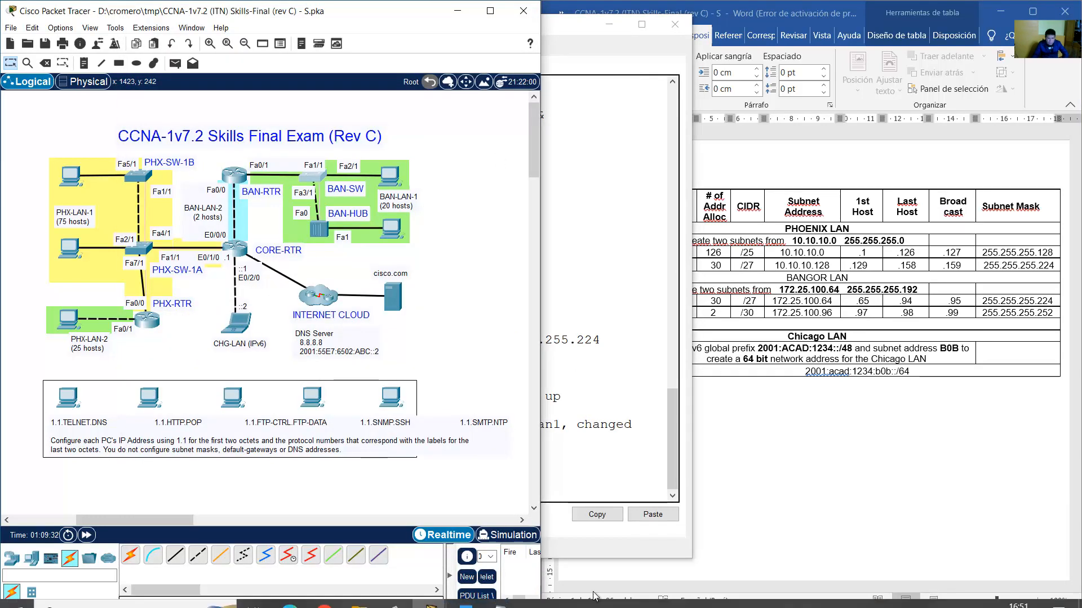
pyautogui.moveTo(432, 602)
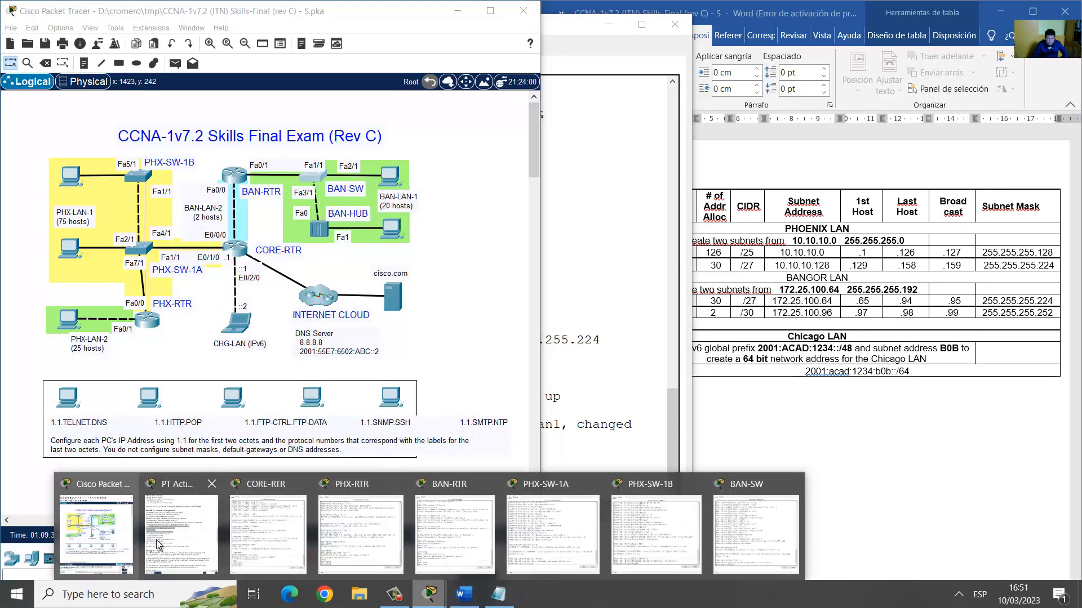
pyautogui.click(186, 563)
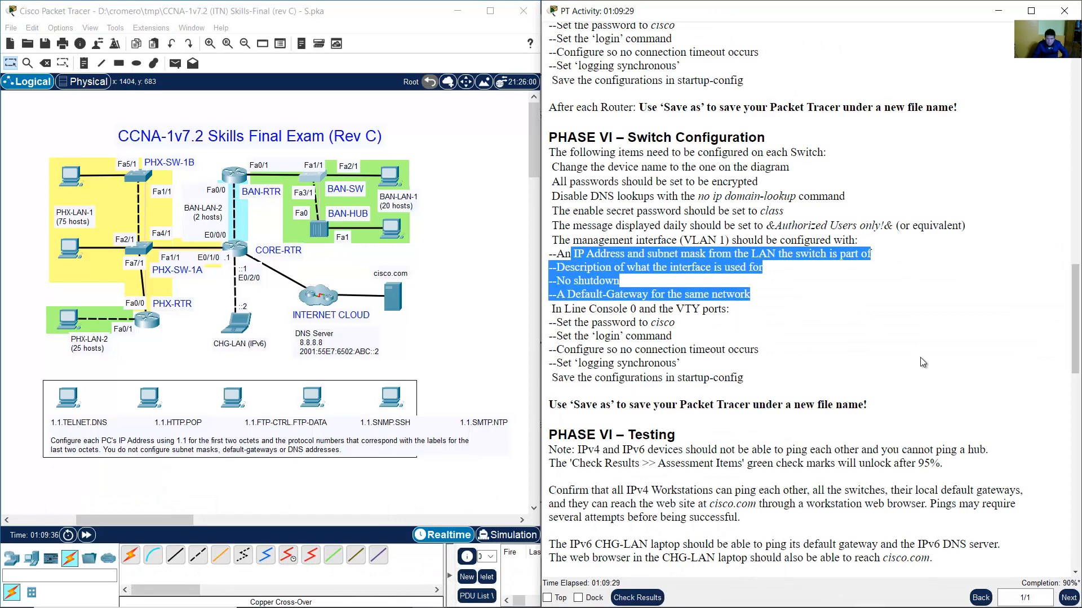
pyautogui.moveTo(557, 379); pyautogui.dragTo(754, 377)
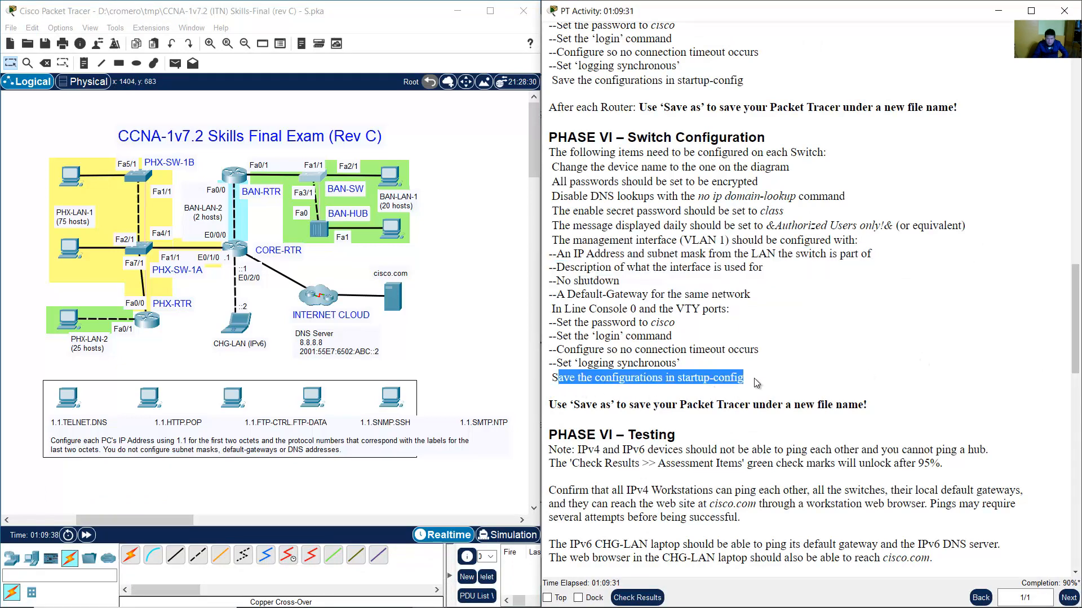
pyautogui.click(138, 248)
# Save PHX-SW-1A's running configuration to startup-config with copy run start.
pyautogui.write('end')
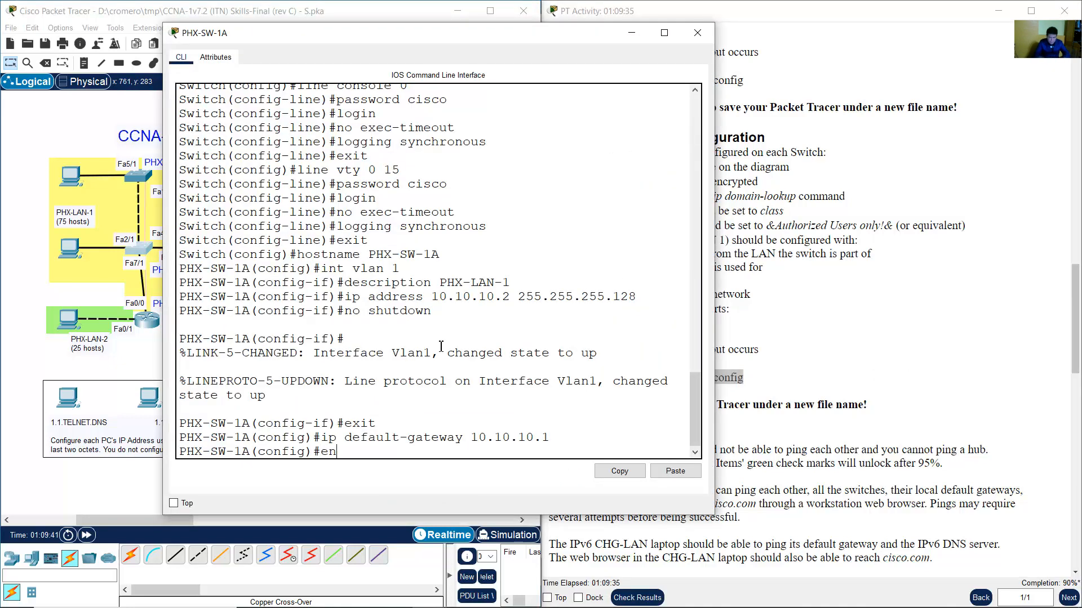
pyautogui.press('Return')
pyautogui.write('copy run start')
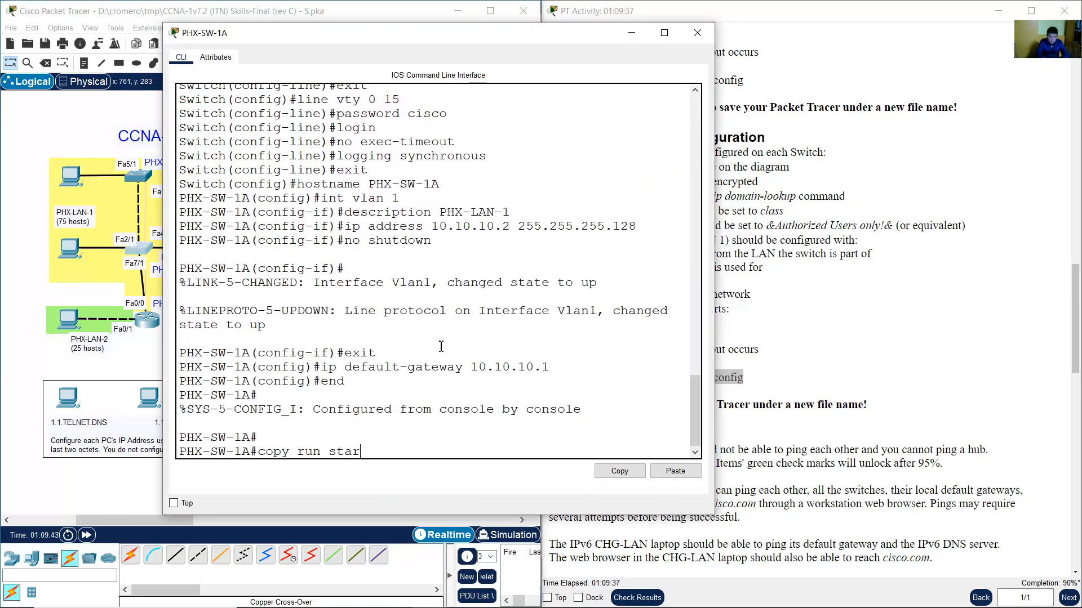
pyautogui.press('Return')
pyautogui.press('Return')
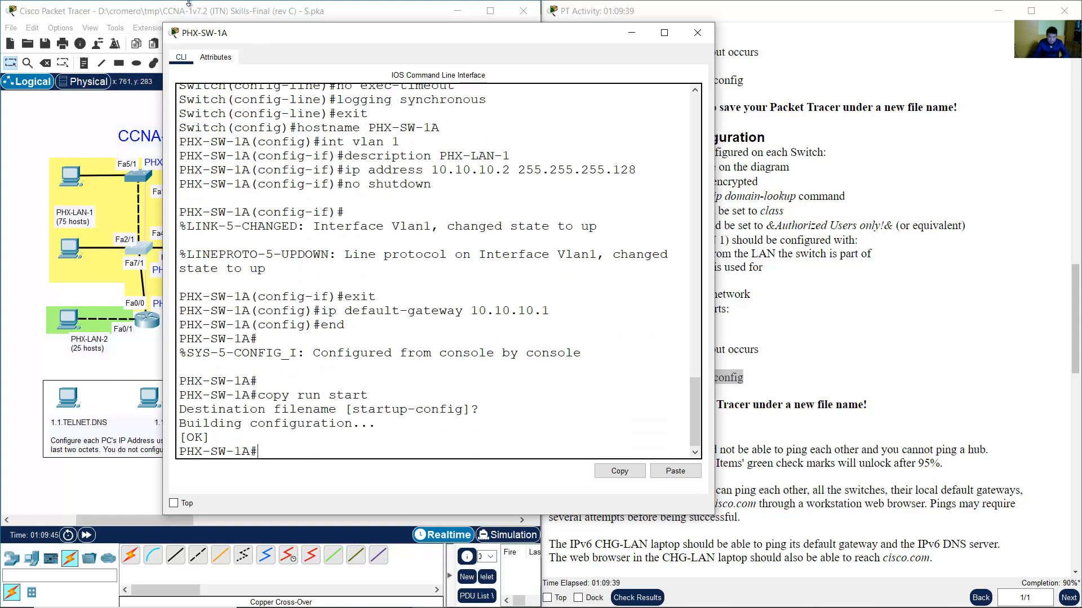
# Save PHX-SW-1B's running configuration to startup-config with copy run start.
pyautogui.click(139, 179)
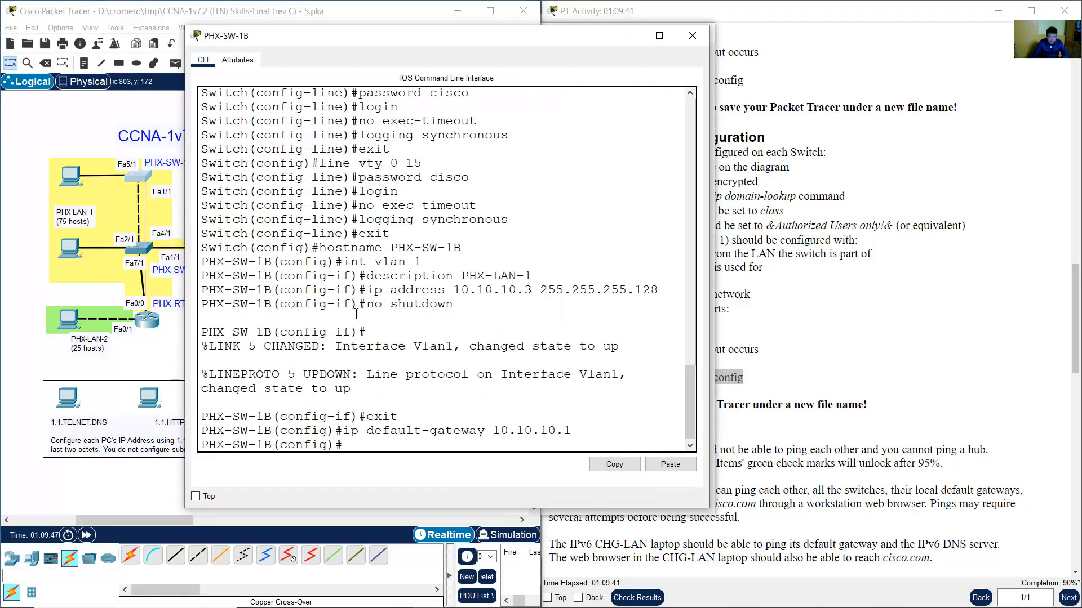
pyautogui.write('end')
pyautogui.press('Return')
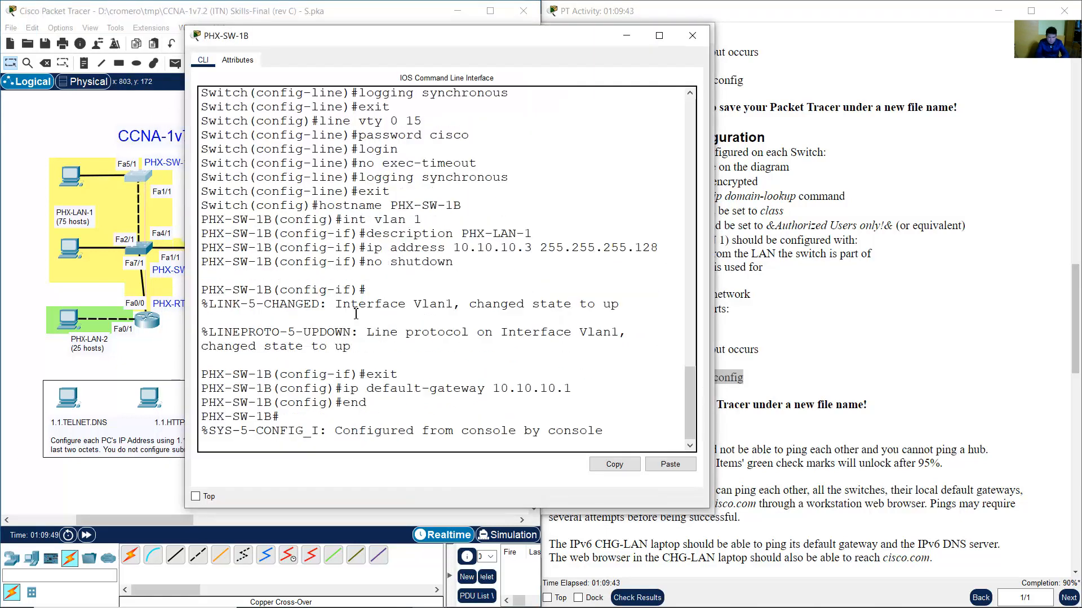
pyautogui.press('Return')
pyautogui.write('copy run start')
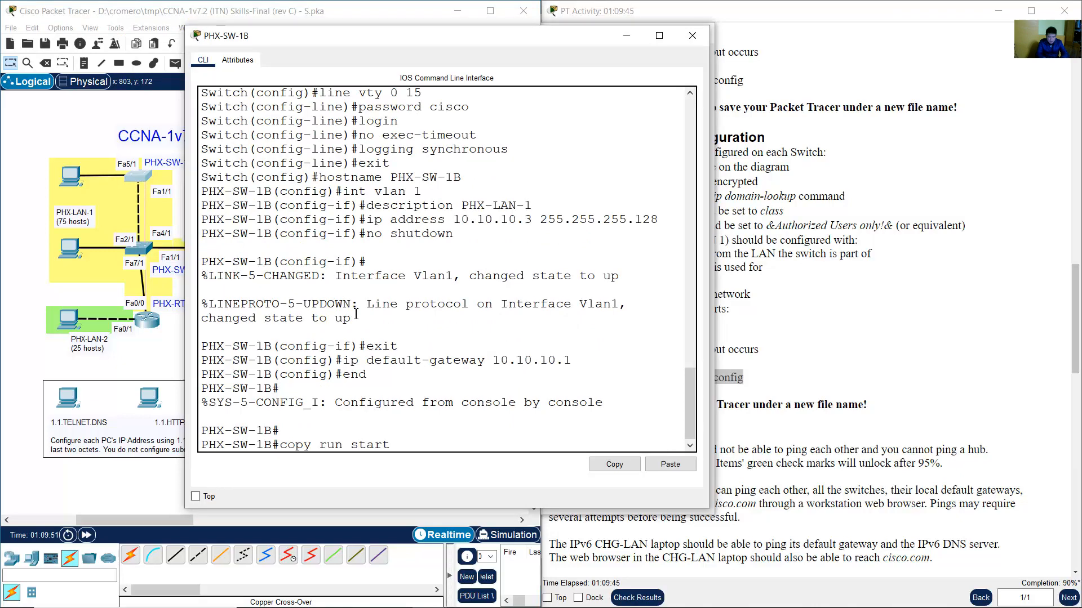
pyautogui.press('Return')
pyautogui.press('Return')
pyautogui.press('Return')
# Save BAN-SW's running configuration to startup-config with copy run start.
pyautogui.click(203, 3)
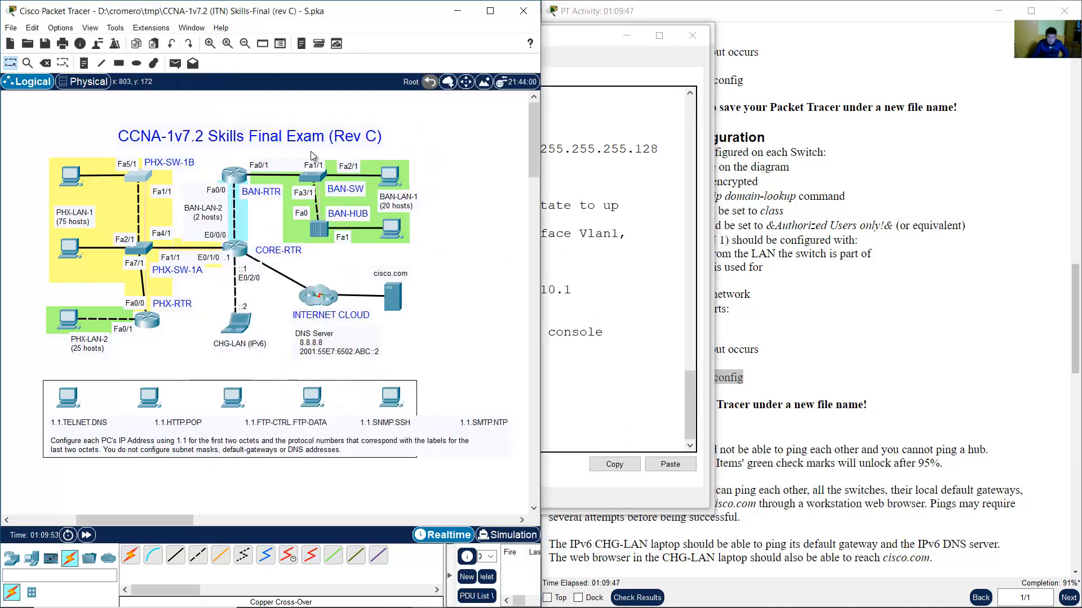
pyautogui.click(315, 178)
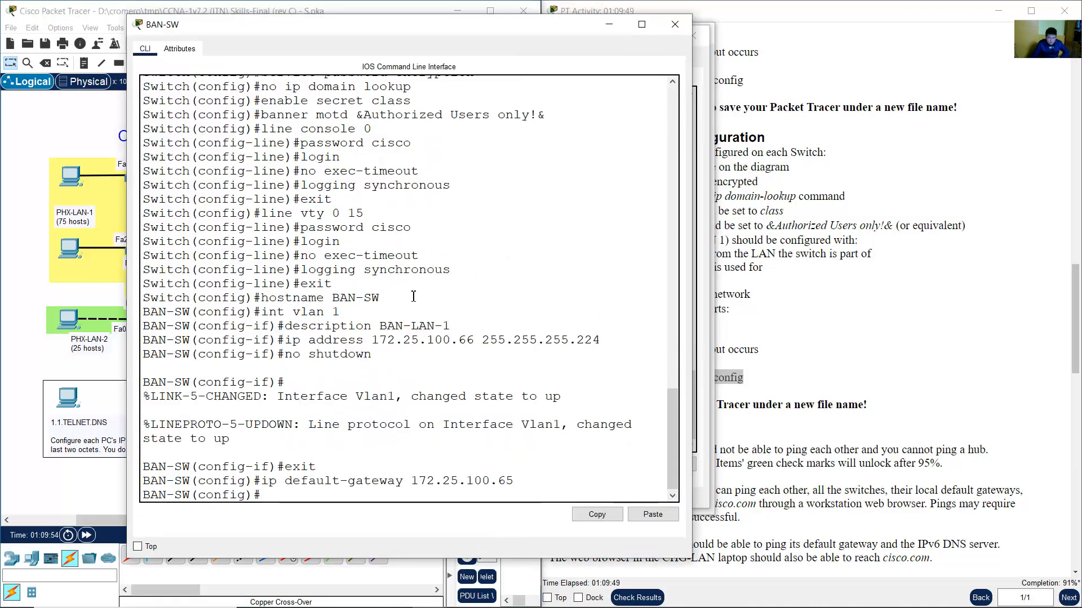
pyautogui.write('end')
pyautogui.press('Return')
pyautogui.press('Return')
pyautogui.write('copy run start')
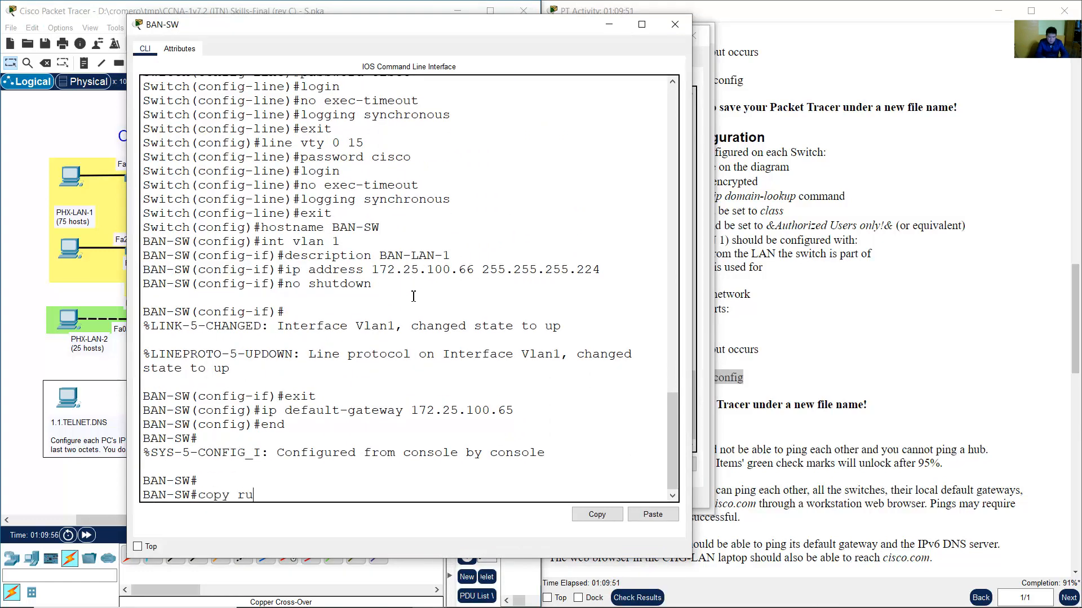
pyautogui.press('Return')
pyautogui.press('Return')
pyautogui.press('Return')
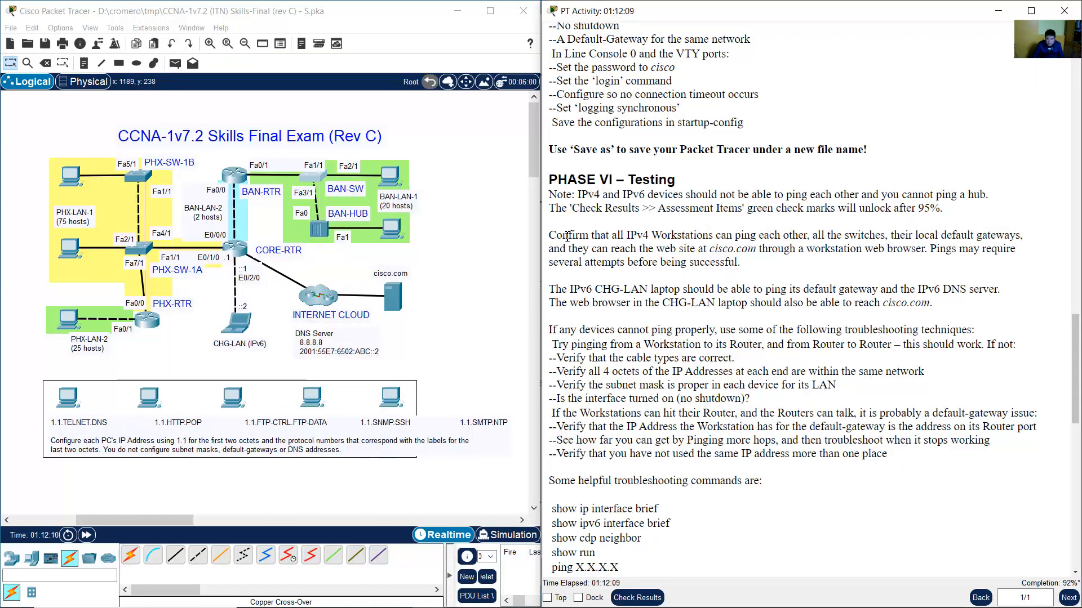
pyautogui.moveTo(562, 236); pyautogui.dragTo(740, 265)
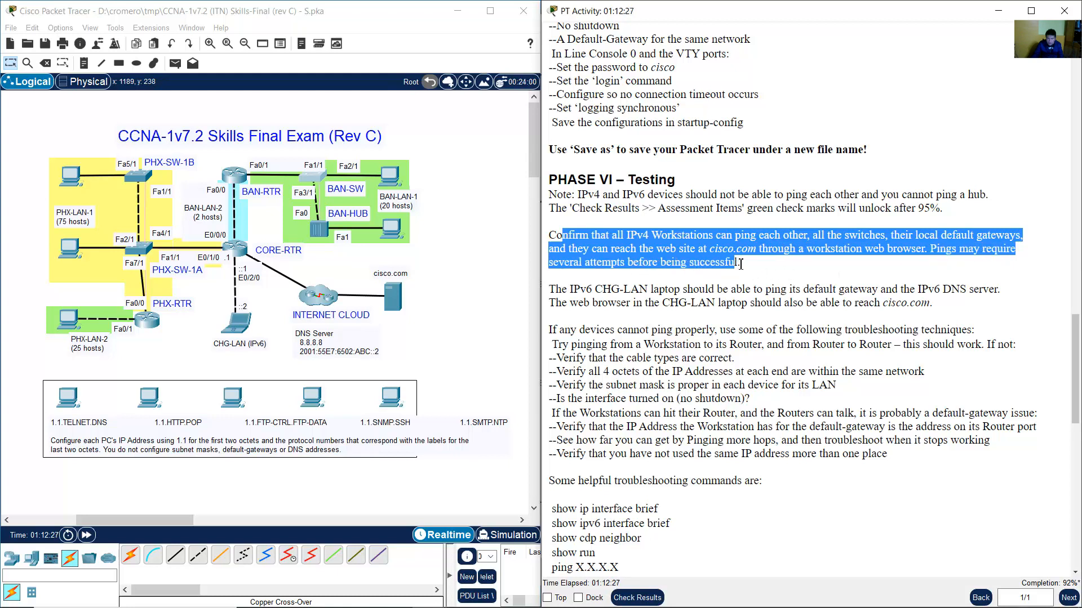
pyautogui.scroll(-2, 745, 273)
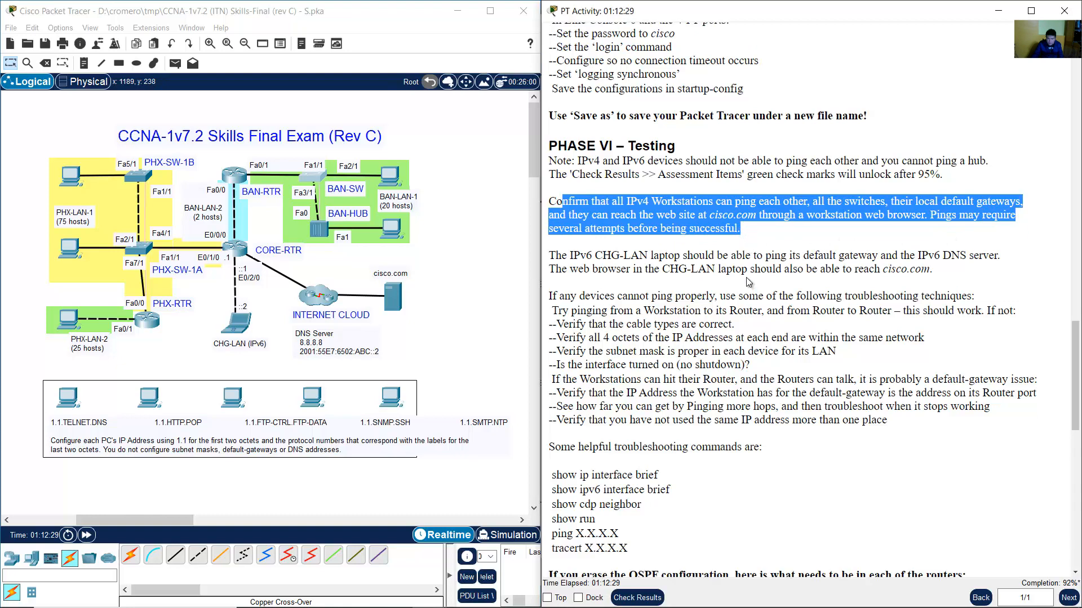
pyautogui.scroll(1, 748, 279)
# From PHX-PC-1A's command prompt, look up PHX-PC-1B's address and ping 10.10.10.11.
pyautogui.click(73, 179)
pyautogui.moveTo(491, 98); pyautogui.dragTo(735, 104)
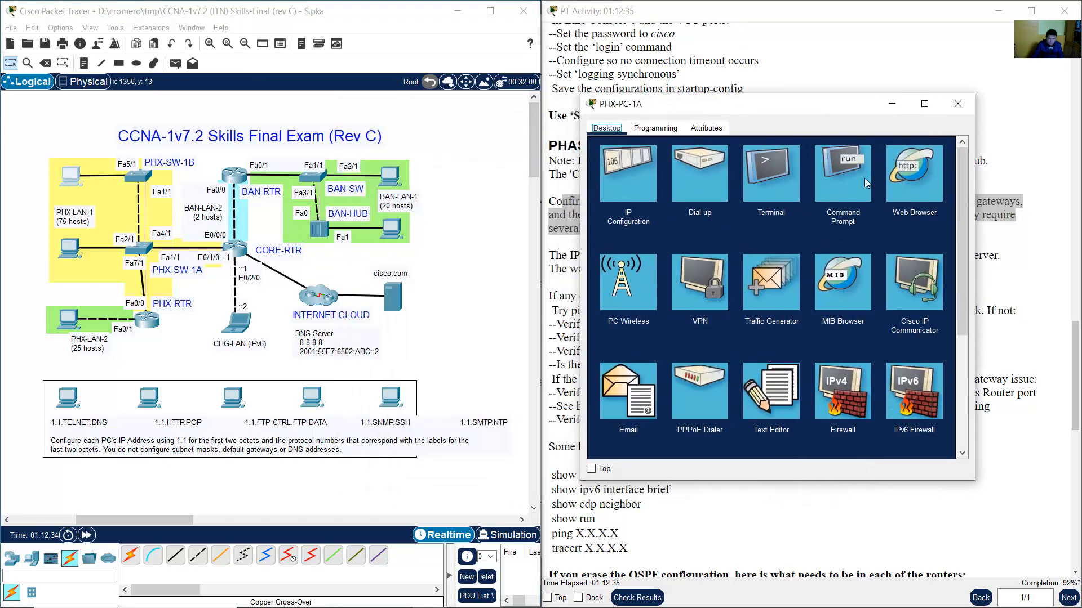
pyautogui.click(843, 178)
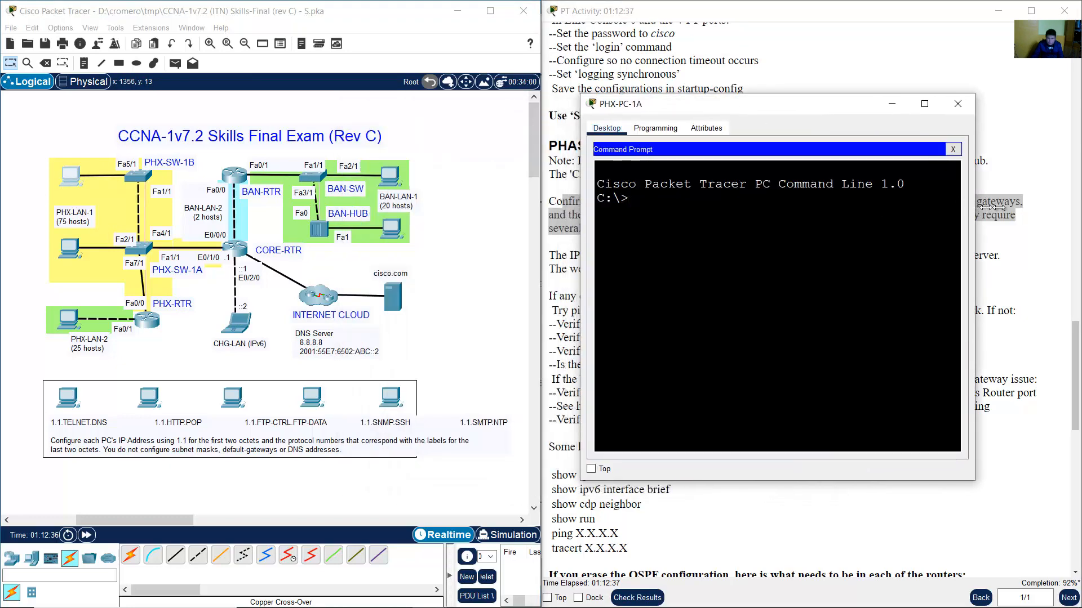
pyautogui.moveTo(974, 207); pyautogui.dragTo(1051, 220)
pyautogui.write('ping')
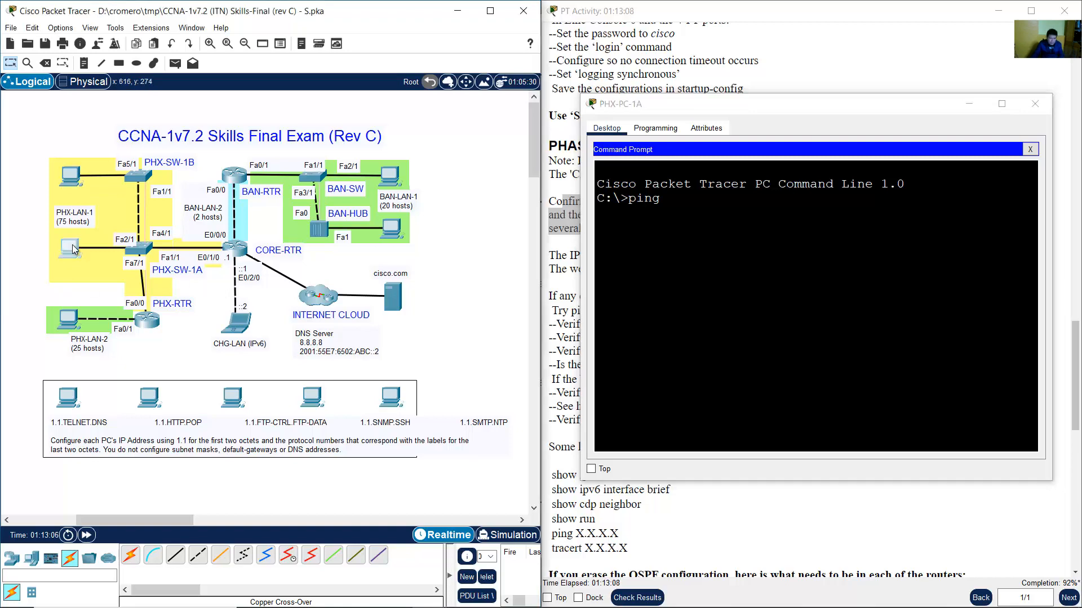
pyautogui.click(69, 248)
pyautogui.click(397, 183)
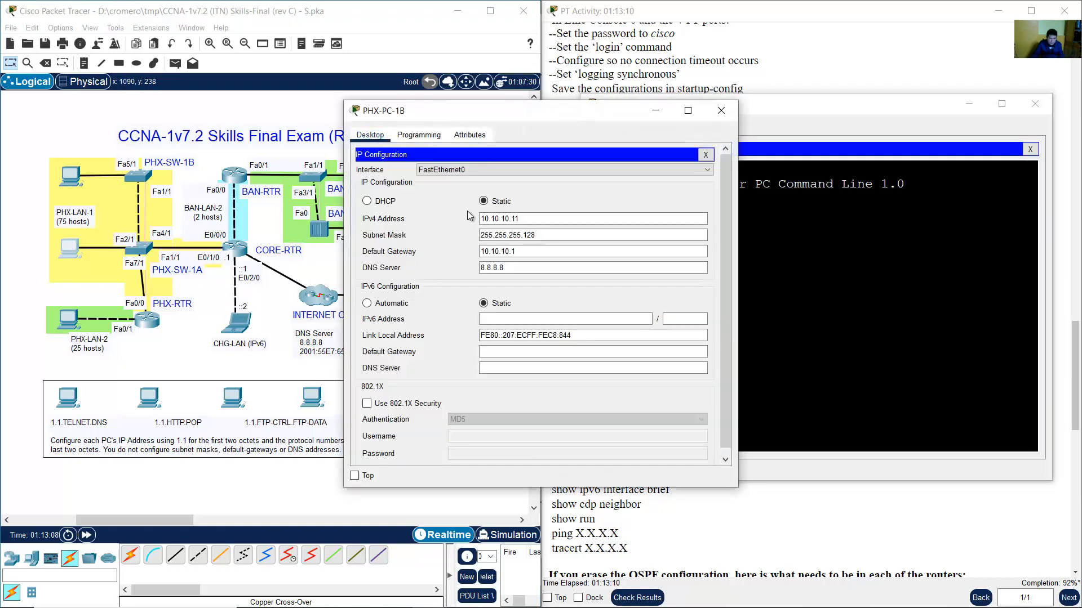
pyautogui.click(726, 116)
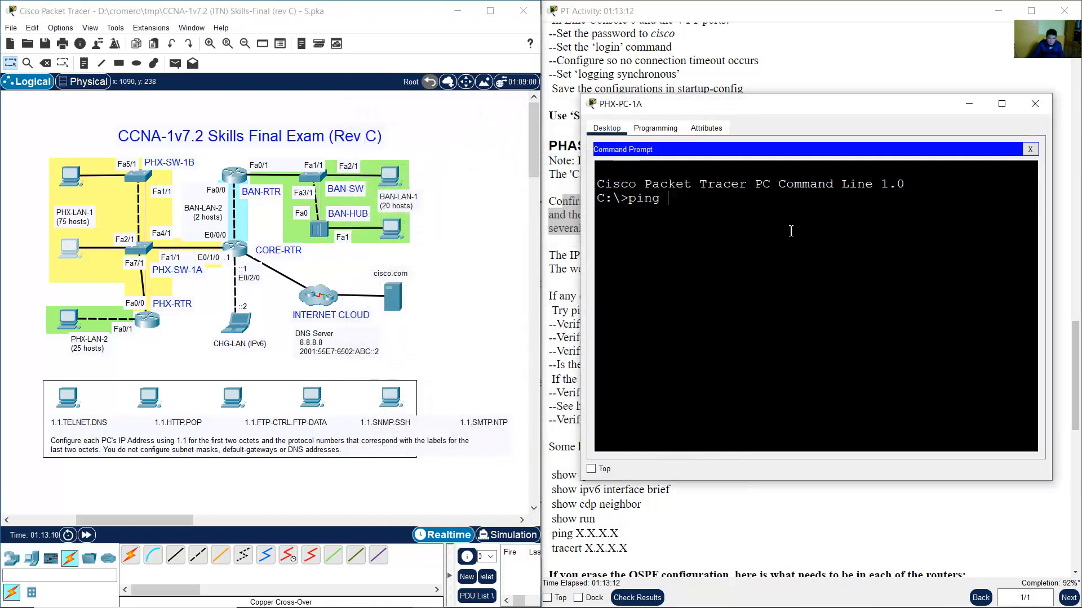
pyautogui.write('10.10.10.11')
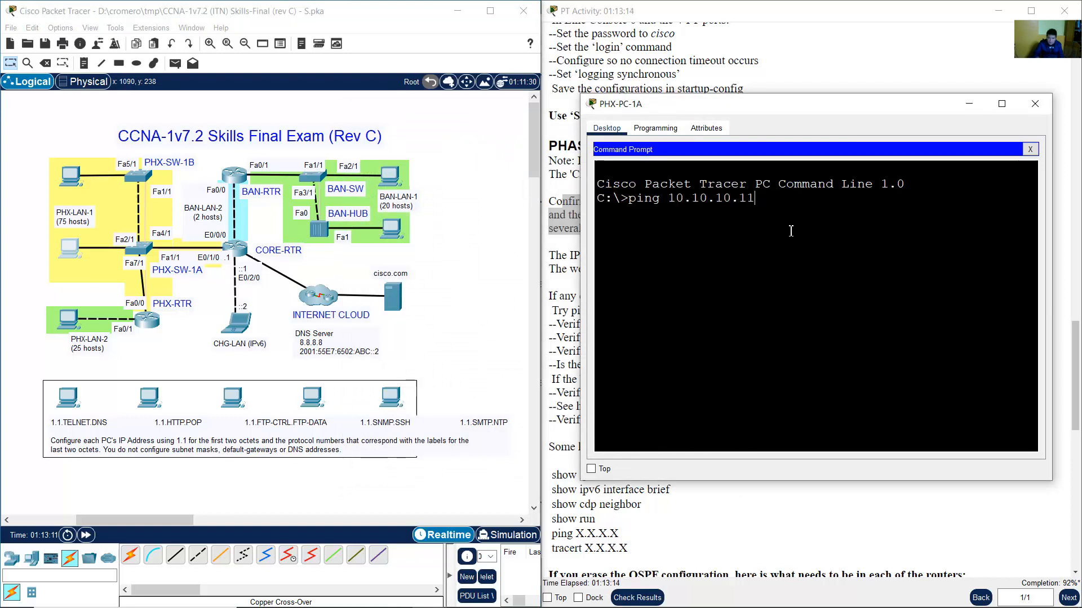
pyautogui.press('Return')
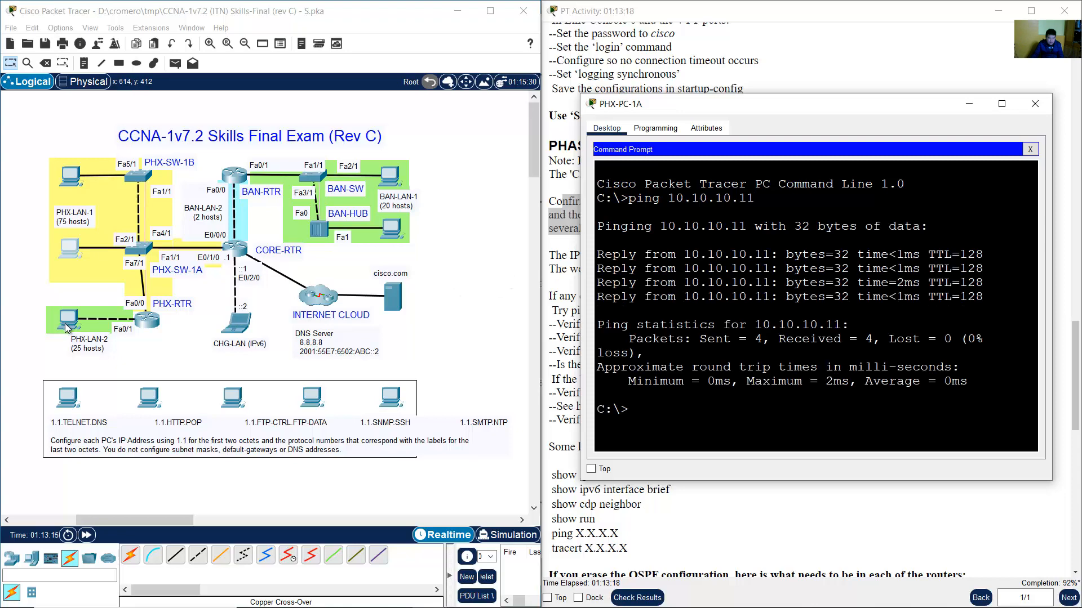
# Check PHX-PC-2A's address, then ping 10.10.10.138 from PHX-PC-1A twice.
pyautogui.click(66, 323)
pyautogui.click(388, 186)
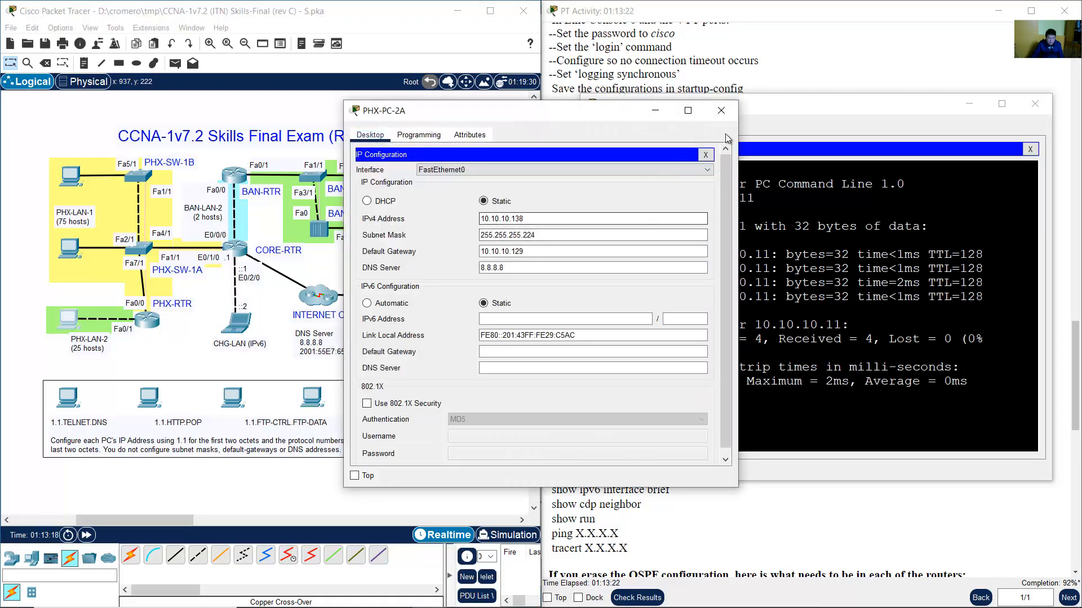
pyautogui.click(721, 110)
pyautogui.click(883, 346)
pyautogui.press('Up')
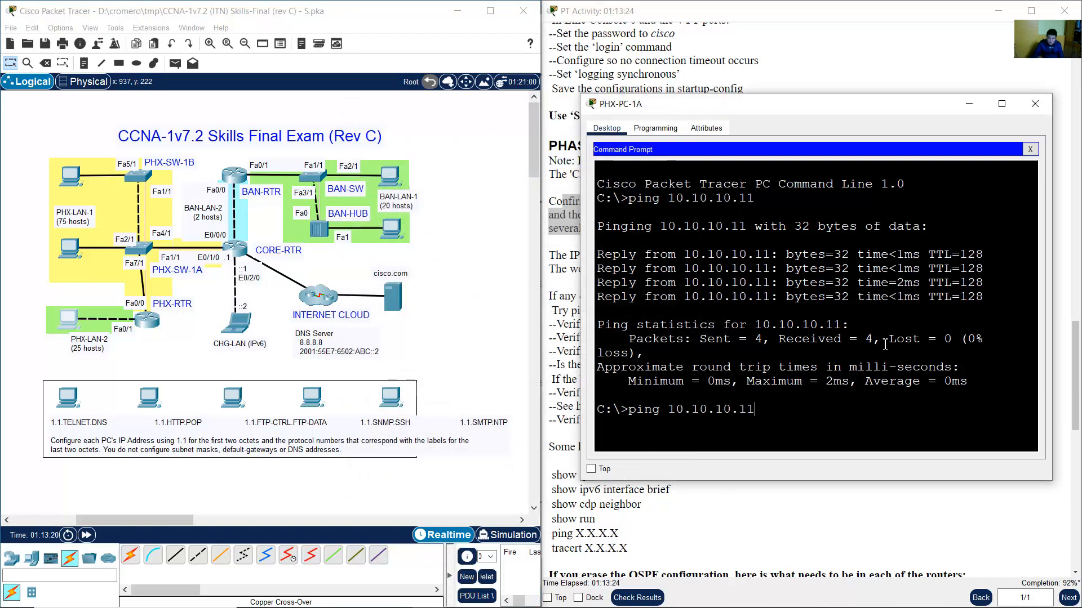
pyautogui.press('BackSpace')
pyautogui.press('BackSpace')
pyautogui.write('138')
pyautogui.press('Return')
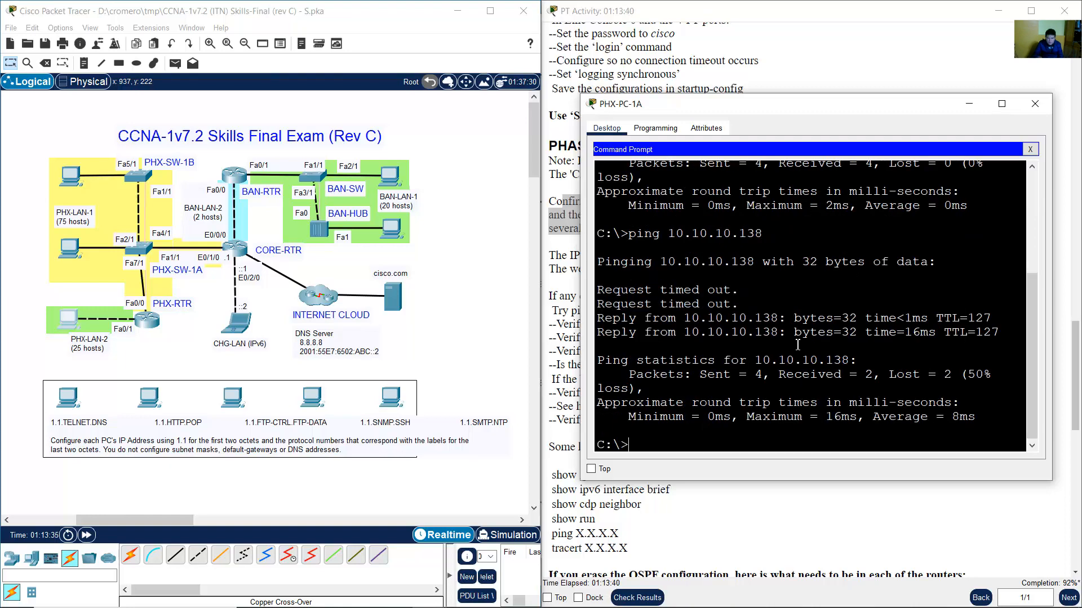
pyautogui.press('Up')
pyautogui.press('Return')
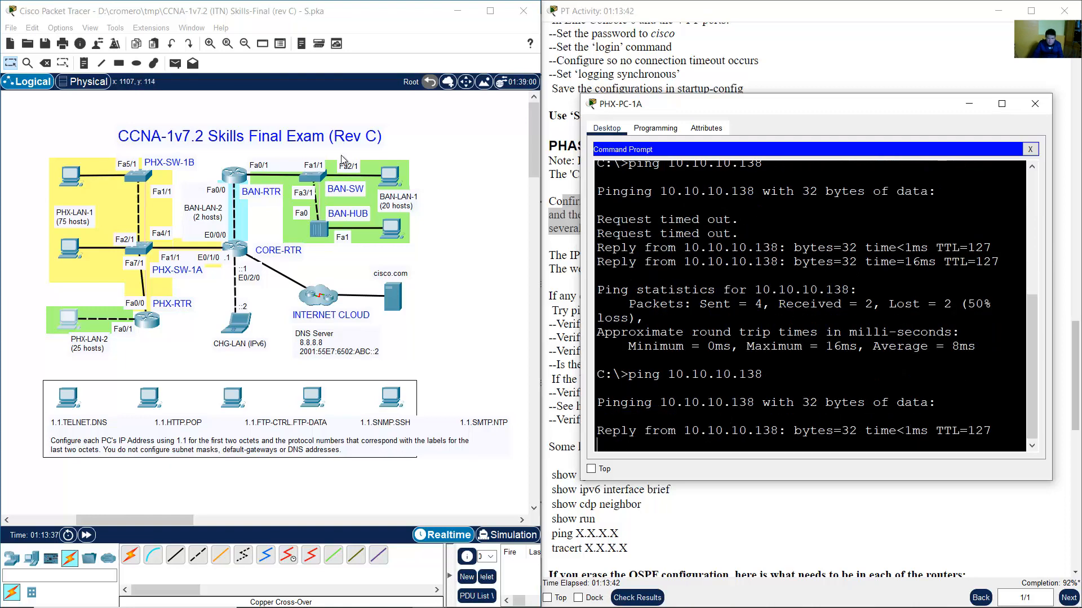
# Bring up the BAN-PC-1A workstation window from the topology.
pyautogui.click(427, 151)
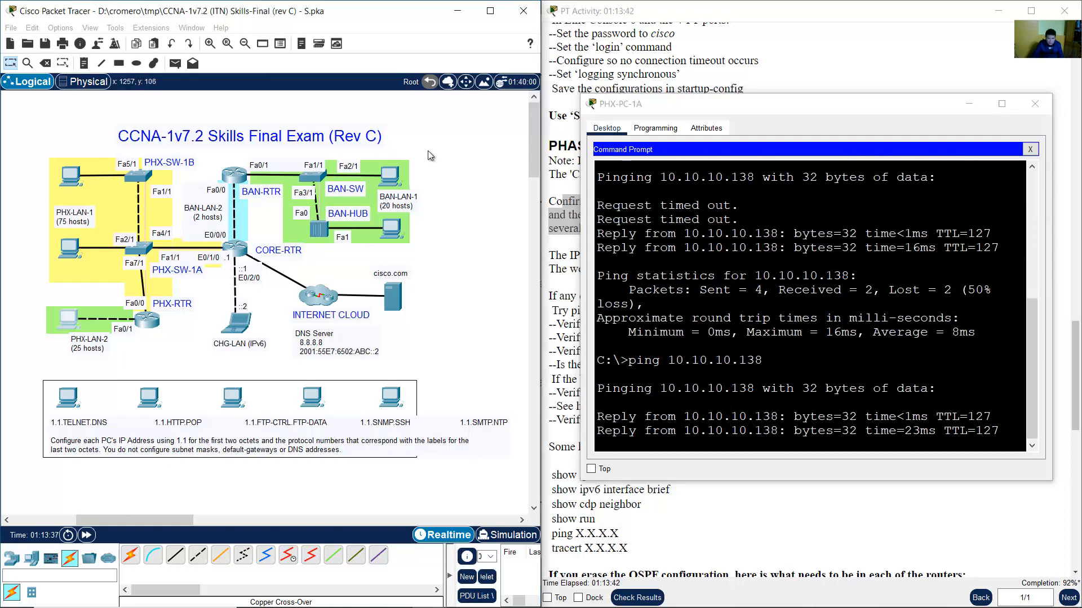
pyautogui.click(394, 178)
pyautogui.moveTo(434, 111); pyautogui.dragTo(530, 117)
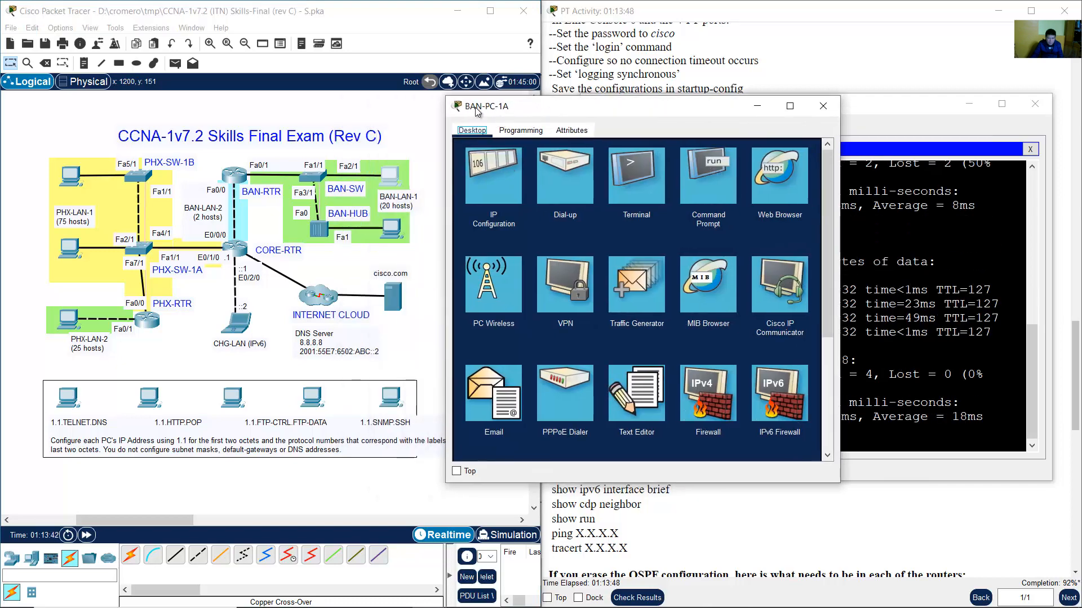
# Copy BAN-PC-1A's address 172.25.100.74 and ping it from PHX-PC-1A.
pyautogui.click(492, 180)
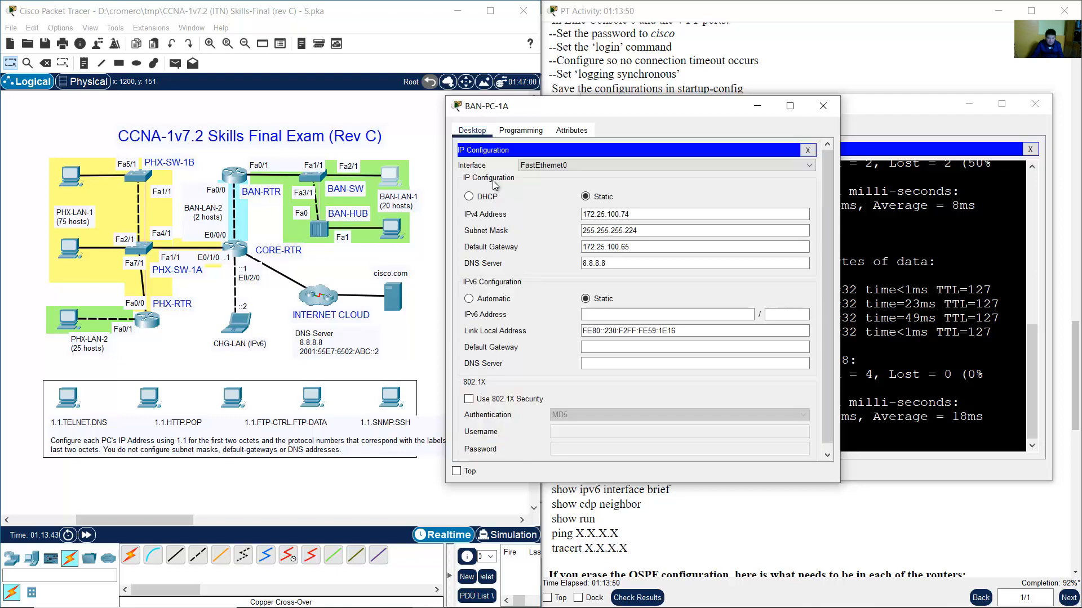
pyautogui.click(590, 216)
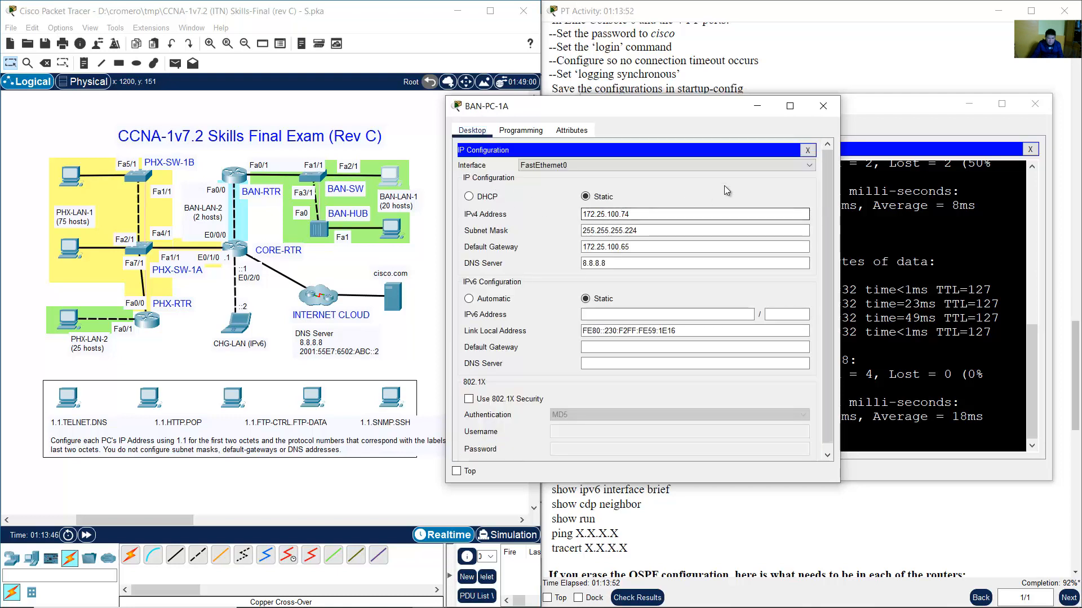
pyautogui.tripleClick(623, 214)
pyautogui.rightClick(623, 218)
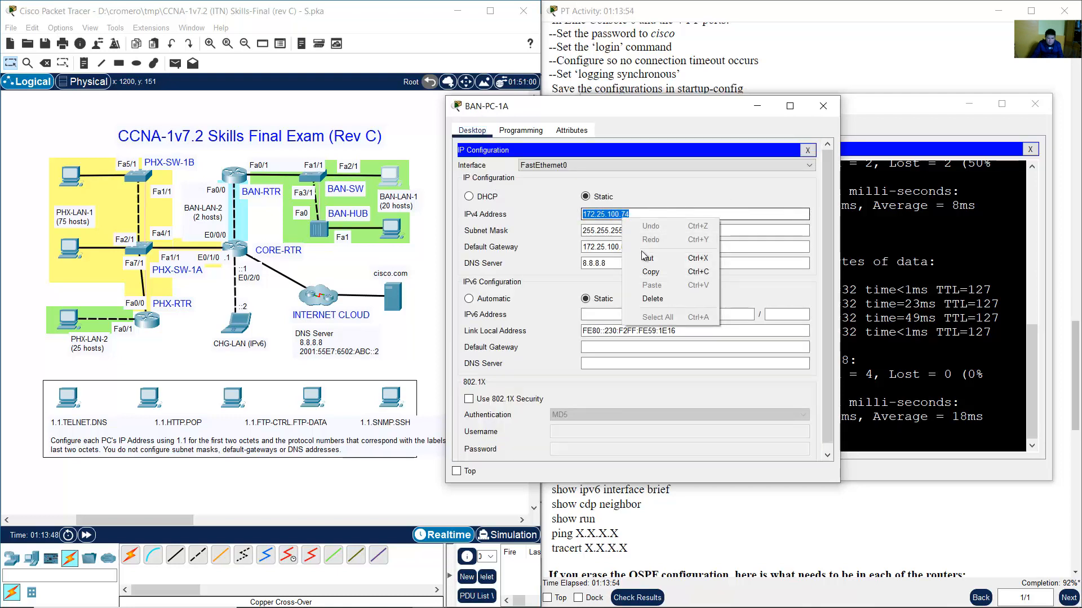
pyautogui.click(650, 272)
pyautogui.click(823, 105)
pyautogui.click(772, 353)
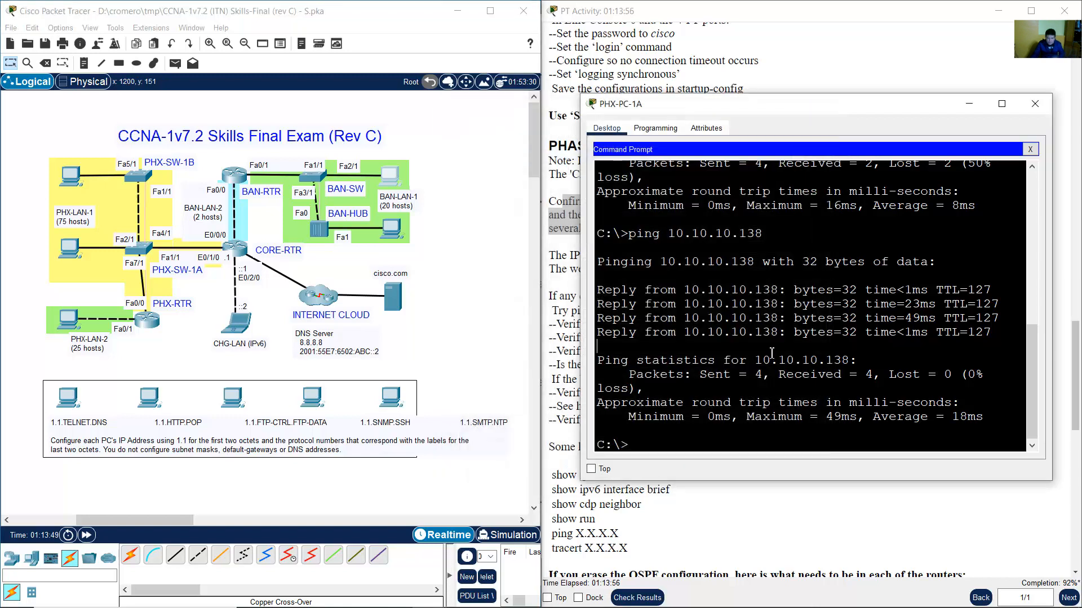
pyautogui.write('ping')
pyautogui.rightClick(732, 435)
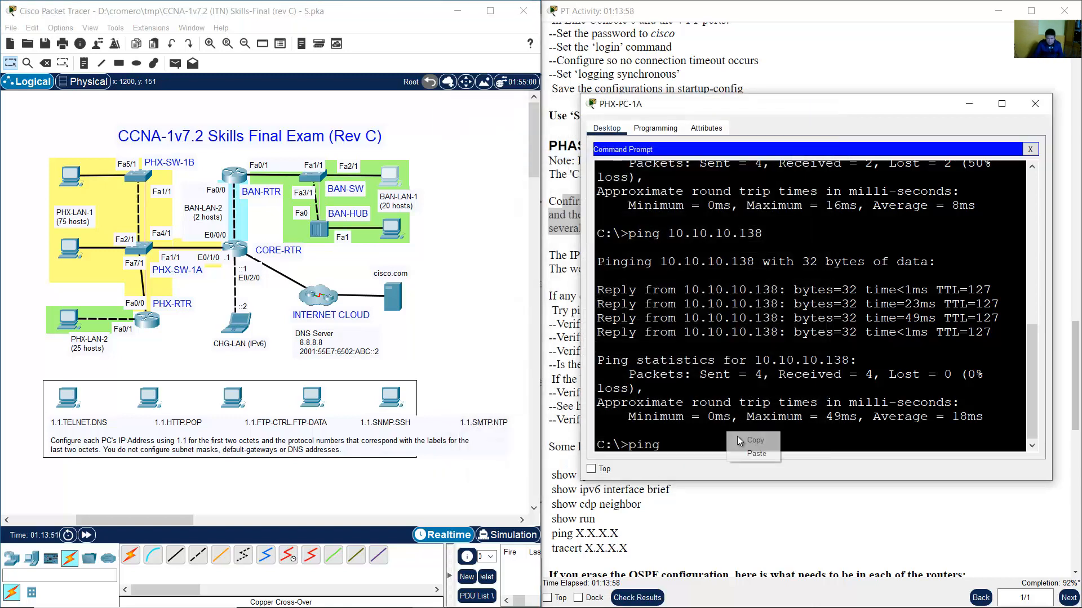
pyautogui.click(744, 453)
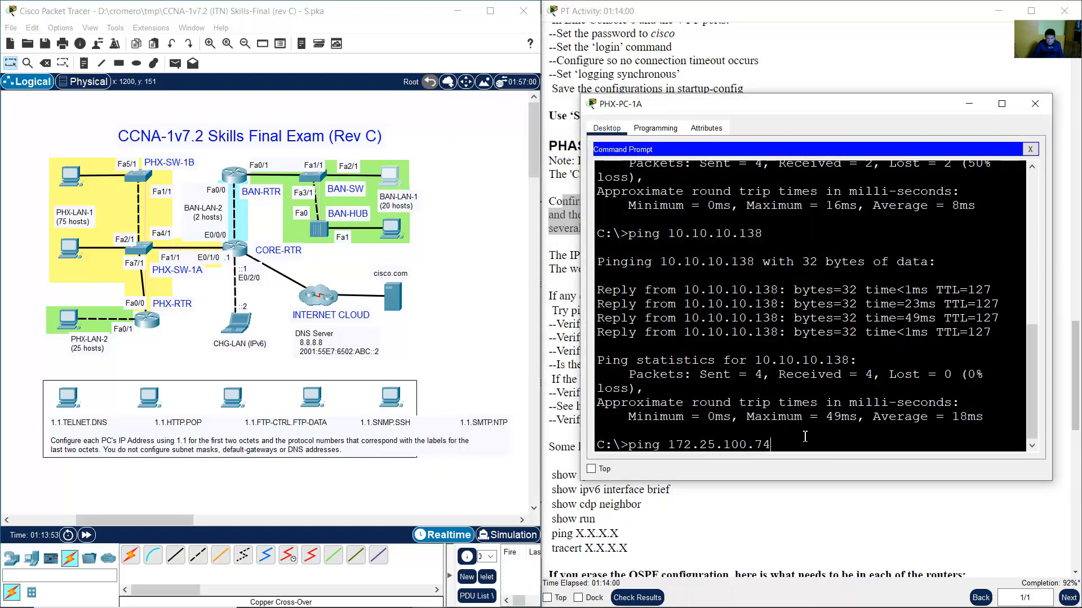
pyautogui.press('Return')
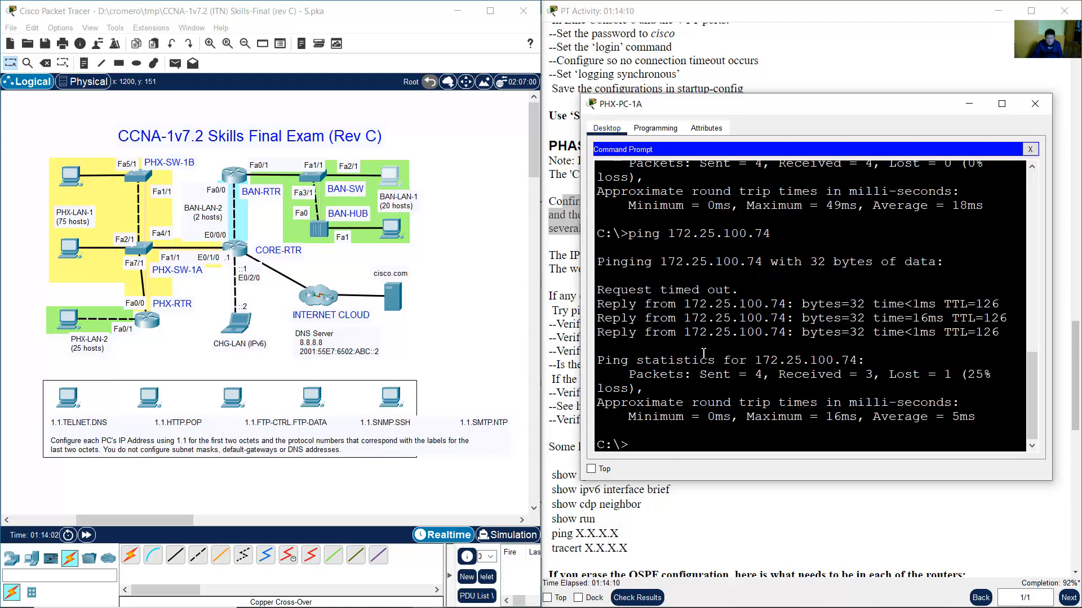
# Look up BAN-PC-1B's address and ping 172.25.100.75 from PHX-PC-1A, getting 3 of 4 replies.
pyautogui.click(472, 247)
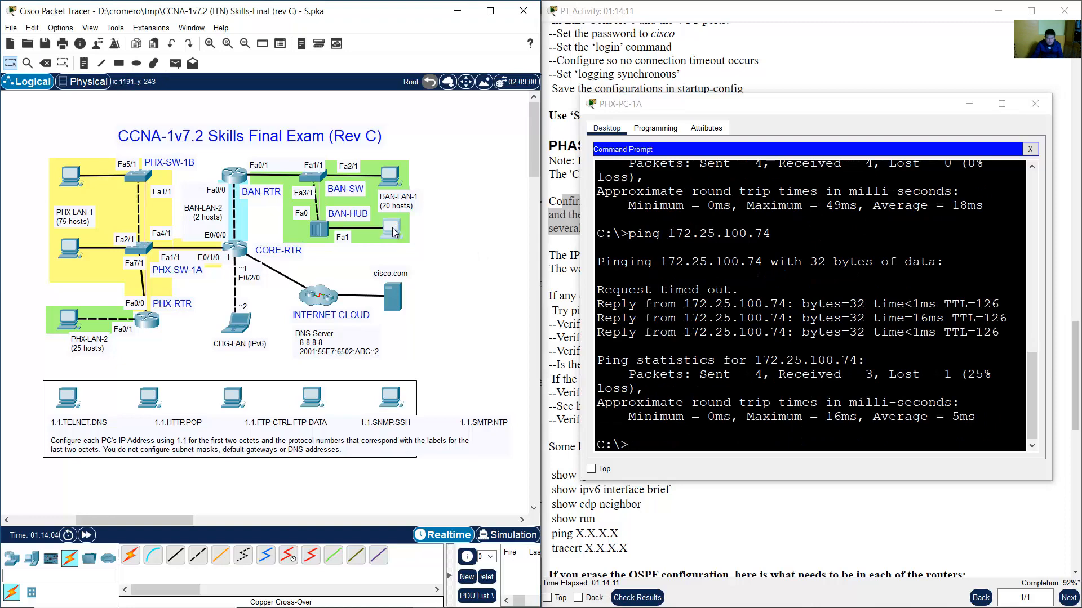
pyautogui.click(393, 231)
pyautogui.click(383, 189)
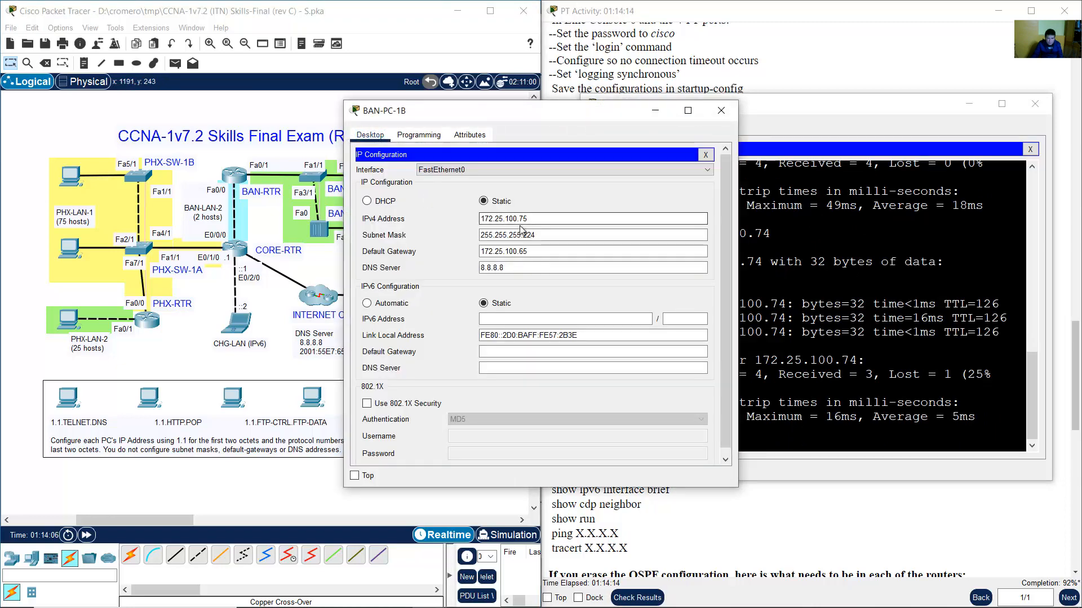
pyautogui.click(721, 110)
pyautogui.click(826, 303)
pyautogui.press('Up')
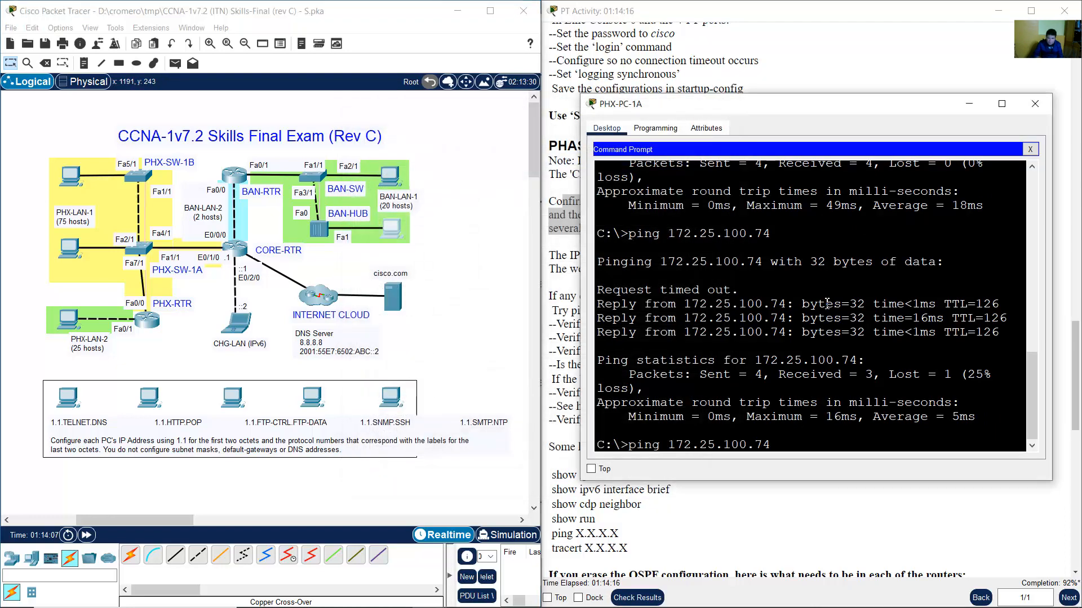
pyautogui.press('BackSpace')
pyautogui.write('5')
pyautogui.press('Return')
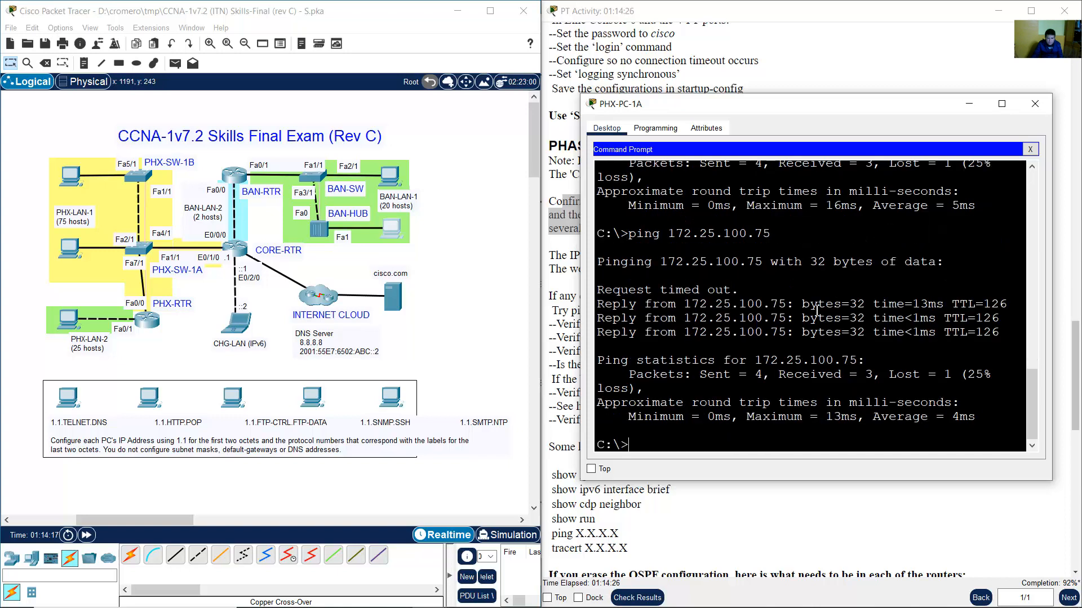
pyautogui.press('Up')
pyautogui.press('BackSpace')
pyautogui.press('BackSpace')
pyautogui.press('BackSpace')
pyautogui.press('BackSpace')
pyautogui.press('BackSpace')
pyautogui.press('BackSpace')
pyautogui.press('BackSpace')
pyautogui.press('BackSpace')
pyautogui.press('BackSpace')
pyautogui.press('BackSpace')
pyautogui.press('BackSpace')
pyautogui.press('BackSpace')
pyautogui.press('BackSpace')
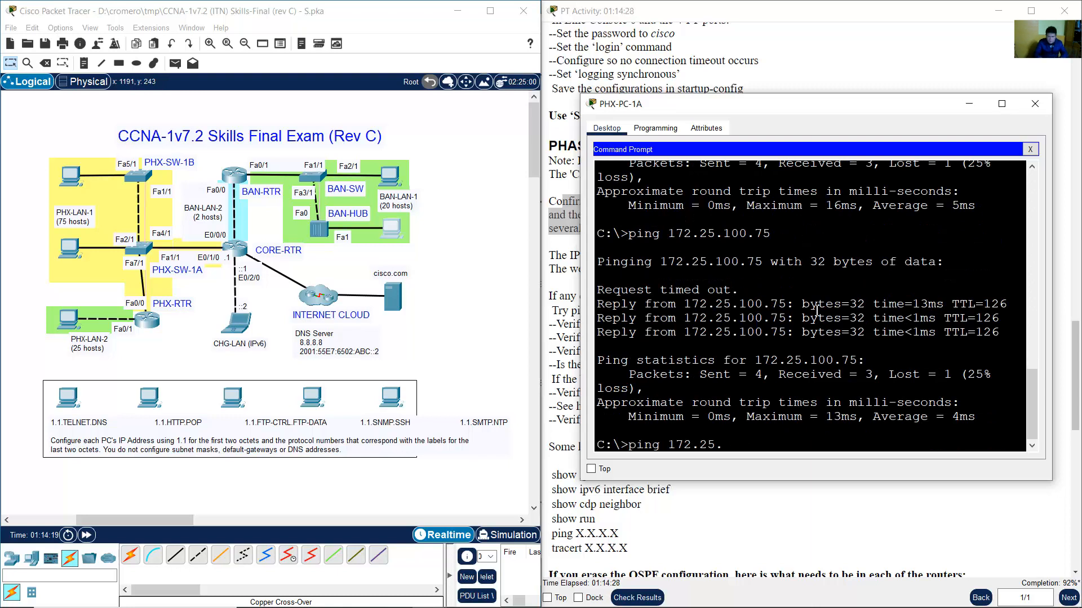
# Ping cisco.com from PHX-PC-1A and highlight the 5.5.5.5 replies.
pyautogui.write('cisco.com')
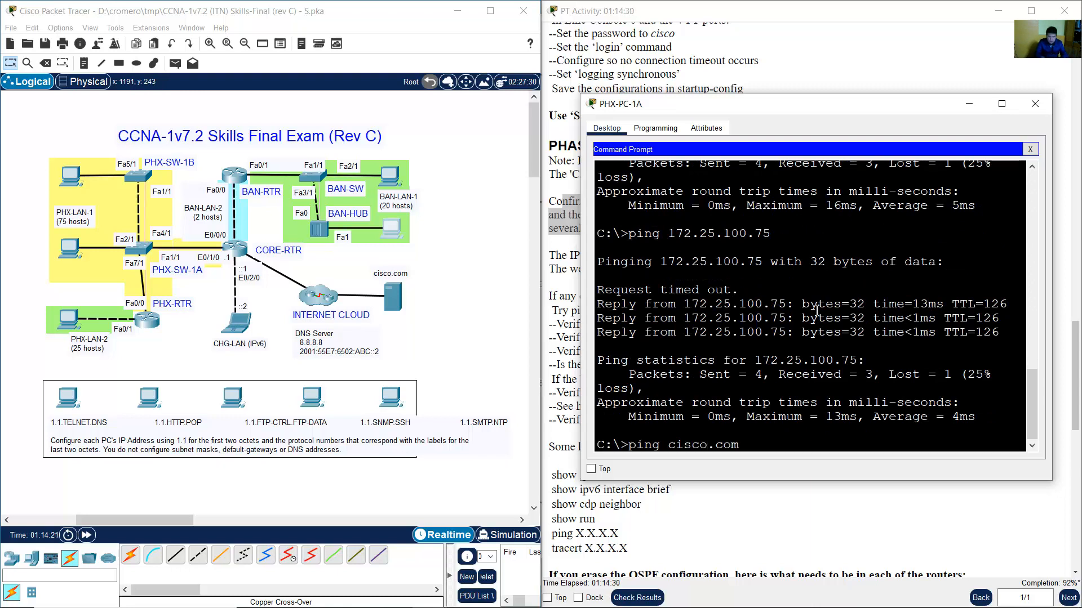
pyautogui.press('Return')
pyautogui.click(464, 318)
pyautogui.moveTo(458, 340); pyautogui.dragTo(377, 275)
pyautogui.click(433, 316)
pyautogui.moveTo(445, 330); pyautogui.dragTo(402, 291)
pyautogui.click(736, 335)
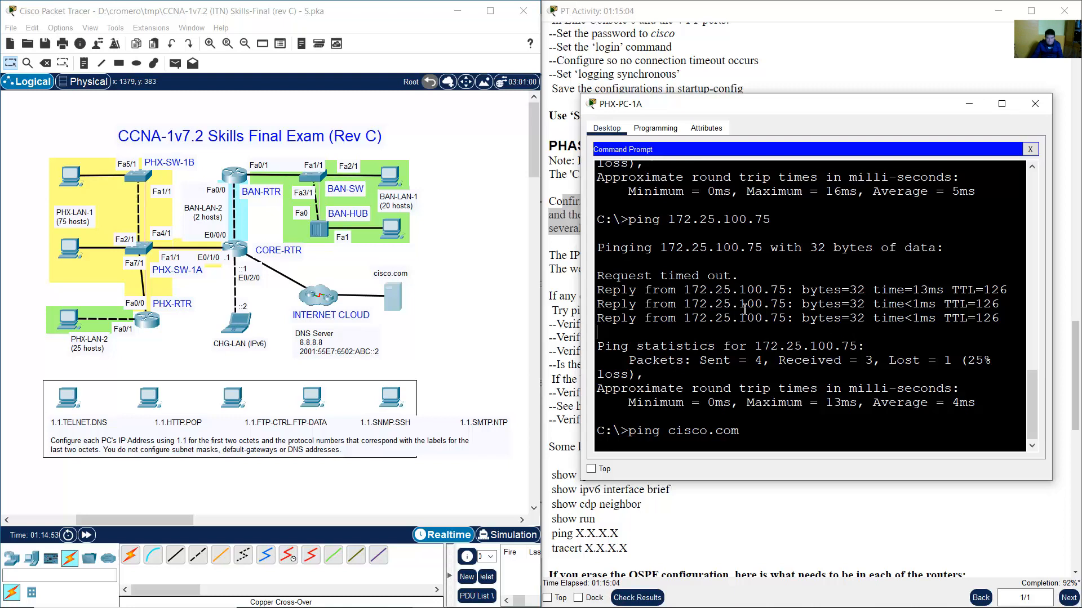
pyautogui.moveTo(795, 114); pyautogui.dragTo(251, 110)
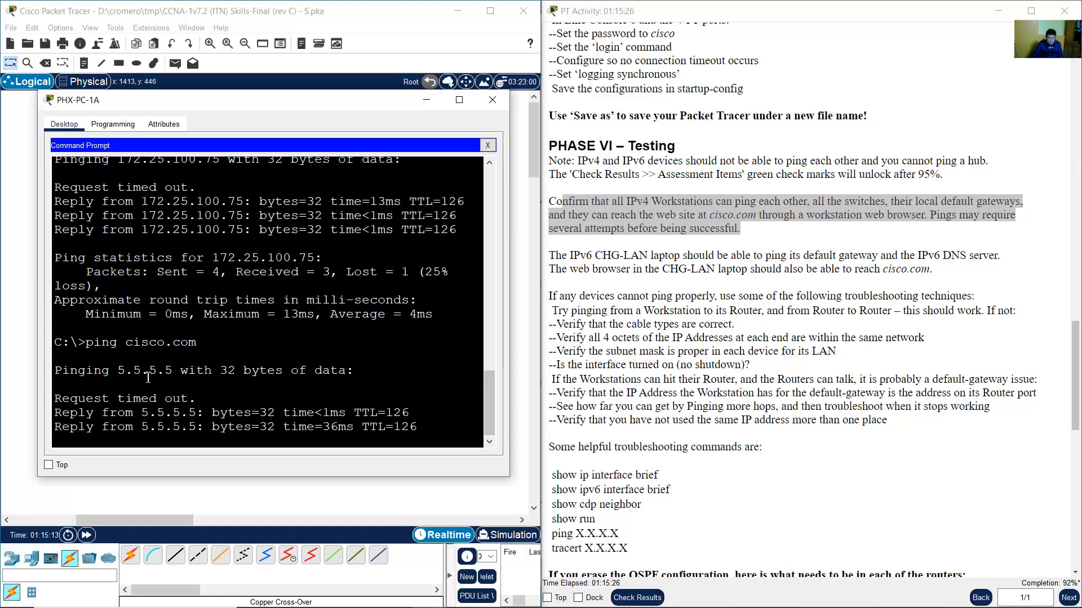
pyautogui.moveTo(150, 299); pyautogui.dragTo(275, 356)
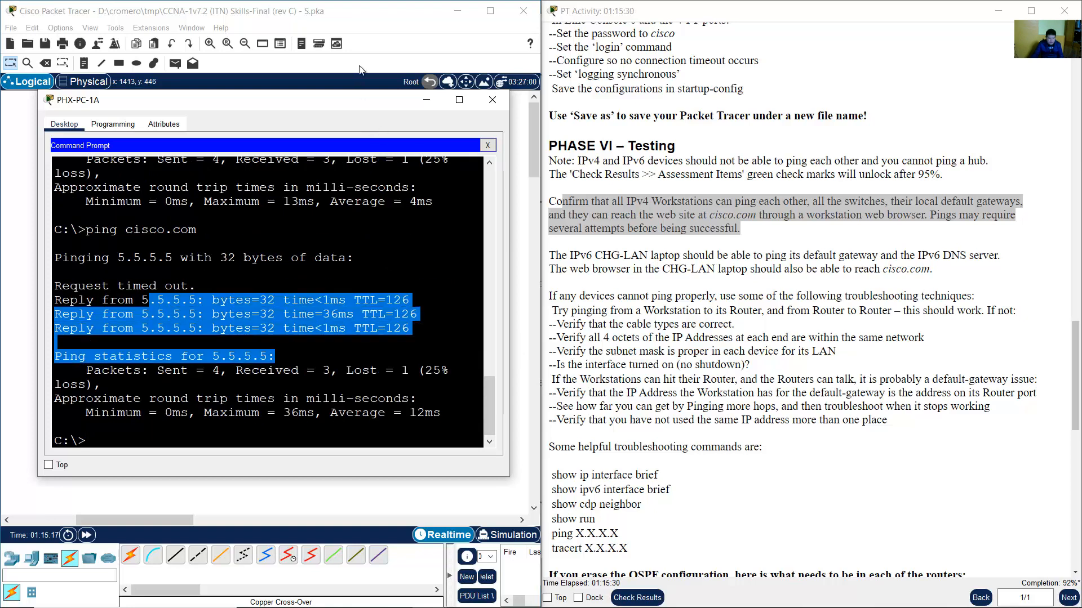
# Highlight the IPv6 CHG-LAN laptop requirement in the activity instructions.
pyautogui.click(746, 265)
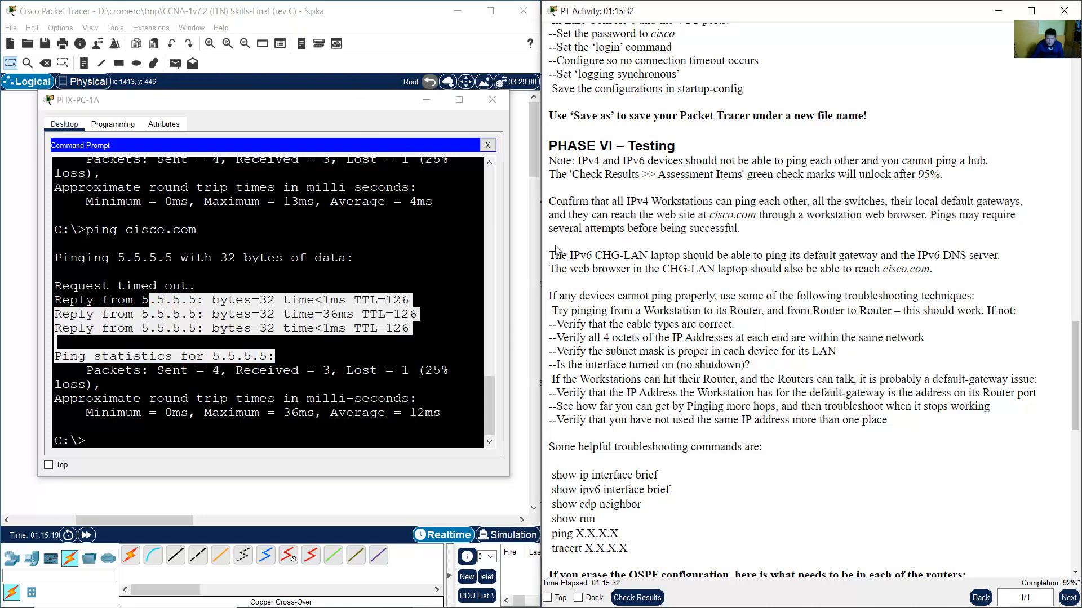
pyautogui.moveTo(561, 255); pyautogui.dragTo(671, 255)
pyautogui.moveTo(726, 255); pyautogui.dragTo(997, 255)
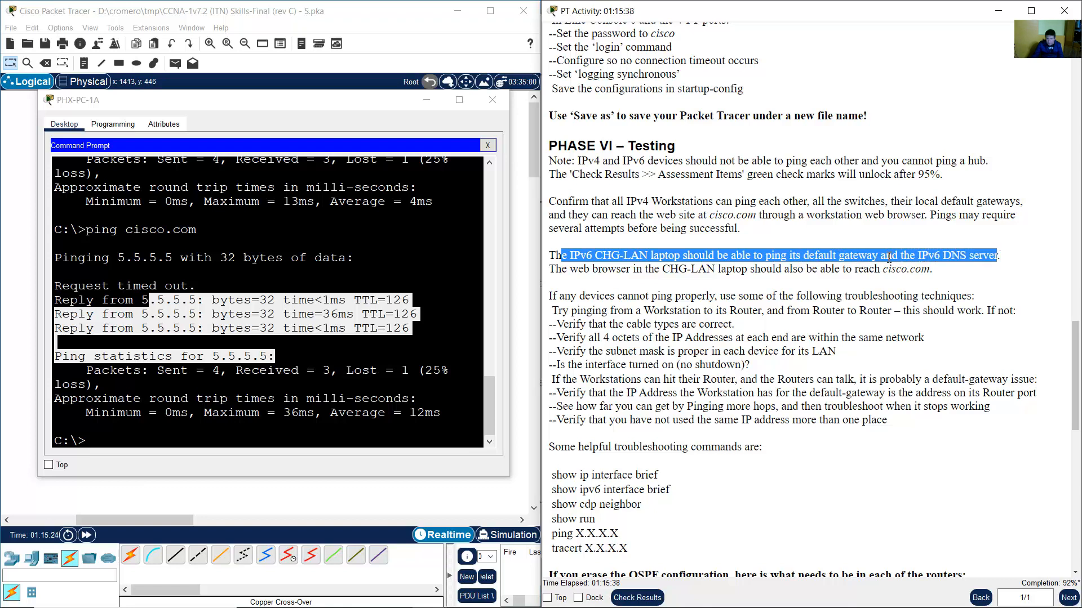
pyautogui.moveTo(889, 257); pyautogui.dragTo(934, 269)
pyautogui.click(354, 32)
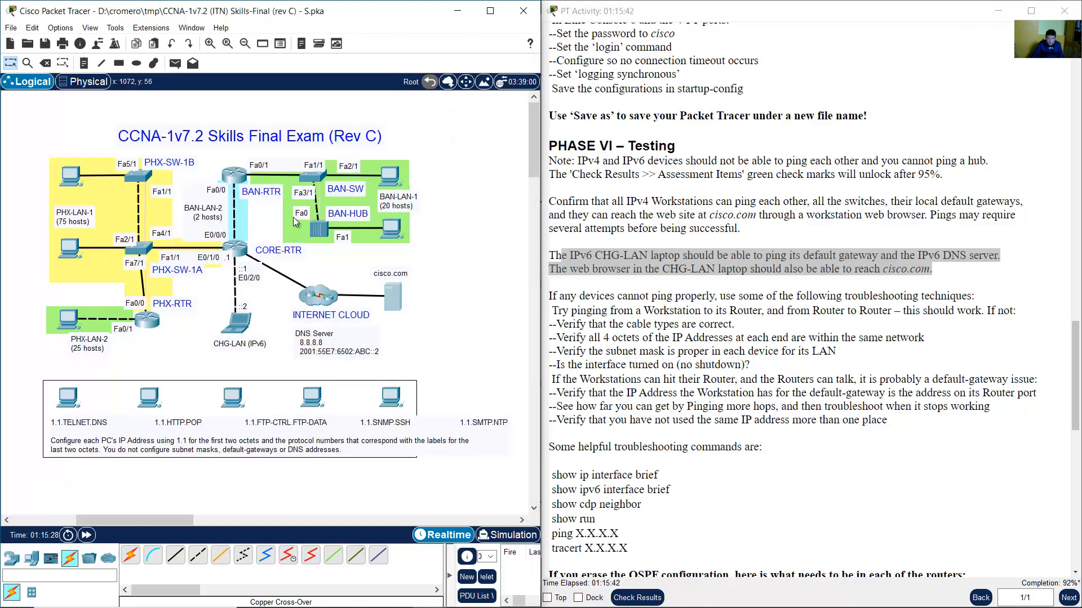
# Run ipconfig in CHG-PC's command prompt to show its addresses.
pyautogui.click(266, 309)
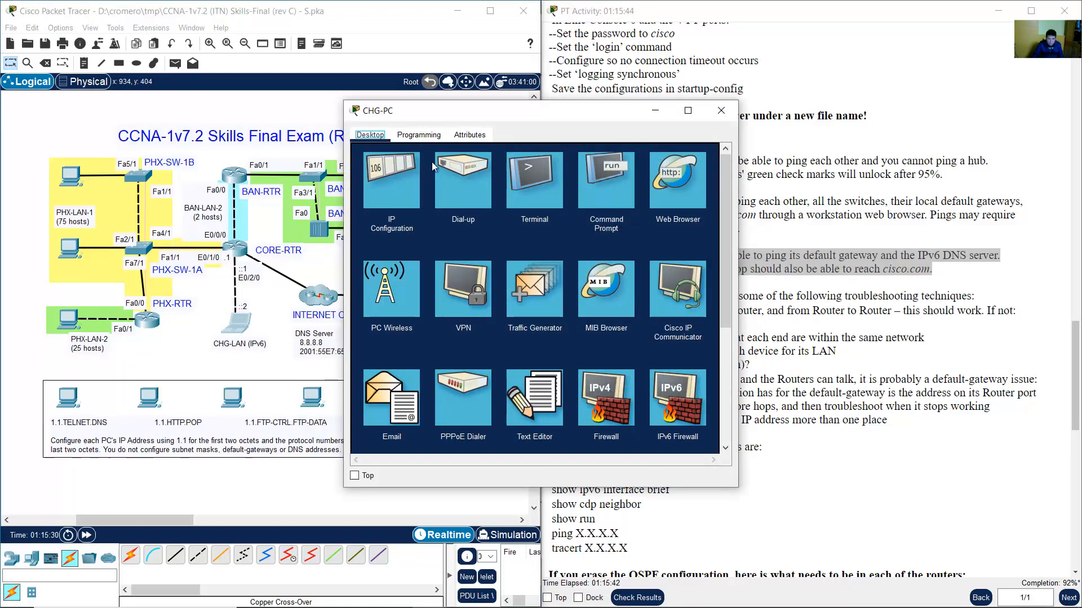
pyautogui.click(723, 172)
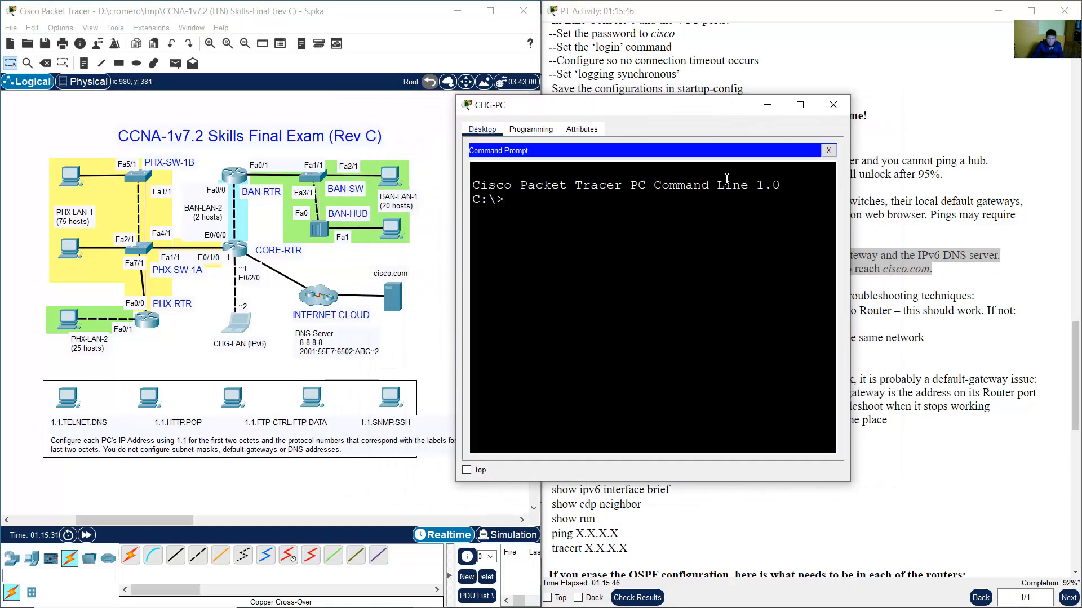
pyautogui.write('ping')
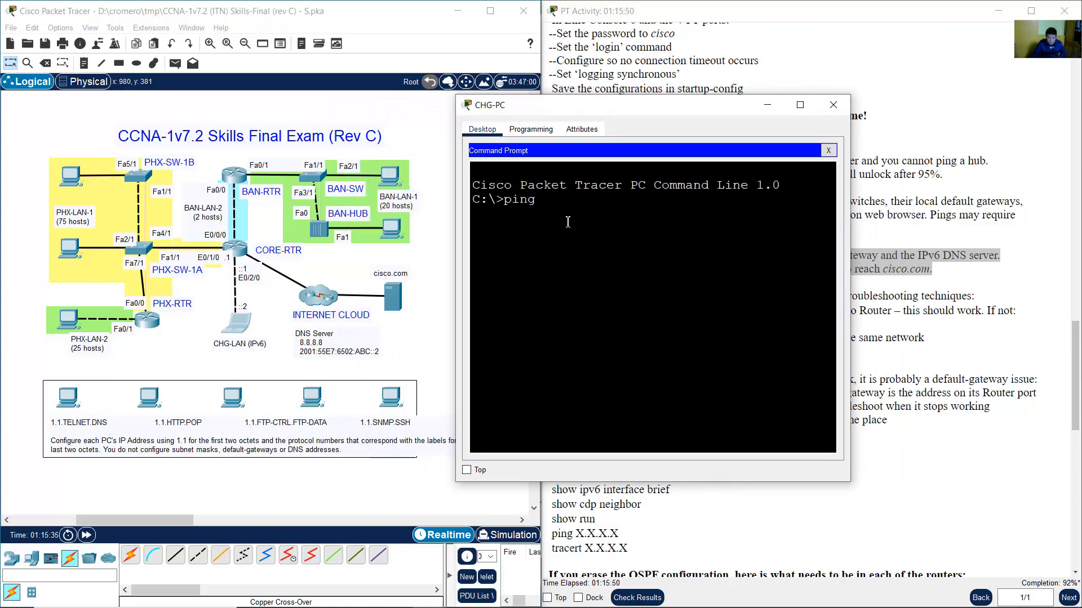
pyautogui.press('BackSpace')
pyautogui.press('BackSpace')
pyautogui.press('BackSpace')
pyautogui.press('BackSpace')
pyautogui.press('BackSpace')
pyautogui.write('ipconfig')
pyautogui.press('Return')
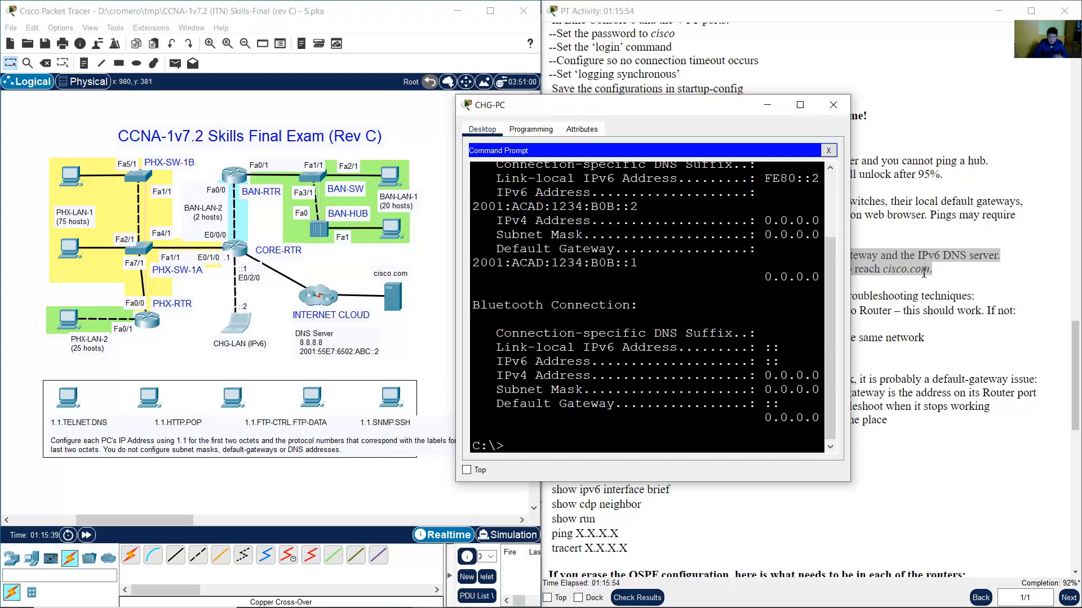
# Copy the IPv6 default gateway 2001:ACAD:1234:B0B::1 and ping it successfully.
pyautogui.moveTo(852, 254); pyautogui.dragTo(1062, 257)
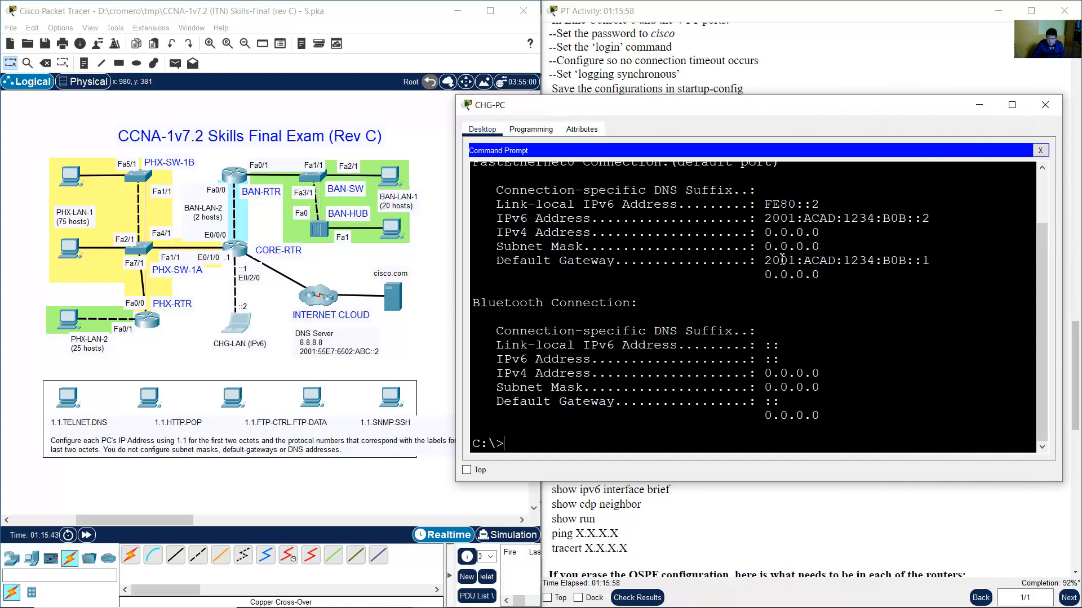
pyautogui.moveTo(767, 260); pyautogui.dragTo(930, 260)
pyautogui.scroll(2, 830, 278)
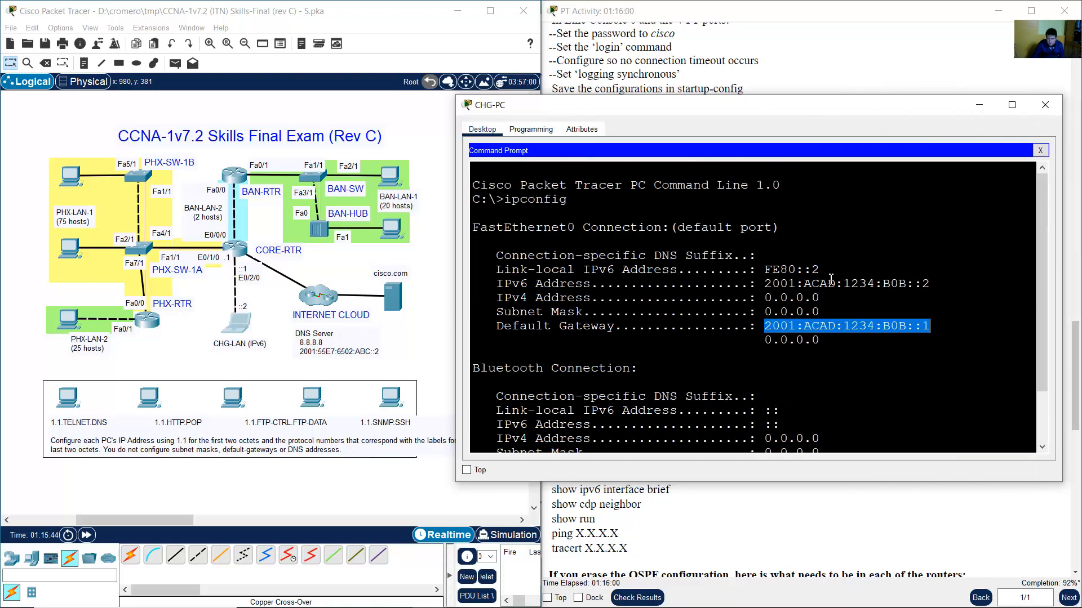
pyautogui.scroll(-2, 830, 278)
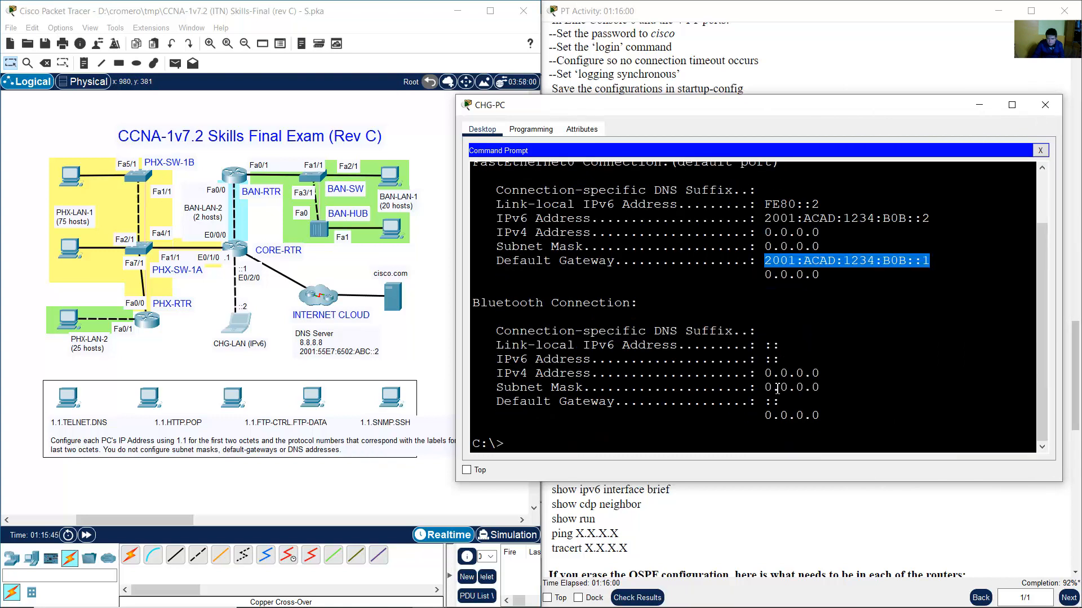
pyautogui.rightClick(848, 259)
pyautogui.click(876, 273)
pyautogui.click(654, 444)
pyautogui.write('pi')
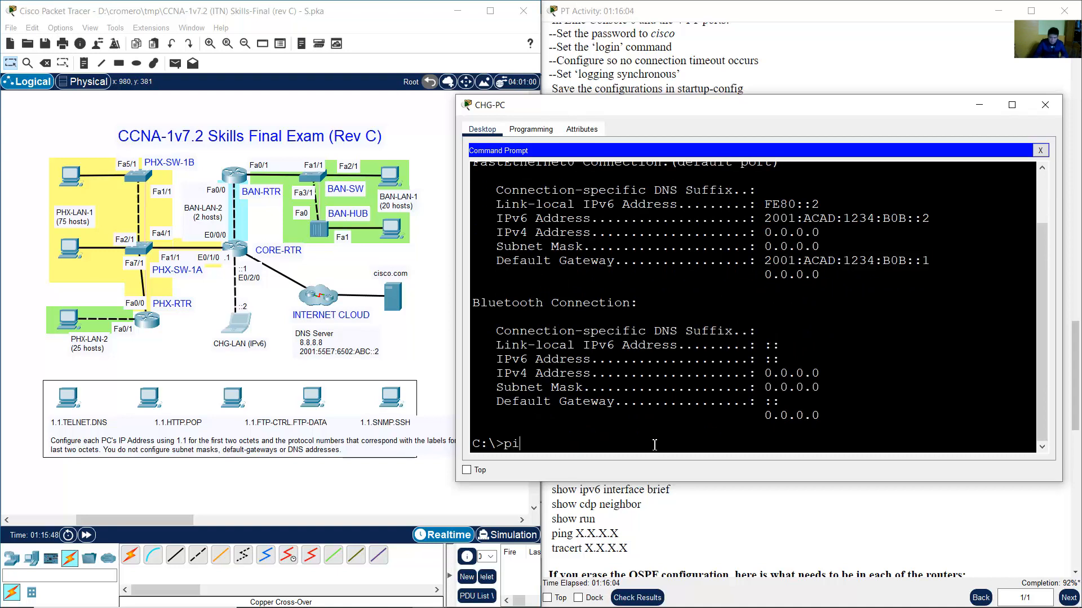
pyautogui.write('ng')
pyautogui.rightClick(654, 444)
pyautogui.click(676, 463)
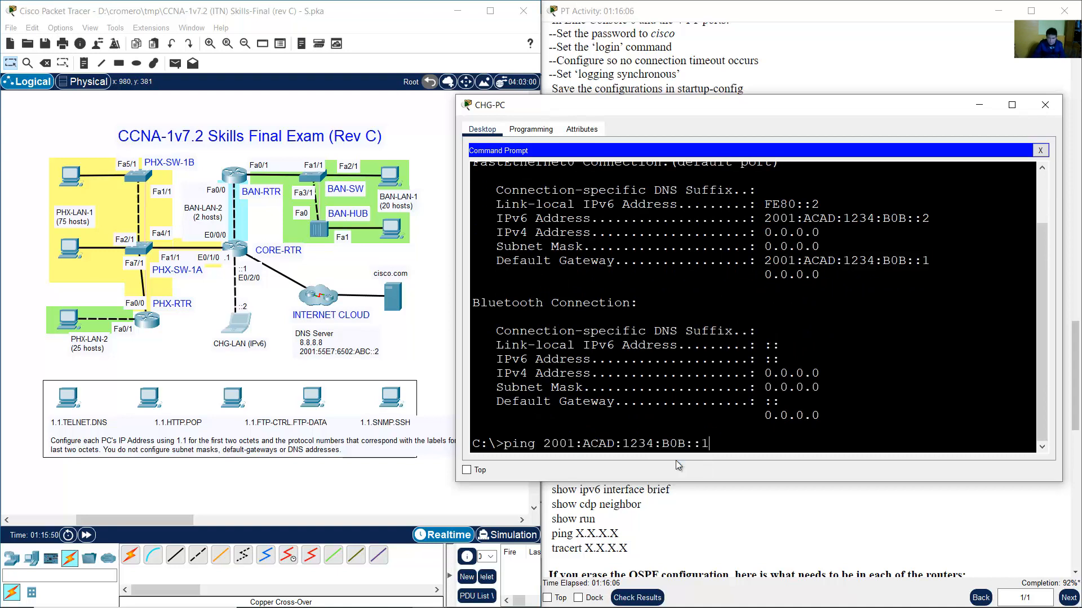
pyautogui.press('Return')
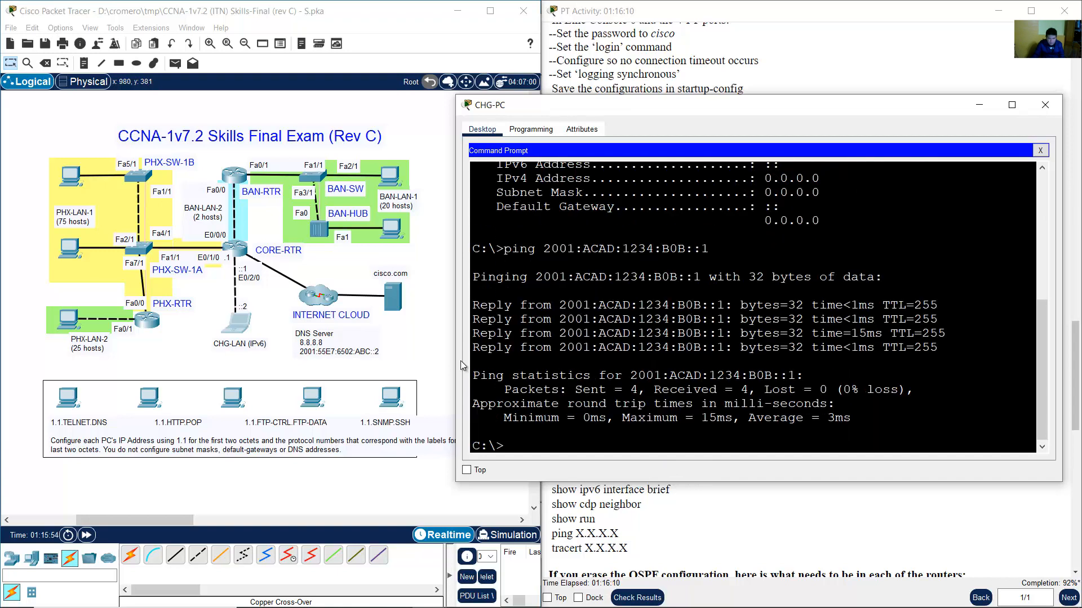
# Ping the IPv6 DNS server 2001:55e7:6502:abc::2 twice; both attempts time out.
pyautogui.write('ping 2001')
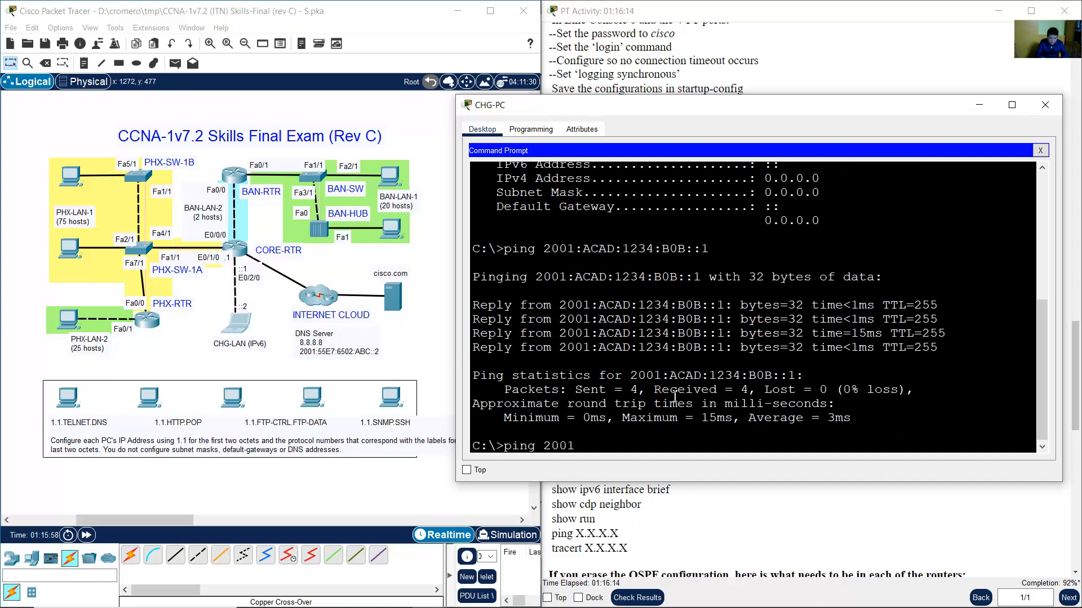
pyautogui.write(':55')
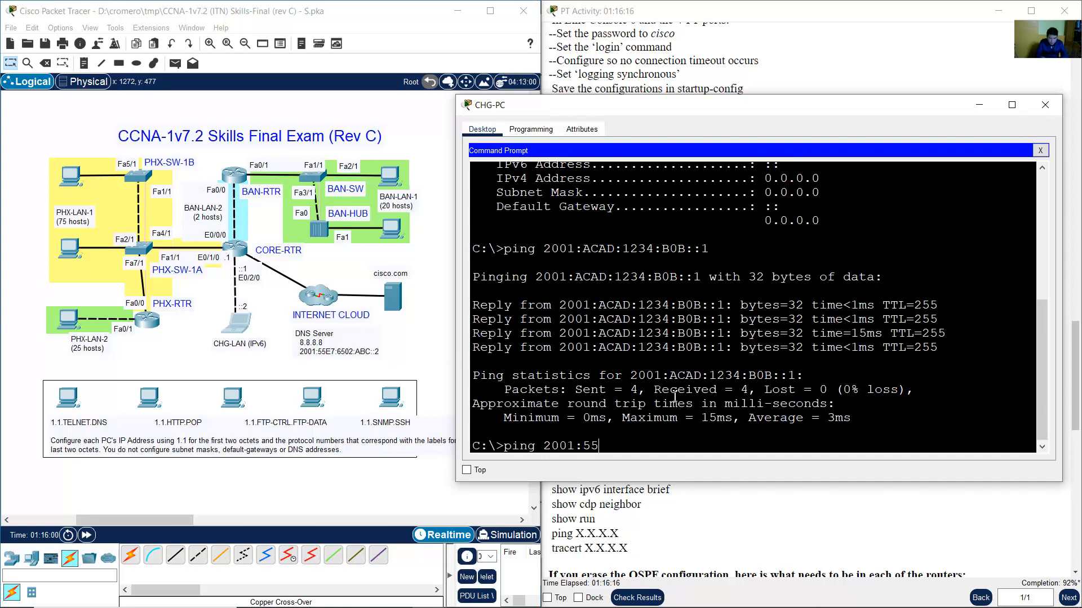
pyautogui.write('e7:6502:abc::2')
pyautogui.press('Return')
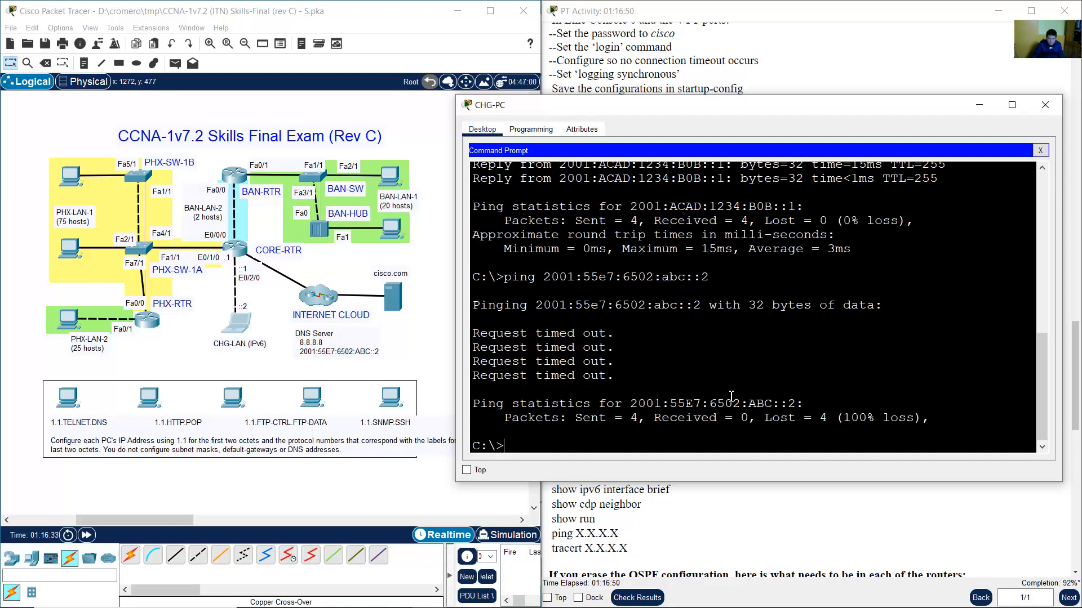
pyautogui.press('Up')
pyautogui.press('Return')
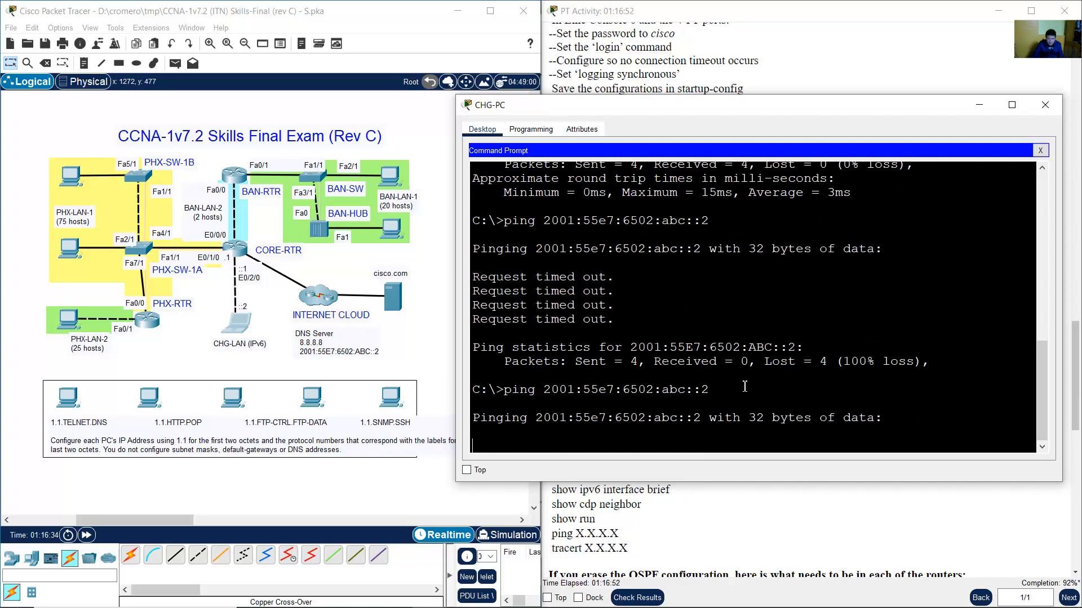
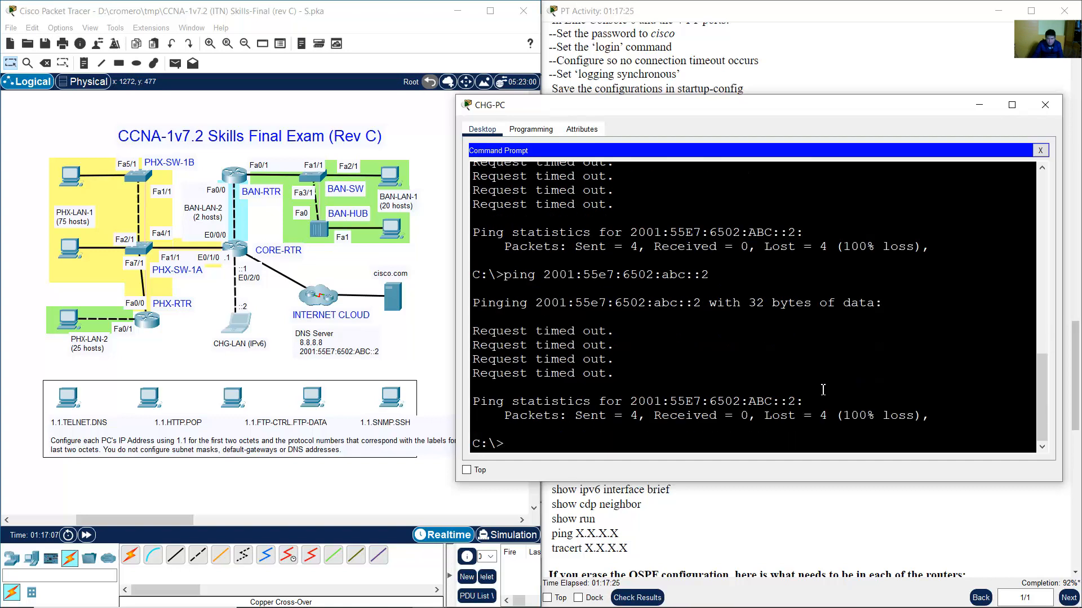
# Open the CORE-RTR router's CLI from the topology workspace.
pyautogui.click(410, 357)
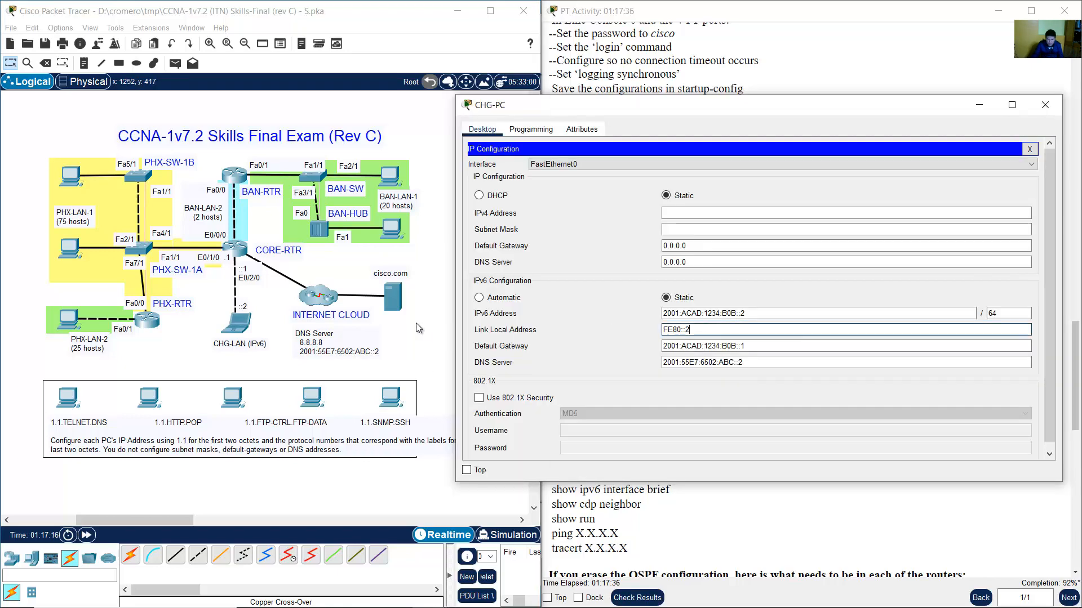
pyautogui.click(236, 248)
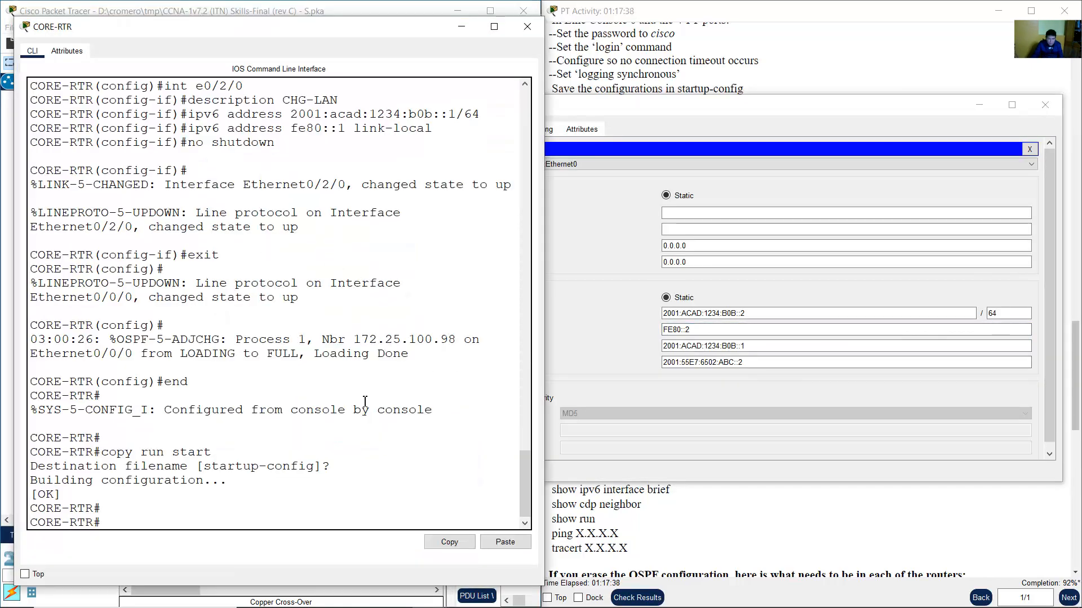
# Display CORE-RTR's running configuration with show run and page through to the end.
pyautogui.write('show run')
pyautogui.press('Return')
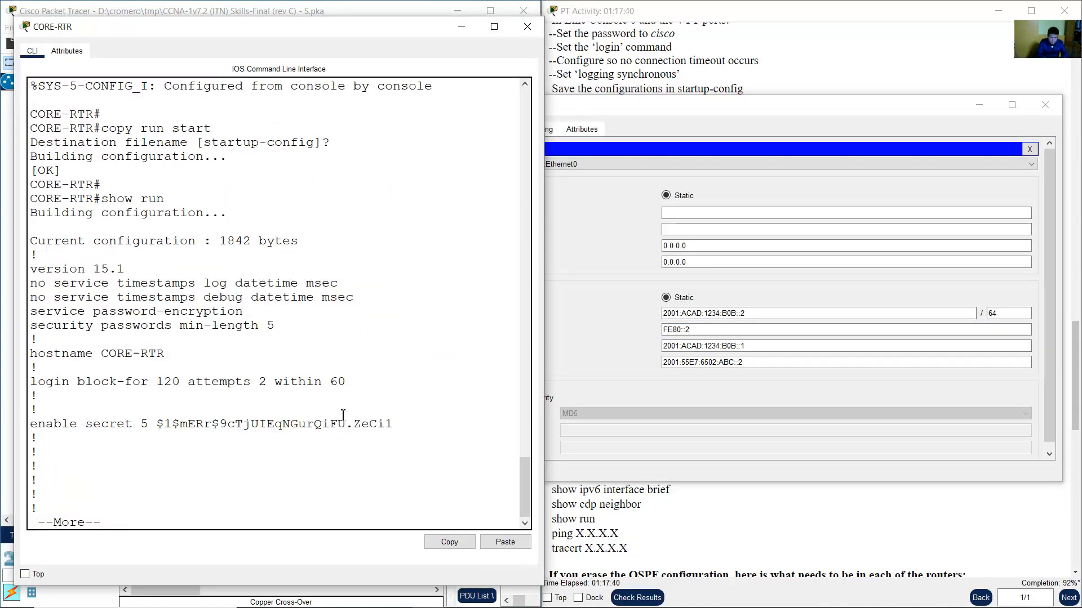
pyautogui.press('space')
pyautogui.press('space')
pyautogui.press('space')
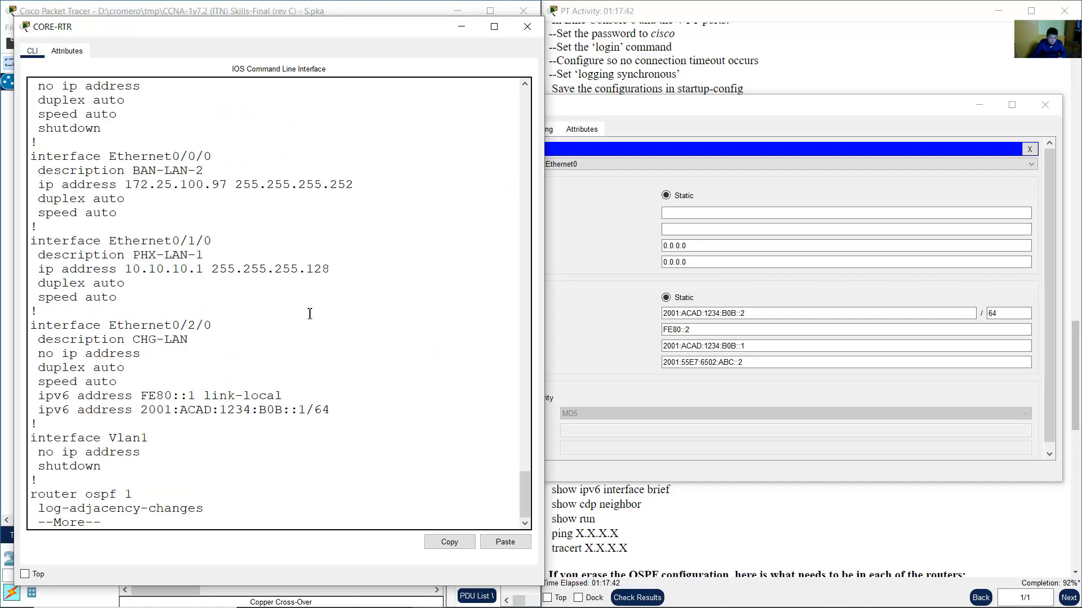
pyautogui.scroll(4, 310, 314)
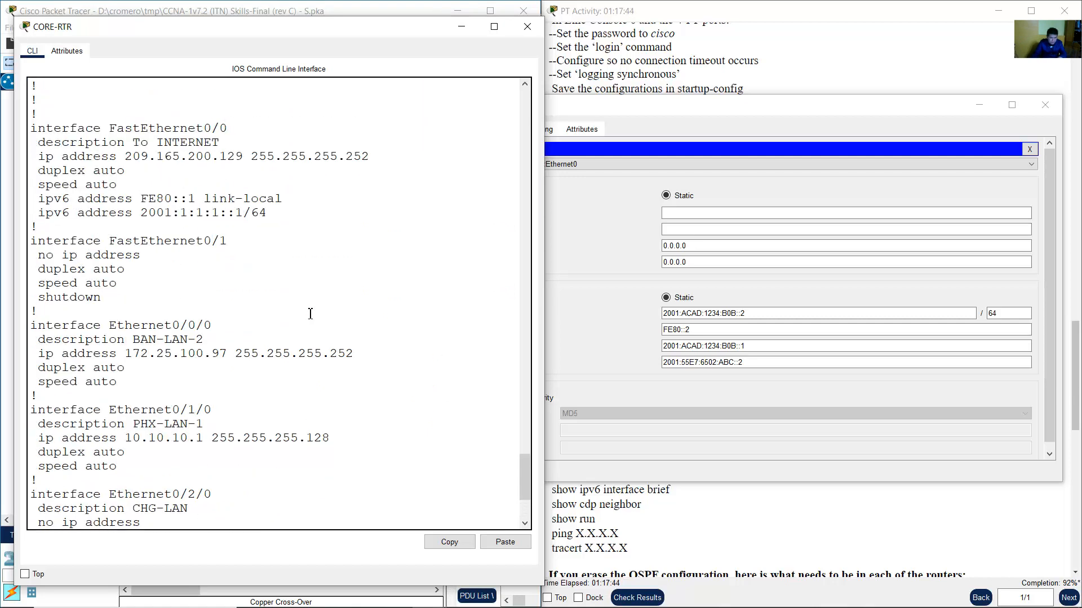
pyautogui.scroll(-3, 310, 313)
pyautogui.scroll(-1, 310, 314)
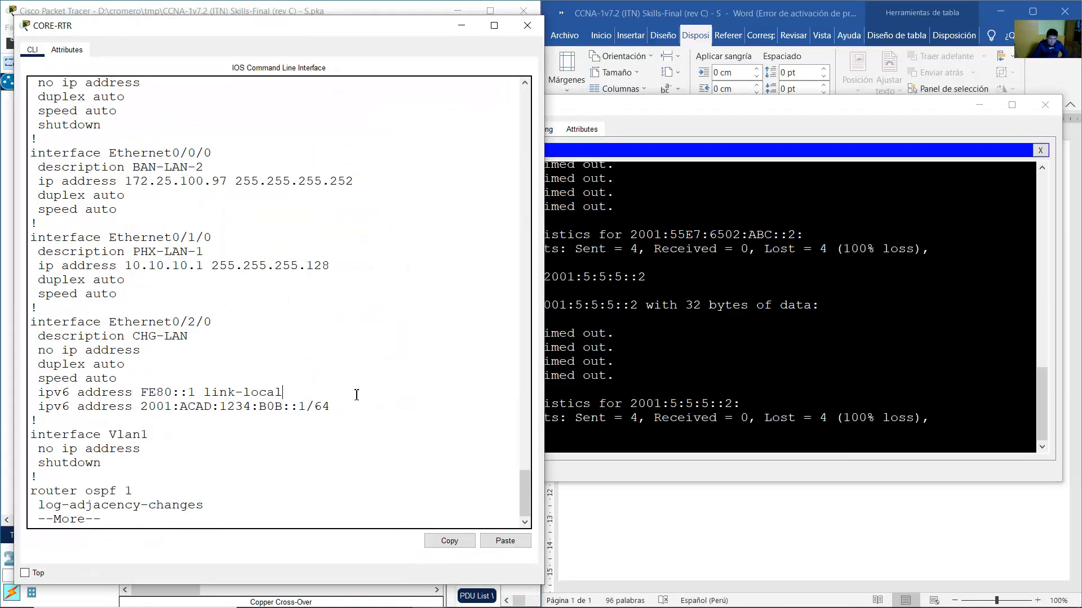
pyautogui.press('space')
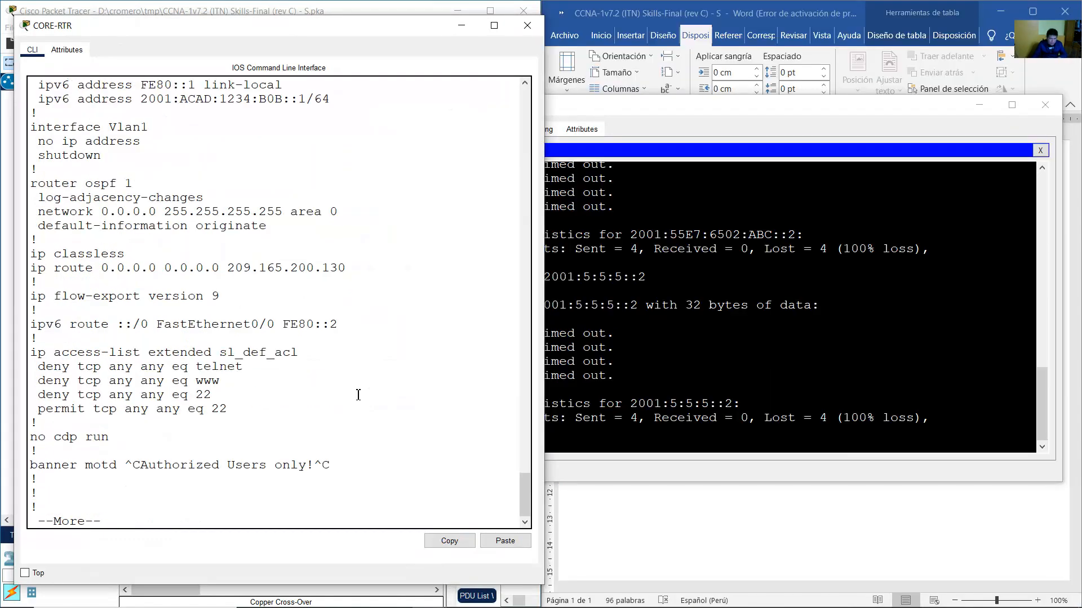
pyautogui.press('space')
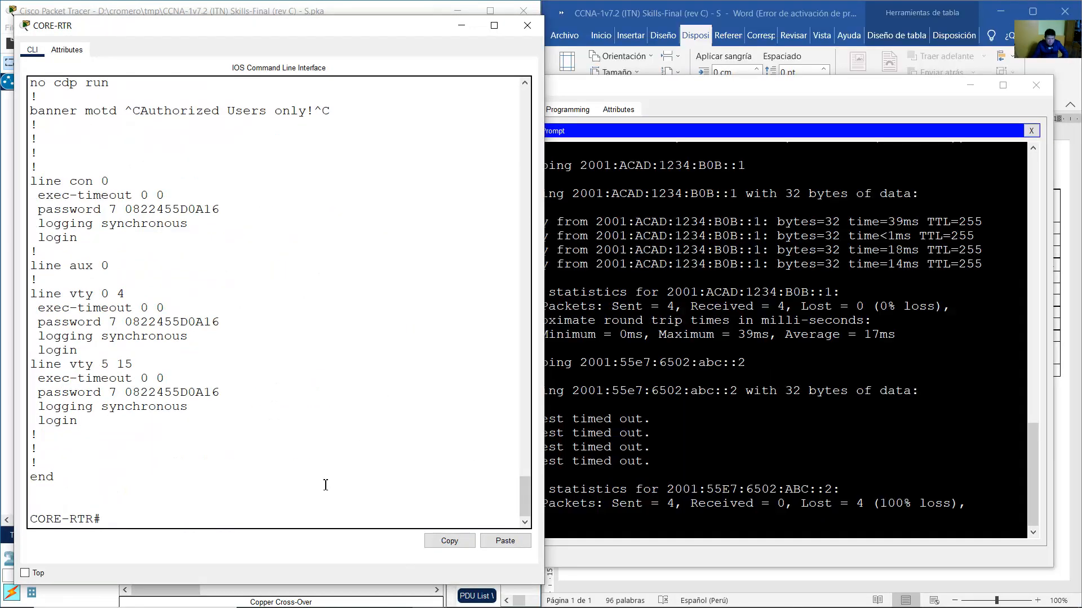
# Begin a ping and check the cisco.com server's addresses 5.5.5.5/24 and 2001:5:5:5::2/64.
pyautogui.write('ping')
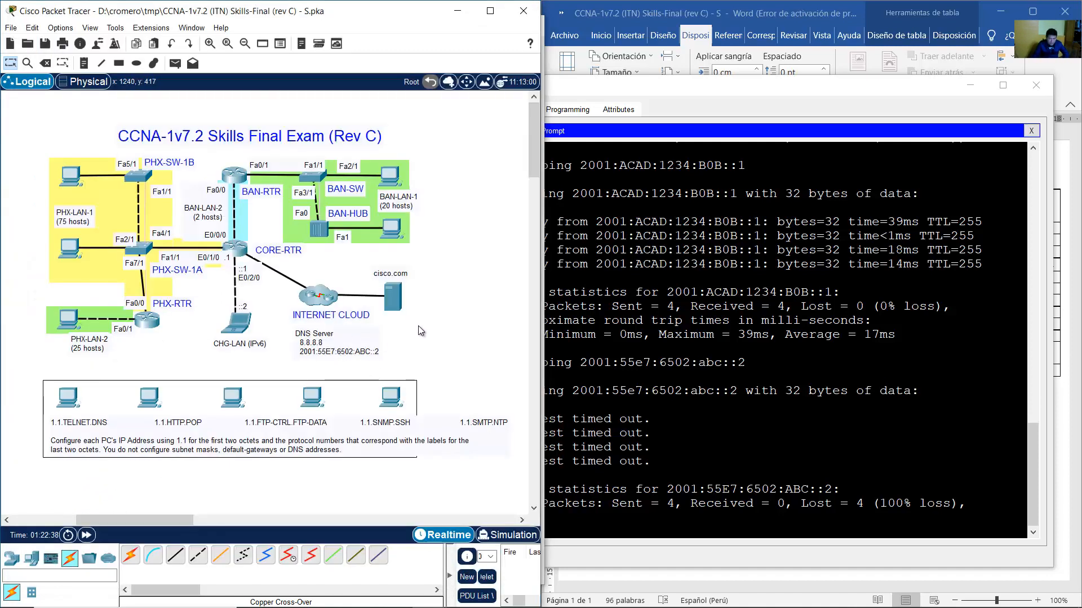
pyautogui.moveTo(397, 298)
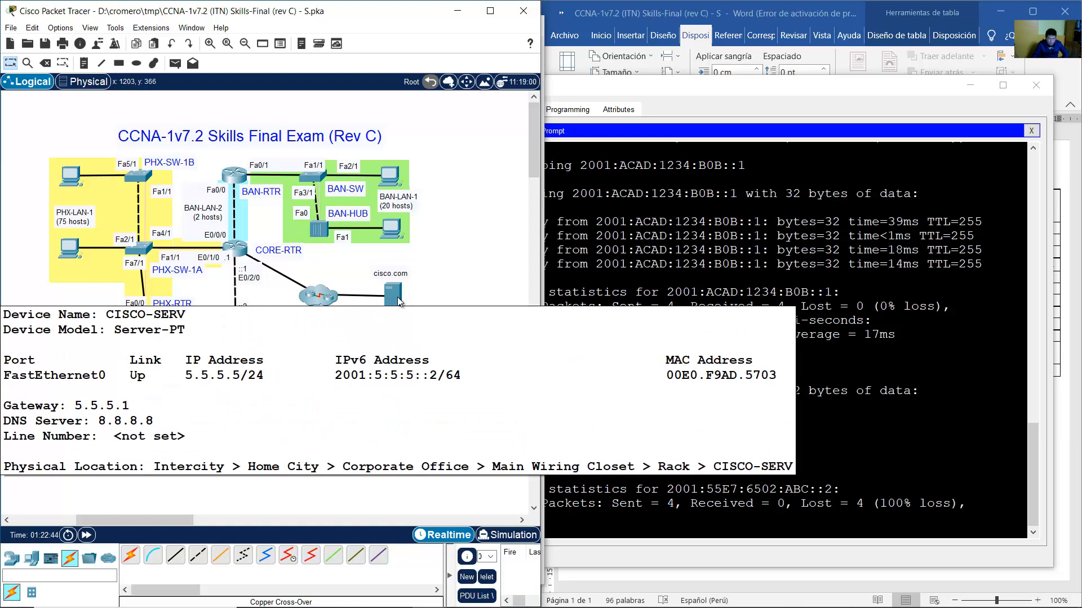
pyautogui.click(234, 248)
# Ping 2001:5:5:5::2 from CORE-RTR and review the replies (60% success).
pyautogui.write('2')
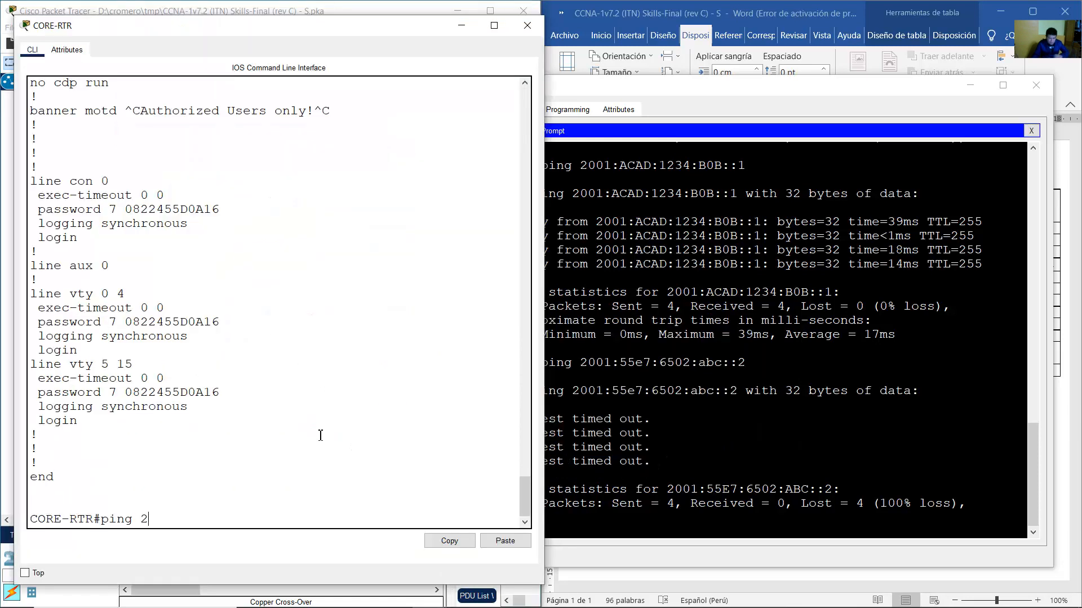
pyautogui.write('001:5')
pyautogui.write(':5:%')
pyautogui.write('5::2')
pyautogui.press('Return')
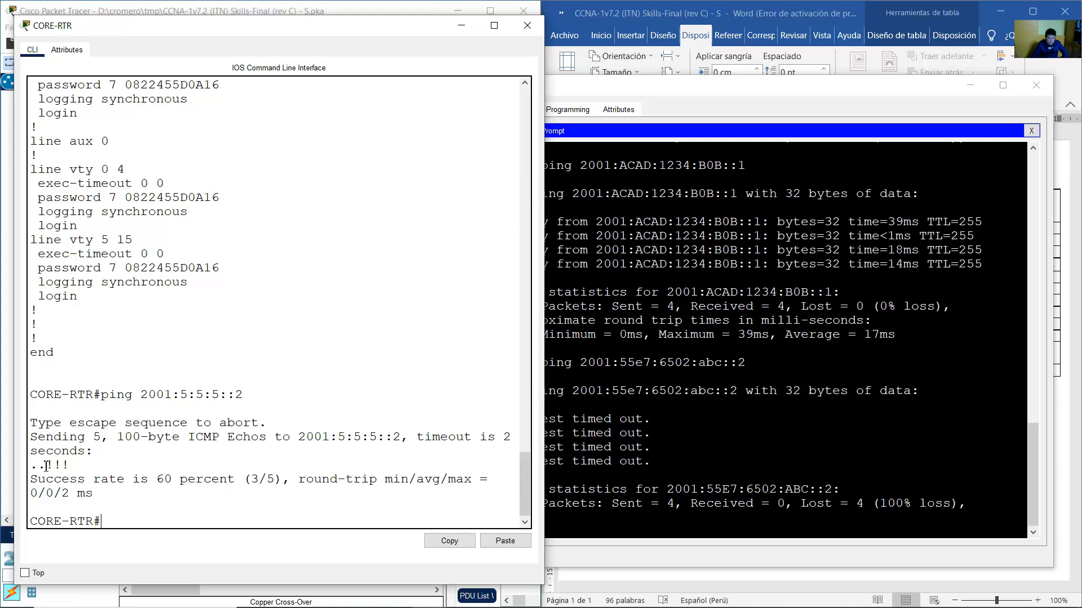
pyautogui.moveTo(45, 465); pyautogui.dragTo(104, 467)
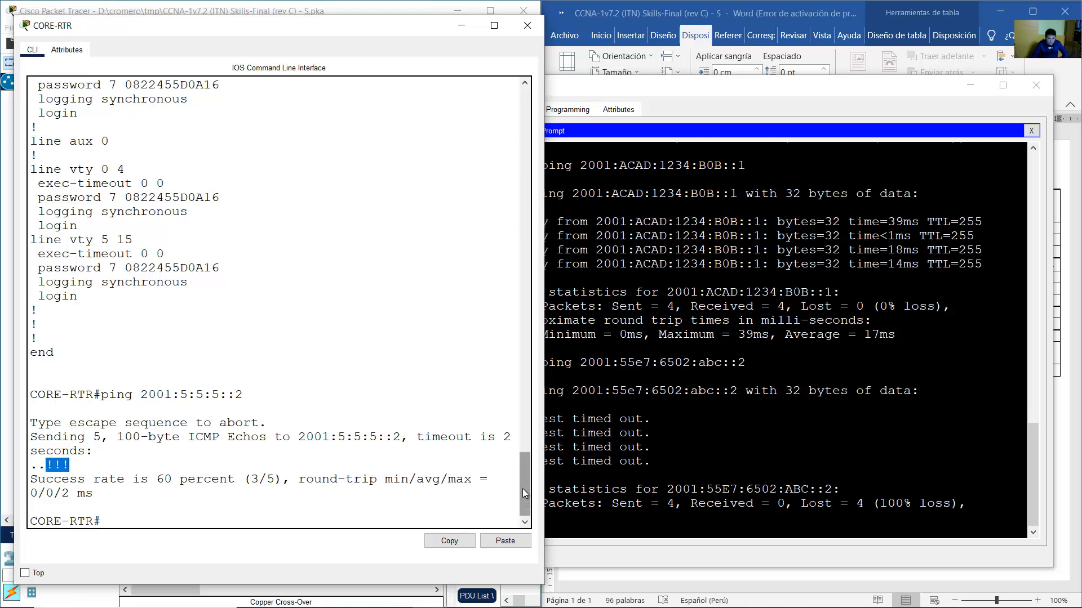
pyautogui.moveTo(522, 488); pyautogui.dragTo(510, 275)
pyautogui.moveTo(109, 257); pyautogui.dragTo(174, 423)
pyautogui.scroll(-4, 174, 423)
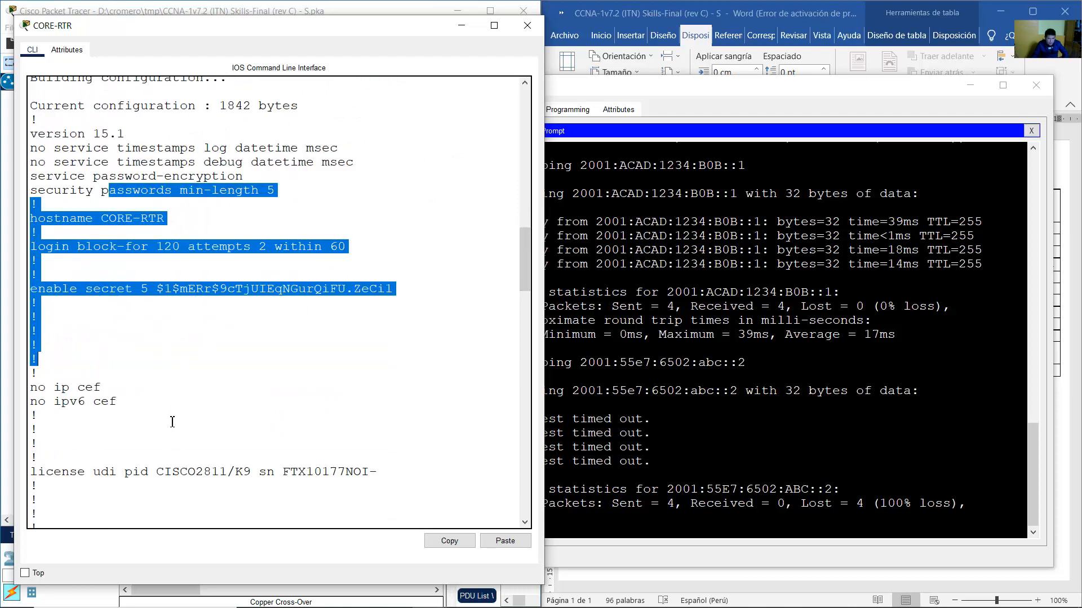
pyautogui.moveTo(146, 320); pyautogui.dragTo(175, 458)
pyautogui.scroll(-4, 145, 387)
pyautogui.moveTo(145, 393); pyautogui.dragTo(169, 474)
pyautogui.scroll(-9, 196, 413)
pyautogui.moveTo(101, 247); pyautogui.dragTo(211, 440)
pyautogui.scroll(-20, 210, 438)
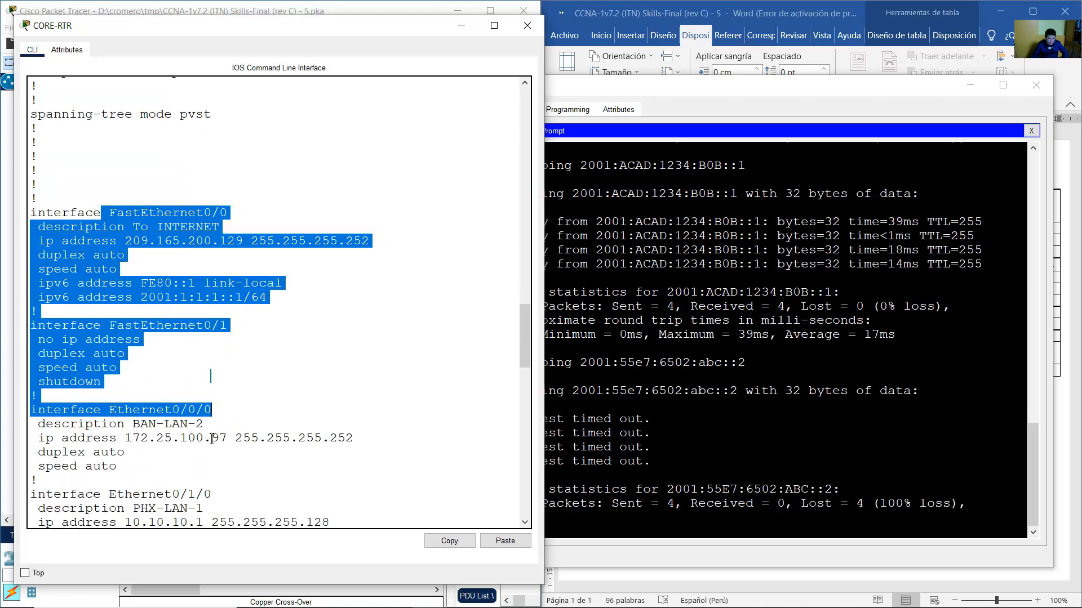
pyautogui.scroll(-1, 212, 411)
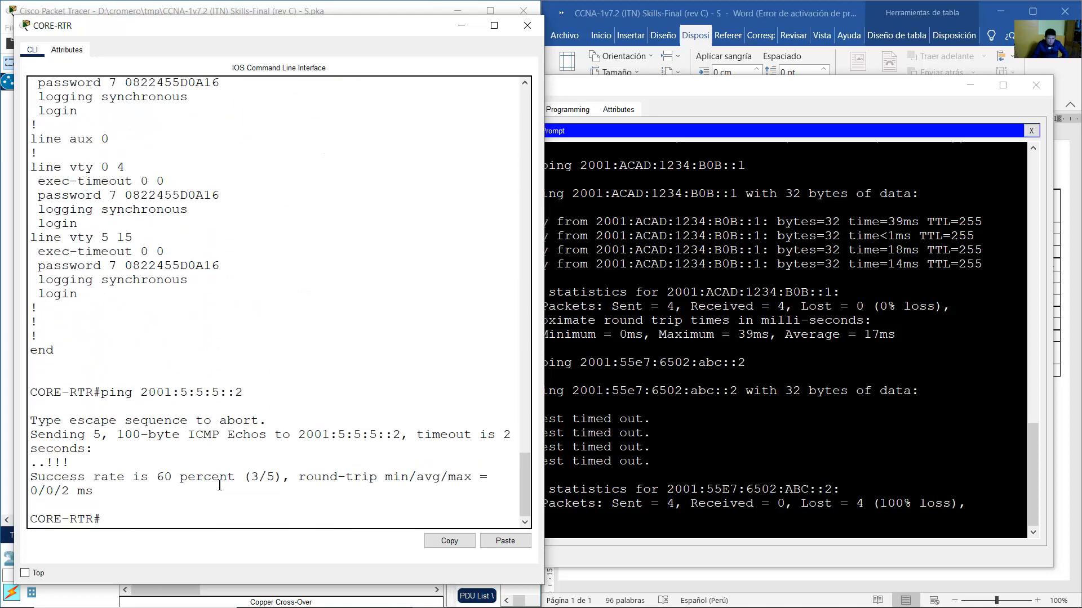
# Enable ipv6 unicast-routing in CORE-RTR's global configuration mode.
pyautogui.write('conf term')
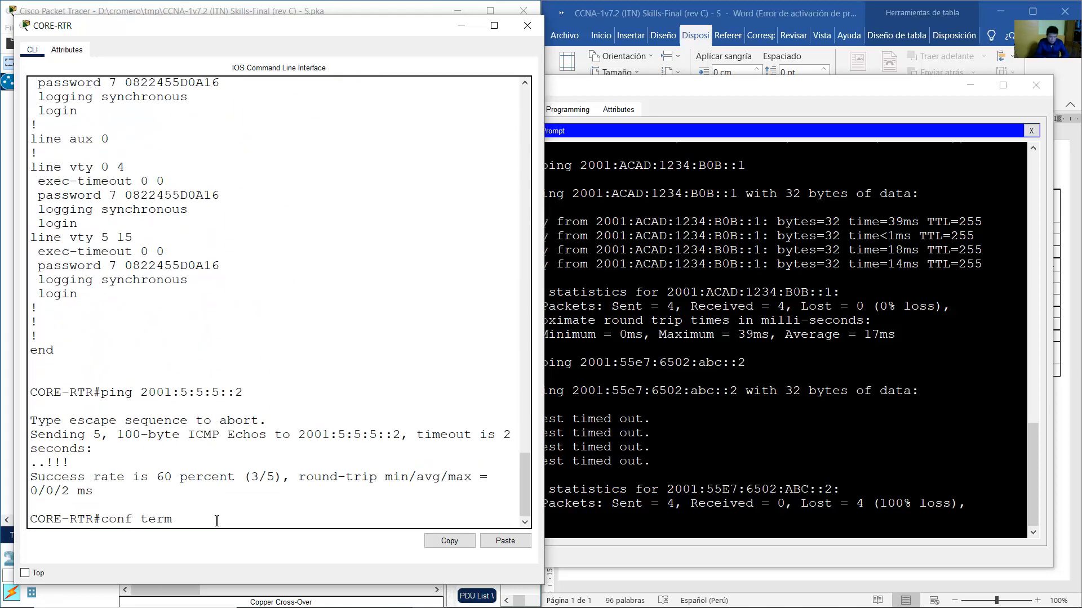
pyautogui.press('Return')
pyautogui.write('ipv6 u')
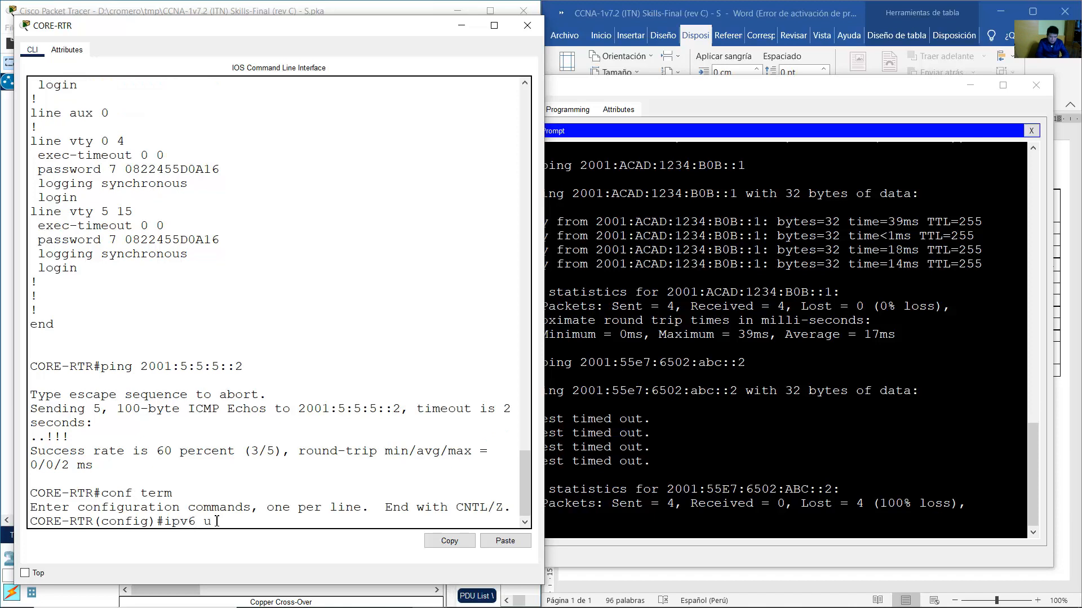
pyautogui.write('nicast-routin')
pyautogui.write('g')
pyautogui.press('Return')
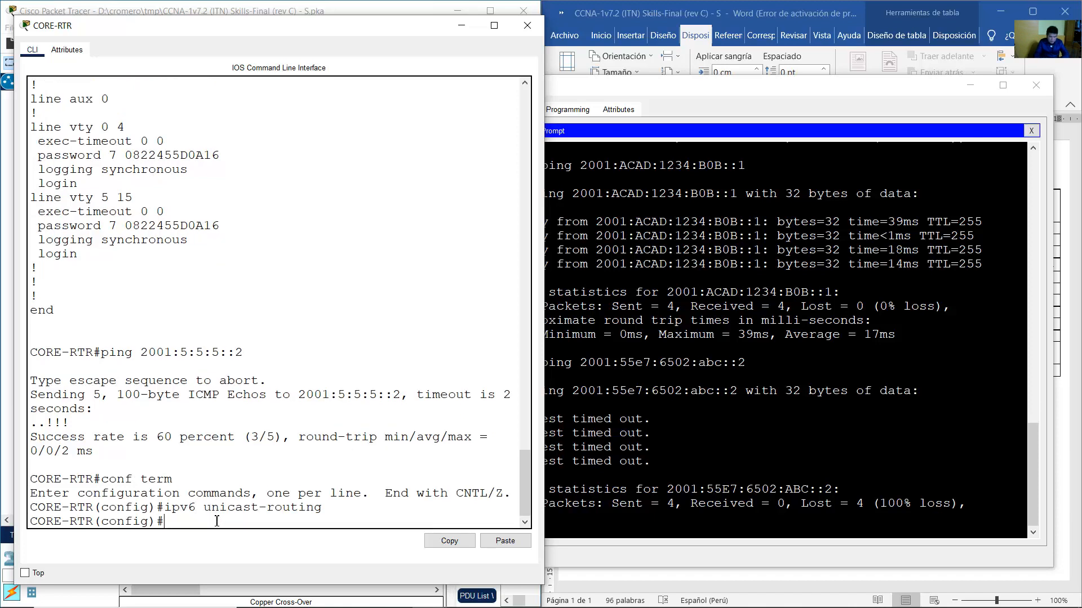
pyautogui.click(291, 9)
pyautogui.moveTo(266, 368); pyautogui.dragTo(223, 288)
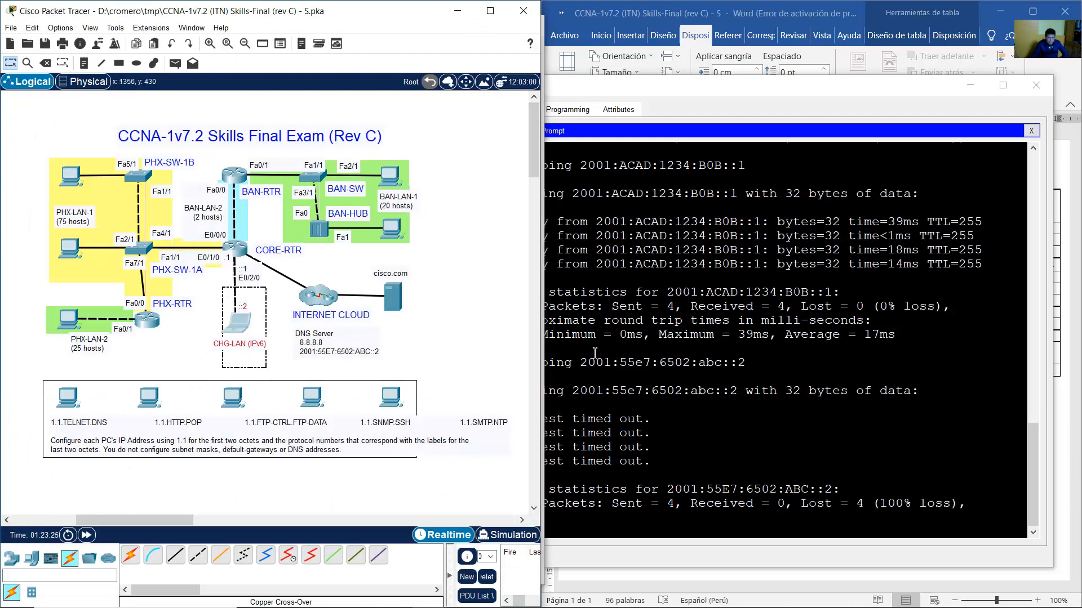
# Rerun CHG-PC's pings to gateway 2001:ACAD:1234:B0B::1 and DNS server 2001:55e7:6502:abc::2.
pyautogui.click(823, 411)
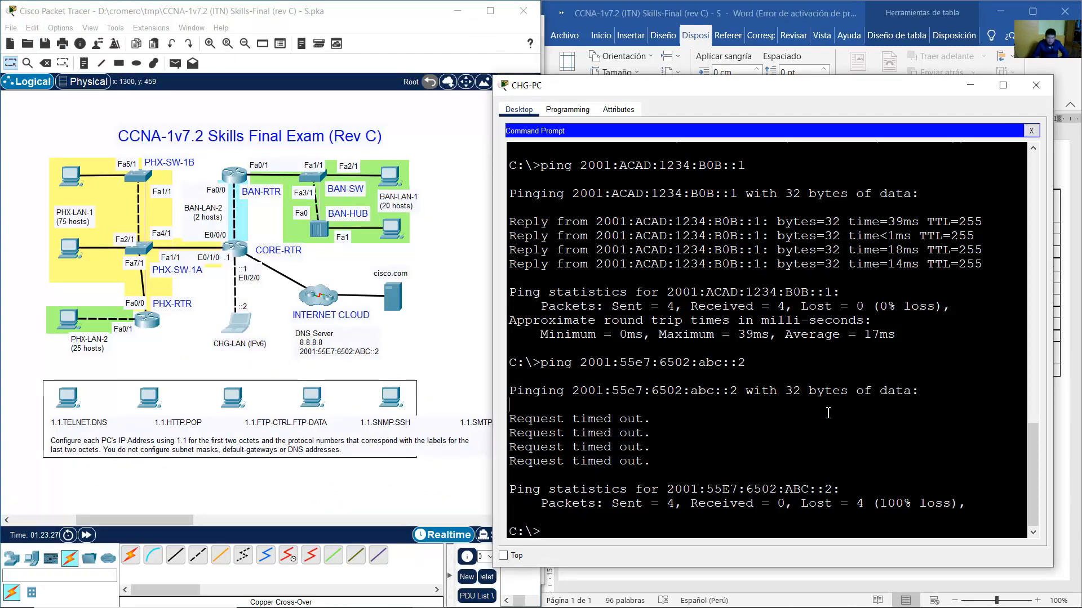
pyautogui.press('Up')
pyautogui.press('Up')
pyautogui.press('Return')
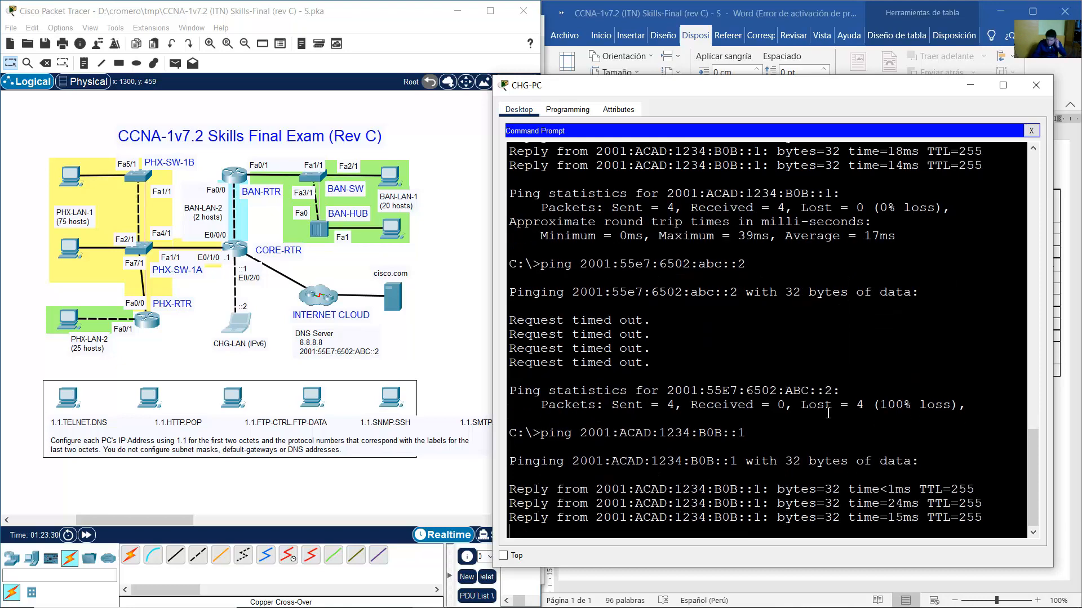
pyautogui.press('Up')
pyautogui.press('Up')
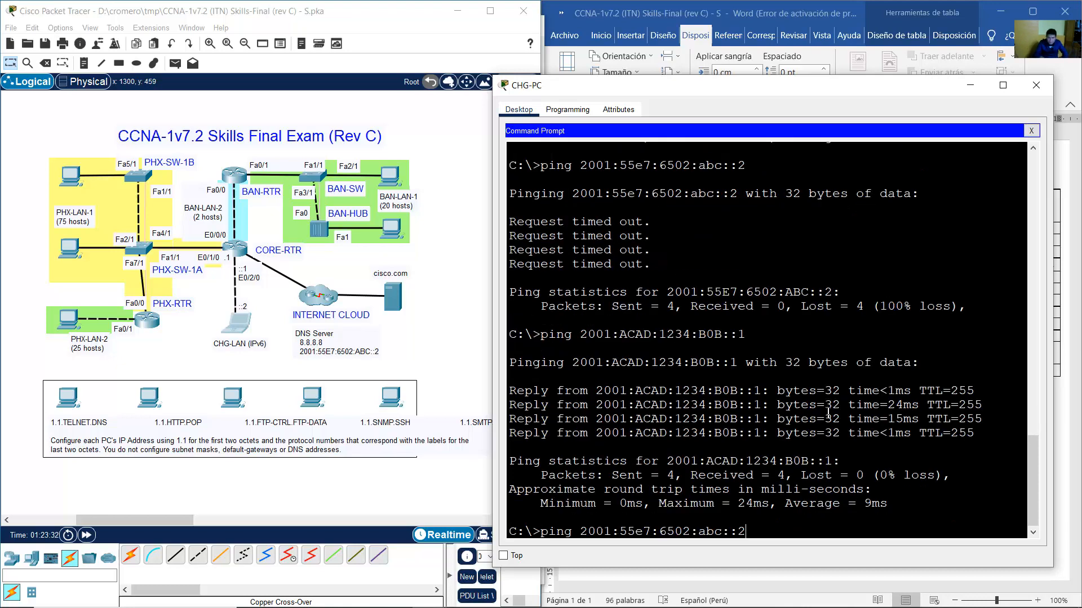
pyautogui.press('Return')
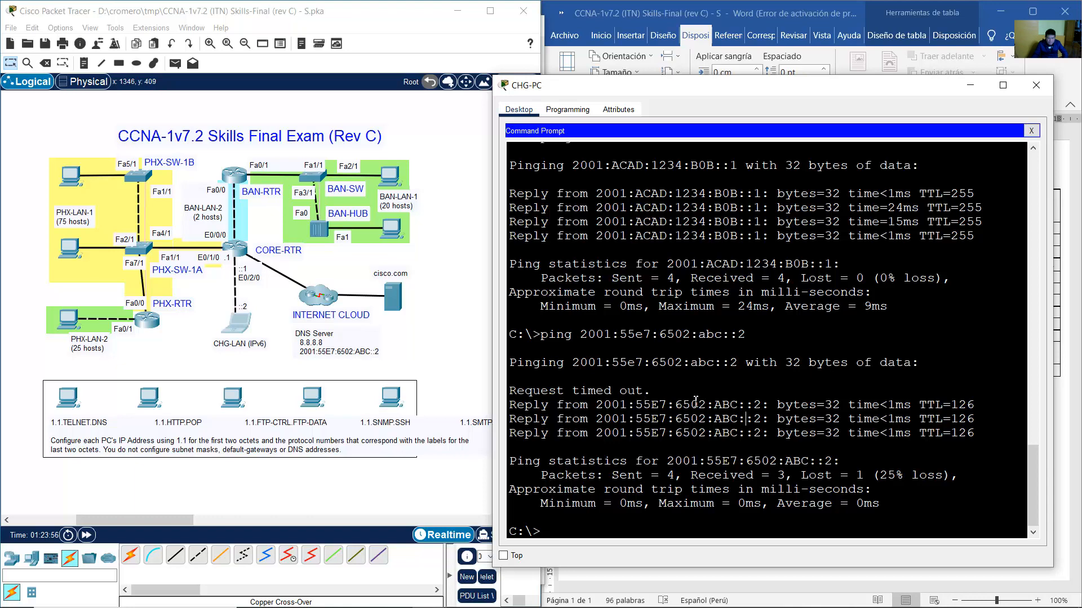
# Ping cisco.com from CHG-PC and confirm it resolves to 2001:5:5:5::2 and replies.
pyautogui.write('ping cisco.com')
pyautogui.press('Return')
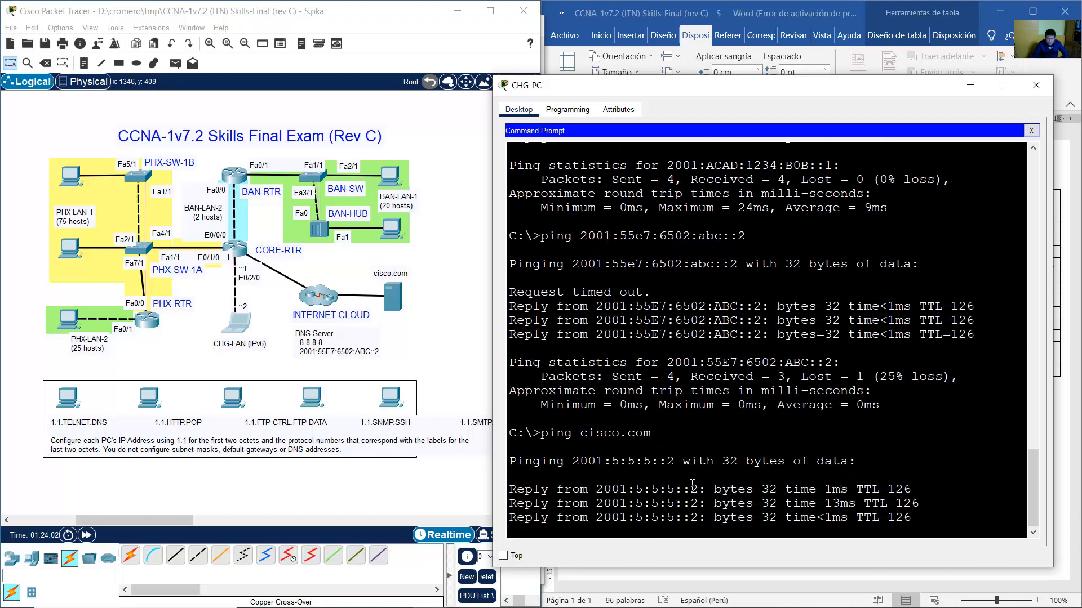
pyautogui.moveTo(580, 362); pyautogui.dragTo(658, 361)
pyautogui.moveTo(598, 337); pyautogui.dragTo(704, 345)
pyautogui.click(701, 505)
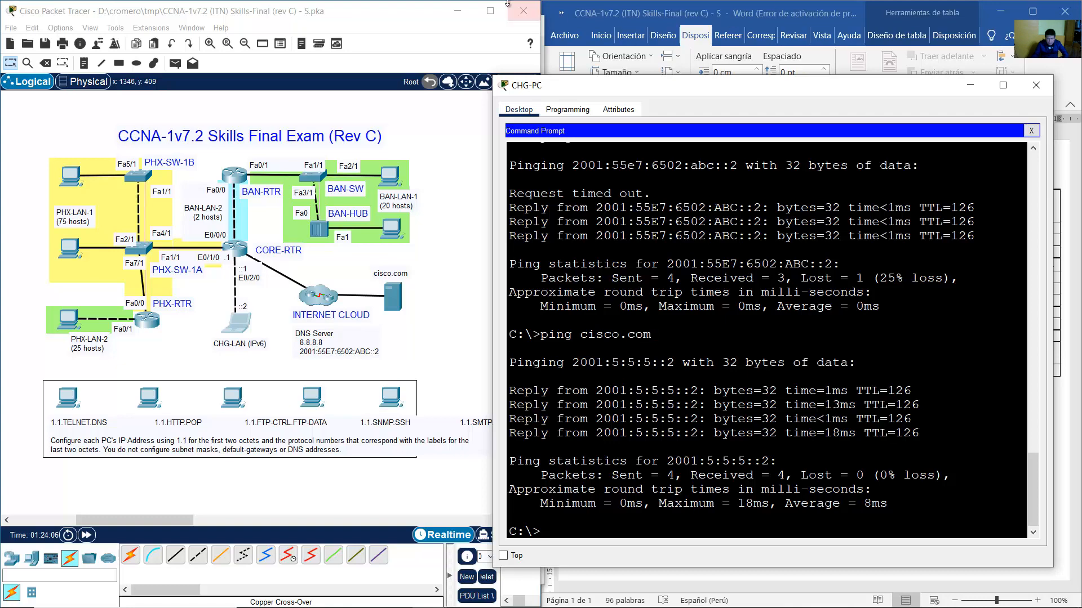
pyautogui.moveTo(563, 607)
pyautogui.click(428, 597)
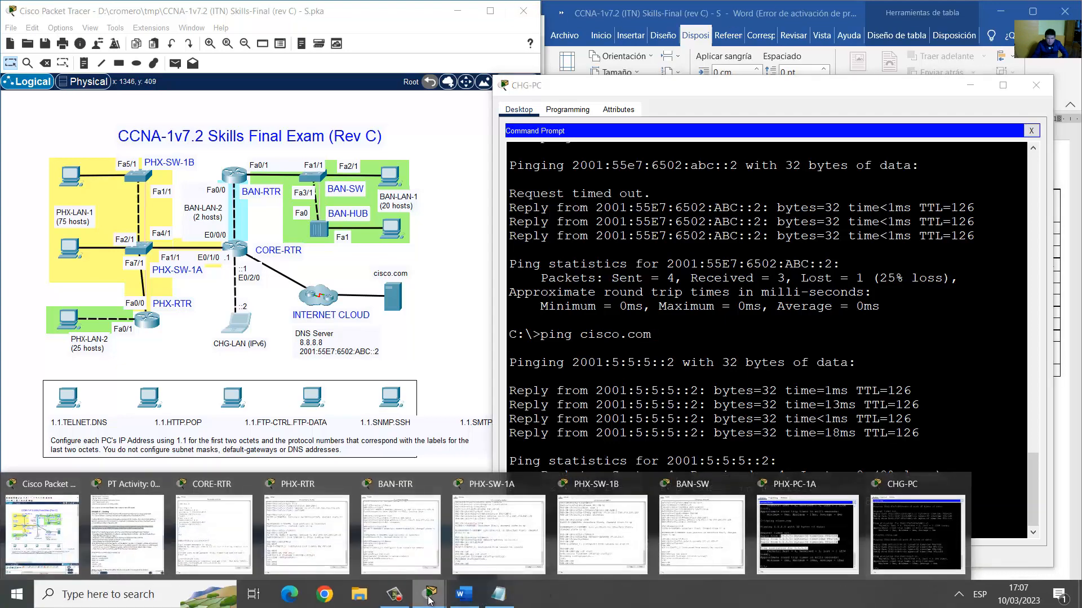
# Highlight Phase V's PHX-RTR SSH version 2 requirement in the activity instructions.
pyautogui.click(164, 529)
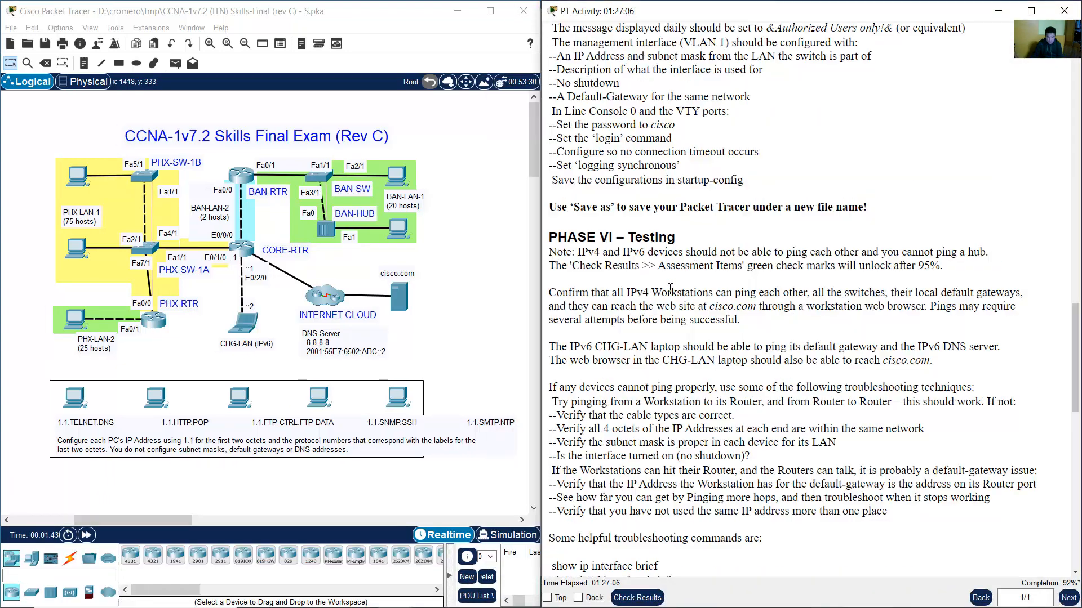
pyautogui.scroll(9, 673, 298)
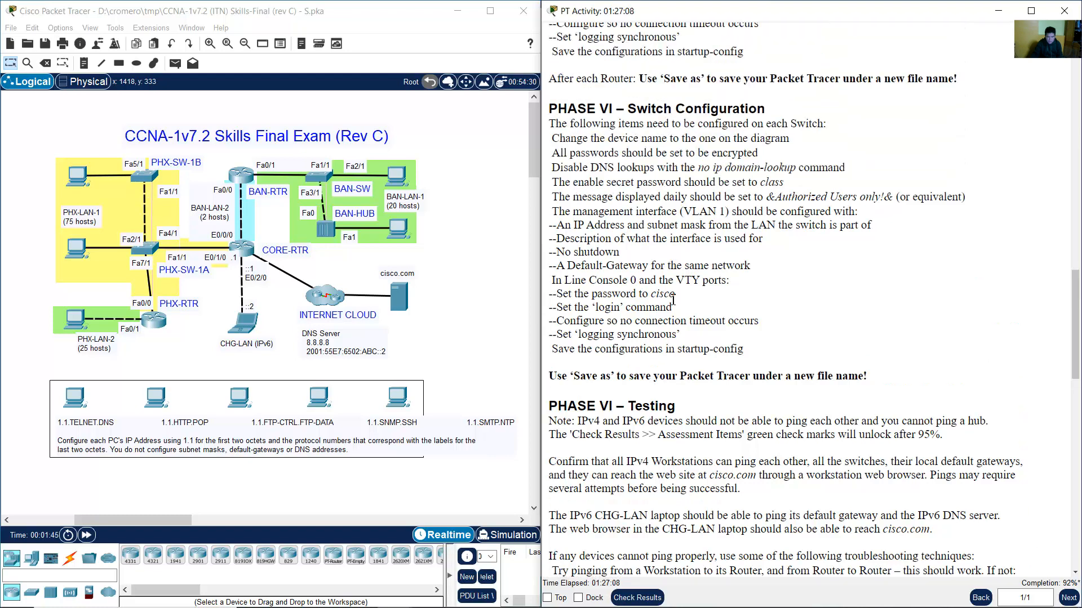
pyautogui.scroll(9, 673, 298)
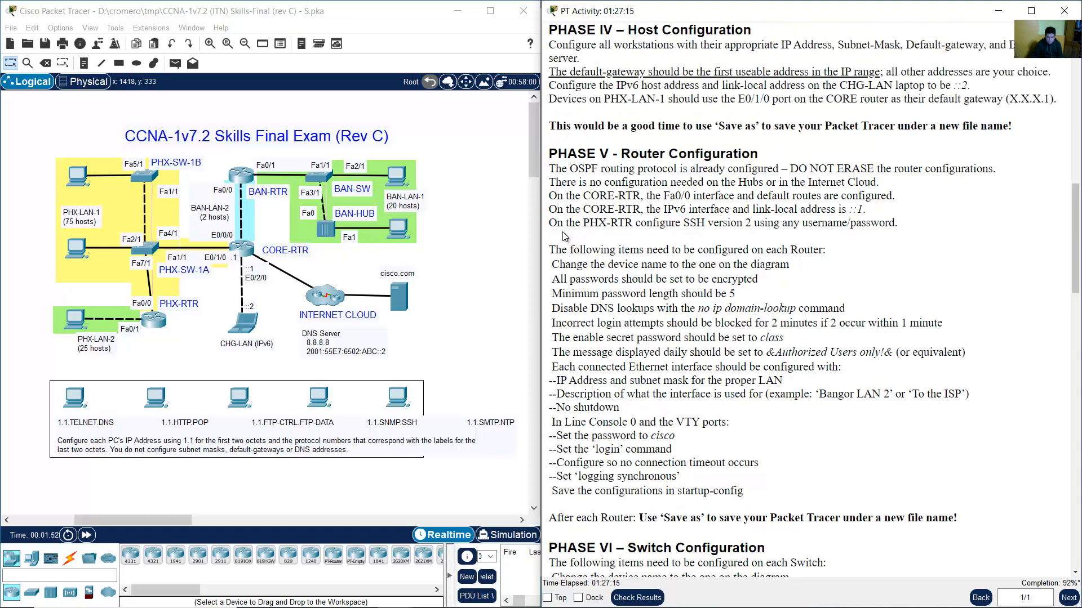
pyautogui.moveTo(548, 223); pyautogui.dragTo(896, 224)
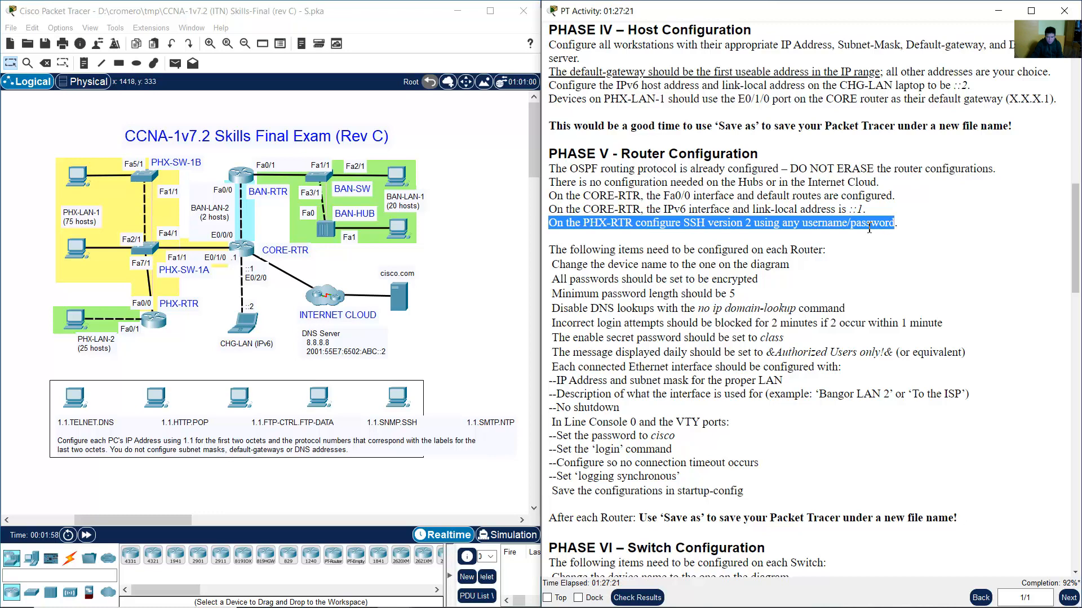
pyautogui.click(450, 324)
pyautogui.click(164, 322)
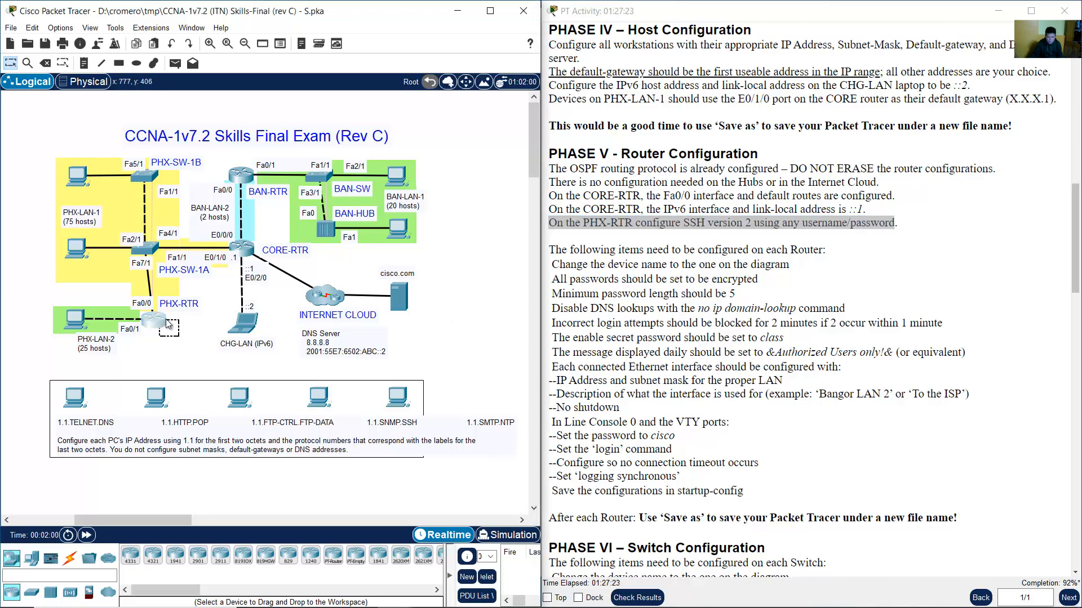
# Enter global configuration on PHX-RTR and create local user admin with a secret password.
pyautogui.write('conf term')
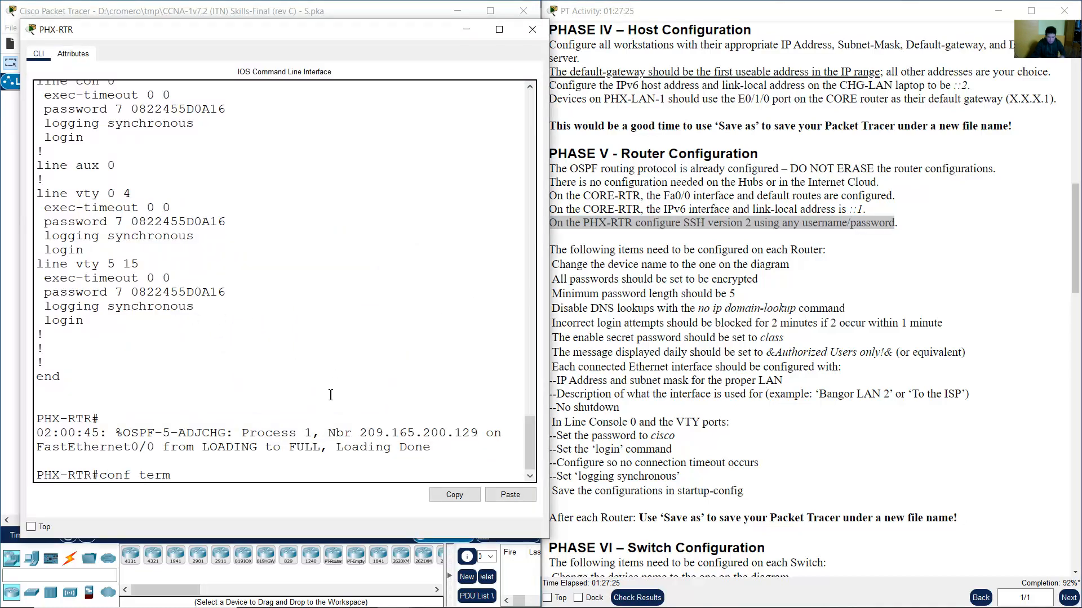
pyautogui.press('Return')
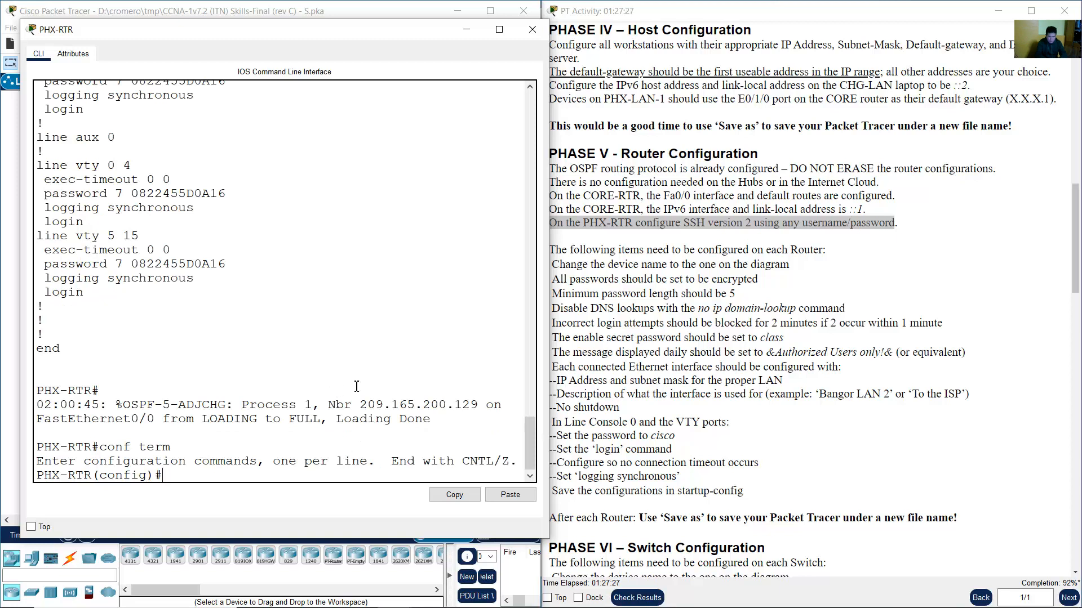
pyautogui.click(734, 248)
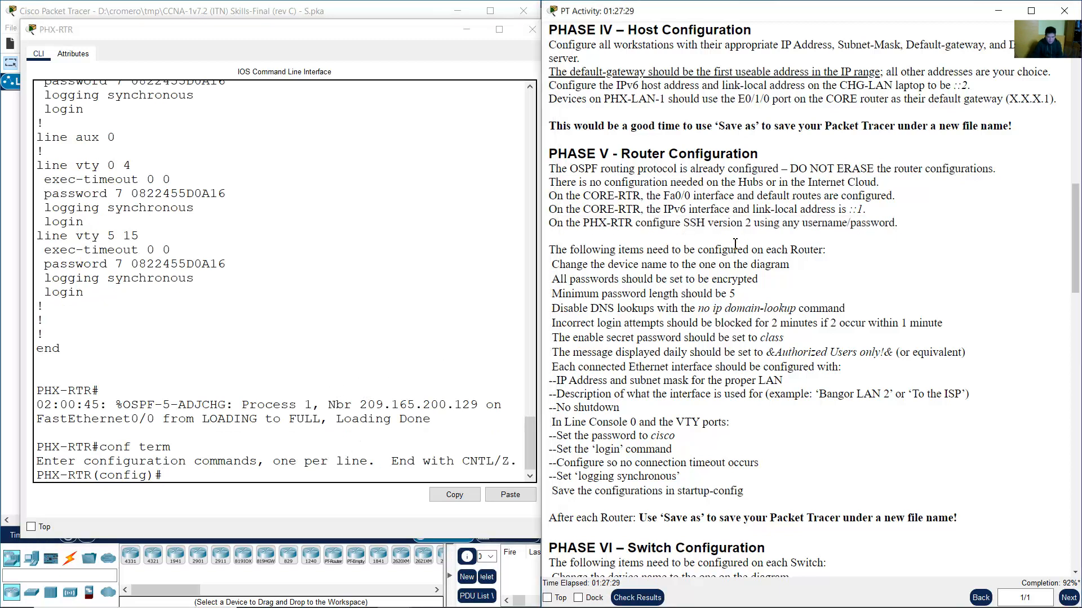
pyautogui.moveTo(754, 225); pyautogui.dragTo(886, 224)
pyautogui.click(850, 225)
pyautogui.click(654, 314)
pyautogui.click(392, 475)
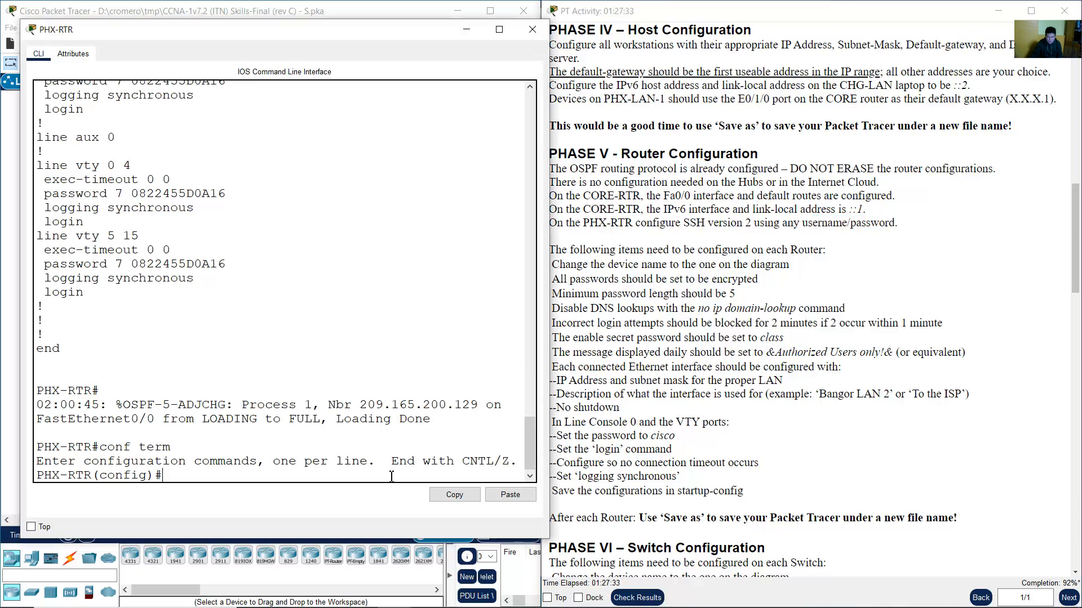
pyautogui.write('username admin')
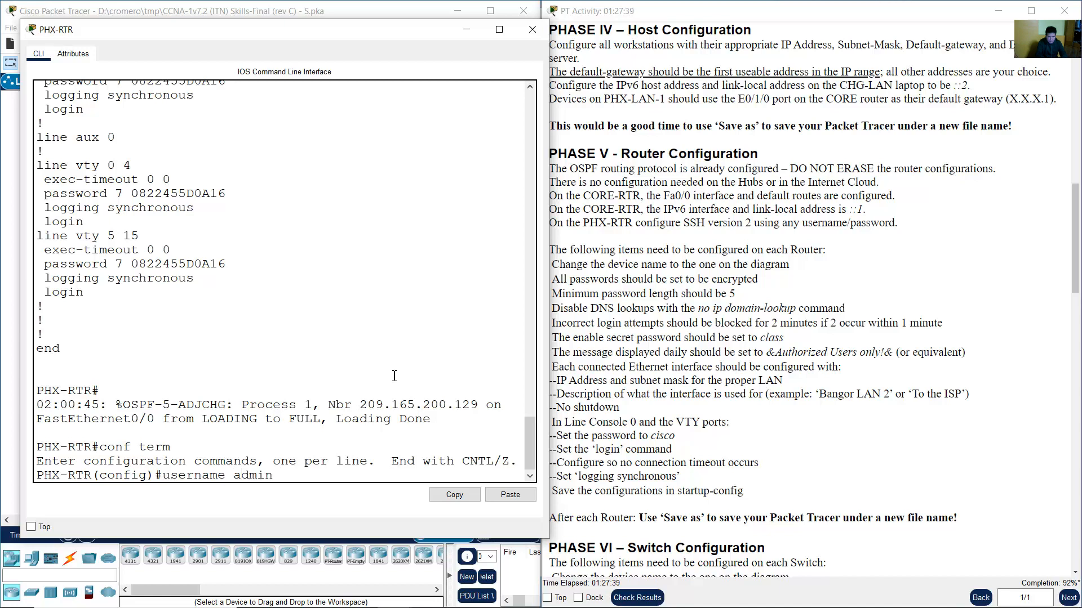
pyautogui.write('secret cisco')
pyautogui.press('Return')
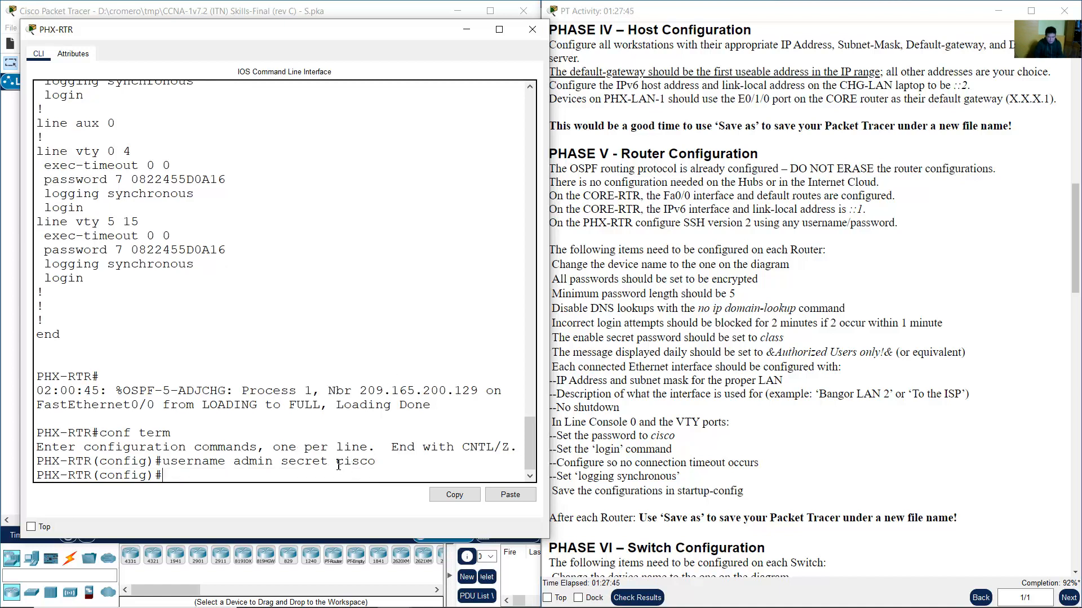
pyautogui.moveTo(336, 465); pyautogui.dragTo(377, 466)
pyautogui.moveTo(235, 466); pyautogui.dragTo(271, 463)
pyautogui.click(306, 400)
# Set domain name cisco.com and generate 1024-bit RSA keys, enabling SSH.
pyautogui.write('ip domain-name')
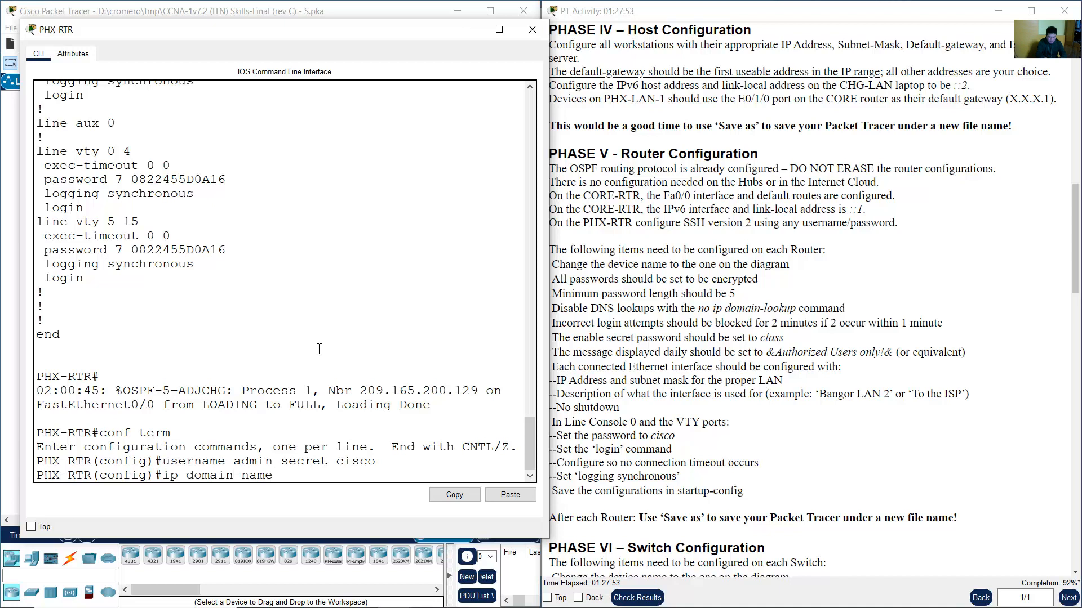
pyautogui.write(' cisco.com')
pyautogui.press('Return')
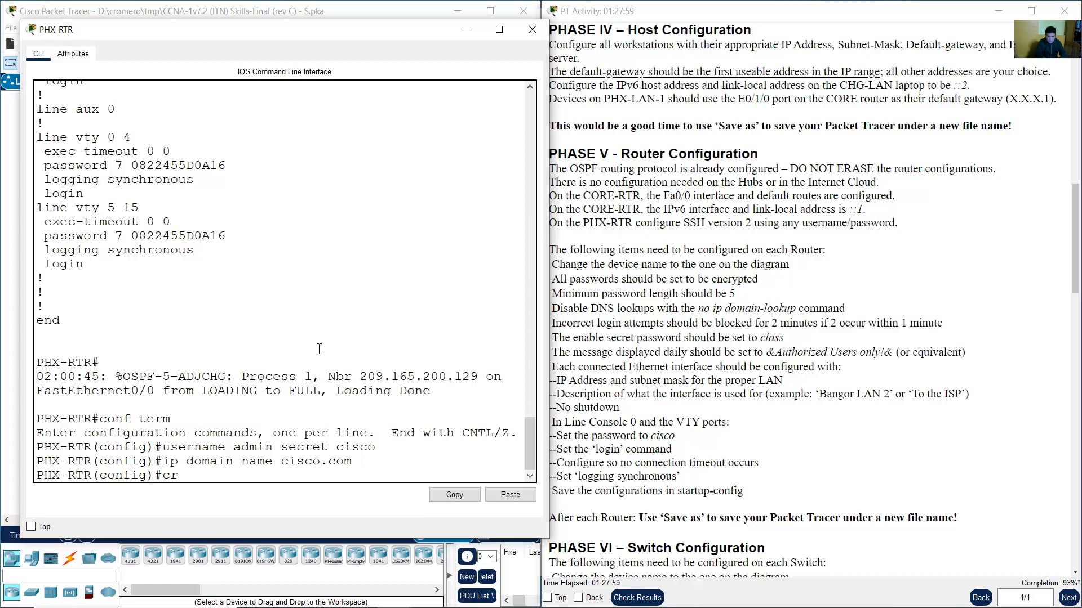
pyautogui.write('crypto key generate ')
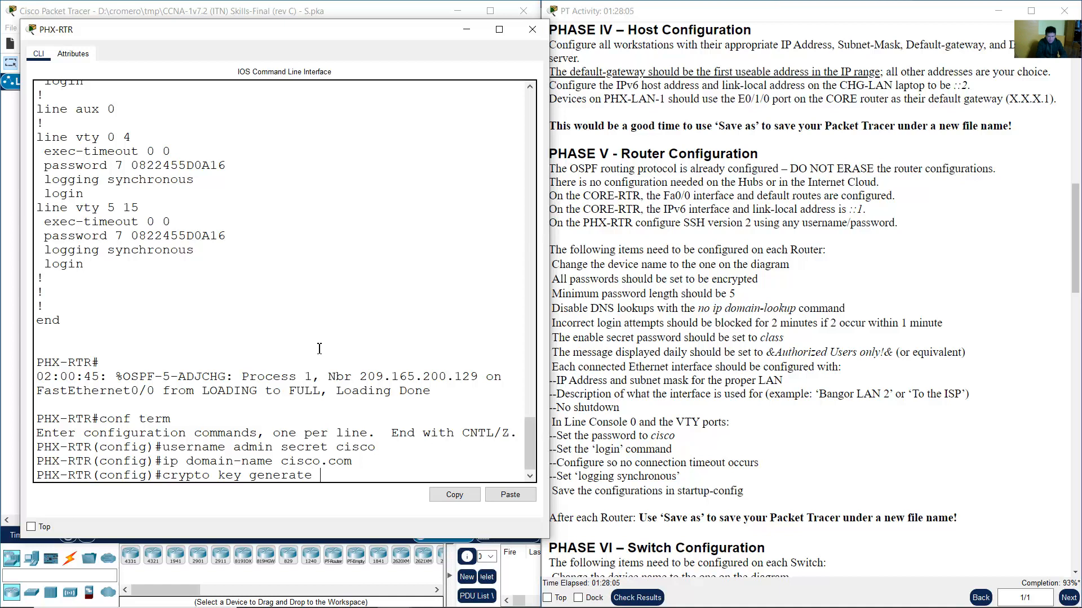
pyautogui.write('rsa general-keys mod')
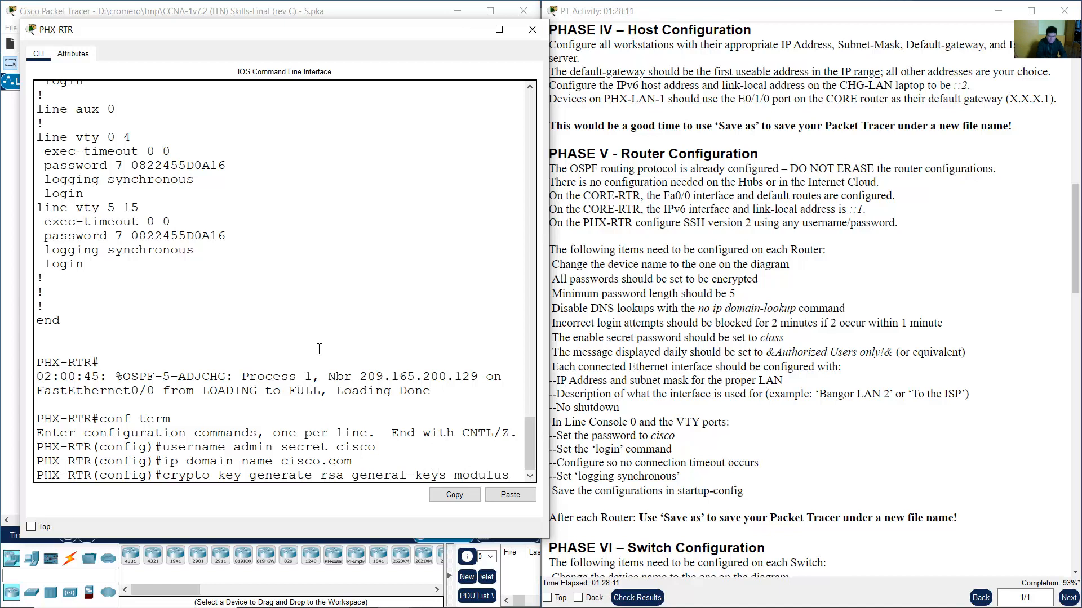
pyautogui.write('ulus')
pyautogui.moveTo(549, 288); pyautogui.dragTo(623, 288)
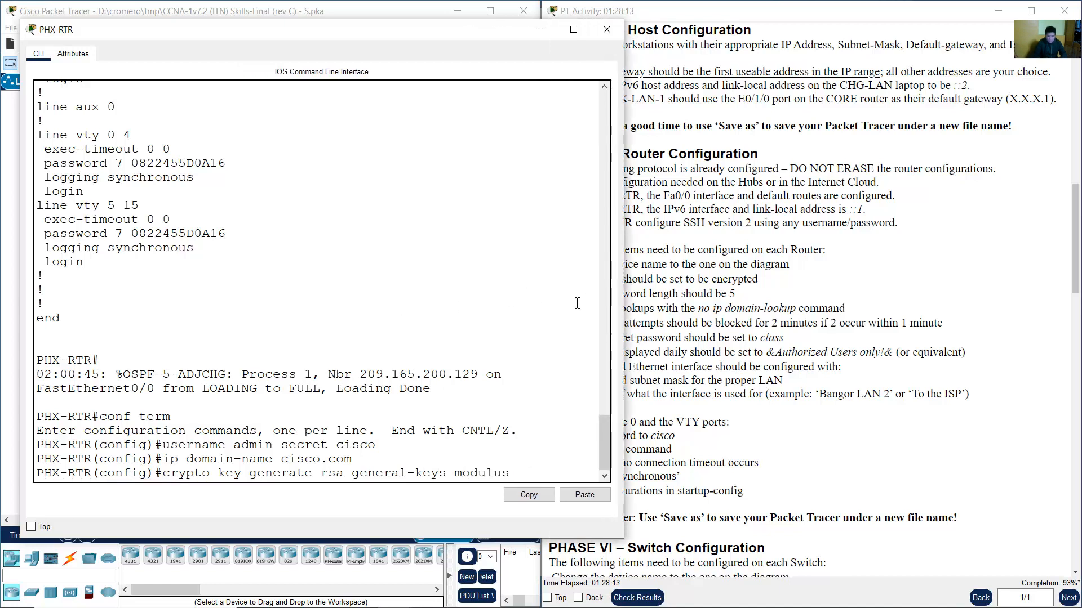
pyautogui.write('1024')
pyautogui.press('Return')
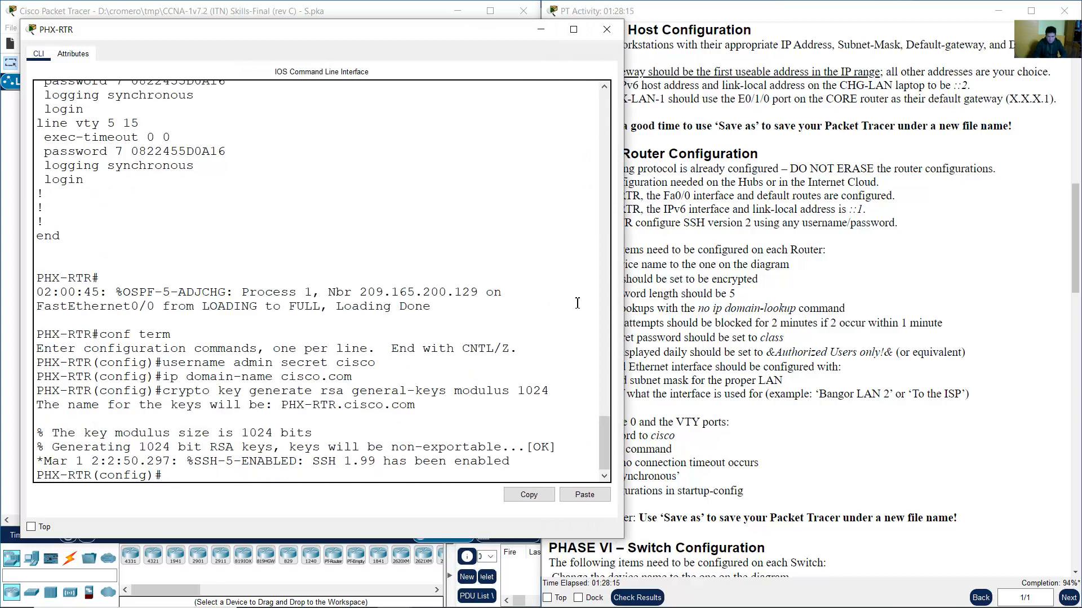
pyautogui.moveTo(308, 412); pyautogui.dragTo(262, 471)
# Configure VTY lines 0–15 for SSH-only transport with local login.
pyautogui.write('lie')
pyautogui.write('n')
pyautogui.press('End')
pyautogui.press('Return')
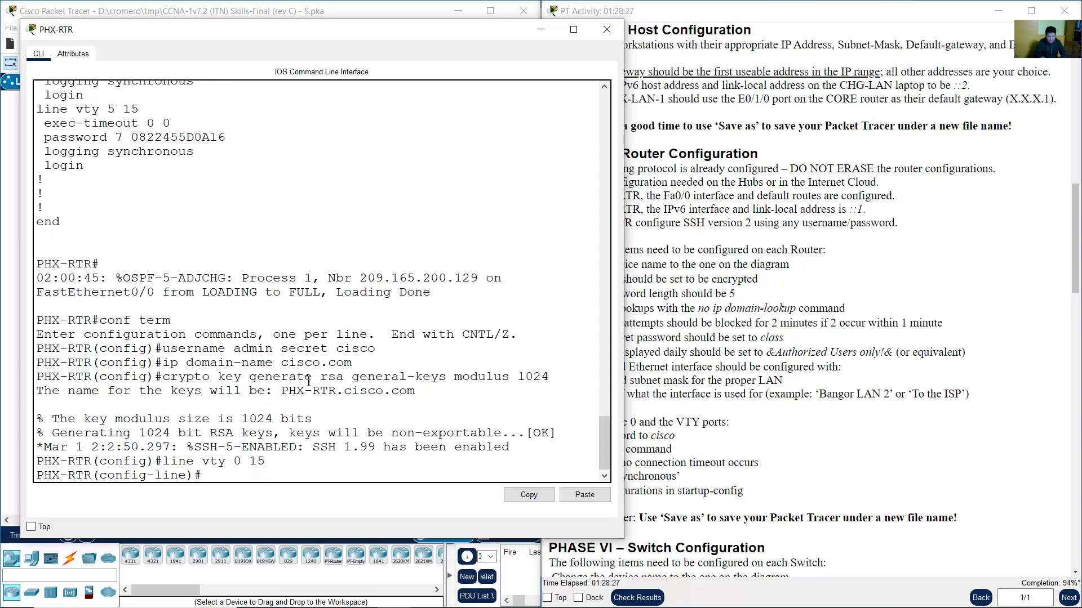
pyautogui.write('transport input ssh')
pyautogui.press('Return')
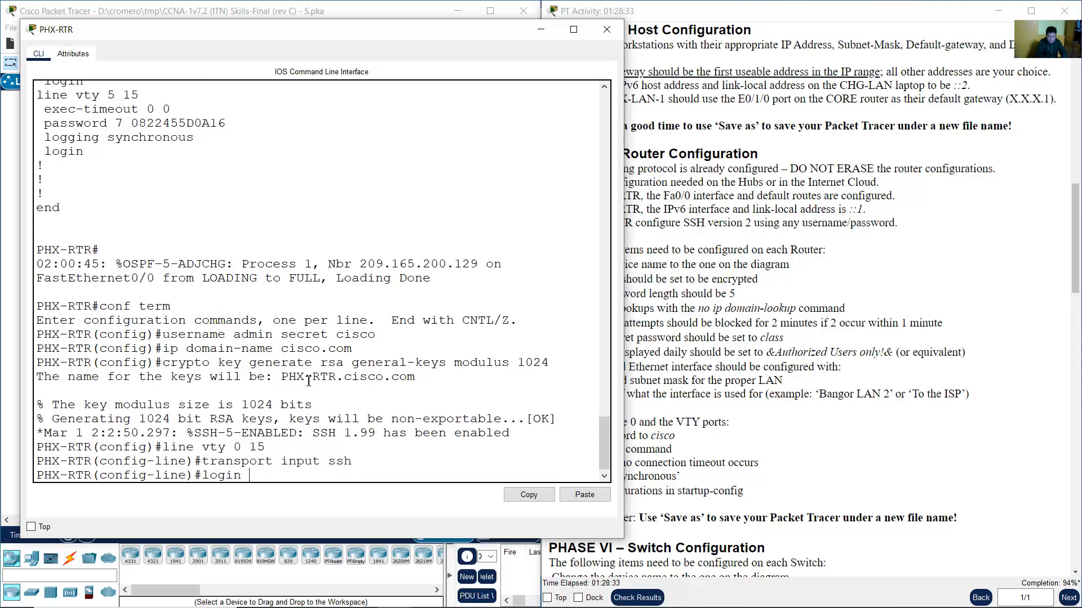
pyautogui.press('Return')
pyautogui.write('exit')
pyautogui.press('Return')
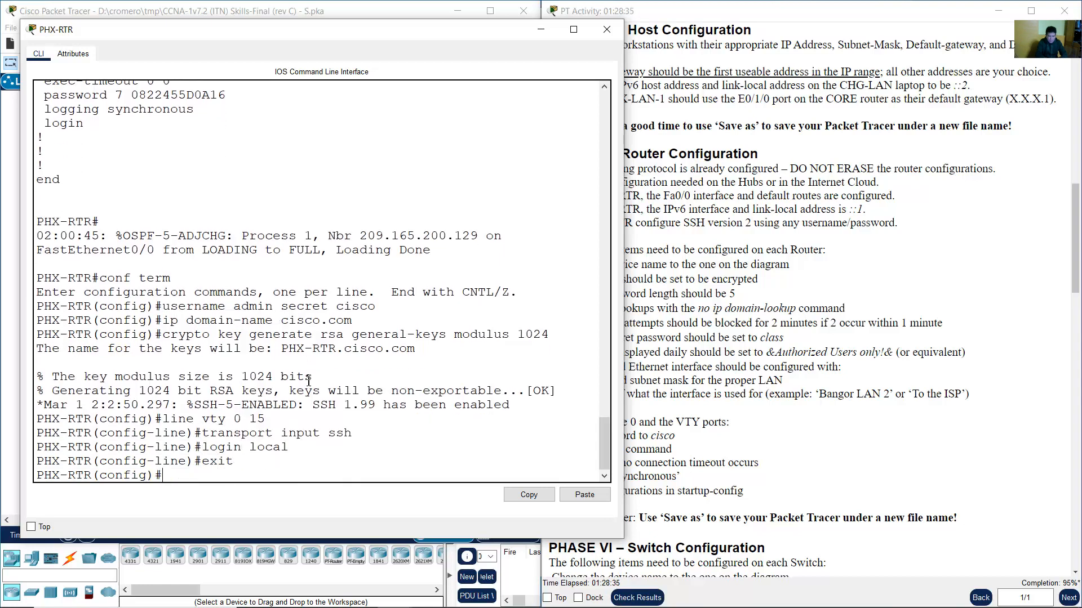
pyautogui.moveTo(210, 433); pyautogui.dragTo(382, 430)
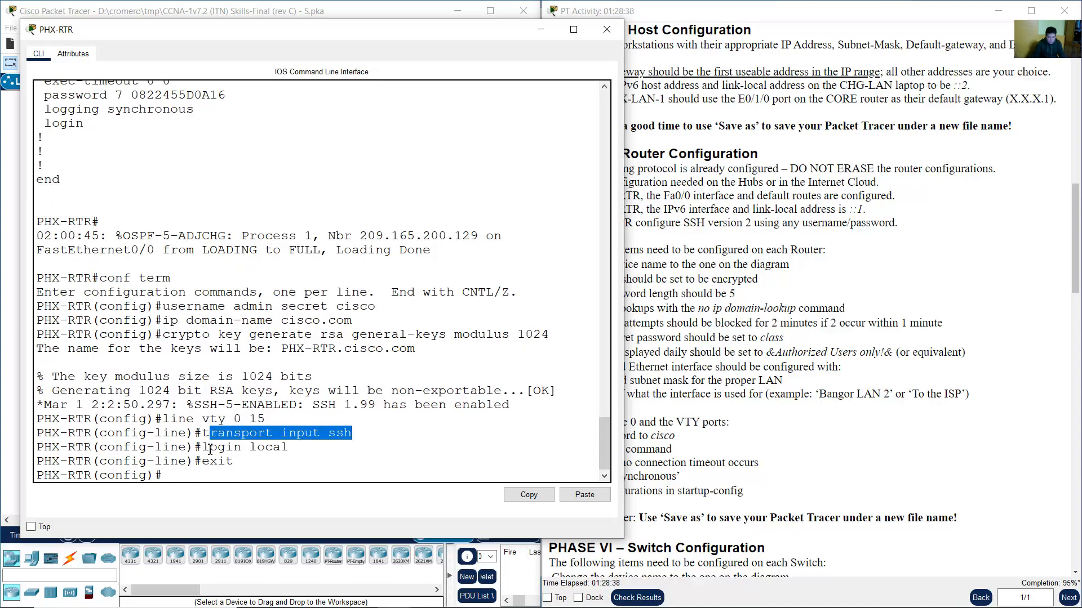
pyautogui.moveTo(209, 449); pyautogui.dragTo(289, 448)
pyautogui.click(289, 449)
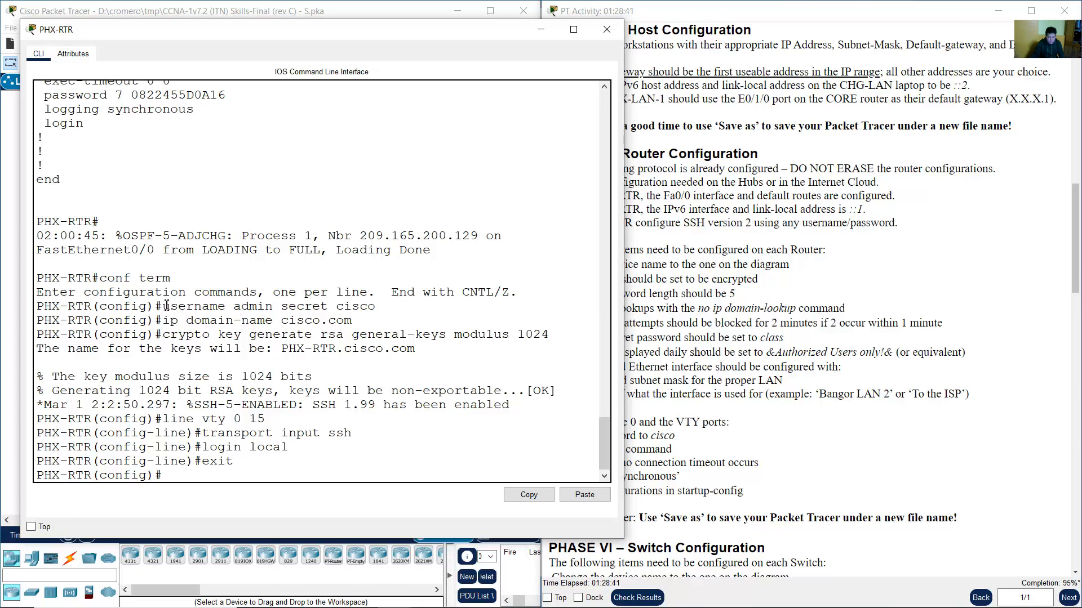
pyautogui.moveTo(167, 306); pyautogui.dragTo(380, 306)
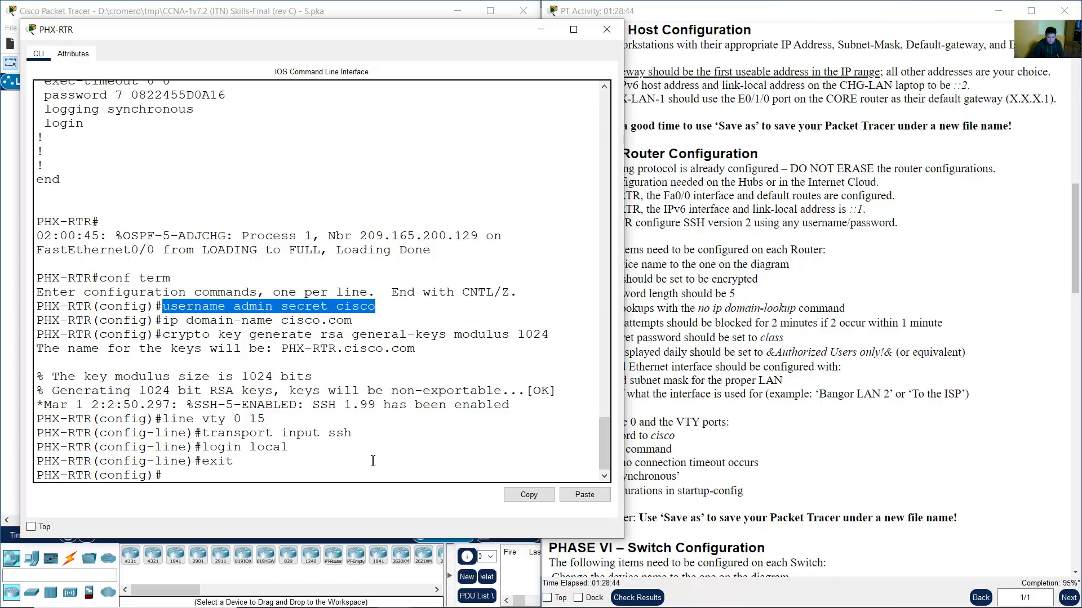
pyautogui.click(351, 472)
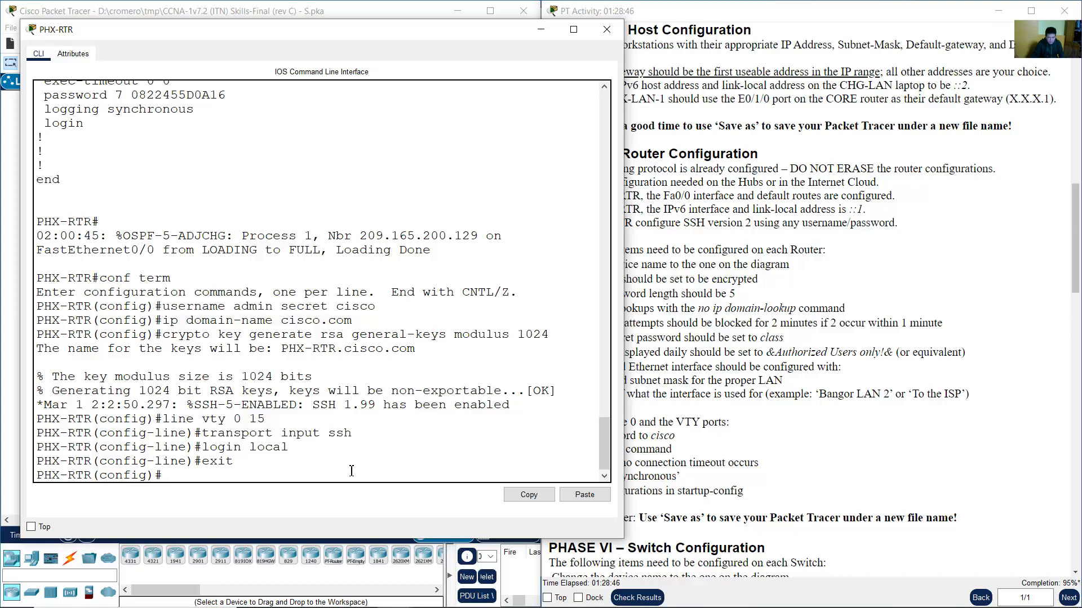
pyautogui.click(370, 13)
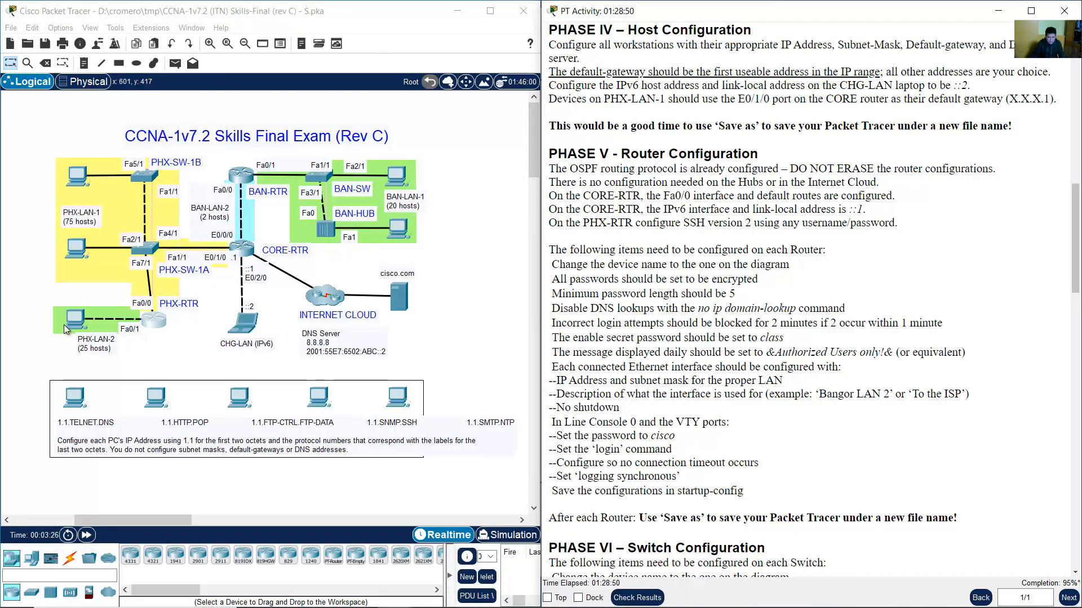
# Open the PHX-PC-2A workstation and widen its window beside the topology.
pyautogui.click(29, 315)
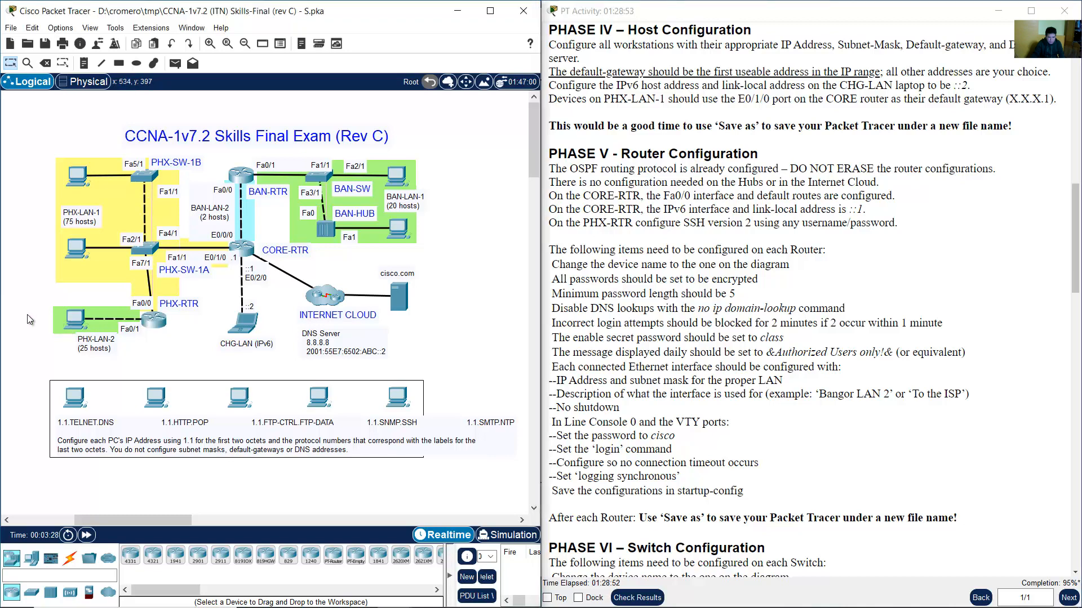
pyautogui.moveTo(28, 300); pyautogui.dragTo(79, 344)
pyautogui.click(78, 321)
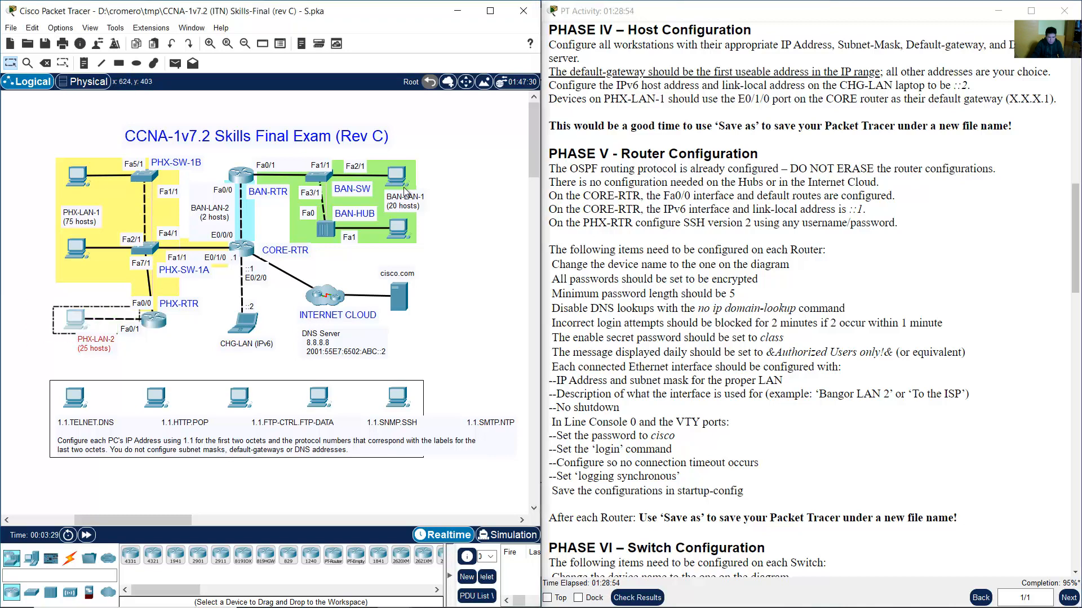
pyautogui.moveTo(431, 111); pyautogui.dragTo(465, 108)
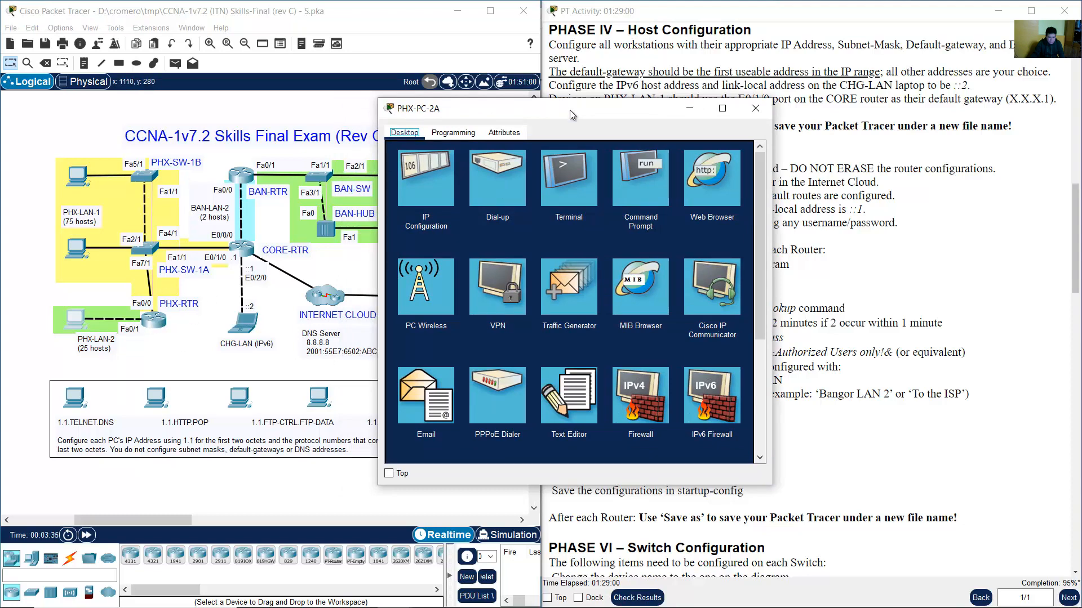
pyautogui.moveTo(570, 110); pyautogui.dragTo(655, 106)
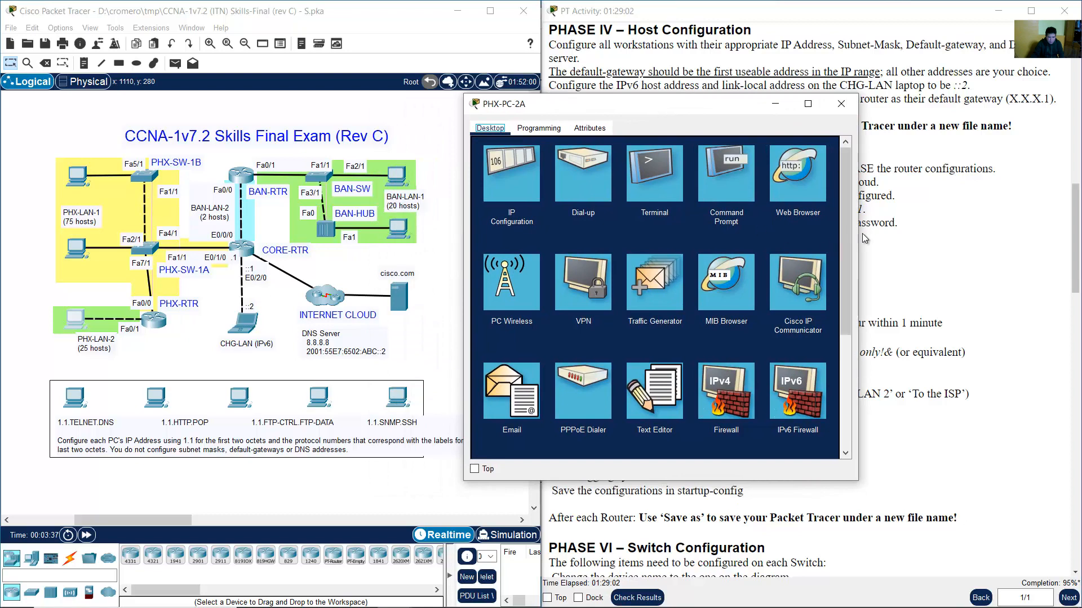
pyautogui.moveTo(859, 231); pyautogui.dragTo(1018, 229)
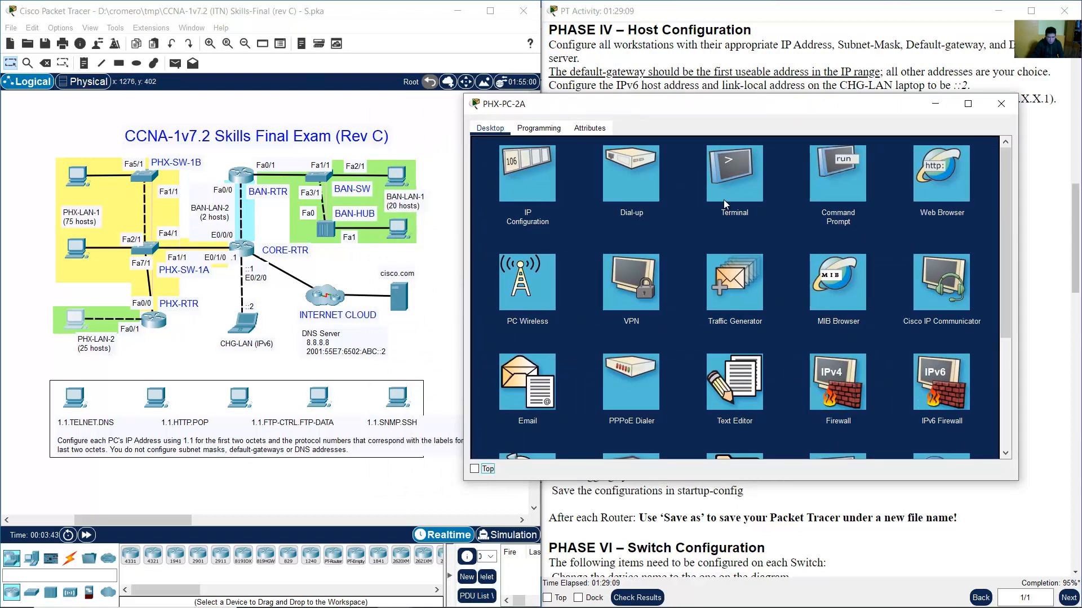
# Copy the default gateway 10.10.10.129 from IP Configuration and close the panel.
pyautogui.click(530, 178)
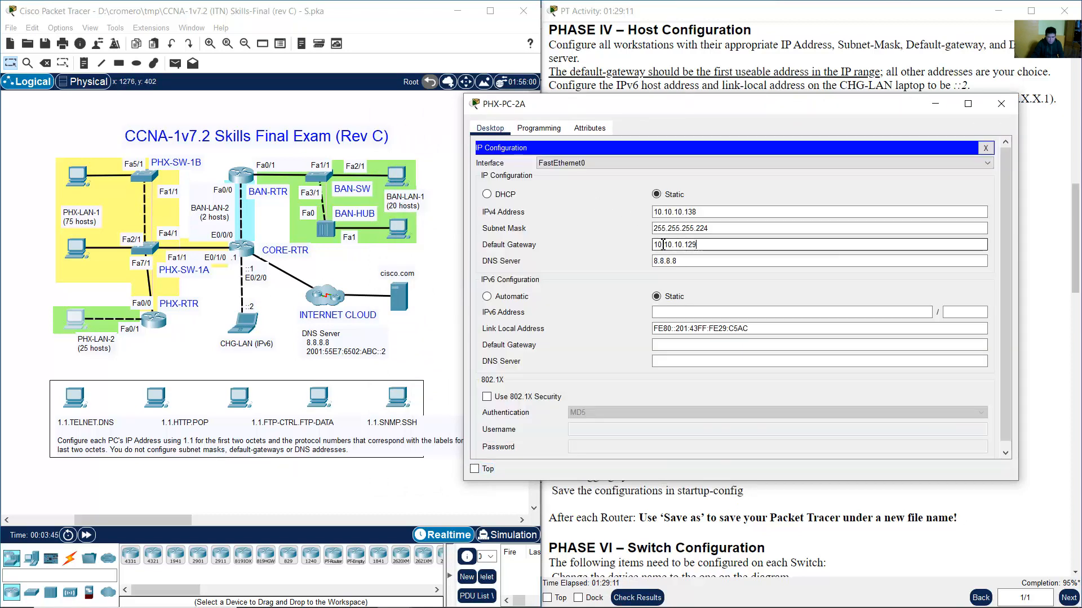
pyautogui.tripleClick(663, 244)
pyautogui.rightClick(687, 246)
pyautogui.click(704, 285)
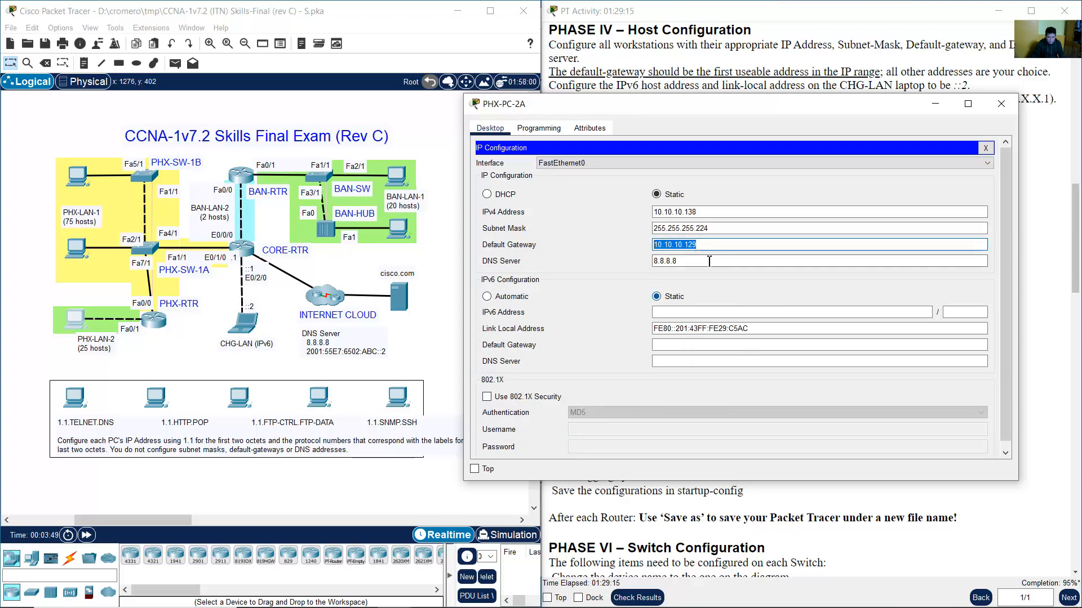
pyautogui.click(985, 147)
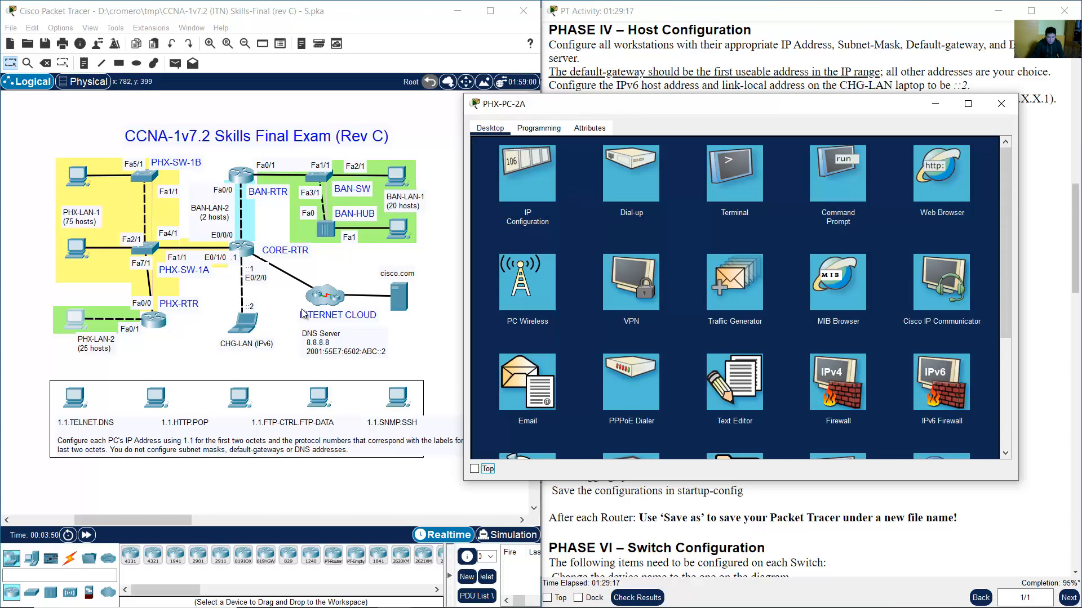
pyautogui.scroll(-3, 839, 307)
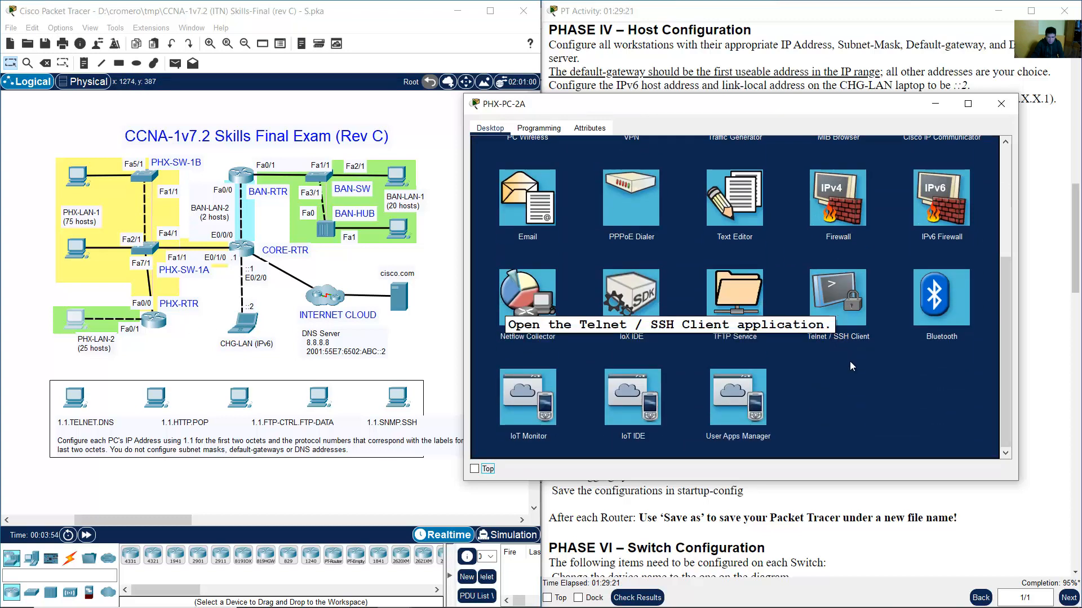
# SSH from the Telnet / SSH Client to 10.10.10.129 as admin and log in.
pyautogui.click(845, 301)
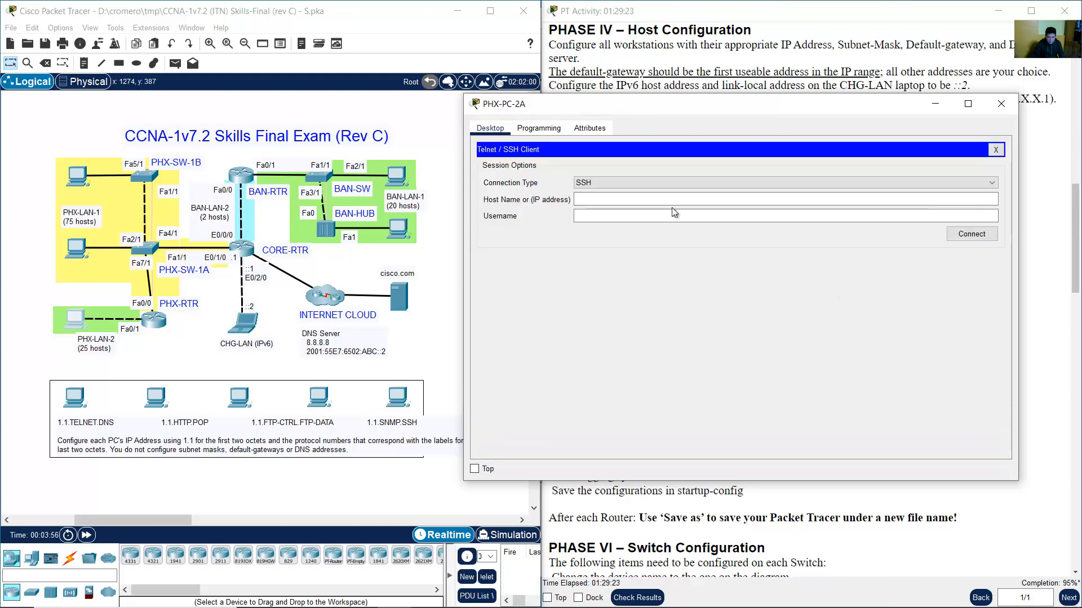
pyautogui.click(595, 186)
pyautogui.click(595, 200)
pyautogui.click(596, 202)
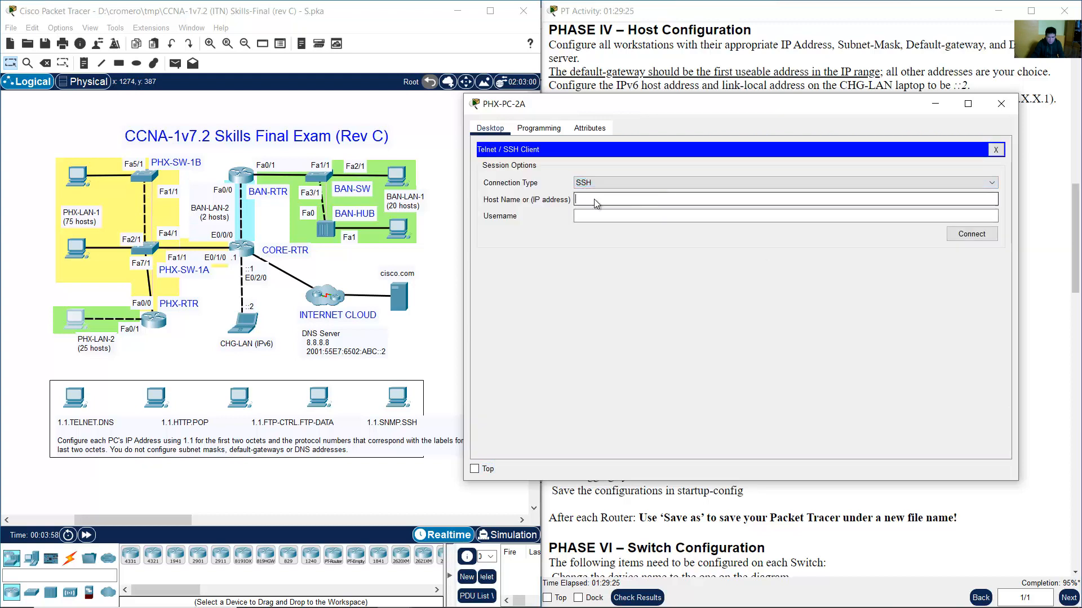
pyautogui.rightClick(596, 201)
pyautogui.click(619, 257)
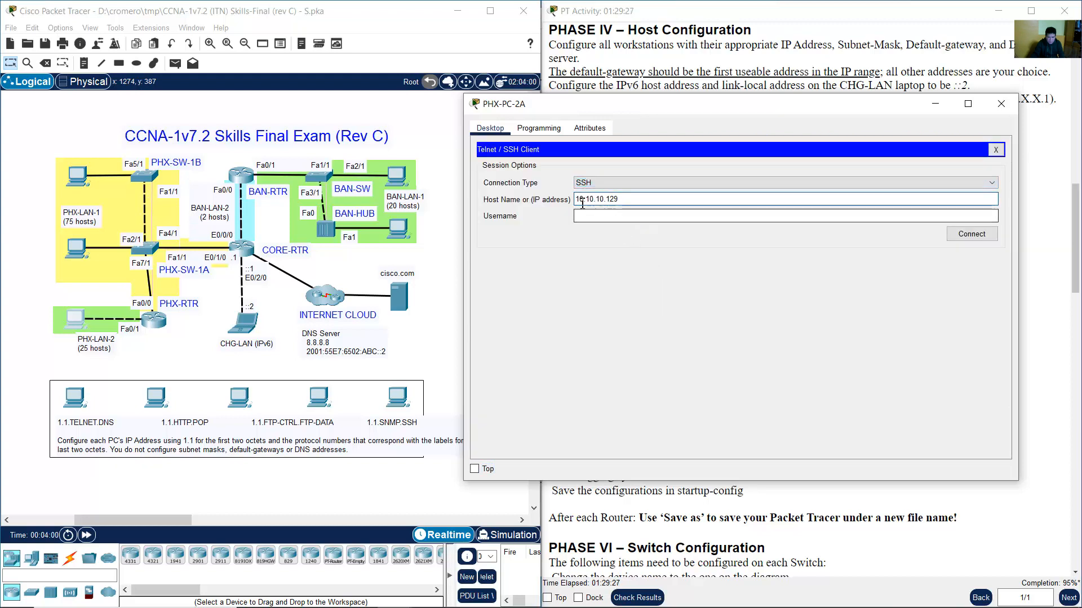
pyautogui.click(629, 216)
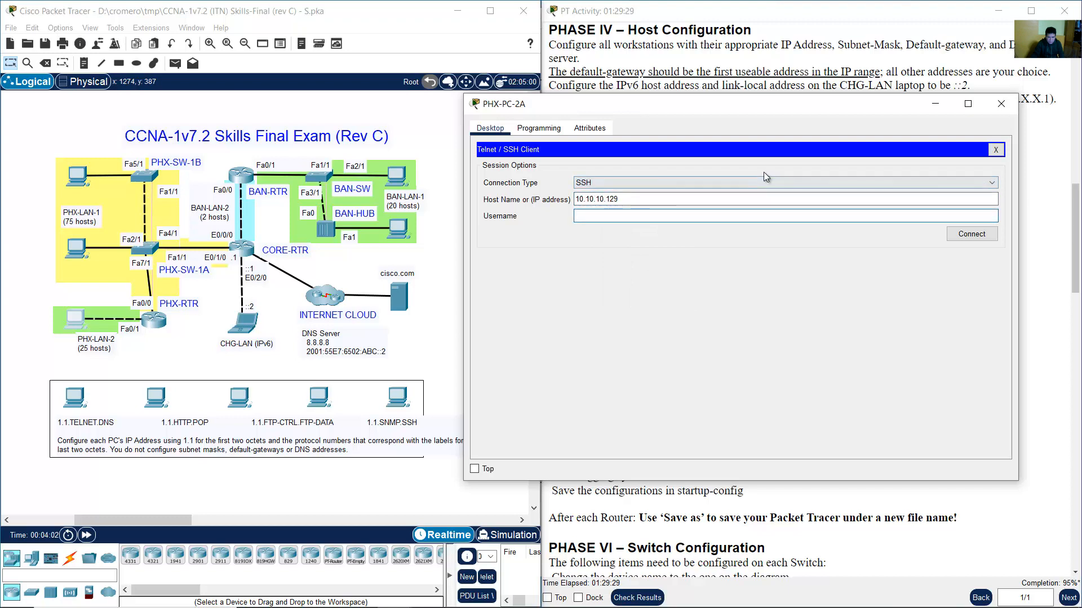
pyautogui.write('admin')
pyautogui.click(964, 234)
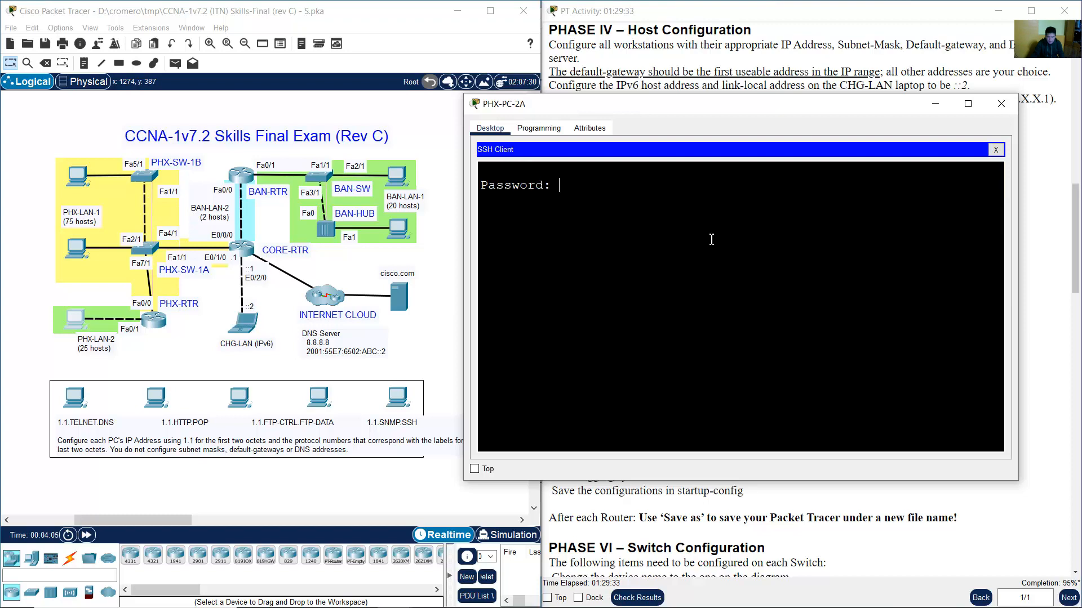
pyautogui.press('Return')
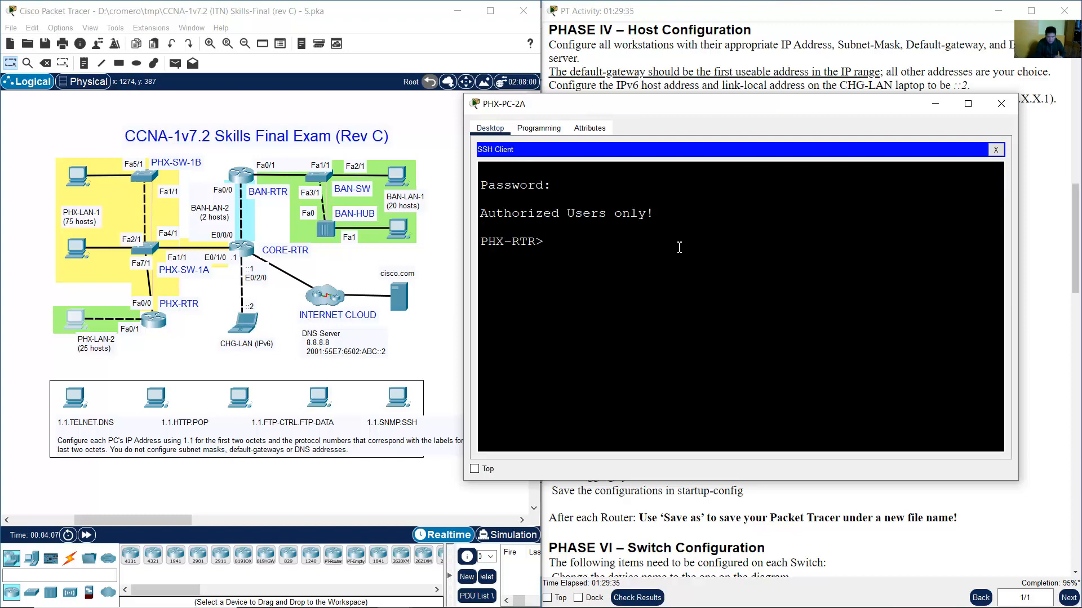
# Exit the SSH session, decline reconnecting, and close the PHX-PC-2A window.
pyautogui.moveTo(558, 246); pyautogui.dragTo(480, 241)
pyautogui.click(597, 239)
pyautogui.write('exit')
pyautogui.press('Return')
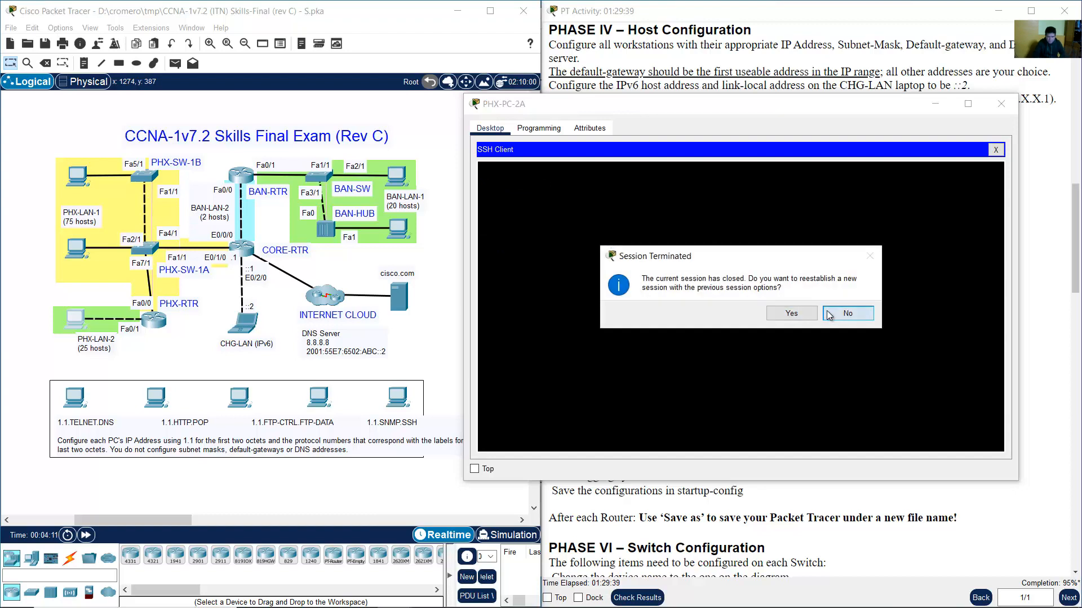
pyautogui.click(828, 314)
pyautogui.click(1001, 104)
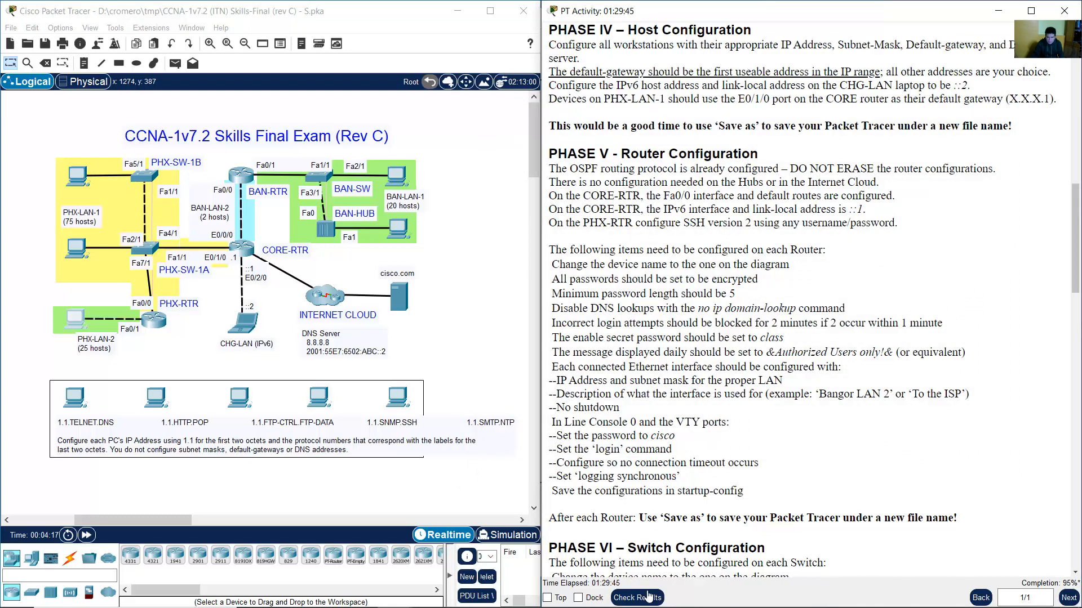
# Check results and inspect CHG-PC's incorrect Link Local assessment item.
pyautogui.click(648, 597)
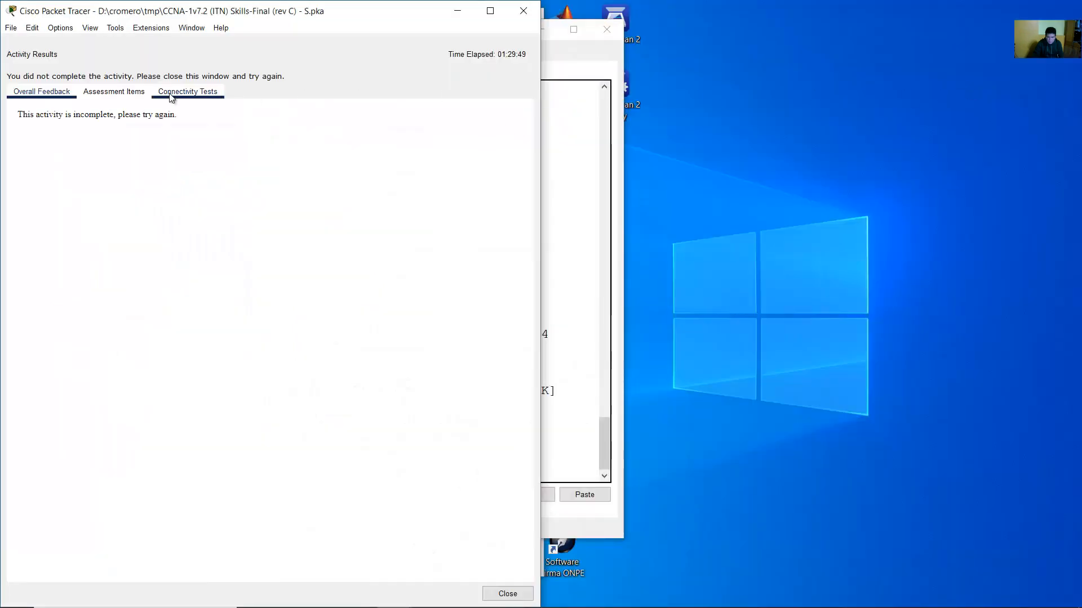
pyautogui.click(104, 95)
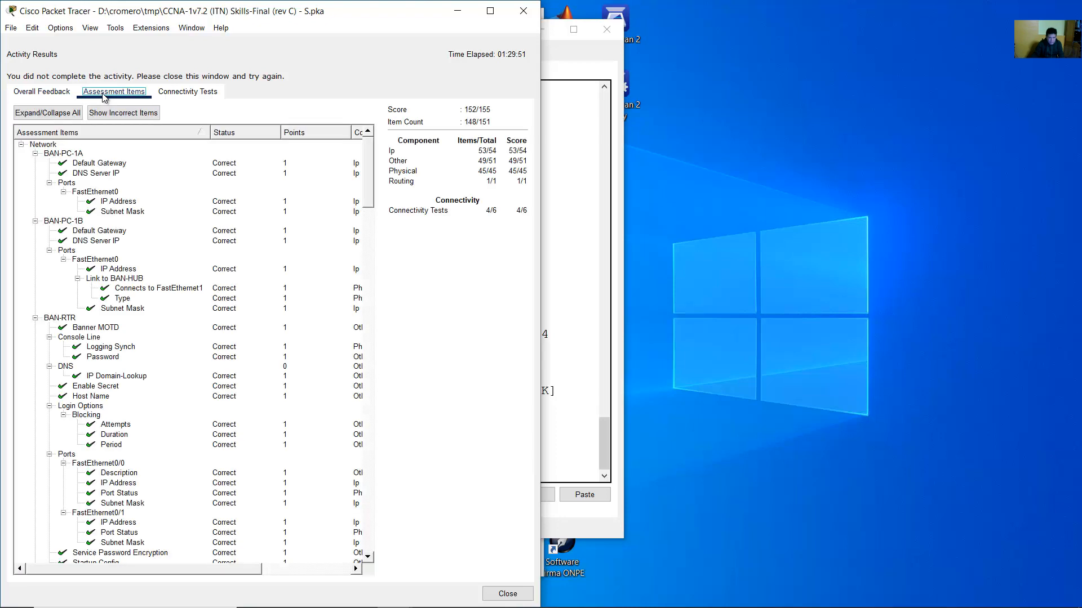
pyautogui.scroll(-3, 368, 164)
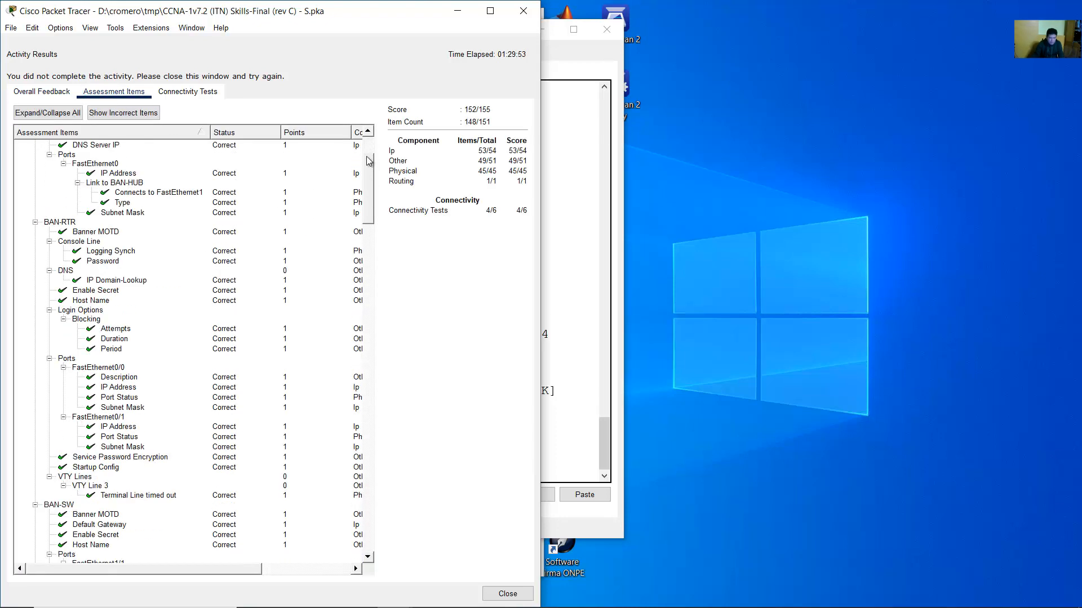
pyautogui.moveTo(366, 157); pyautogui.dragTo(361, 263)
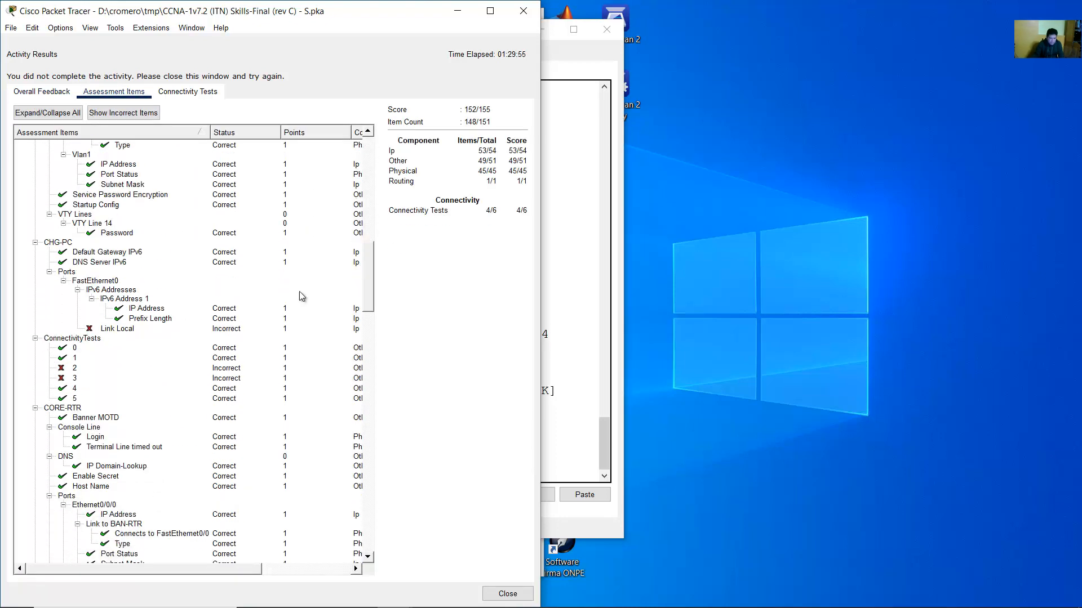
pyautogui.click(114, 329)
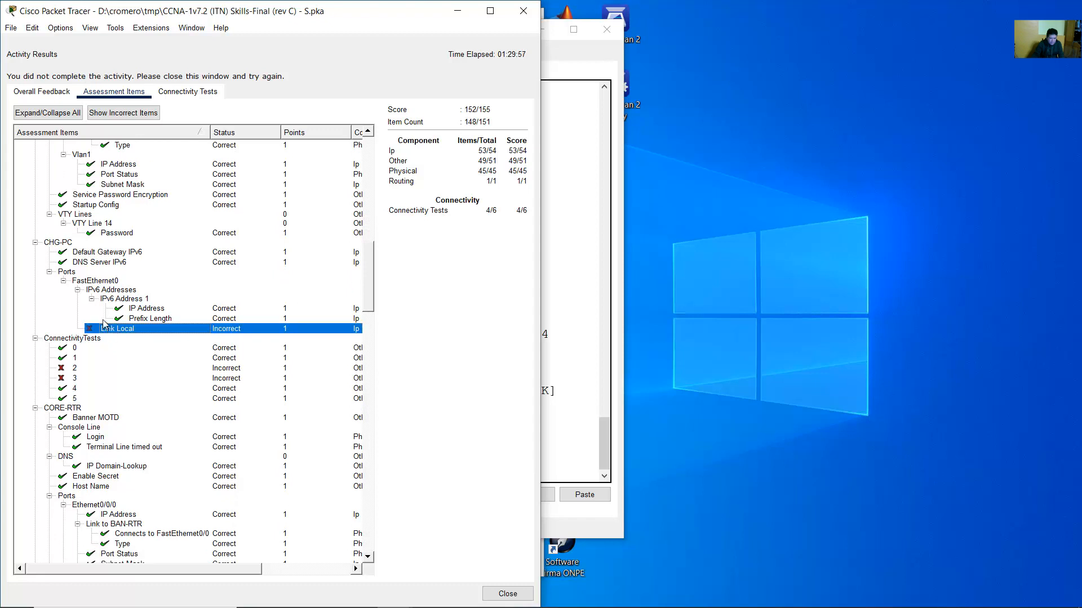
pyautogui.click(62, 244)
pyautogui.click(112, 333)
# Inspect the failed connectivity tests 2 and 3 in the assessment items.
pyautogui.click(61, 370)
pyautogui.click(64, 376)
pyautogui.click(67, 370)
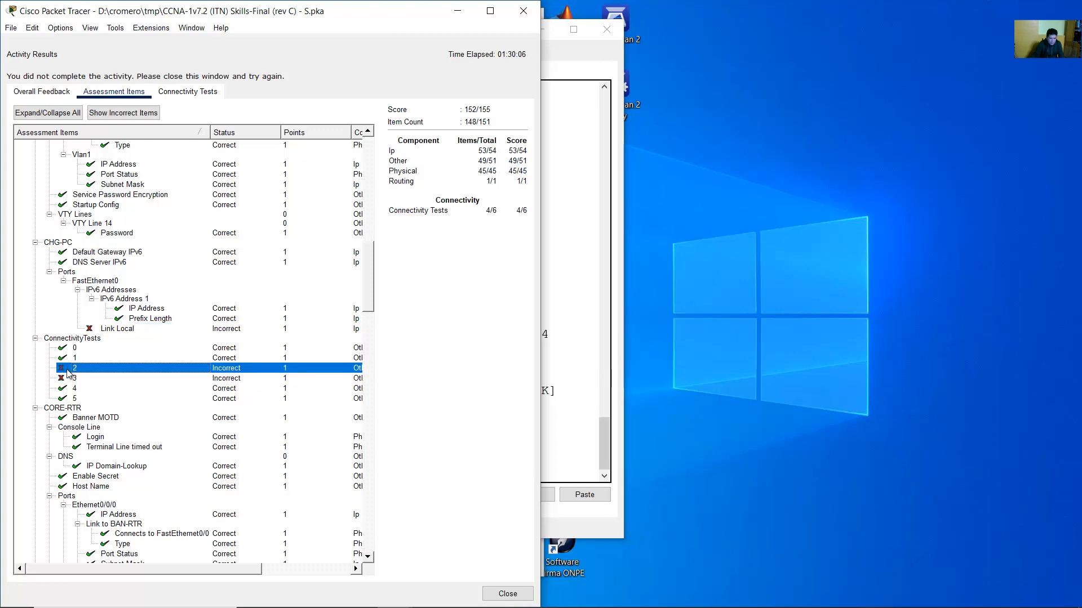
pyautogui.click(65, 341)
pyautogui.click(70, 370)
pyautogui.click(72, 380)
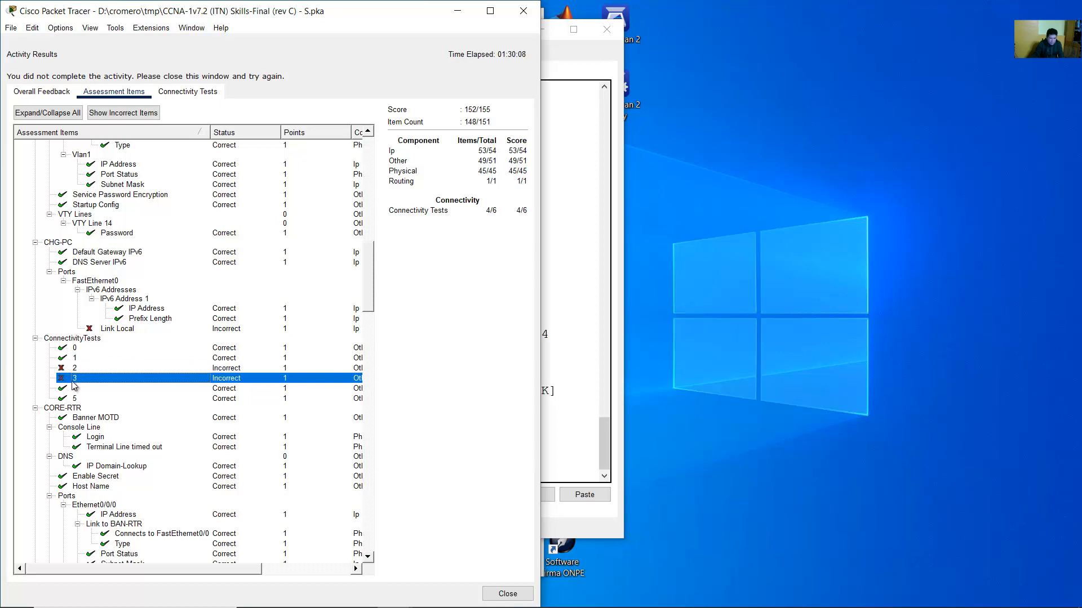
pyautogui.click(73, 369)
pyautogui.click(74, 380)
pyautogui.moveTo(370, 270); pyautogui.dragTo(387, 249)
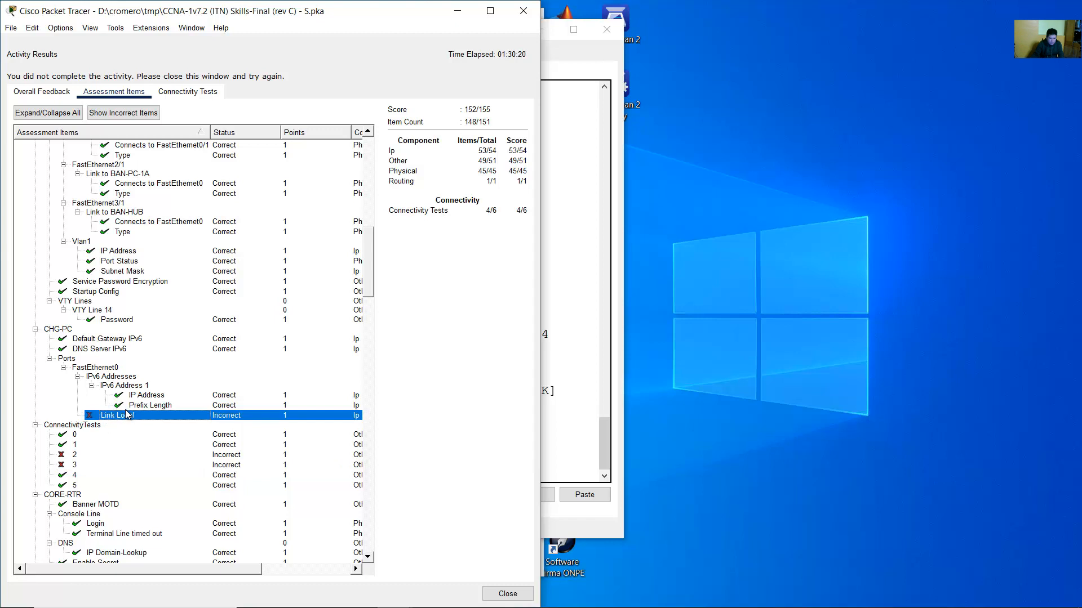
pyautogui.click(72, 455)
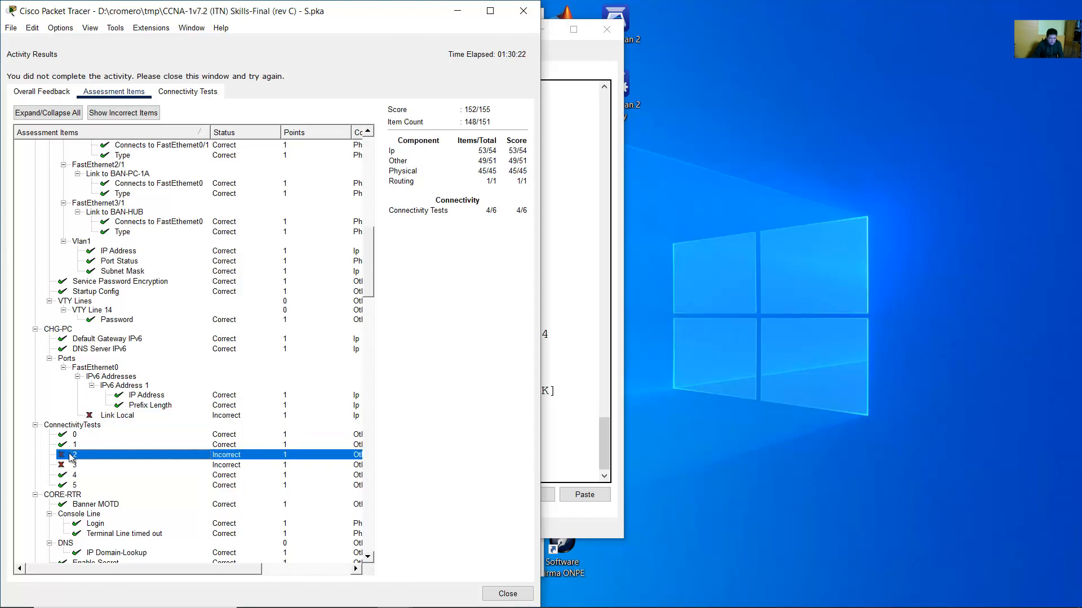
pyautogui.click(84, 465)
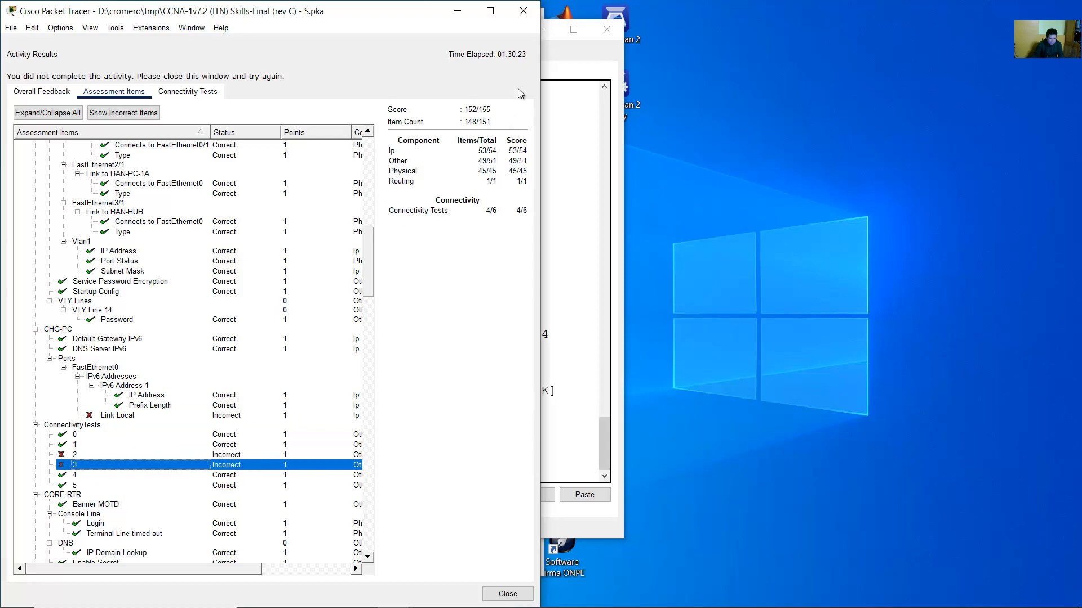
# Close the results and dock the activity instructions on the screen's right half.
pyautogui.click(530, 19)
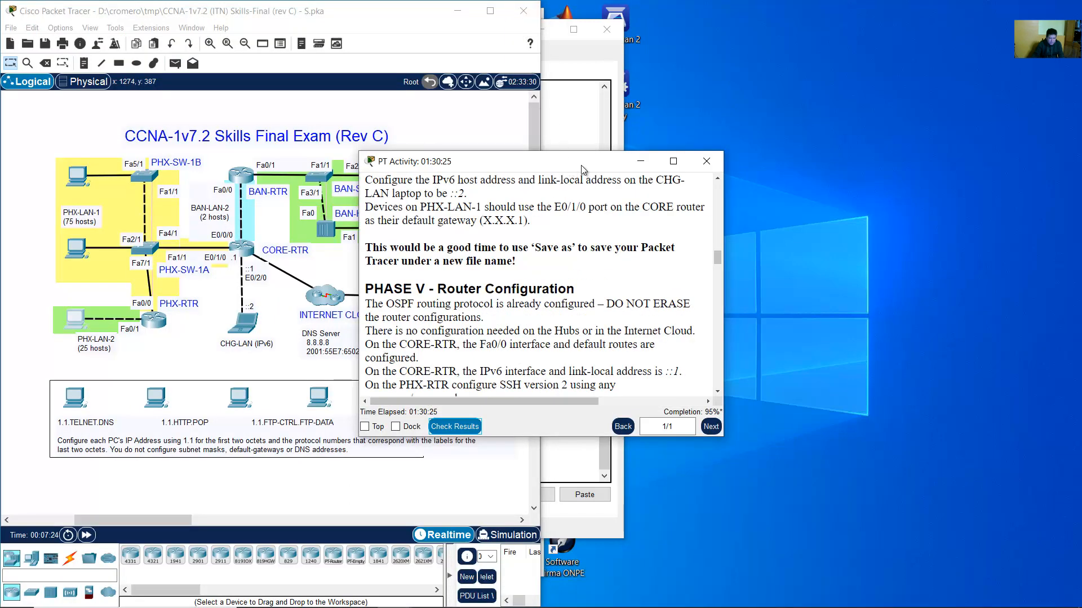
pyautogui.moveTo(581, 165); pyautogui.dragTo(1080, 254)
pyautogui.click(458, 233)
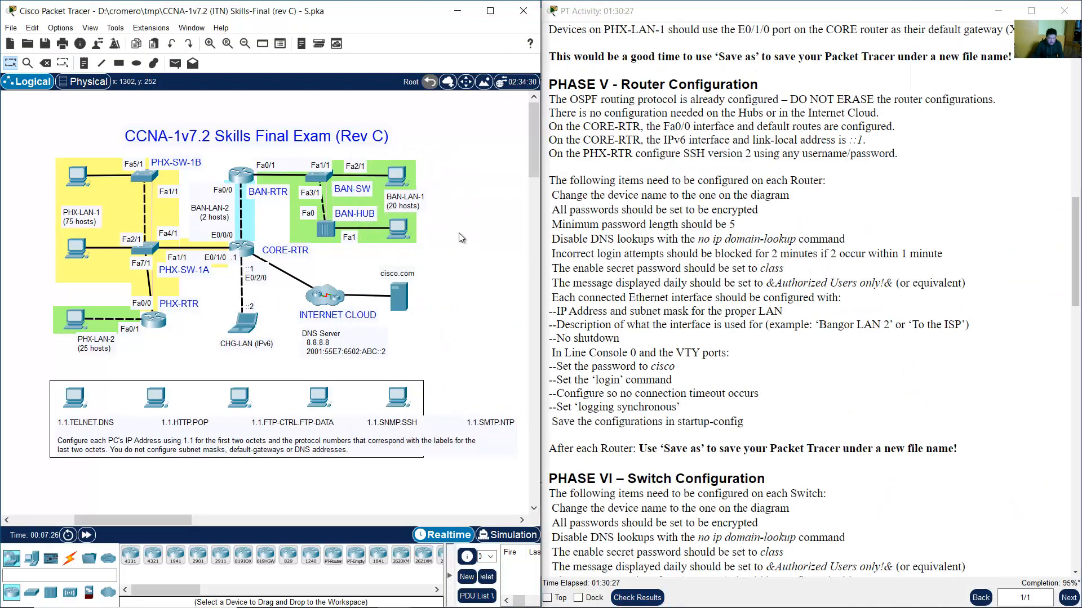
pyautogui.click(825, 313)
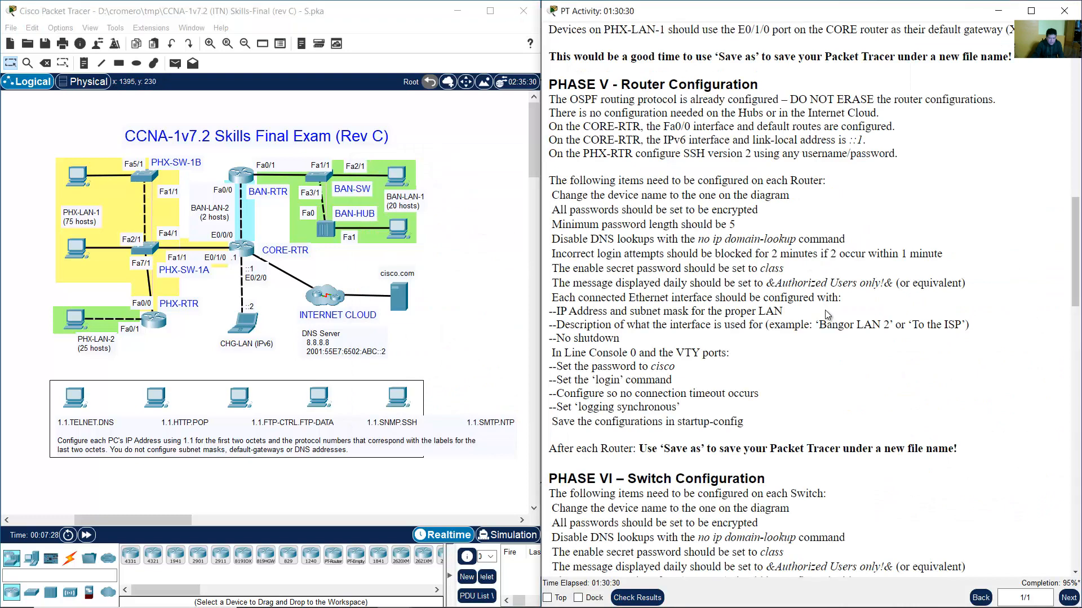